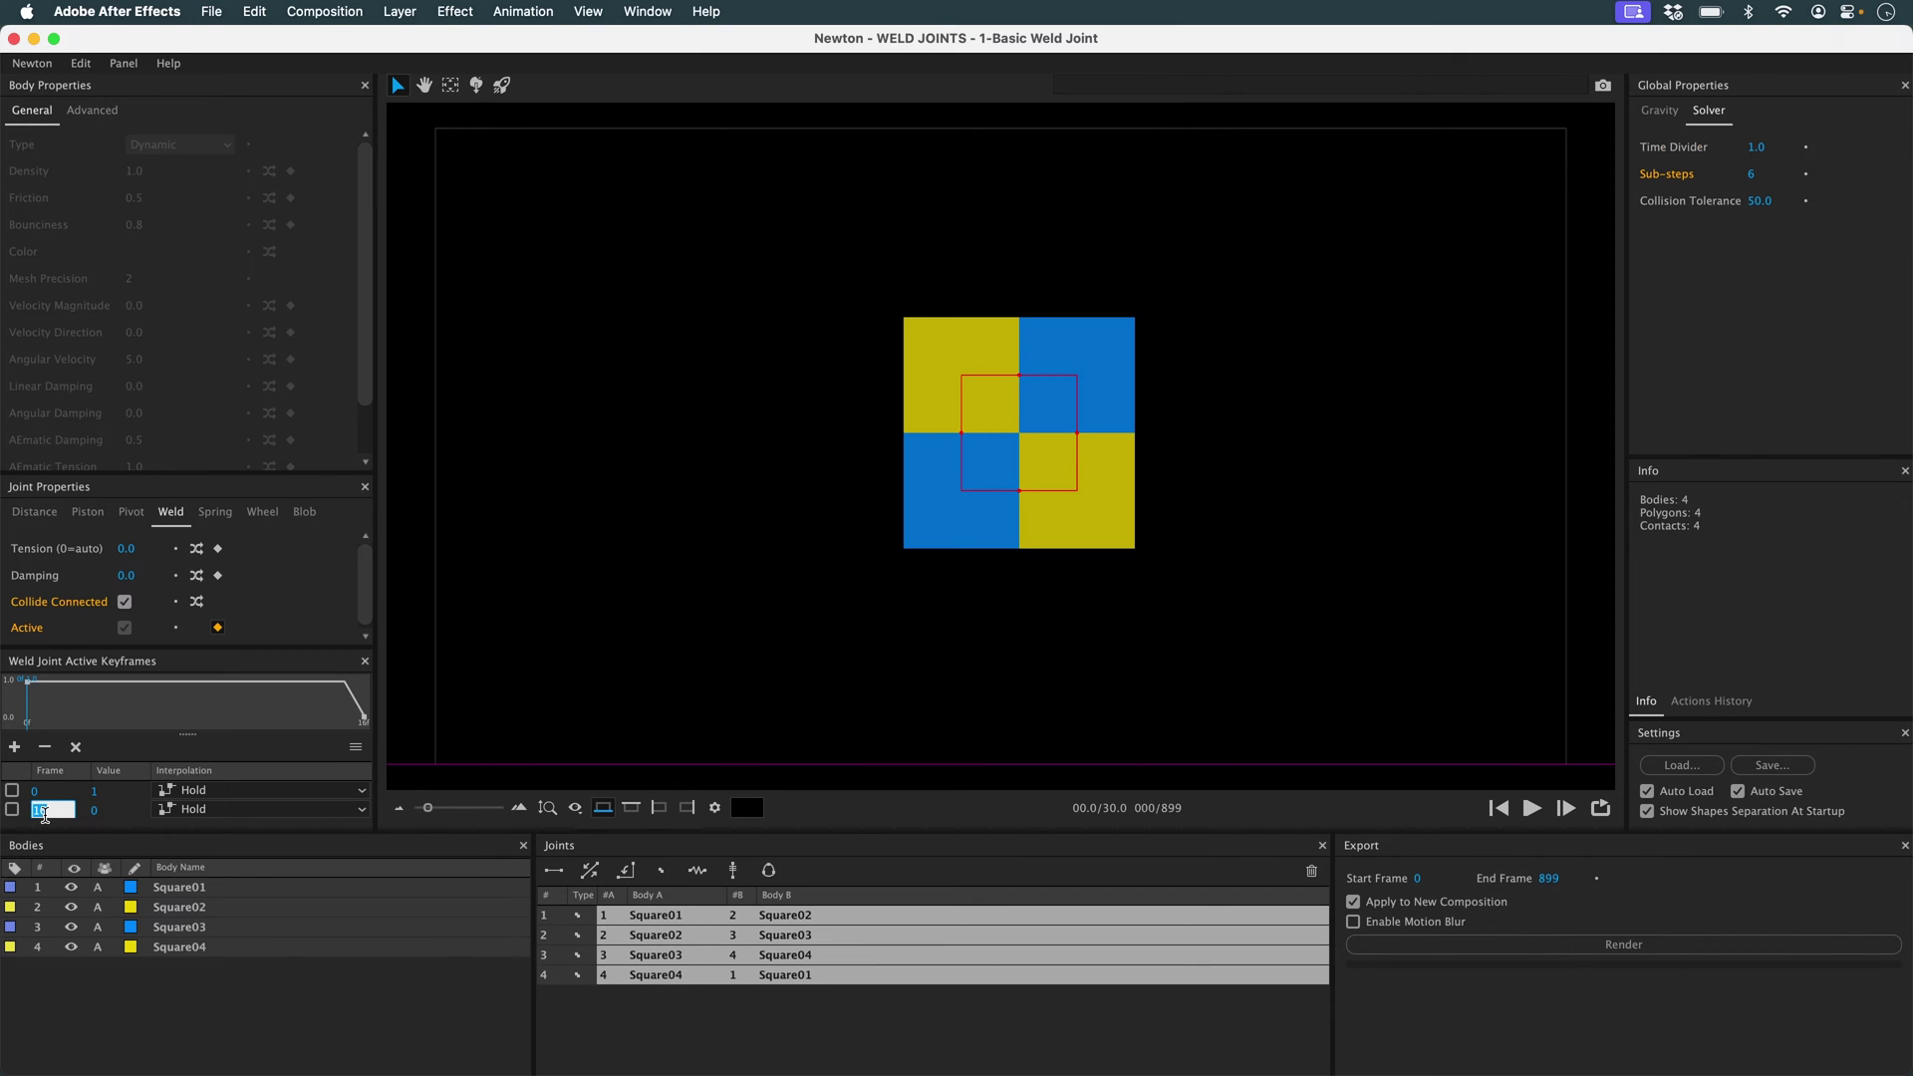
type("25")
Set the second weld keyframe to frame 25 with value 0.
key("Return")
key("0")
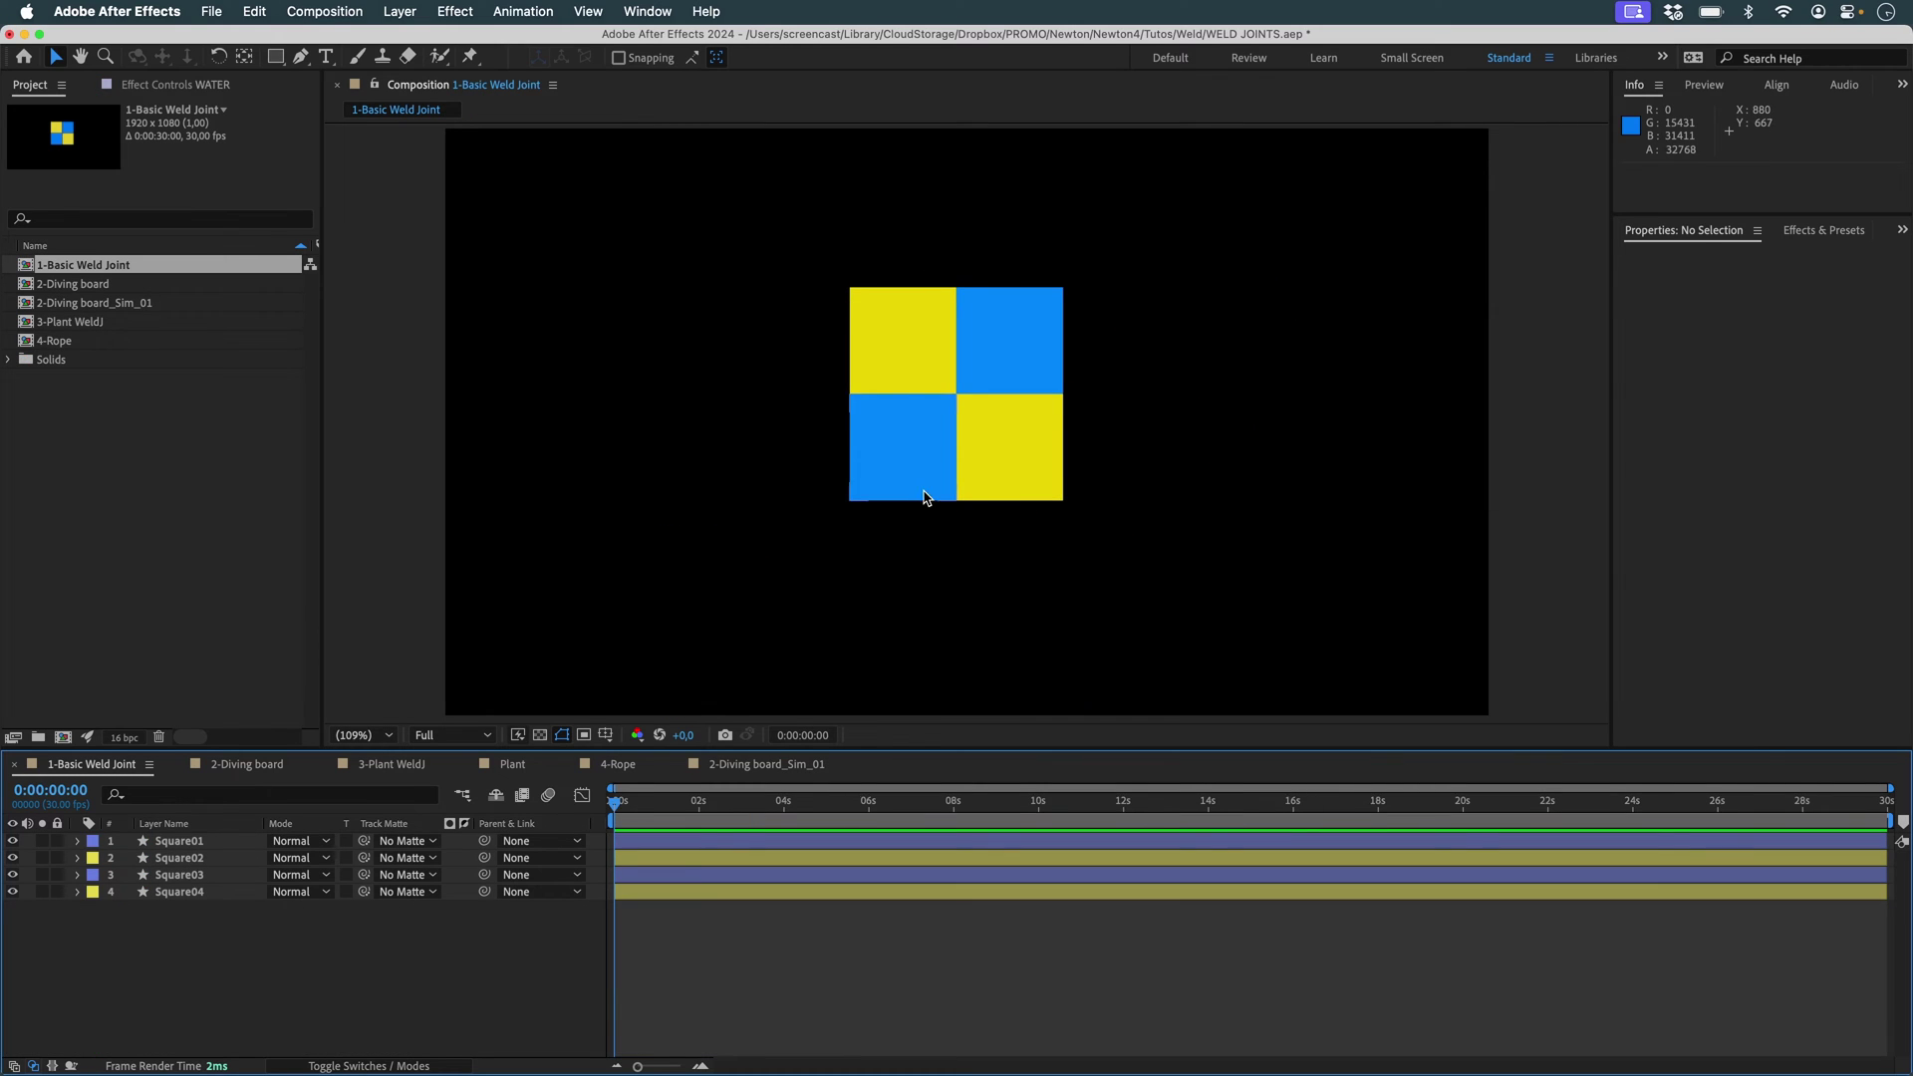
Test-drag the blue and yellow squares, then undo both moves and deselect.
left_click_drag(923, 498, 812, 534)
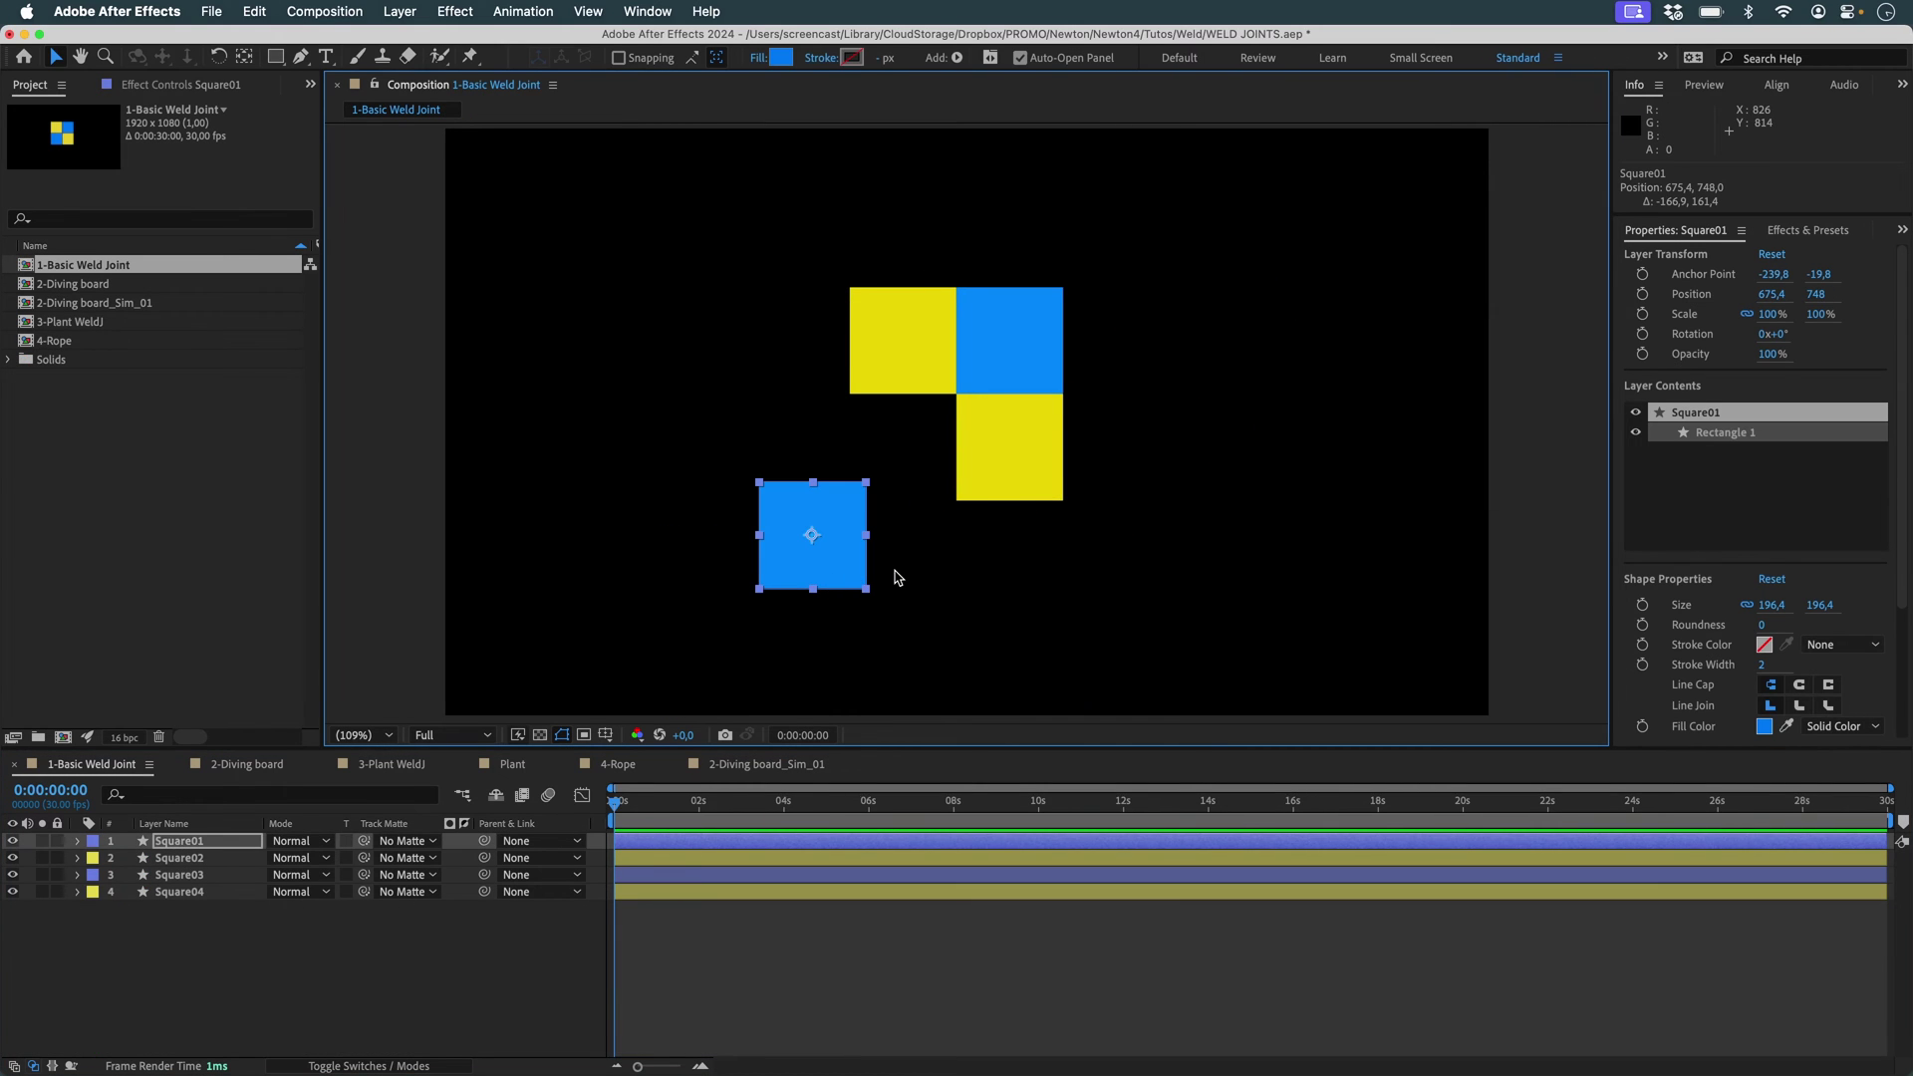
key("super+z")
left_click_drag(1009, 450, 1203, 584)
key("super+z")
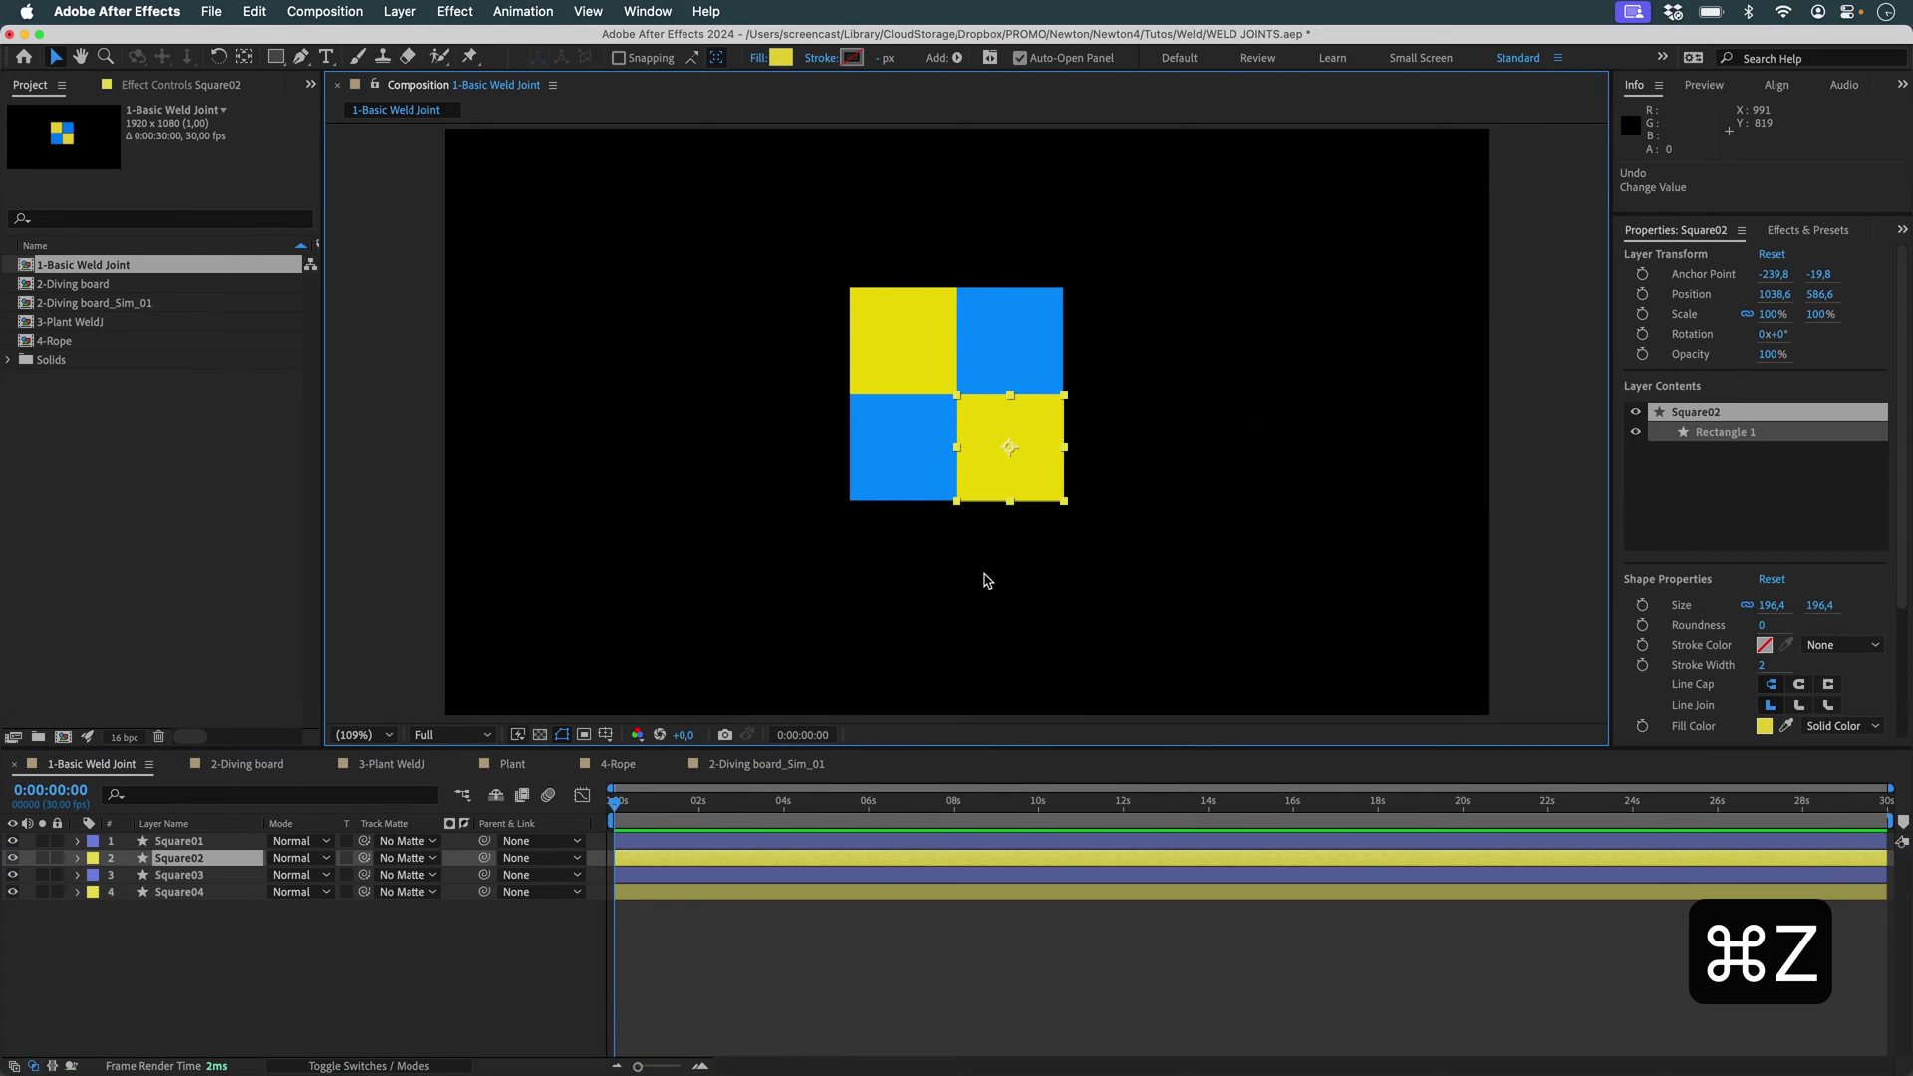
left_click(984, 581)
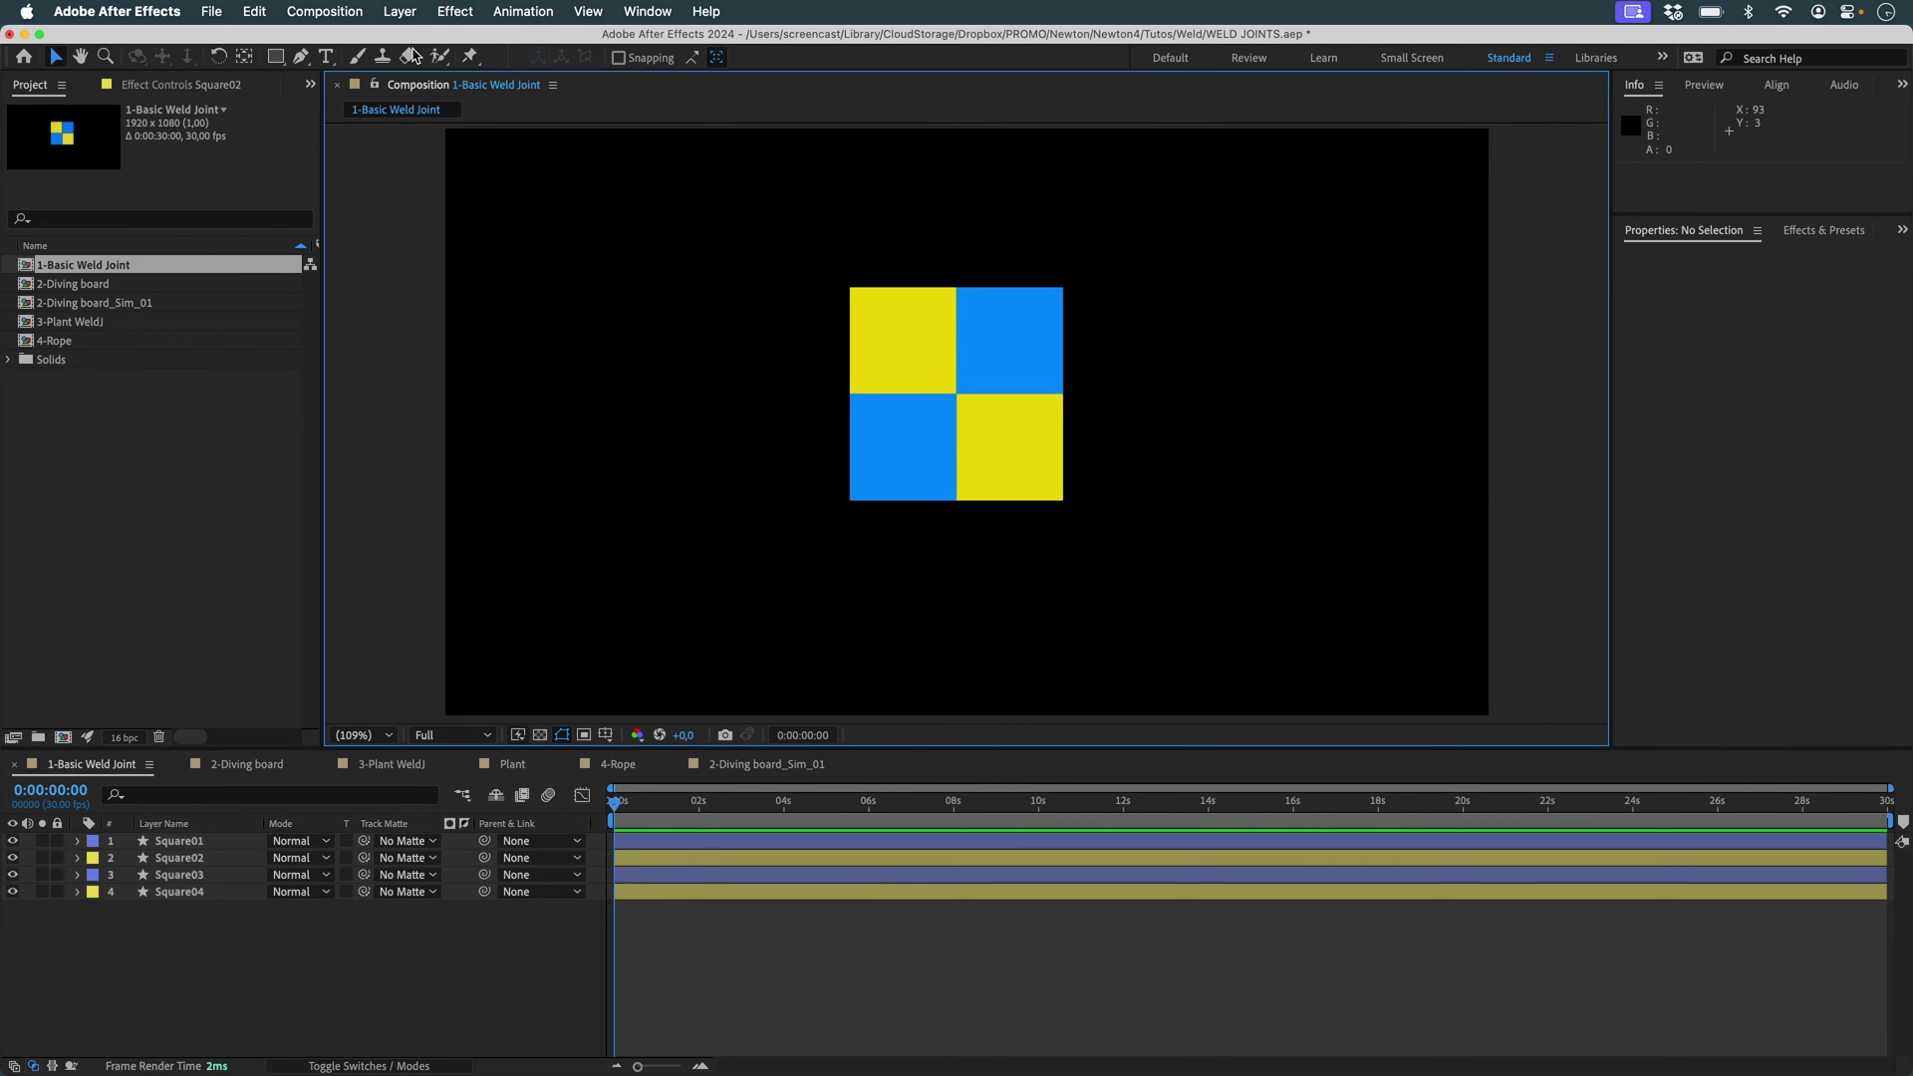
Launch Newton 4 on the 1-Basic Weld Joint composition.
left_click(327, 17)
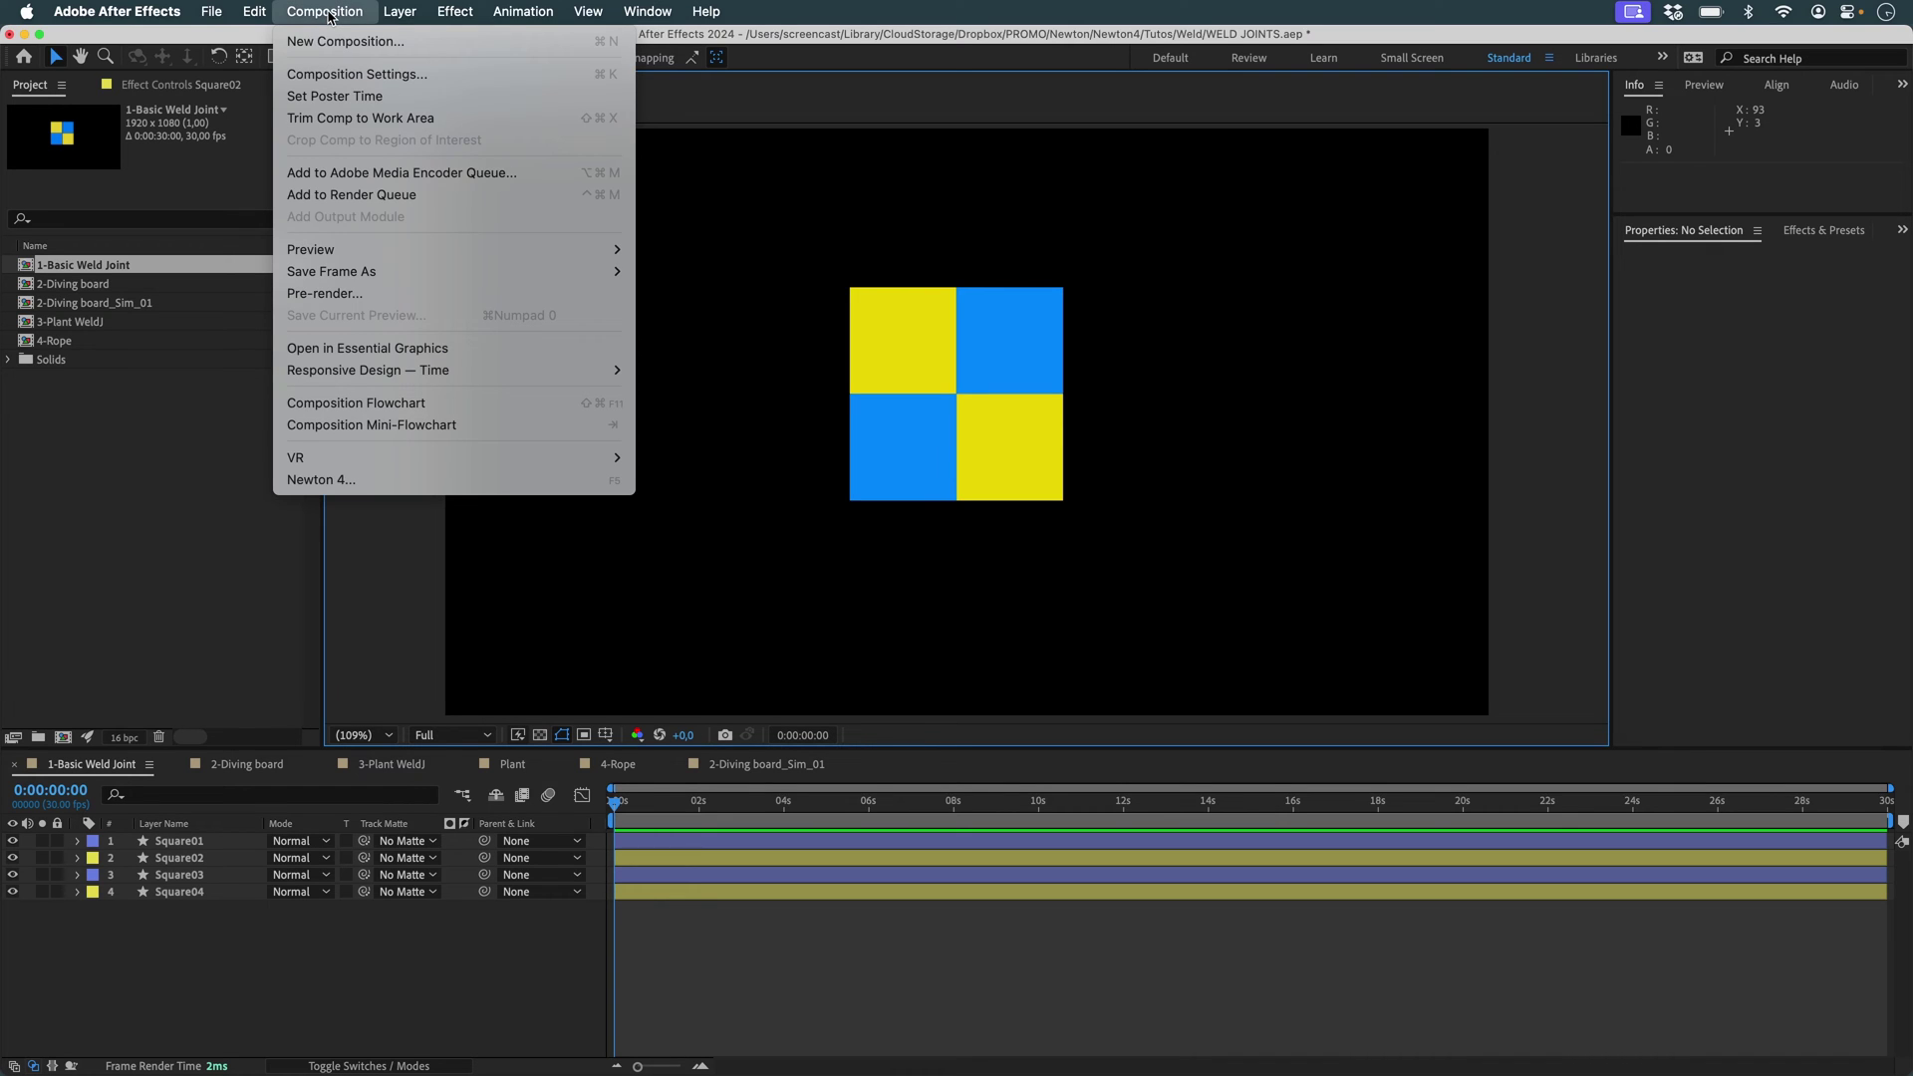
left_click(677, 486)
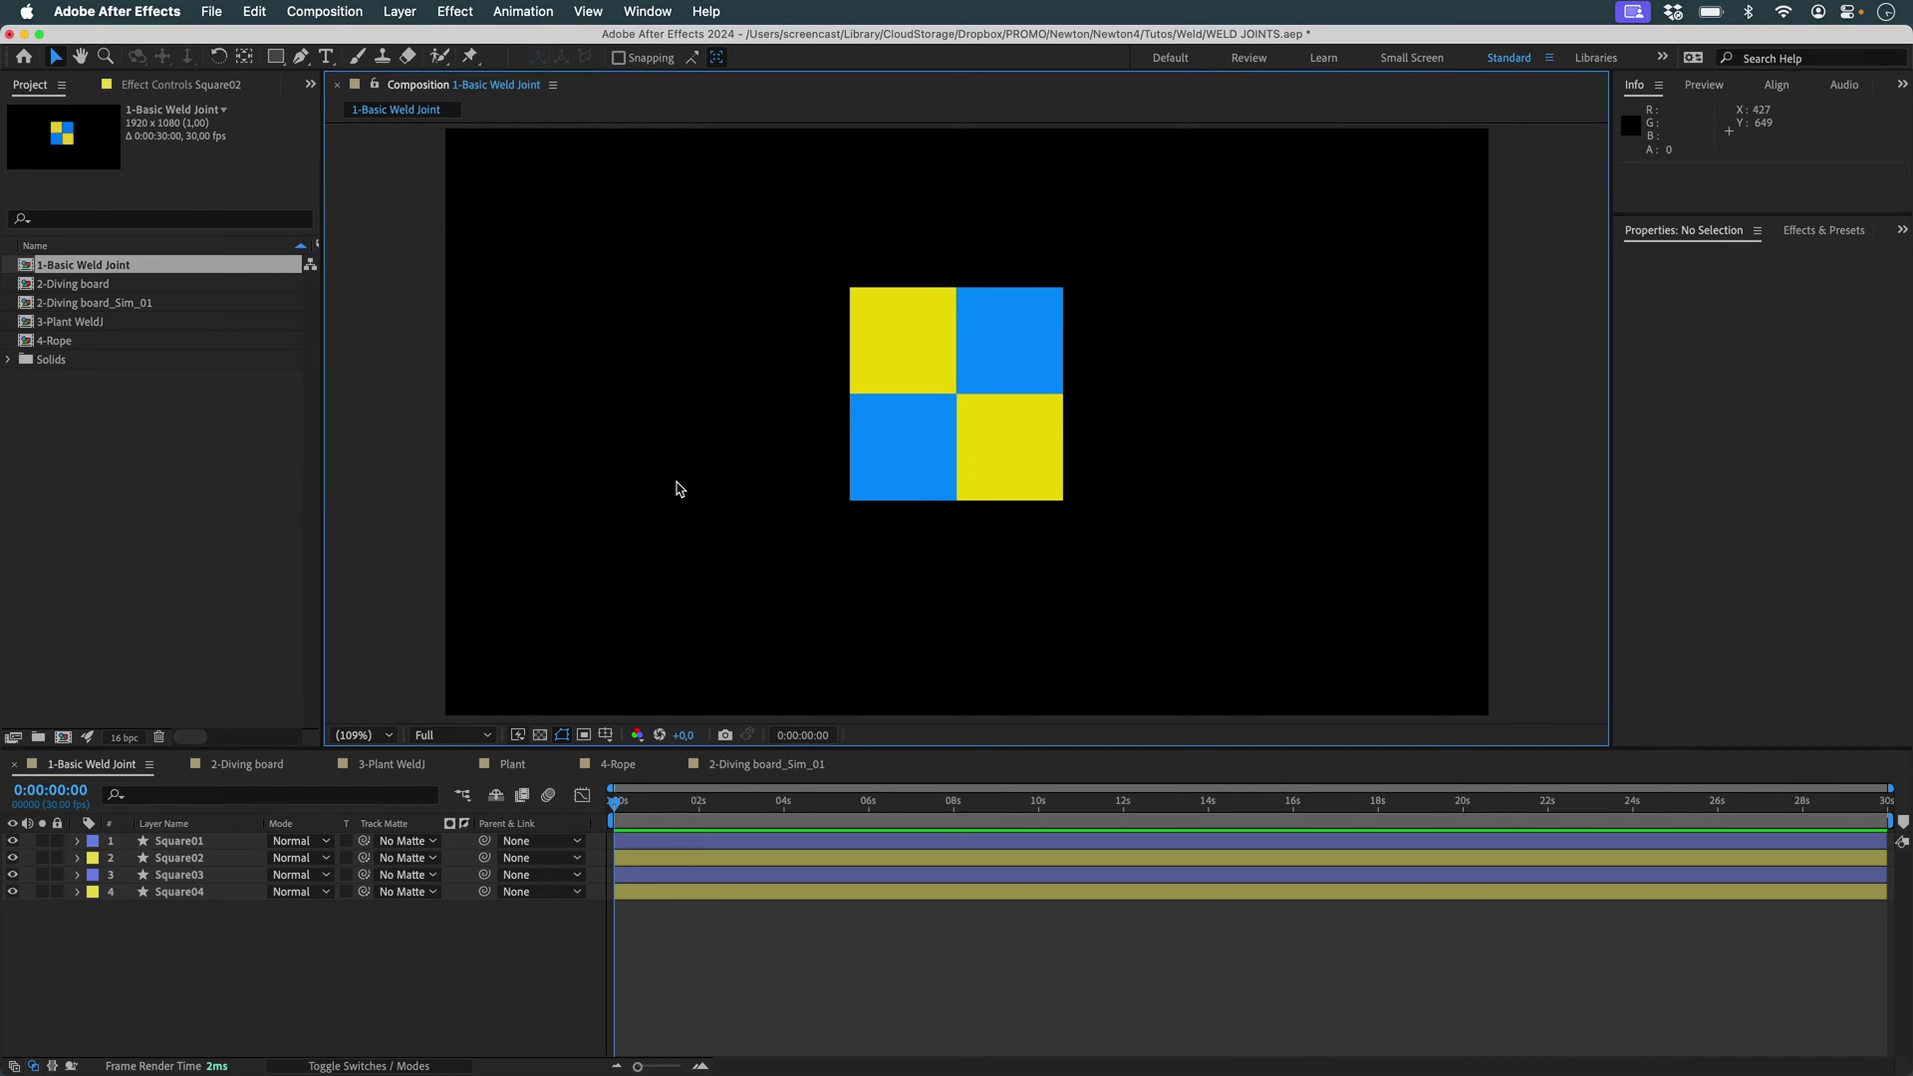
left_click(325, 13)
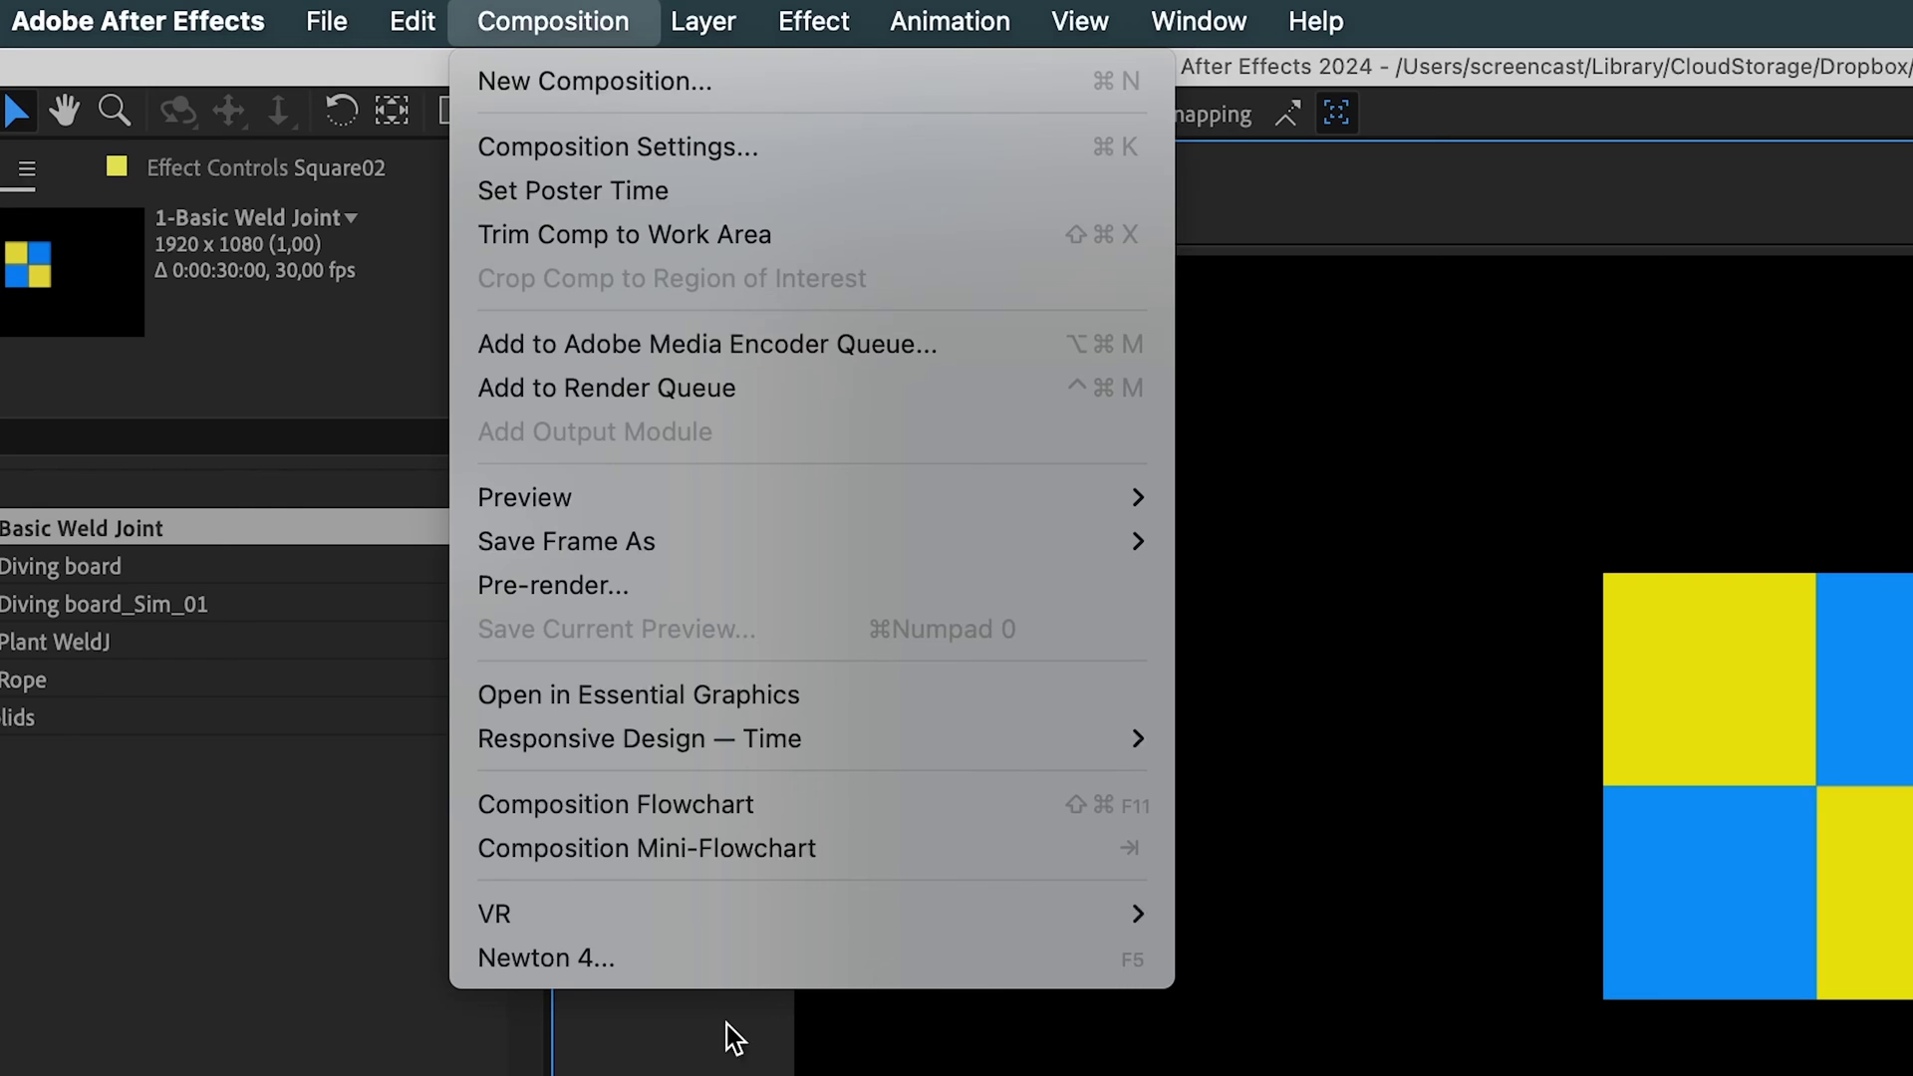
left_click(373, 341)
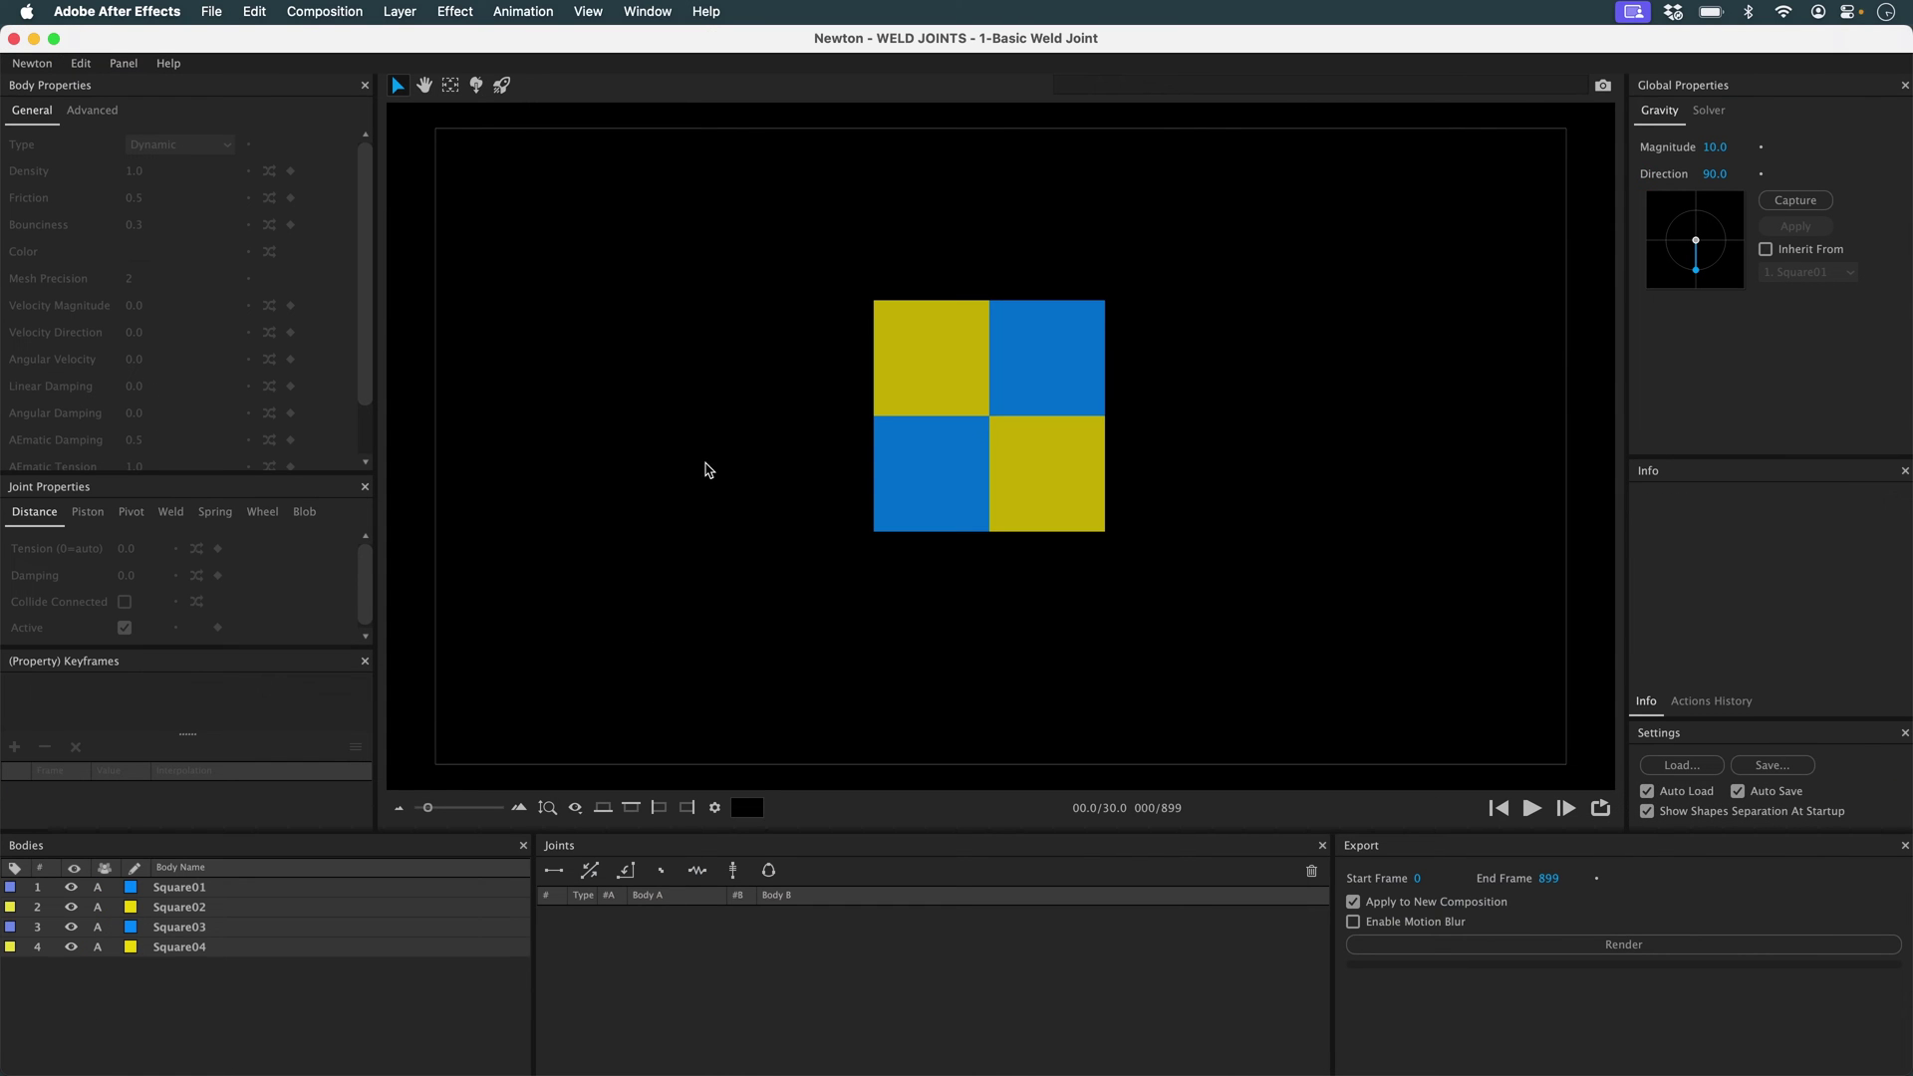
Weld all four squares, test-pull the blue square and undo, then select all weld joints.
left_click_drag(719, 276, 1362, 607)
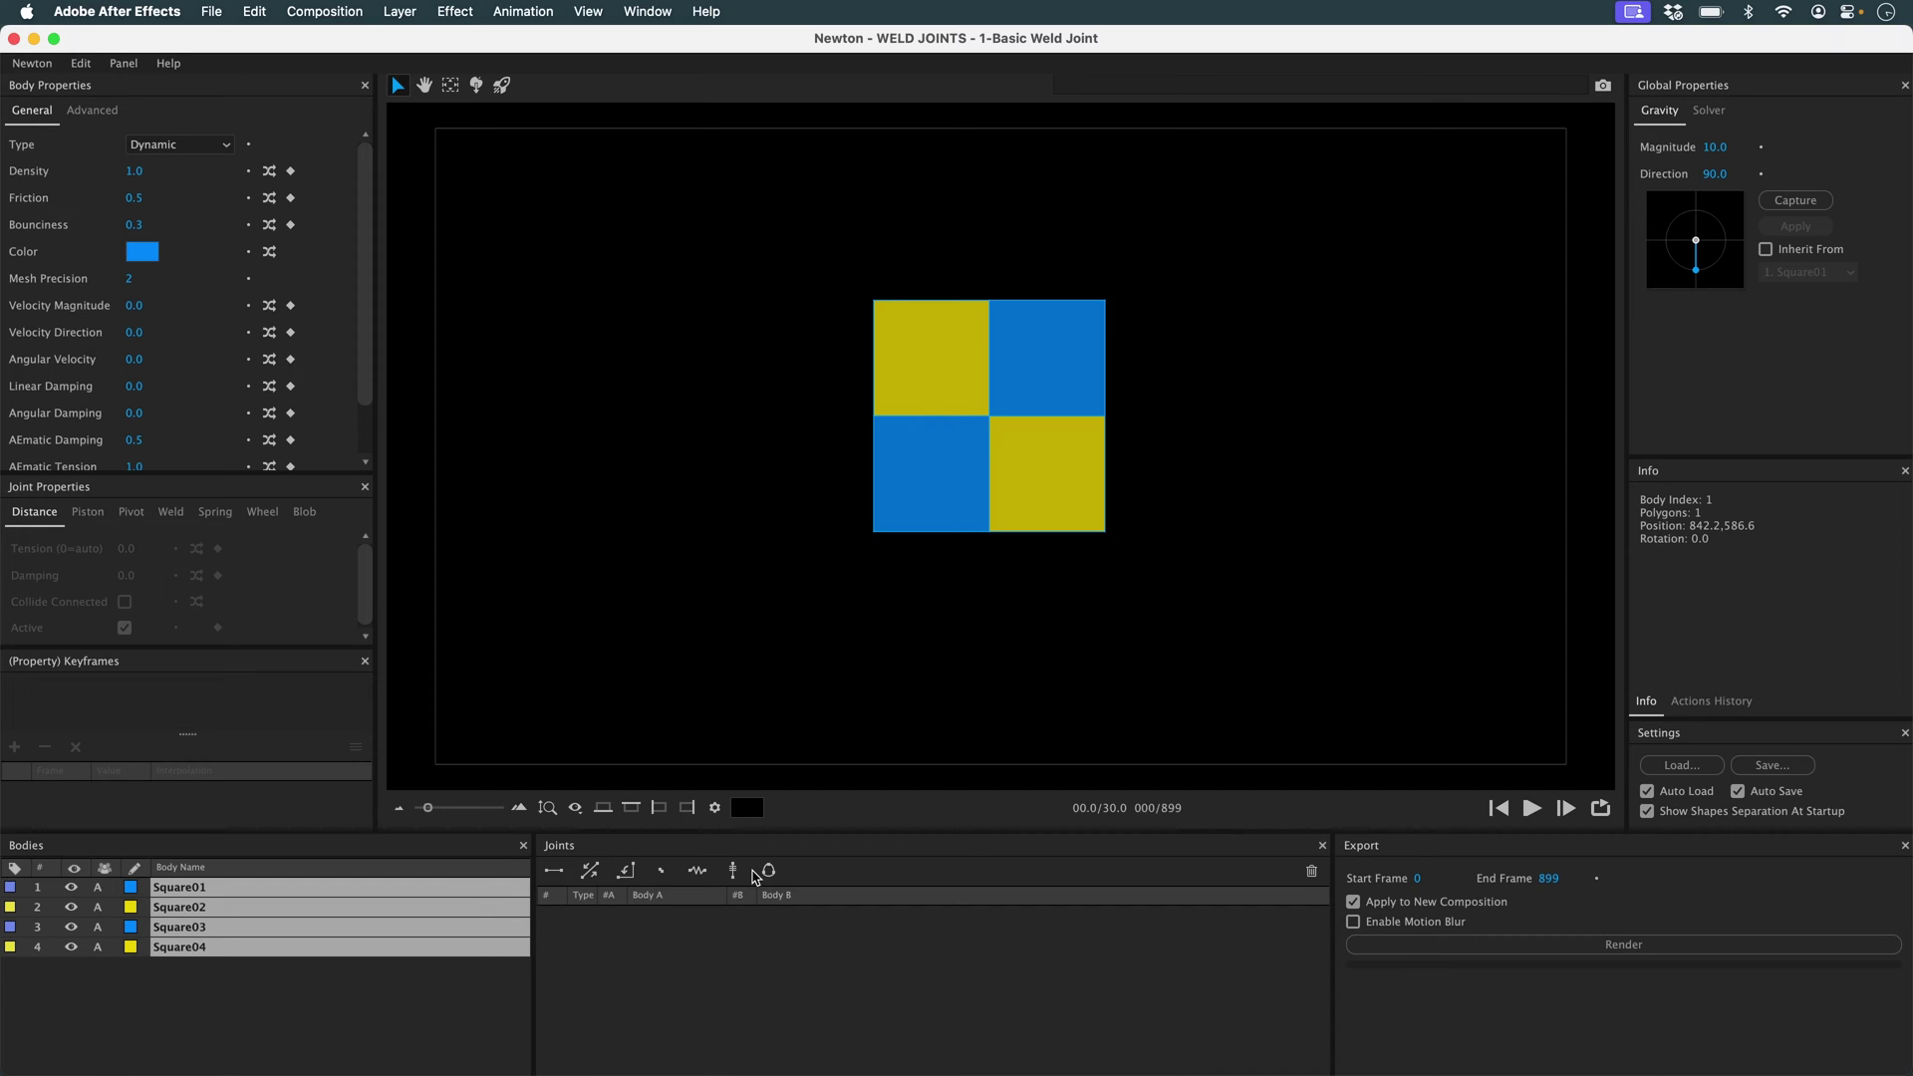
left_click(661, 870)
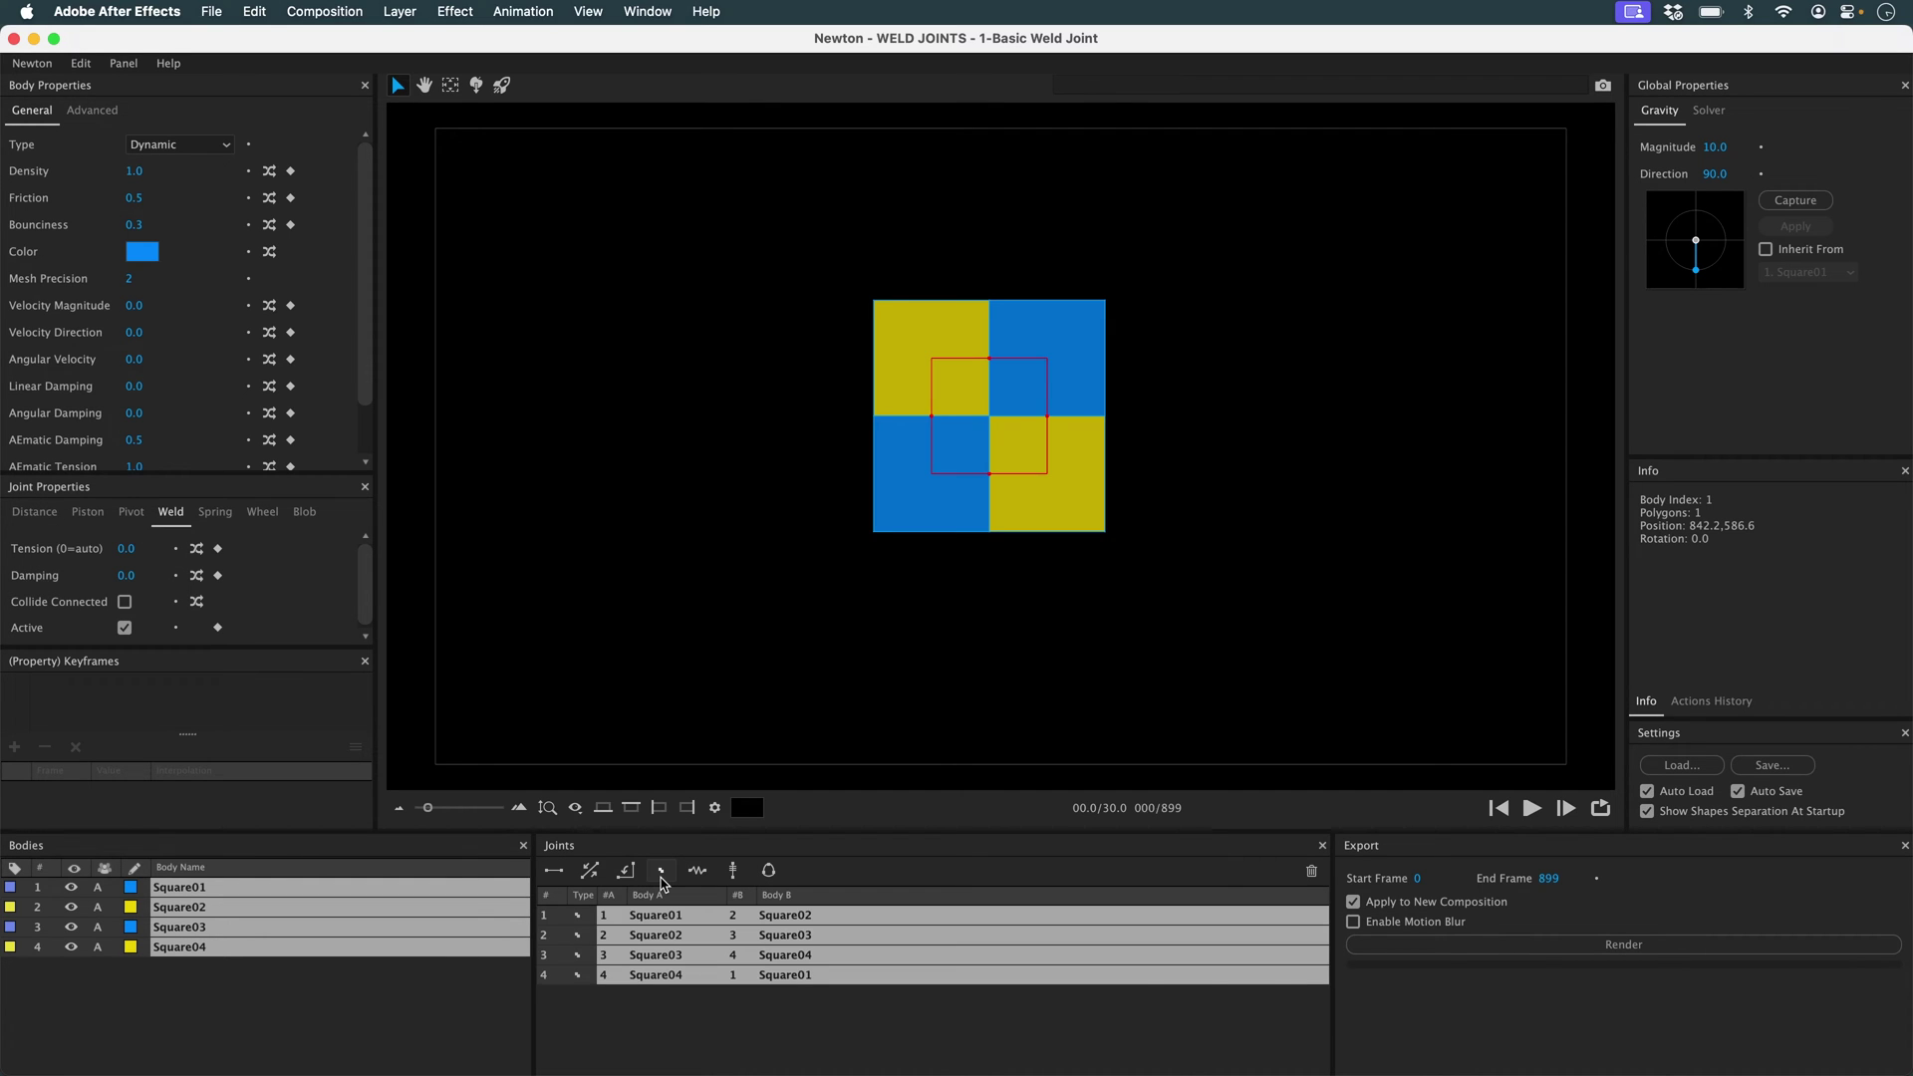
left_click_drag(936, 517, 925, 559)
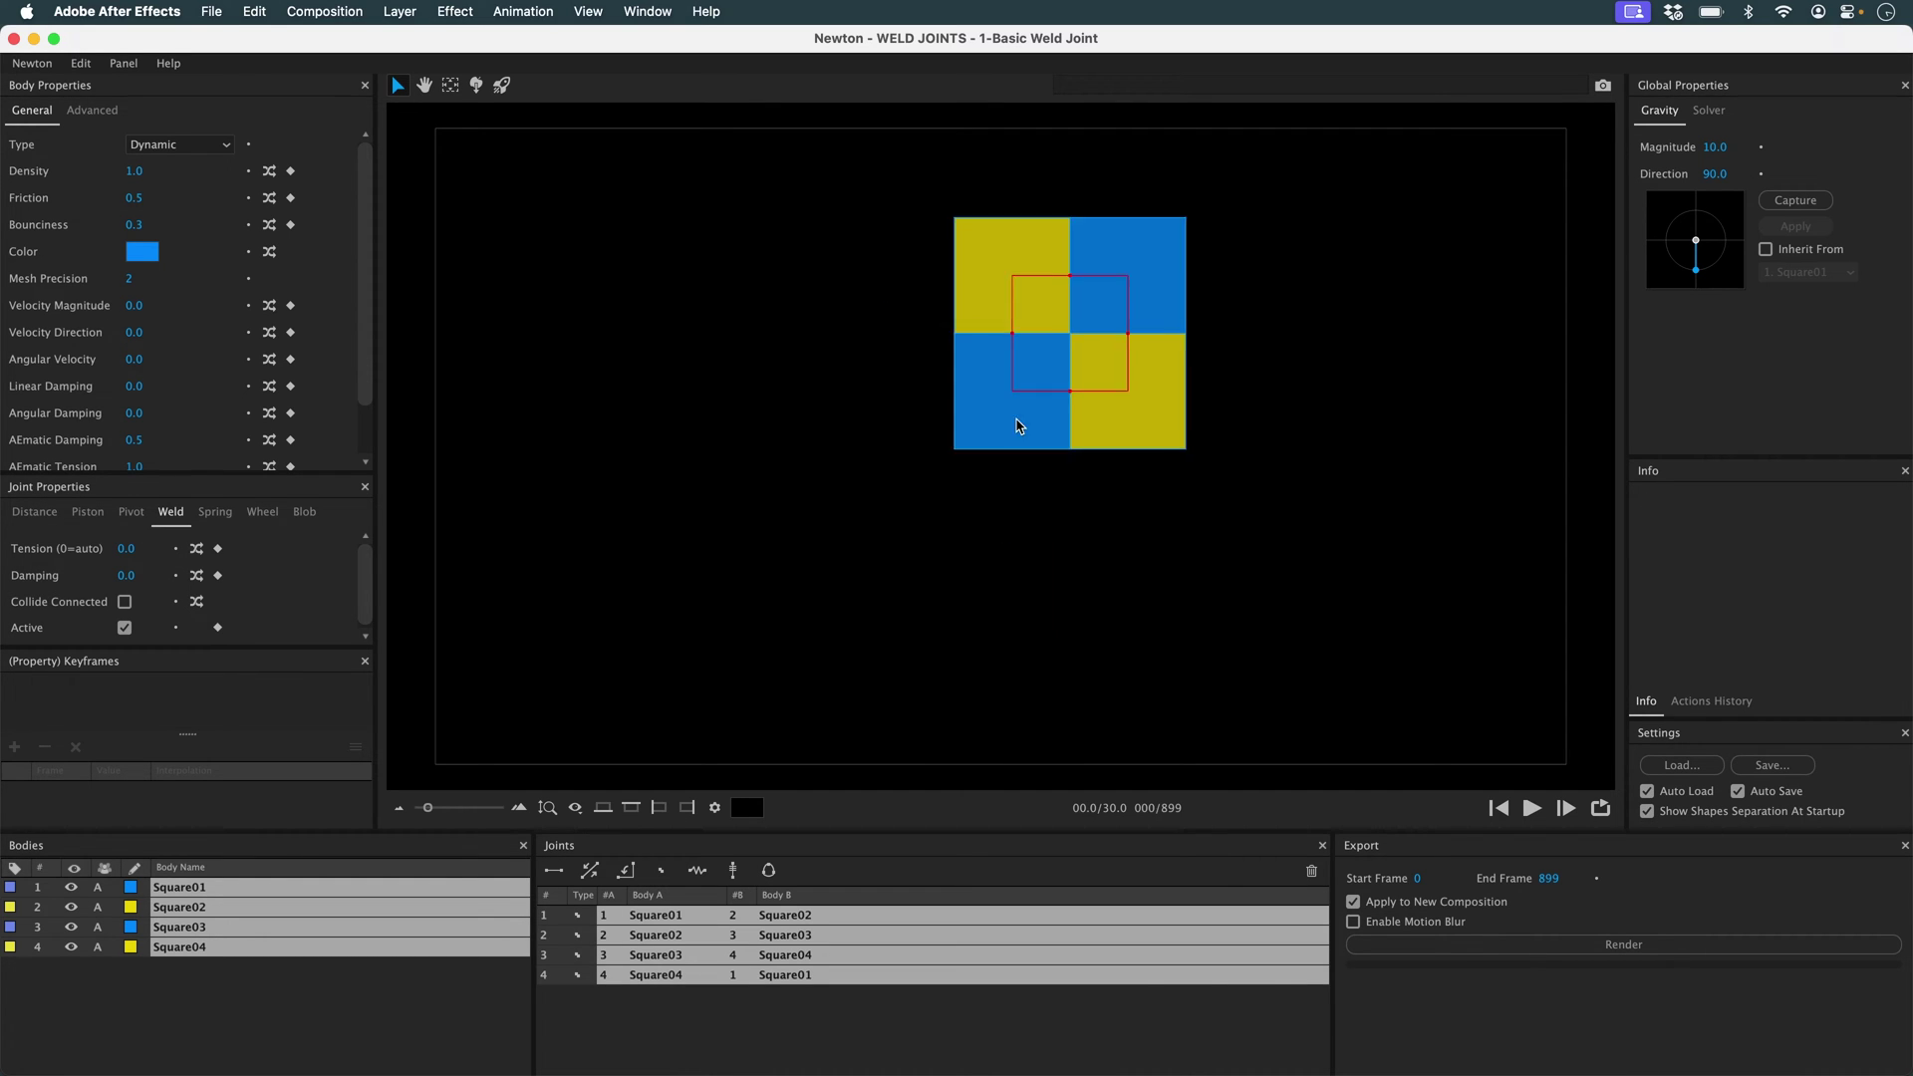
key("super+z")
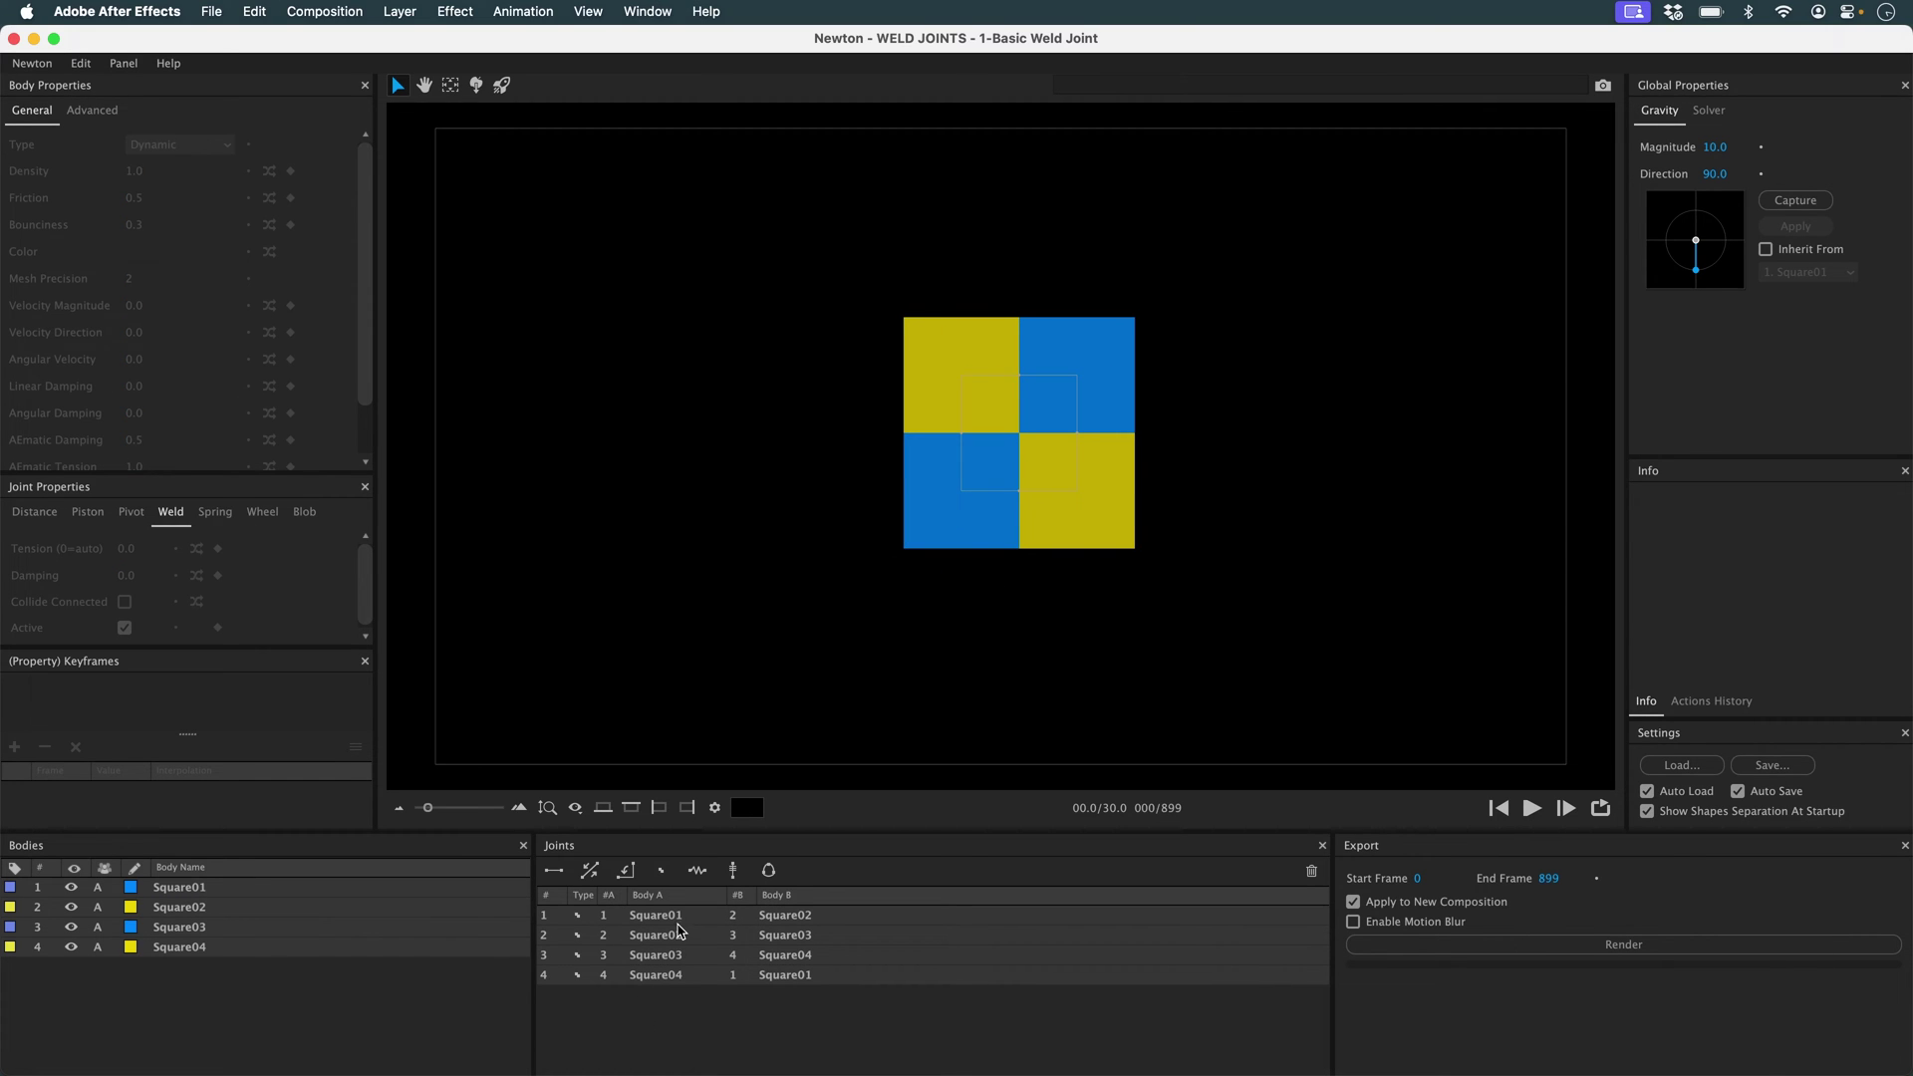
key("super+a")
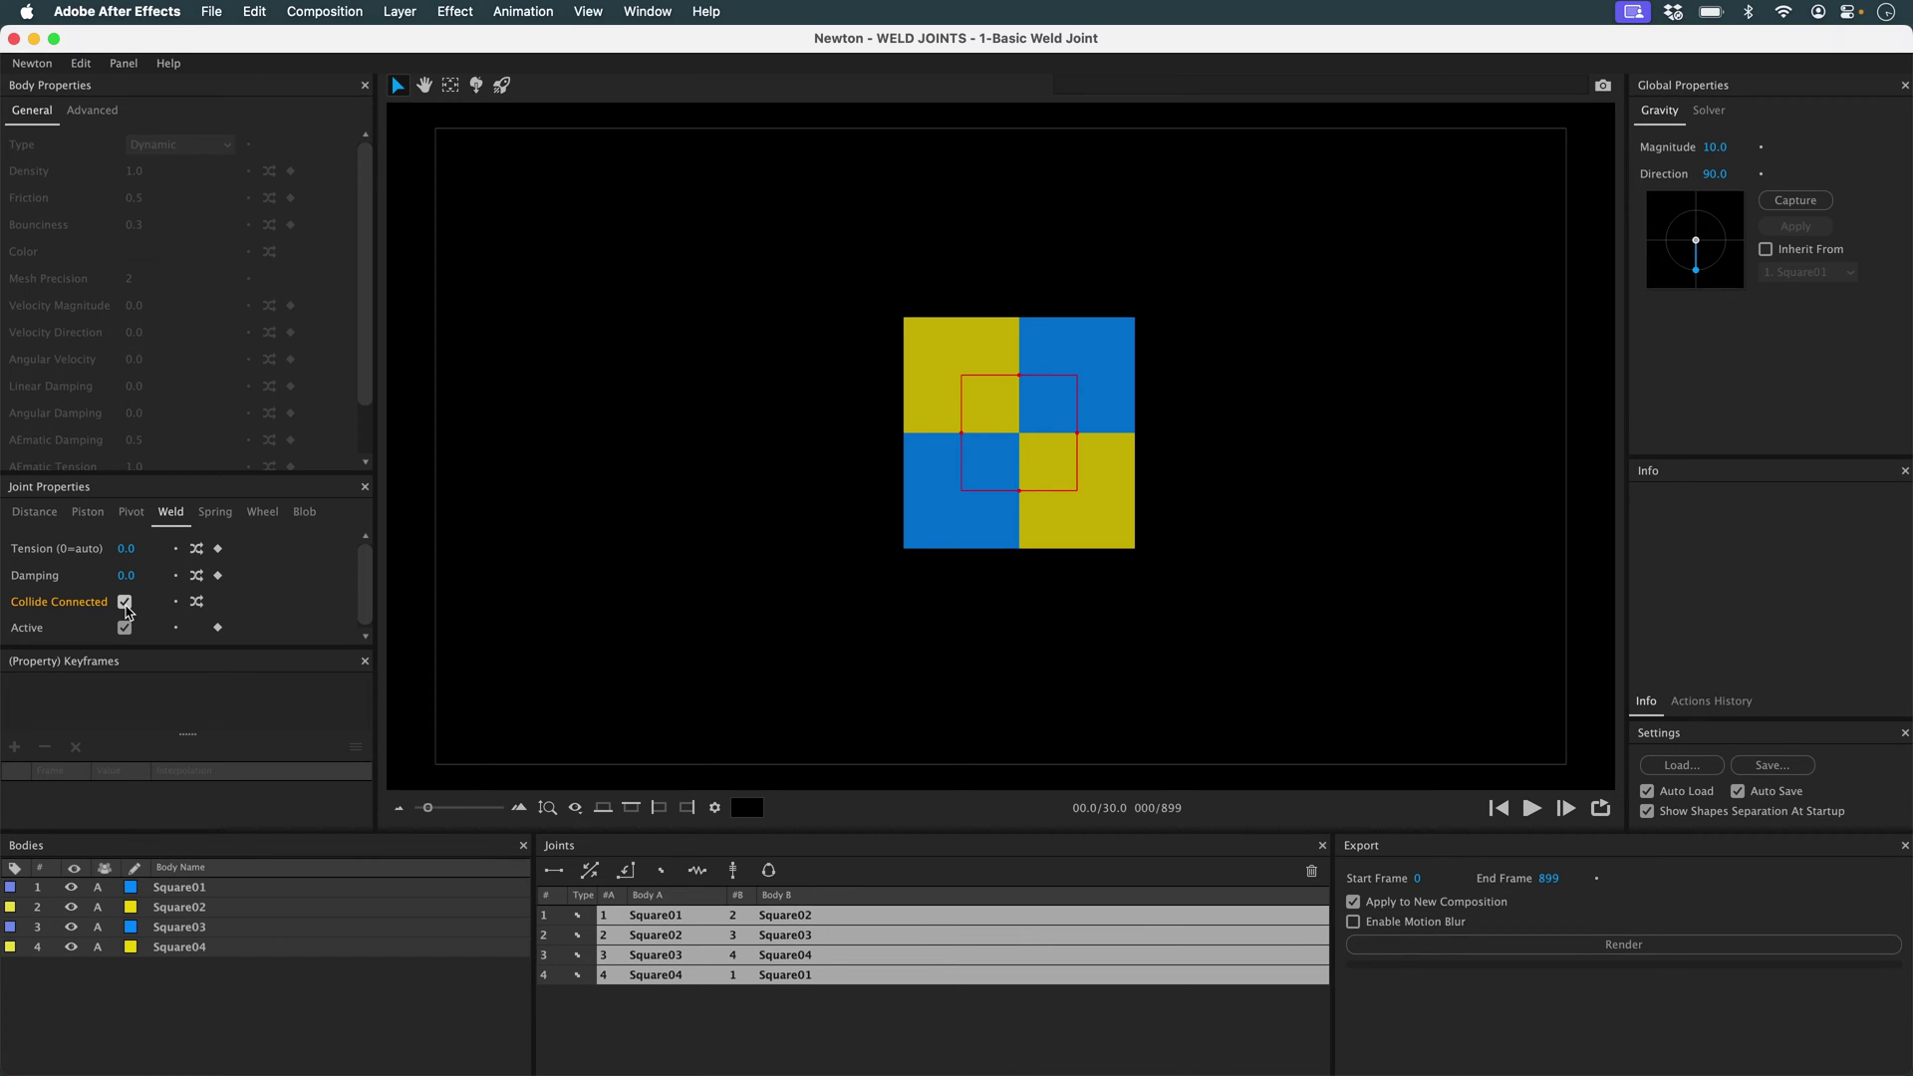
Set gravity magnitude to 20 and solver sub-steps to 6.
left_click(1891, 114)
left_click(1716, 148)
type("20")
key("Return")
left_click(1709, 110)
left_click(1759, 173)
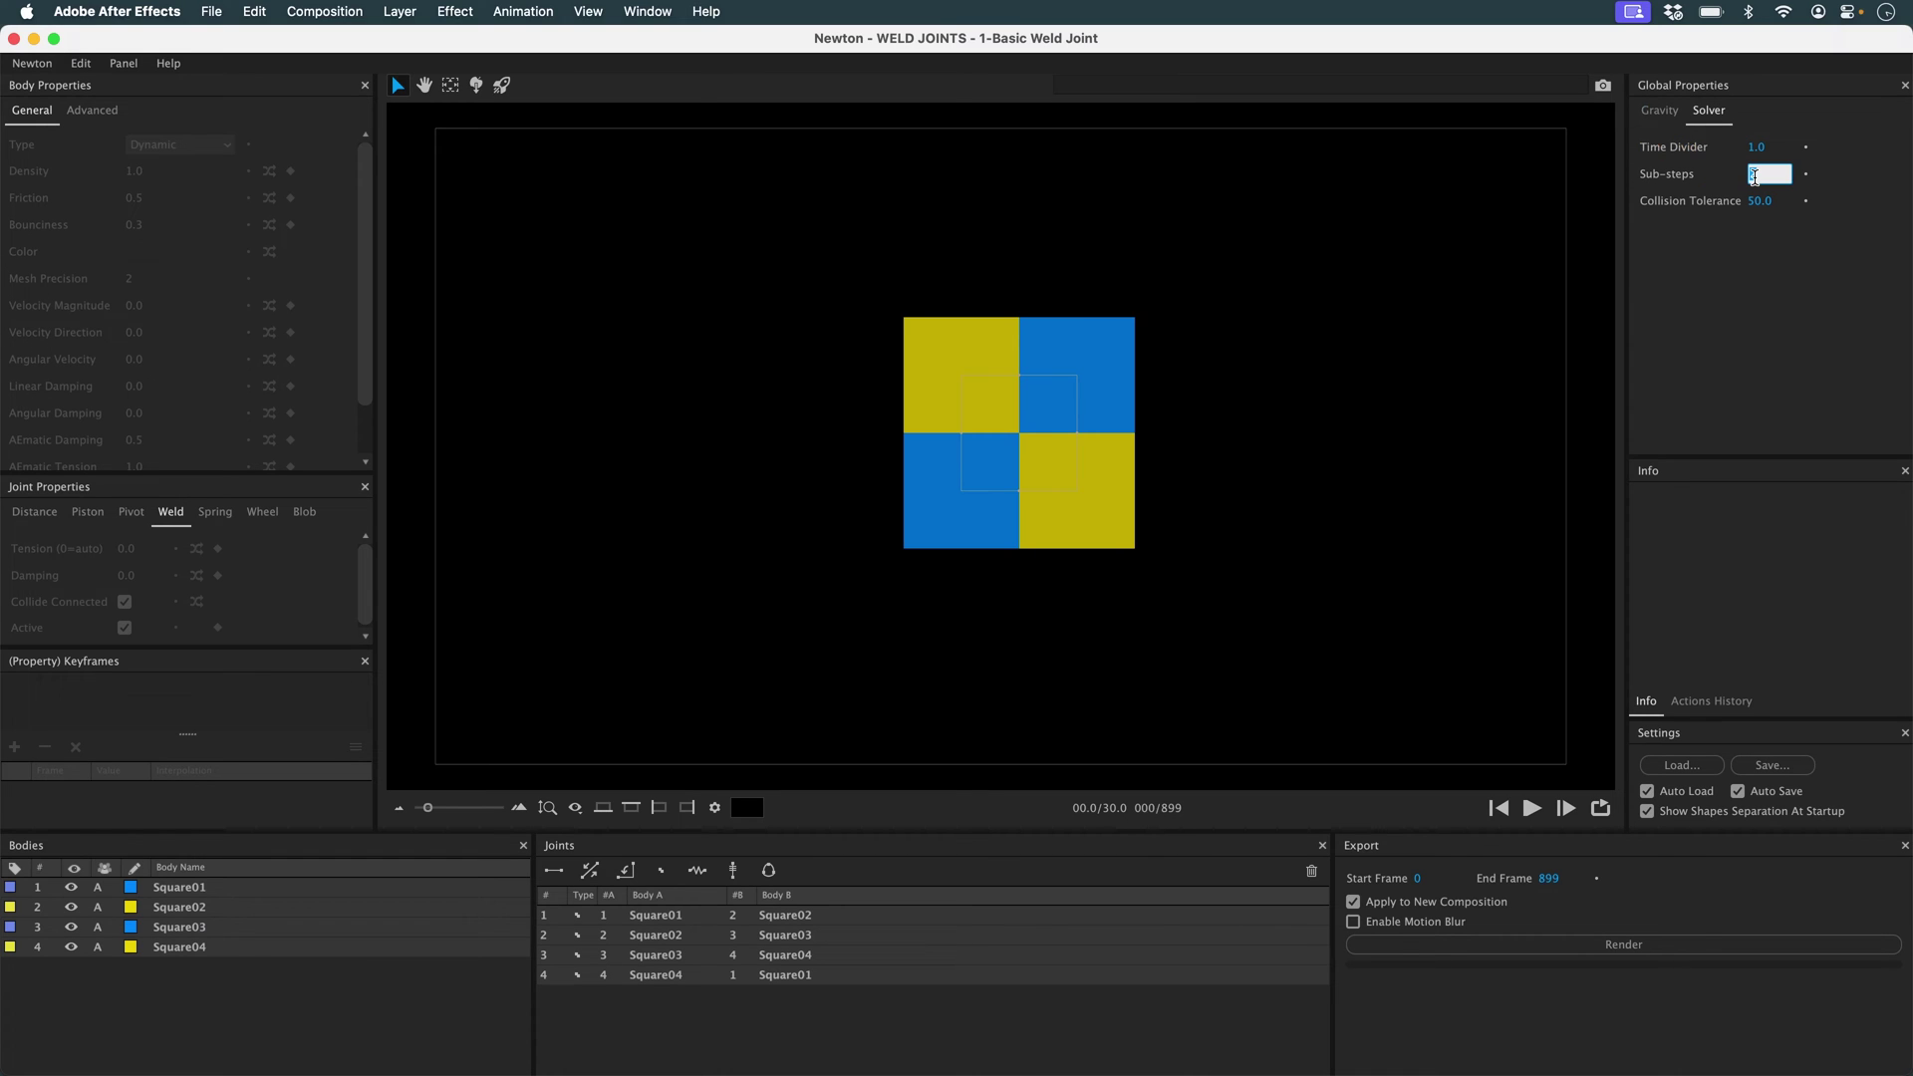
type("6")
key("Return")
Give all four squares bounciness 0.8, add a bottom wall, and play the simulation.
left_click_drag(861, 304, 1311, 549)
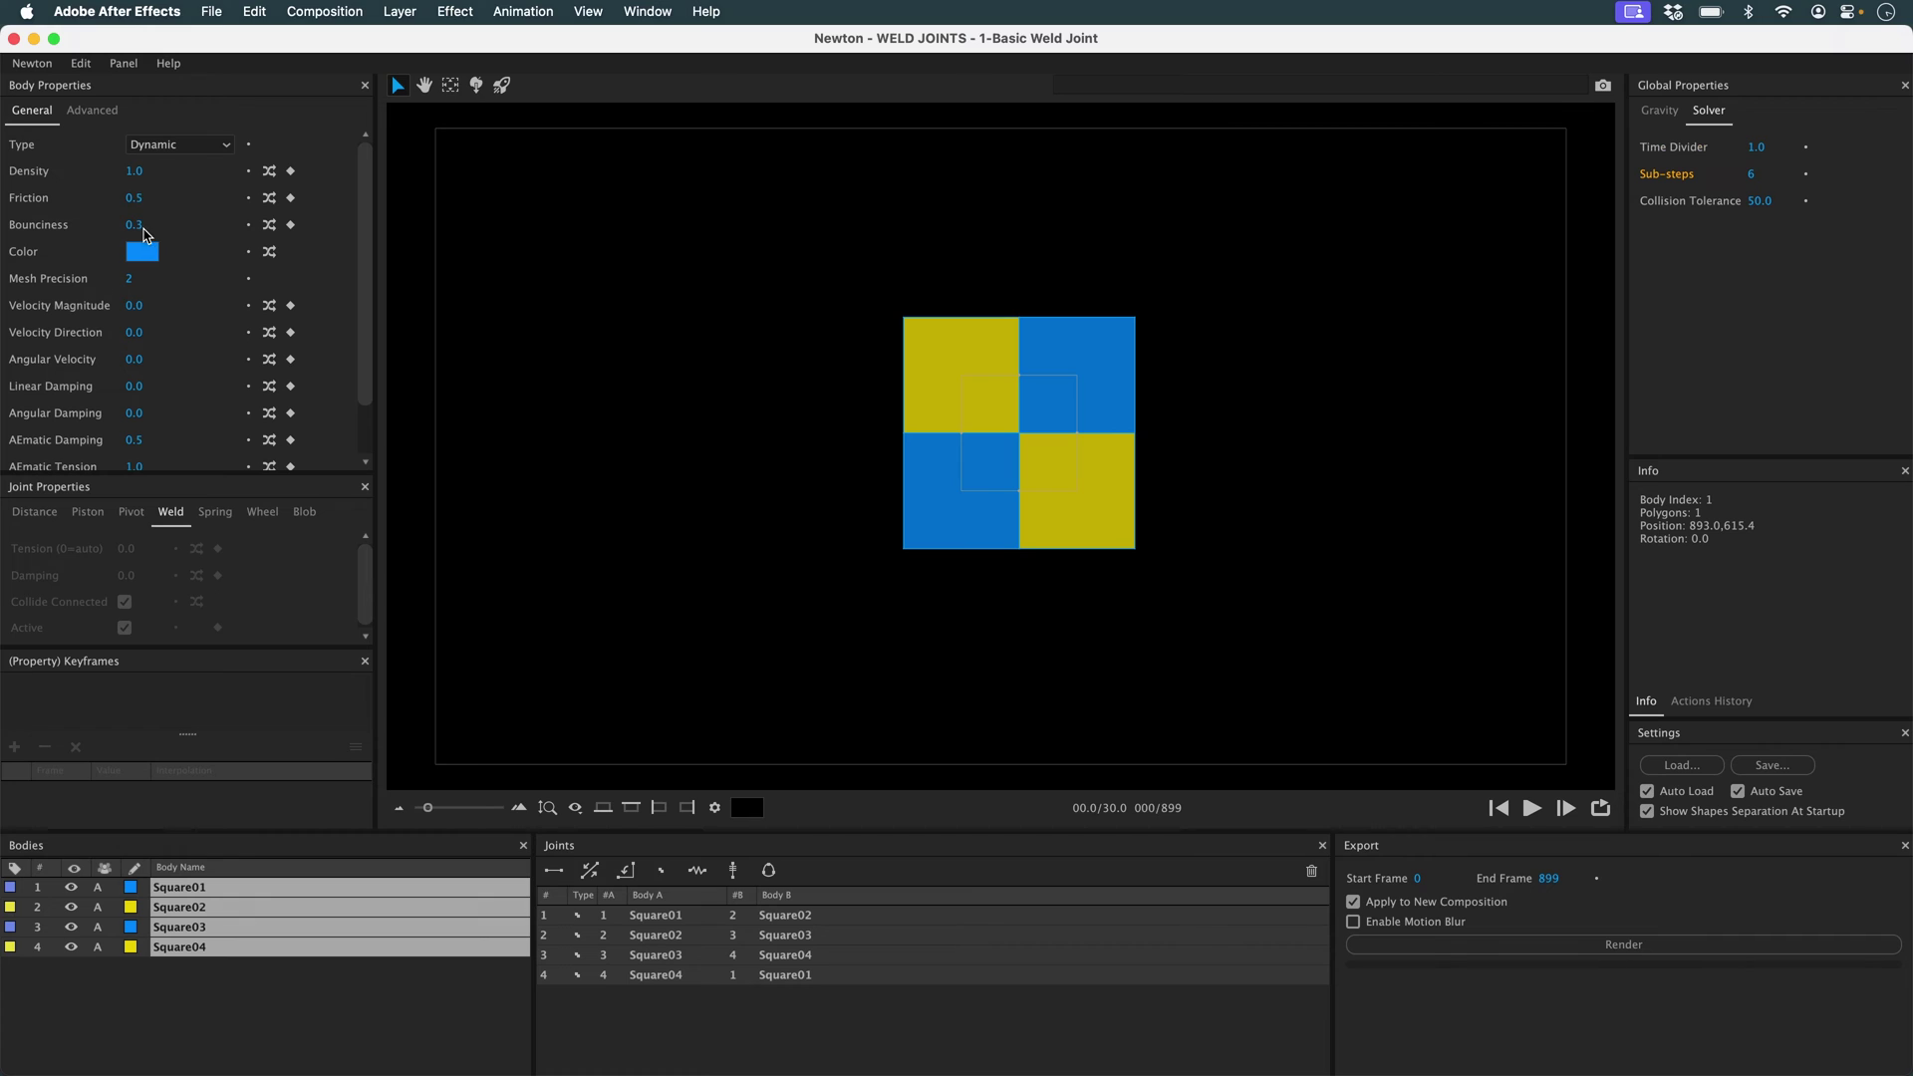
left_click(135, 225)
type("0,8")
key("Return")
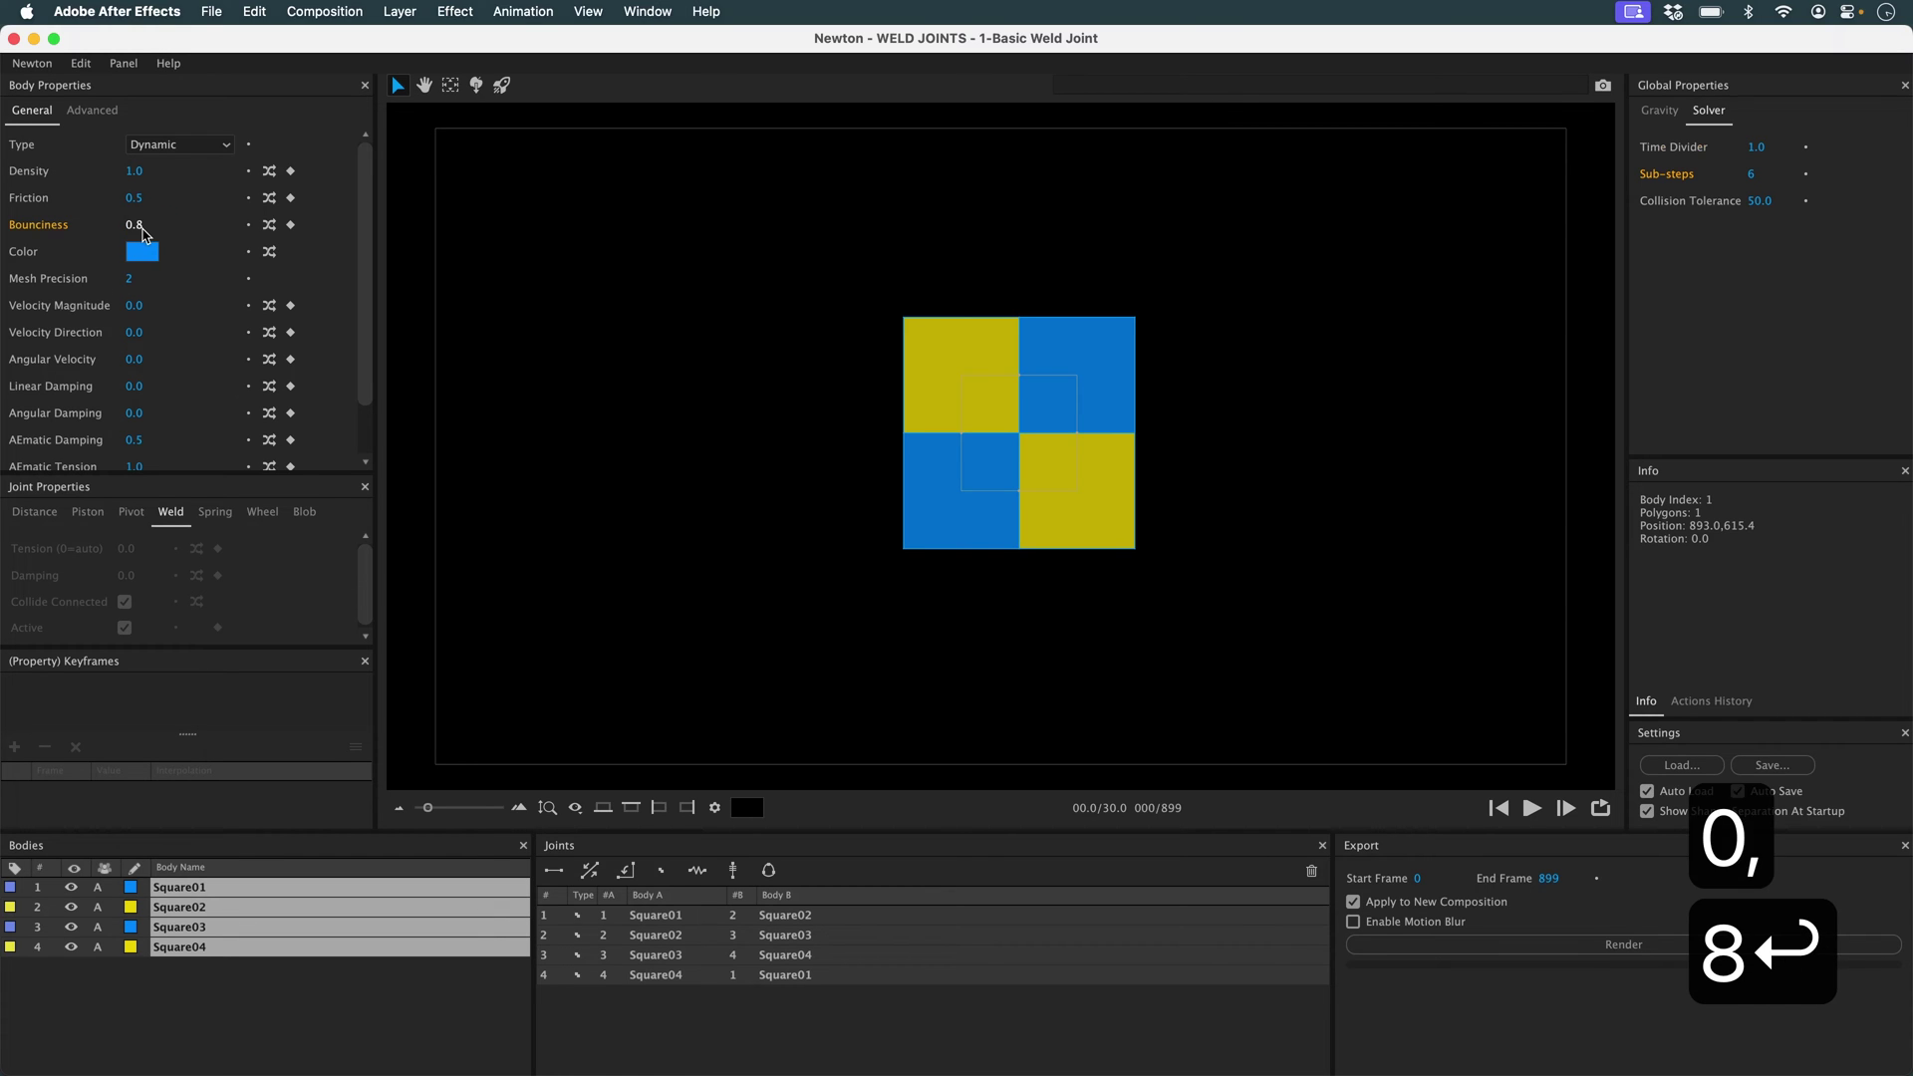
left_click(569, 702)
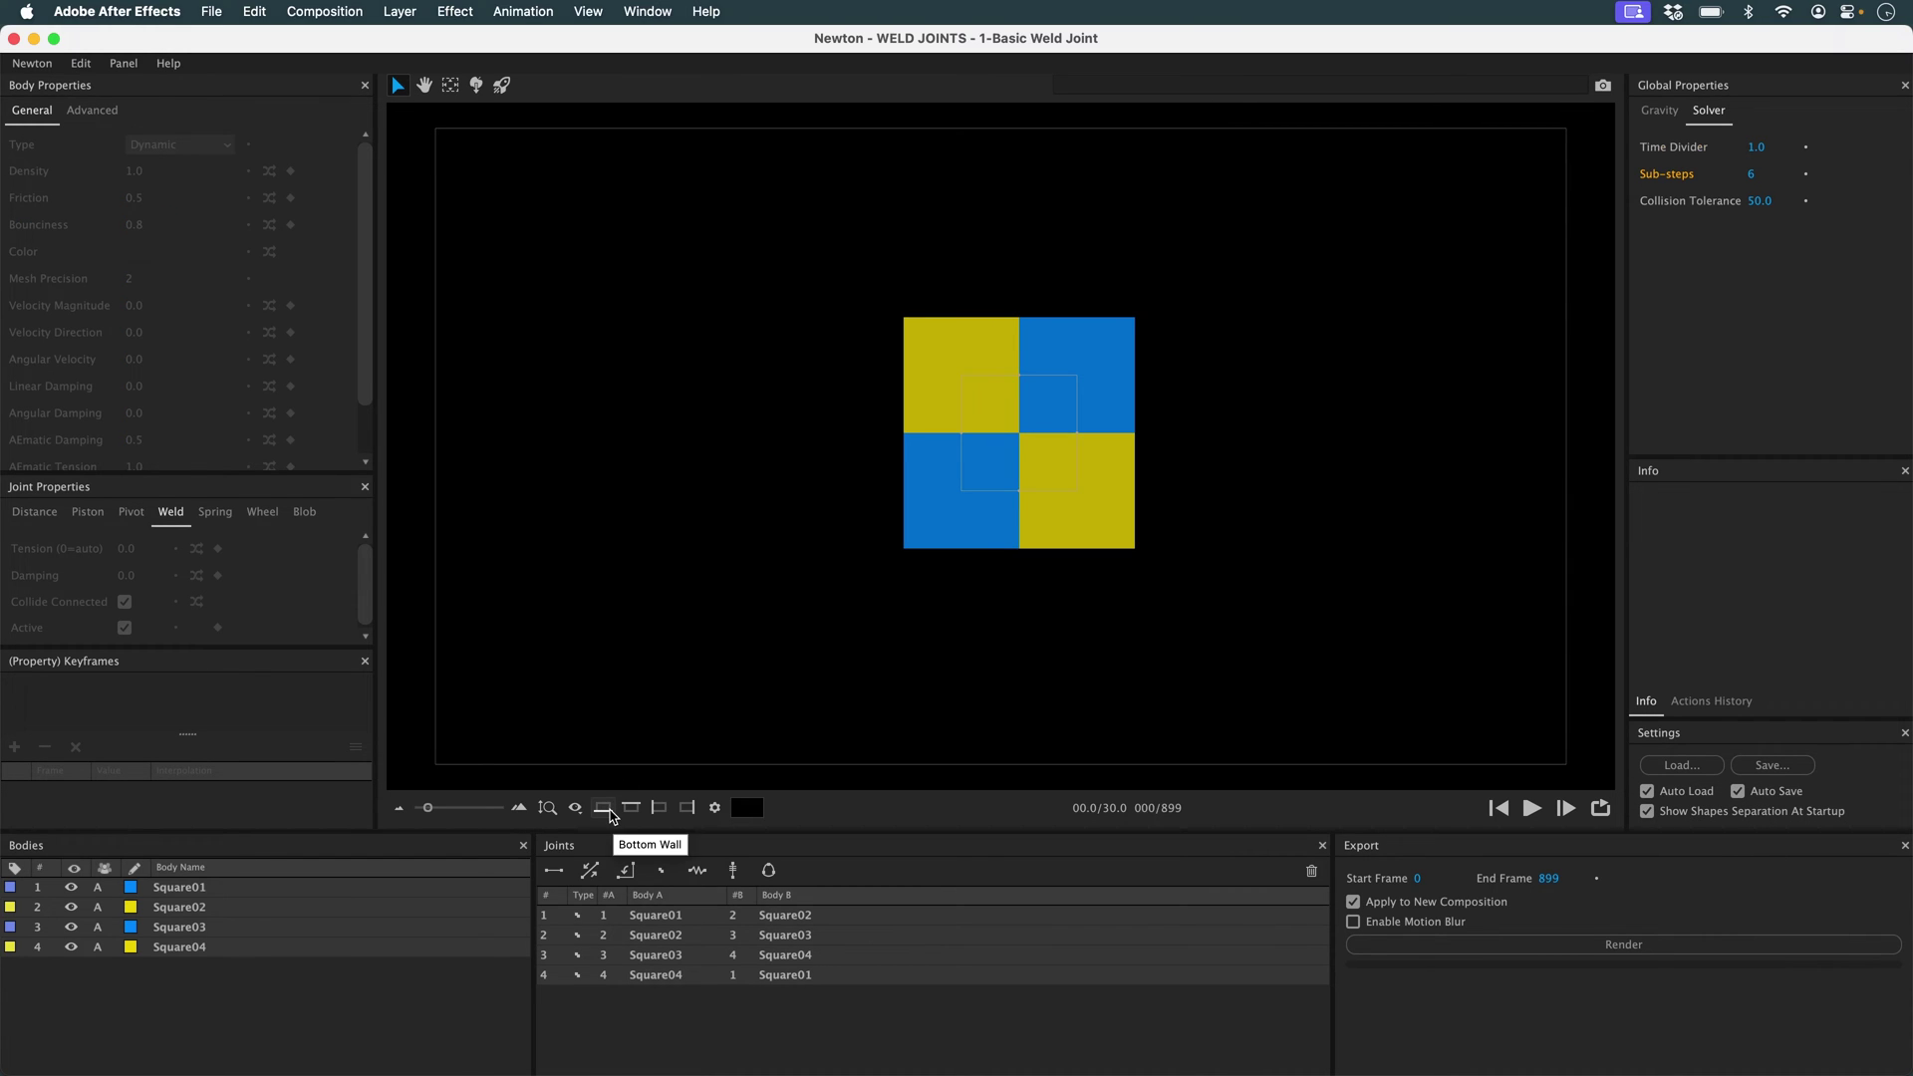
left_click(604, 809)
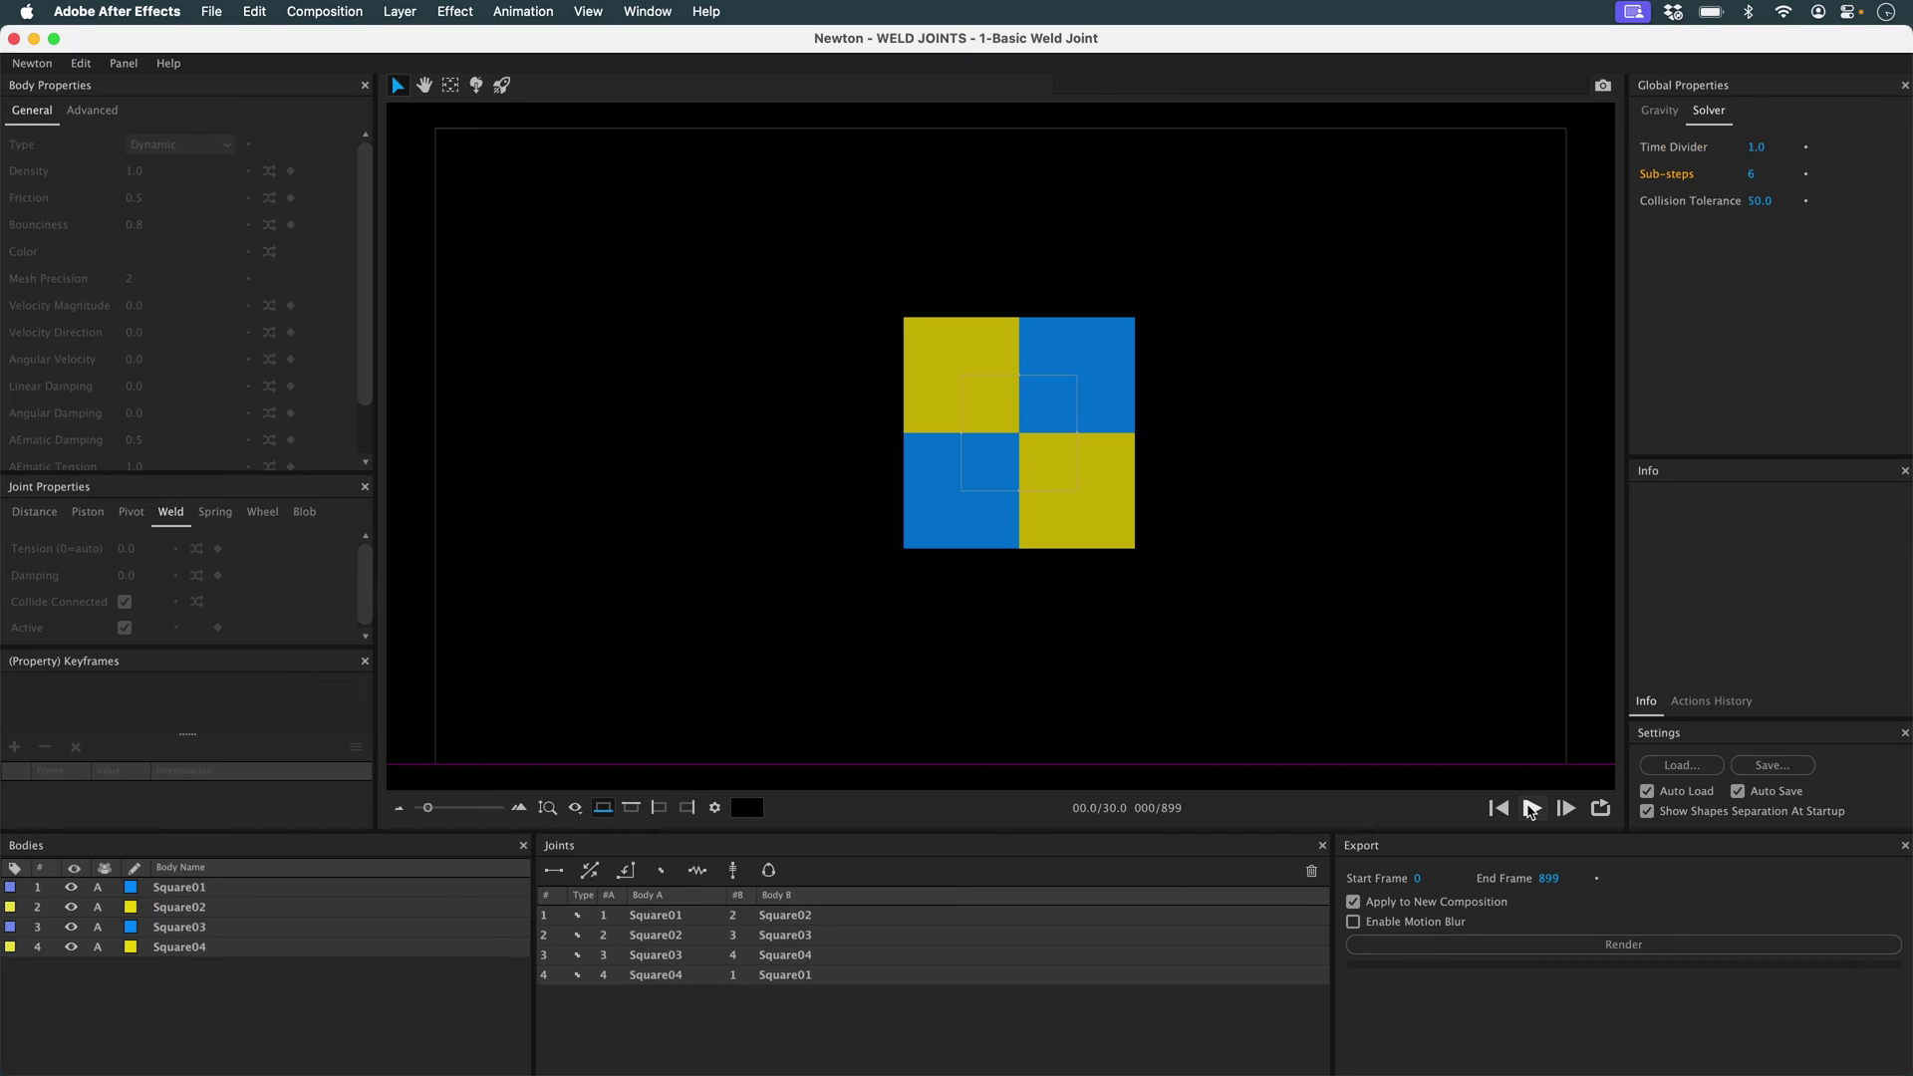
left_click(1533, 809)
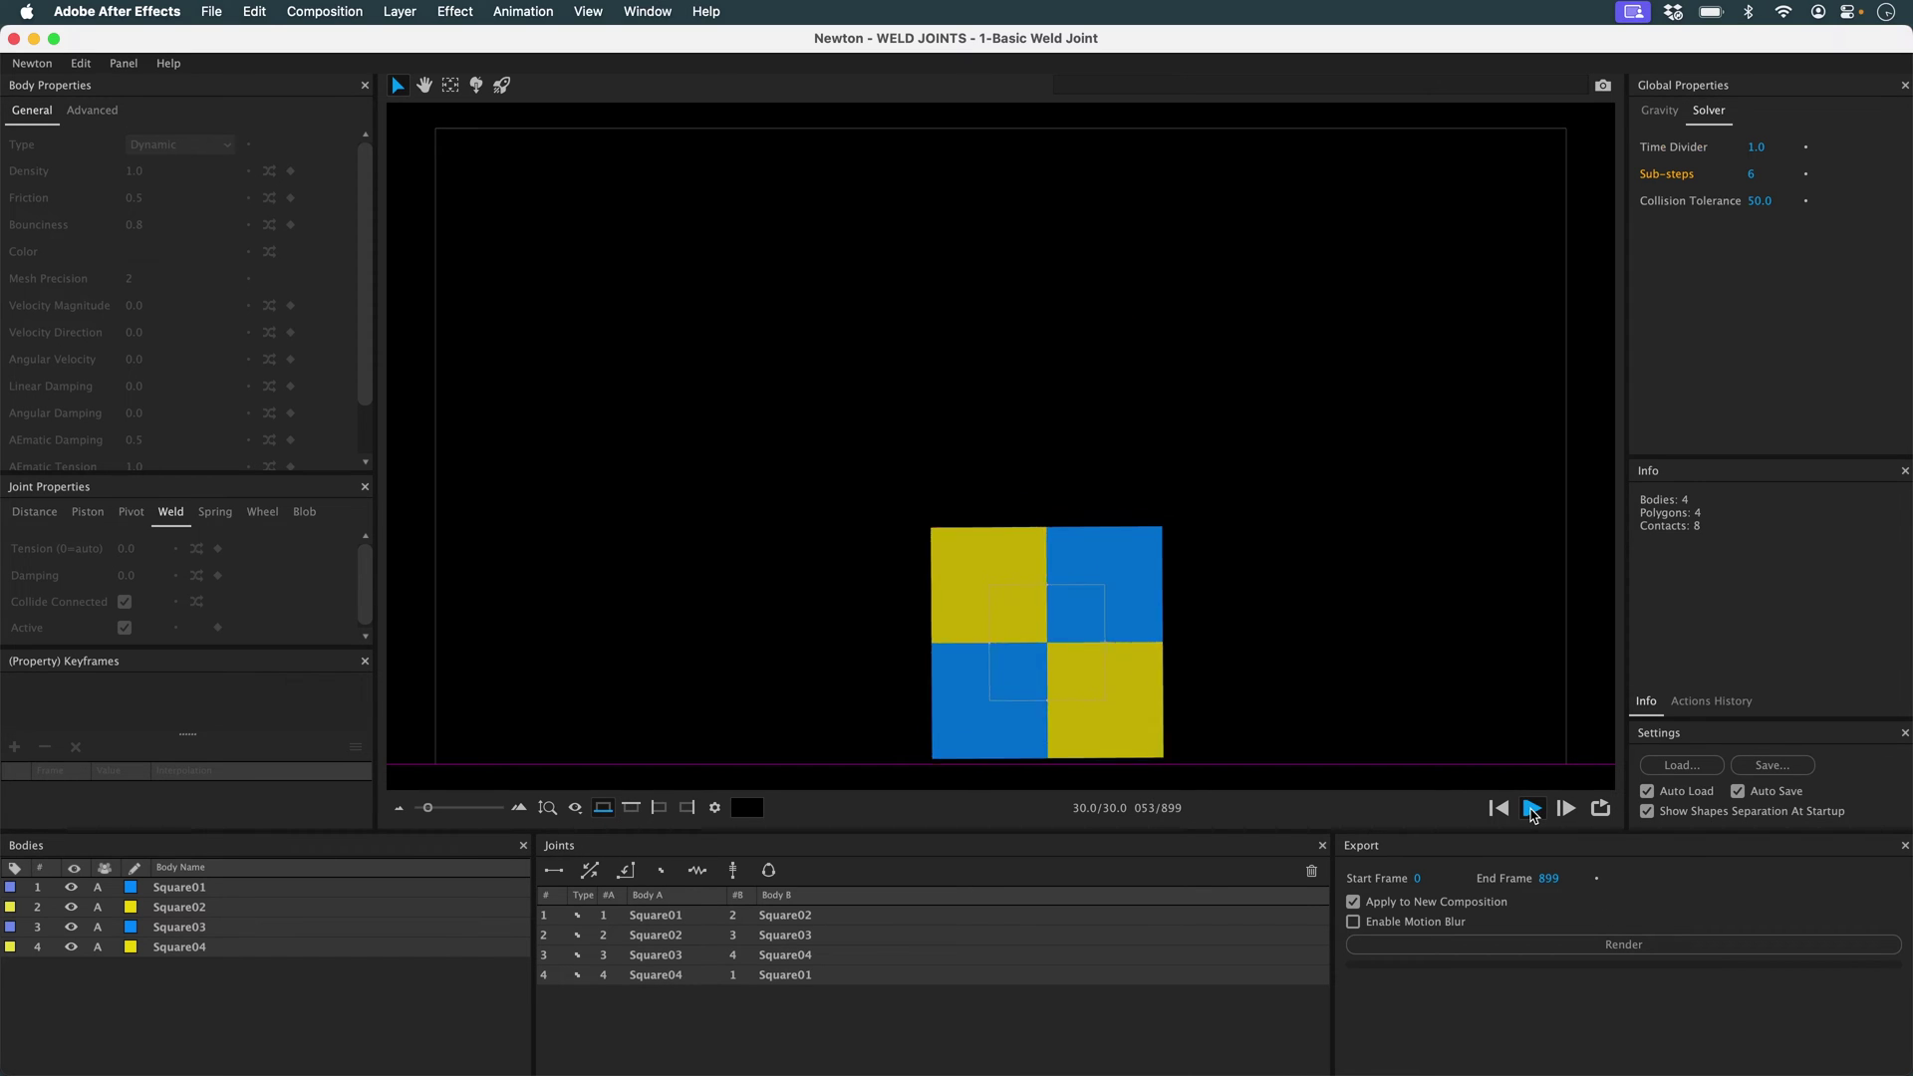
Rewind, test-drag and undo, then give all four squares angular velocity 5.
left_click(1498, 808)
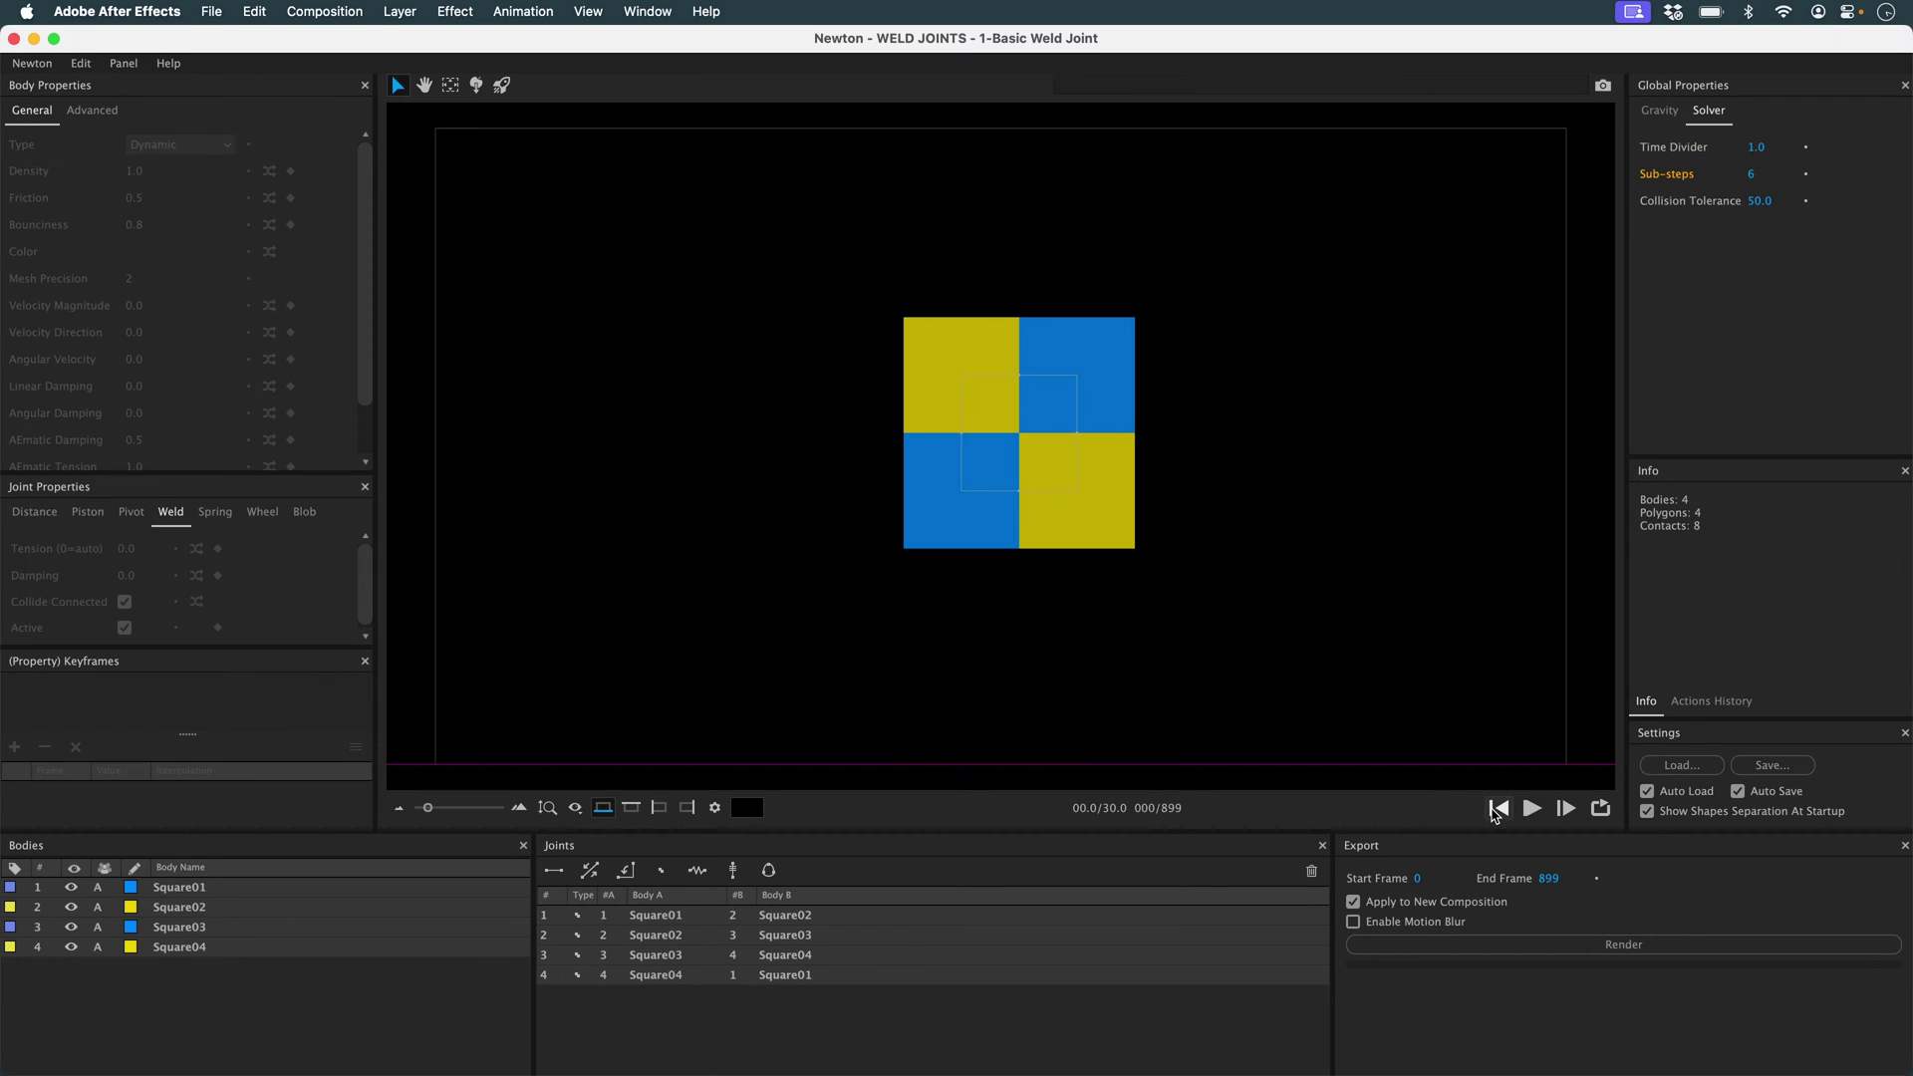
left_click_drag(1080, 368, 1144, 281)
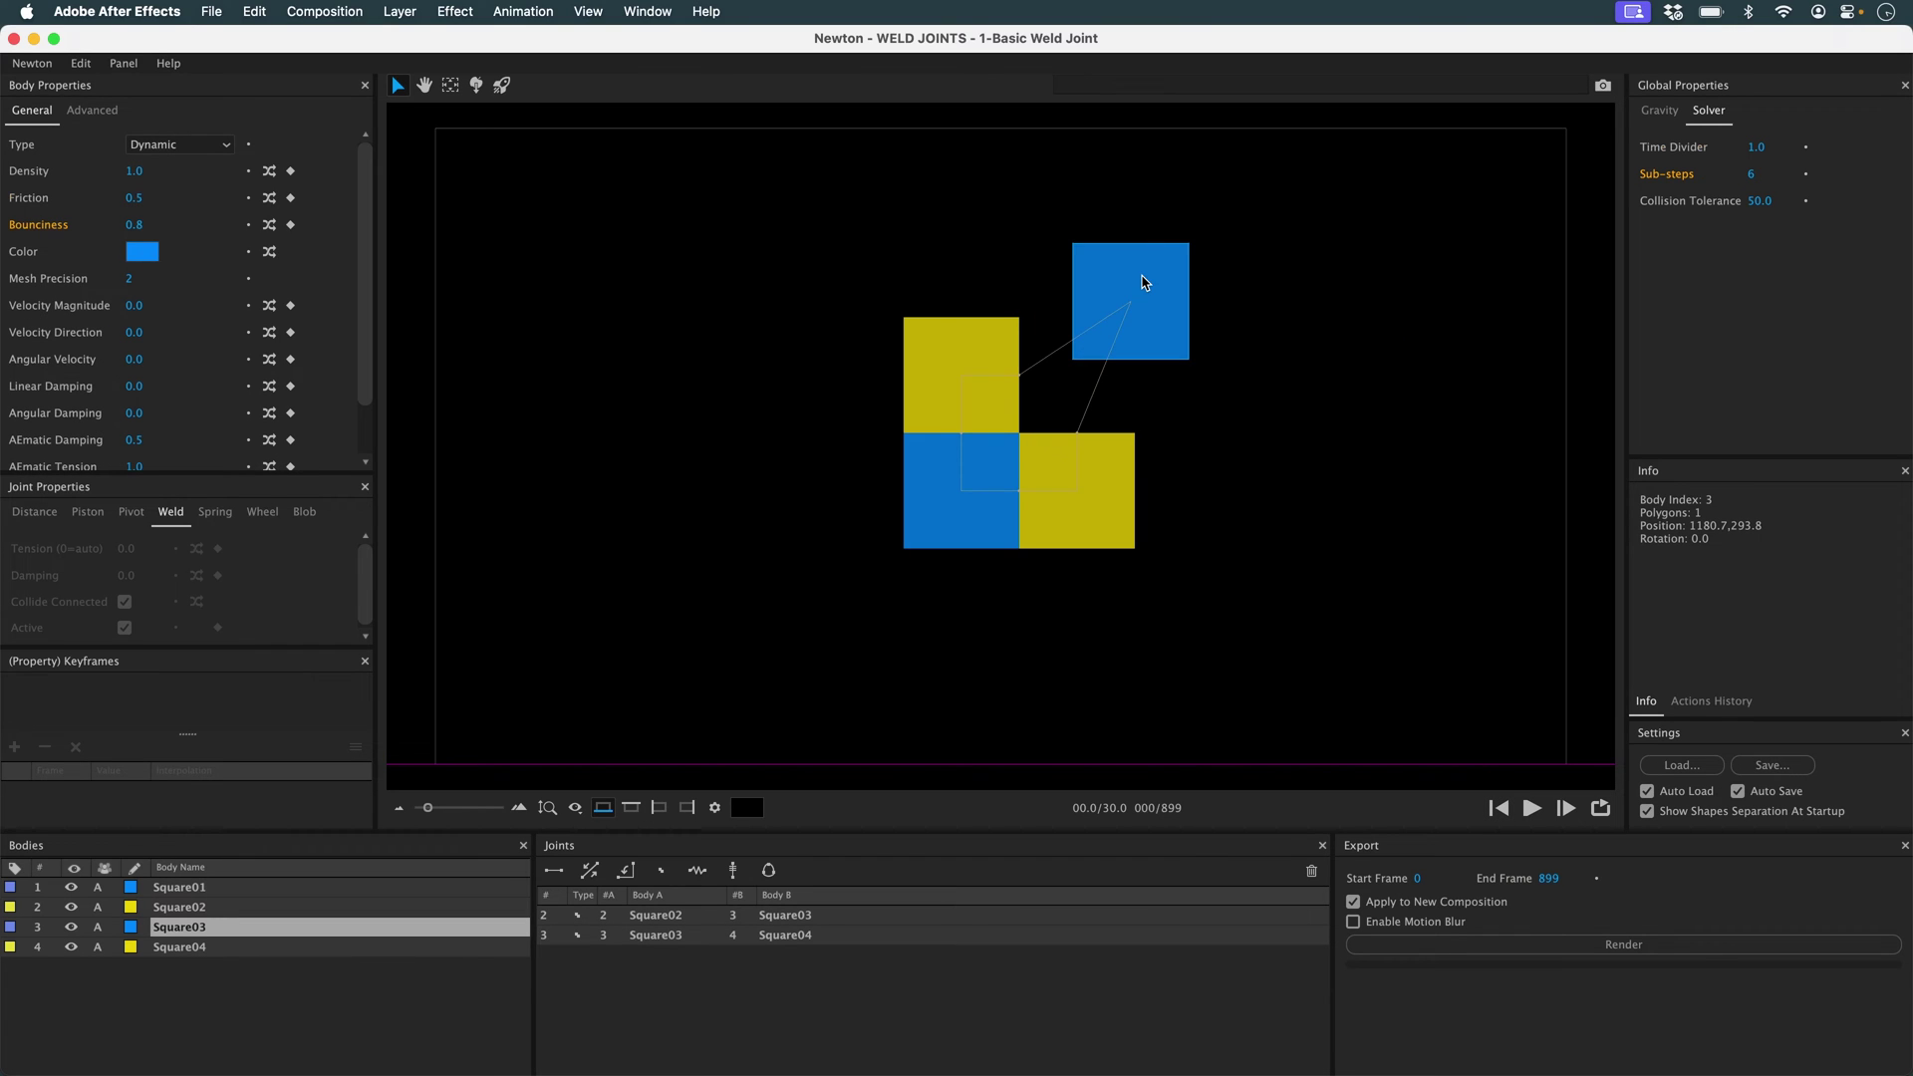
key("super+z")
left_click_drag(1235, 317, 429, 513)
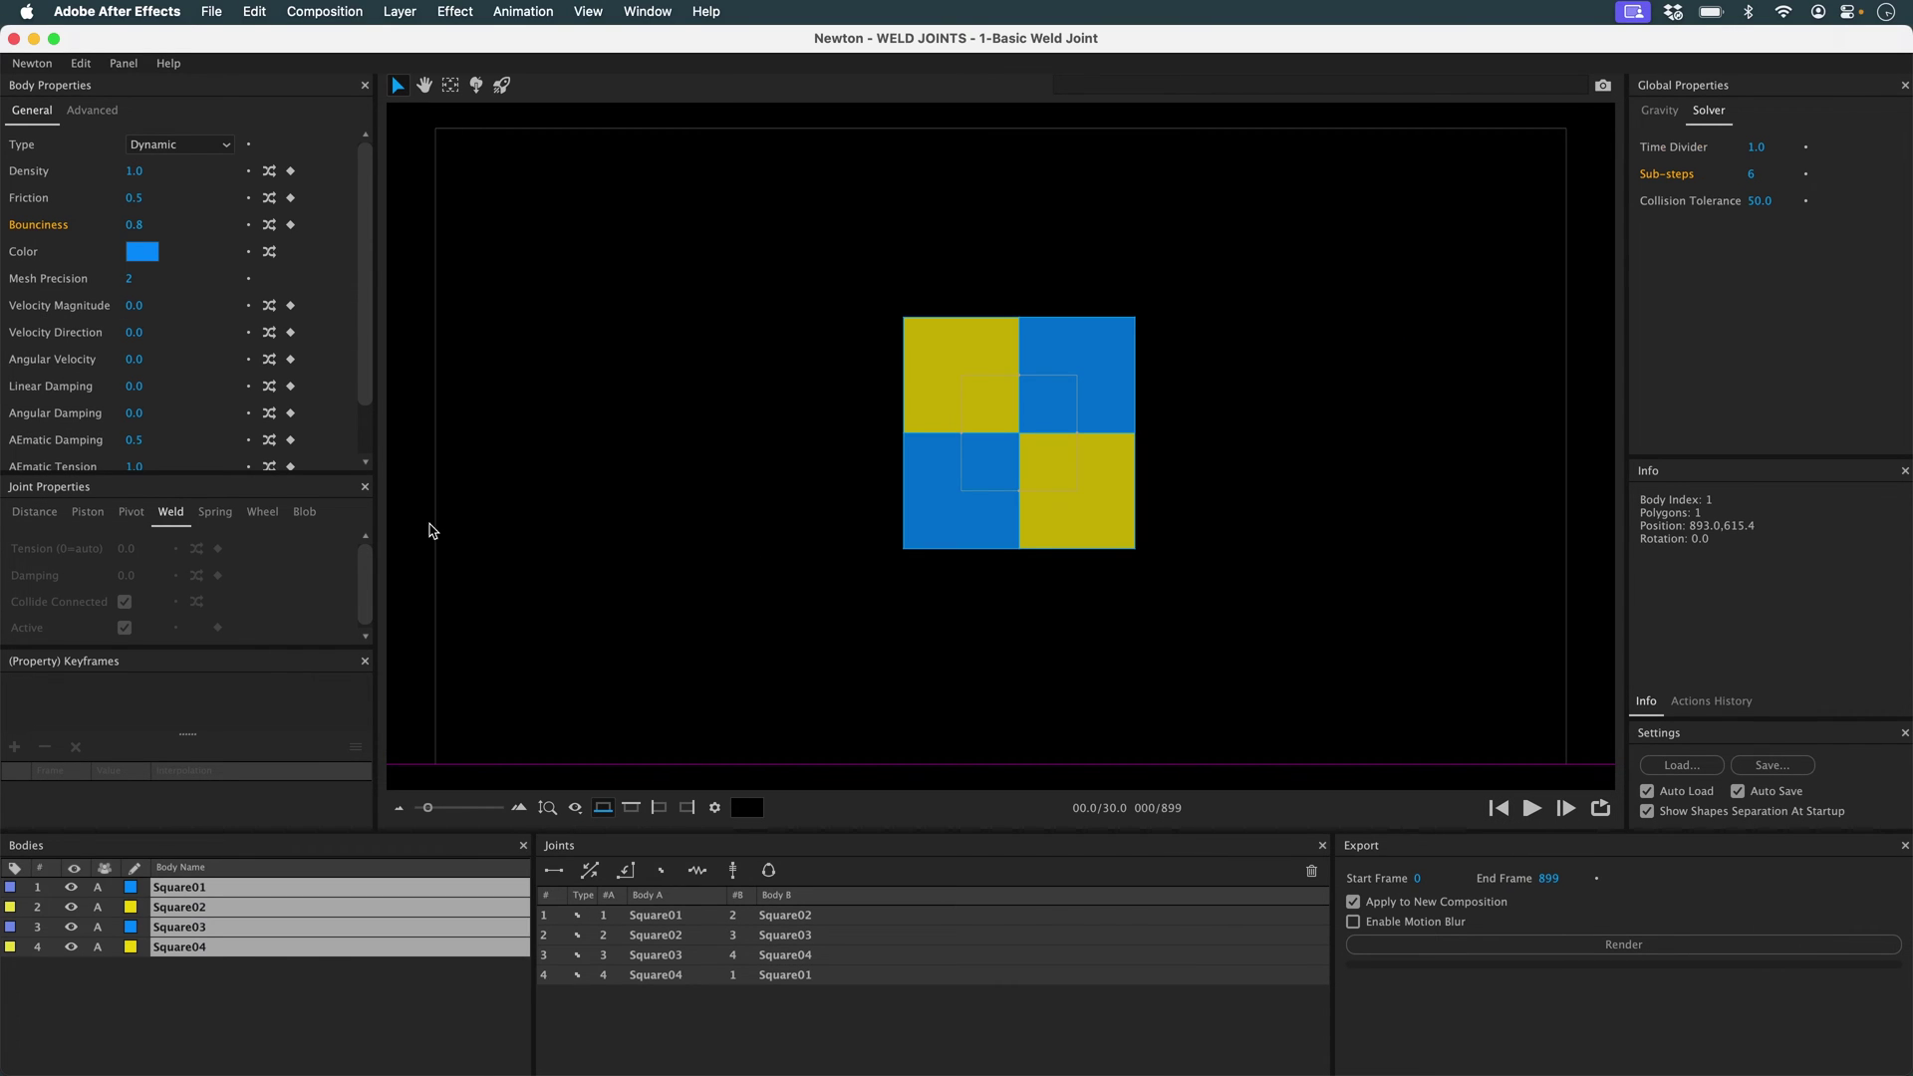
left_click(134, 359)
type("5")
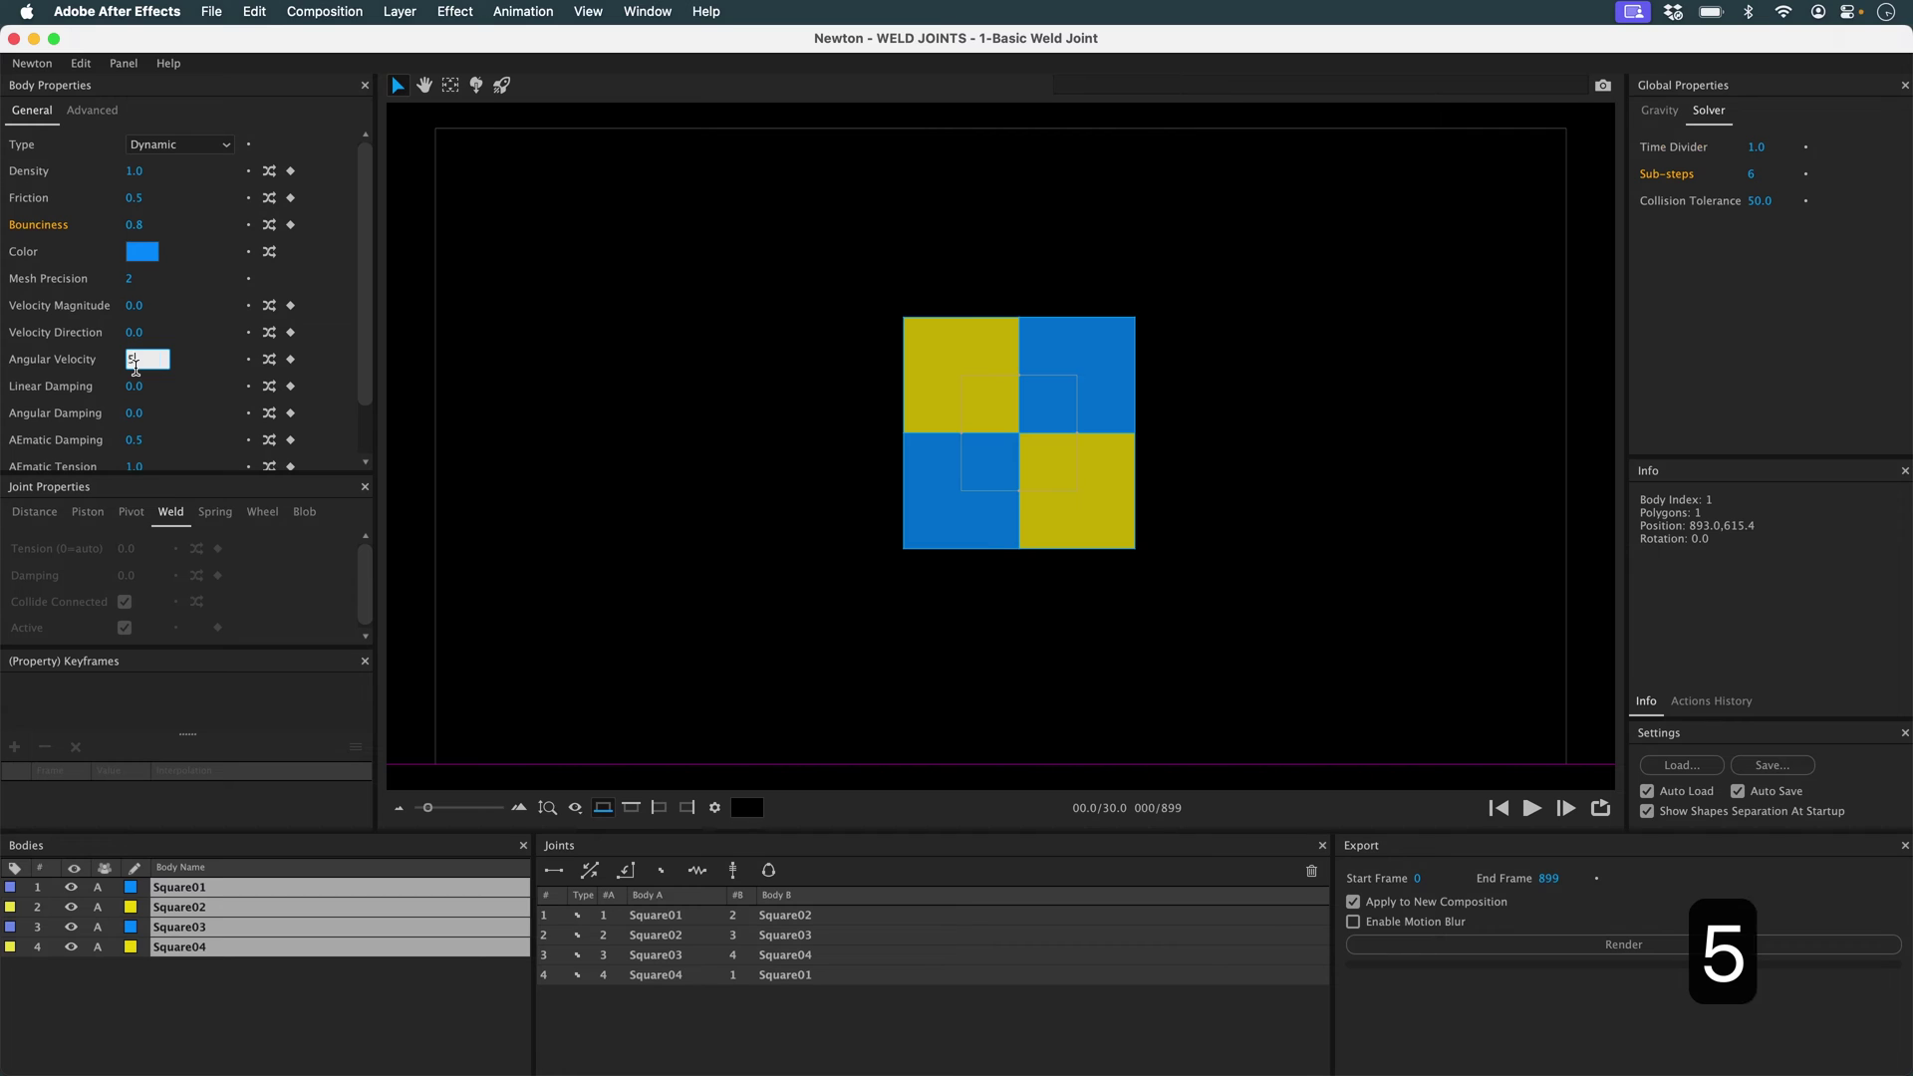
key("Return")
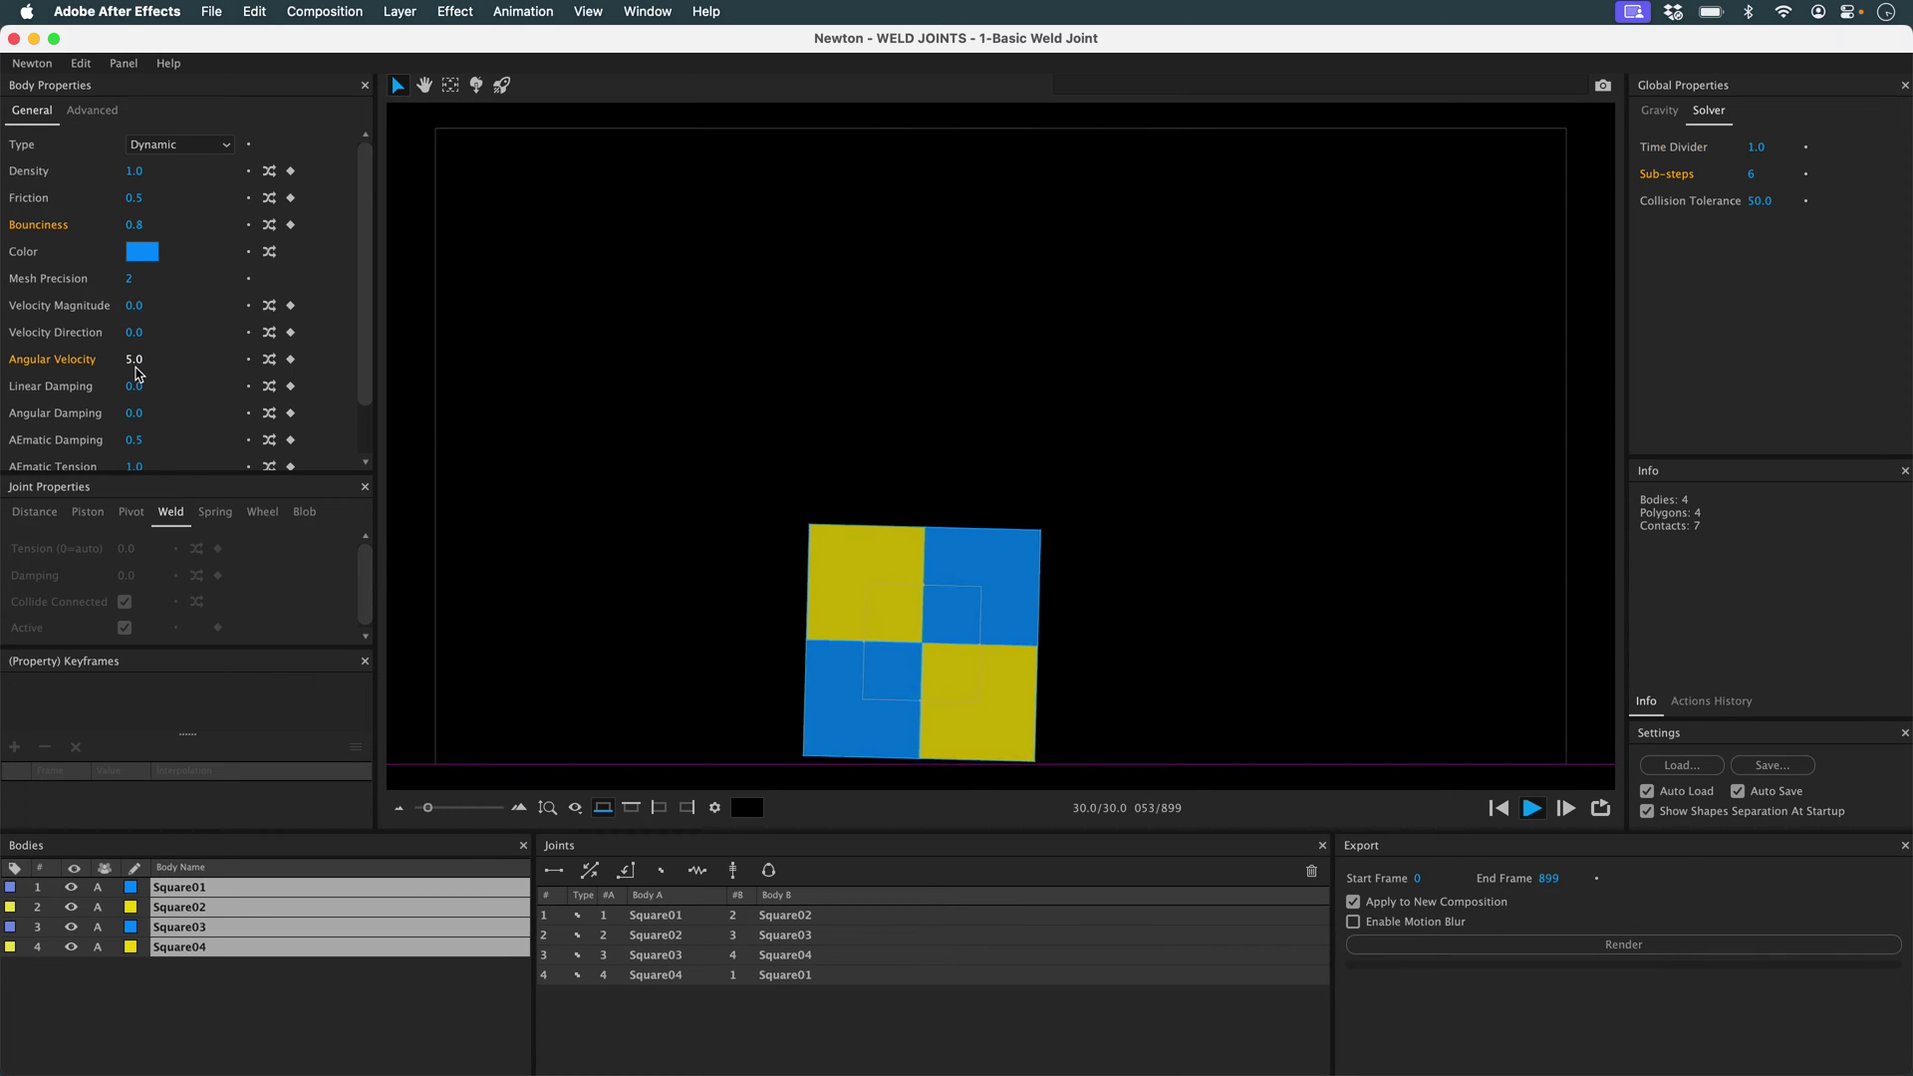
Replay the simulation several times to watch the squares spin and bounce.
left_click(1531, 808)
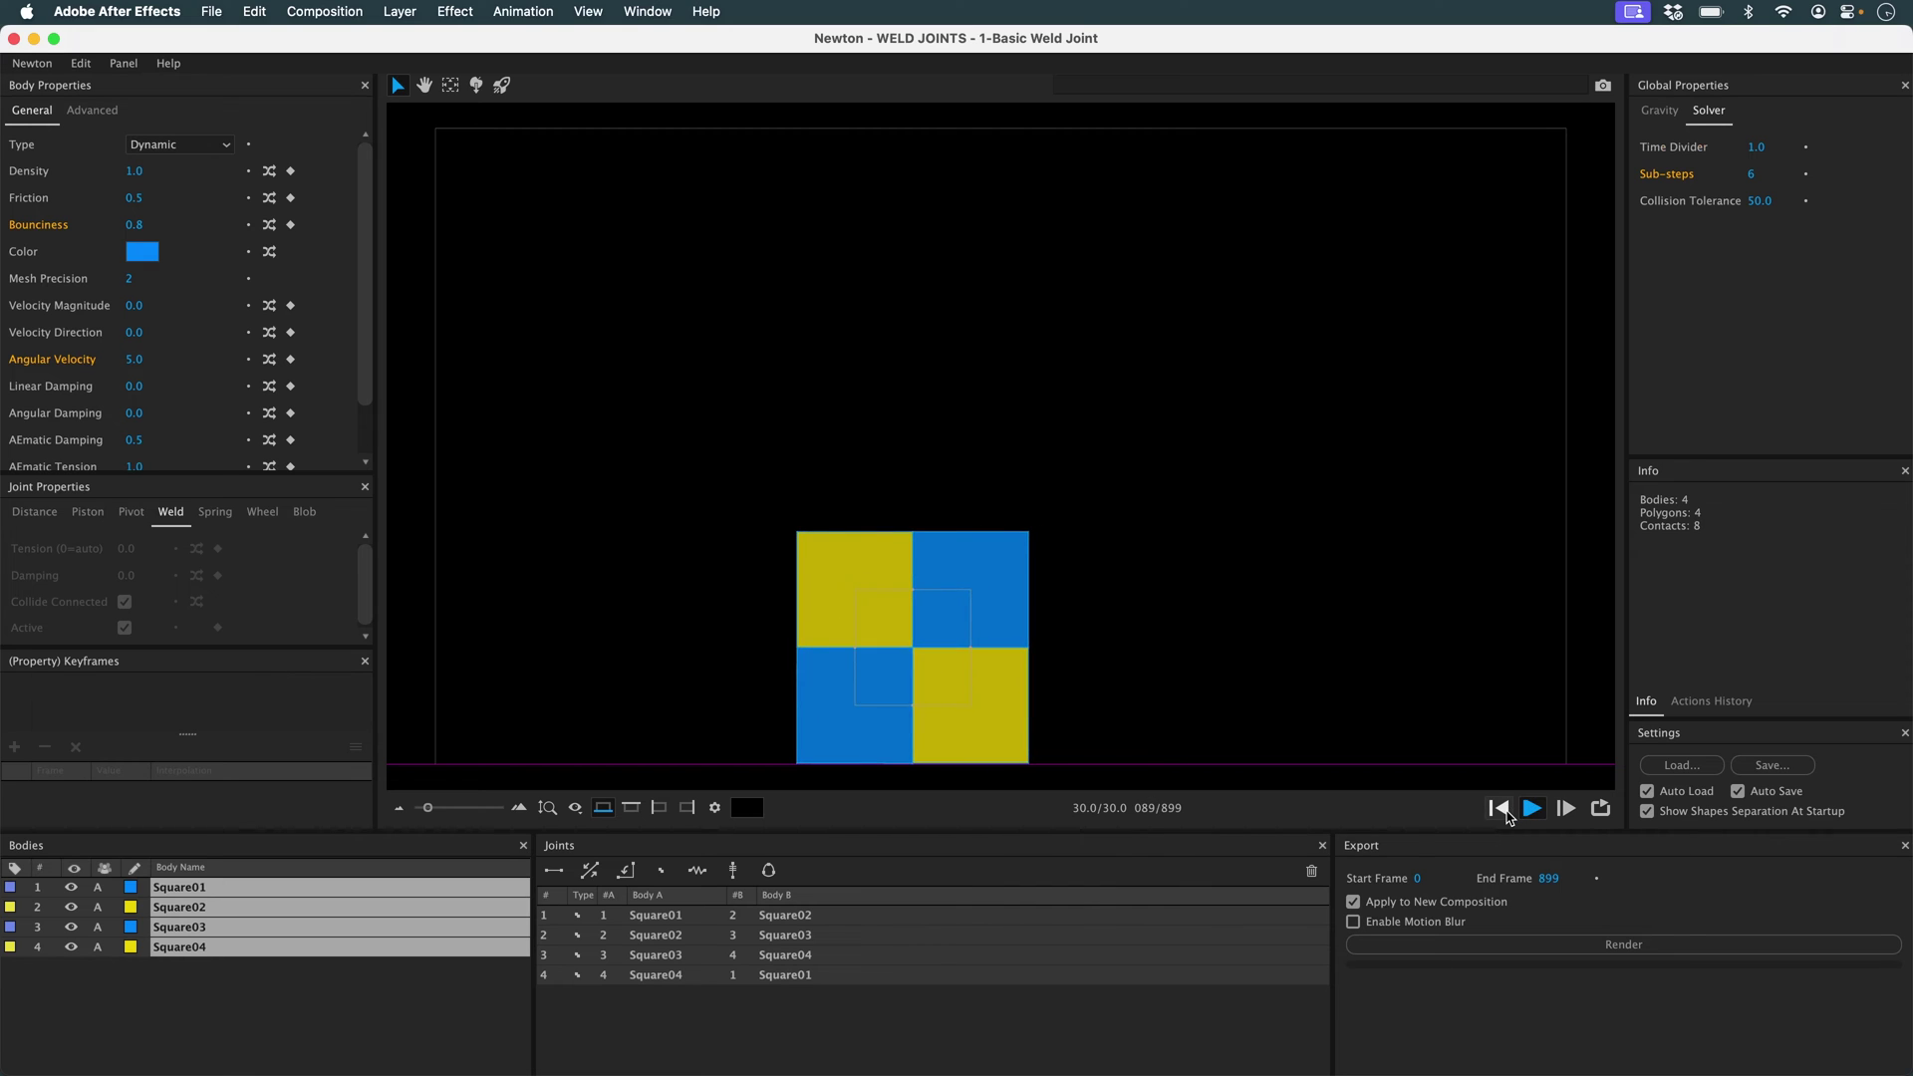
left_click(1499, 808)
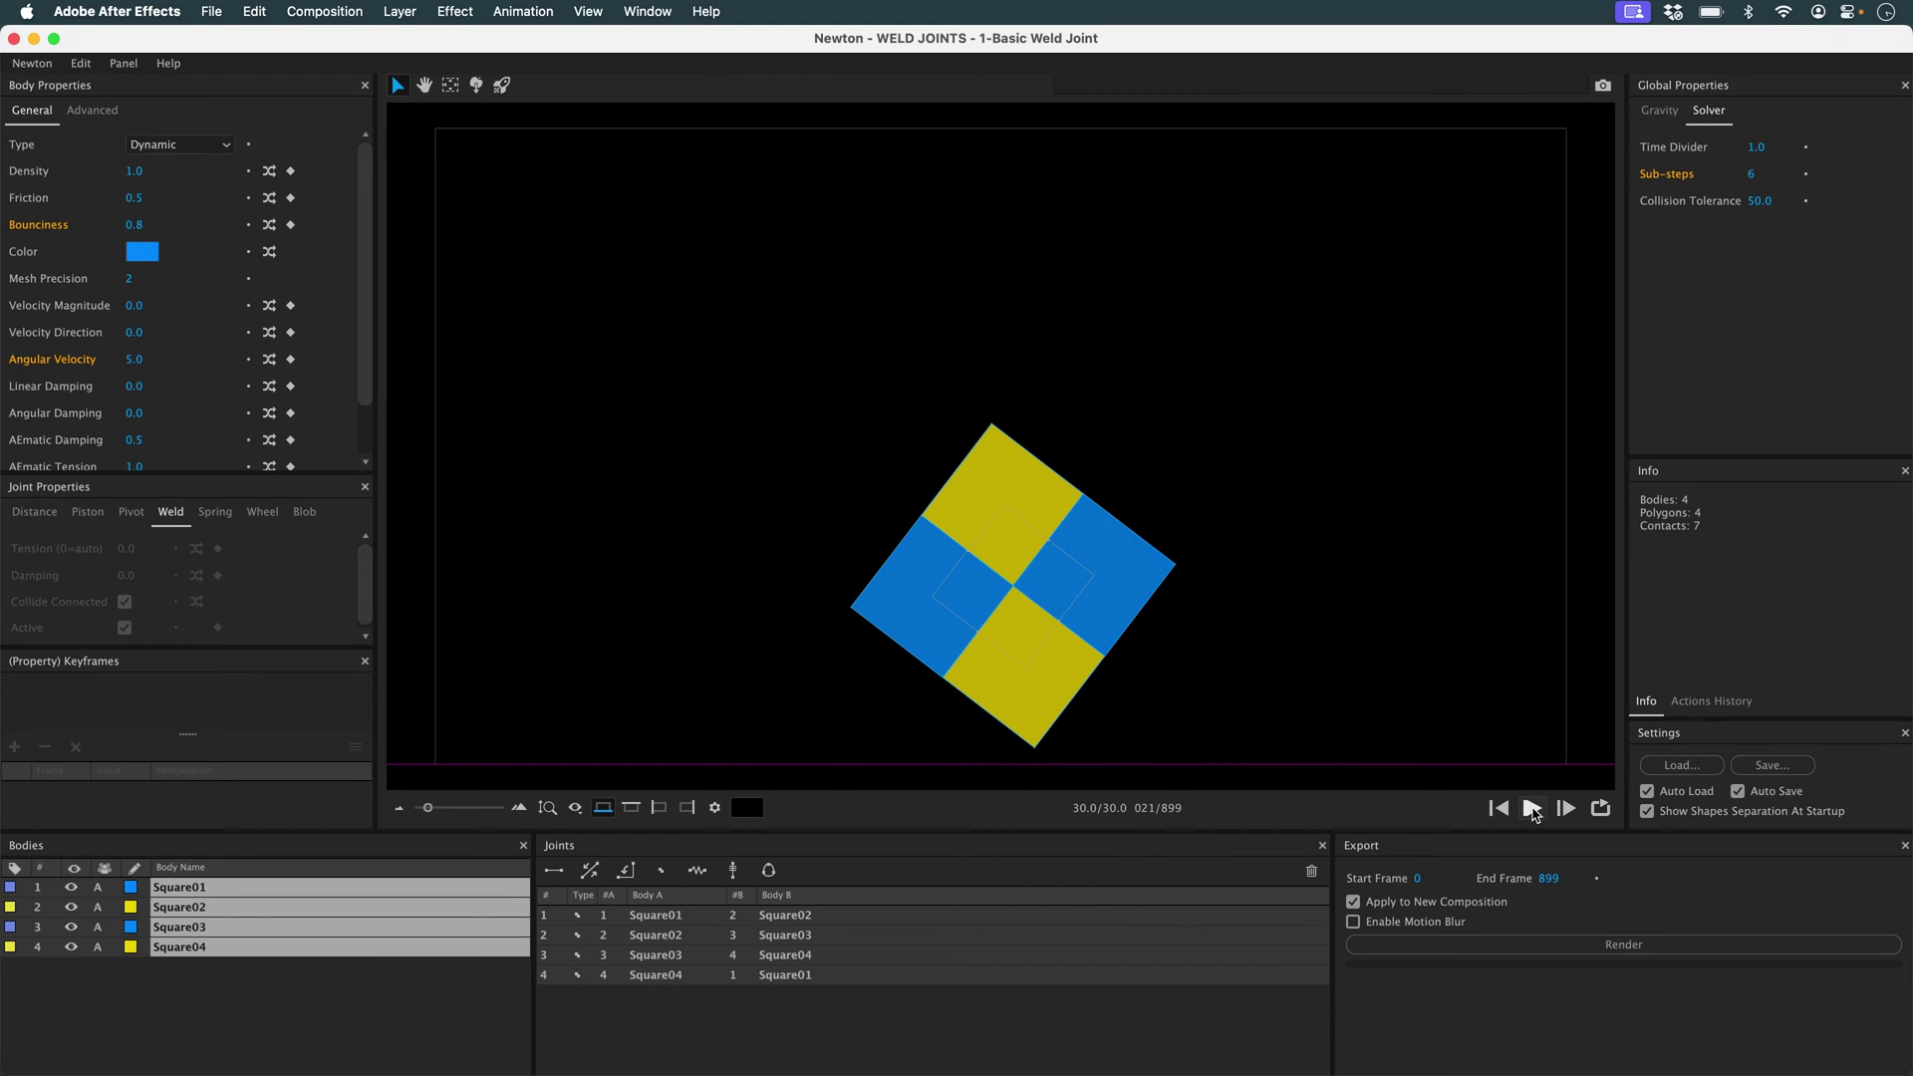
left_click(1531, 809)
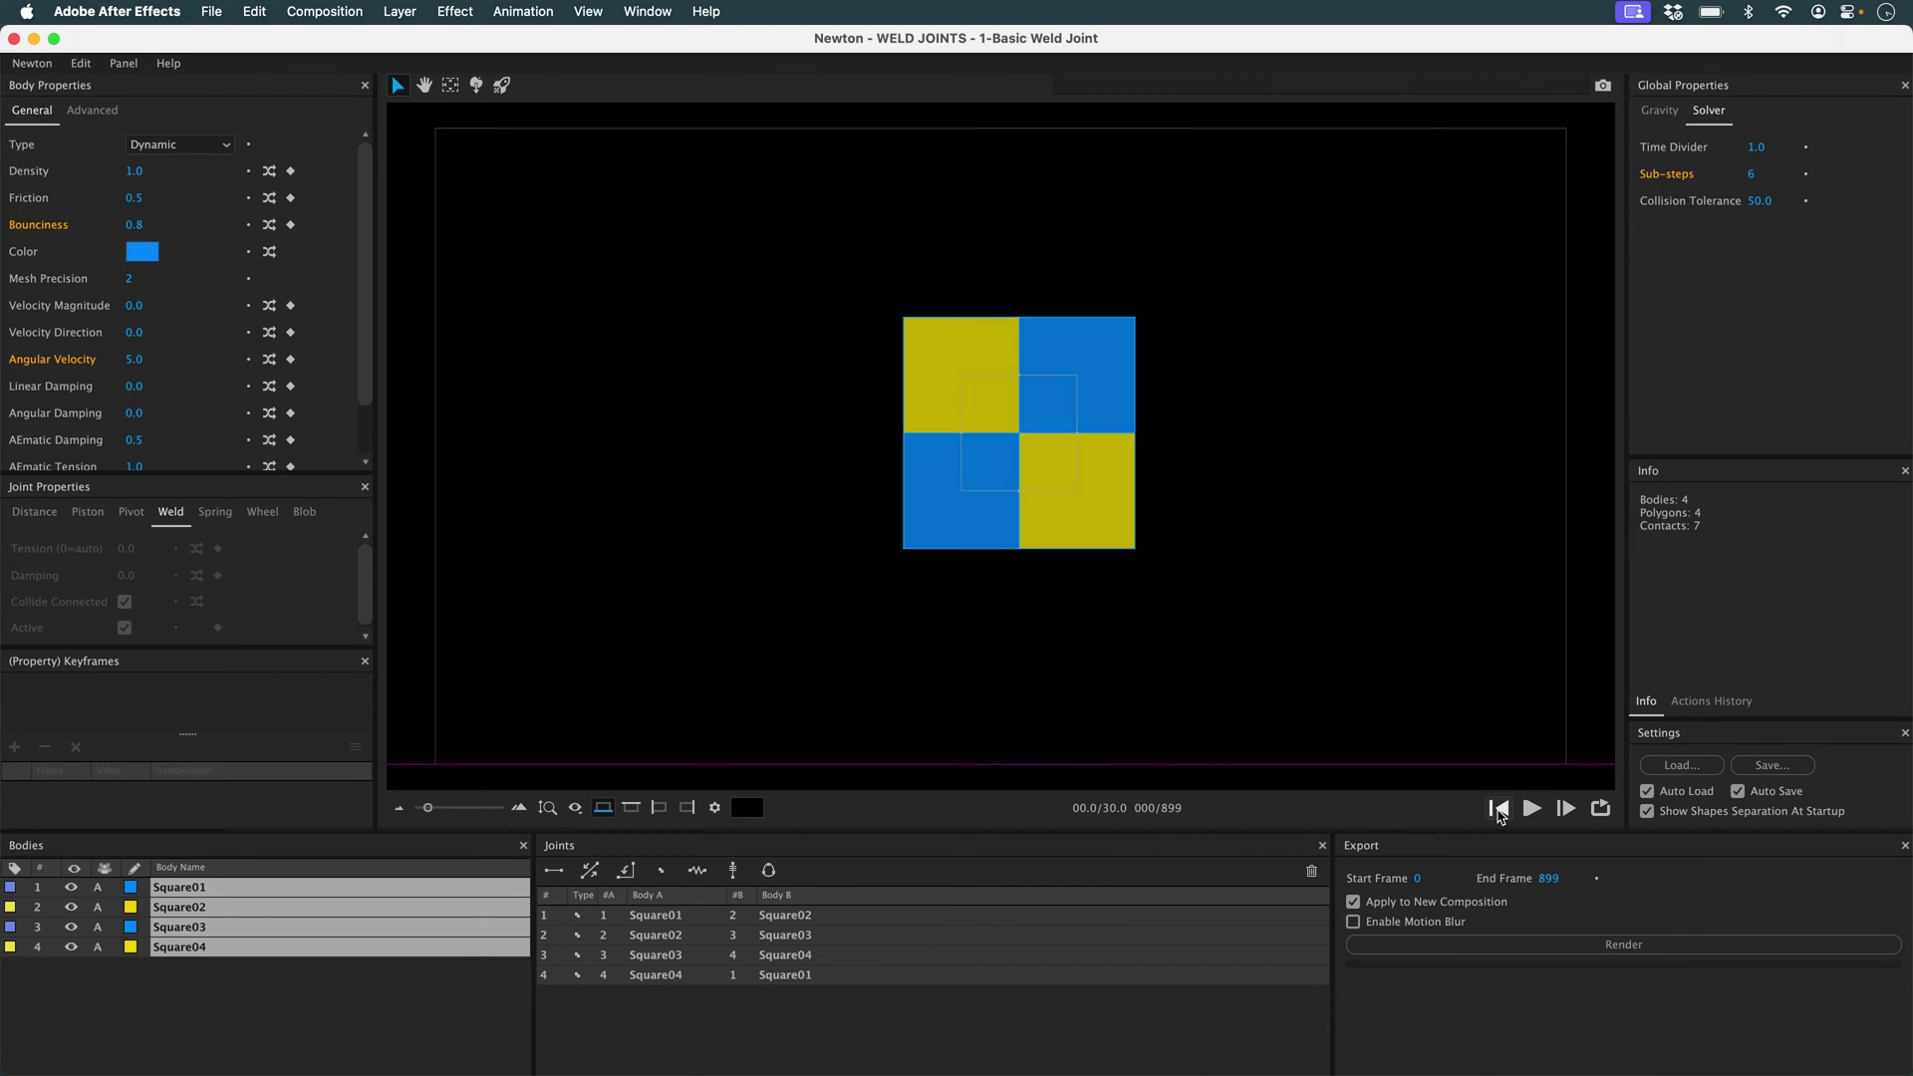
left_click(1532, 810)
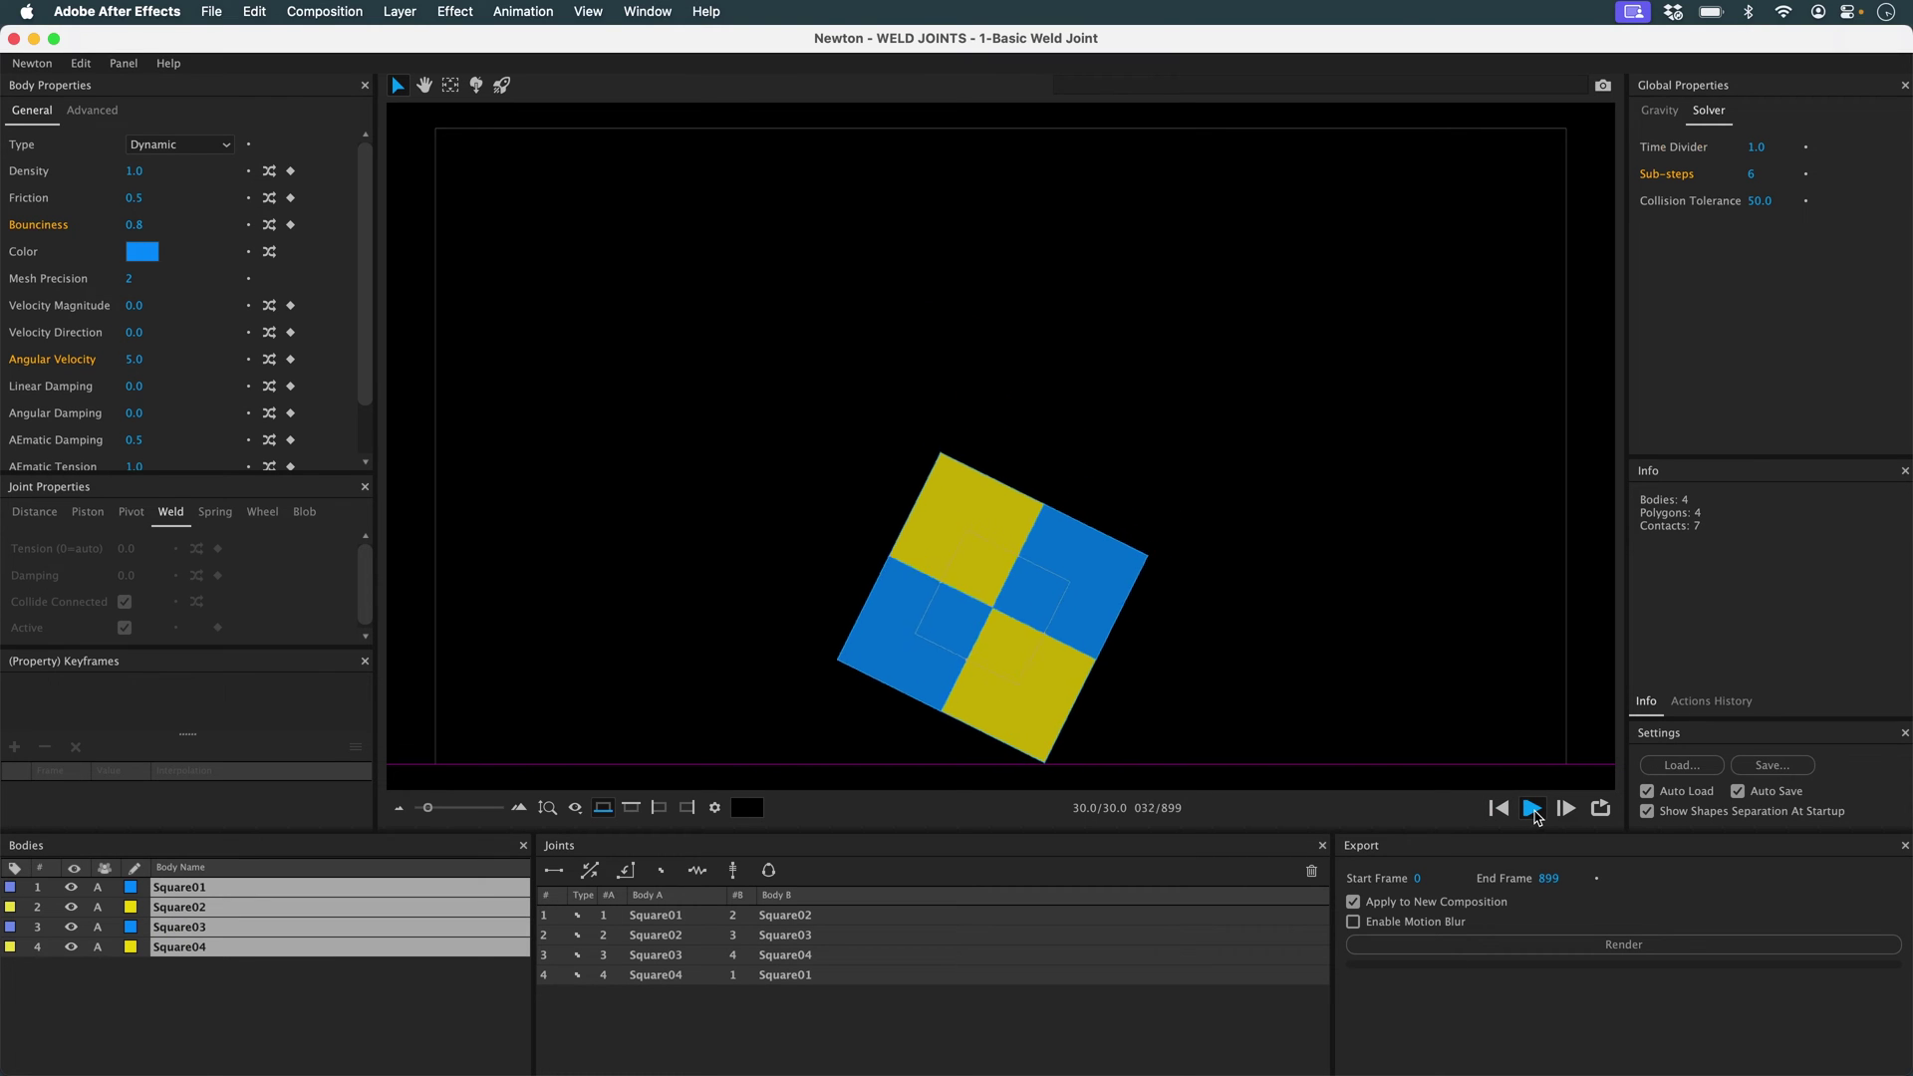
left_click(1532, 812)
left_click(1500, 809)
left_click(1532, 809)
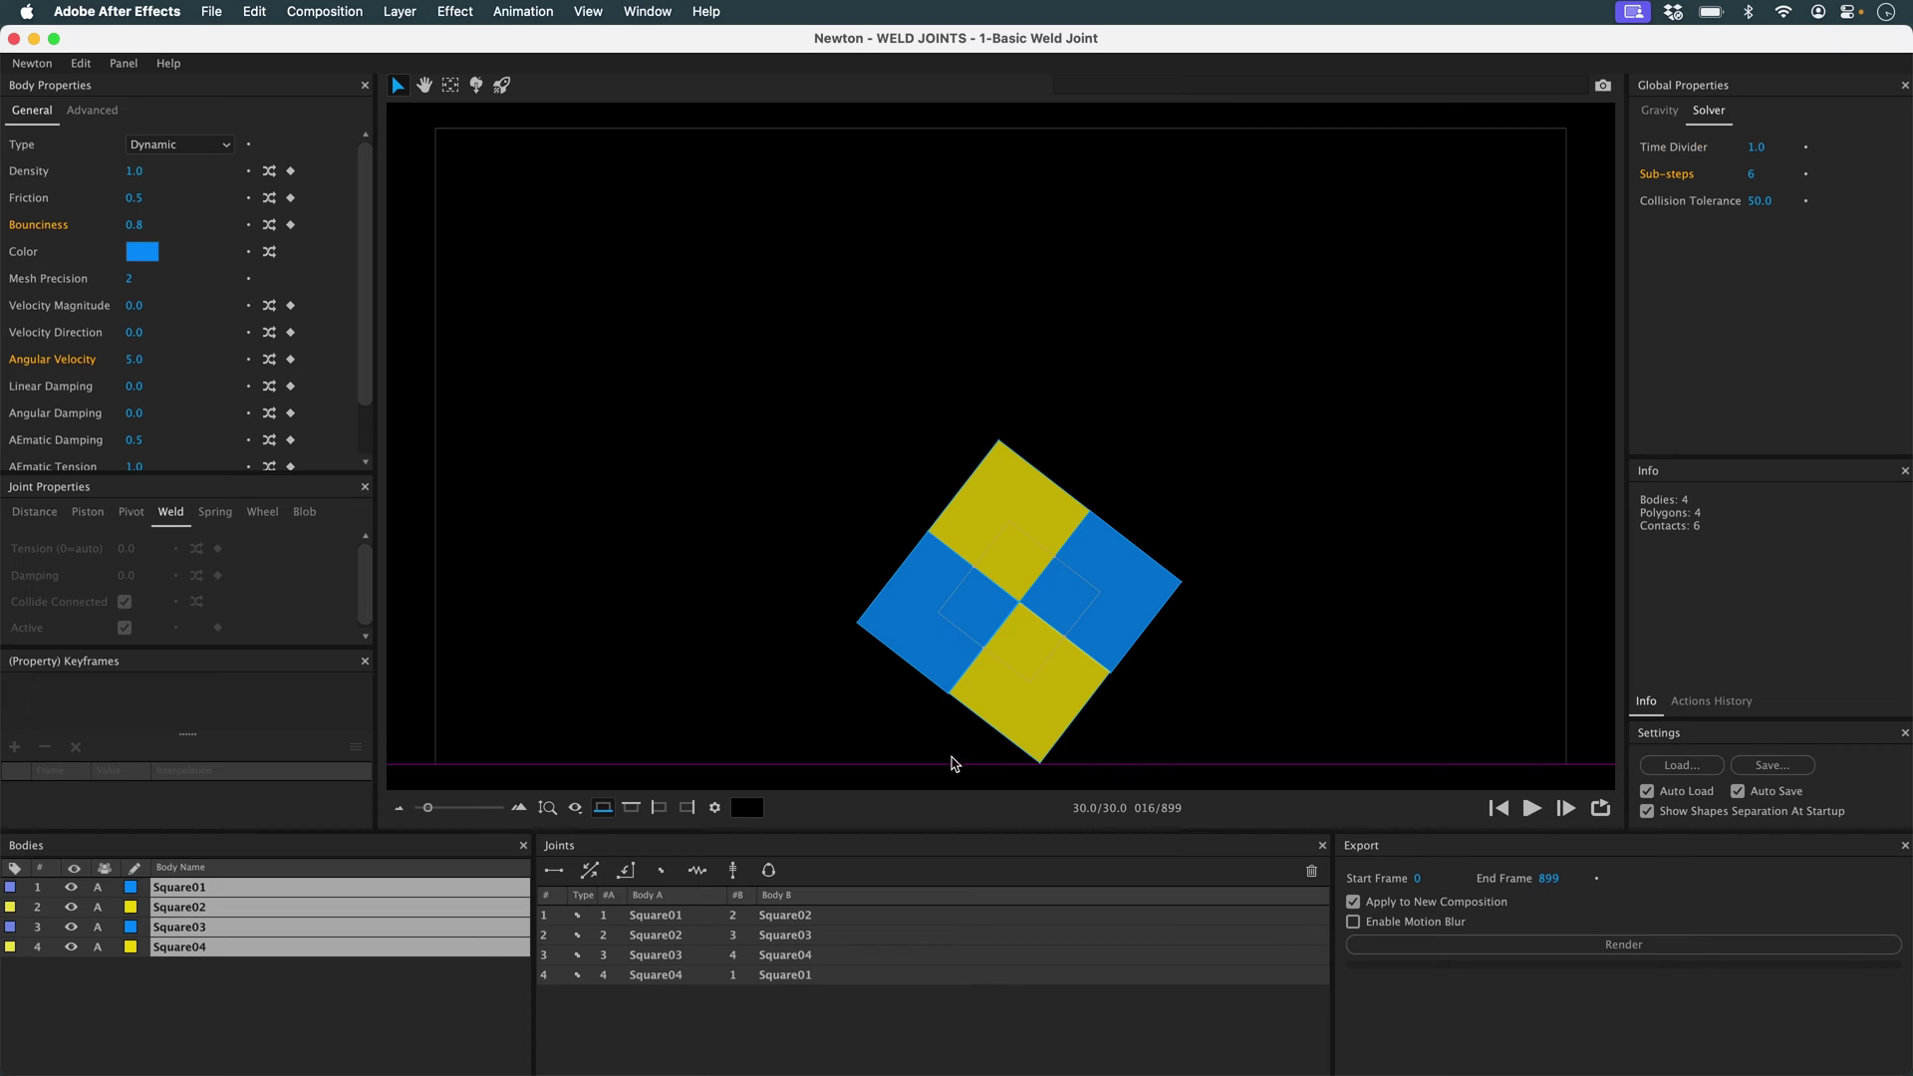
Move all joints' first Active keyframe to frame 0 and test-play the simulation.
left_click(679, 916)
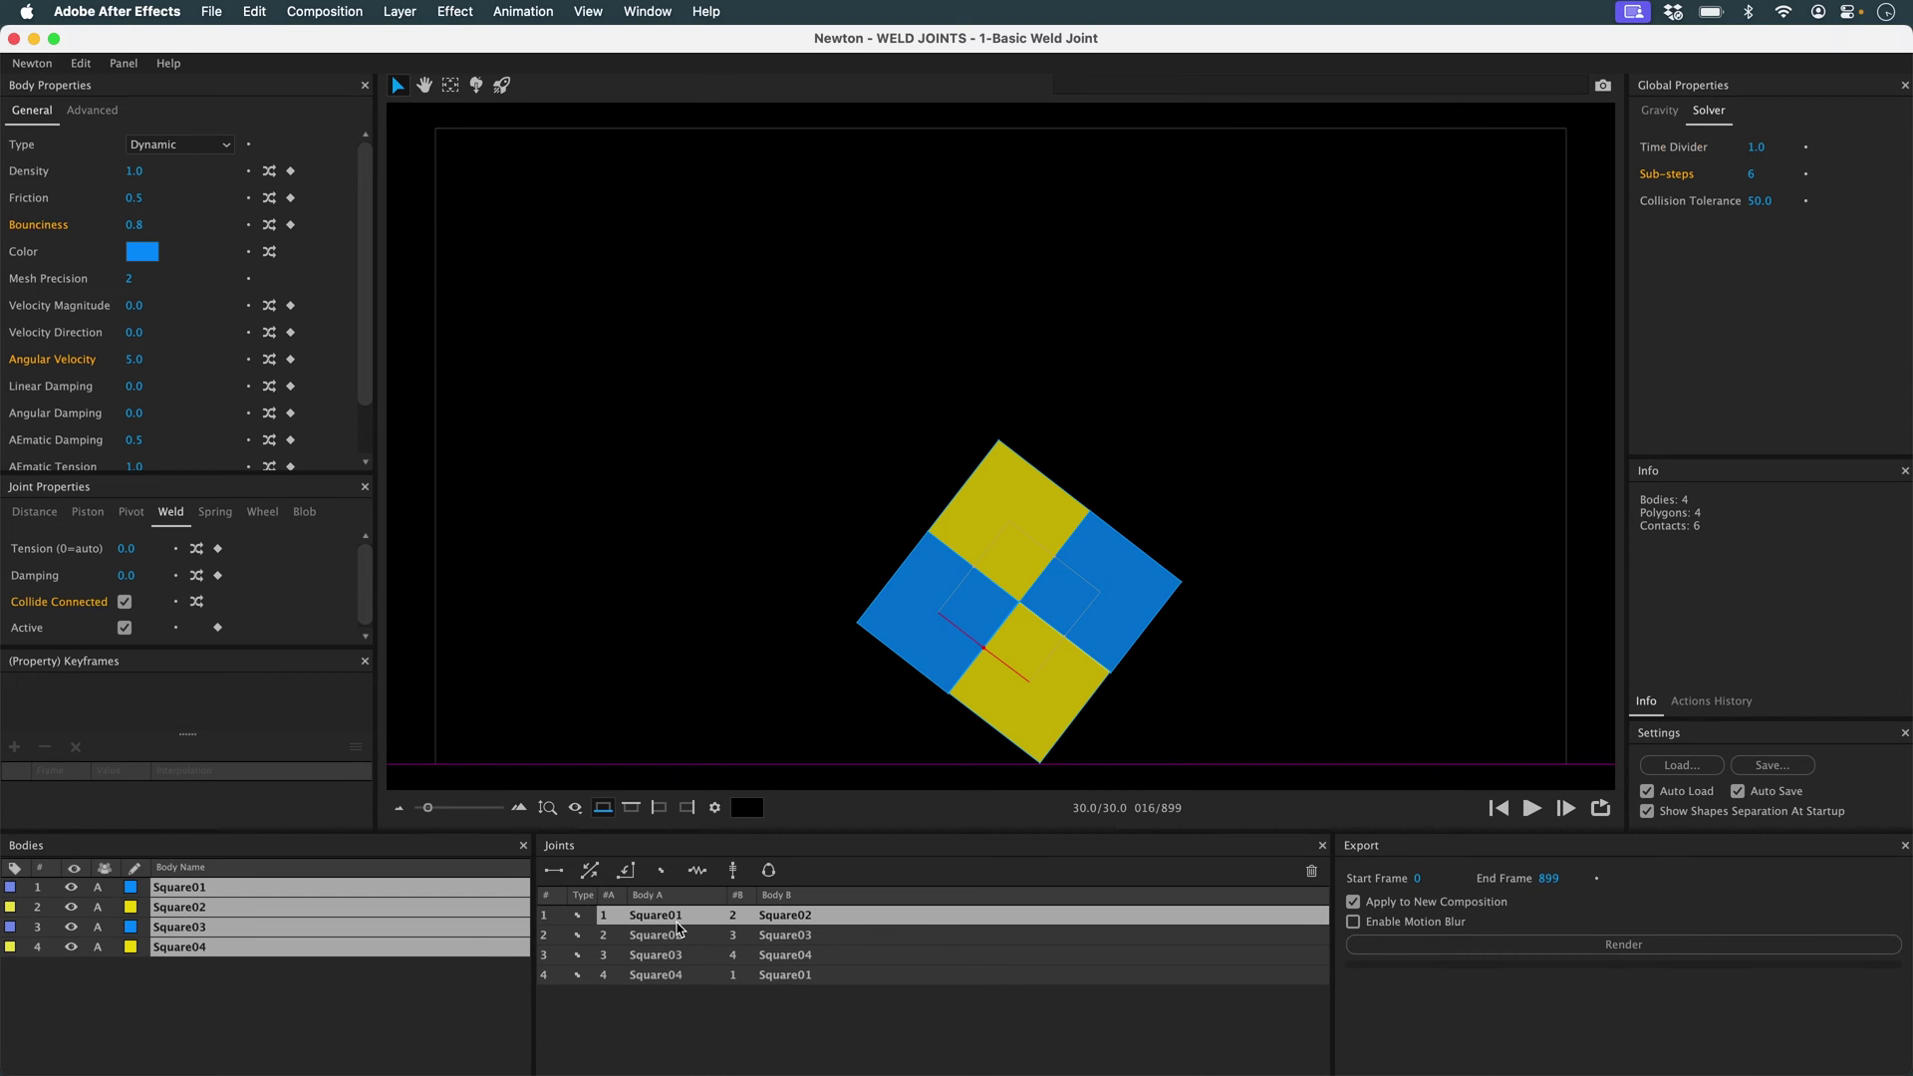
key("super+a")
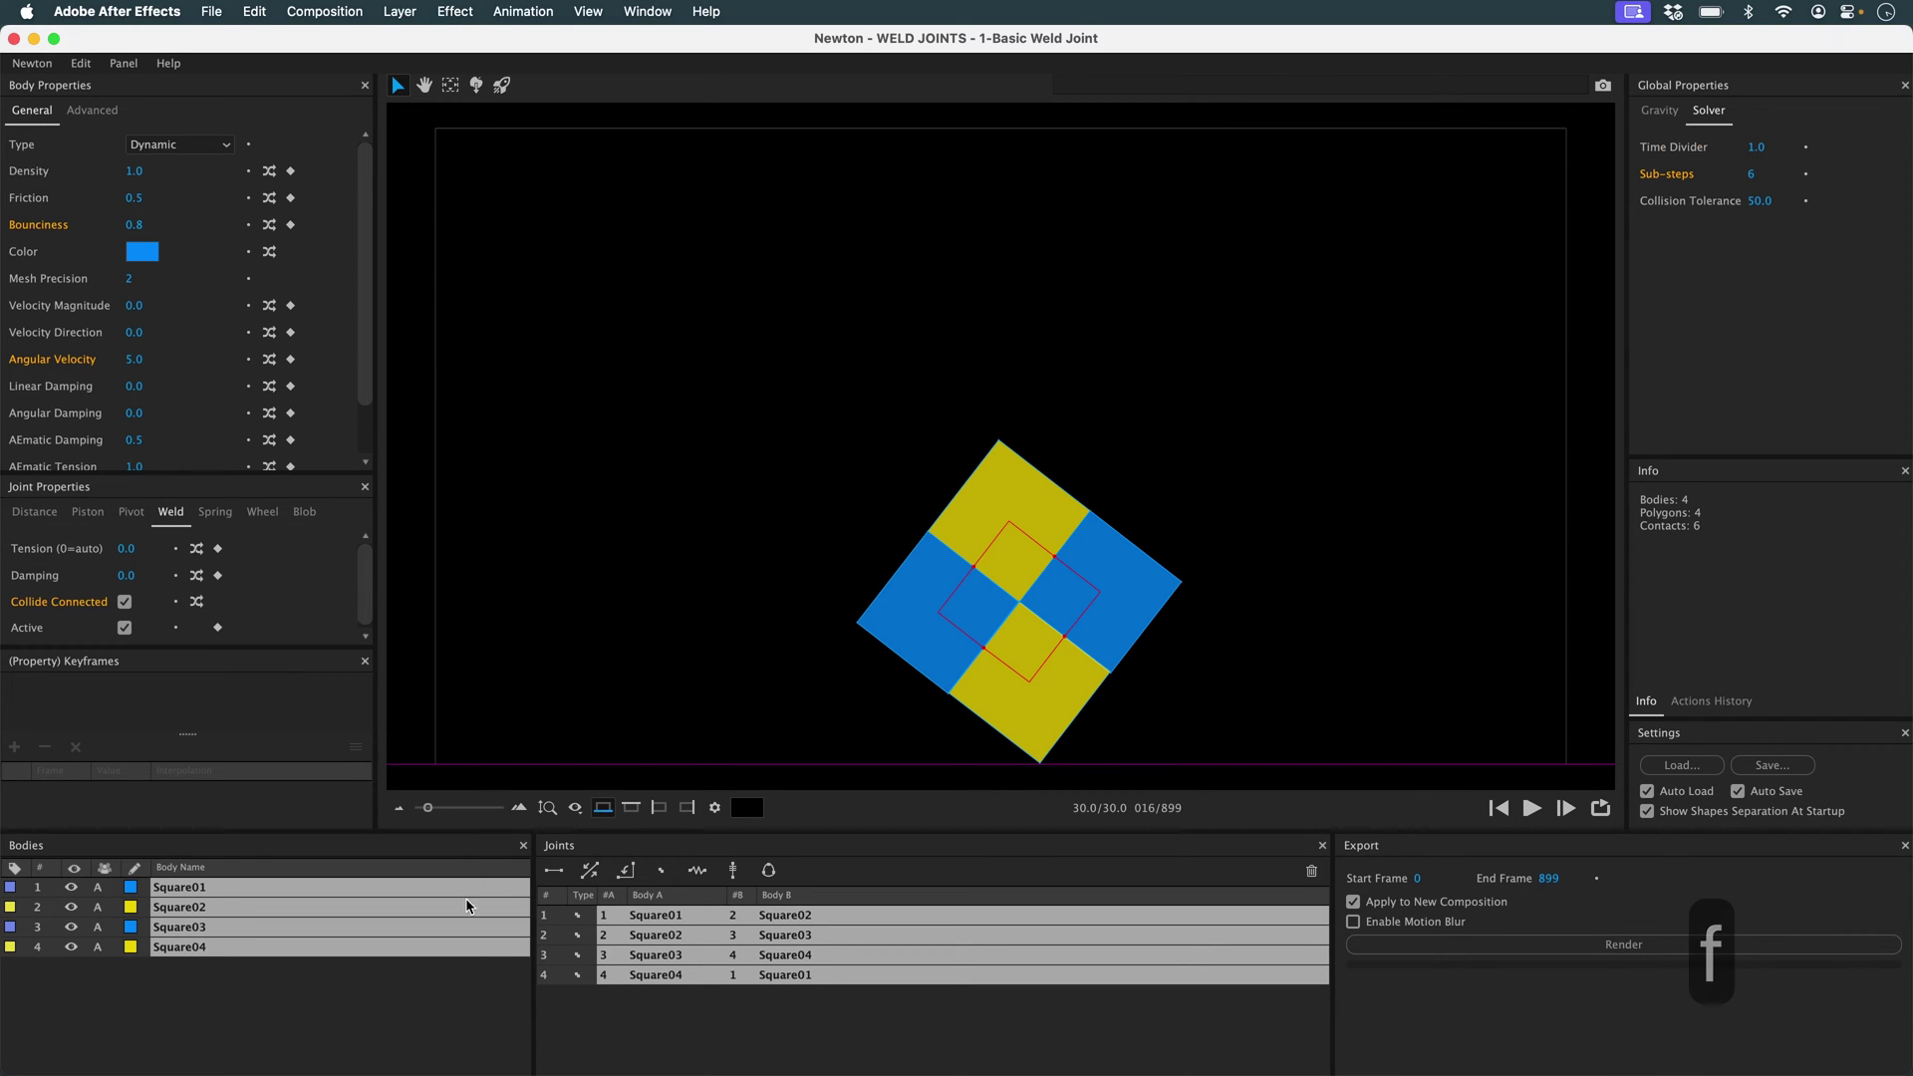
left_click(217, 629)
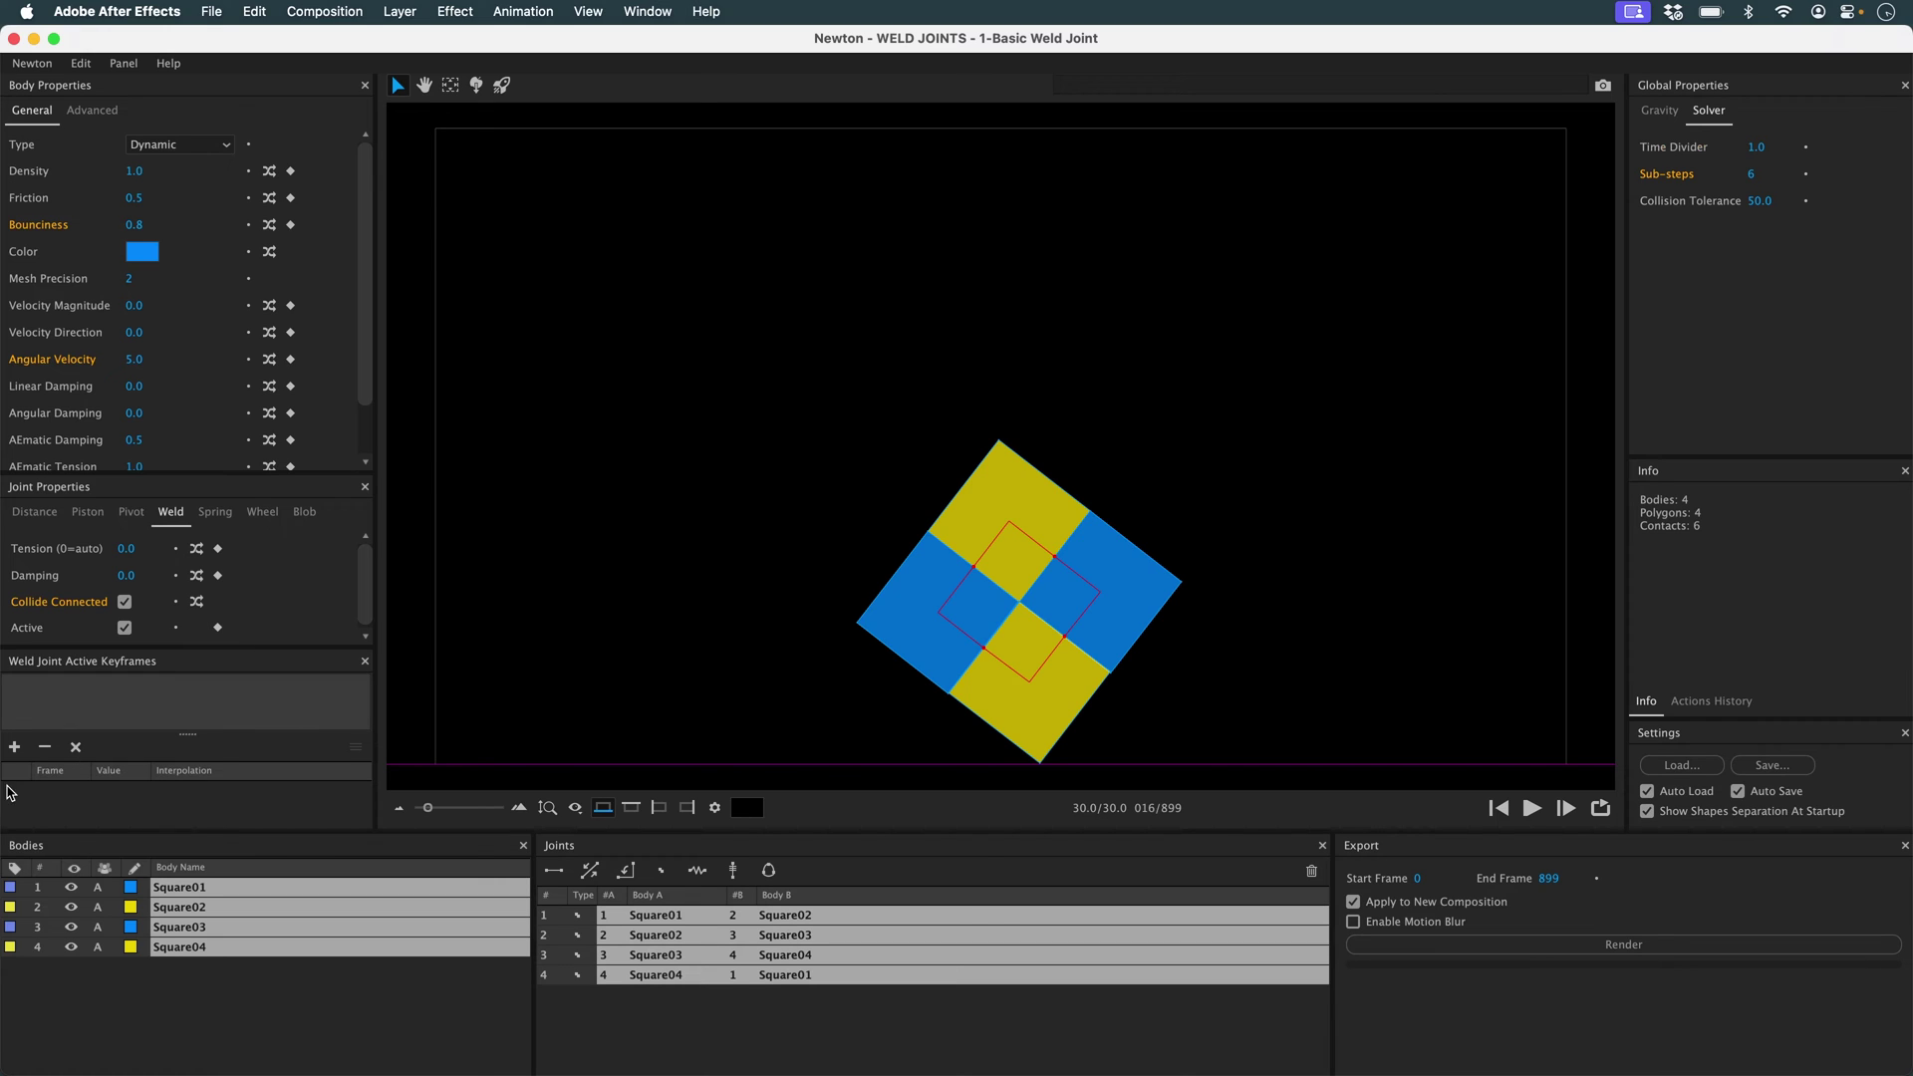
left_click(14, 746)
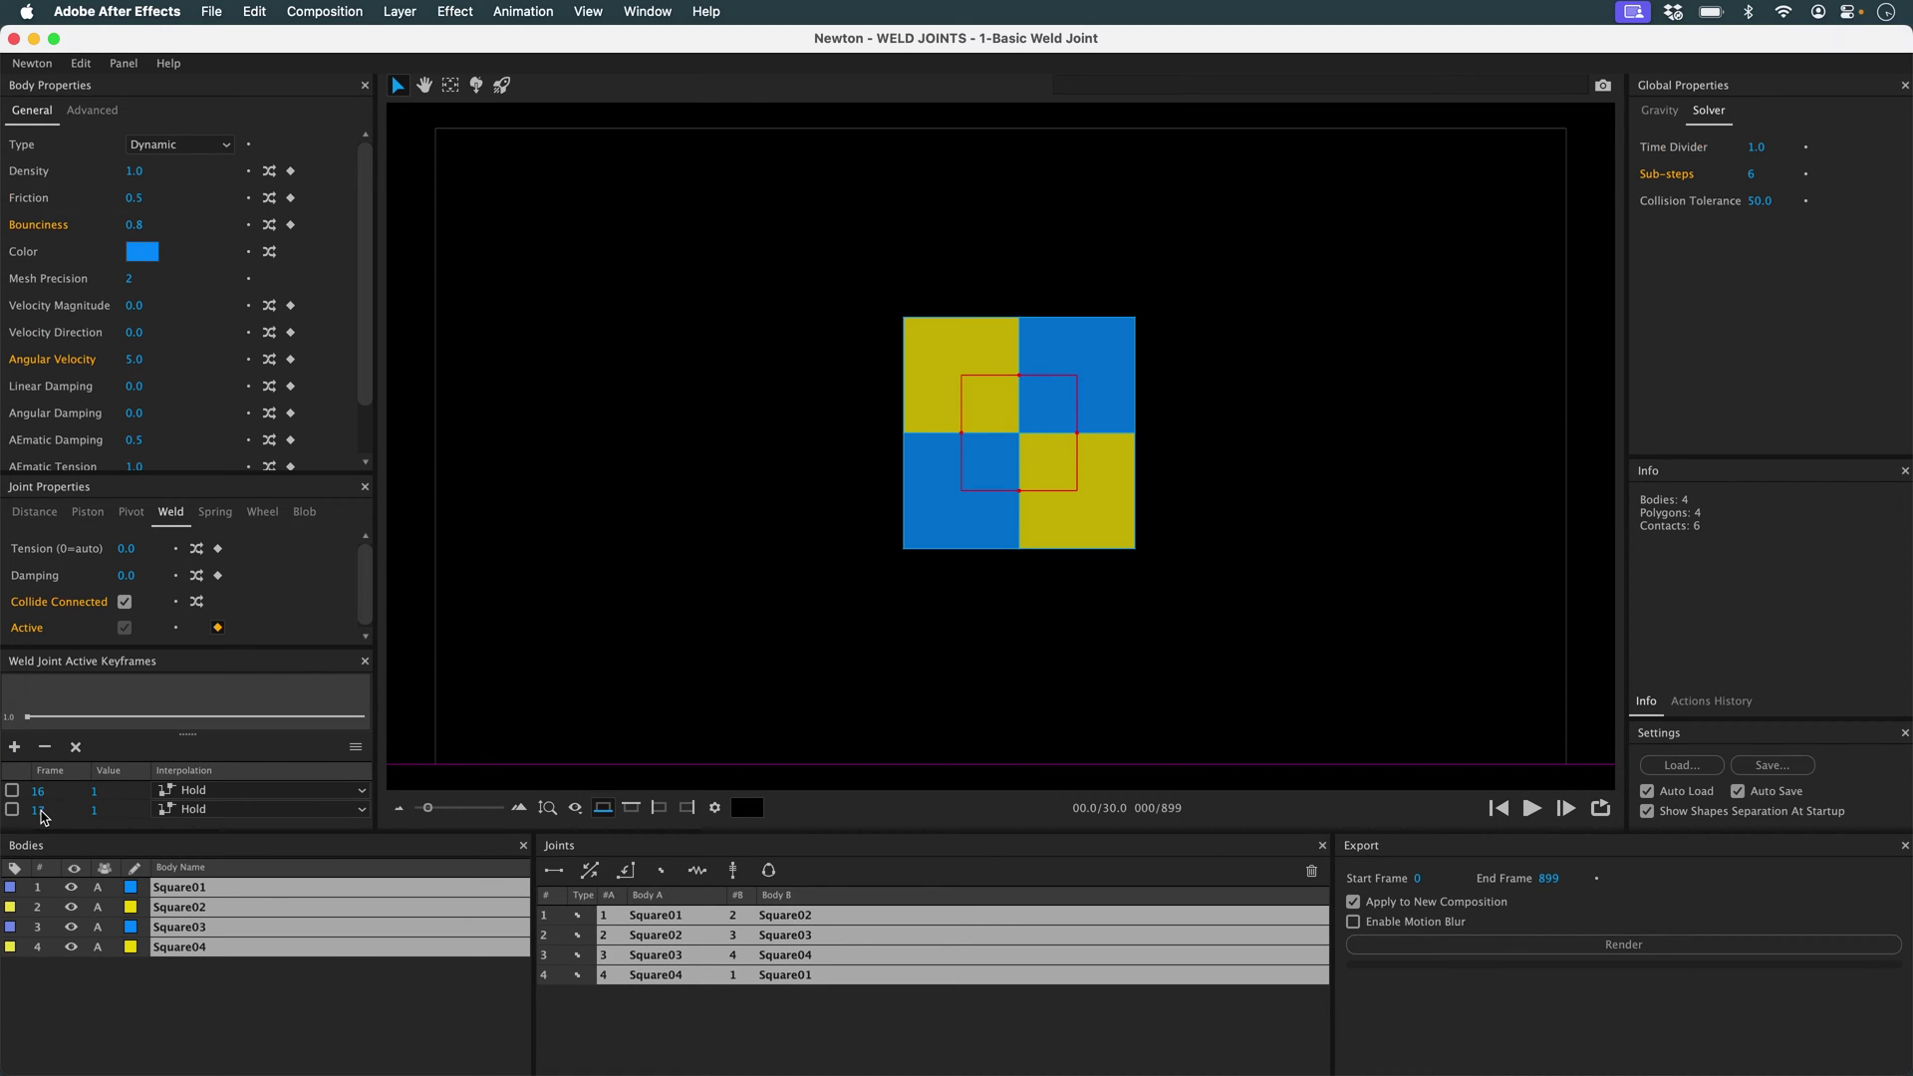
type("0")
key("Return")
left_click(1405, 695)
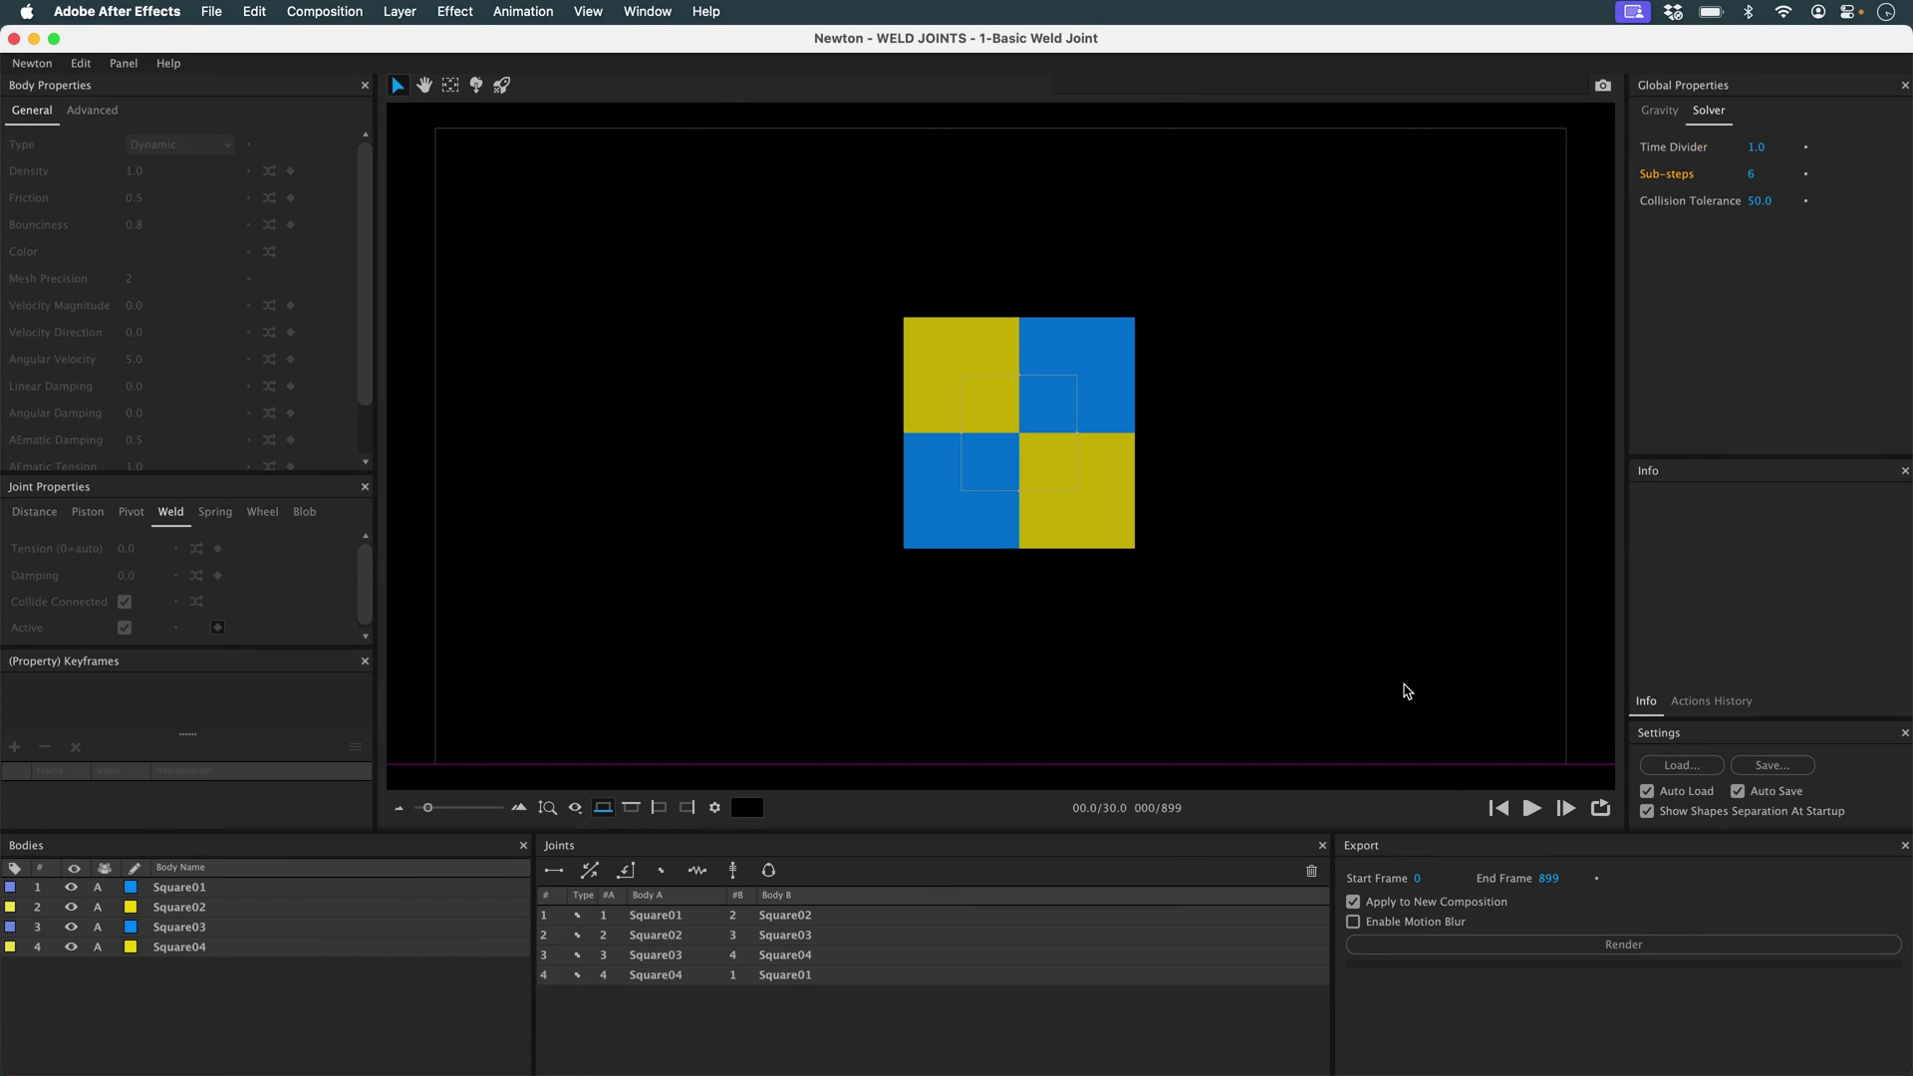
left_click(1532, 808)
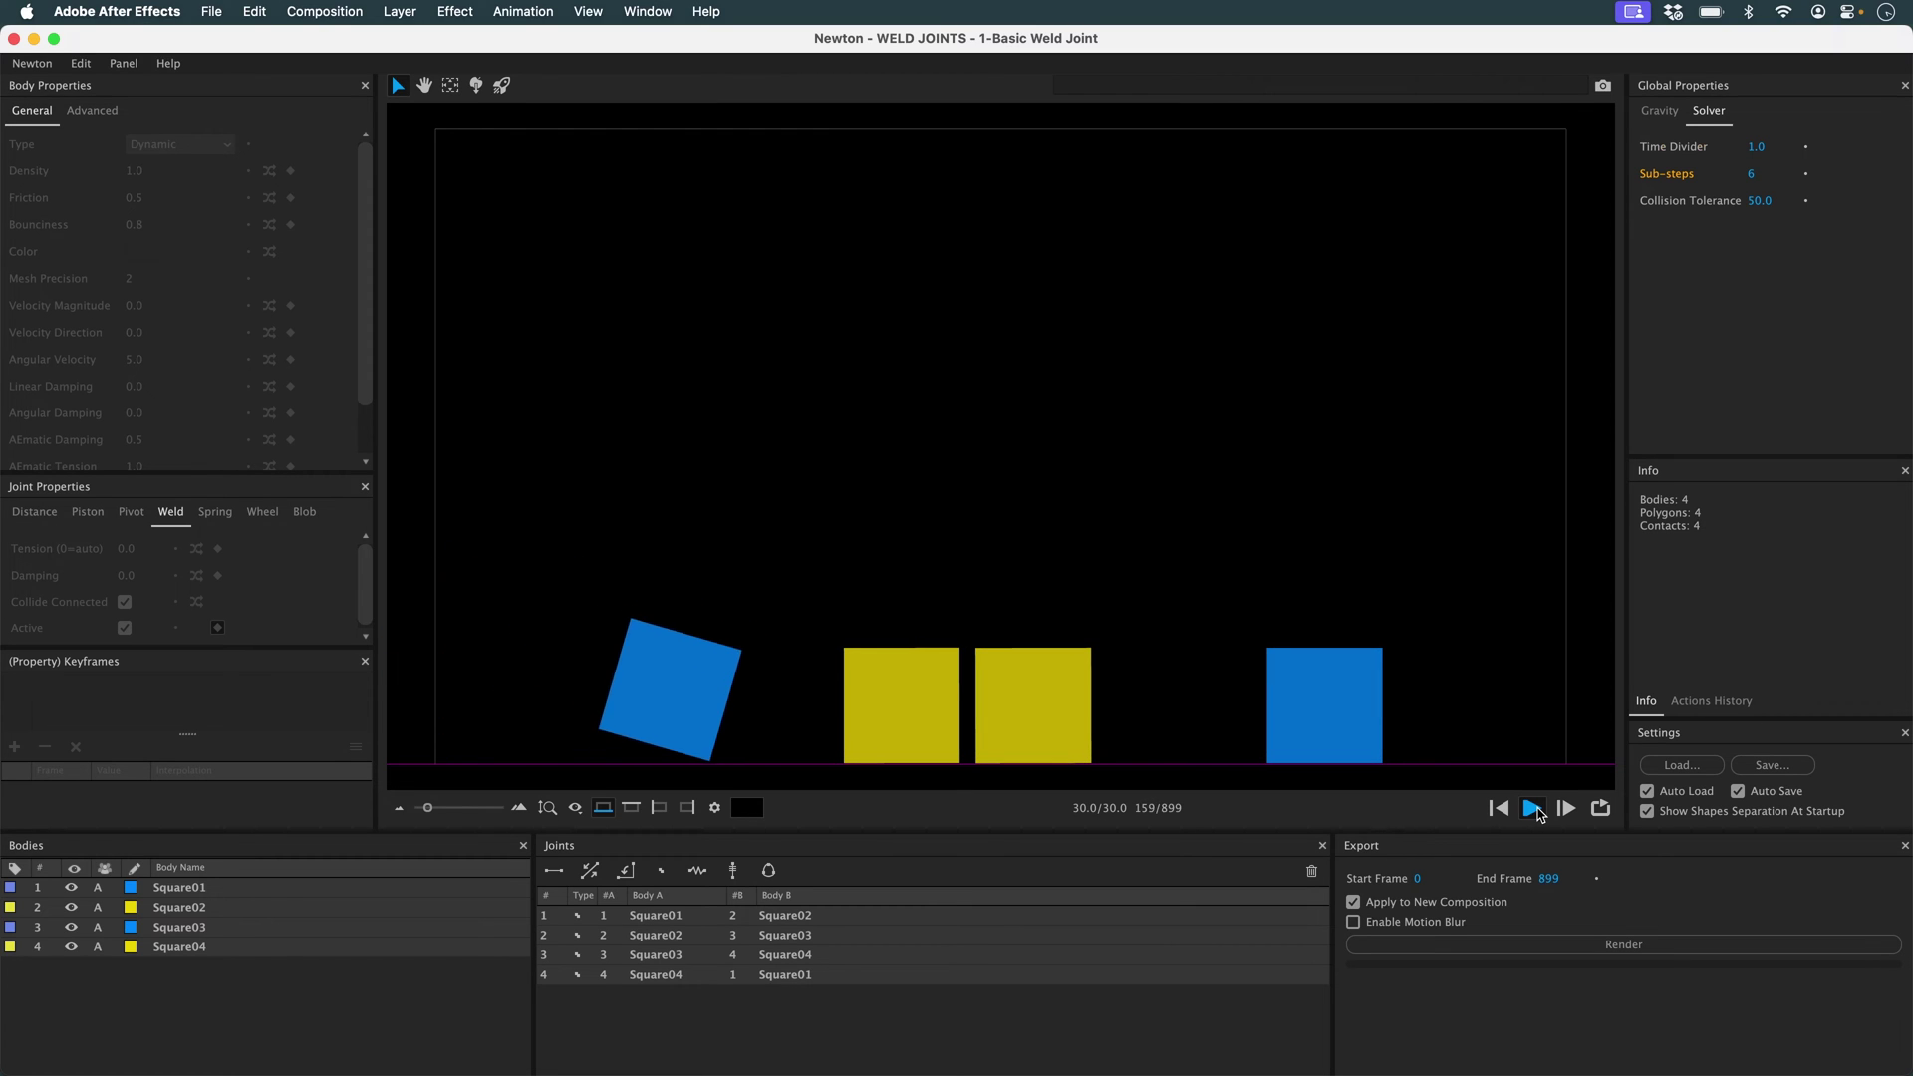
left_click(1500, 808)
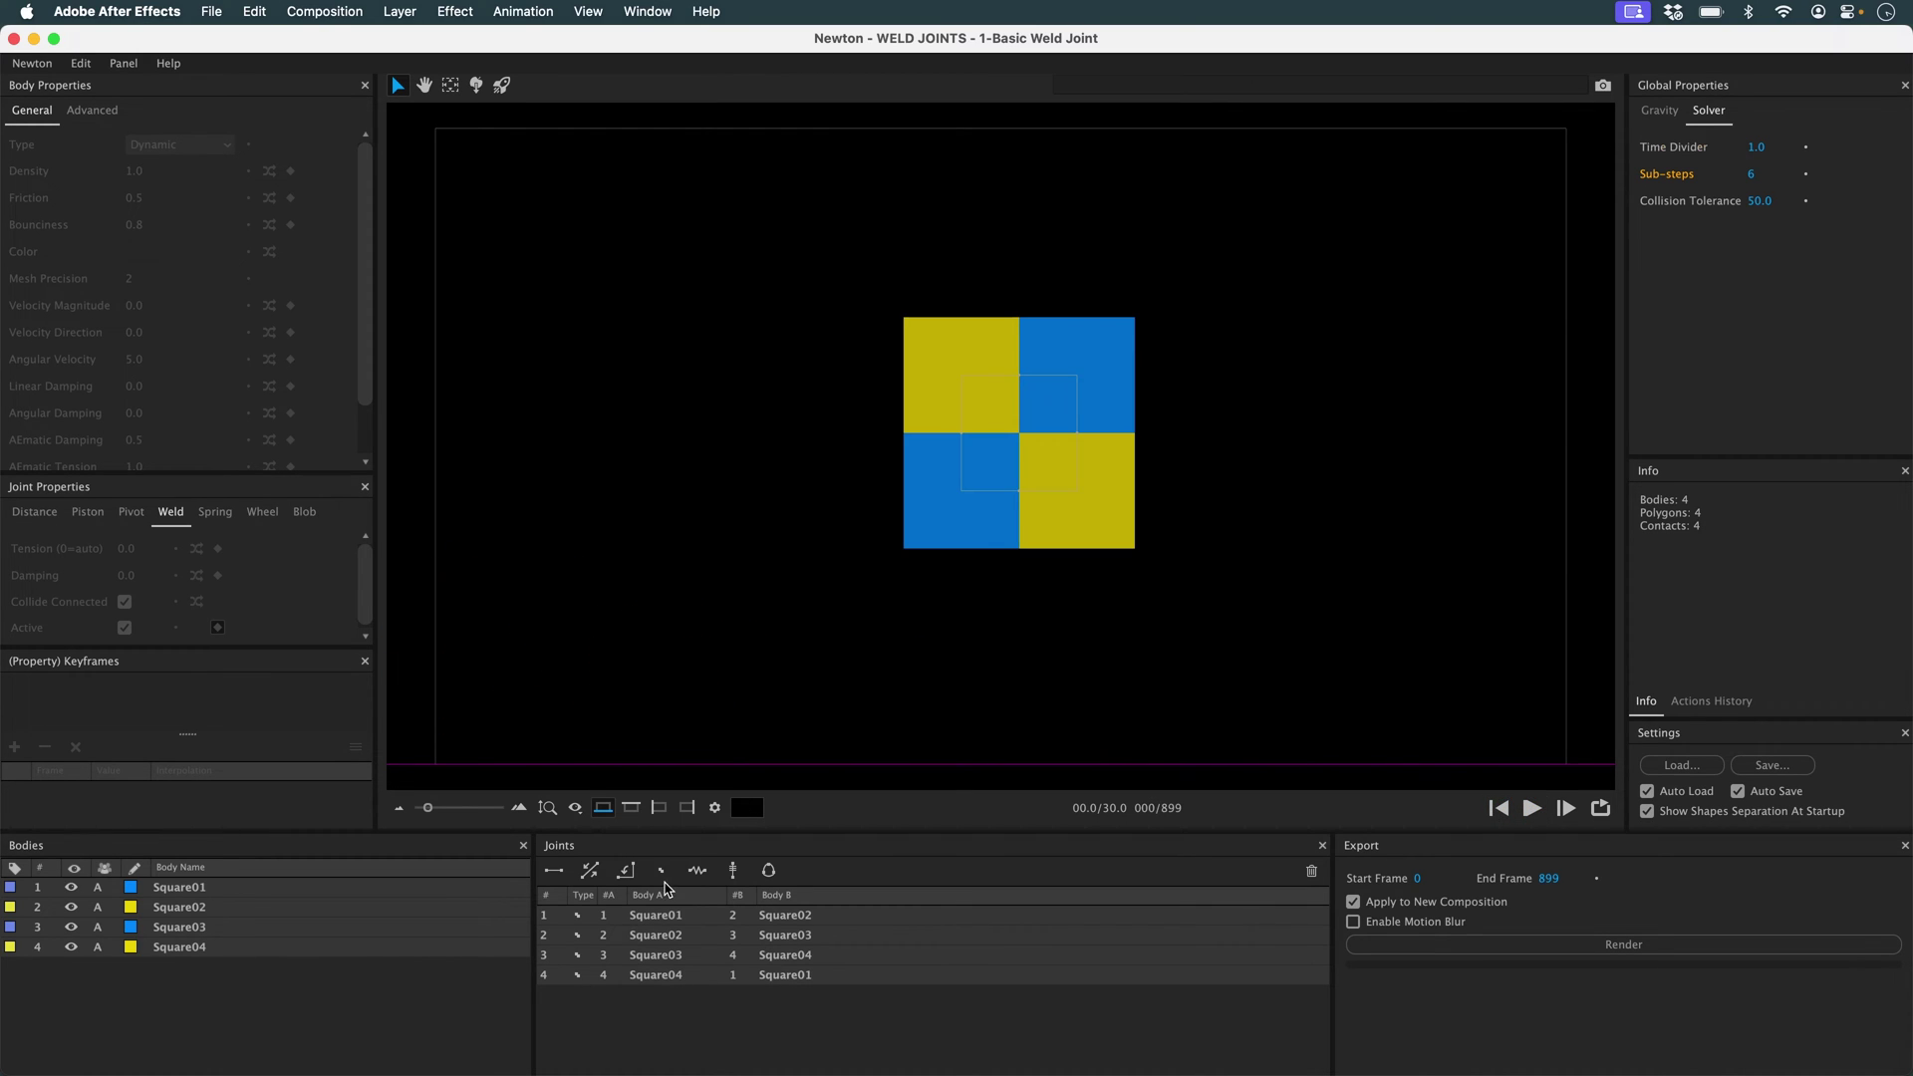
Move the second Active keyframe to frame 25, replay the break, and set end frame 120.
left_click_drag(666, 916, 635, 1023)
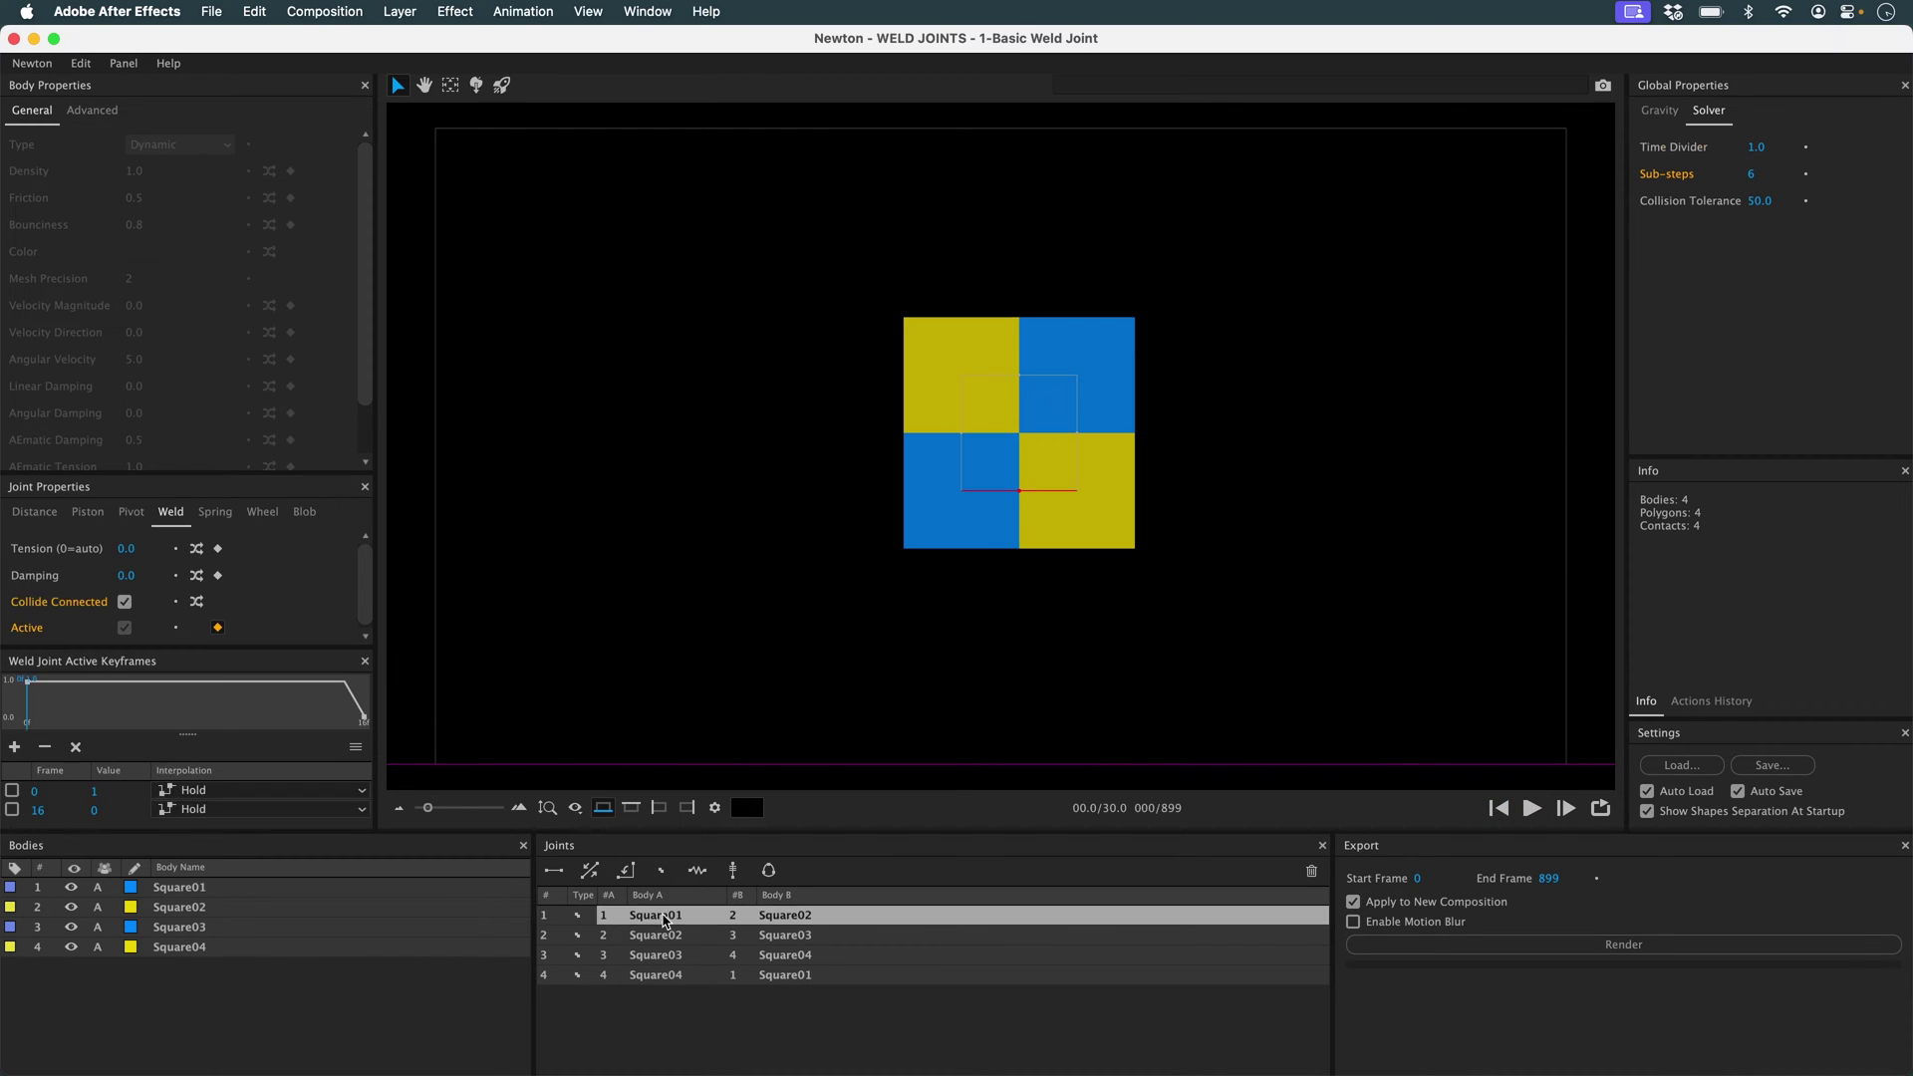
left_click(675, 977, "shift")
double_click(42, 811)
type("25")
key("Return")
key("0")
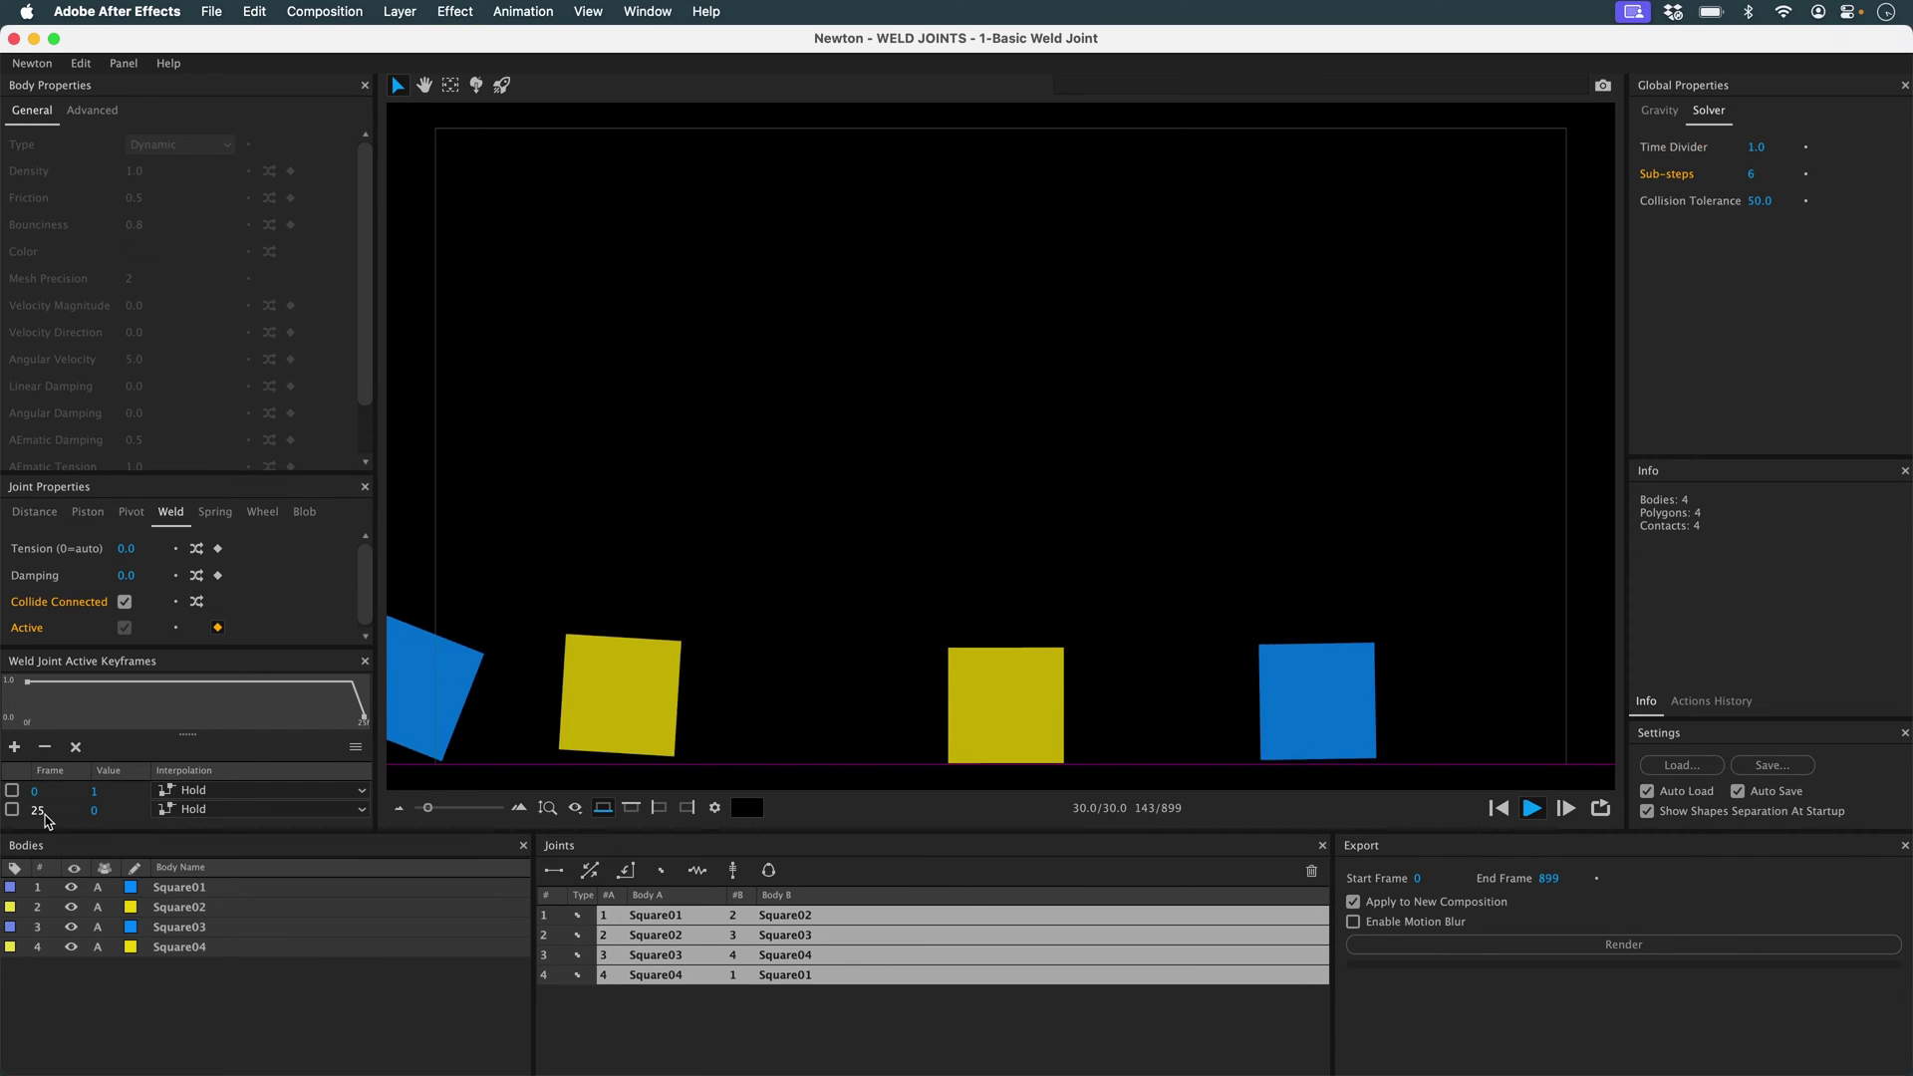
key("0")
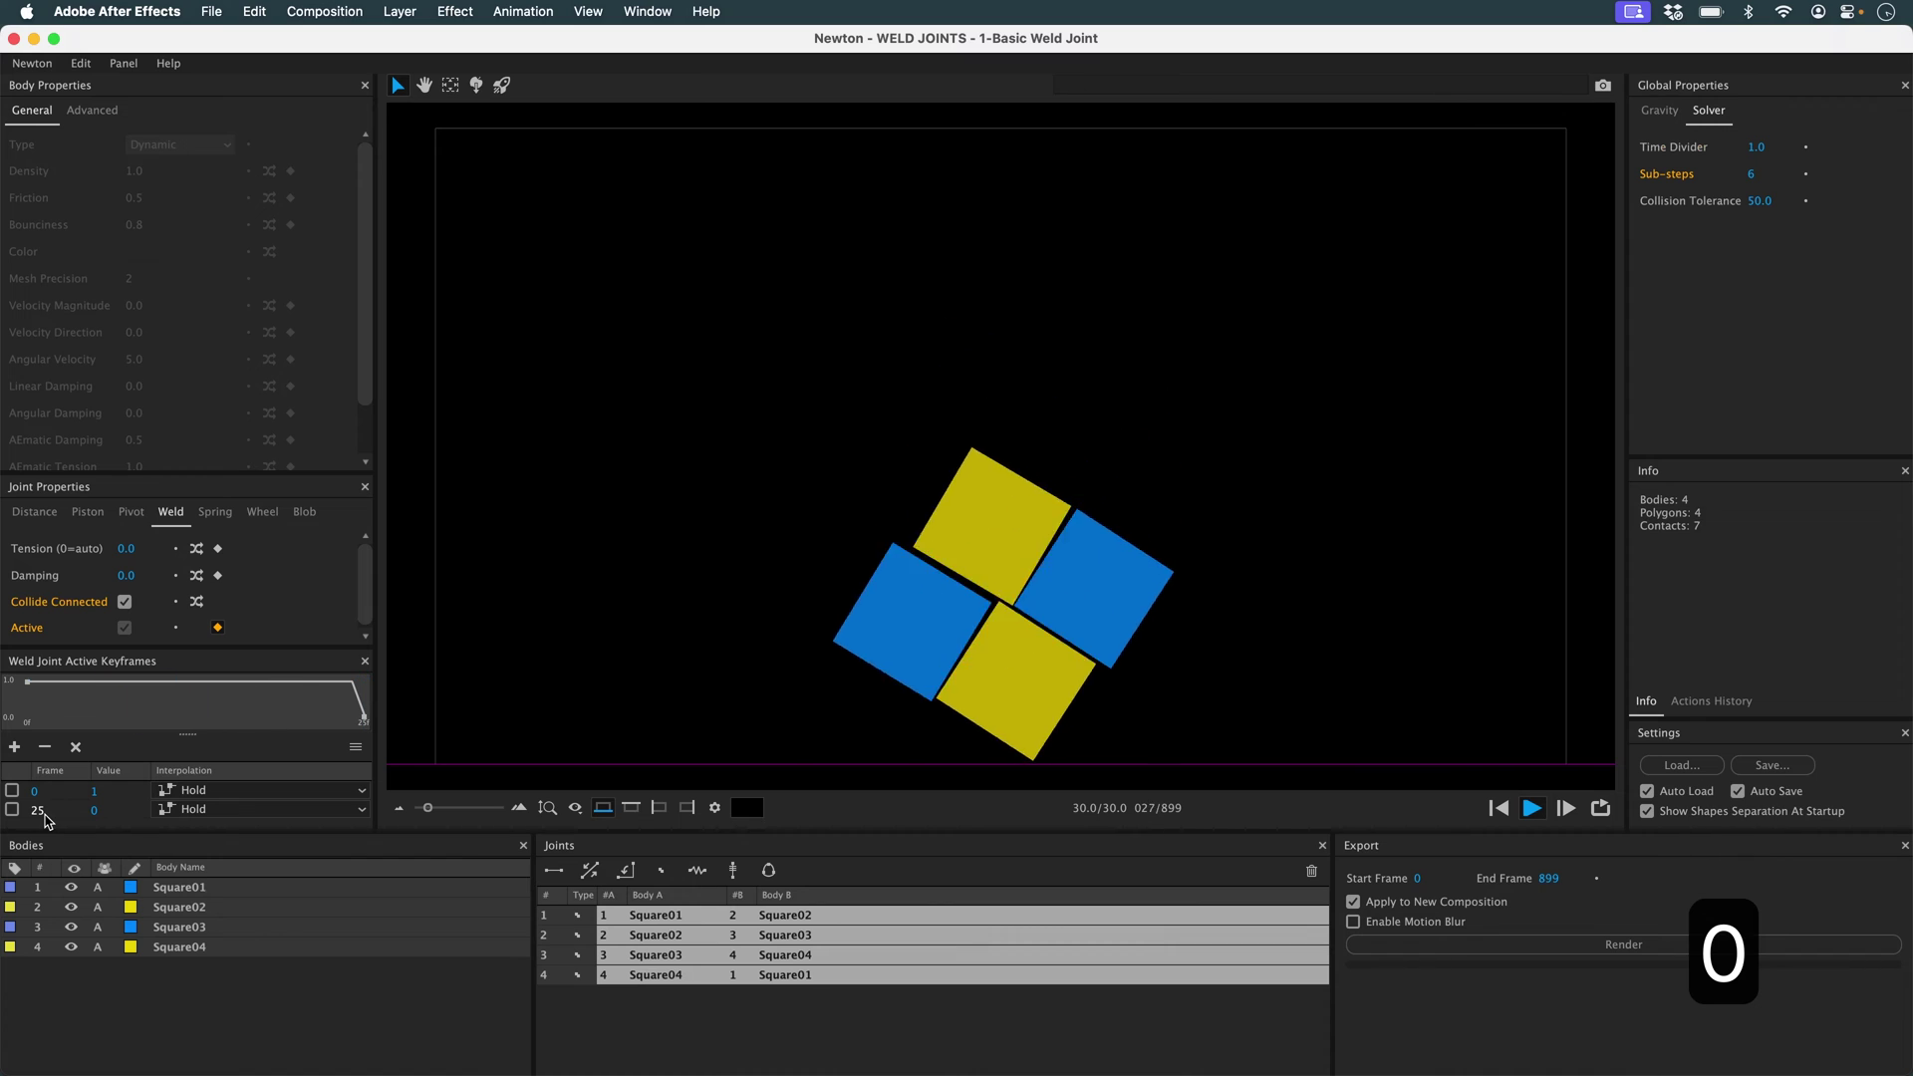
key("0")
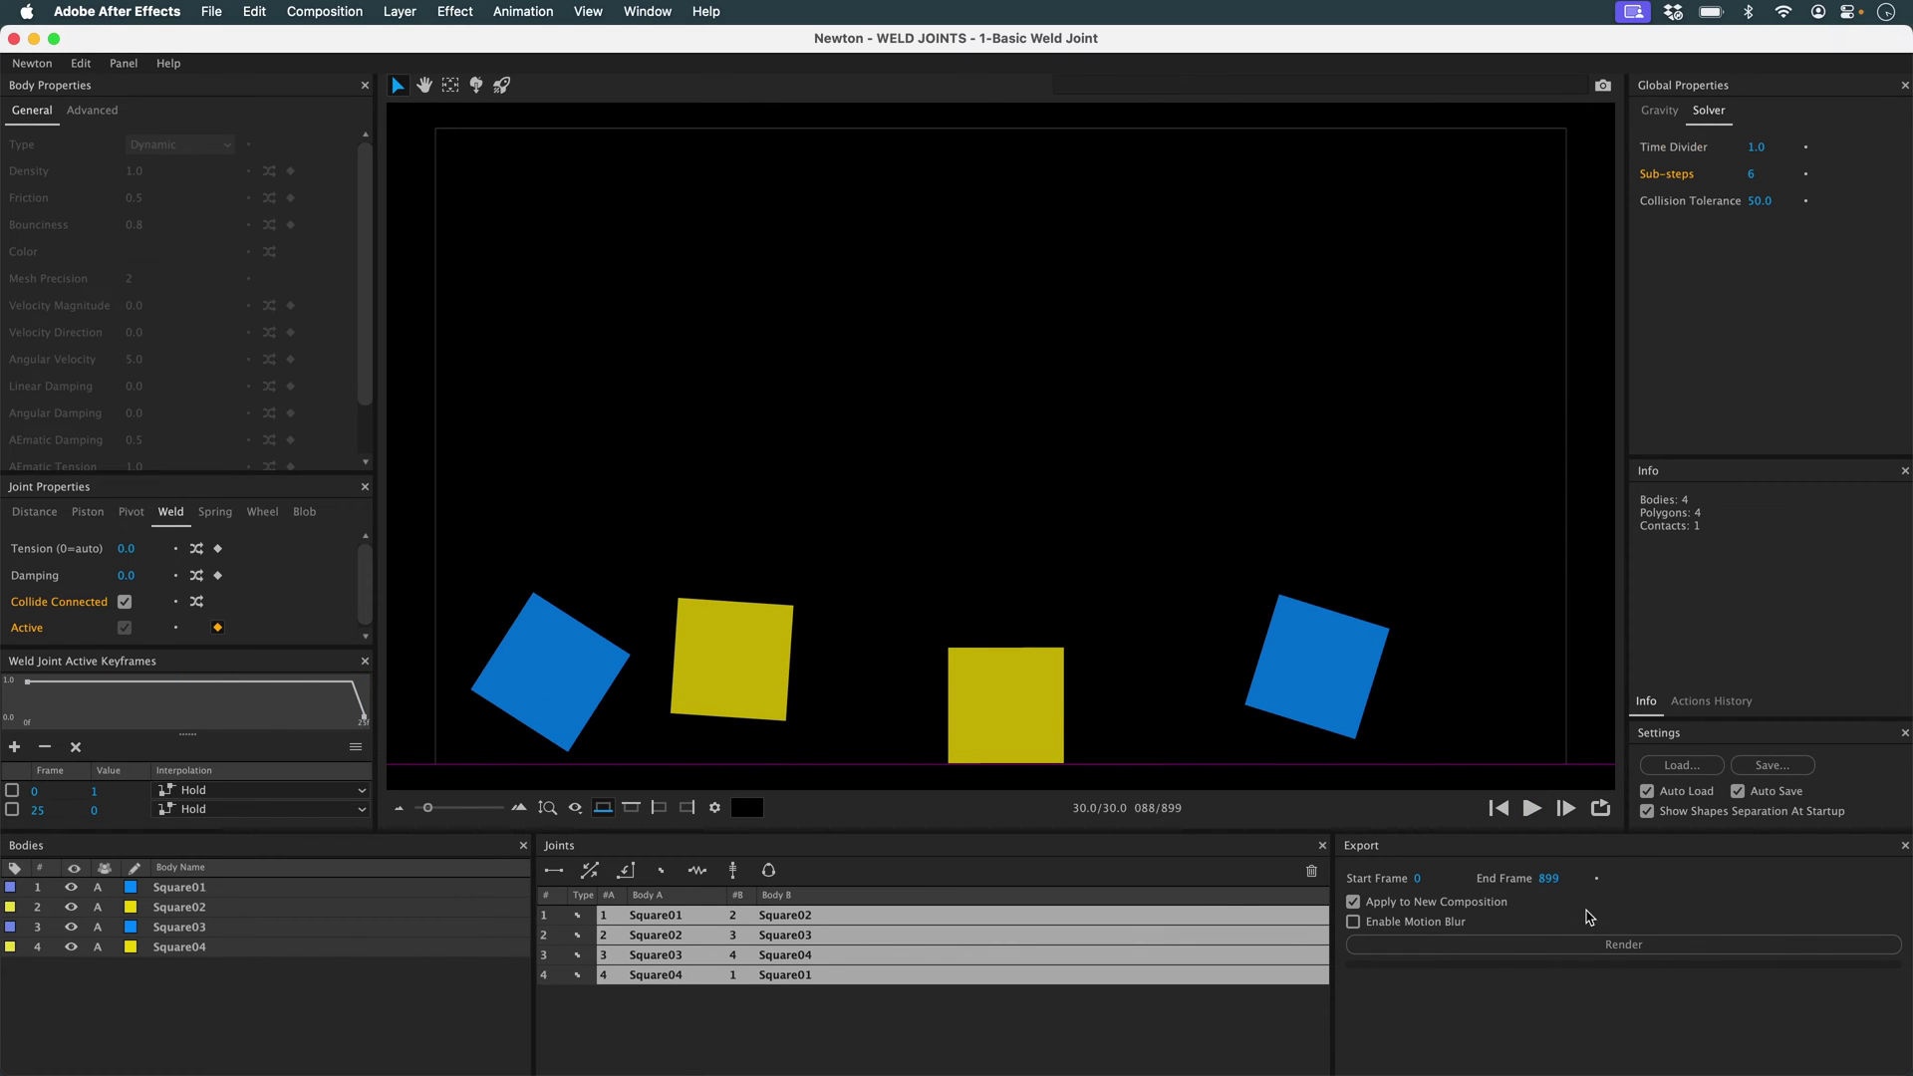
left_click(1555, 877)
type("120")
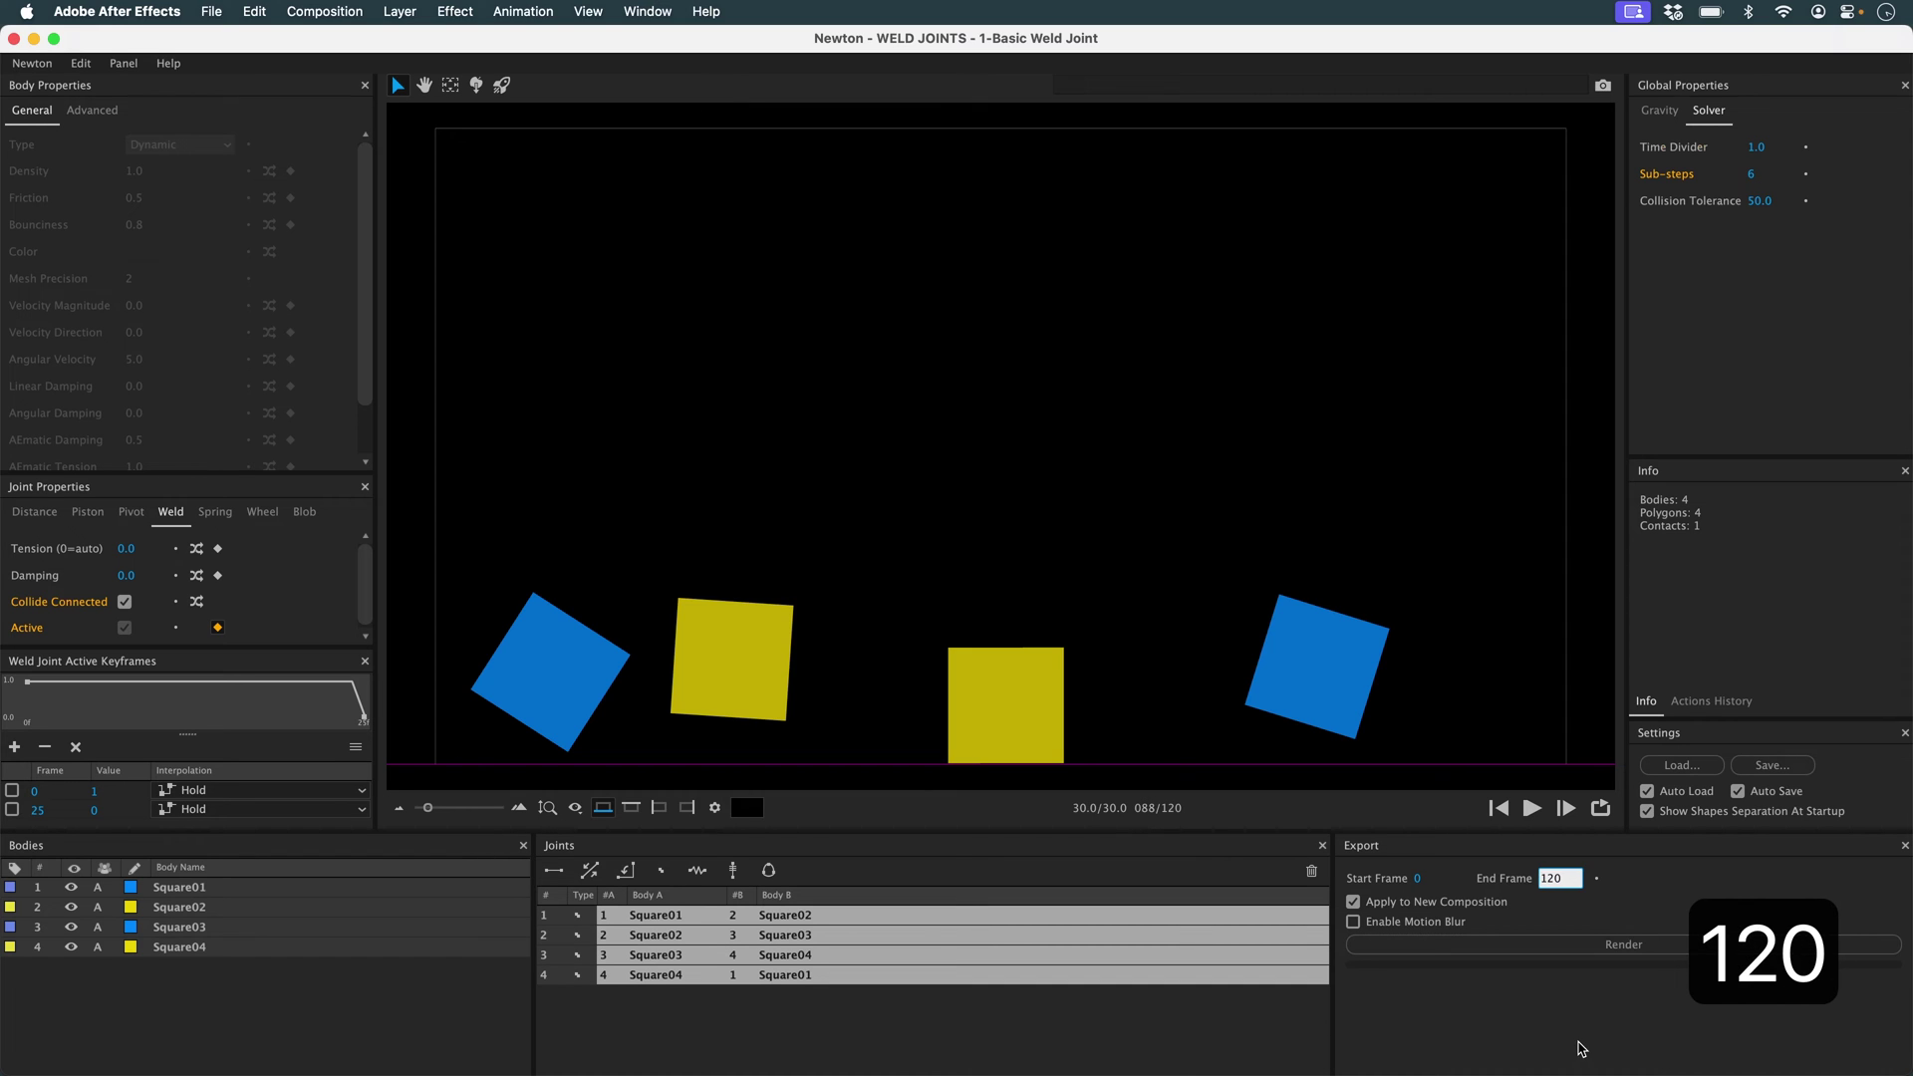
Render to After Effects, then RAM-preview the 1-Basic Weld Joint_Sim_01 composition.
left_click(1624, 943)
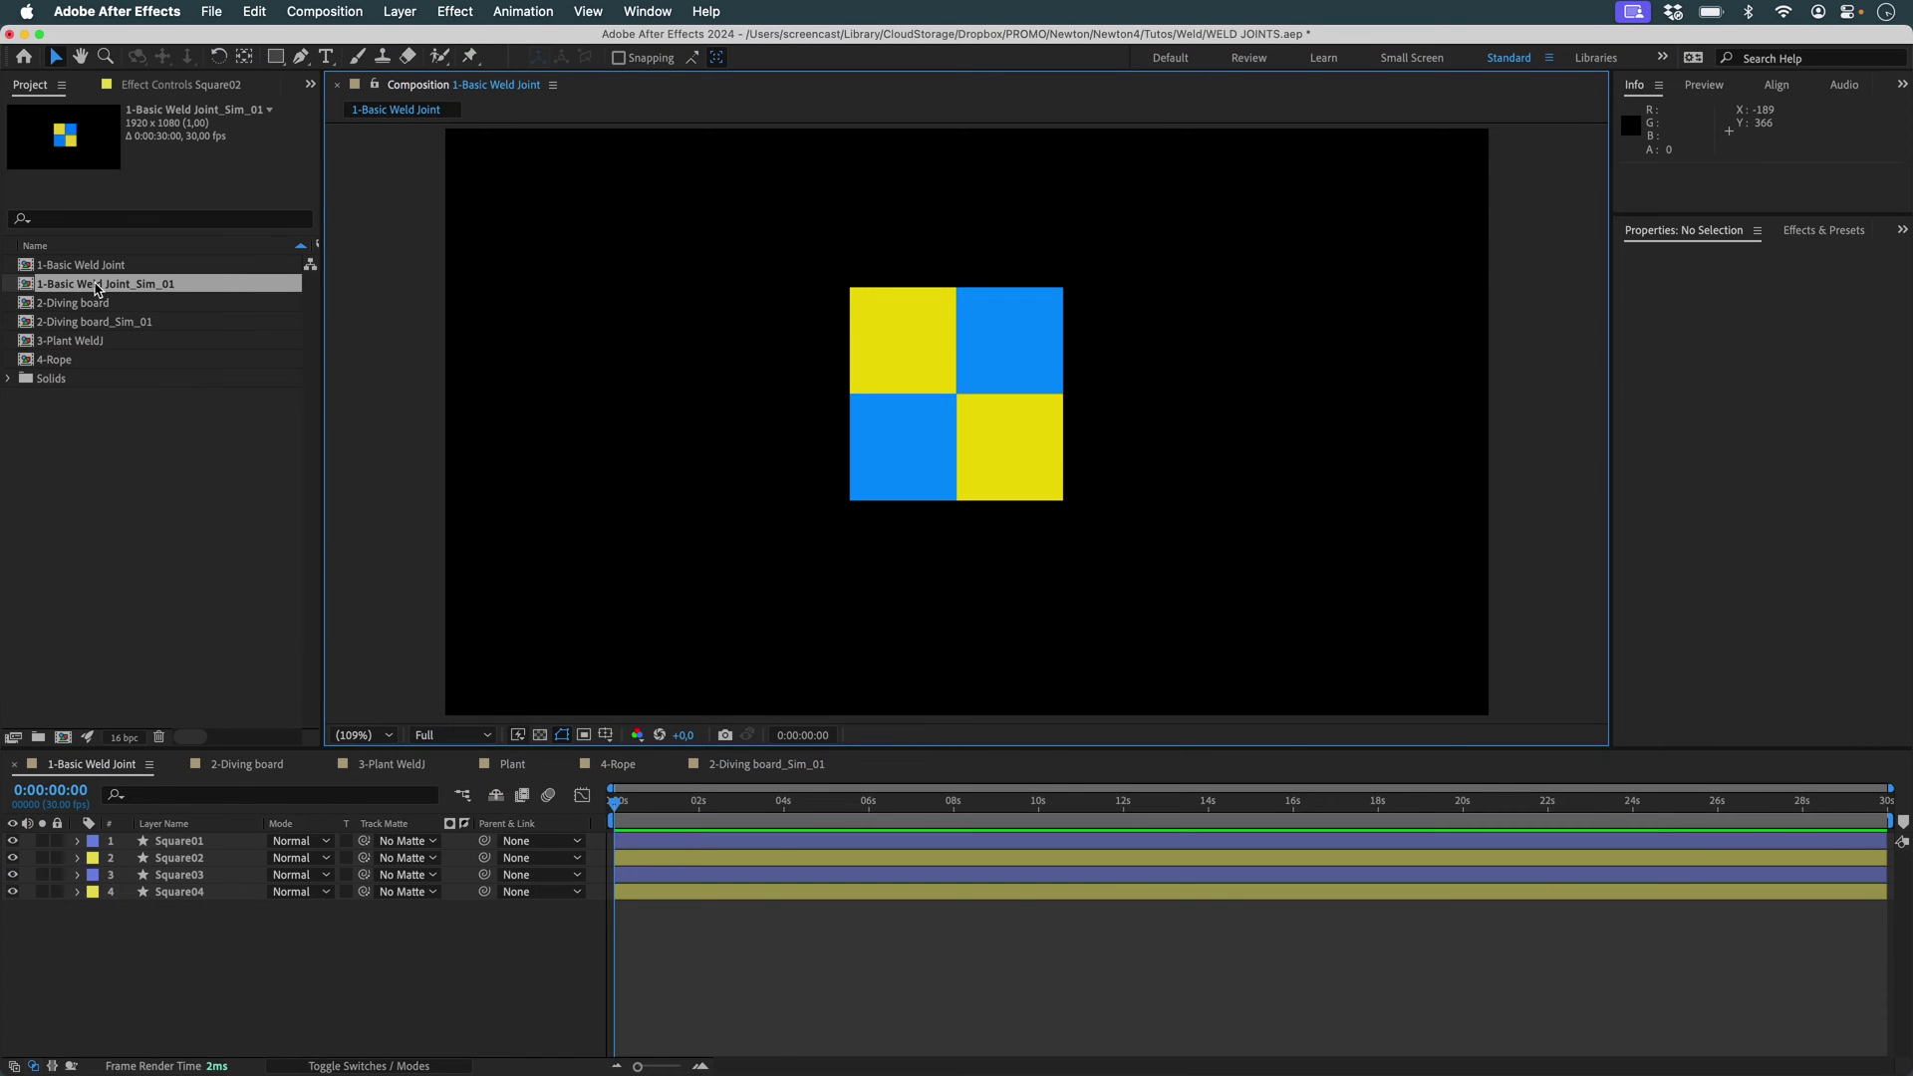
double_click(97, 284)
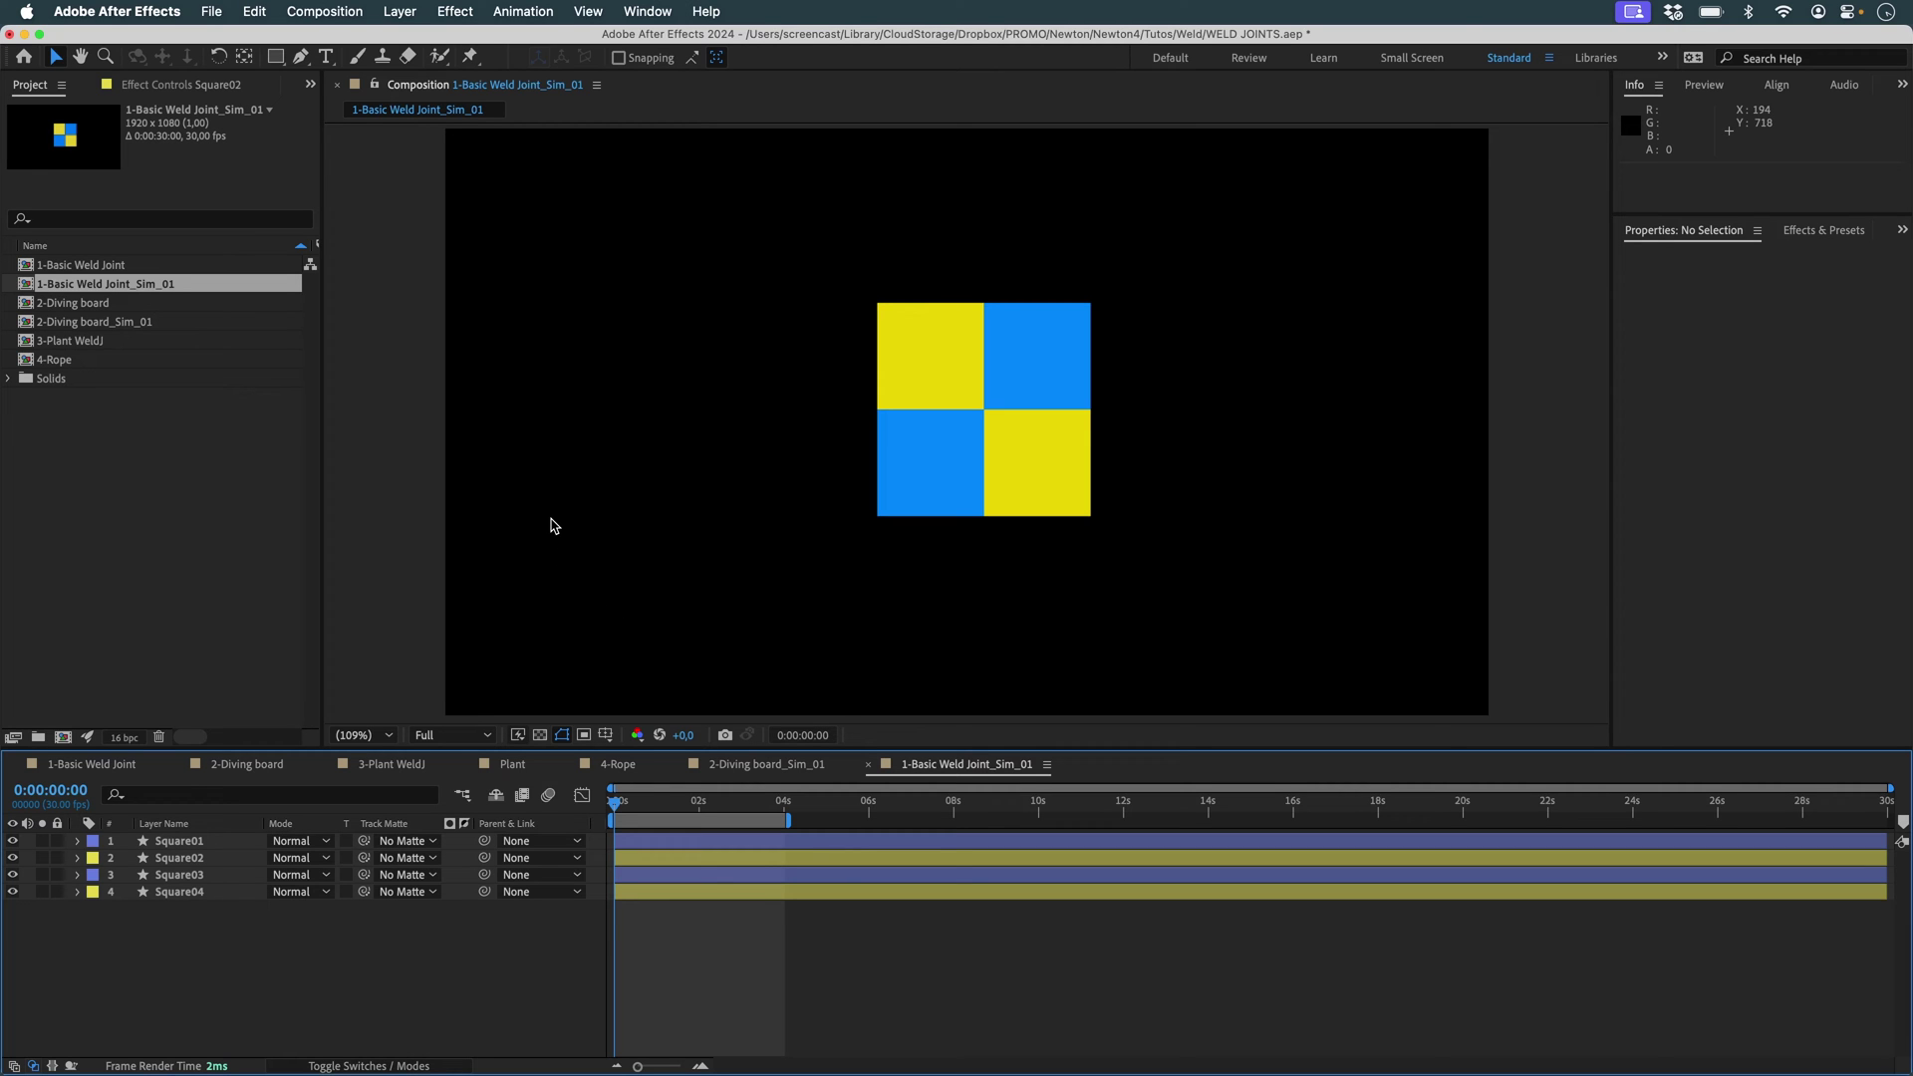
key("KP_0")
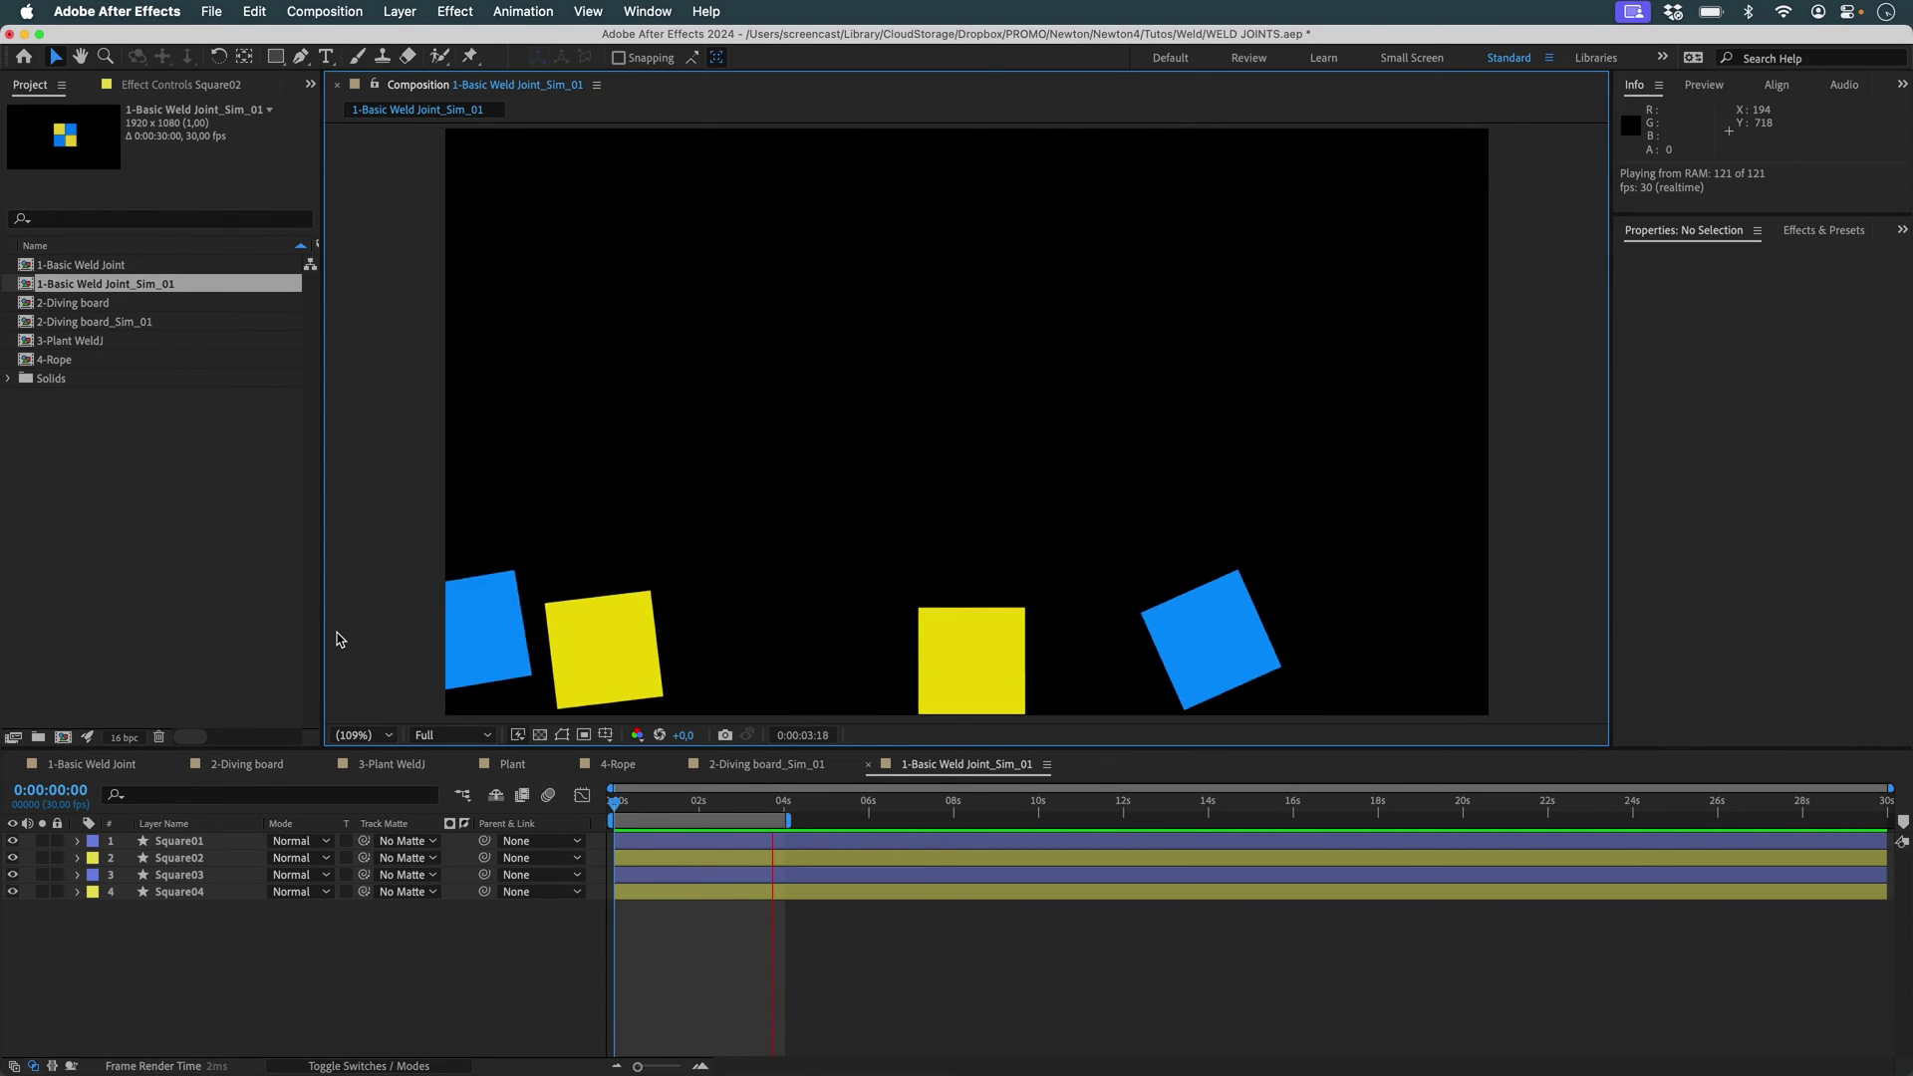
key("space")
left_click(148, 379)
Delete 2-Diving board_Sim_01 and send the 2-Diving board composition to Newton with F5.
left_click(130, 320)
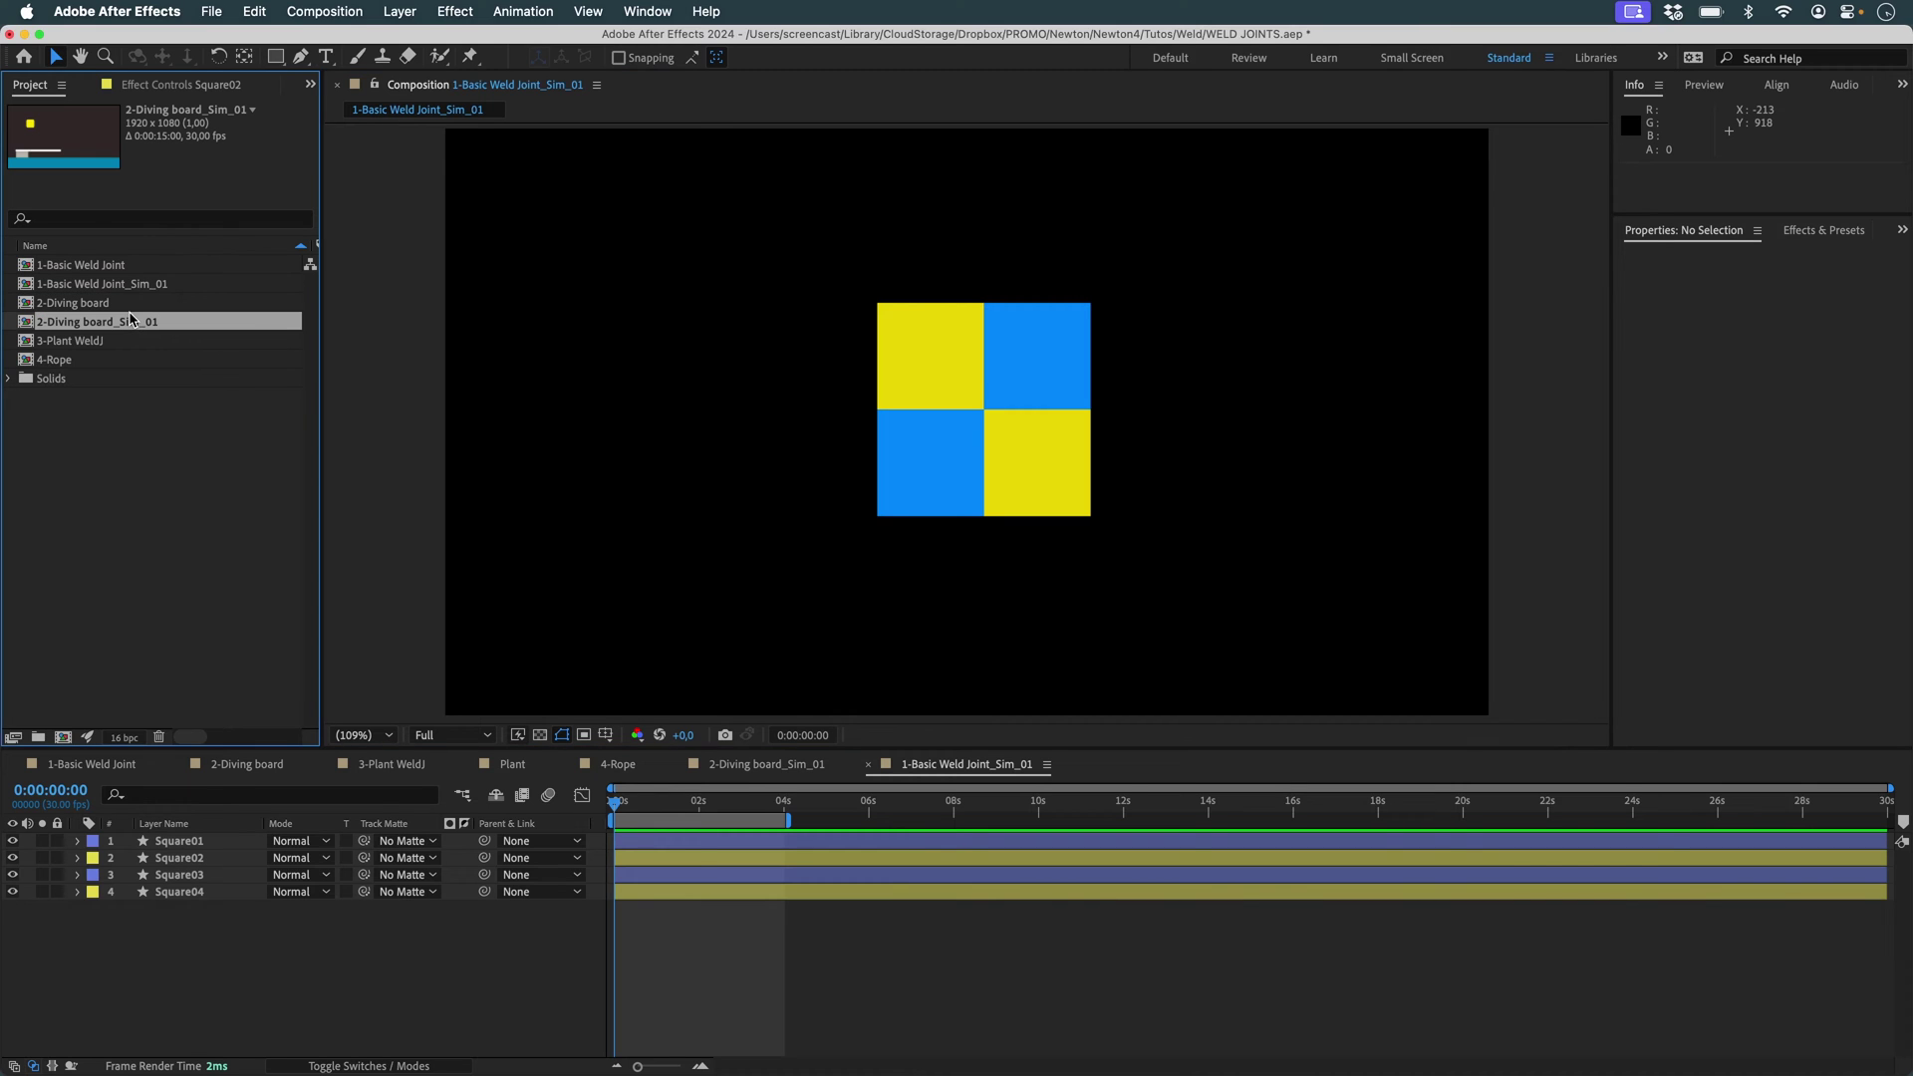
key("Delete")
left_click(113, 304)
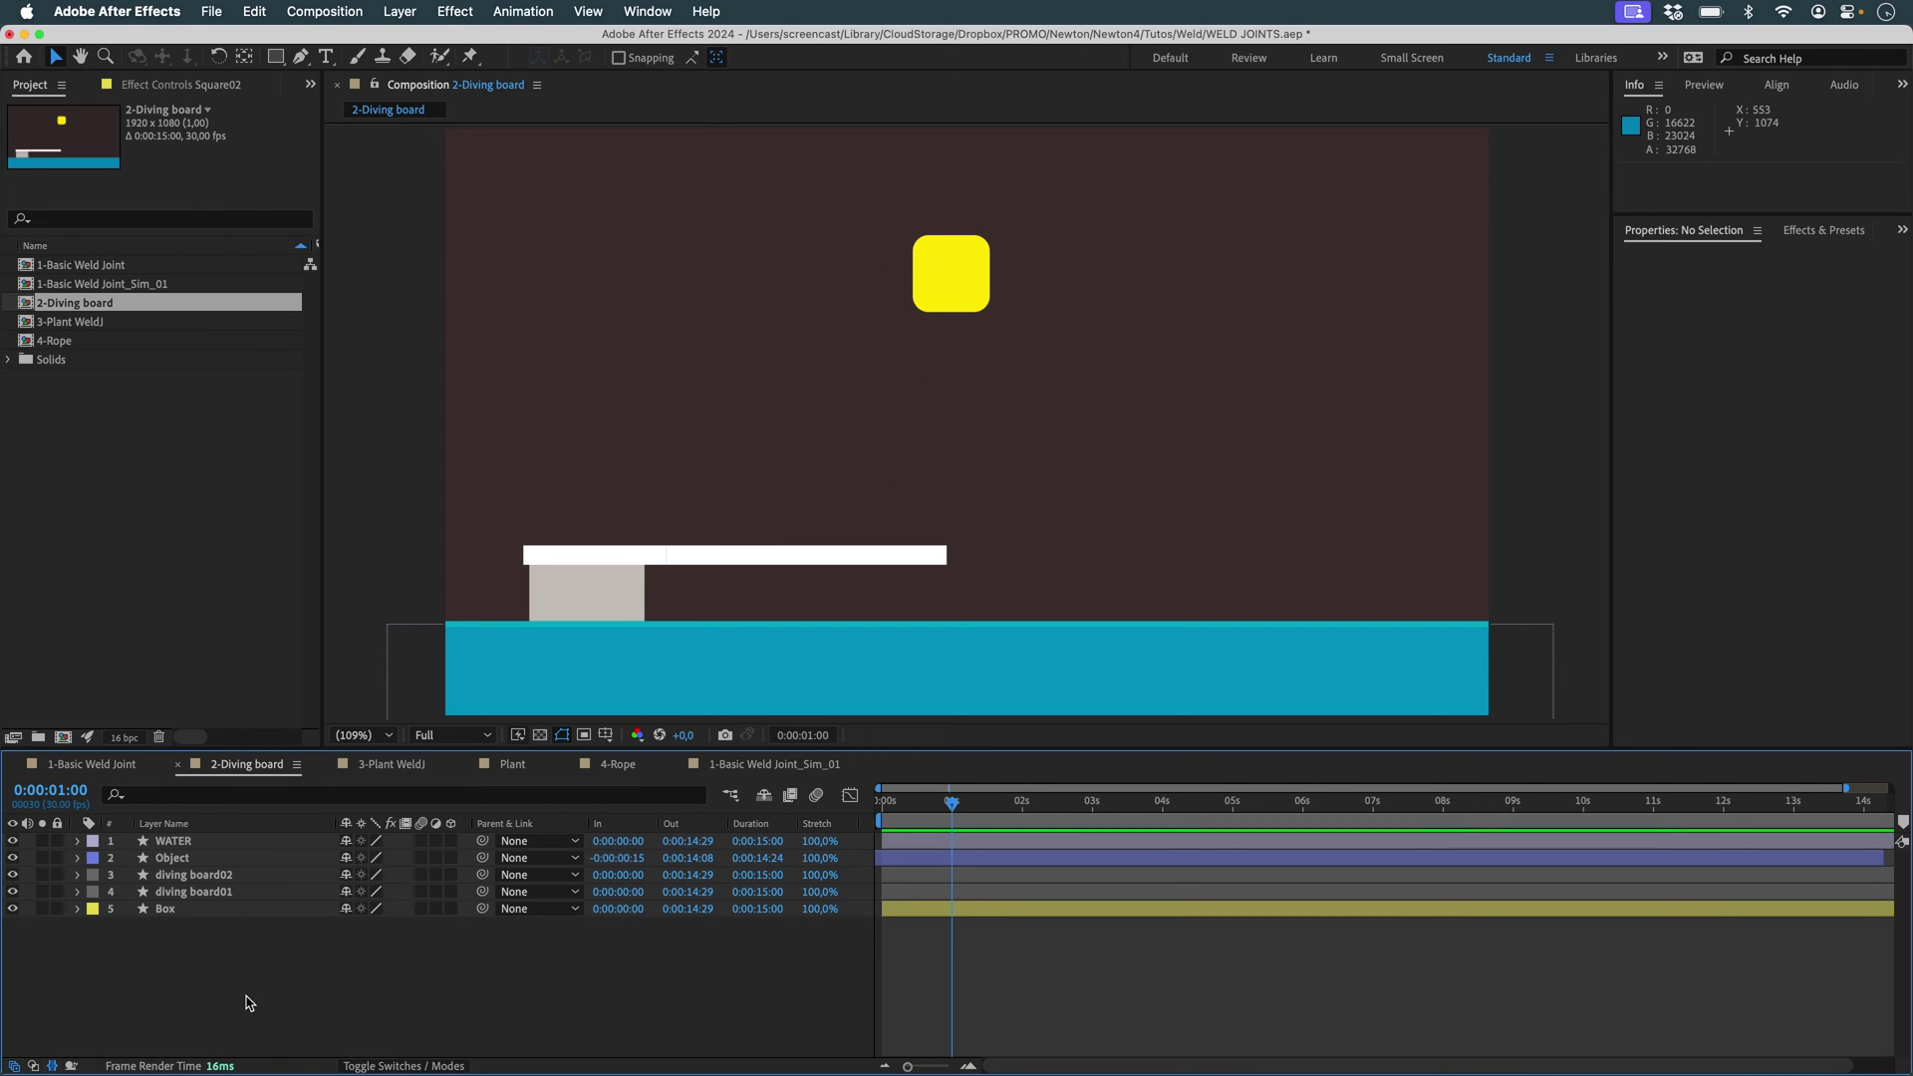
key("F5")
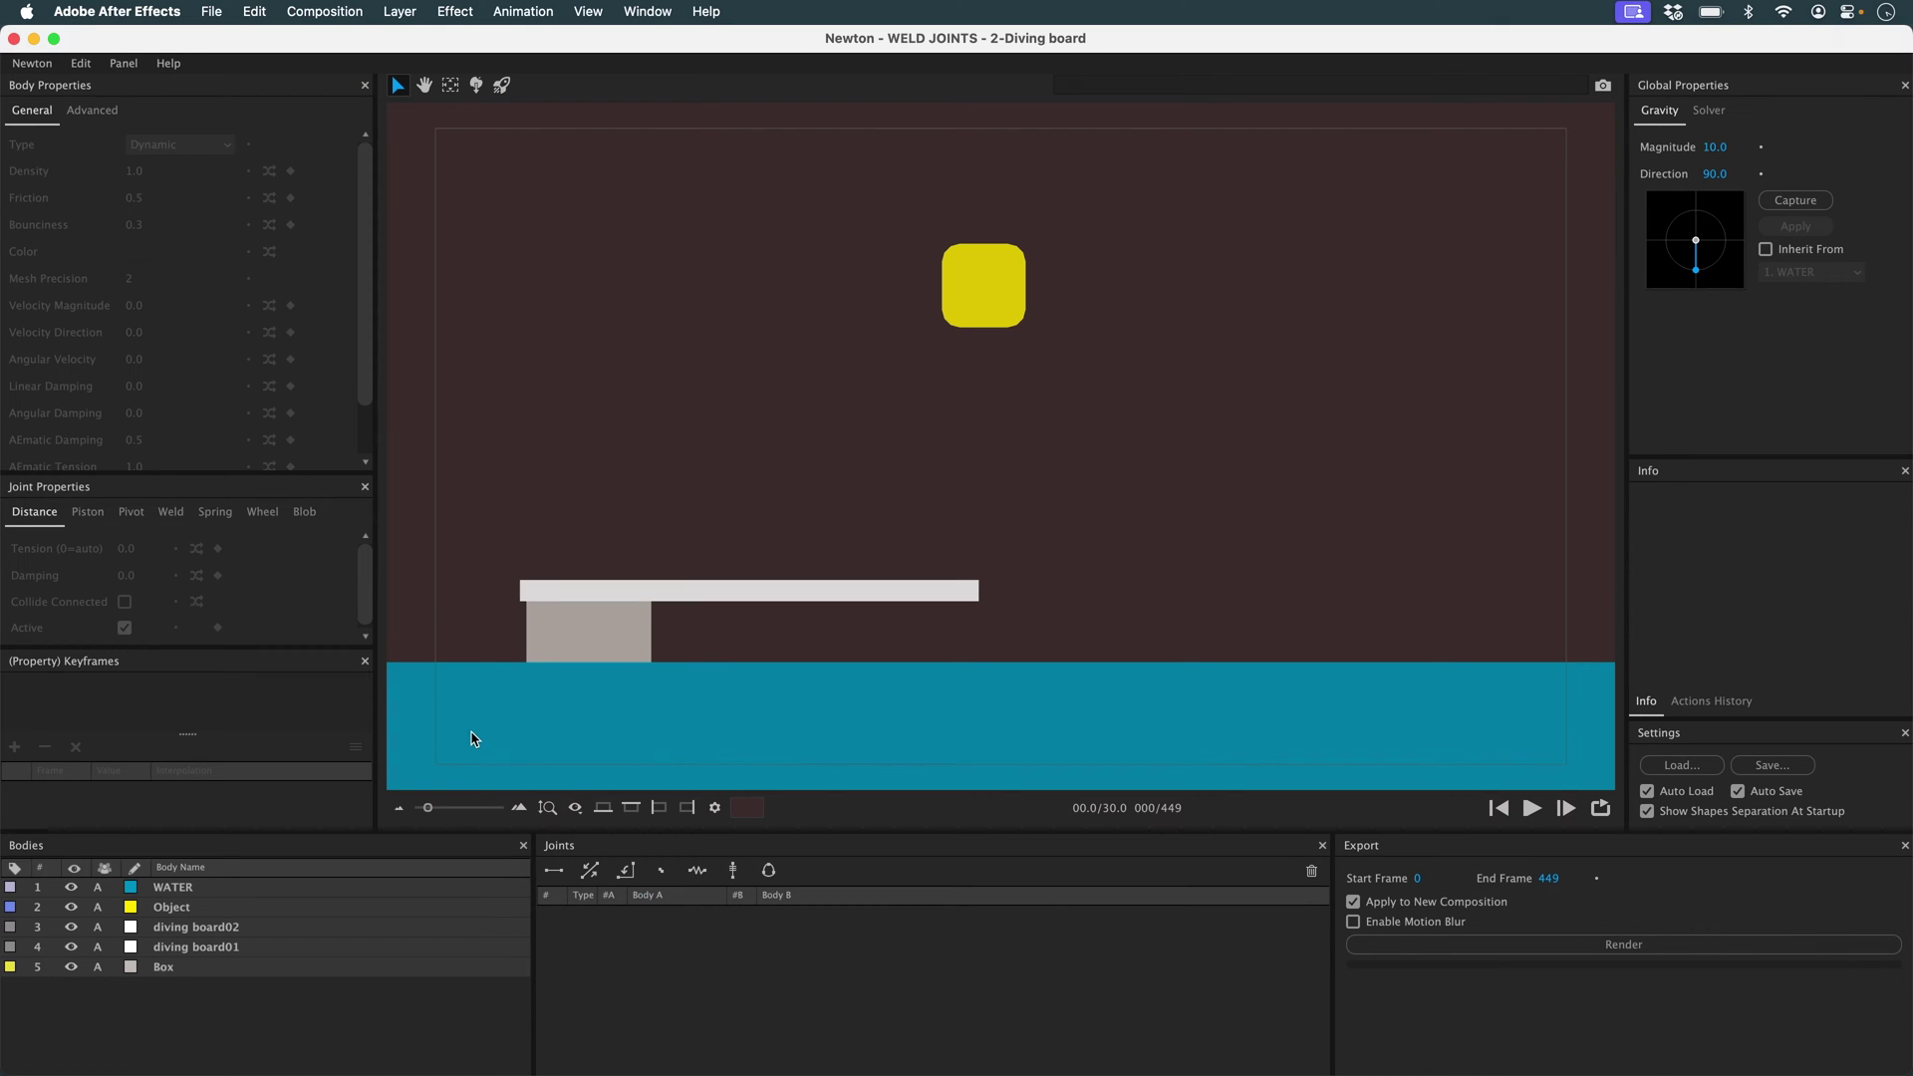
Make the water and box static and the diving board body dynamic.
left_click_drag(478, 653, 645, 721)
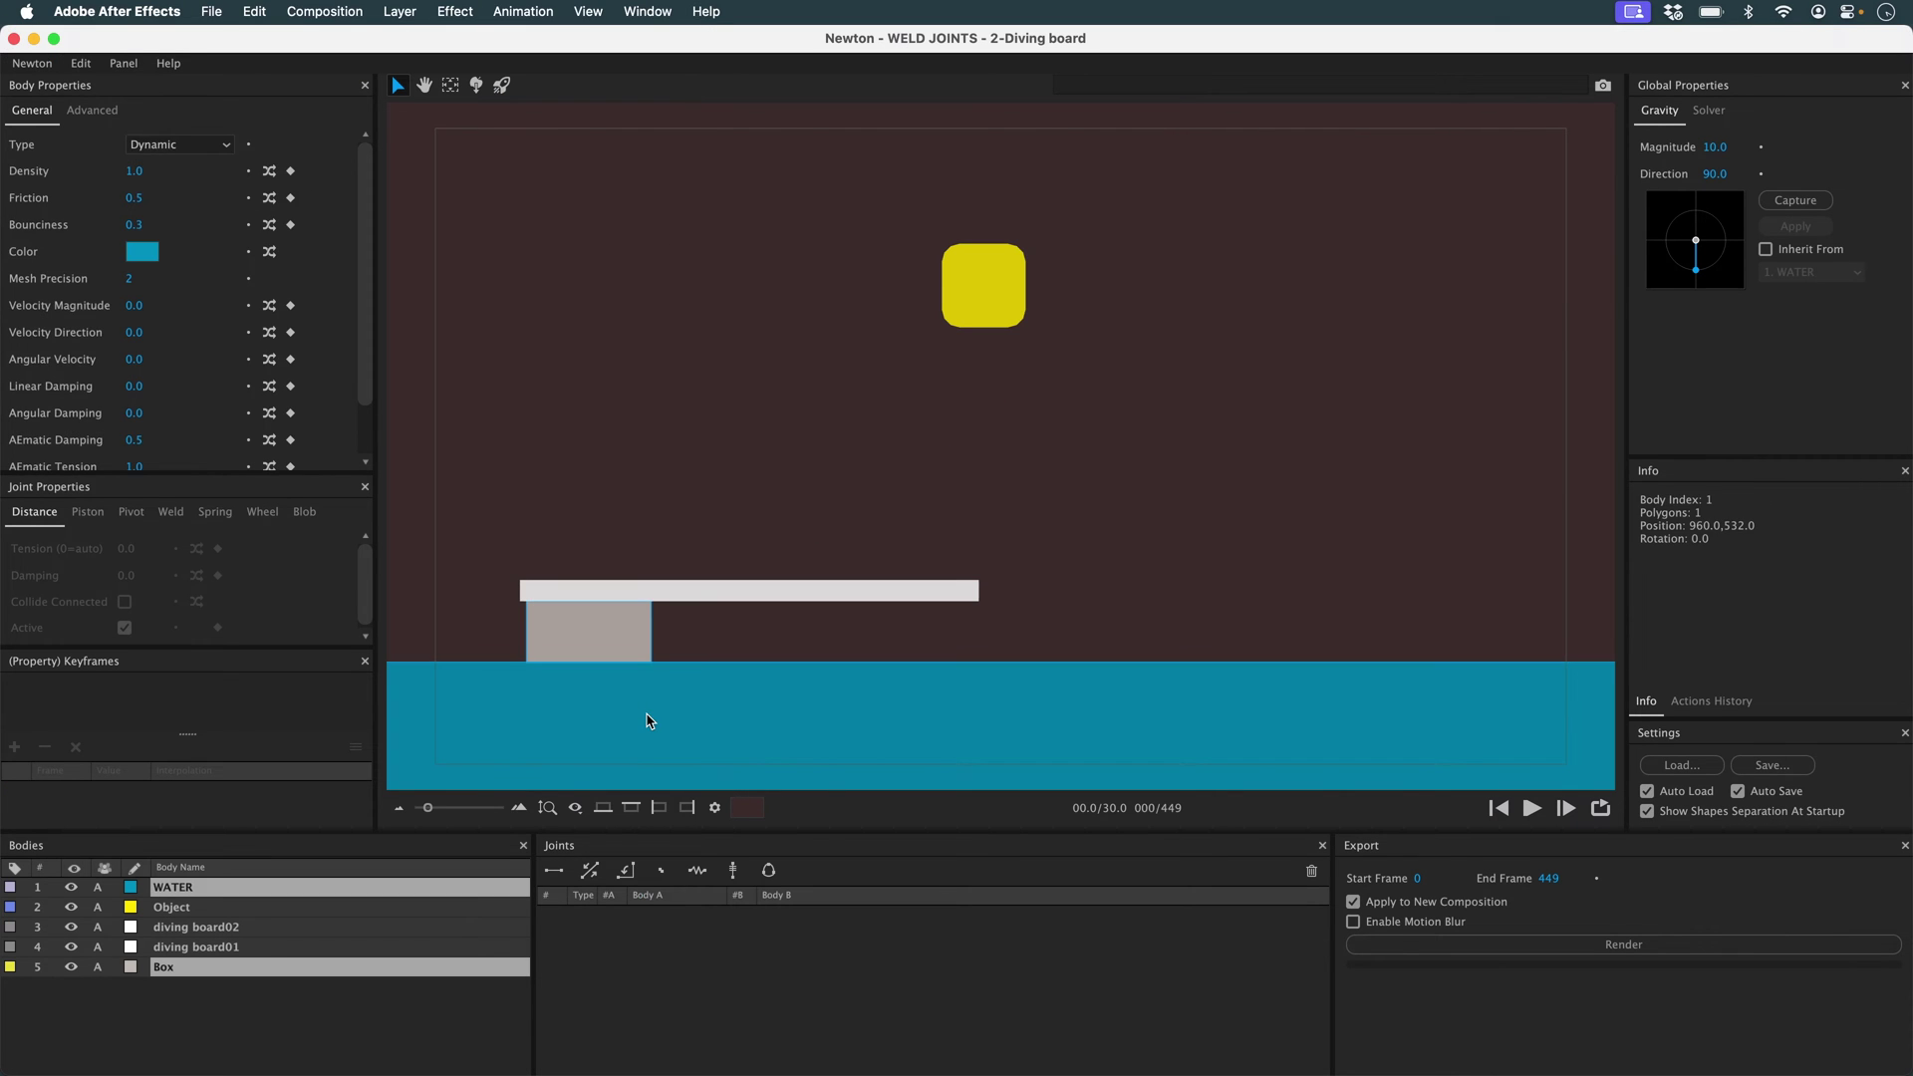
left_click(581, 591)
key("s")
left_click(733, 477)
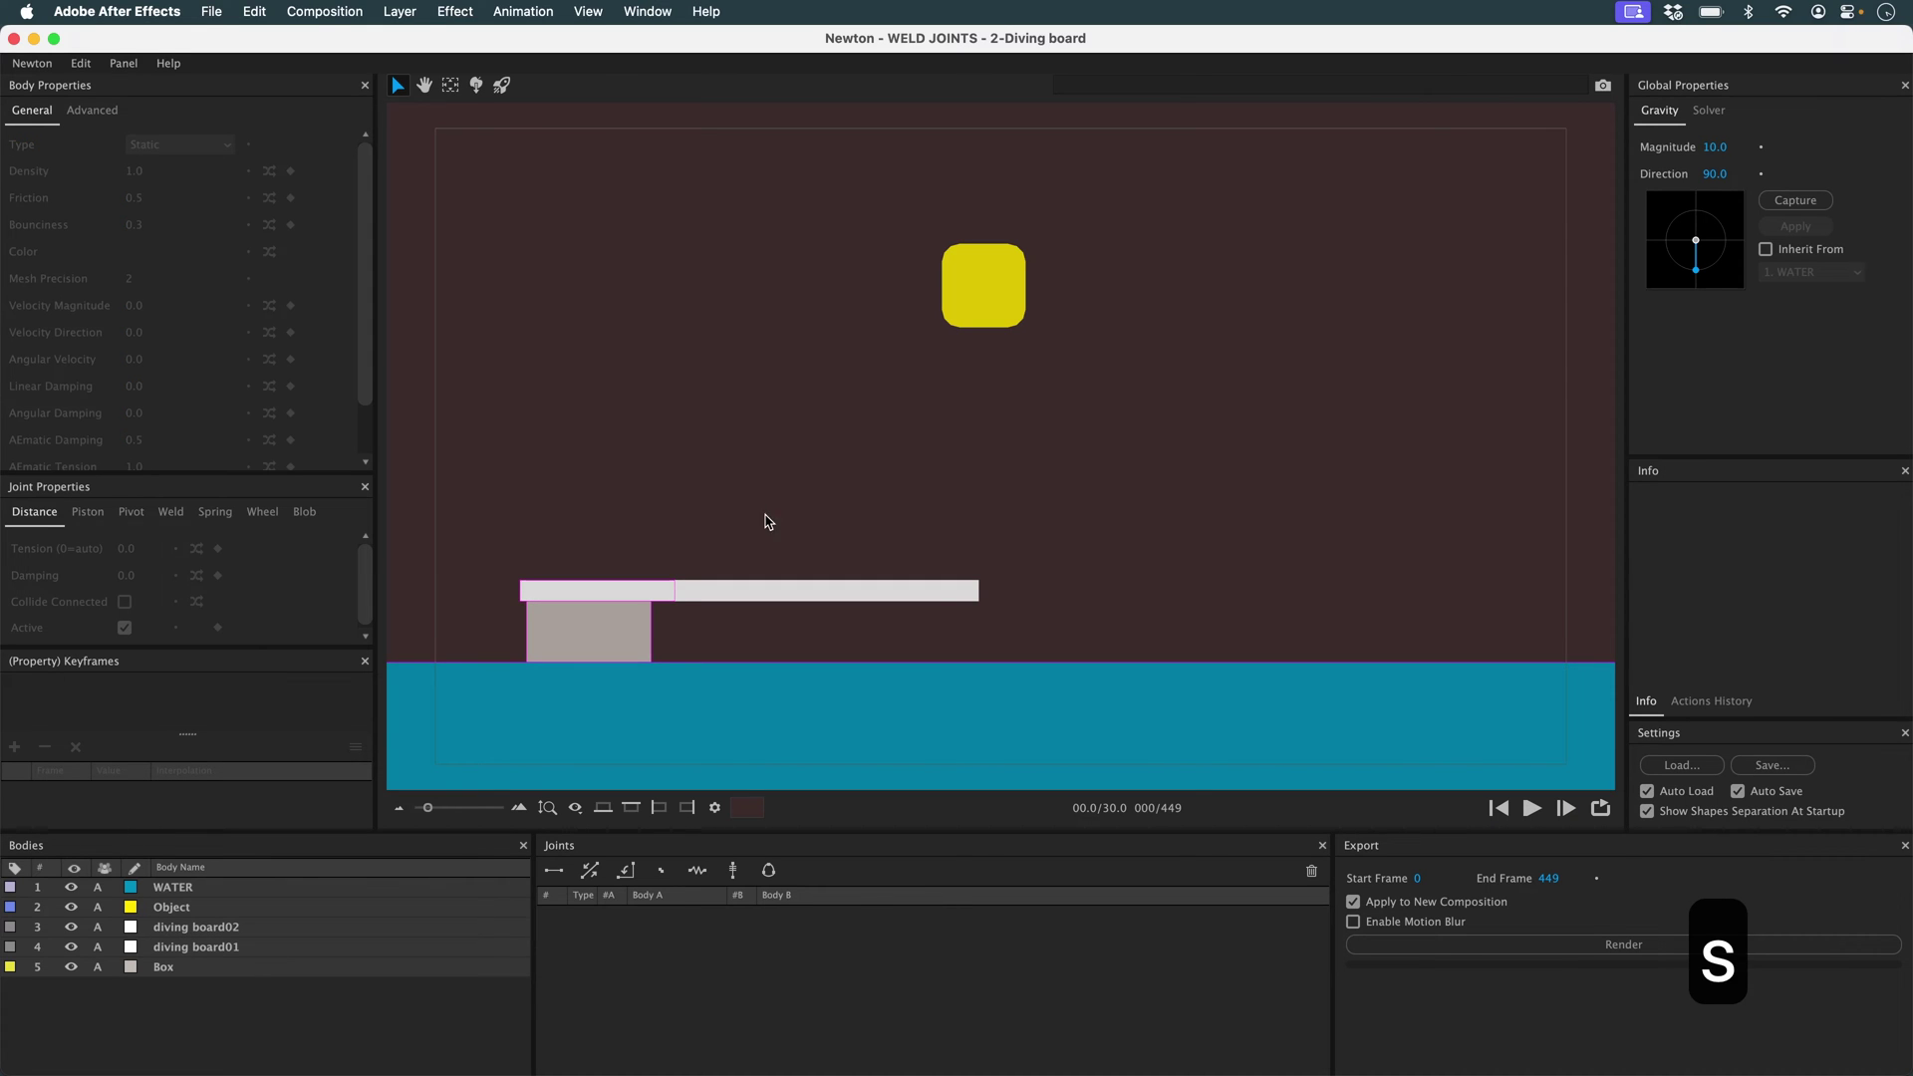
left_click_drag(650, 554, 747, 598)
key("d")
left_click(630, 562)
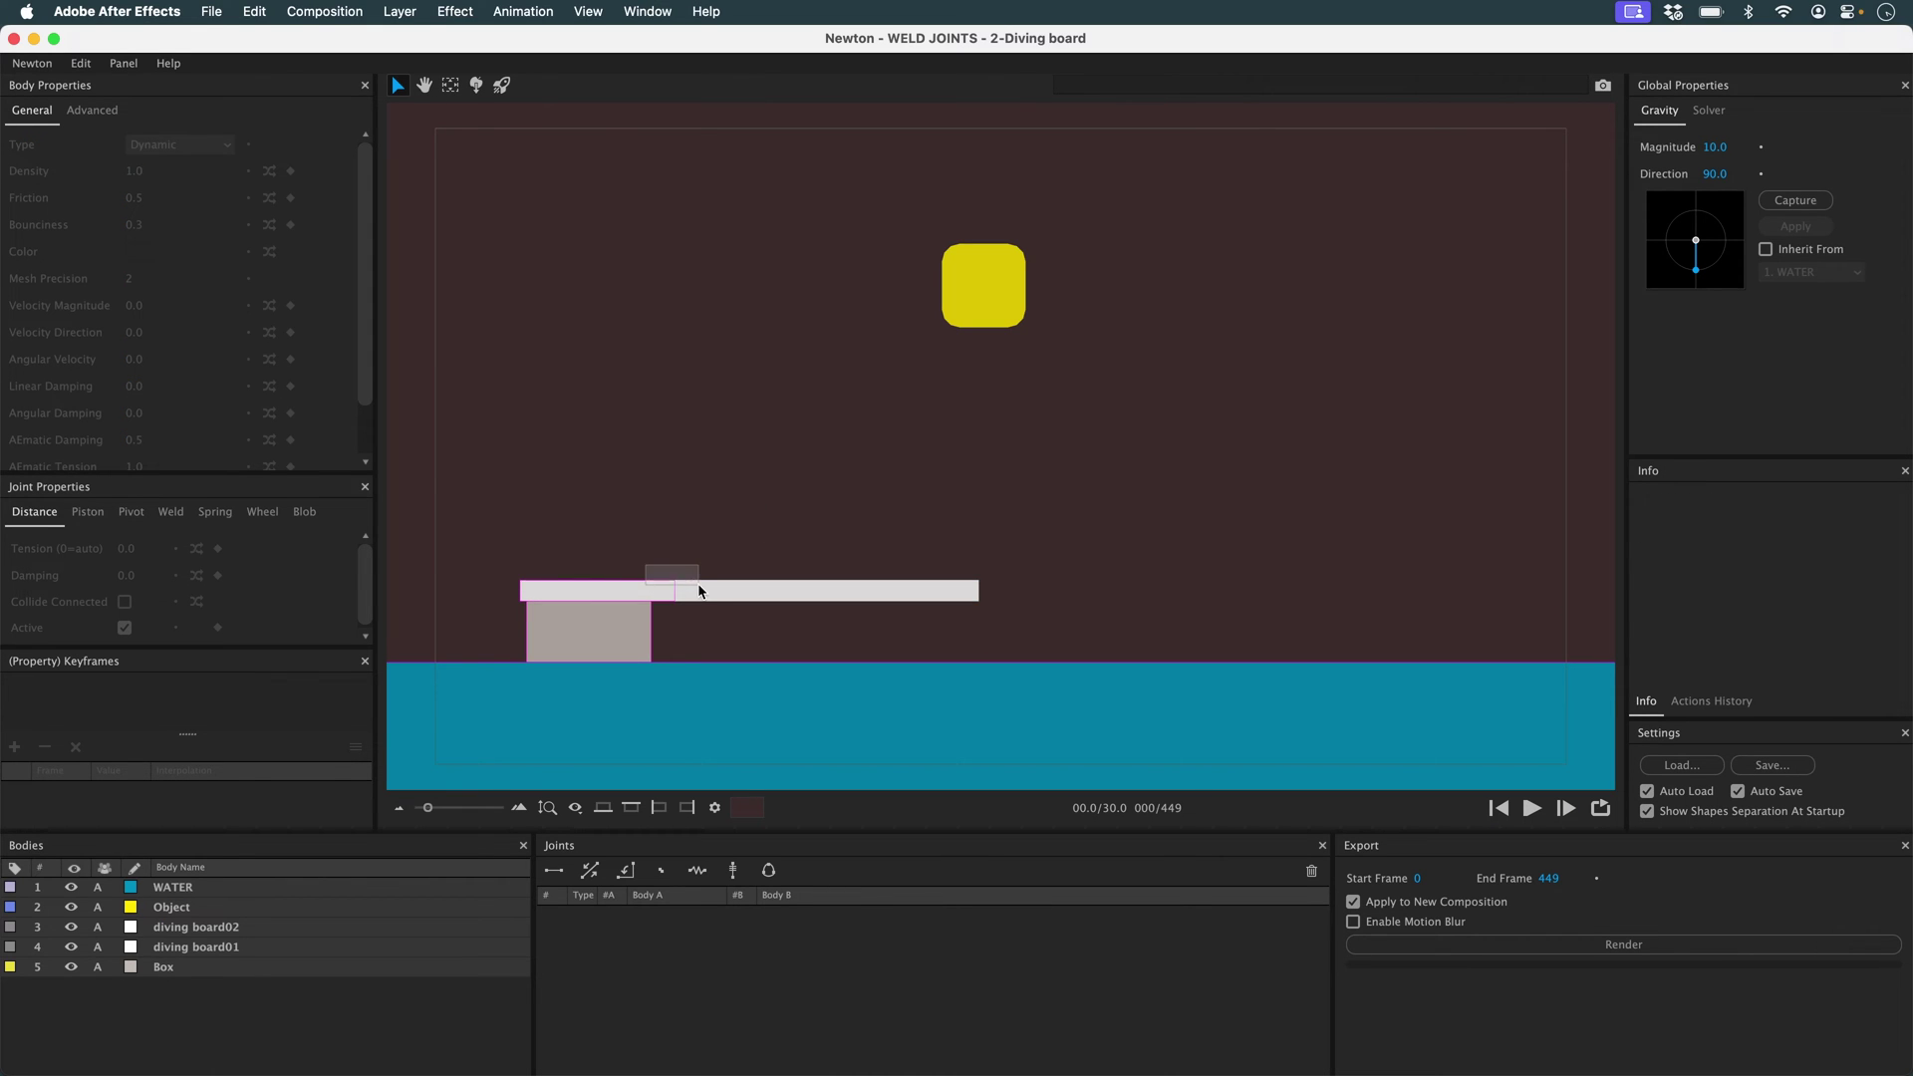
Add a weld joint between the two diving board pieces and reposition its anchor.
left_click_drag(643, 565, 706, 599)
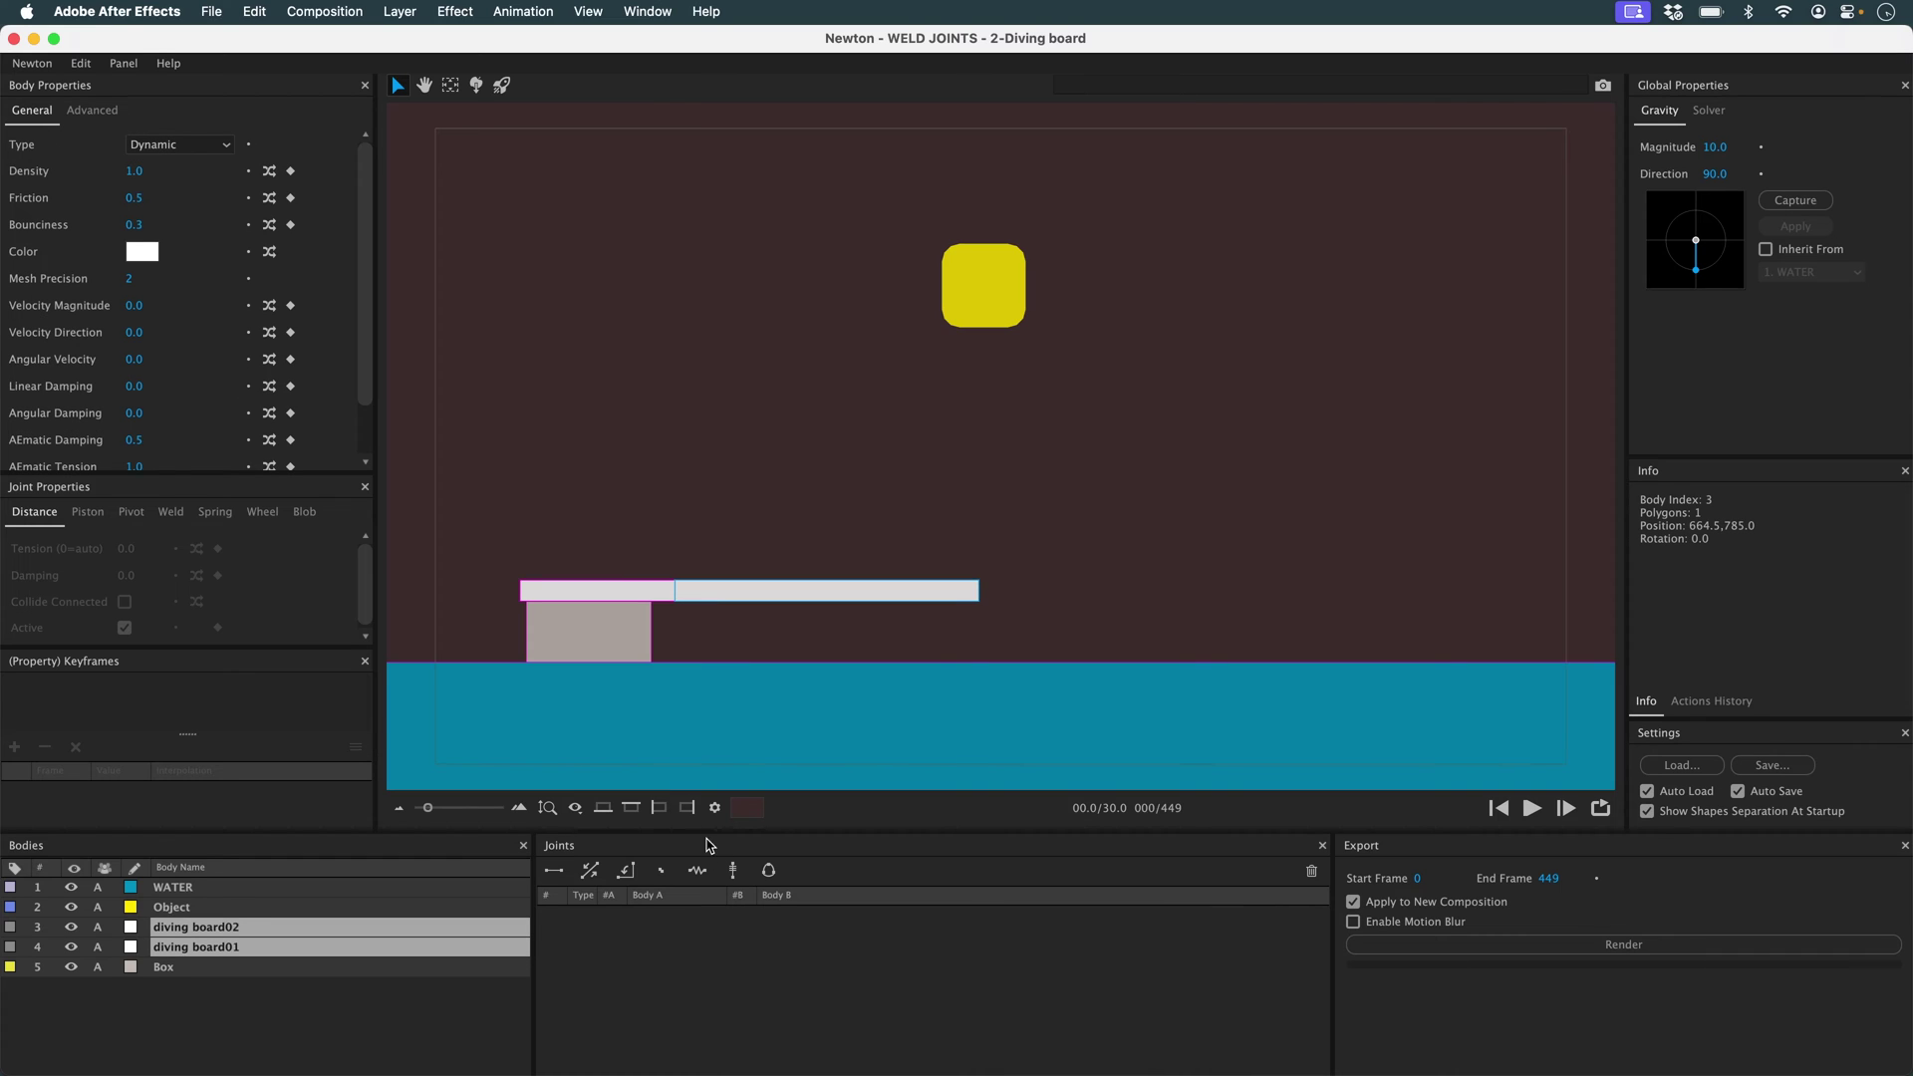
left_click(663, 872)
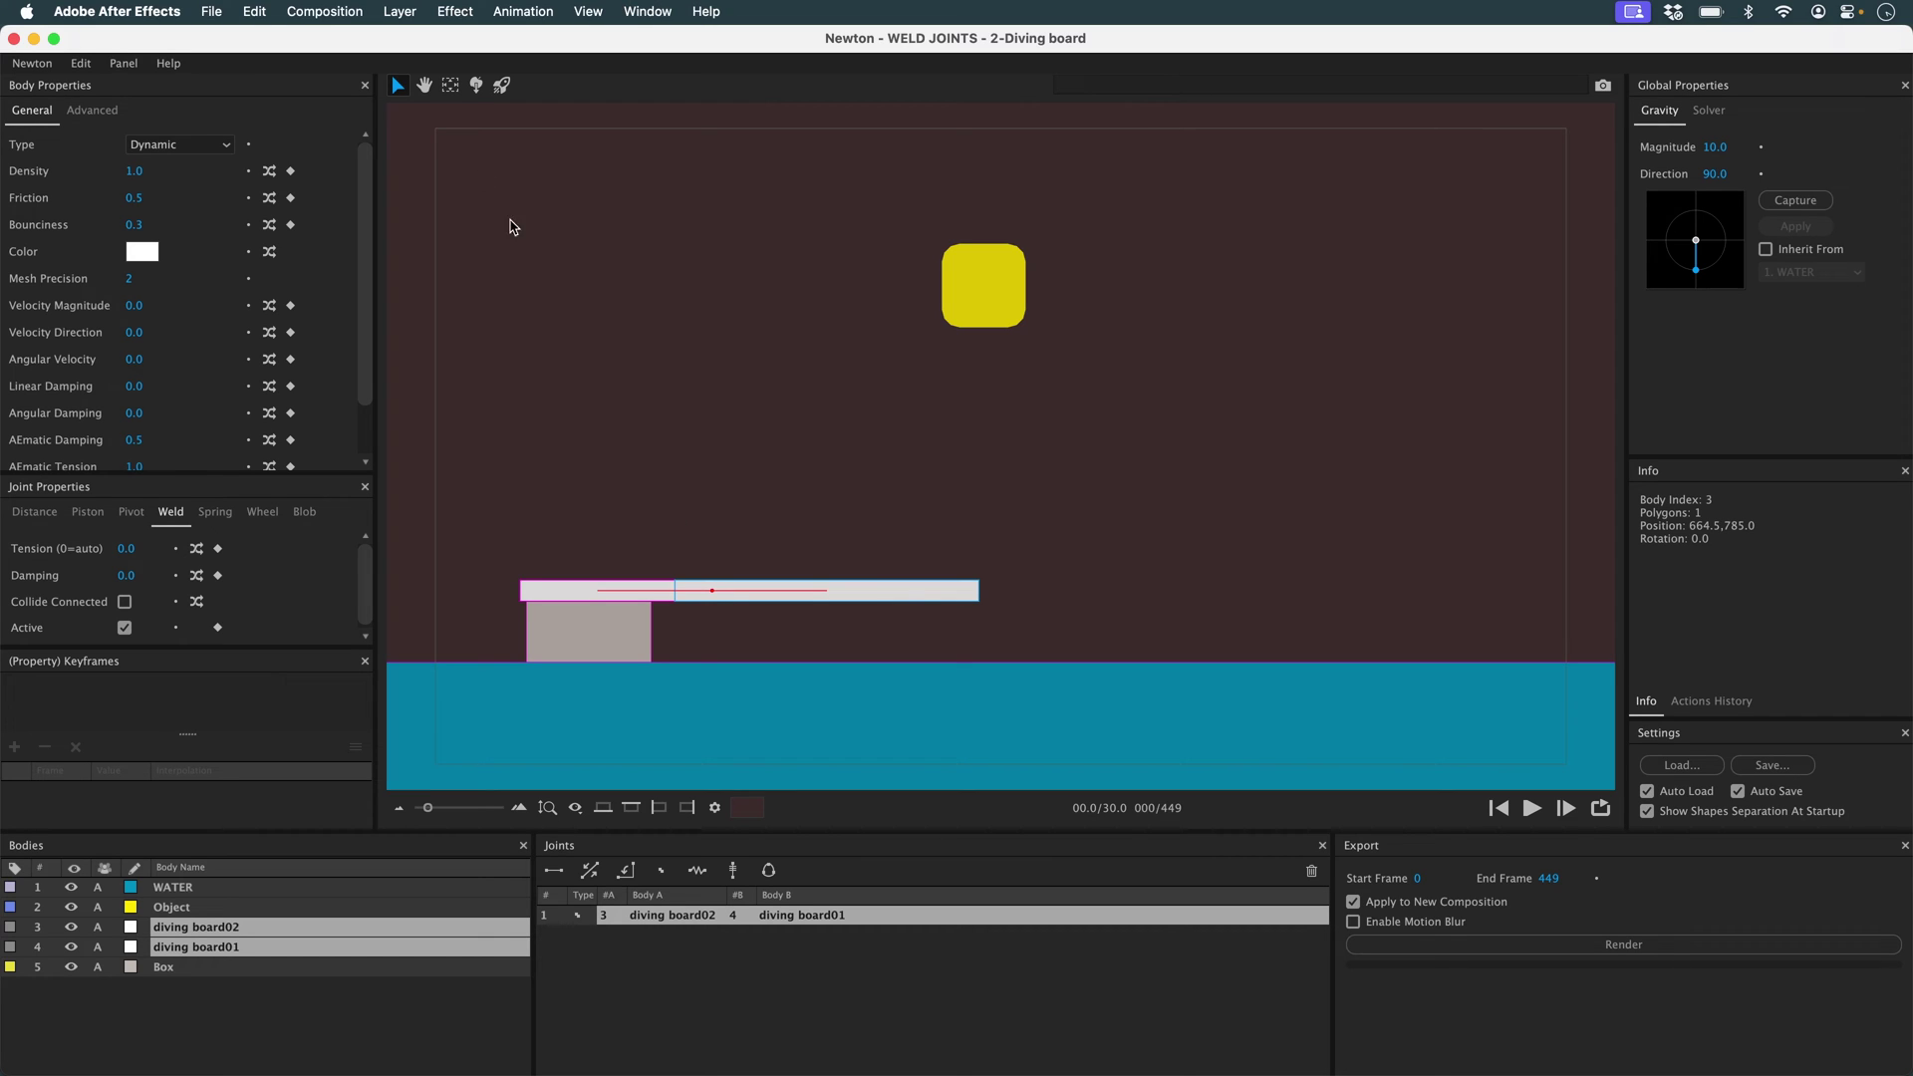
left_click(452, 85)
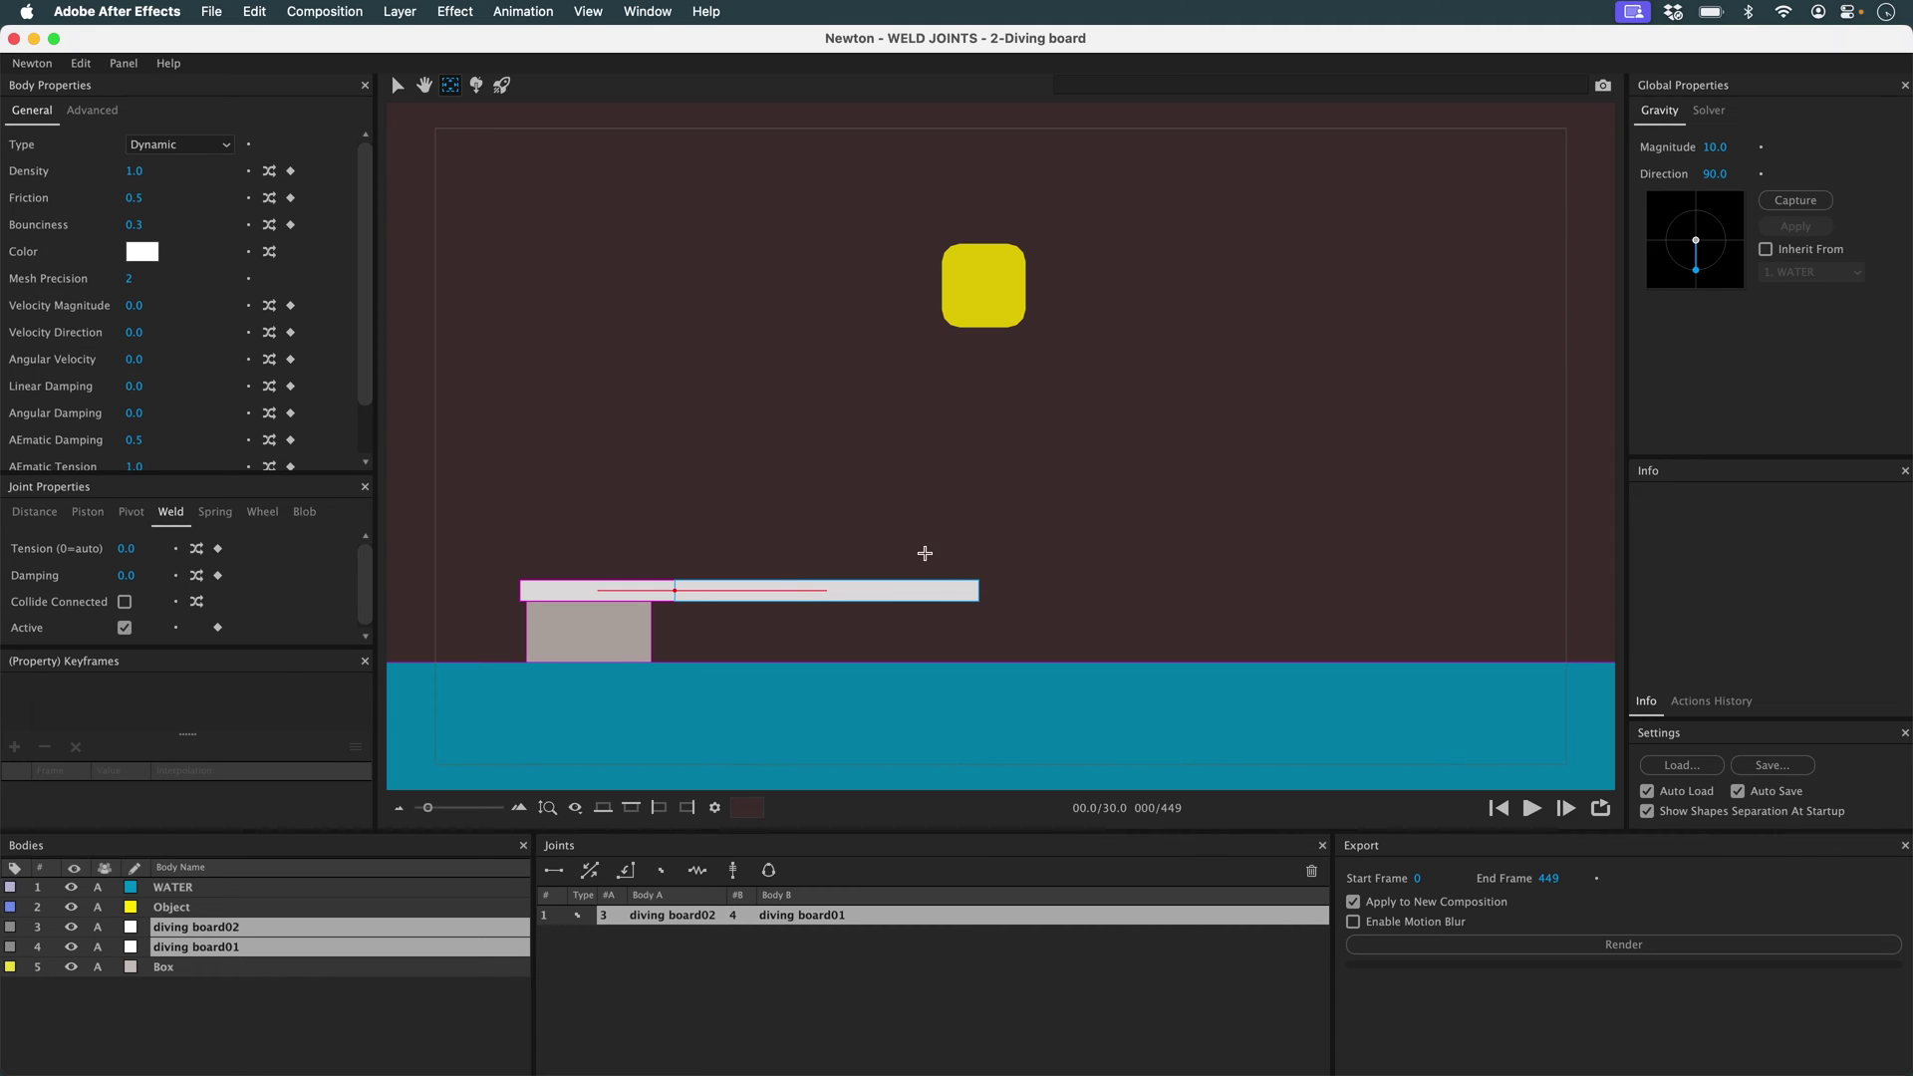
Move the yellow block up-left, set gravity to 20 and solver sub-steps to 5.
left_click(1019, 521)
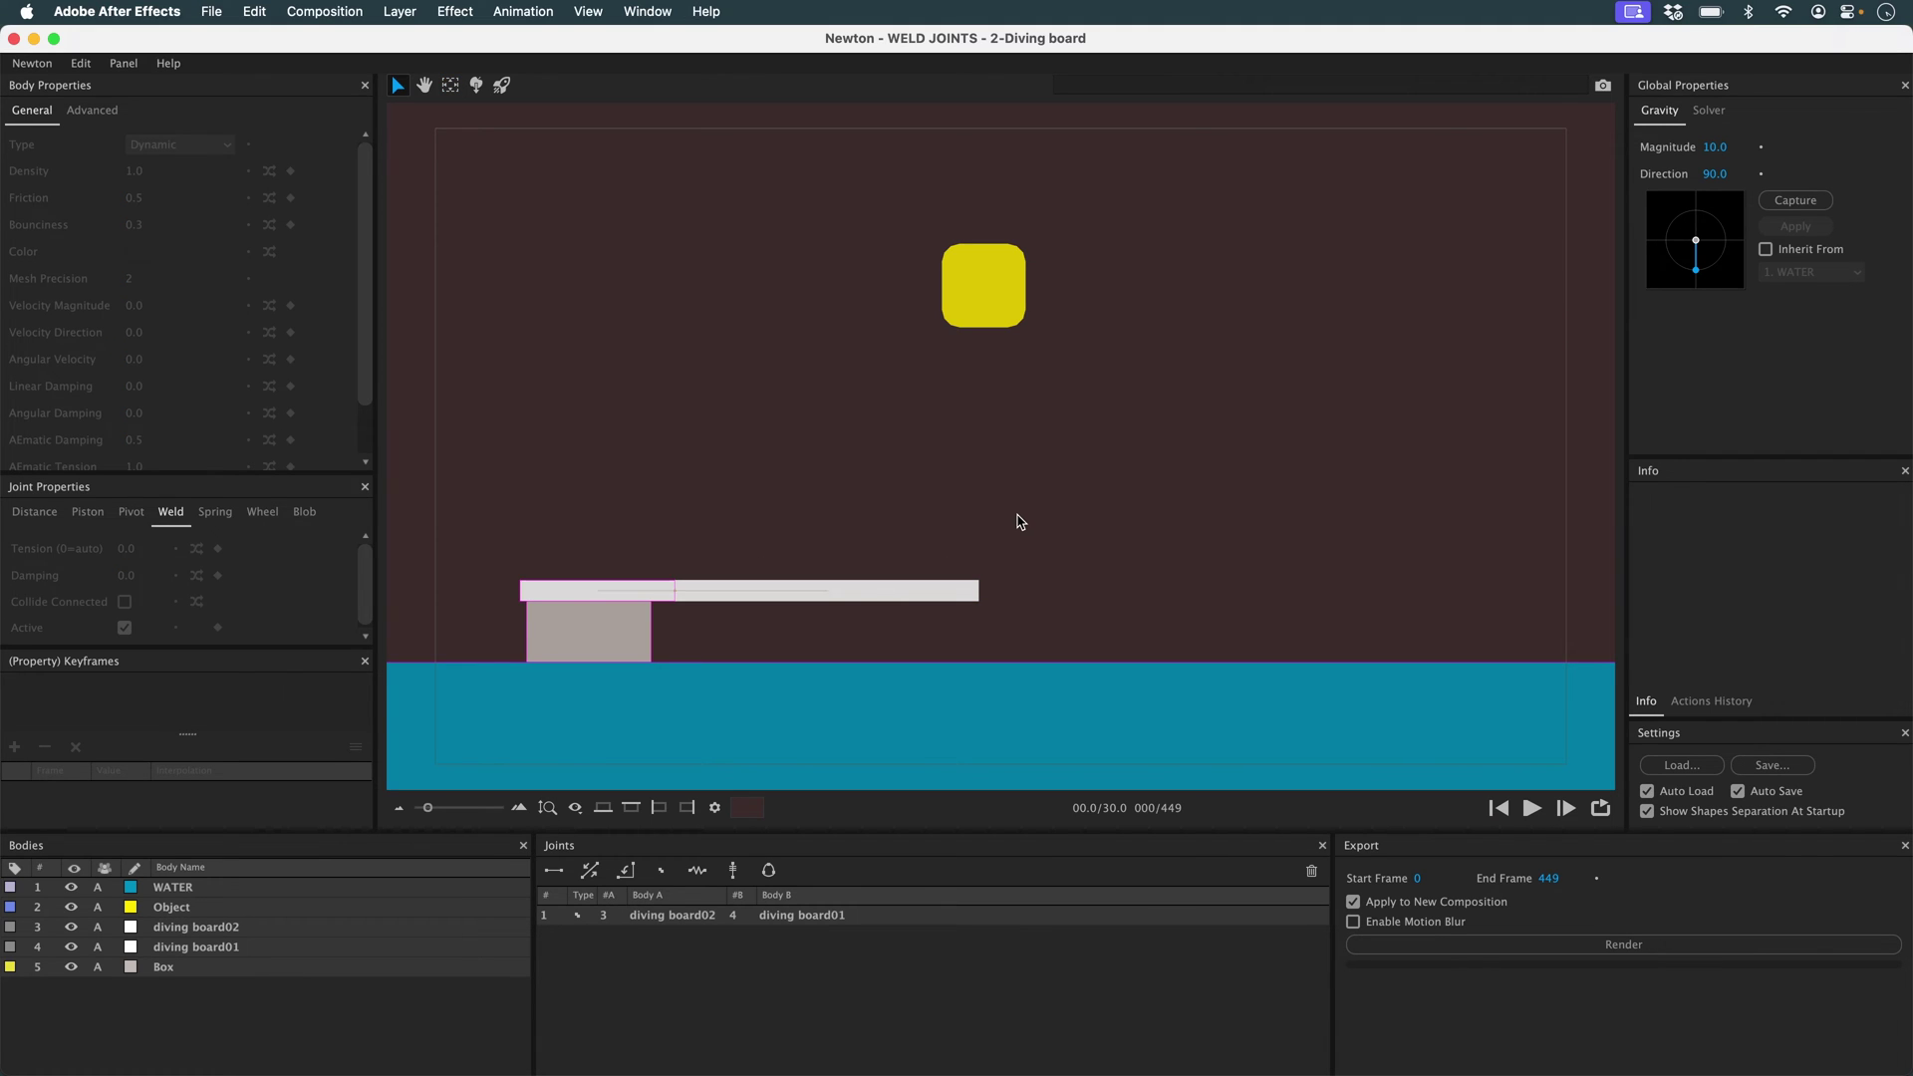
left_click_drag(974, 322, 932, 304)
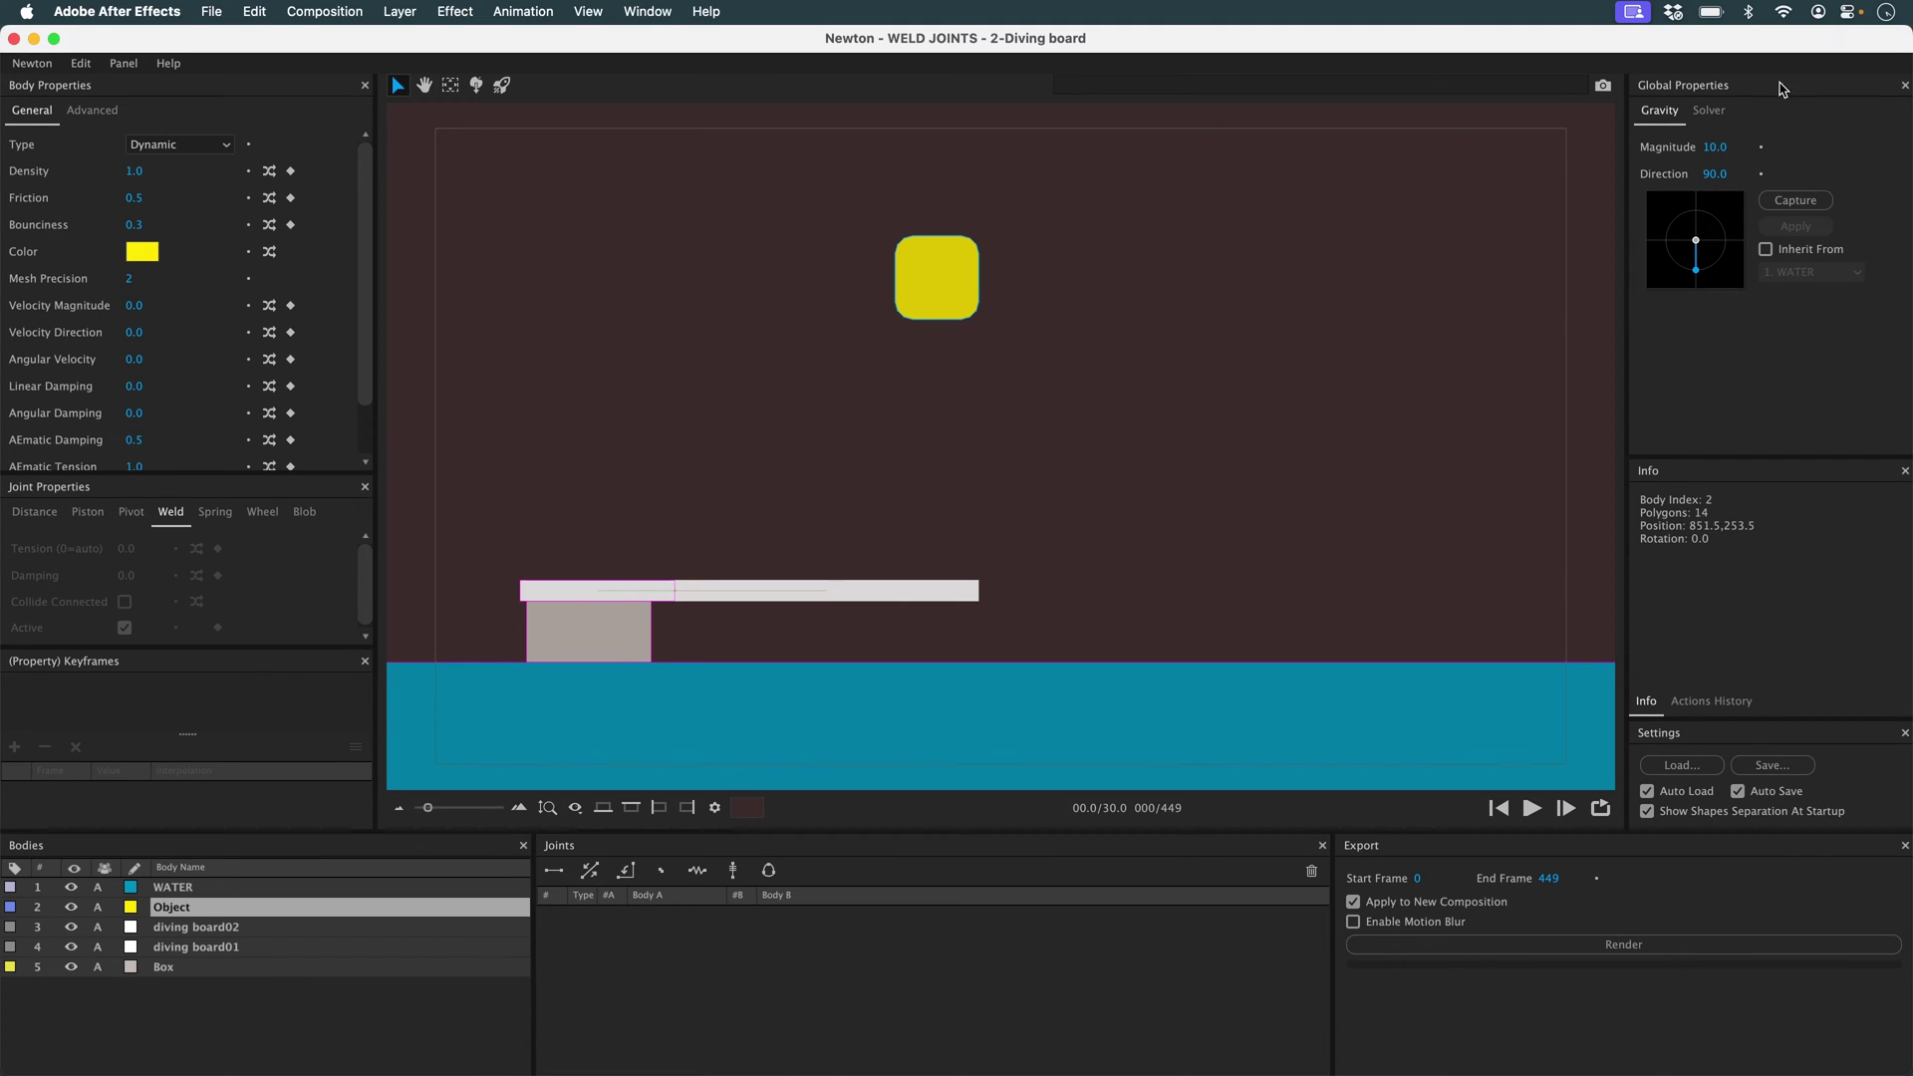
type("20")
key("Return")
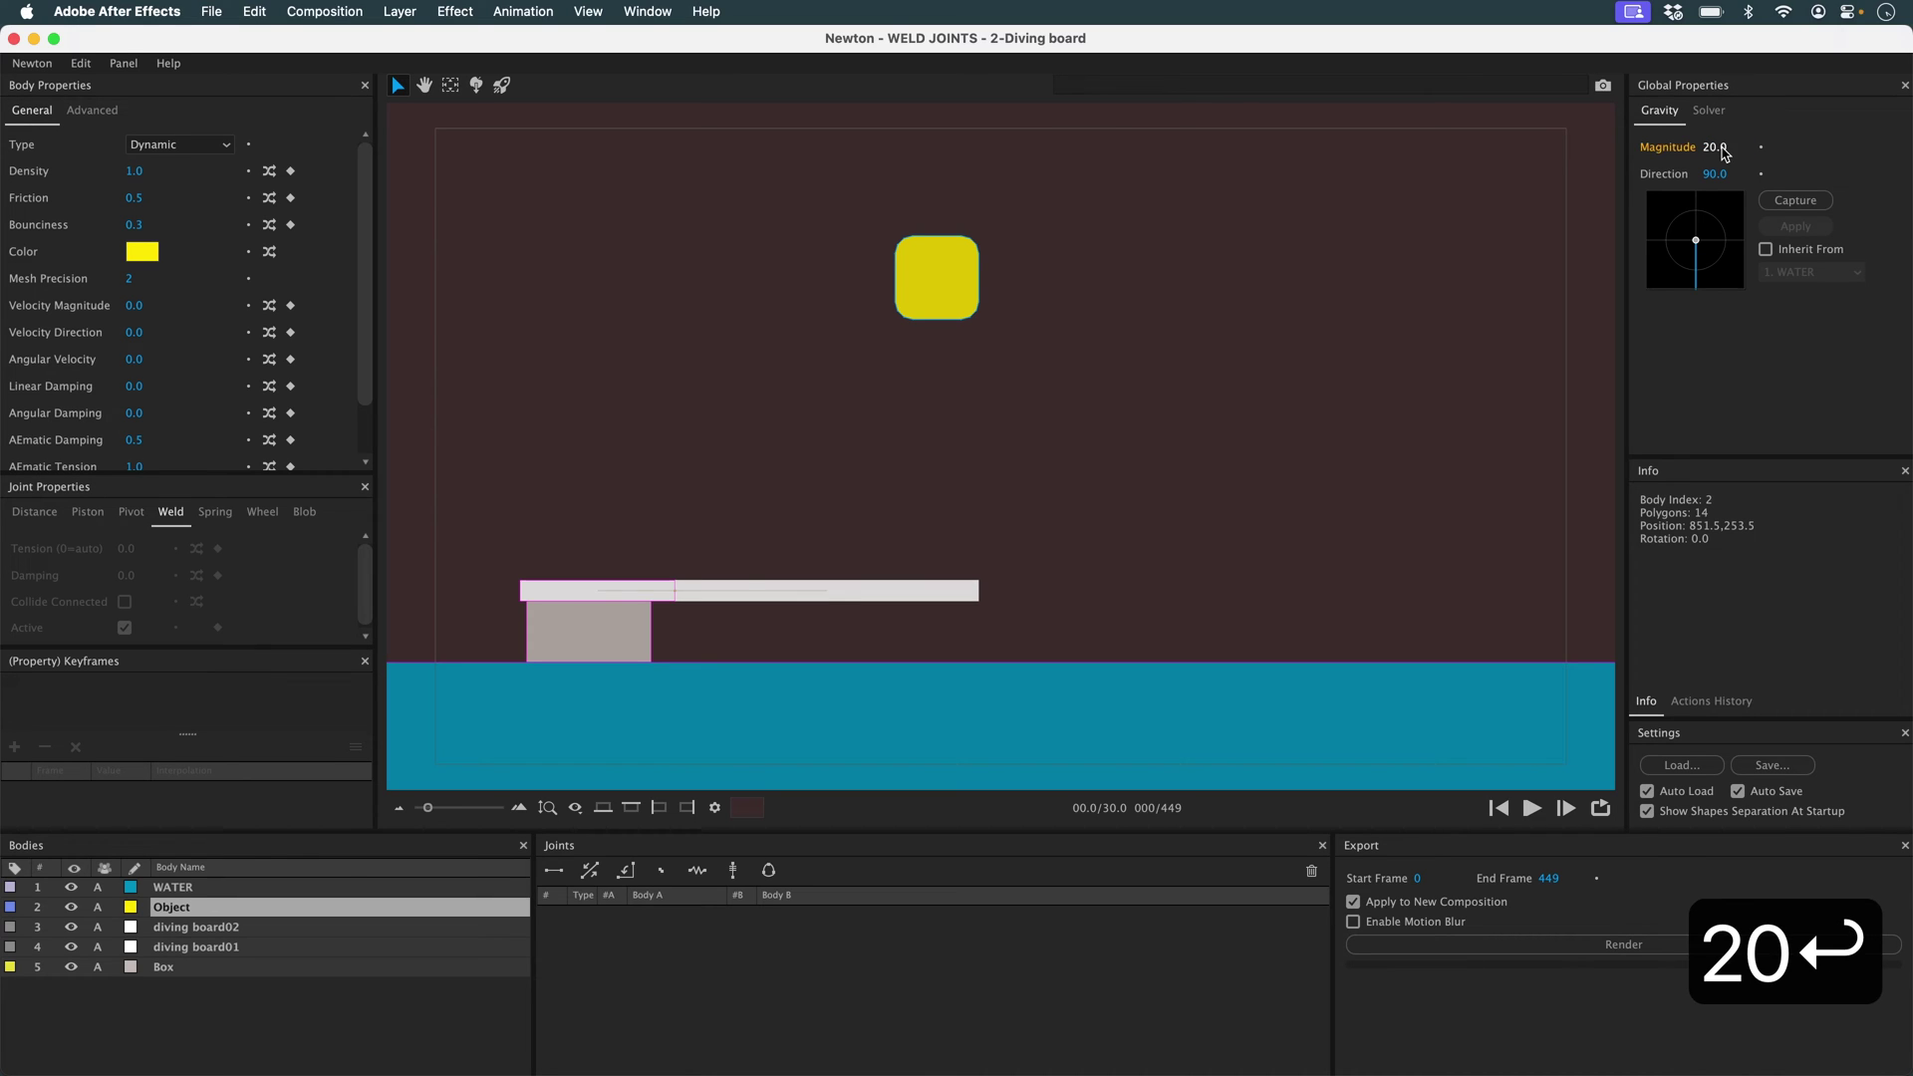
left_click(1709, 111)
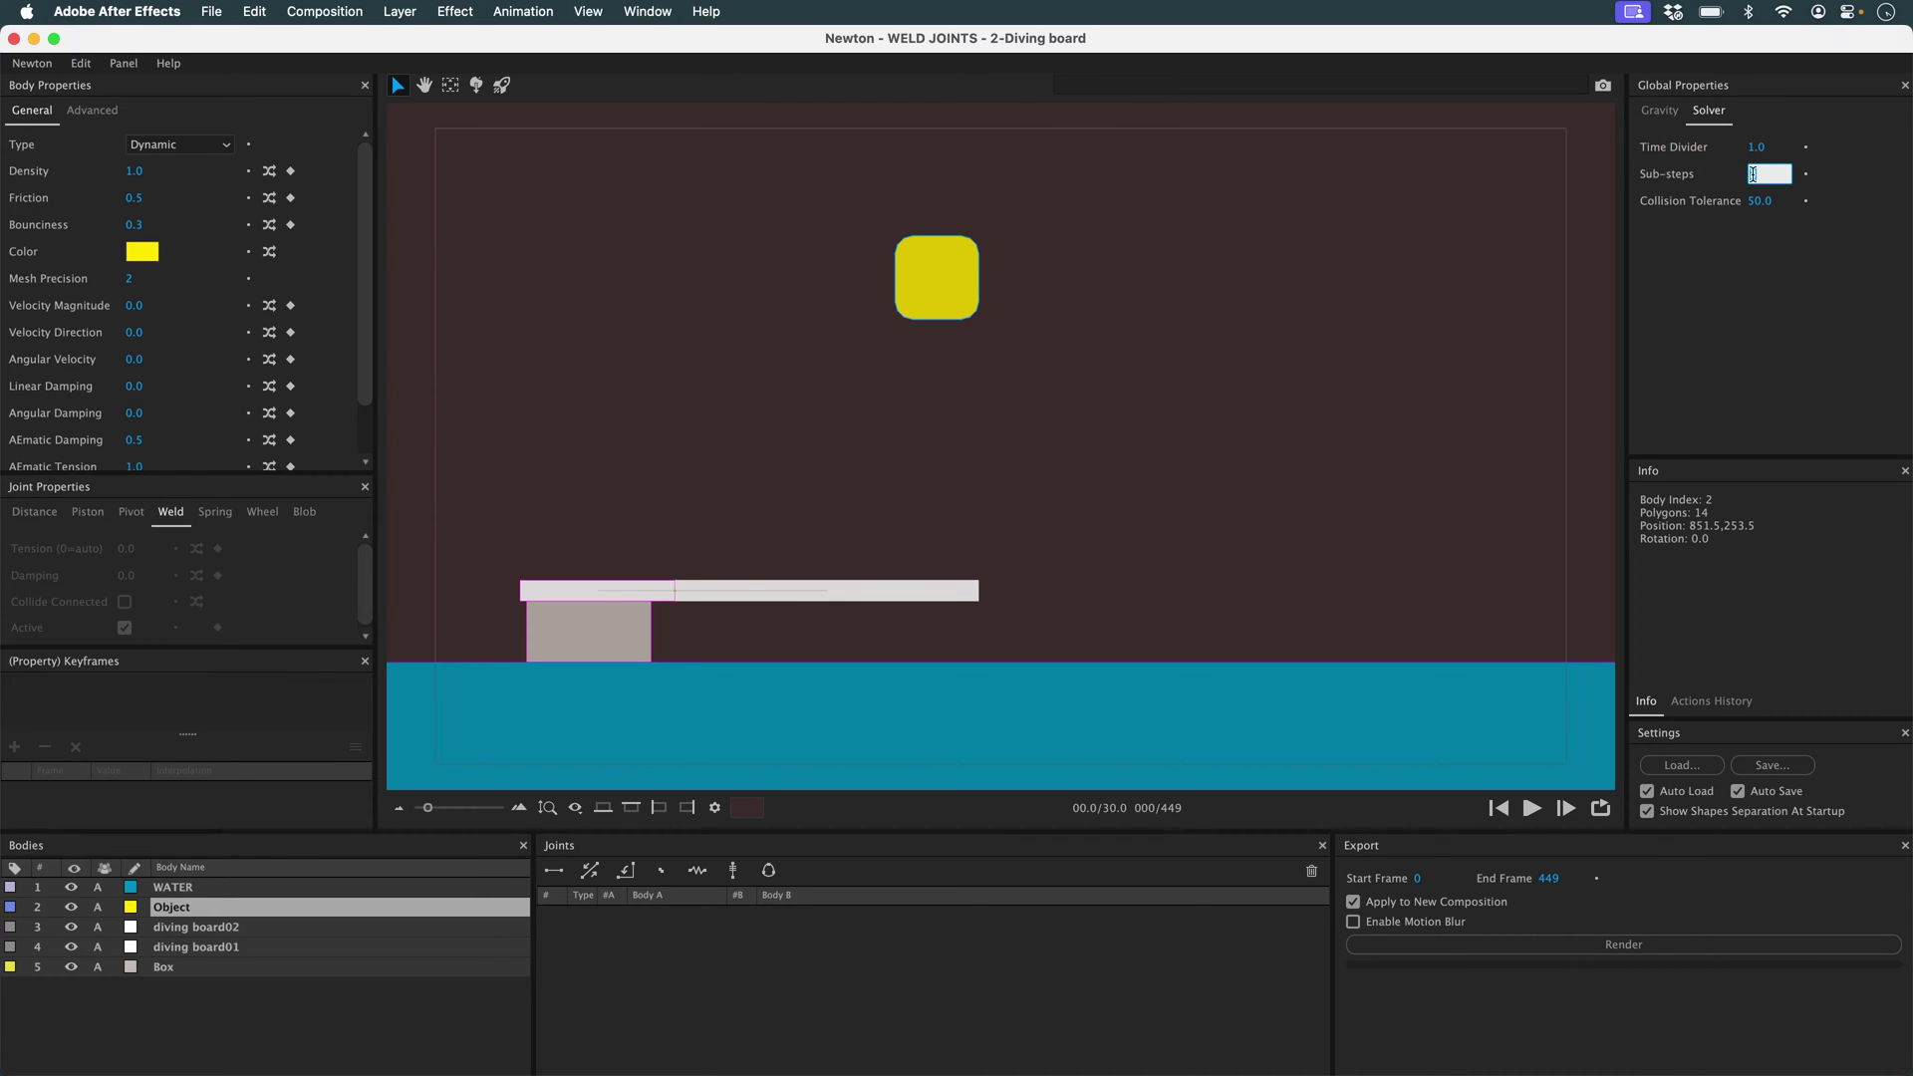
type("5")
key("Return")
Play the box dropping onto the diving board, then rewind.
left_click(1381, 450)
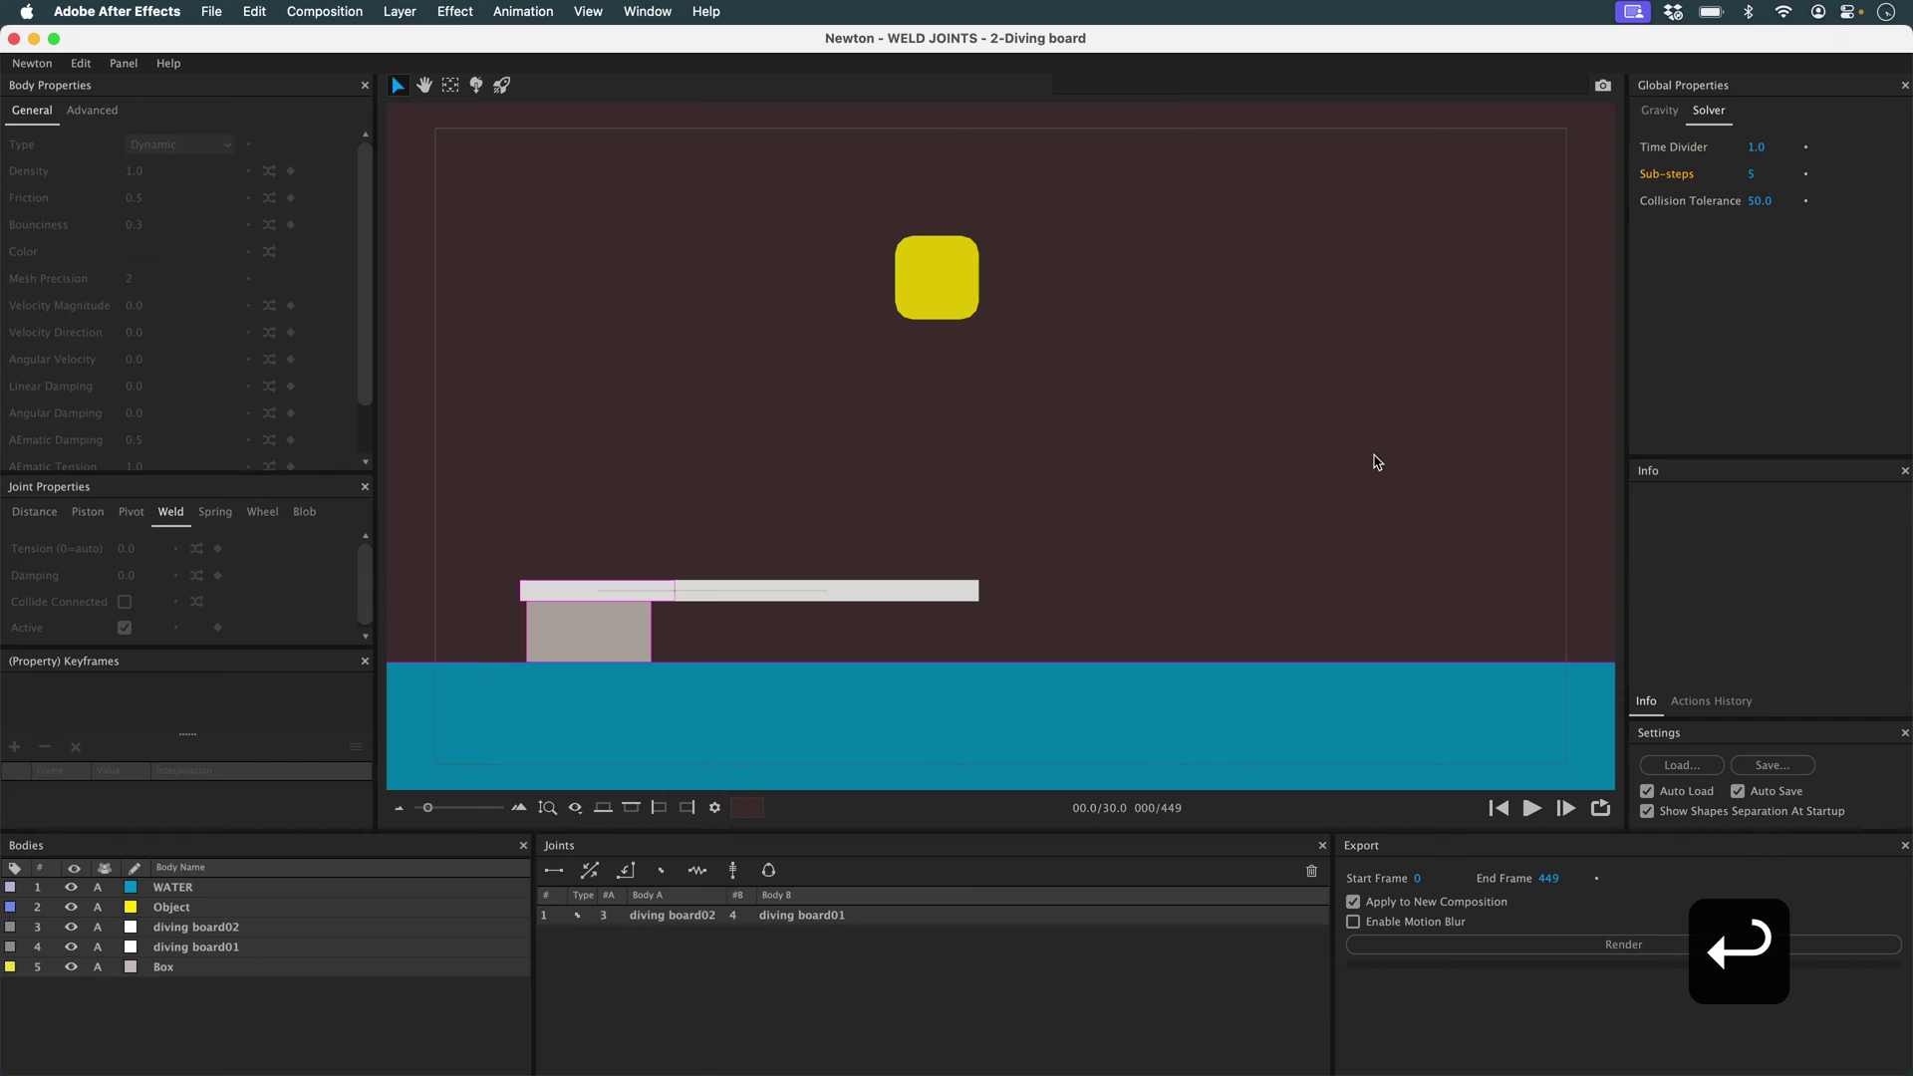
left_click(1532, 809)
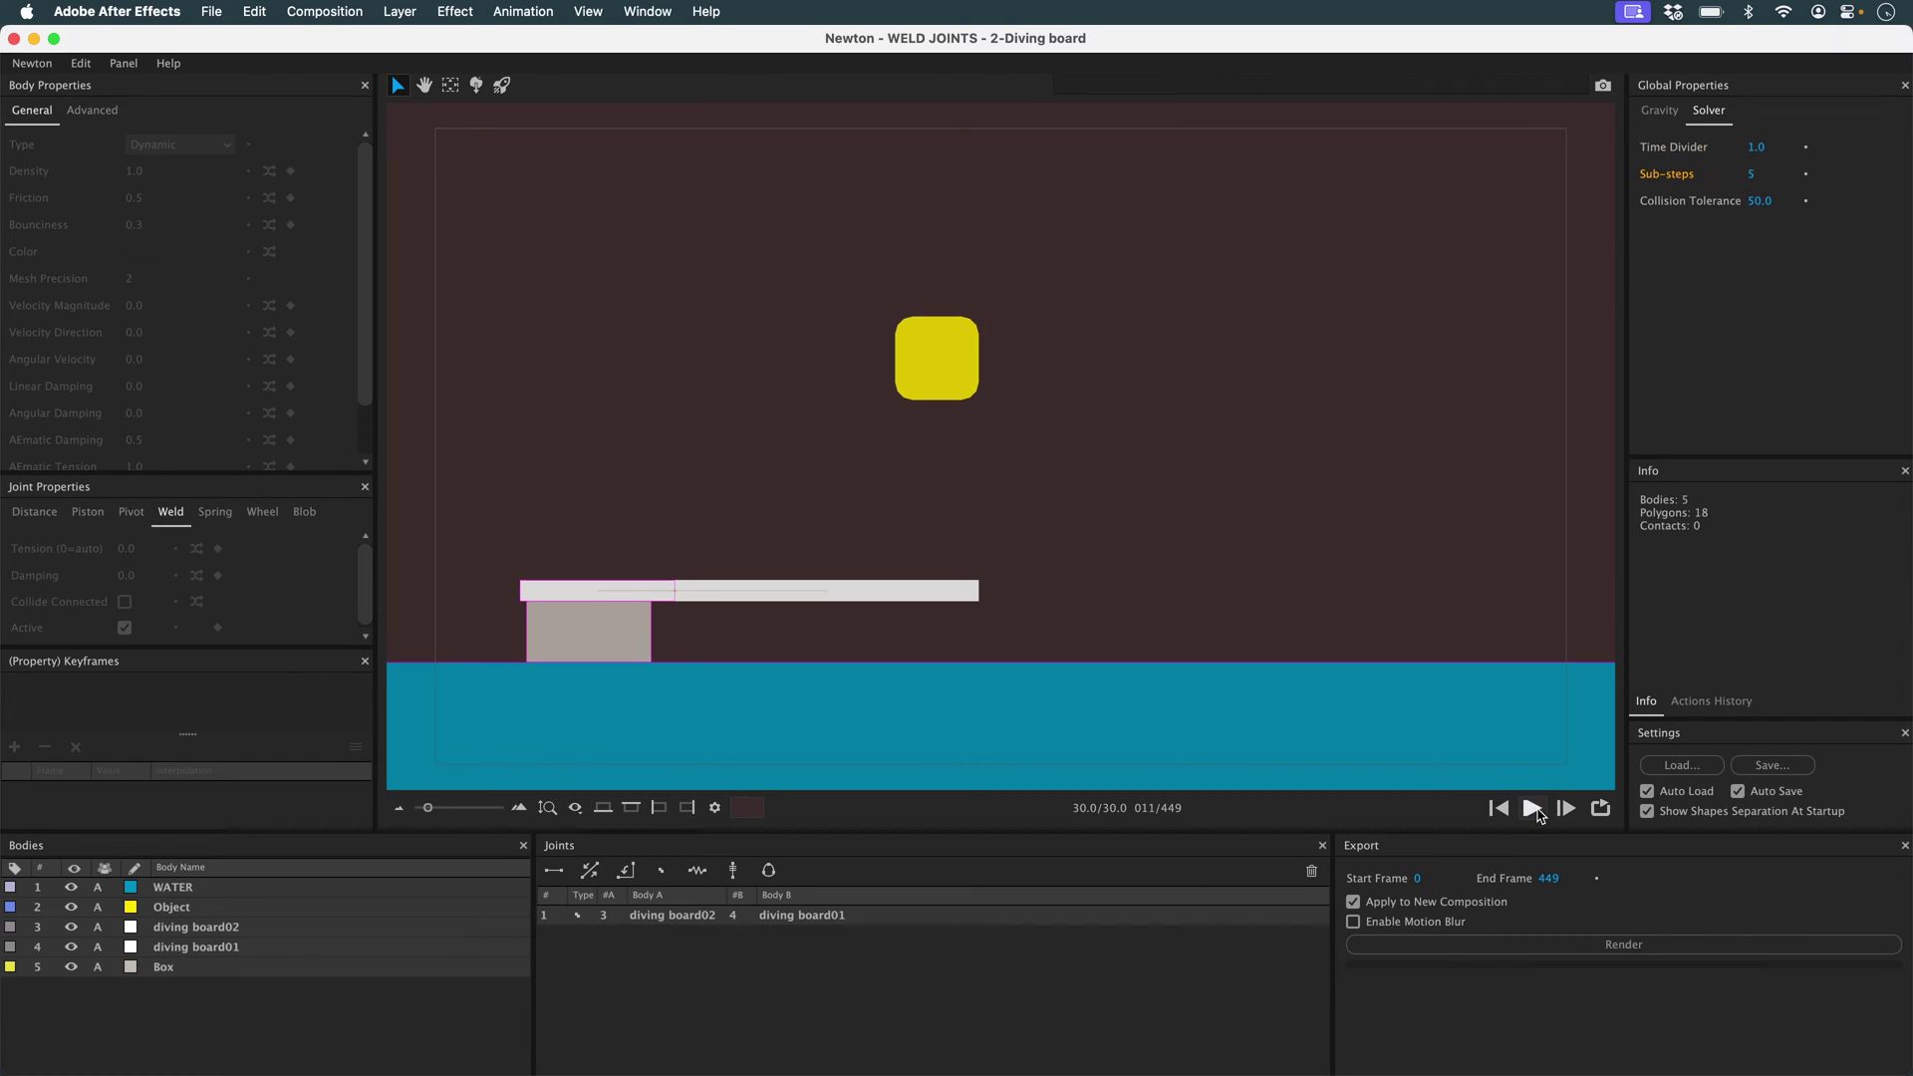
left_click(1500, 808)
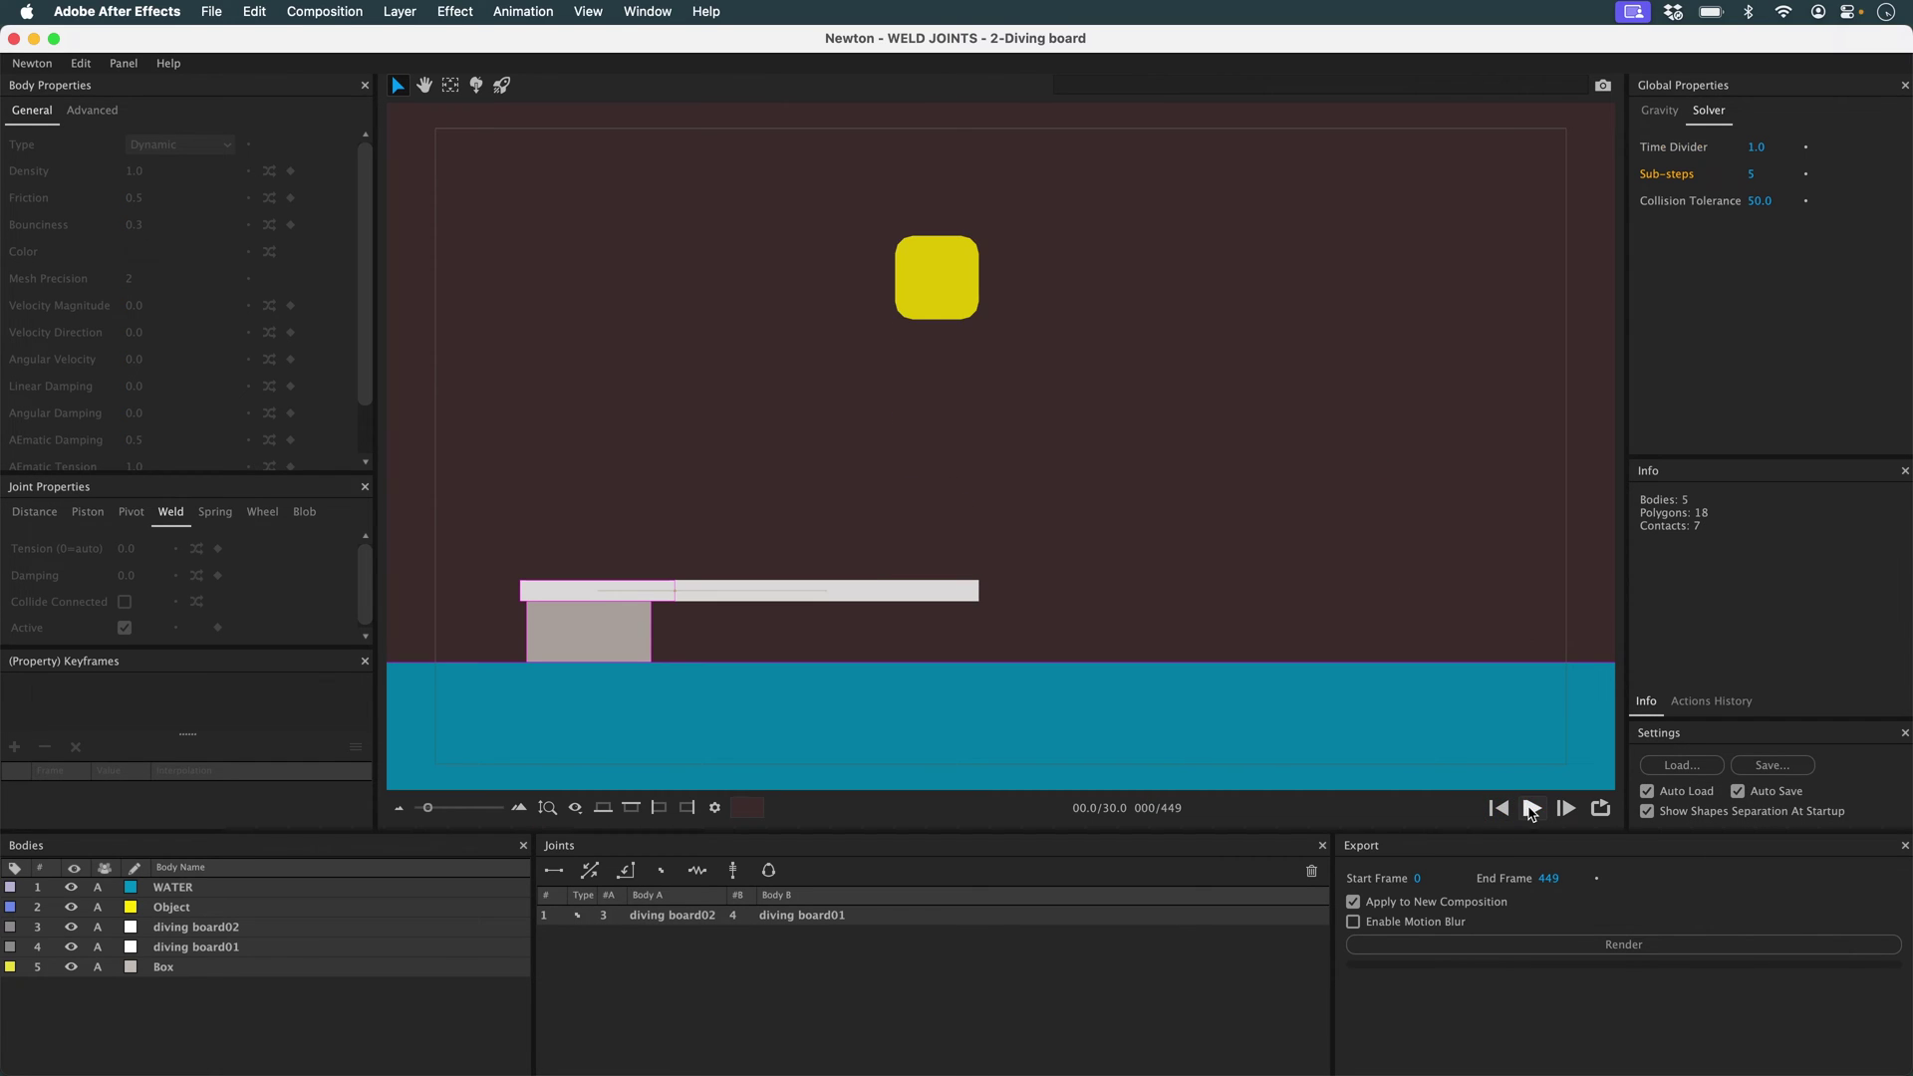
left_click(1498, 809)
Select the diving-board weld joint and replay the simulation from the first frame.
left_click(704, 919)
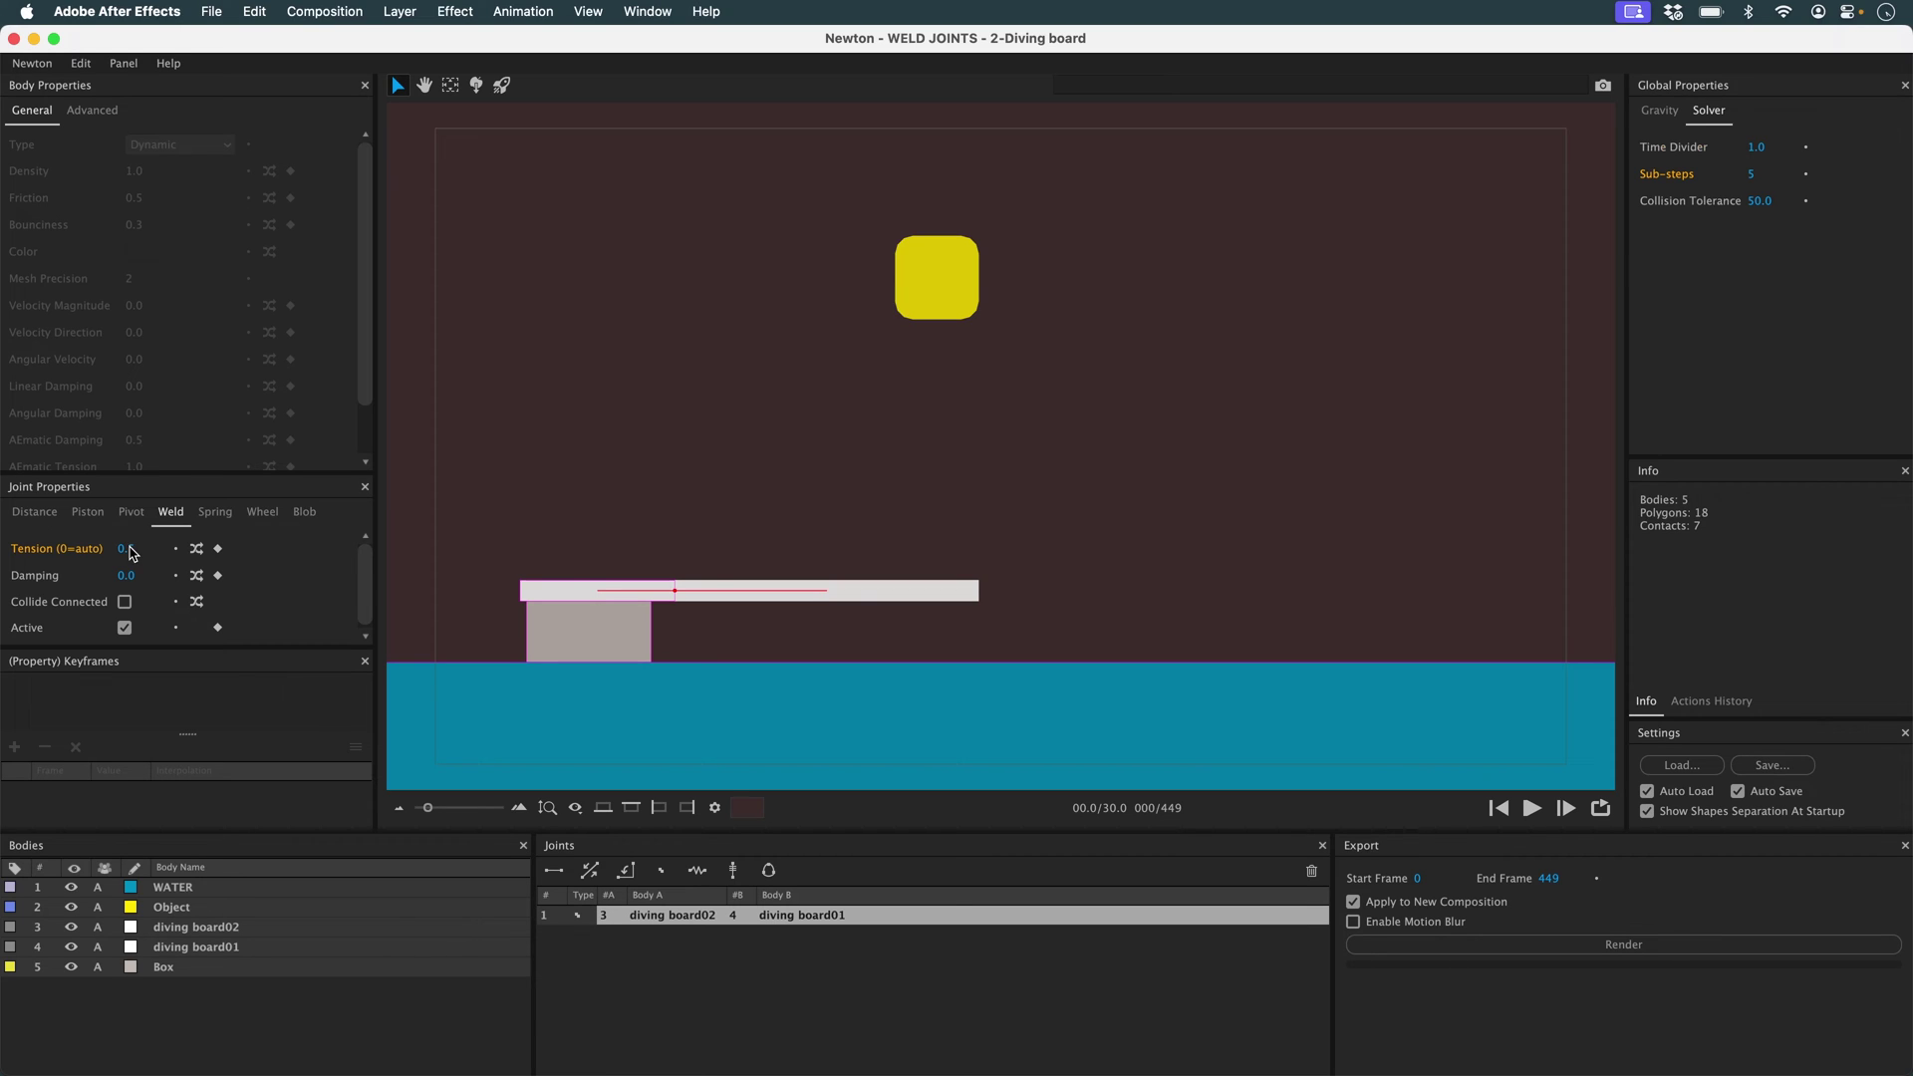
key("KP_0")
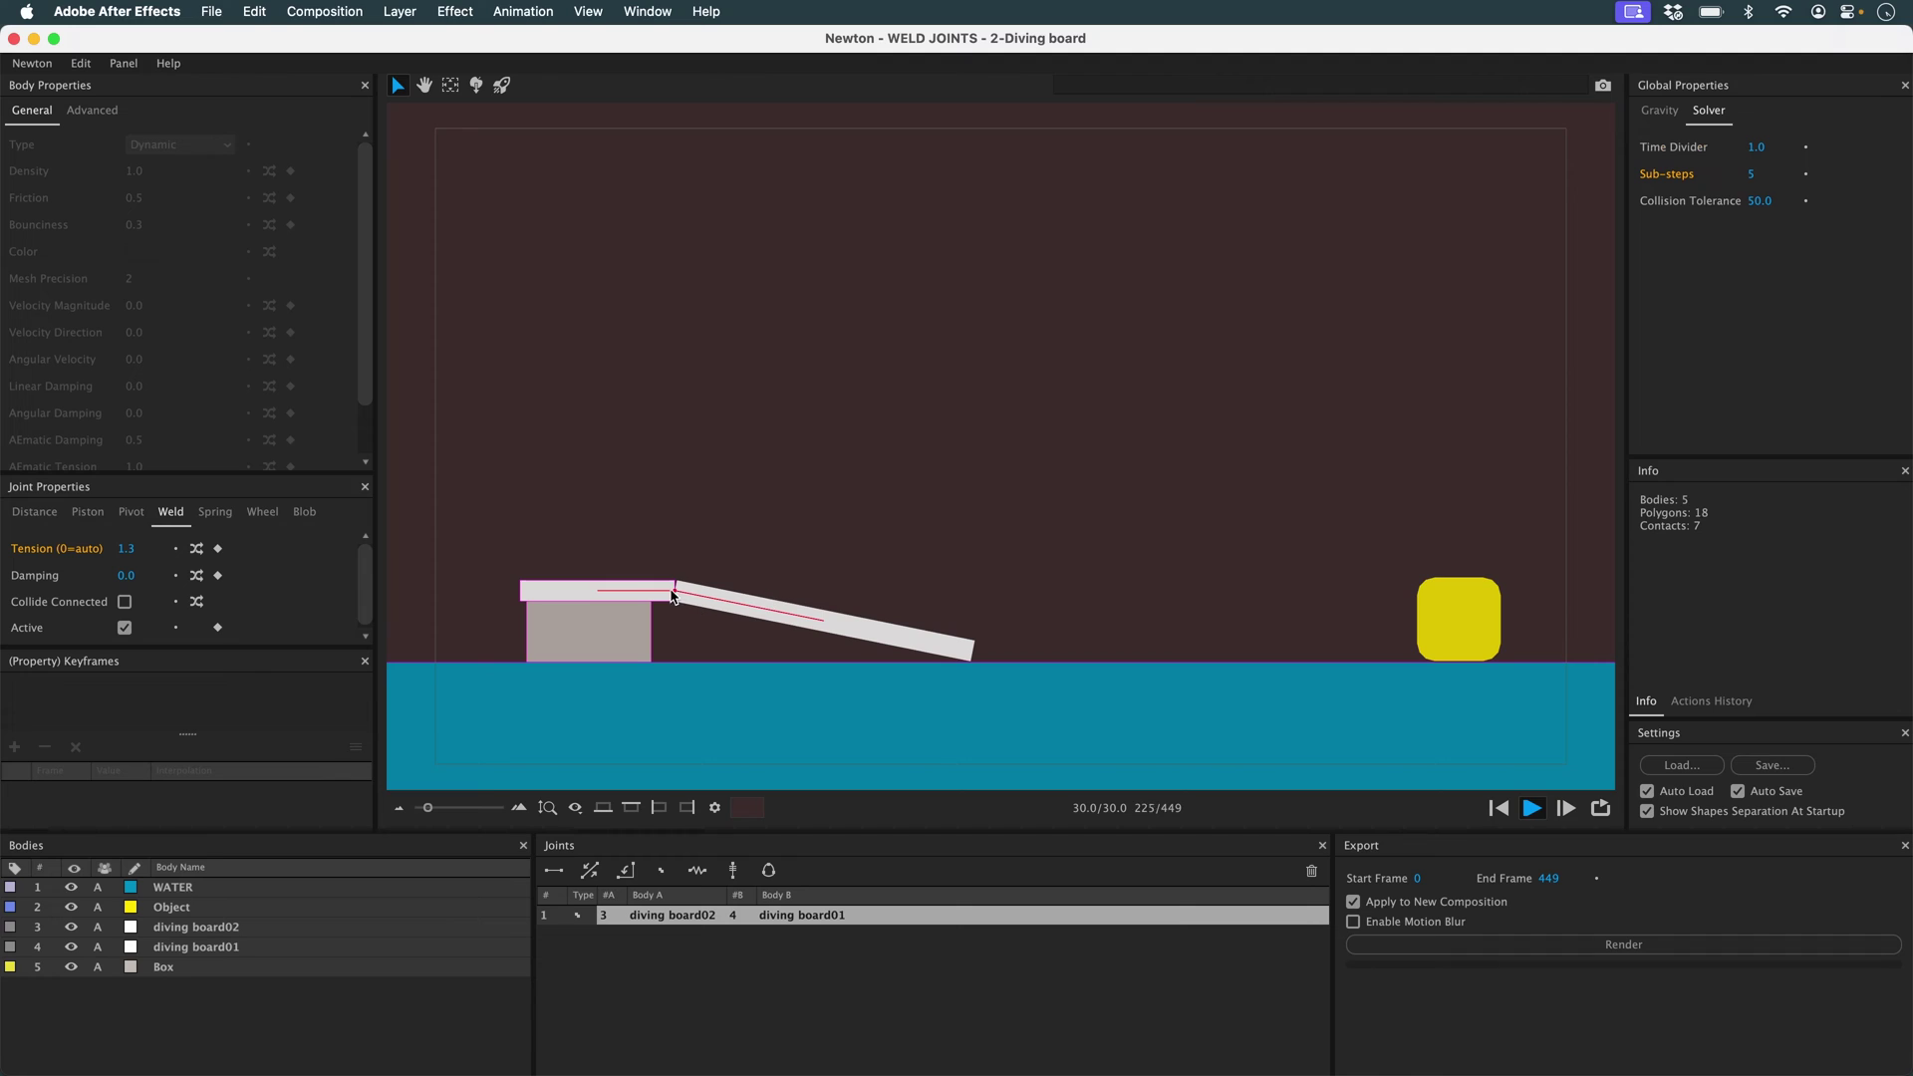
left_click(1498, 808)
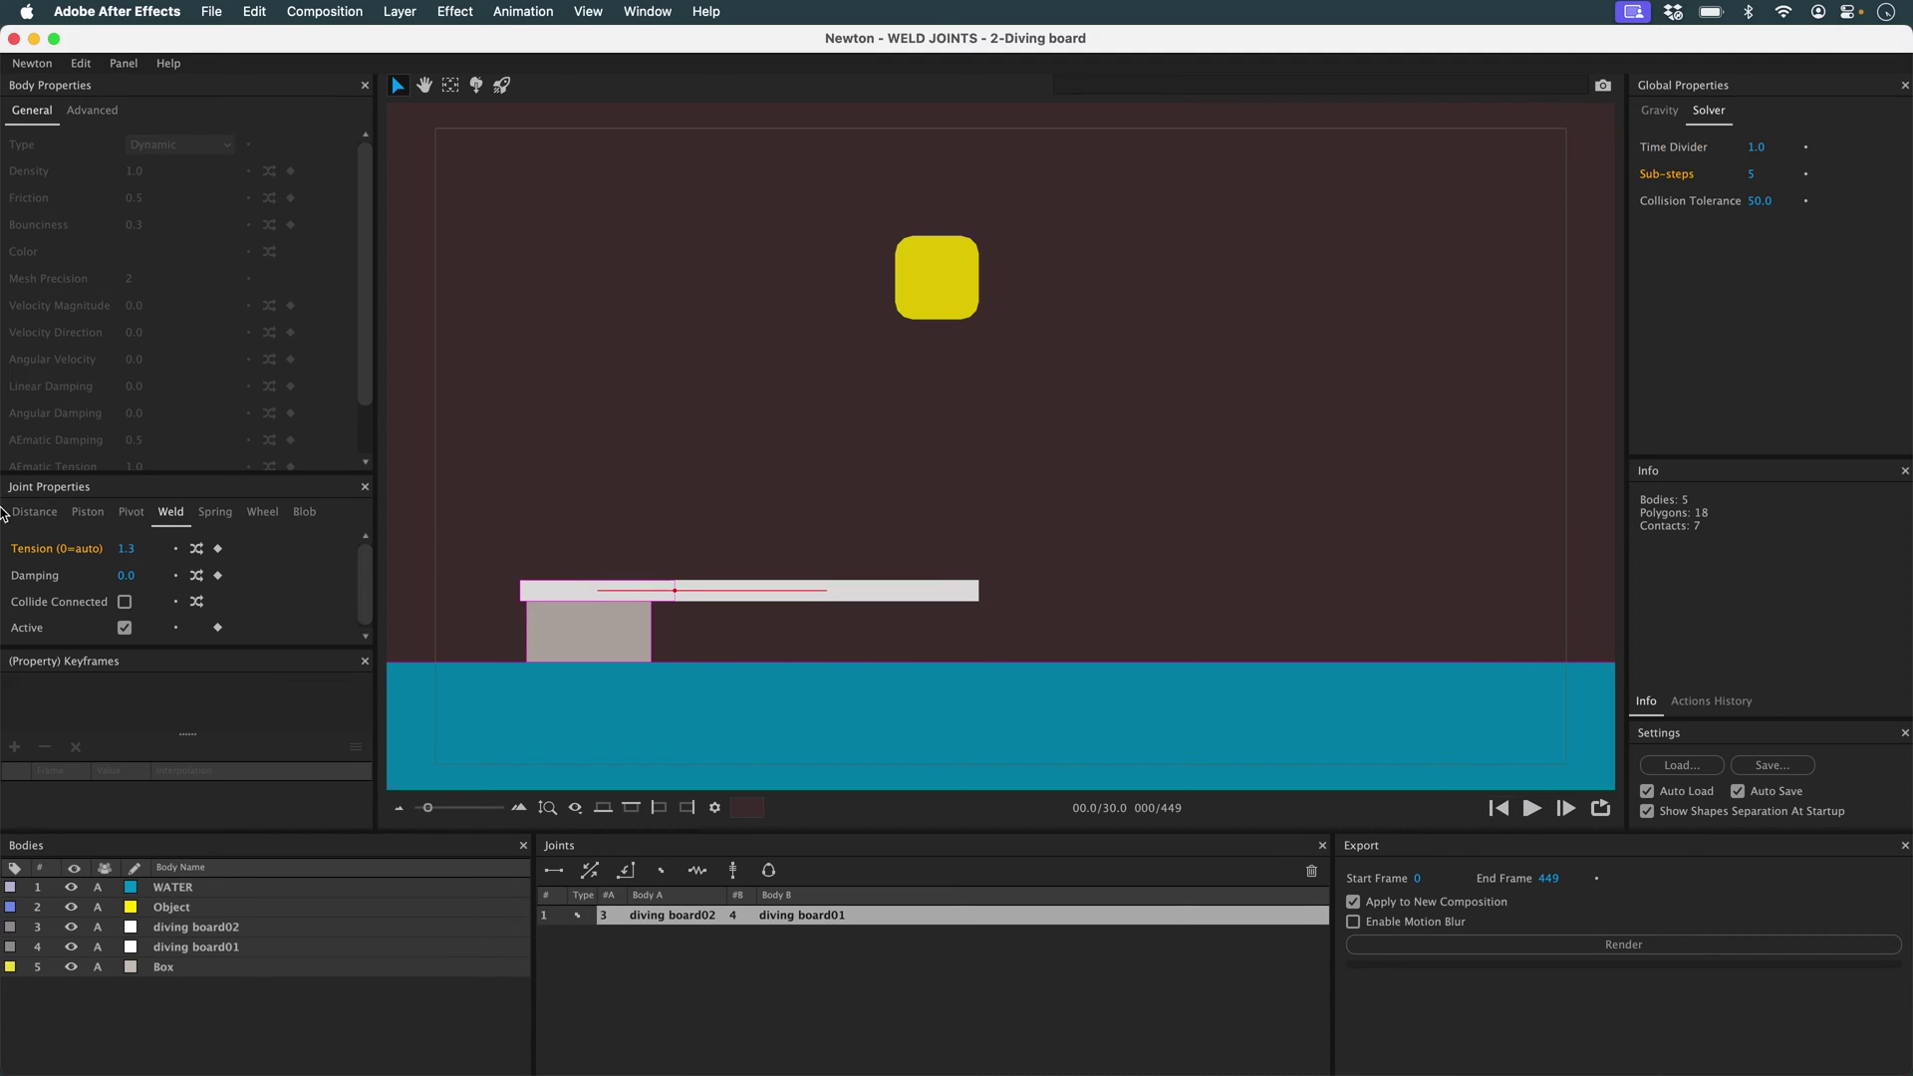
key("KP_0")
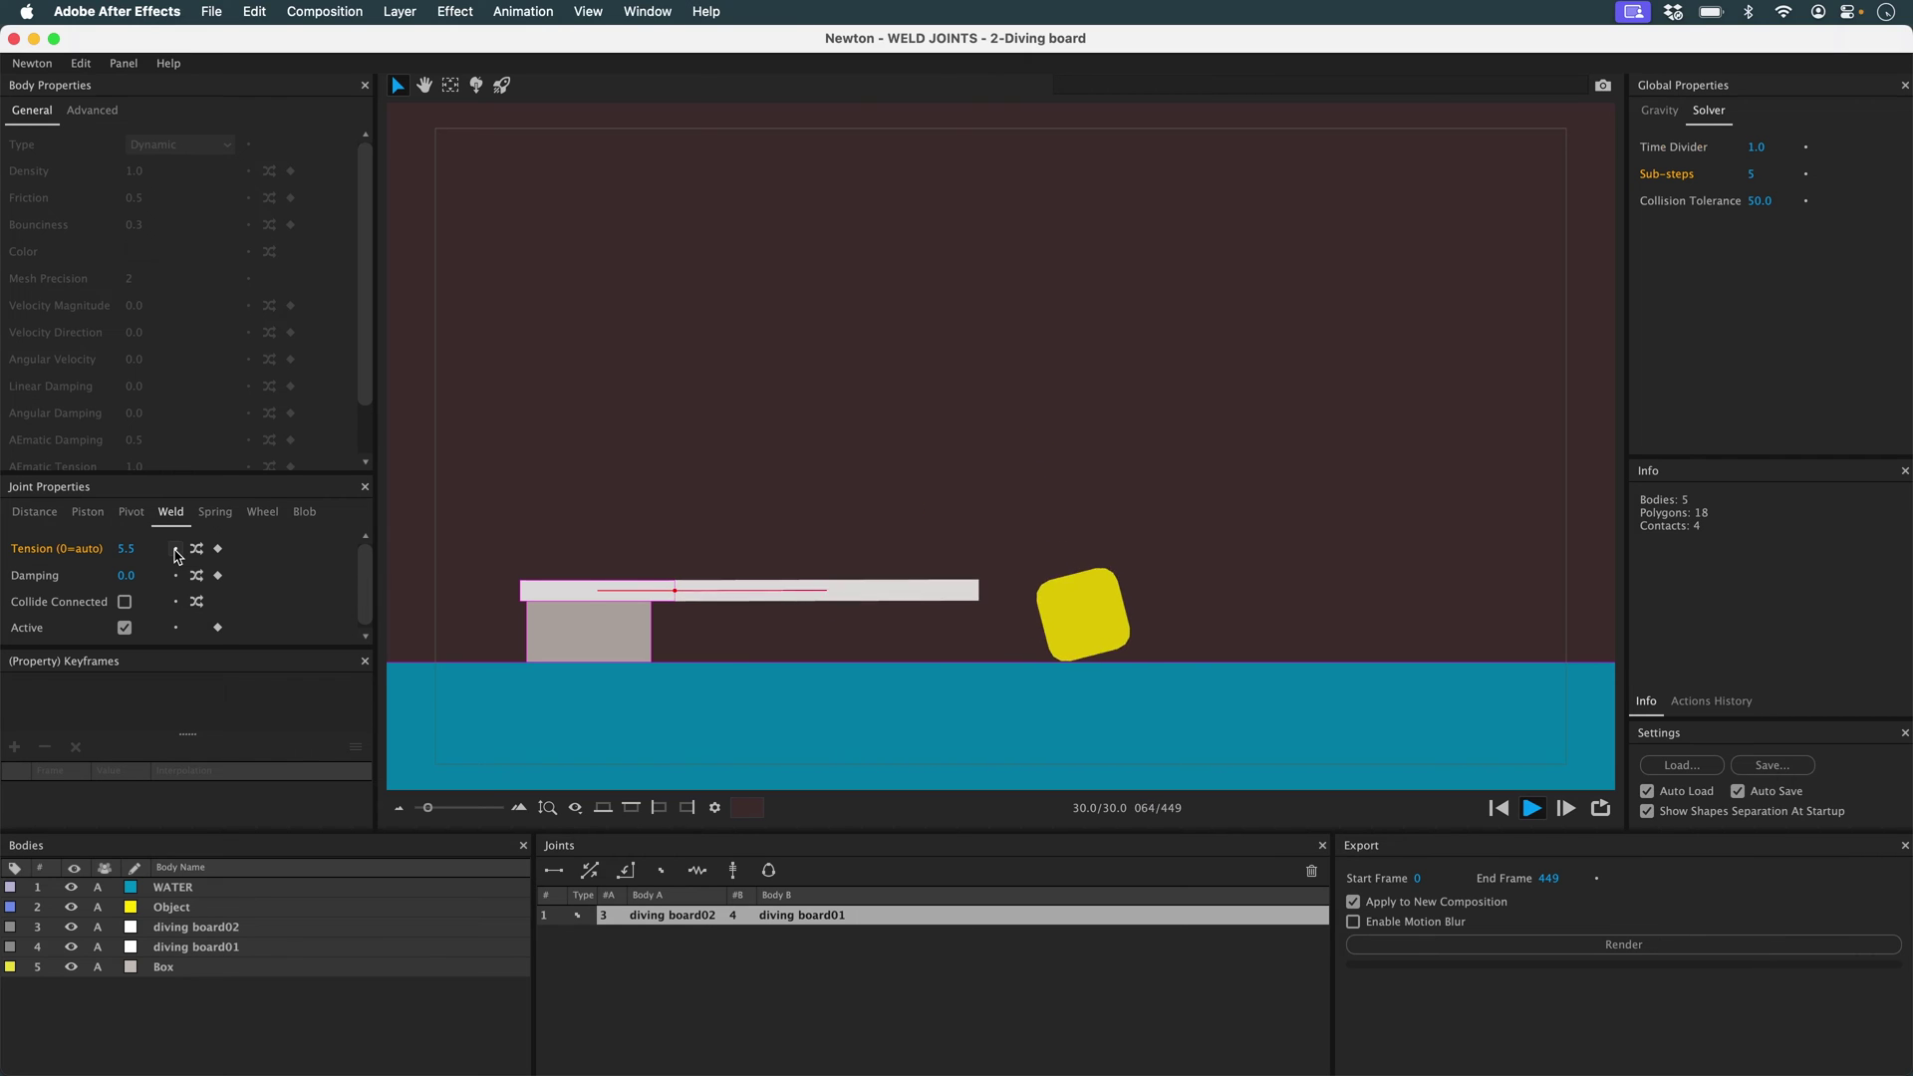
Raise the weld joint's tension to 10.
left_click_drag(128, 549, 157, 550)
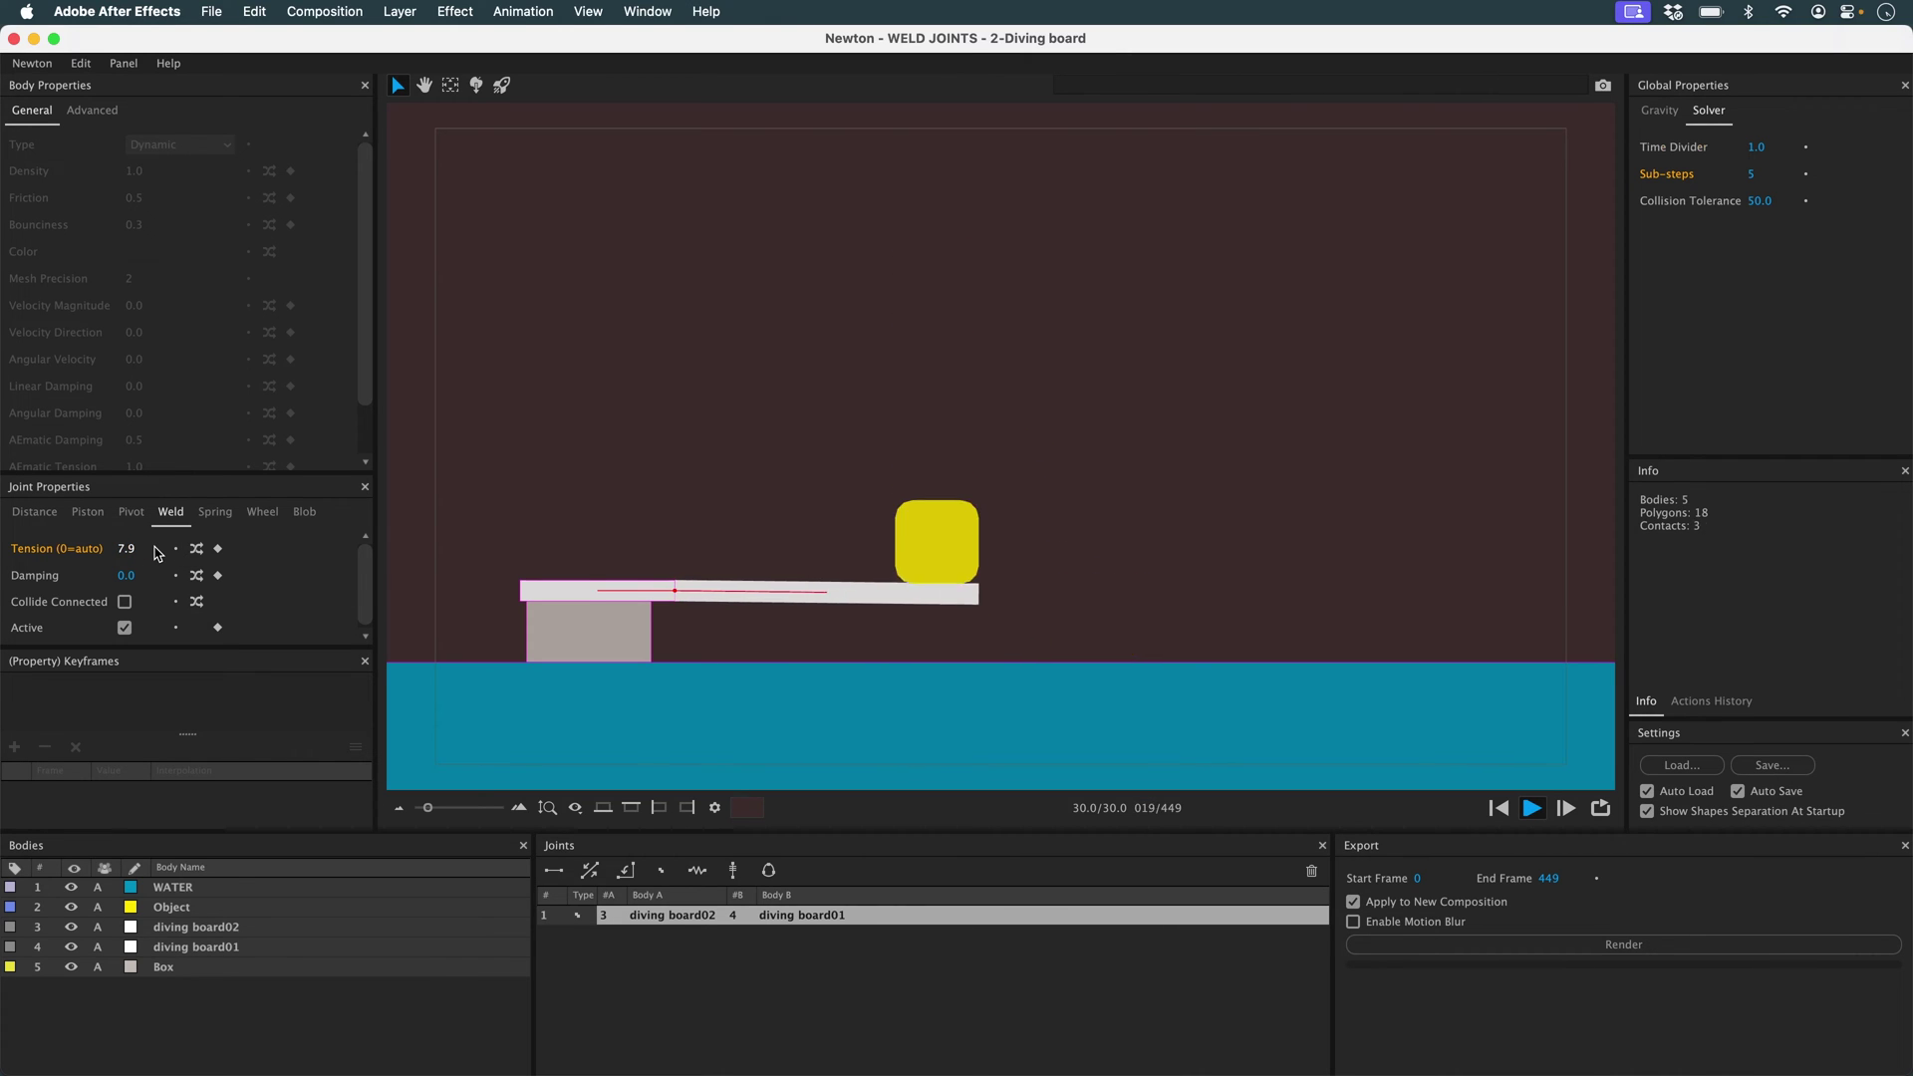
left_click(130, 548)
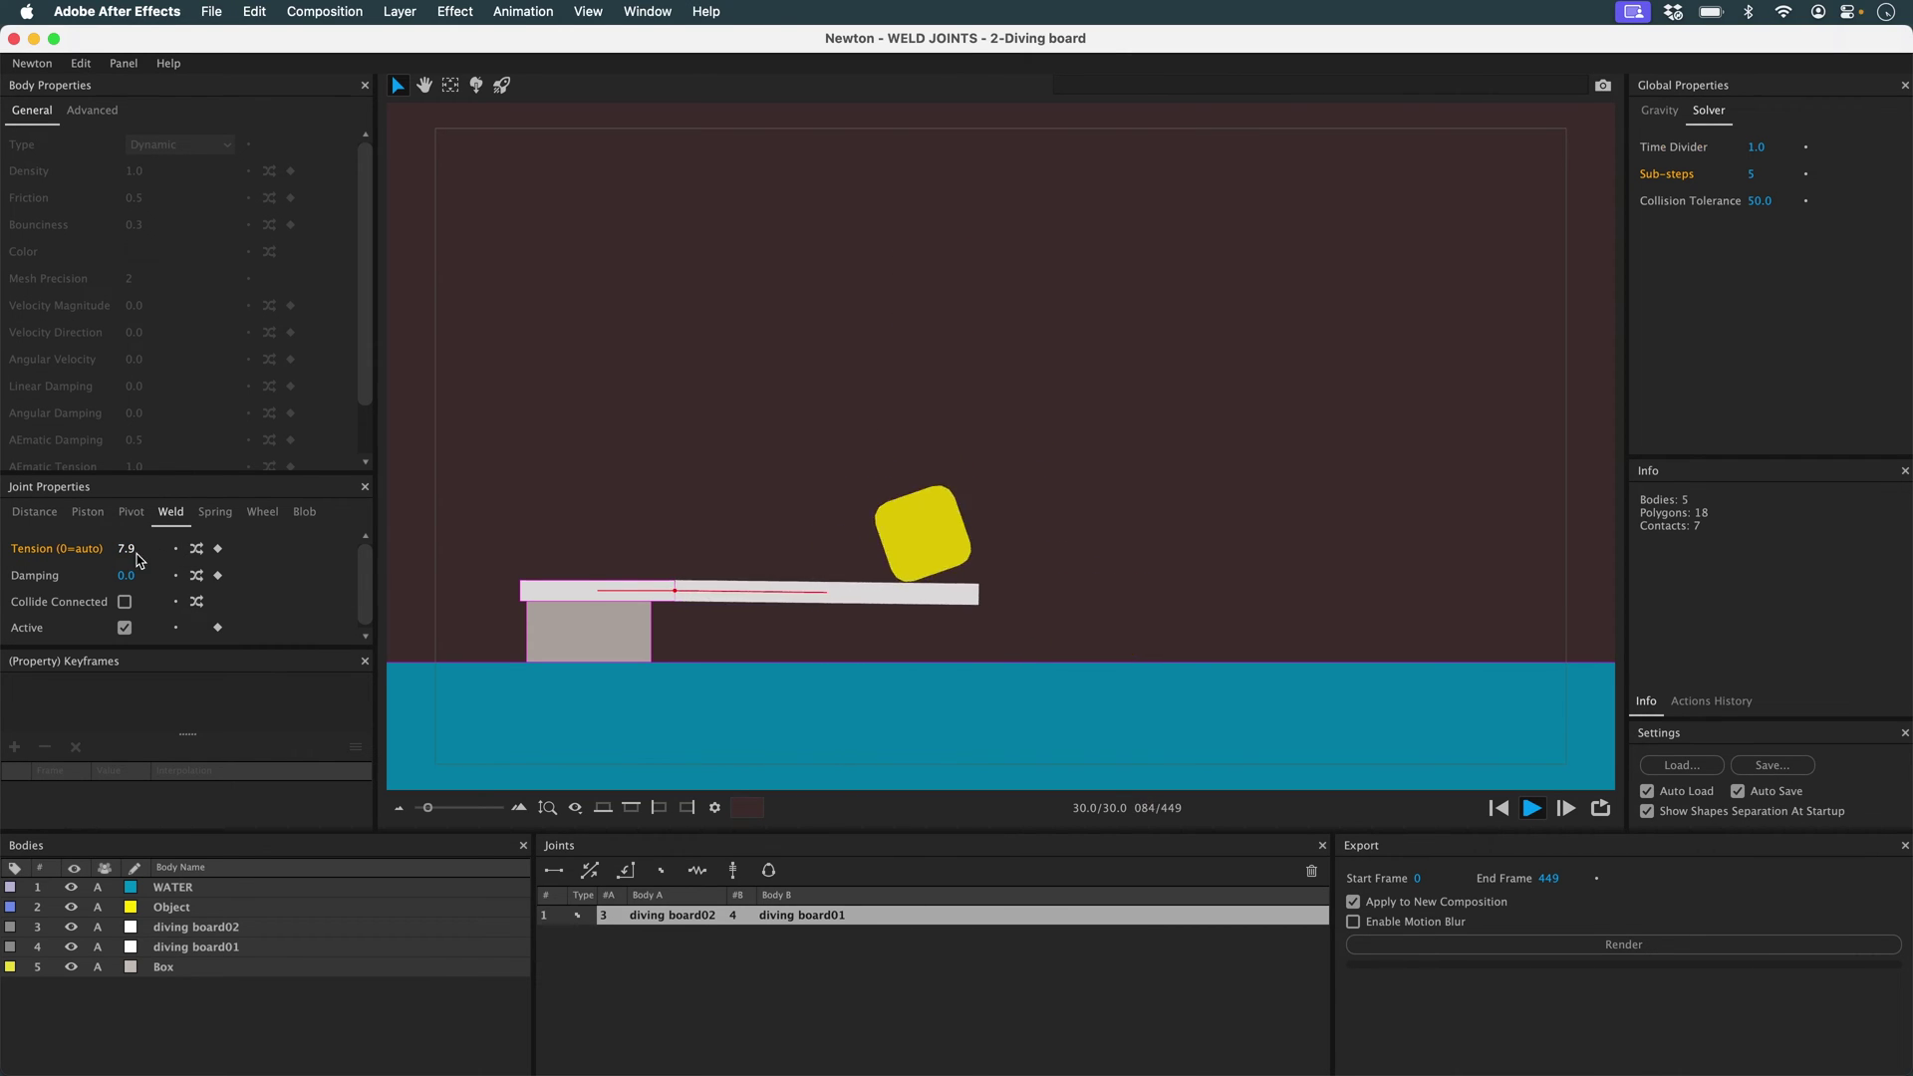
type("10")
key("Return")
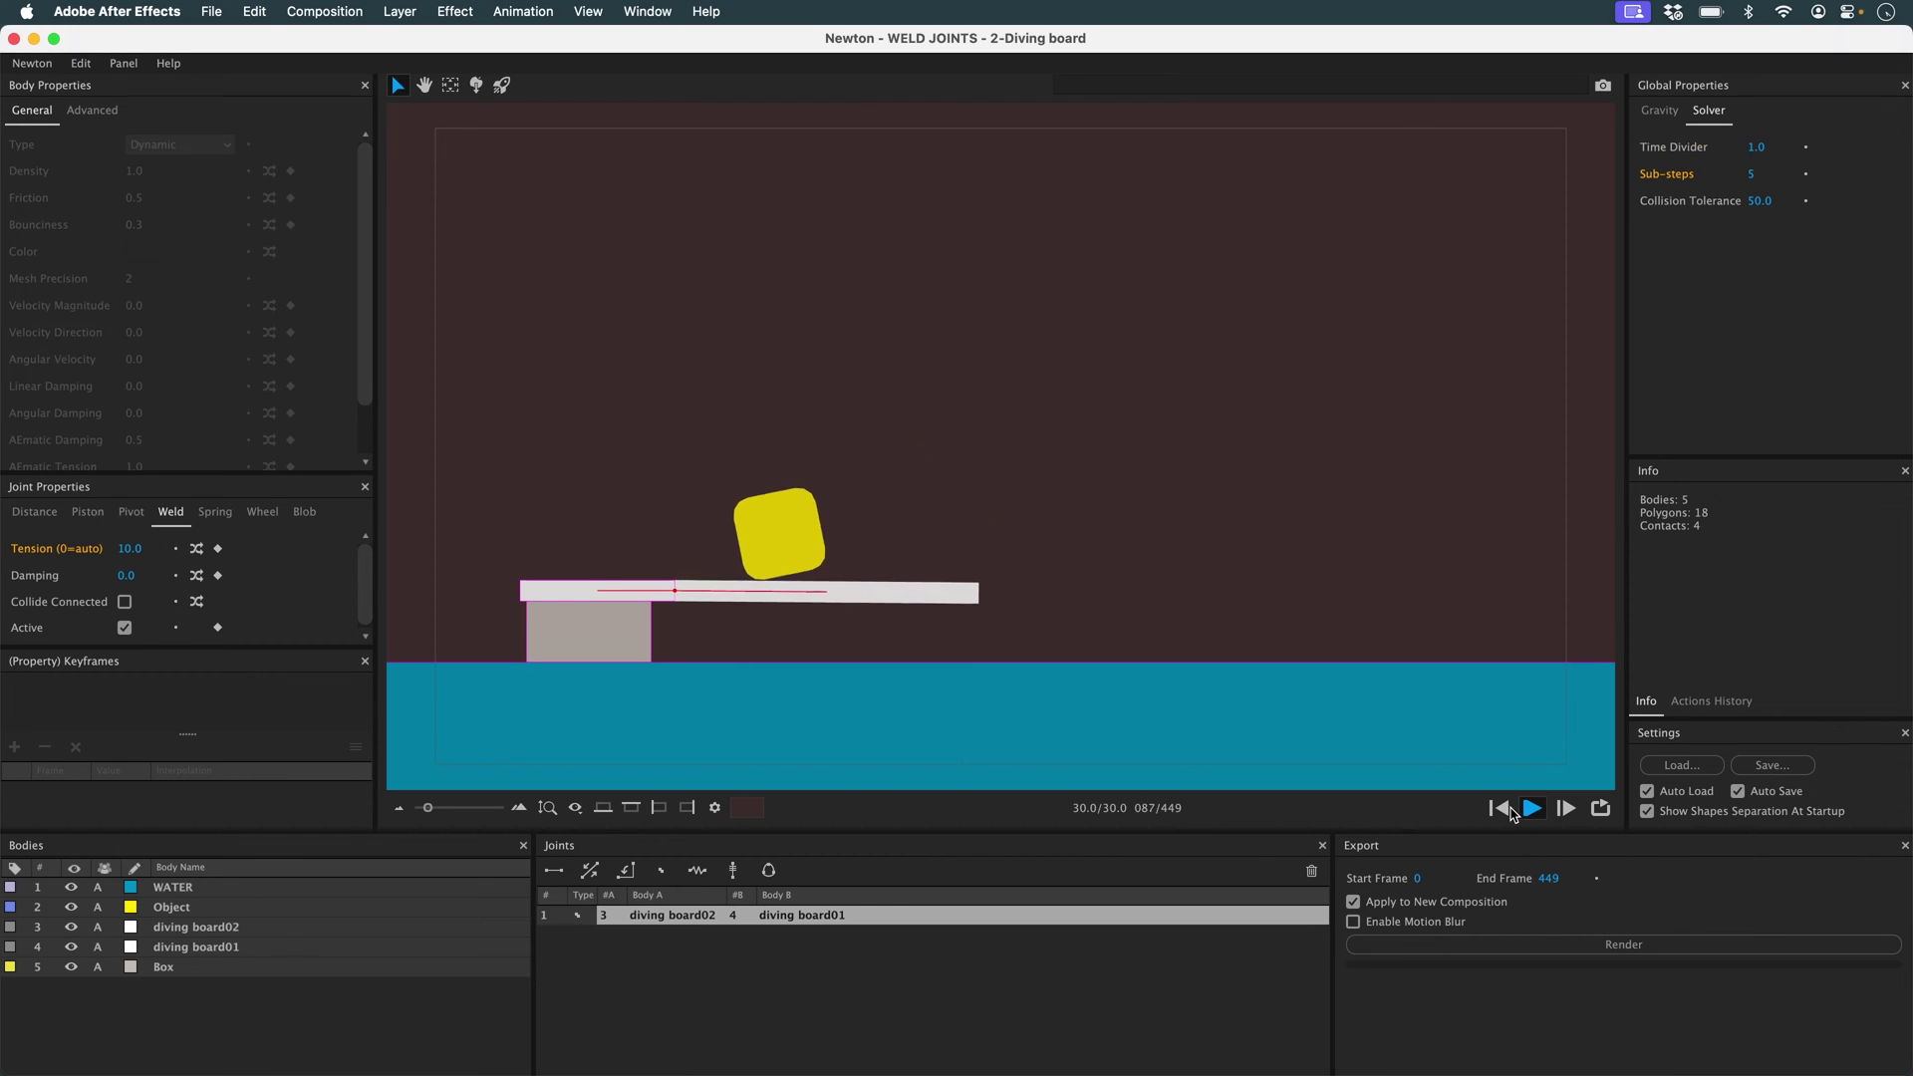
Set the yellow Object box's density to 3 and preview the landing.
left_click(1499, 809)
key("Delete")
left_click(937, 279)
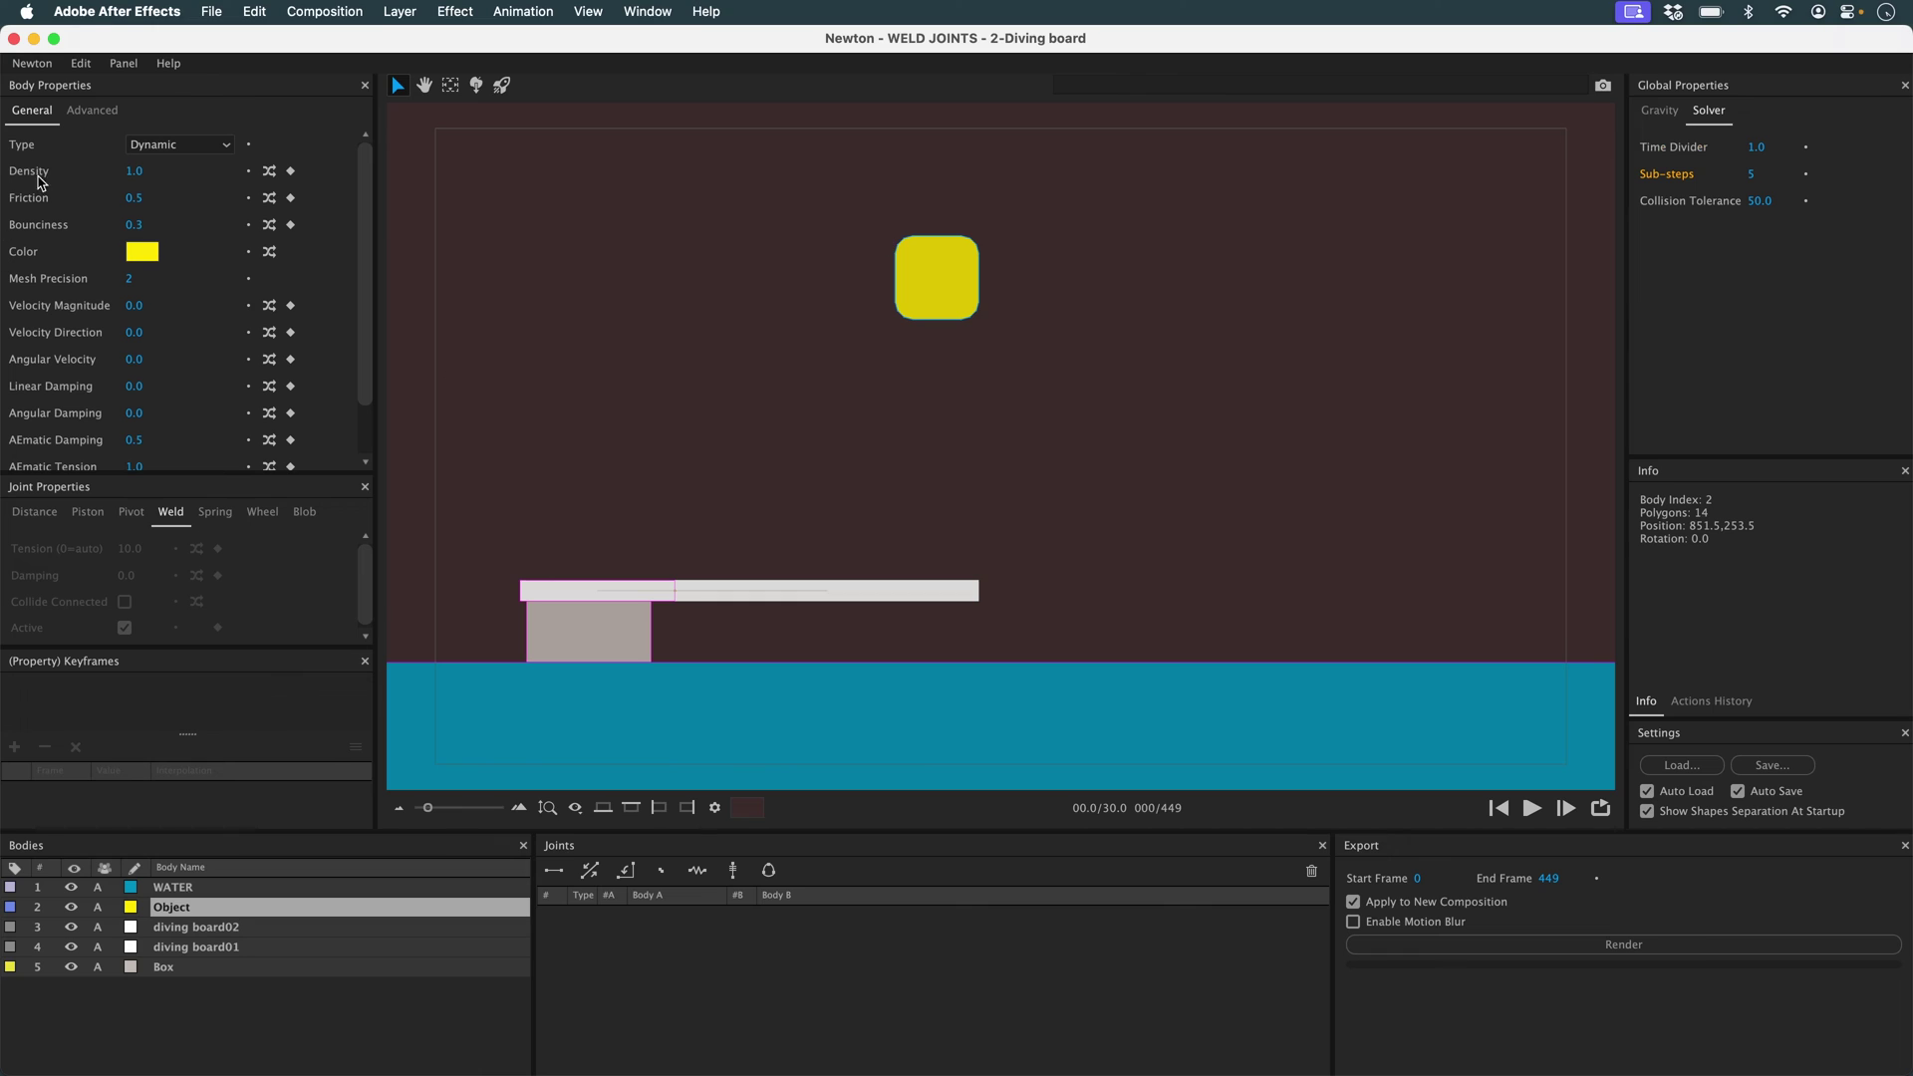
type("3")
key("Return")
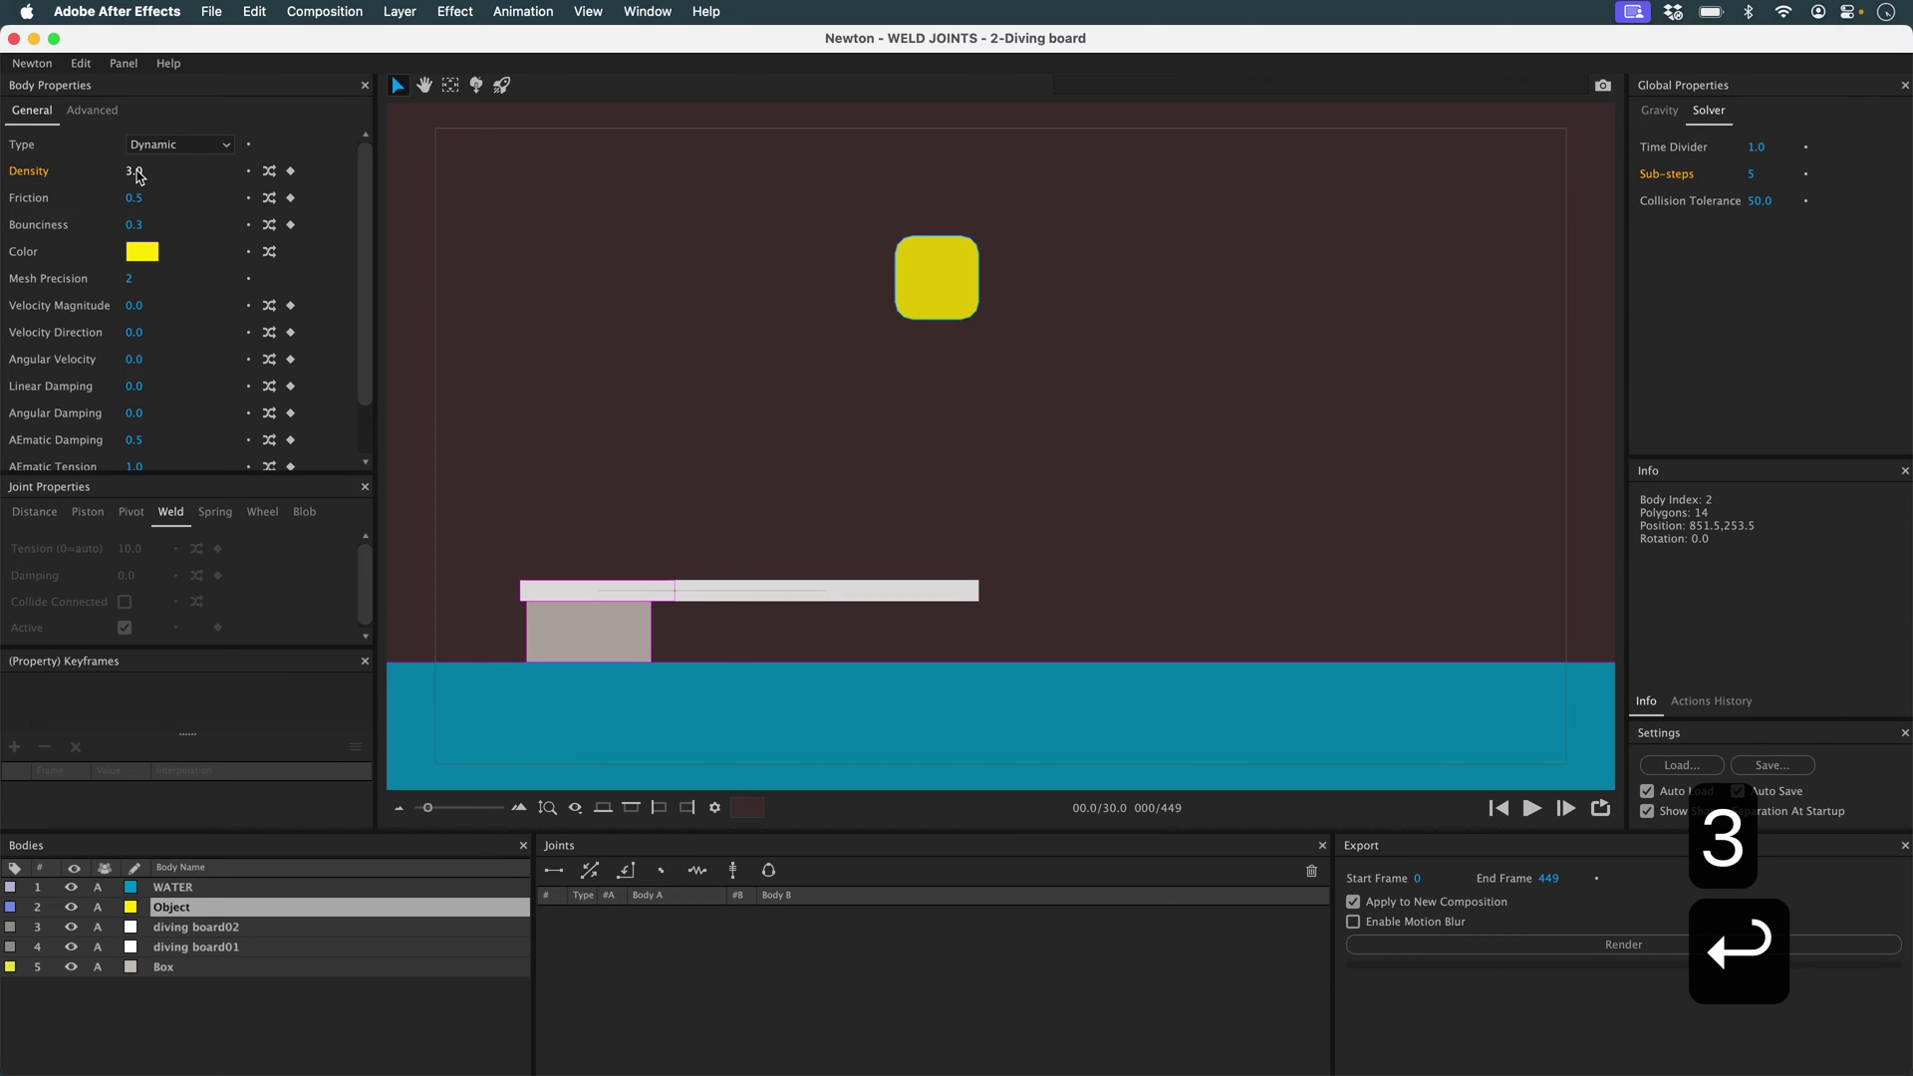
key("super+z")
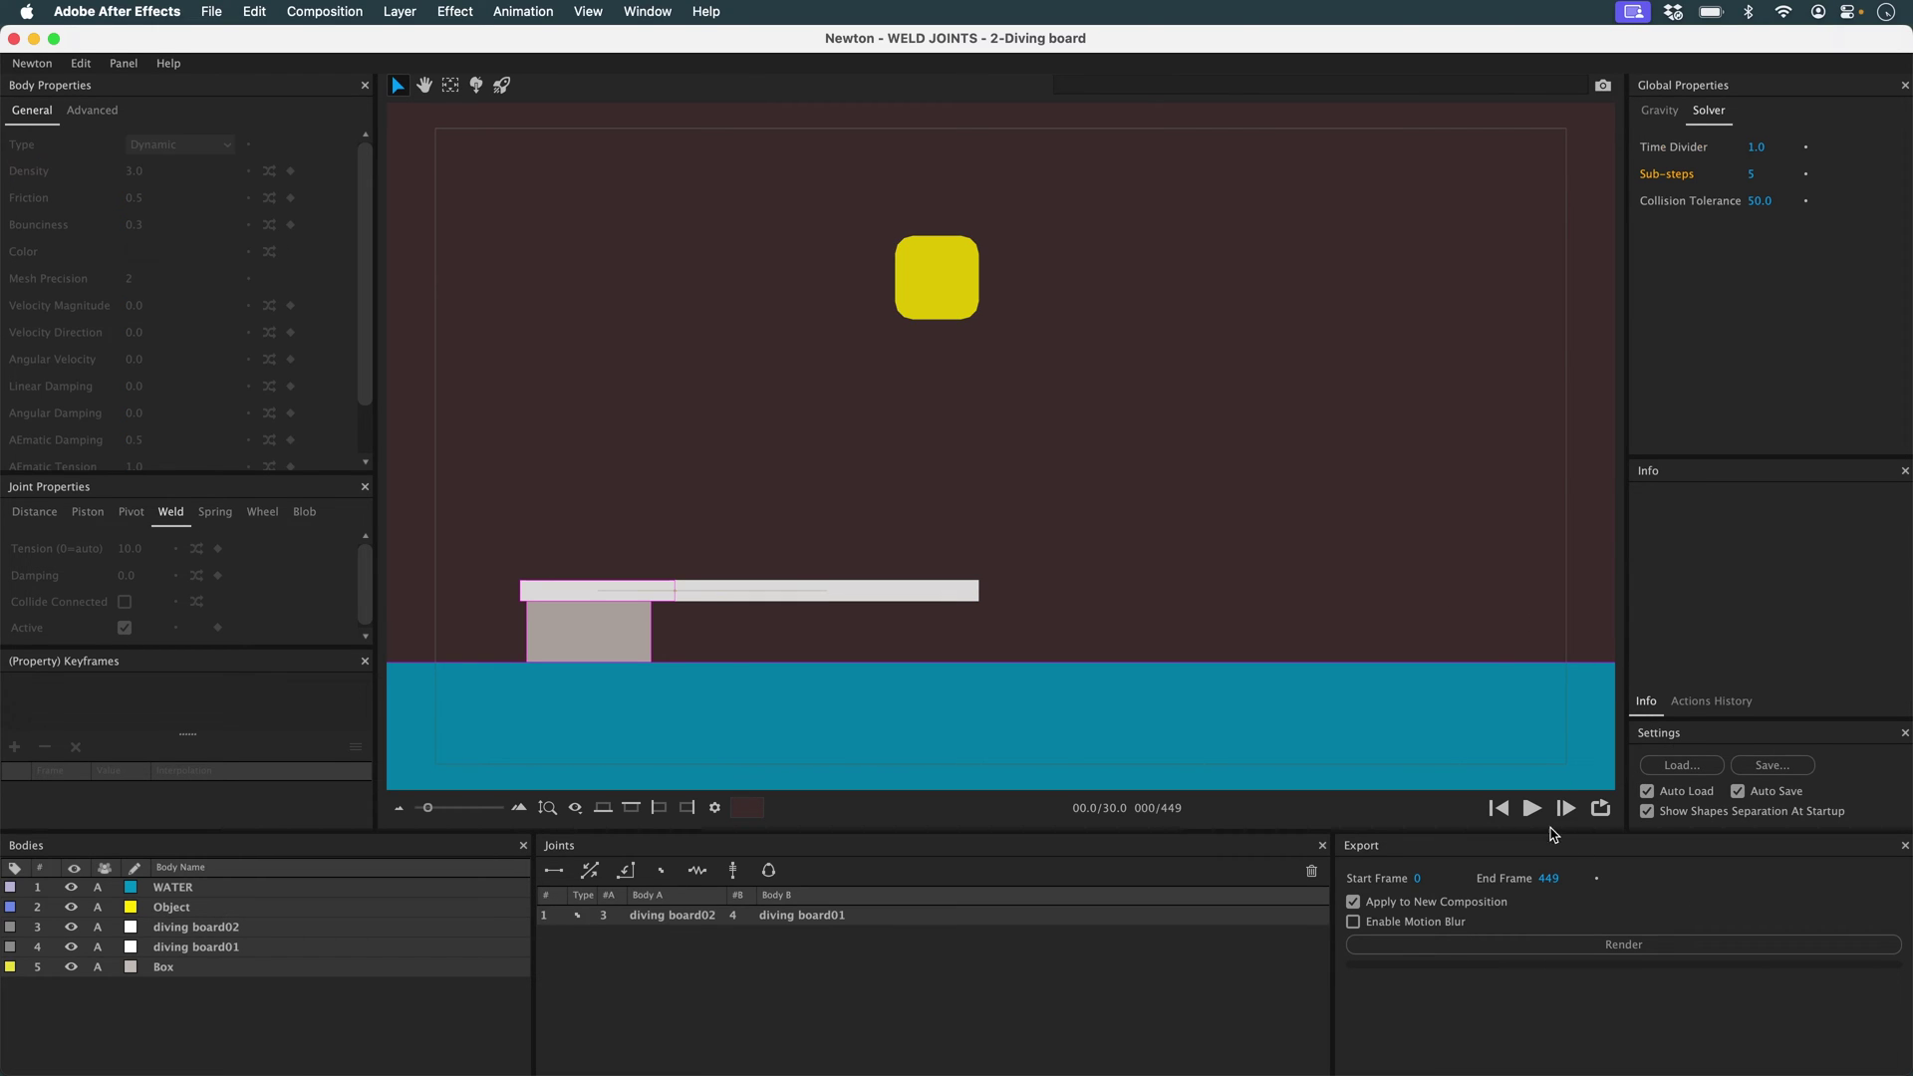
left_click(1531, 807)
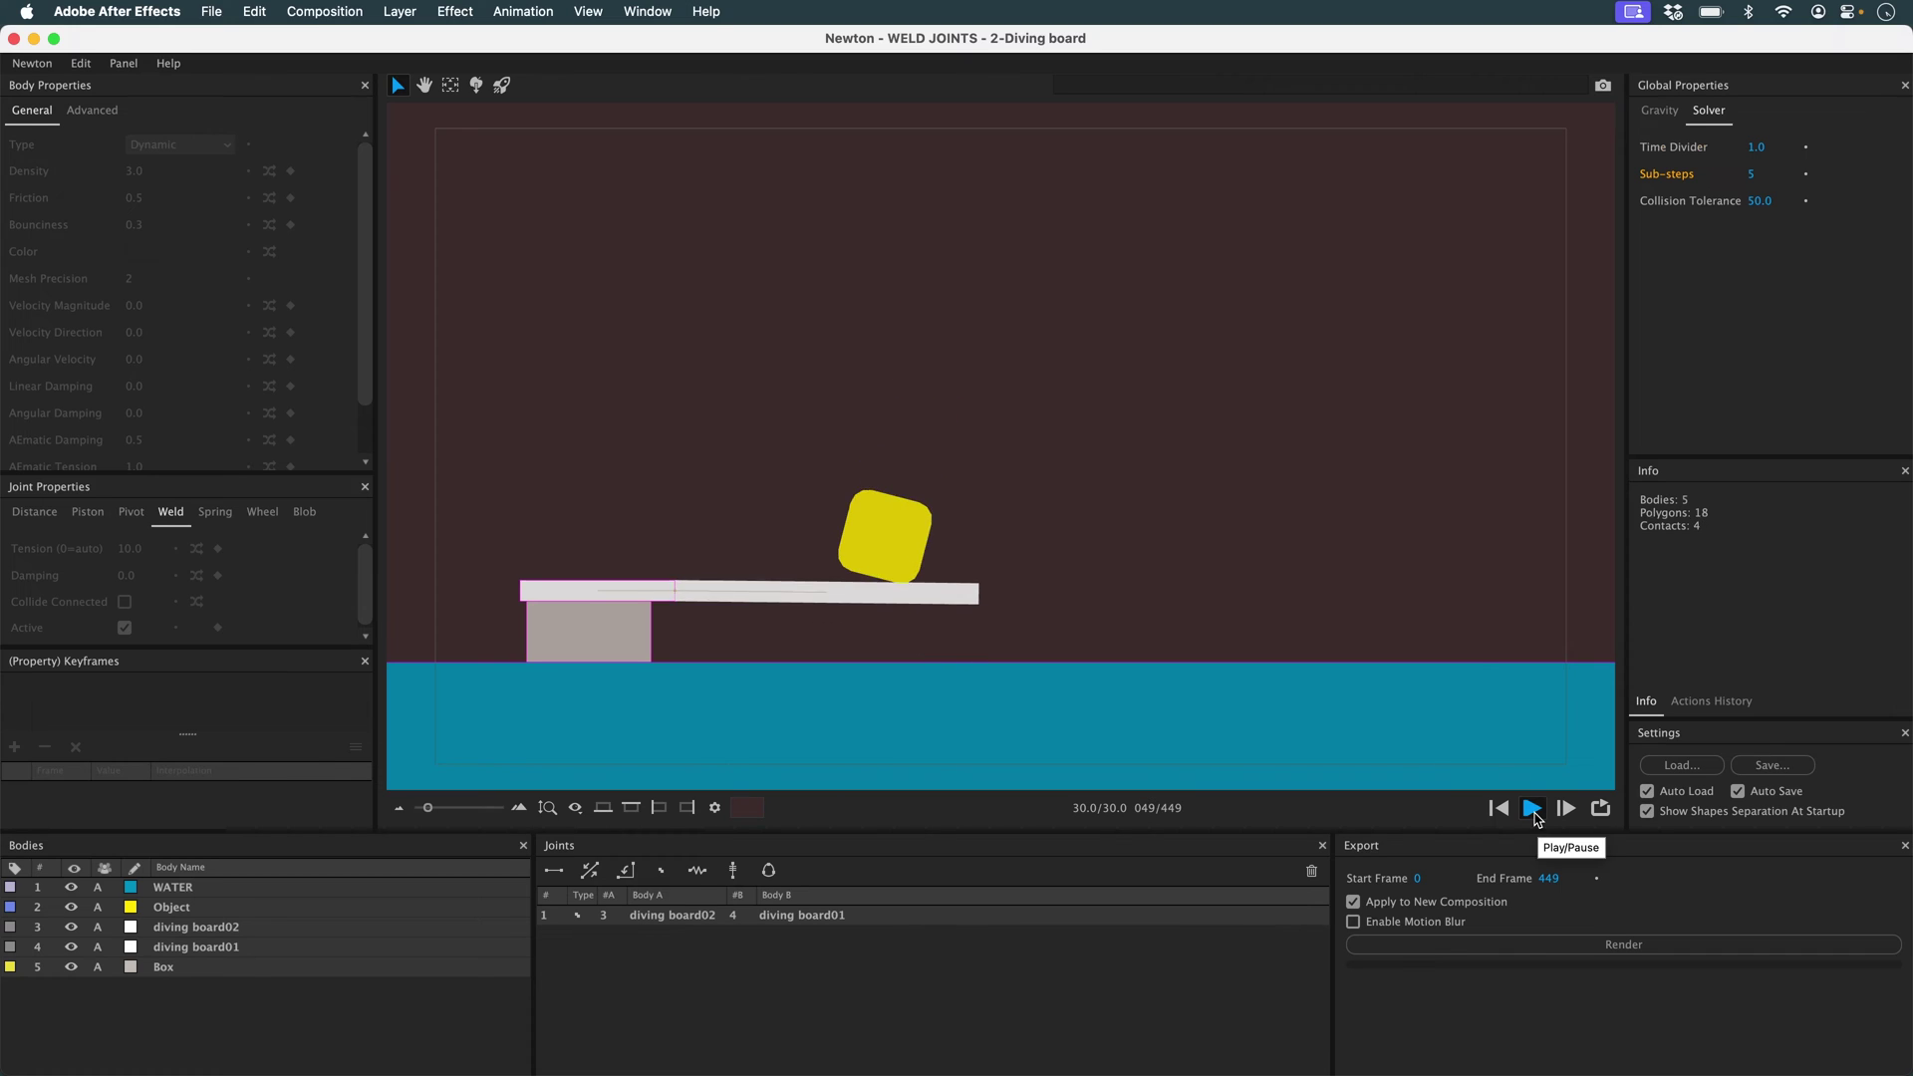
left_click(1500, 809)
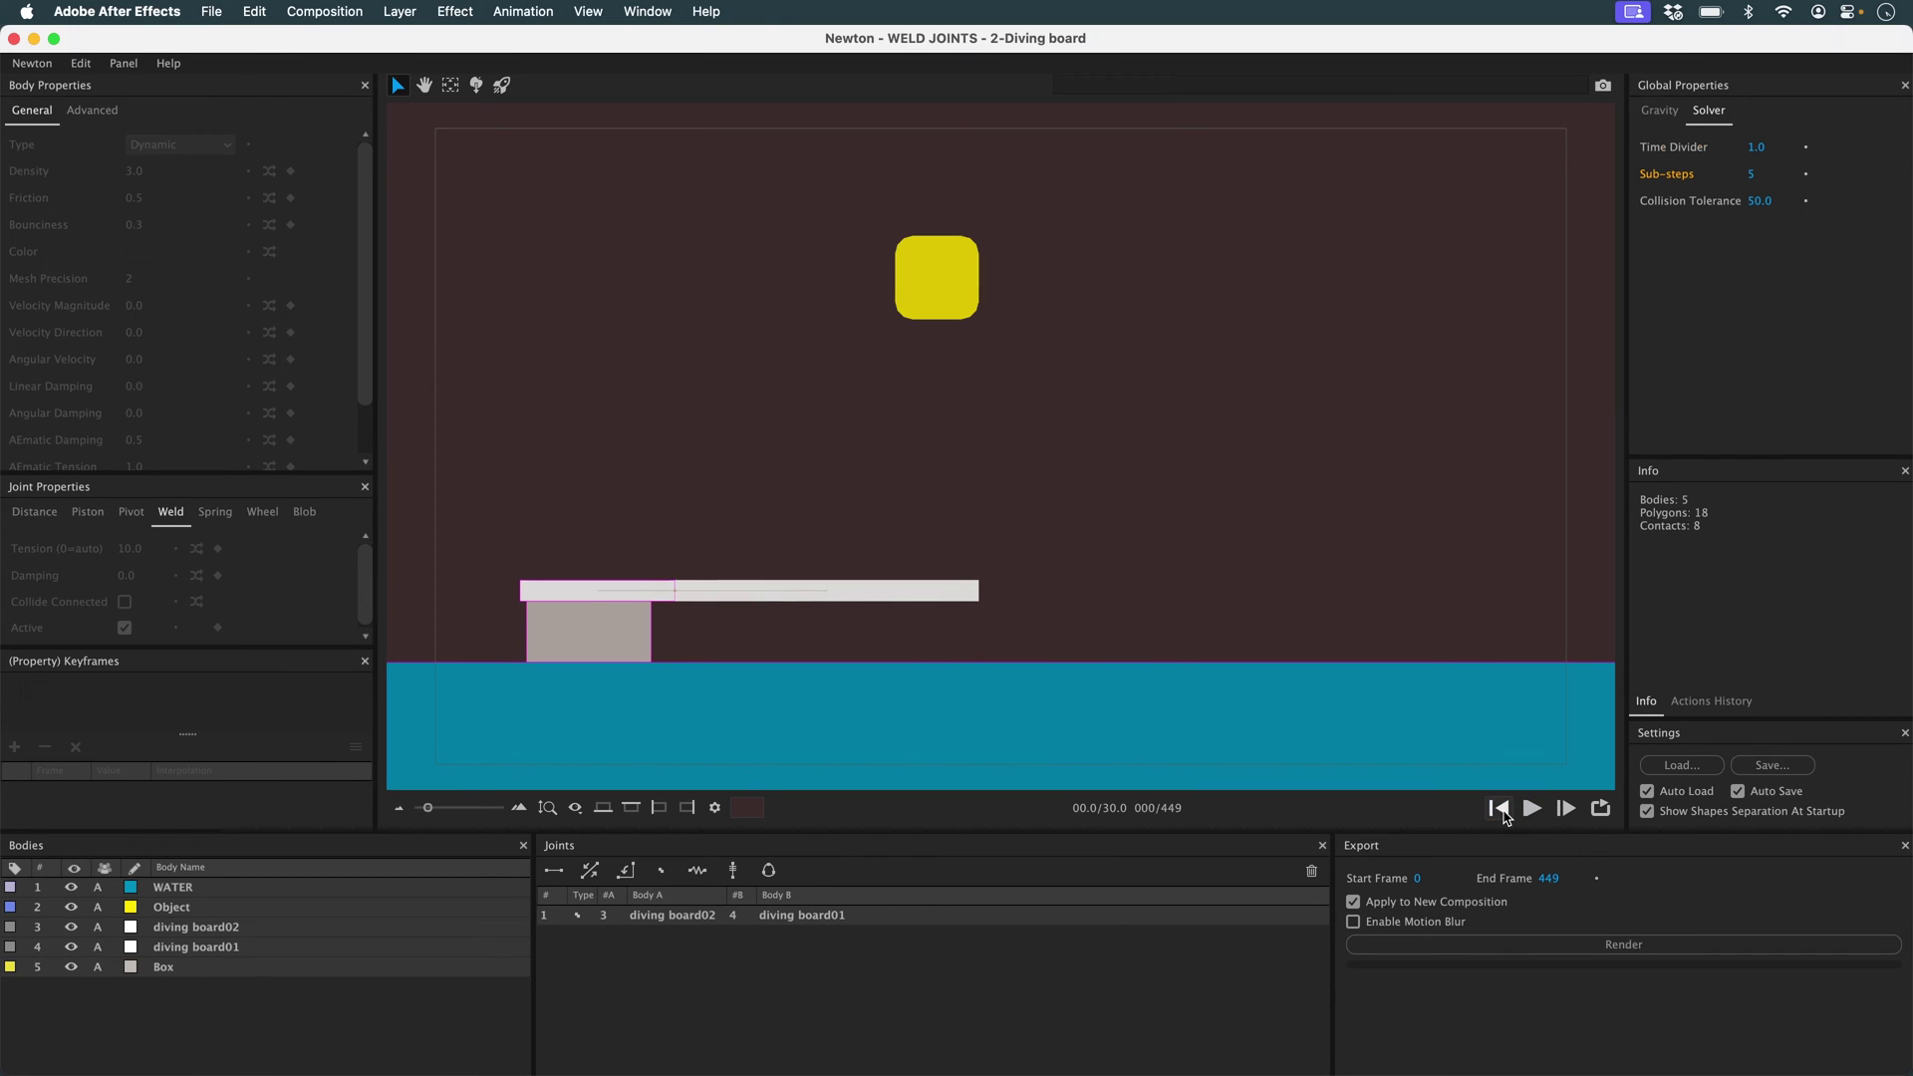
Set the diving-board weld joint tension to 14.
left_click(681, 916)
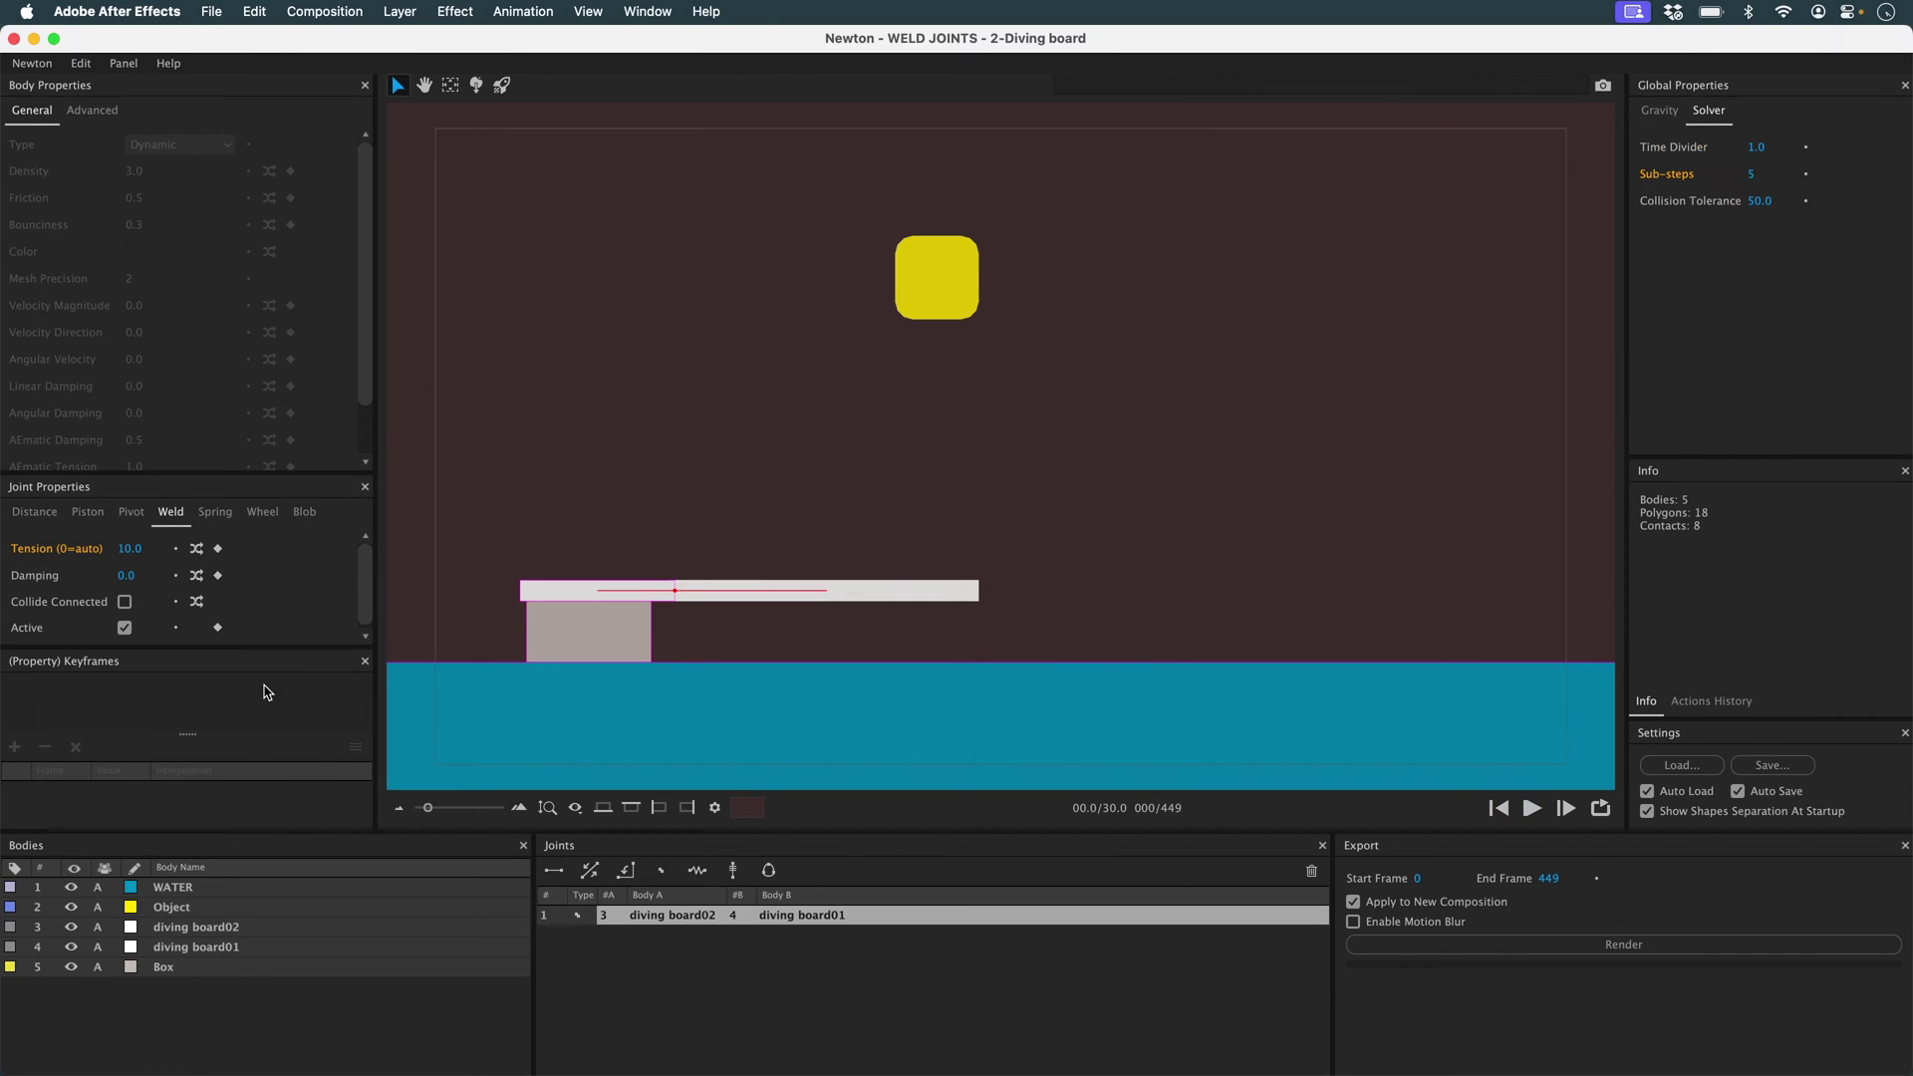
type("14")
key("Return")
key("0")
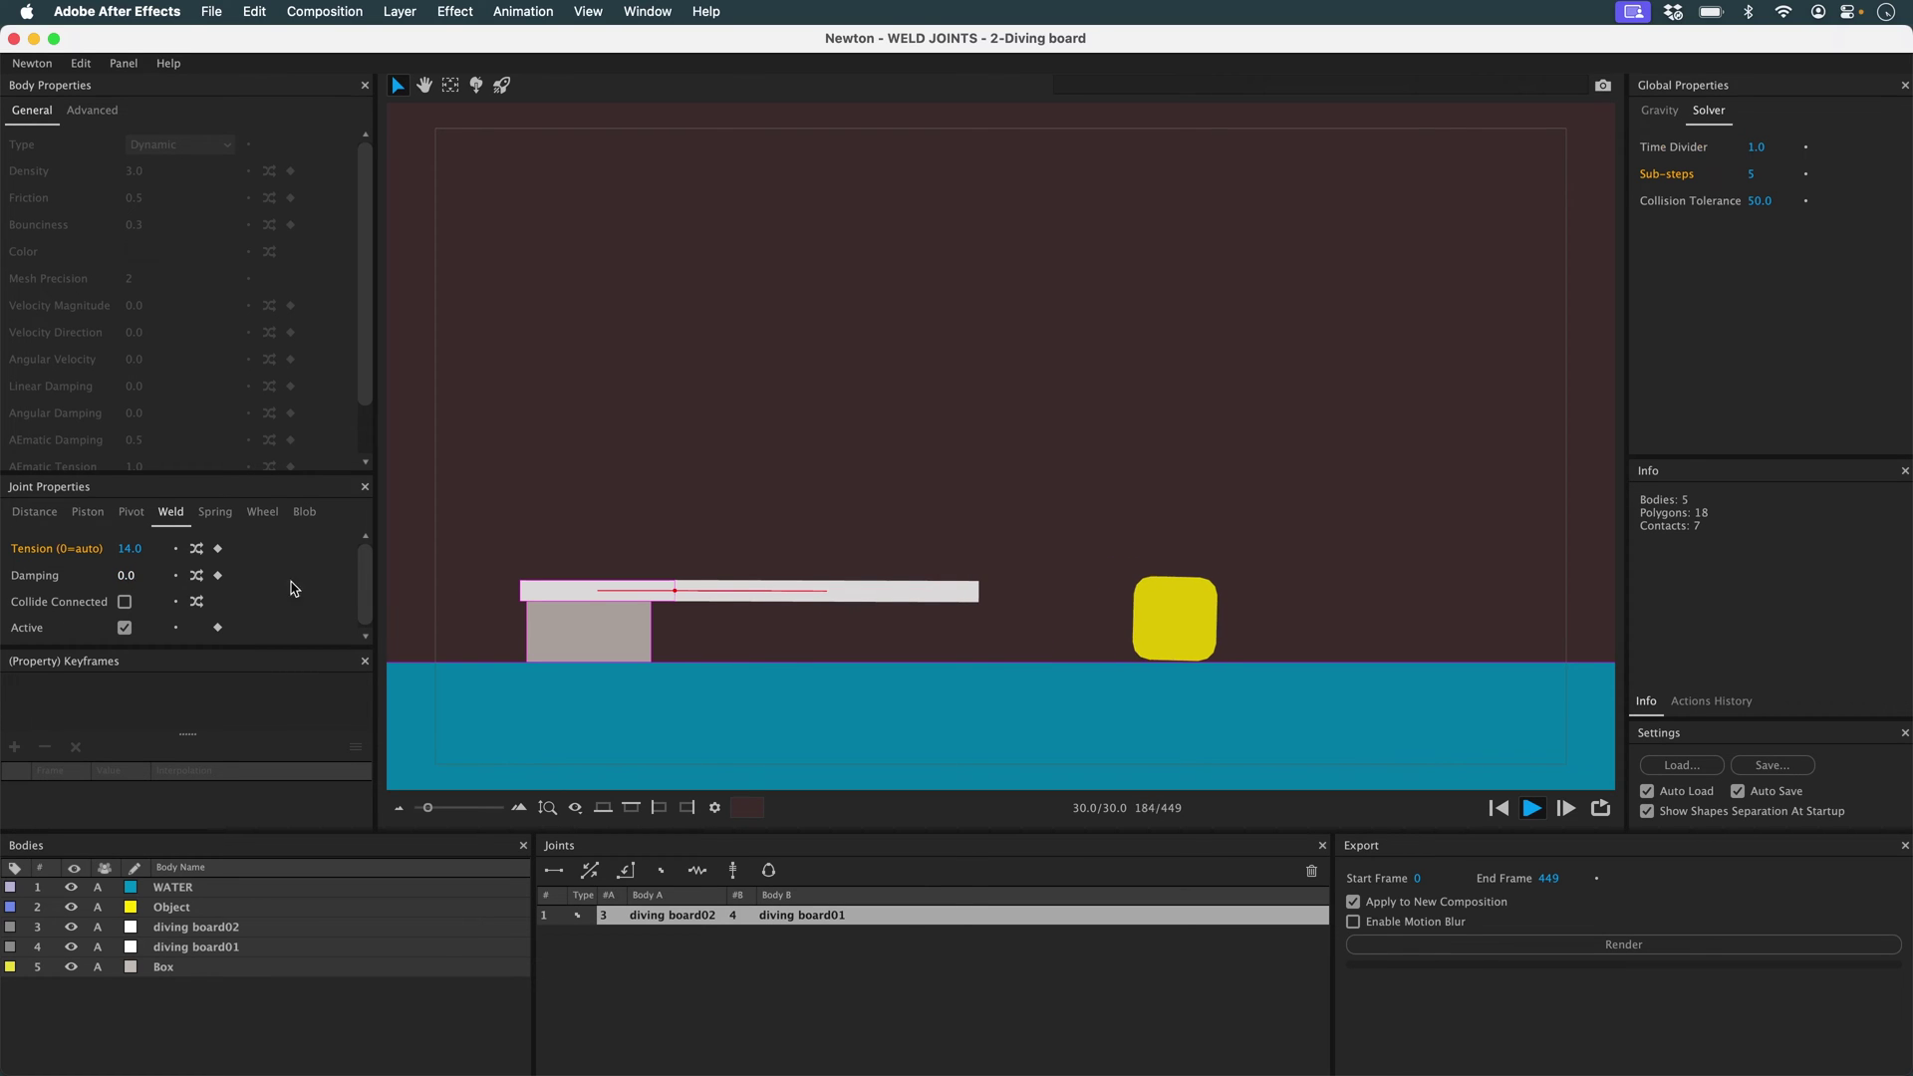
Give the yellow box a friction of 10.
left_click(1500, 808)
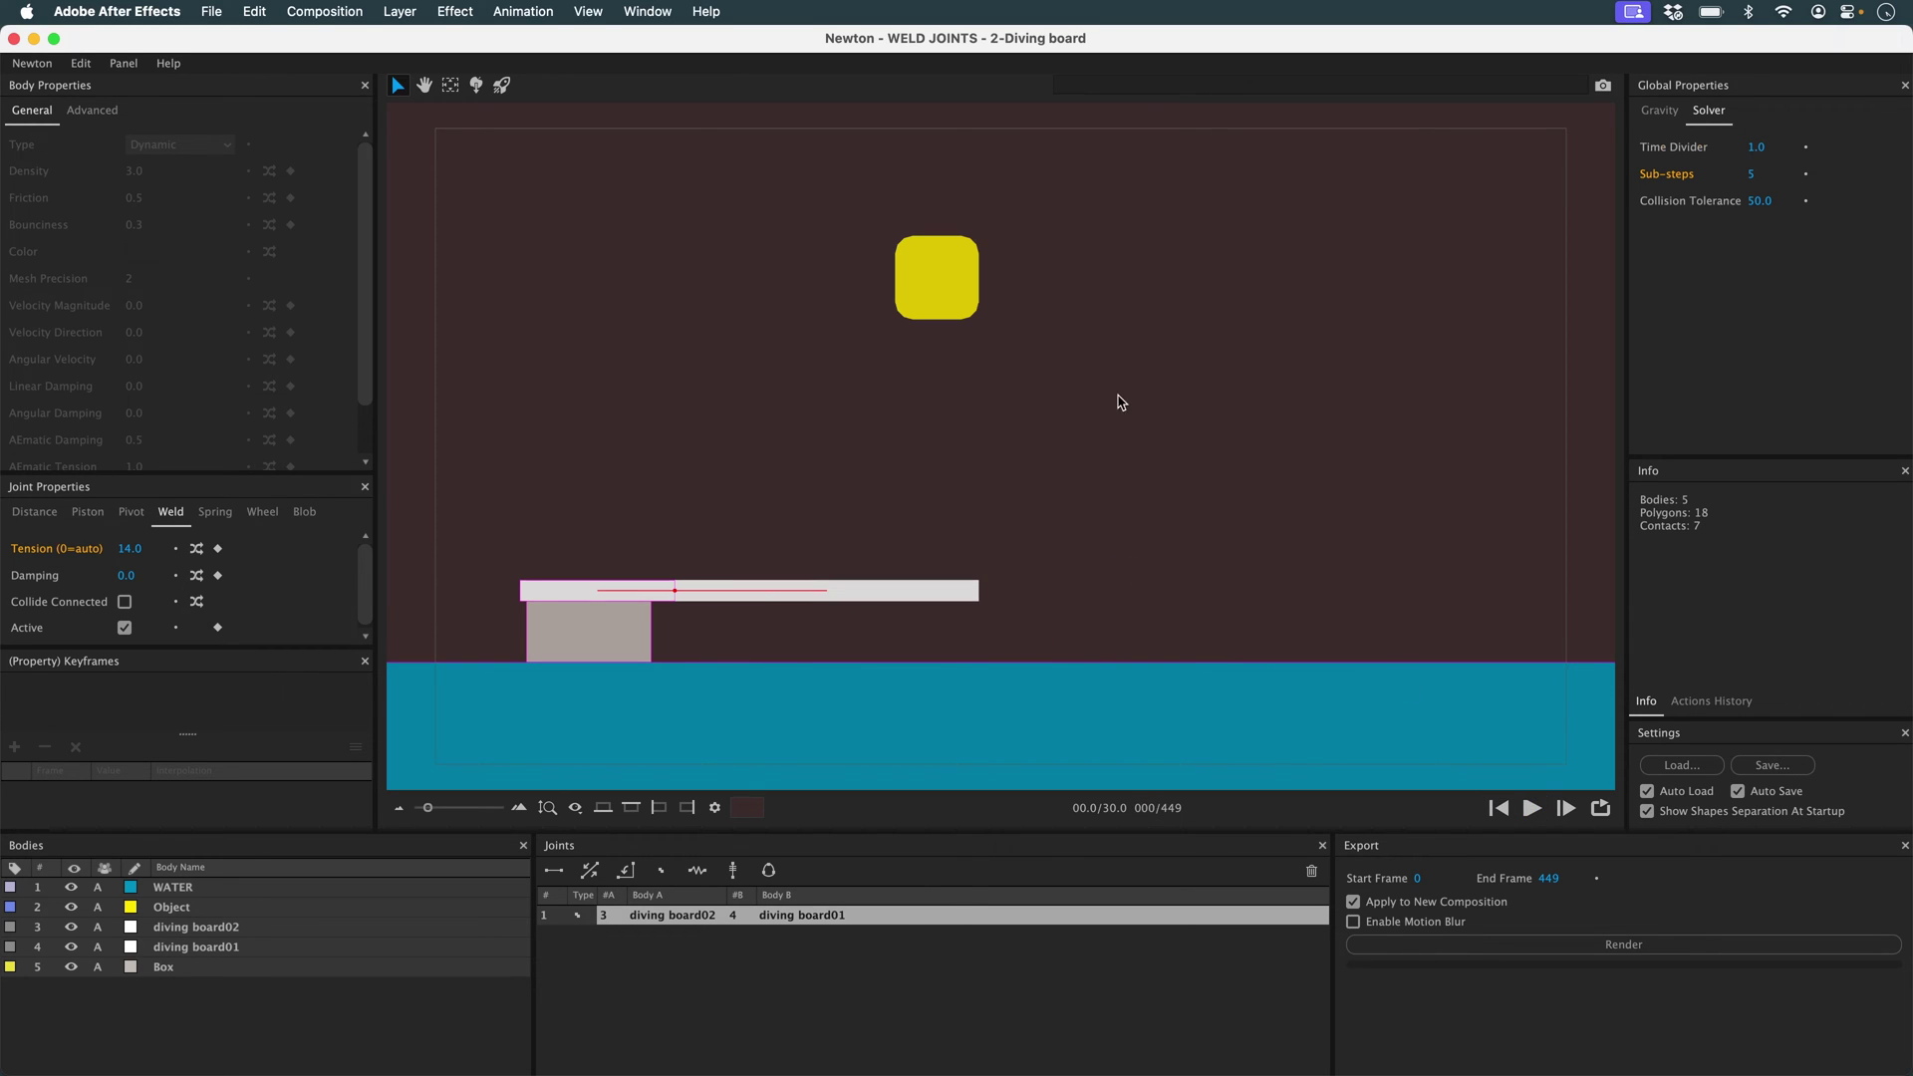
left_click(951, 308)
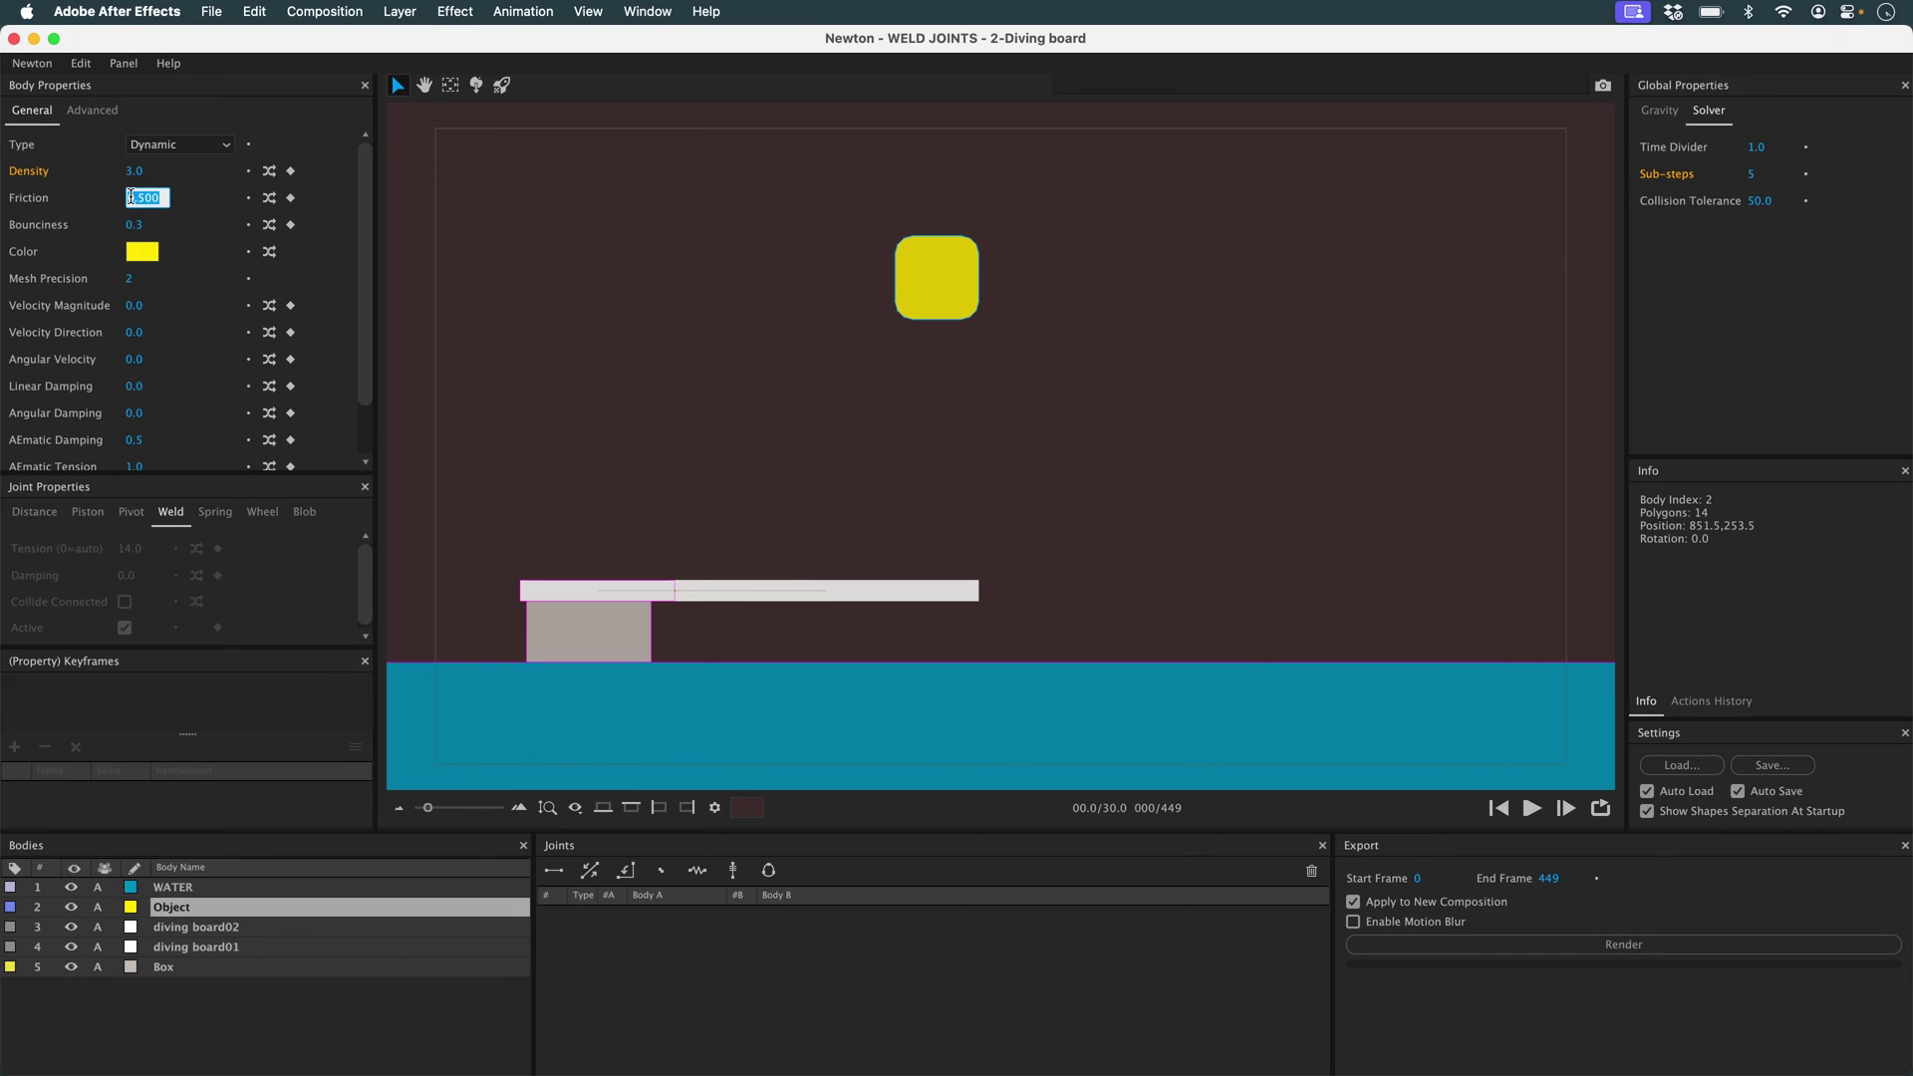
type("10")
key("Return")
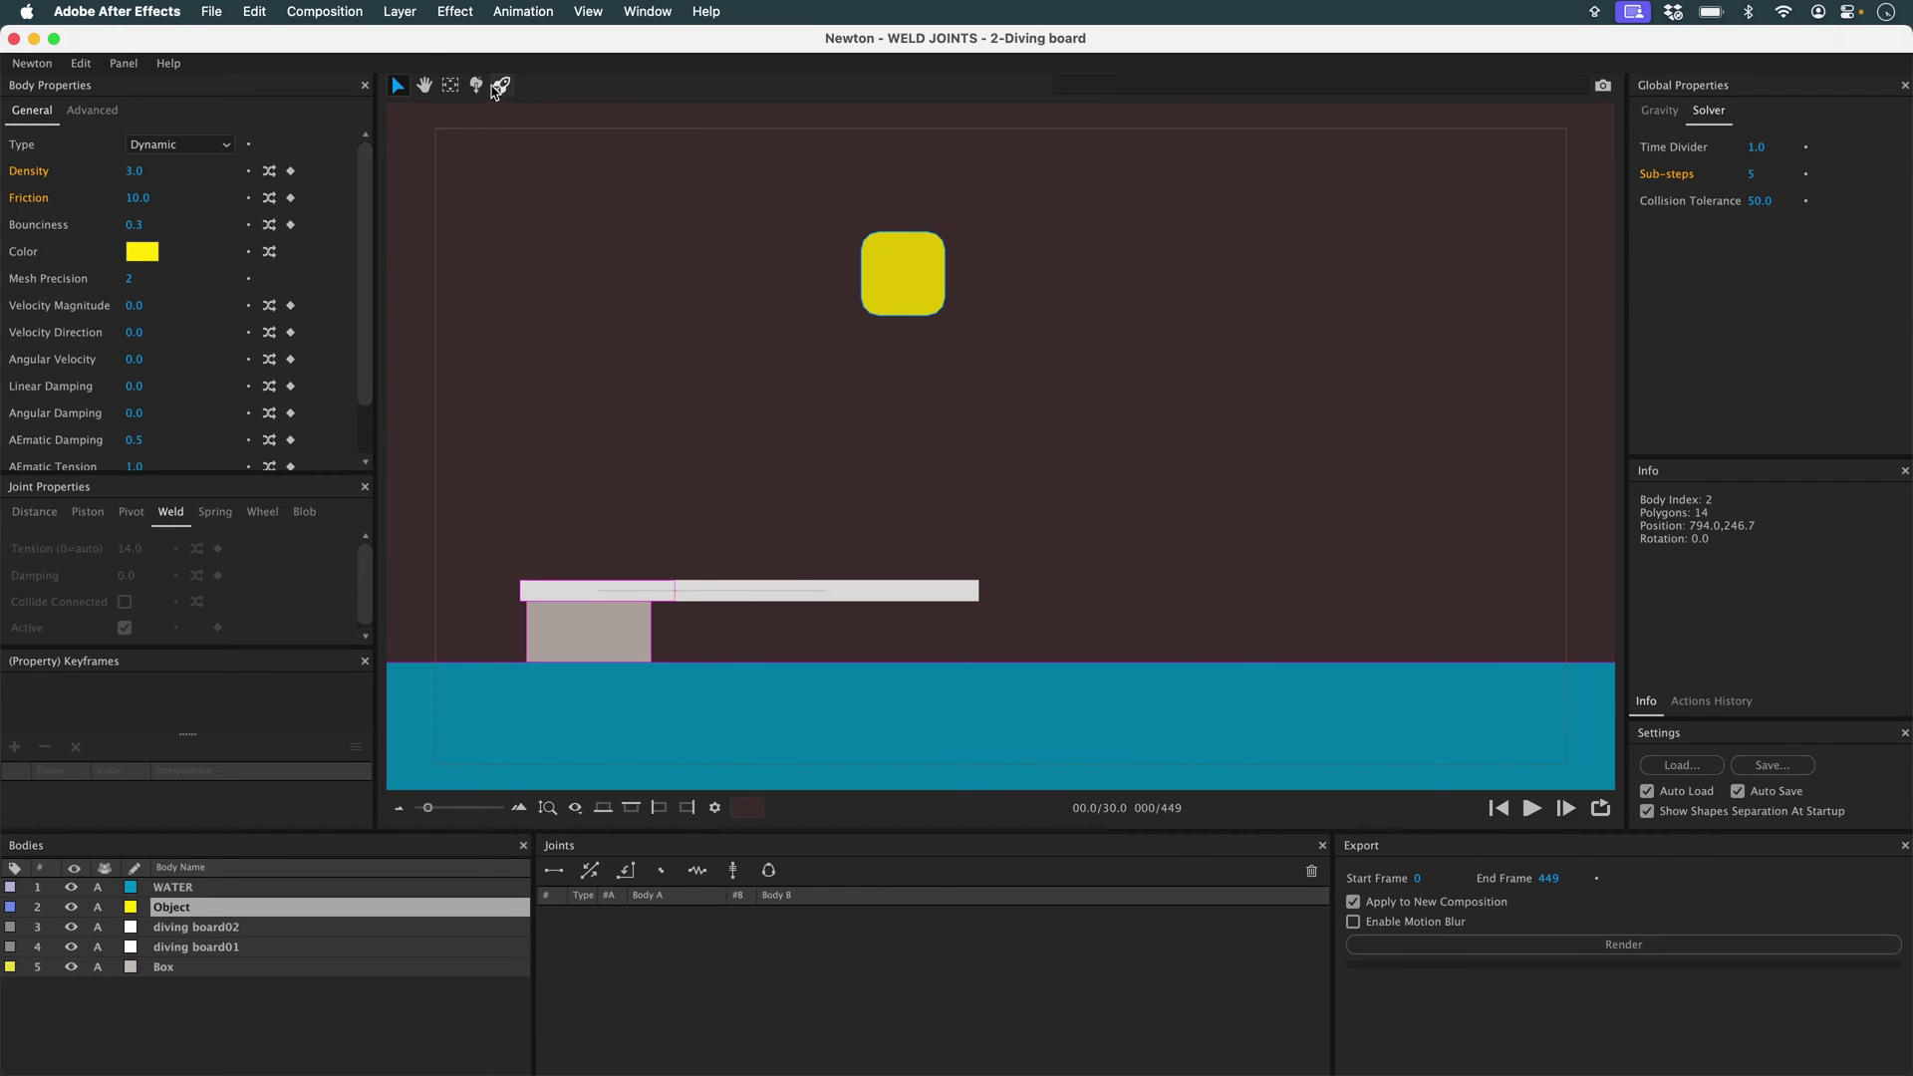
Drag out the box's starting throw, ending at velocity 4.5 at 296.2°.
left_click(477, 86)
left_click(502, 86)
mouse_move(876, 235)
left_mouse_down()
mouse_move(911, 269)
mouse_move(837, 283)
left_mouse_up()
key("v")
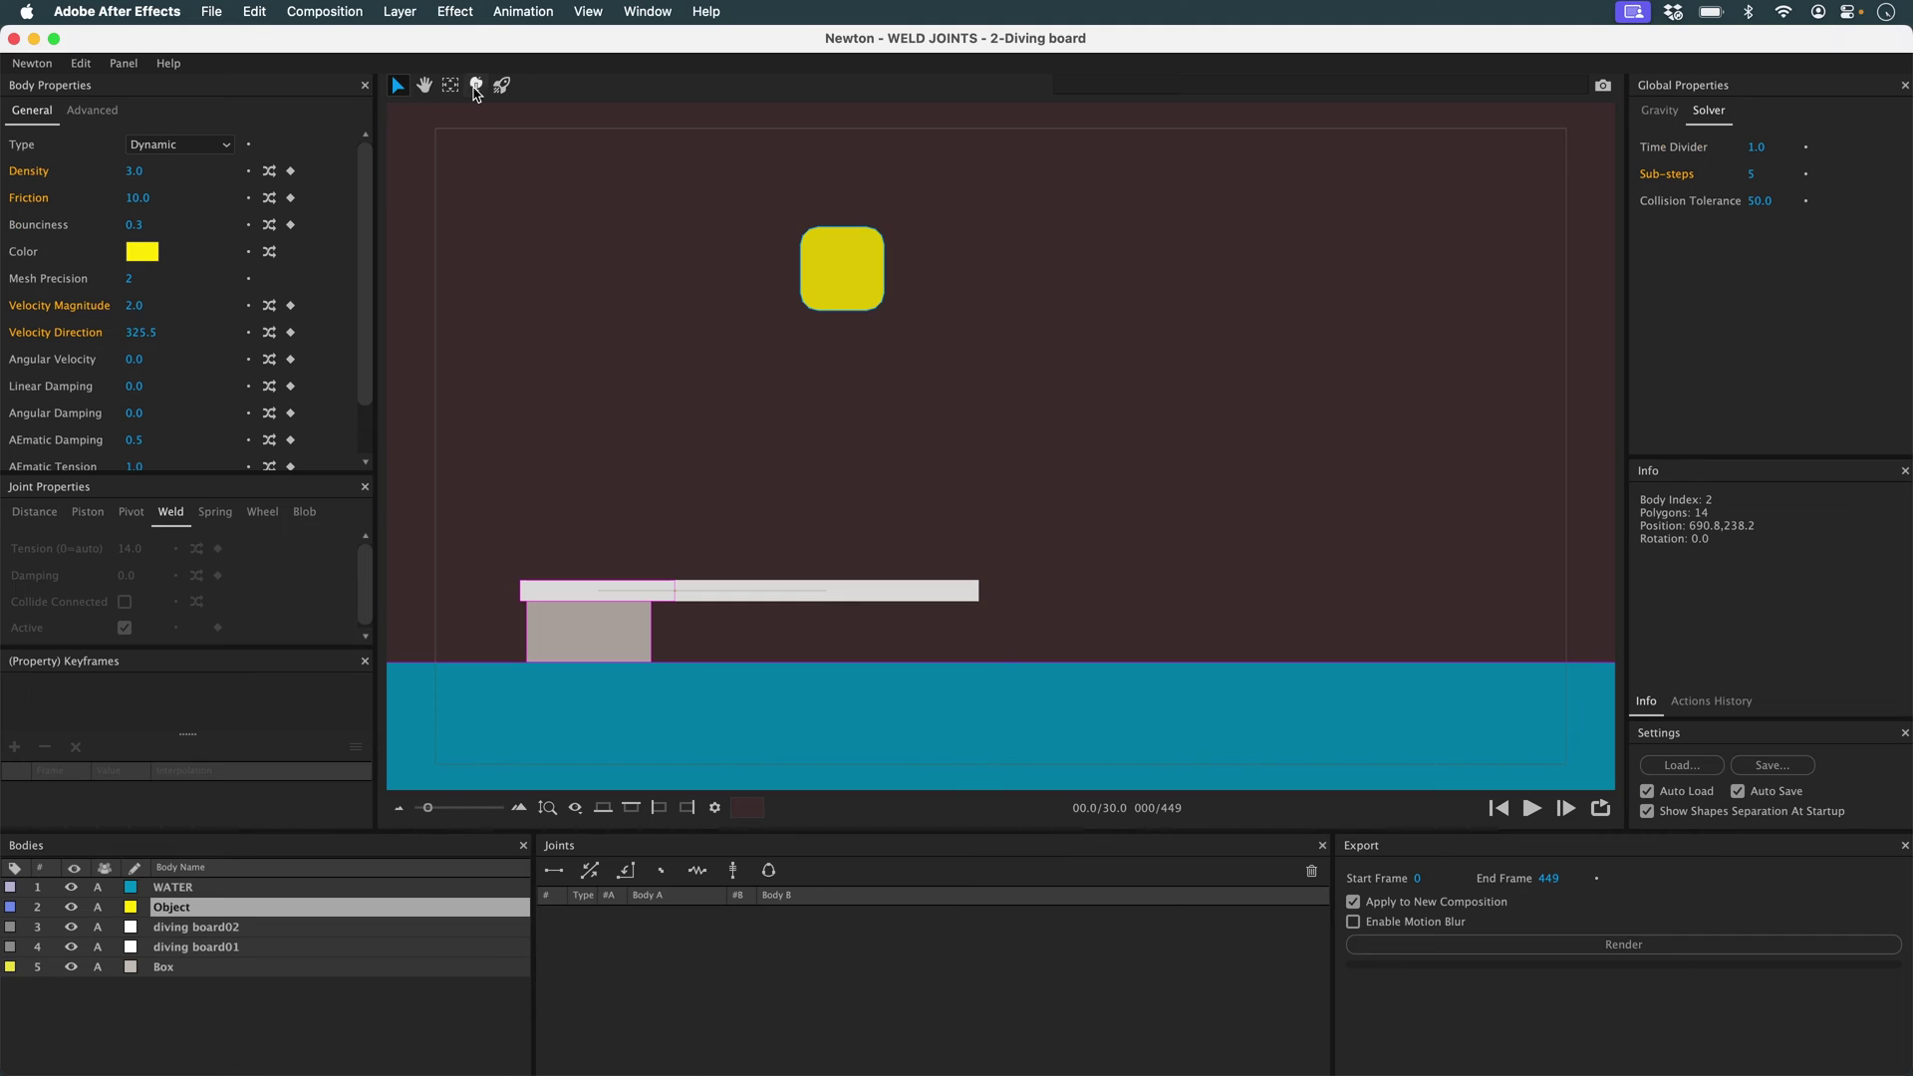
left_click(476, 86)
left_click(503, 86)
mouse_move(838, 259)
left_mouse_down()
mouse_move(875, 273)
mouse_move(846, 252)
left_mouse_up()
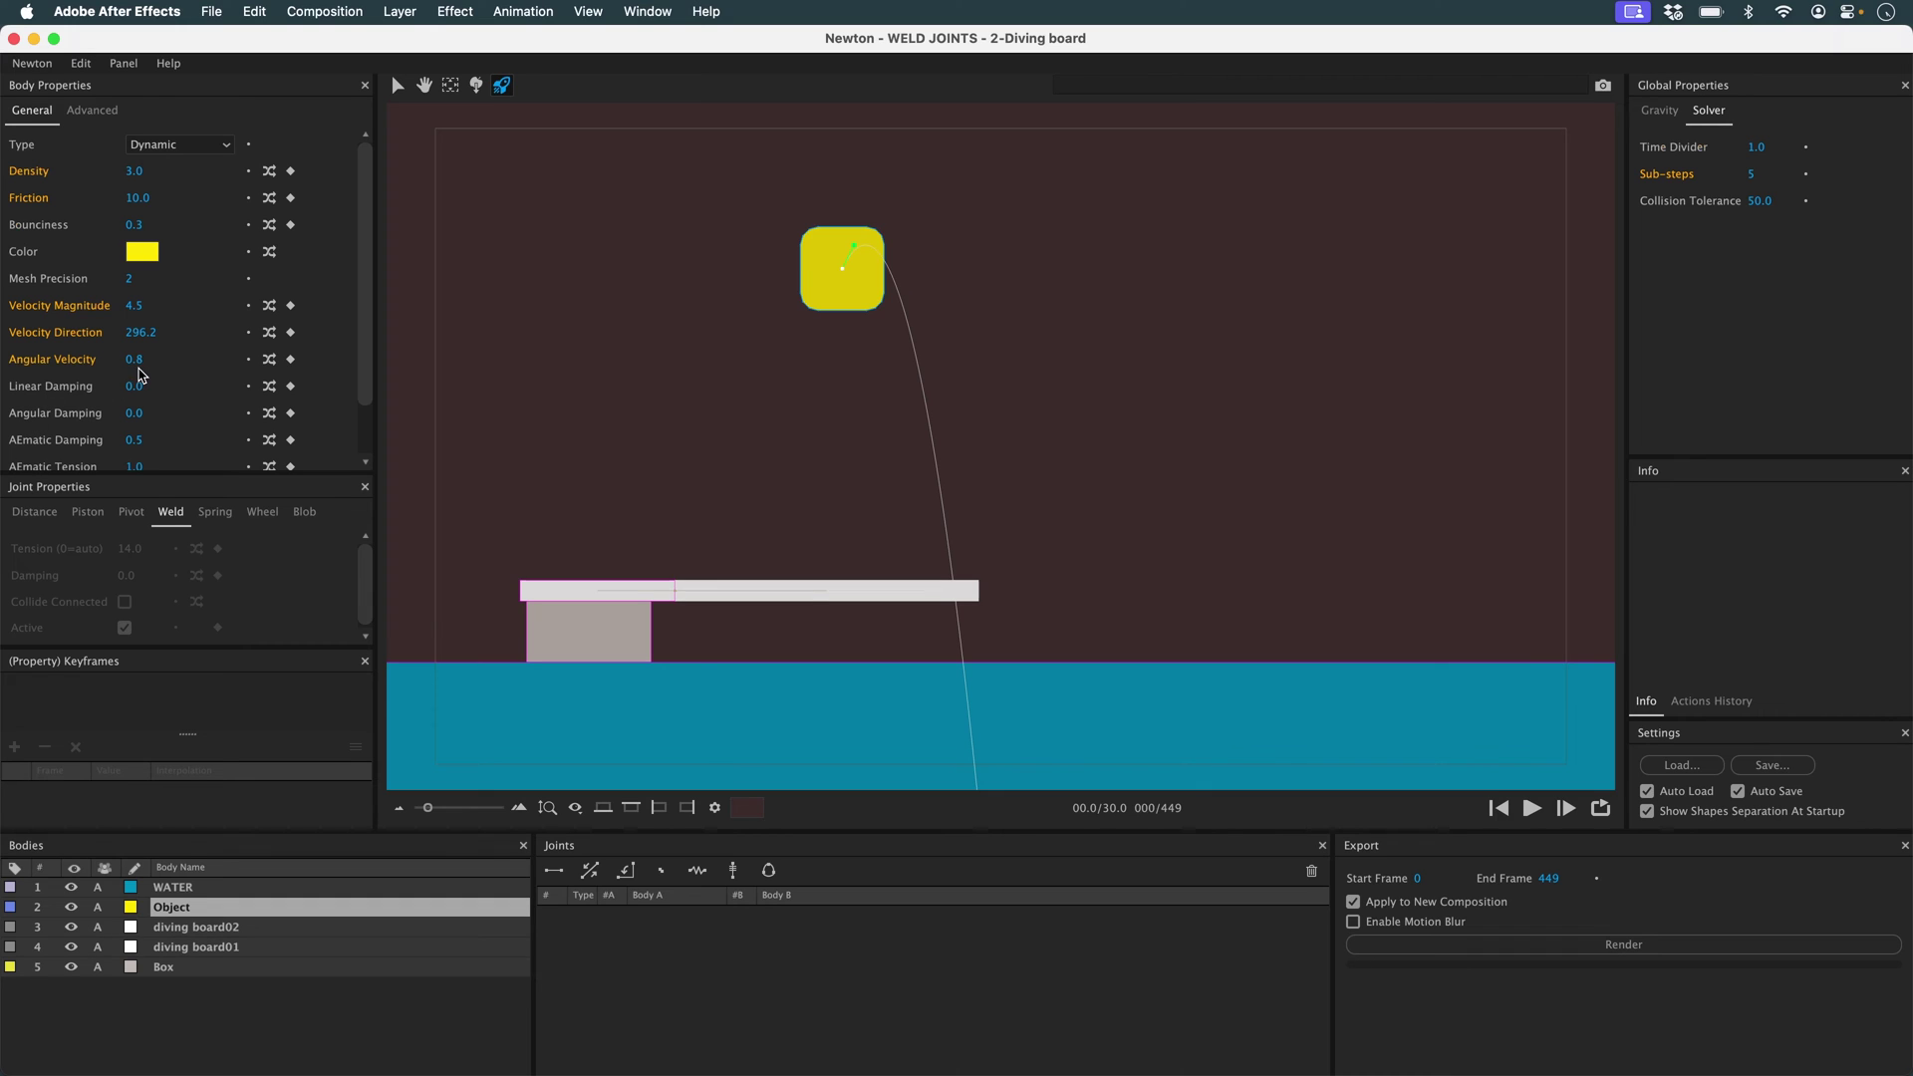
Replay the simulation several times to watch the box bounce off the board.
key("space")
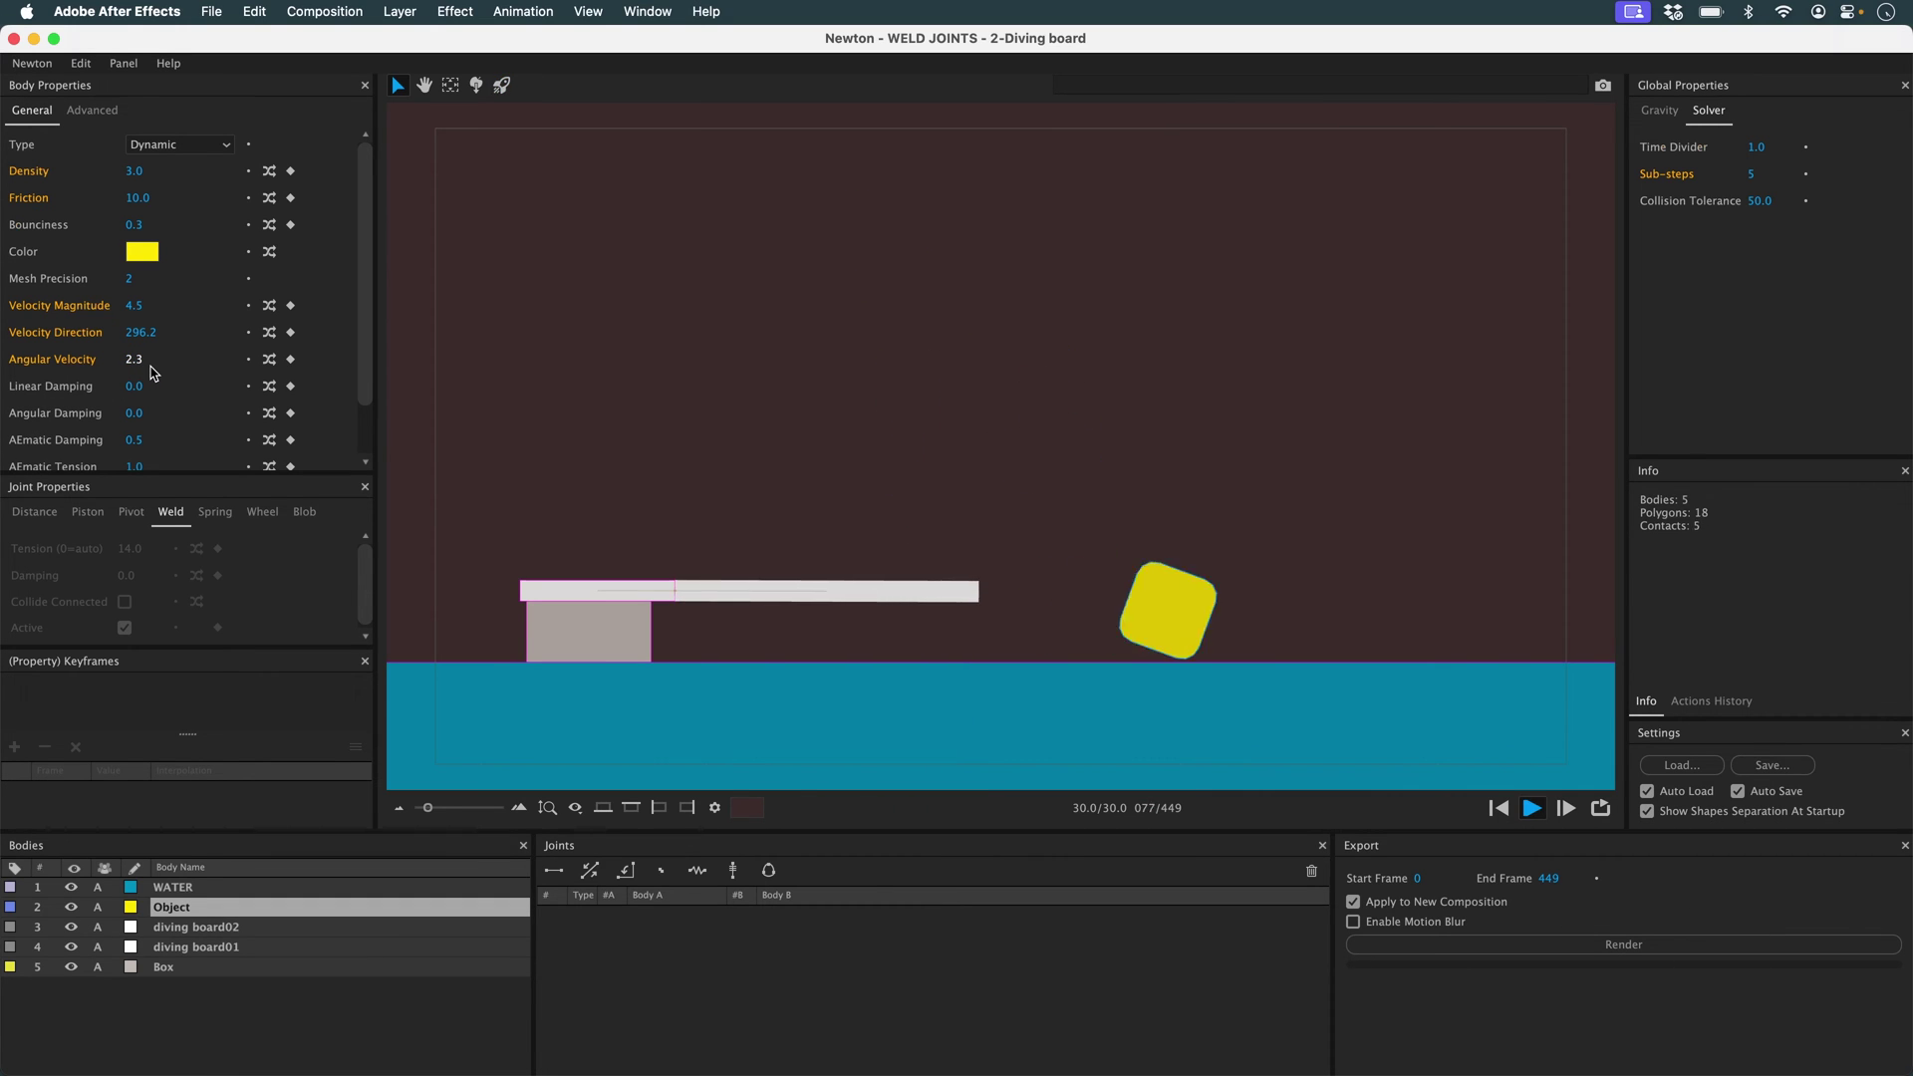
key("Home")
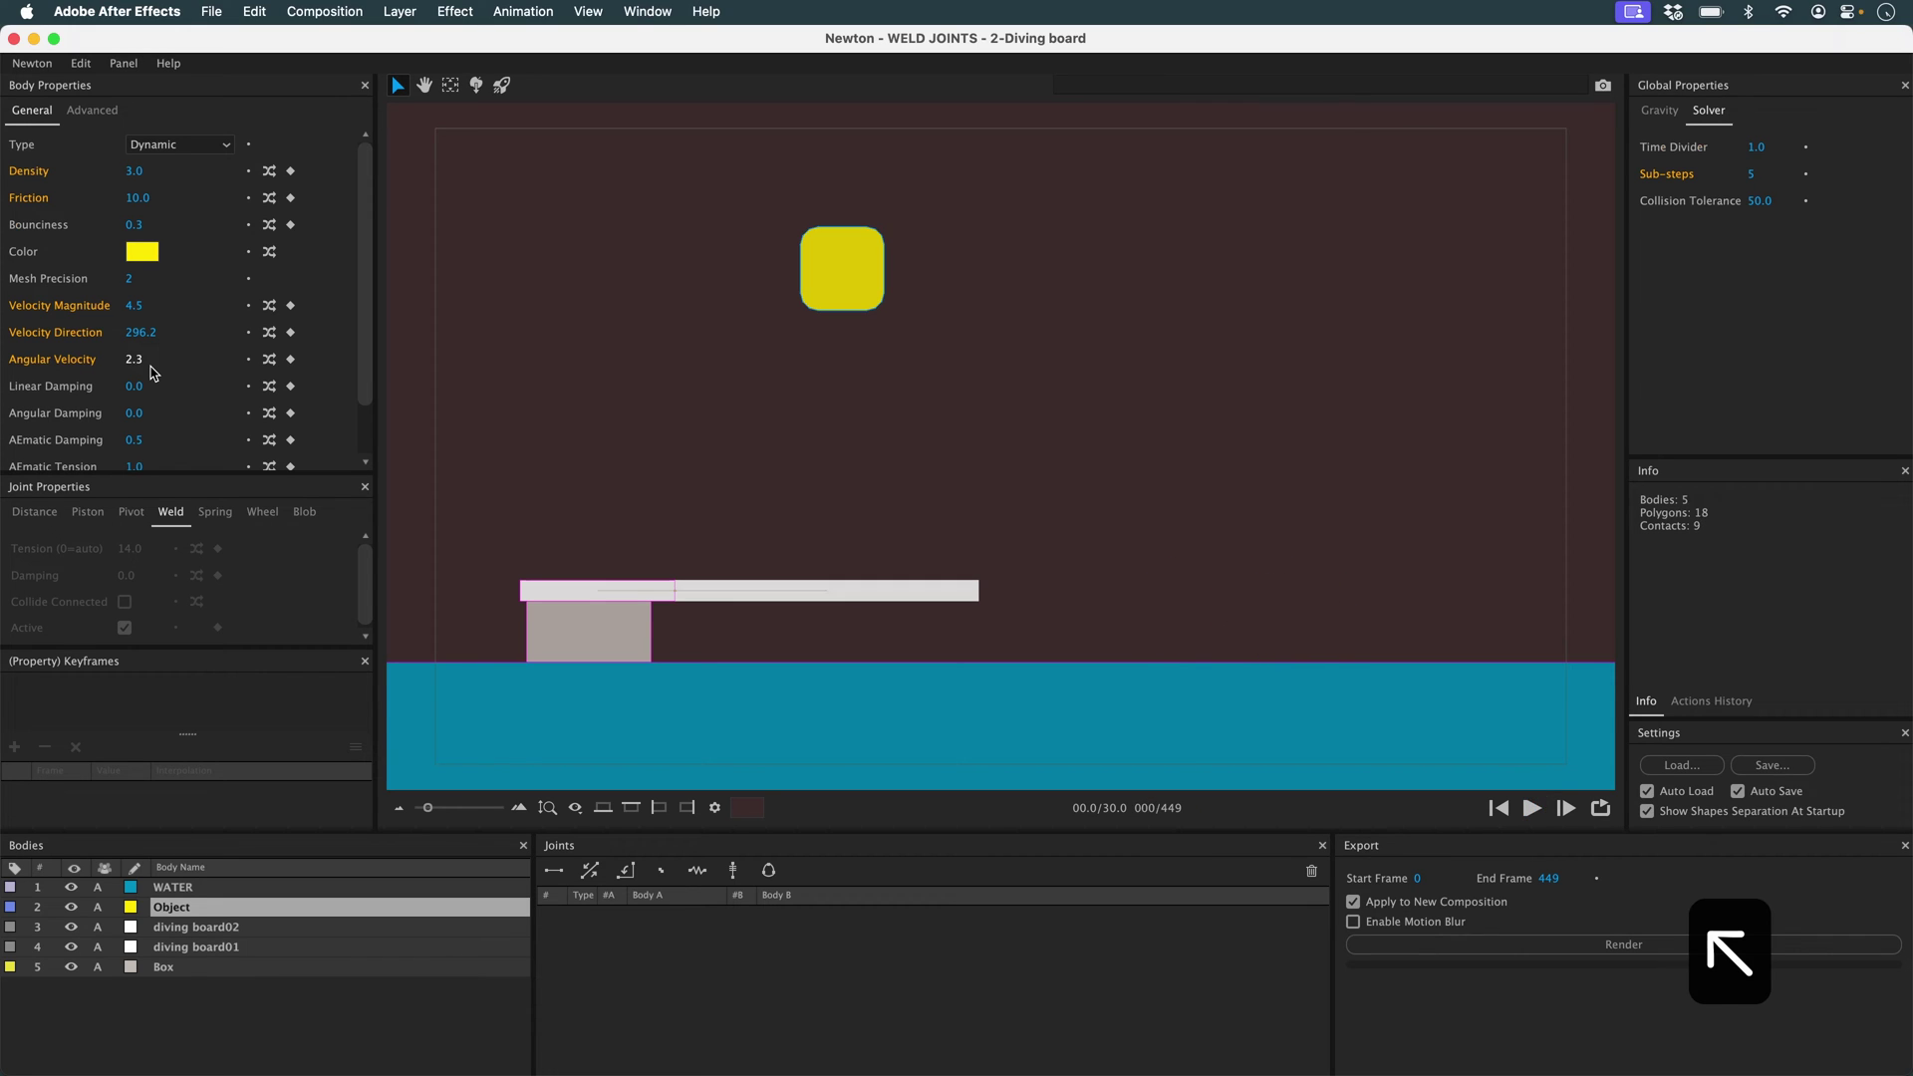
key("0")
key("0")
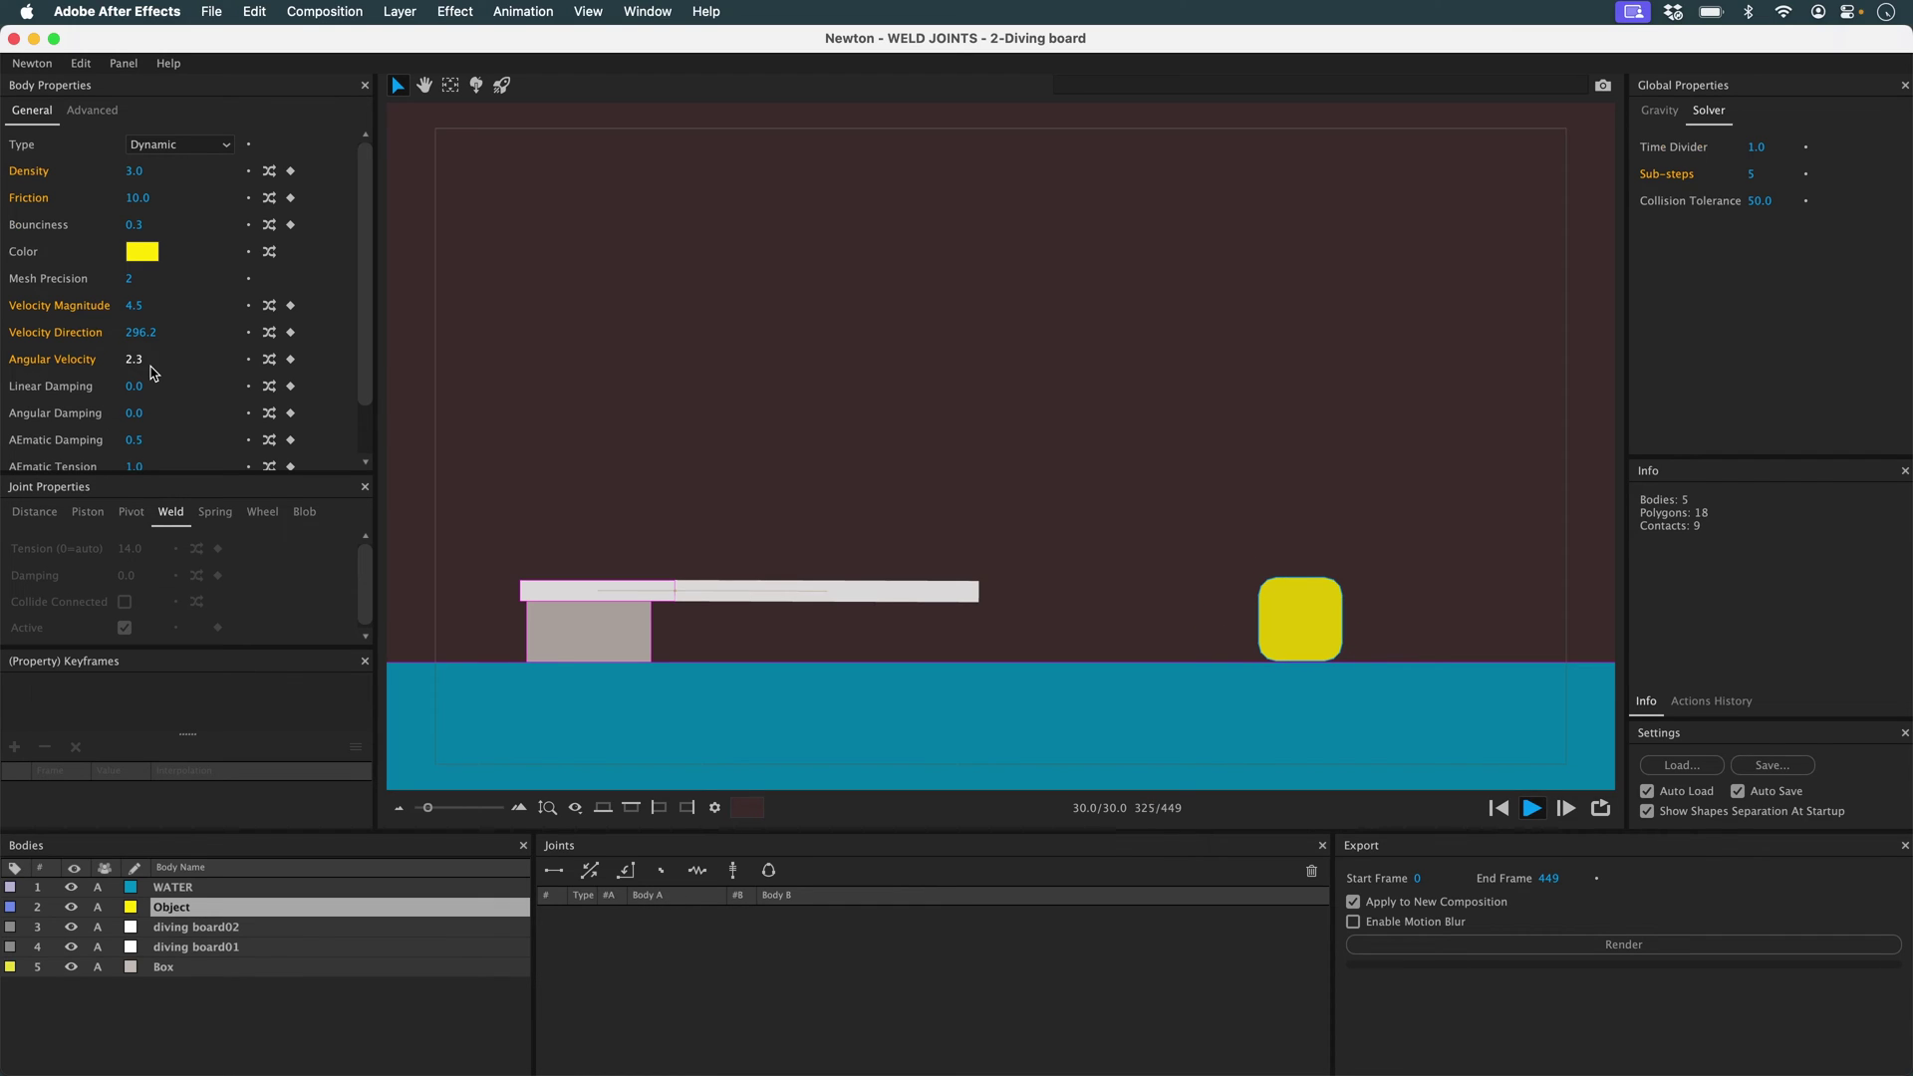
key("Home")
key("0")
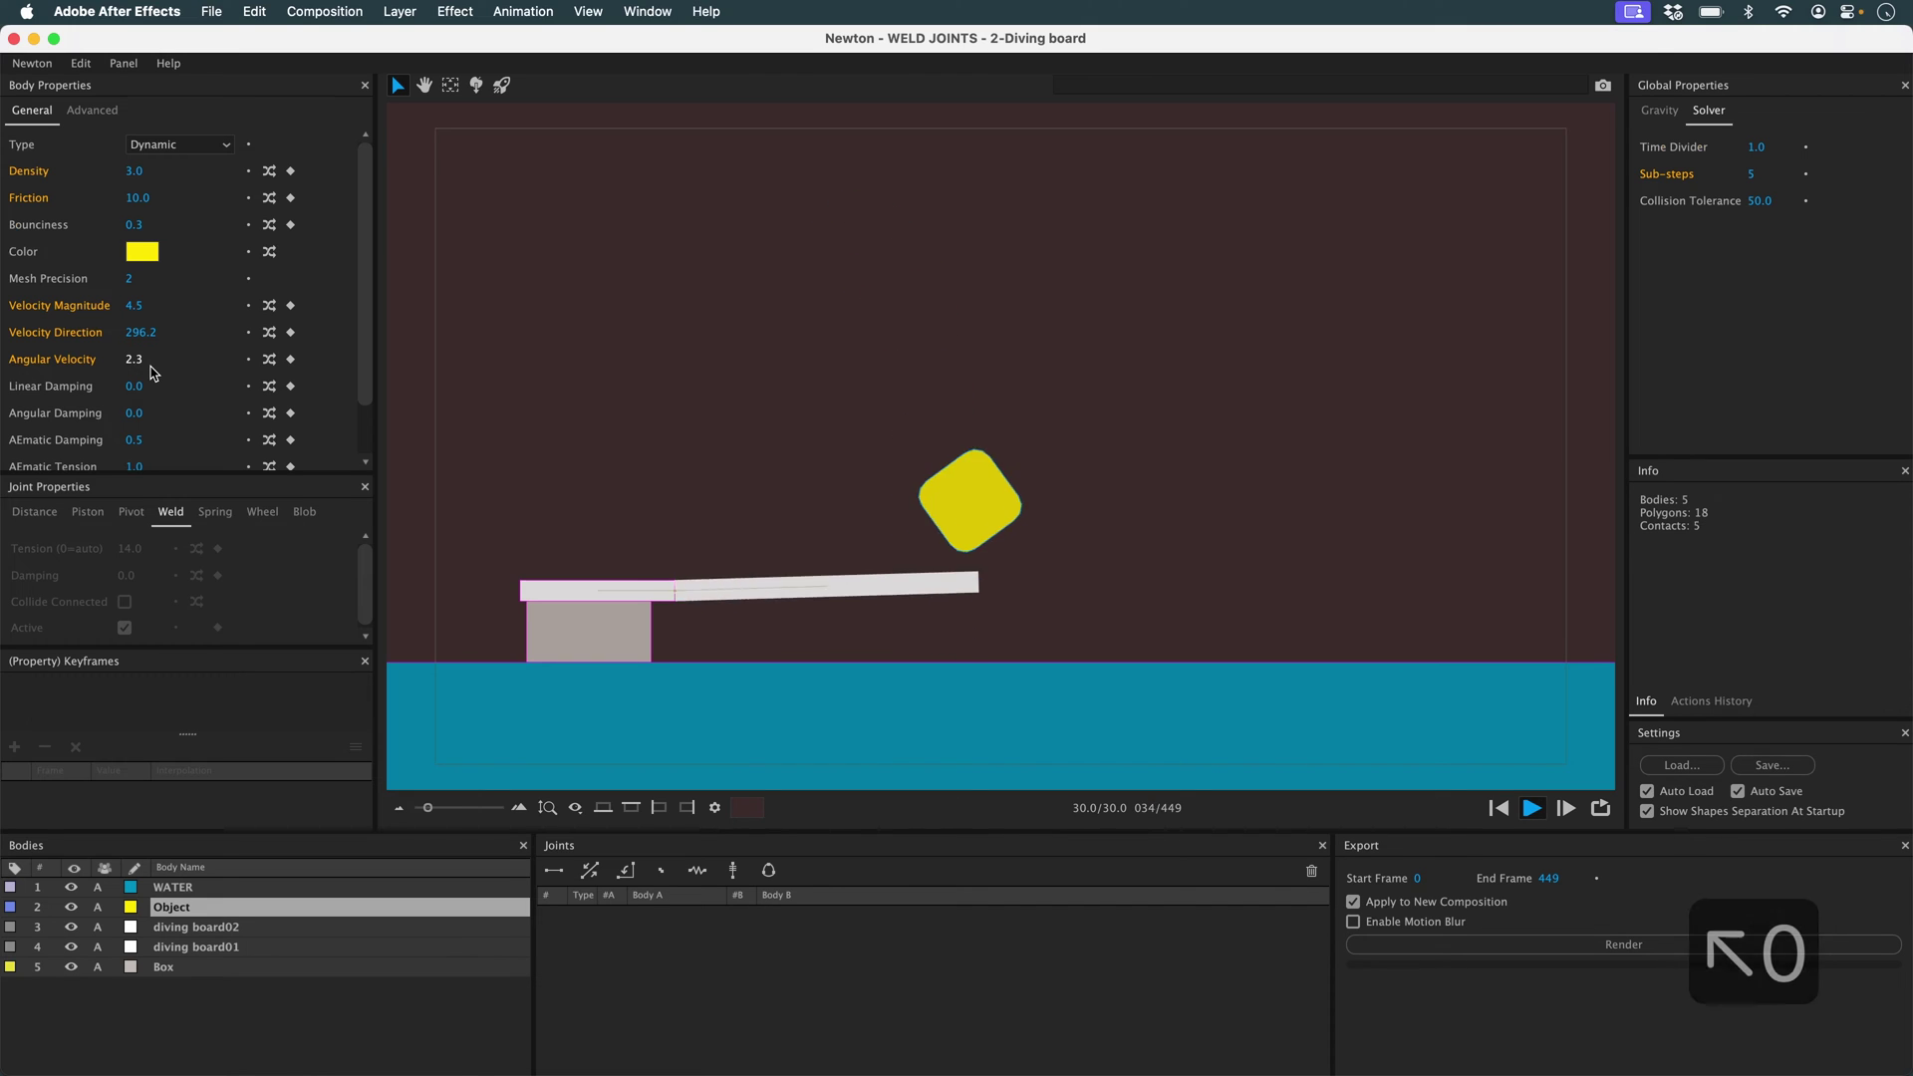
key("0")
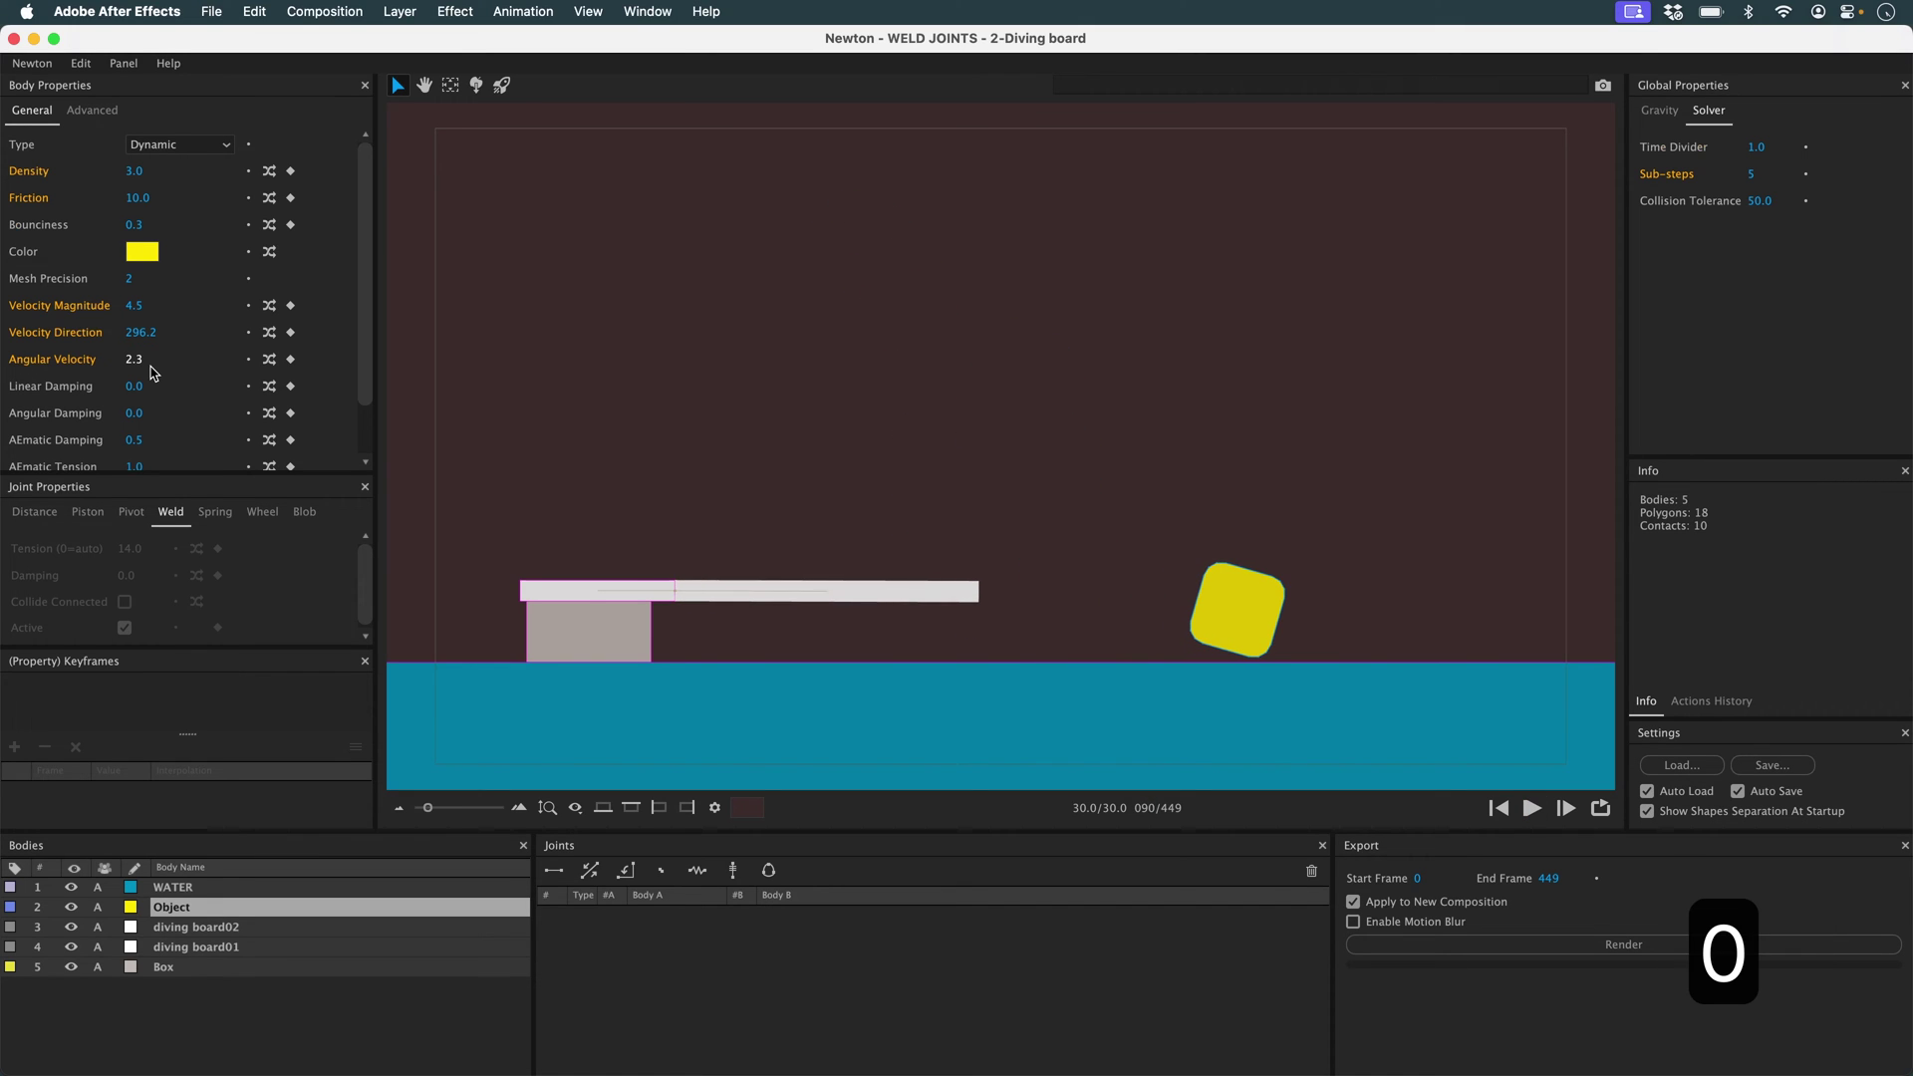
Reset the simulation and enable Waterlike on the water body with density 18.
left_click(1500, 810)
left_click(1505, 740)
scroll(363, 254, "down", 4)
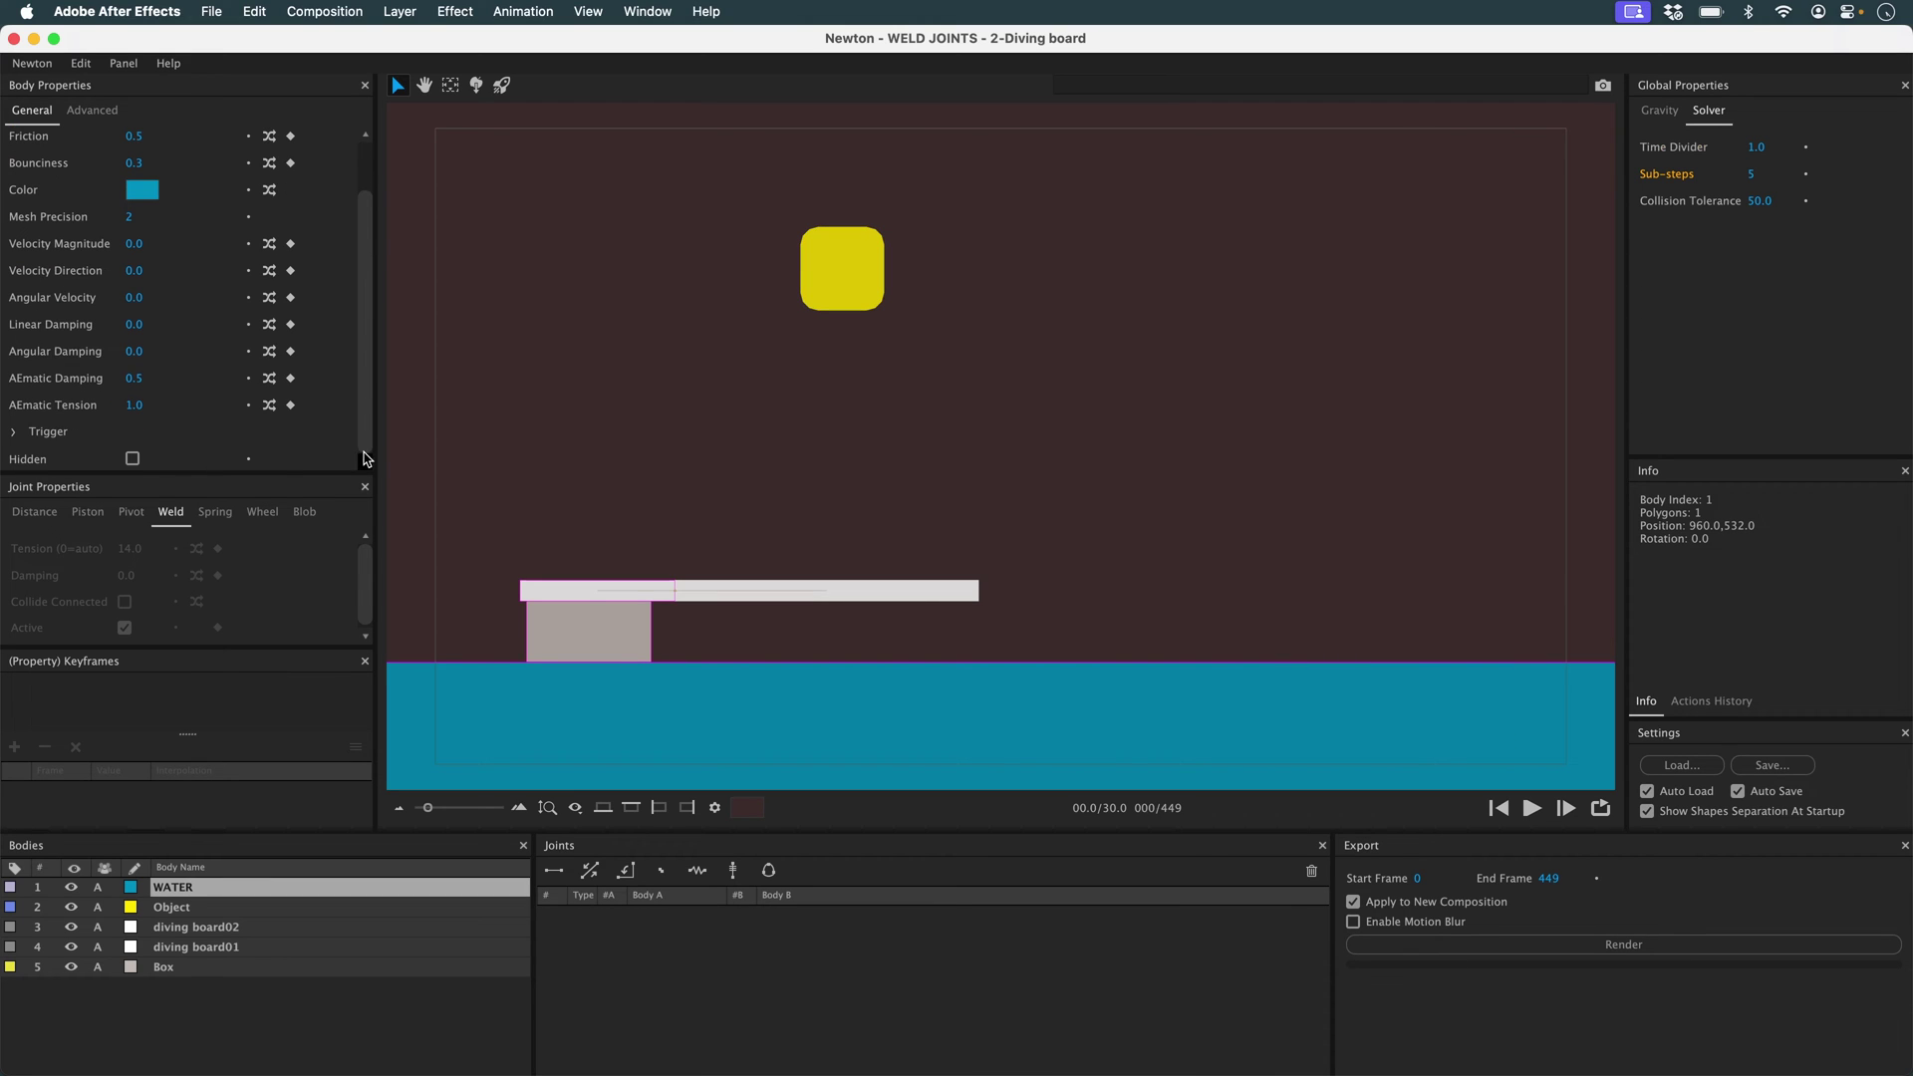
left_click(91, 110)
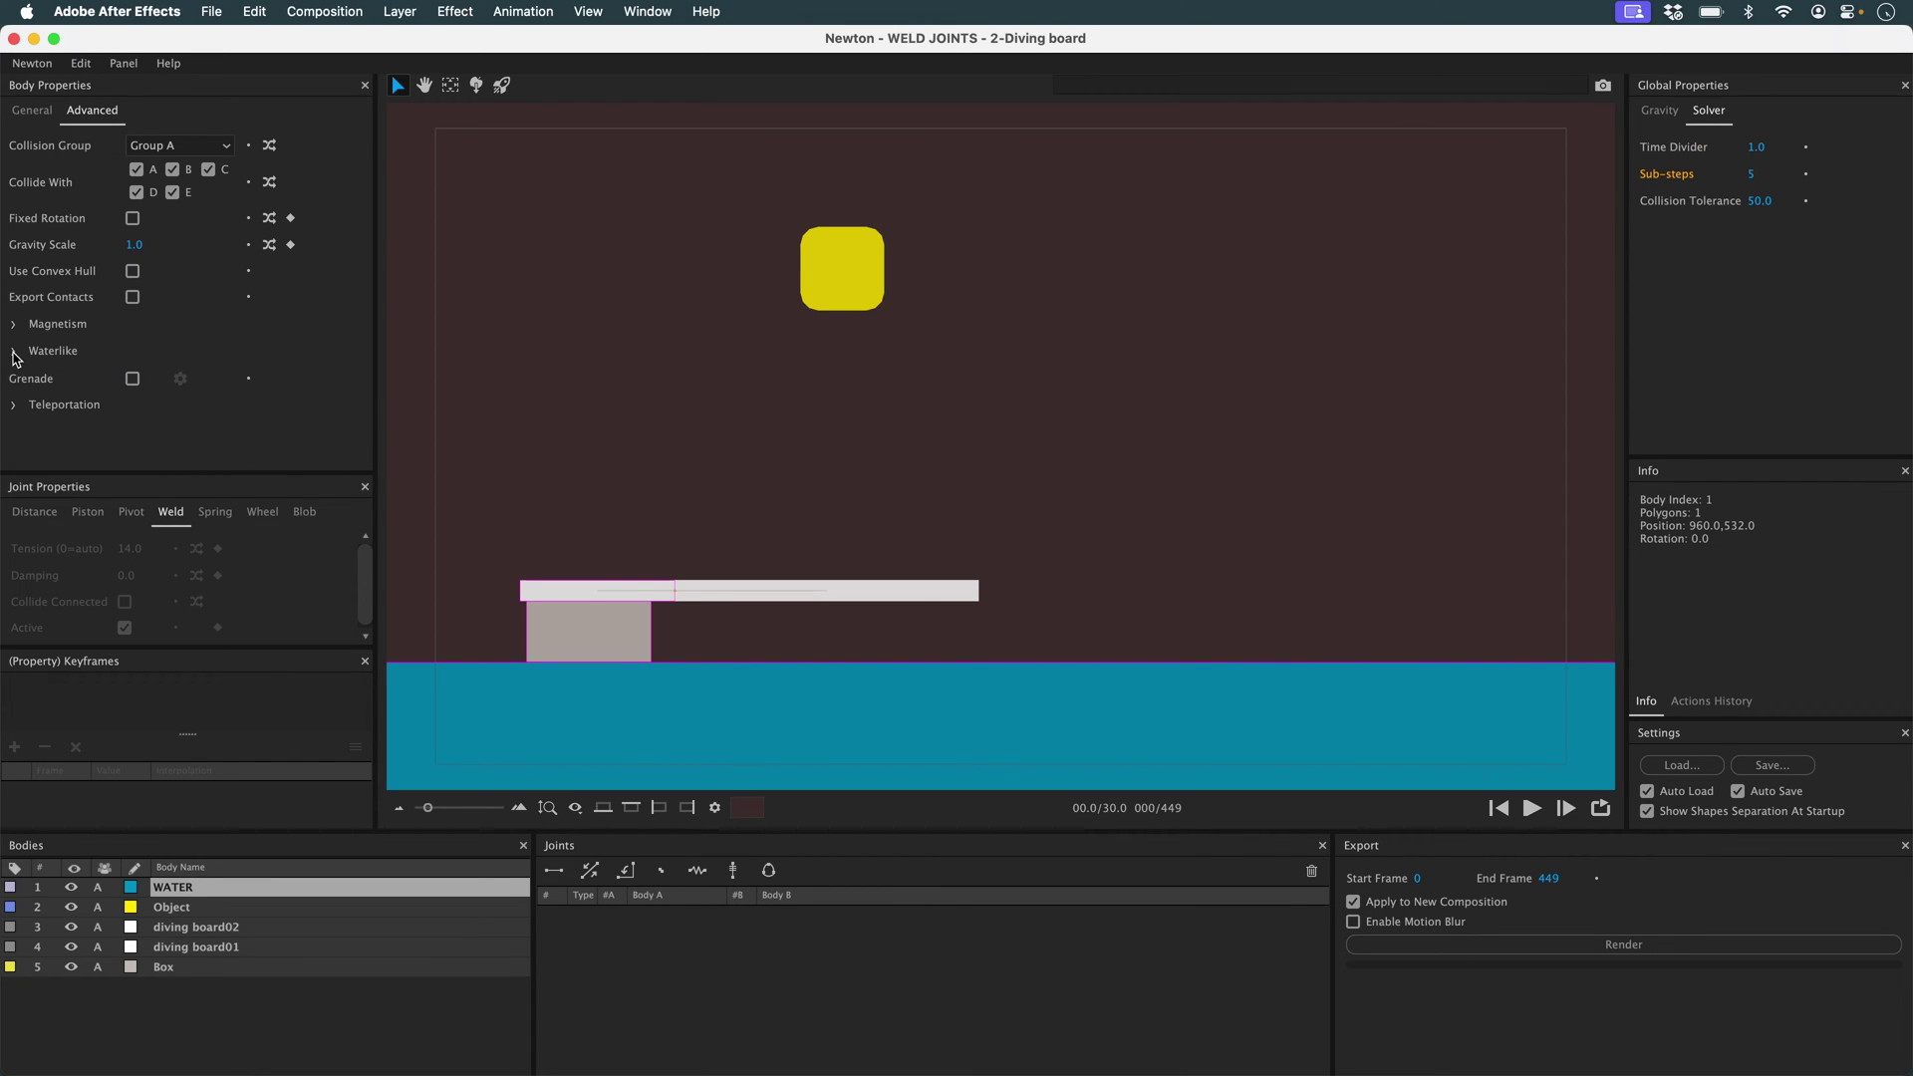
left_click(14, 352)
left_click(132, 377)
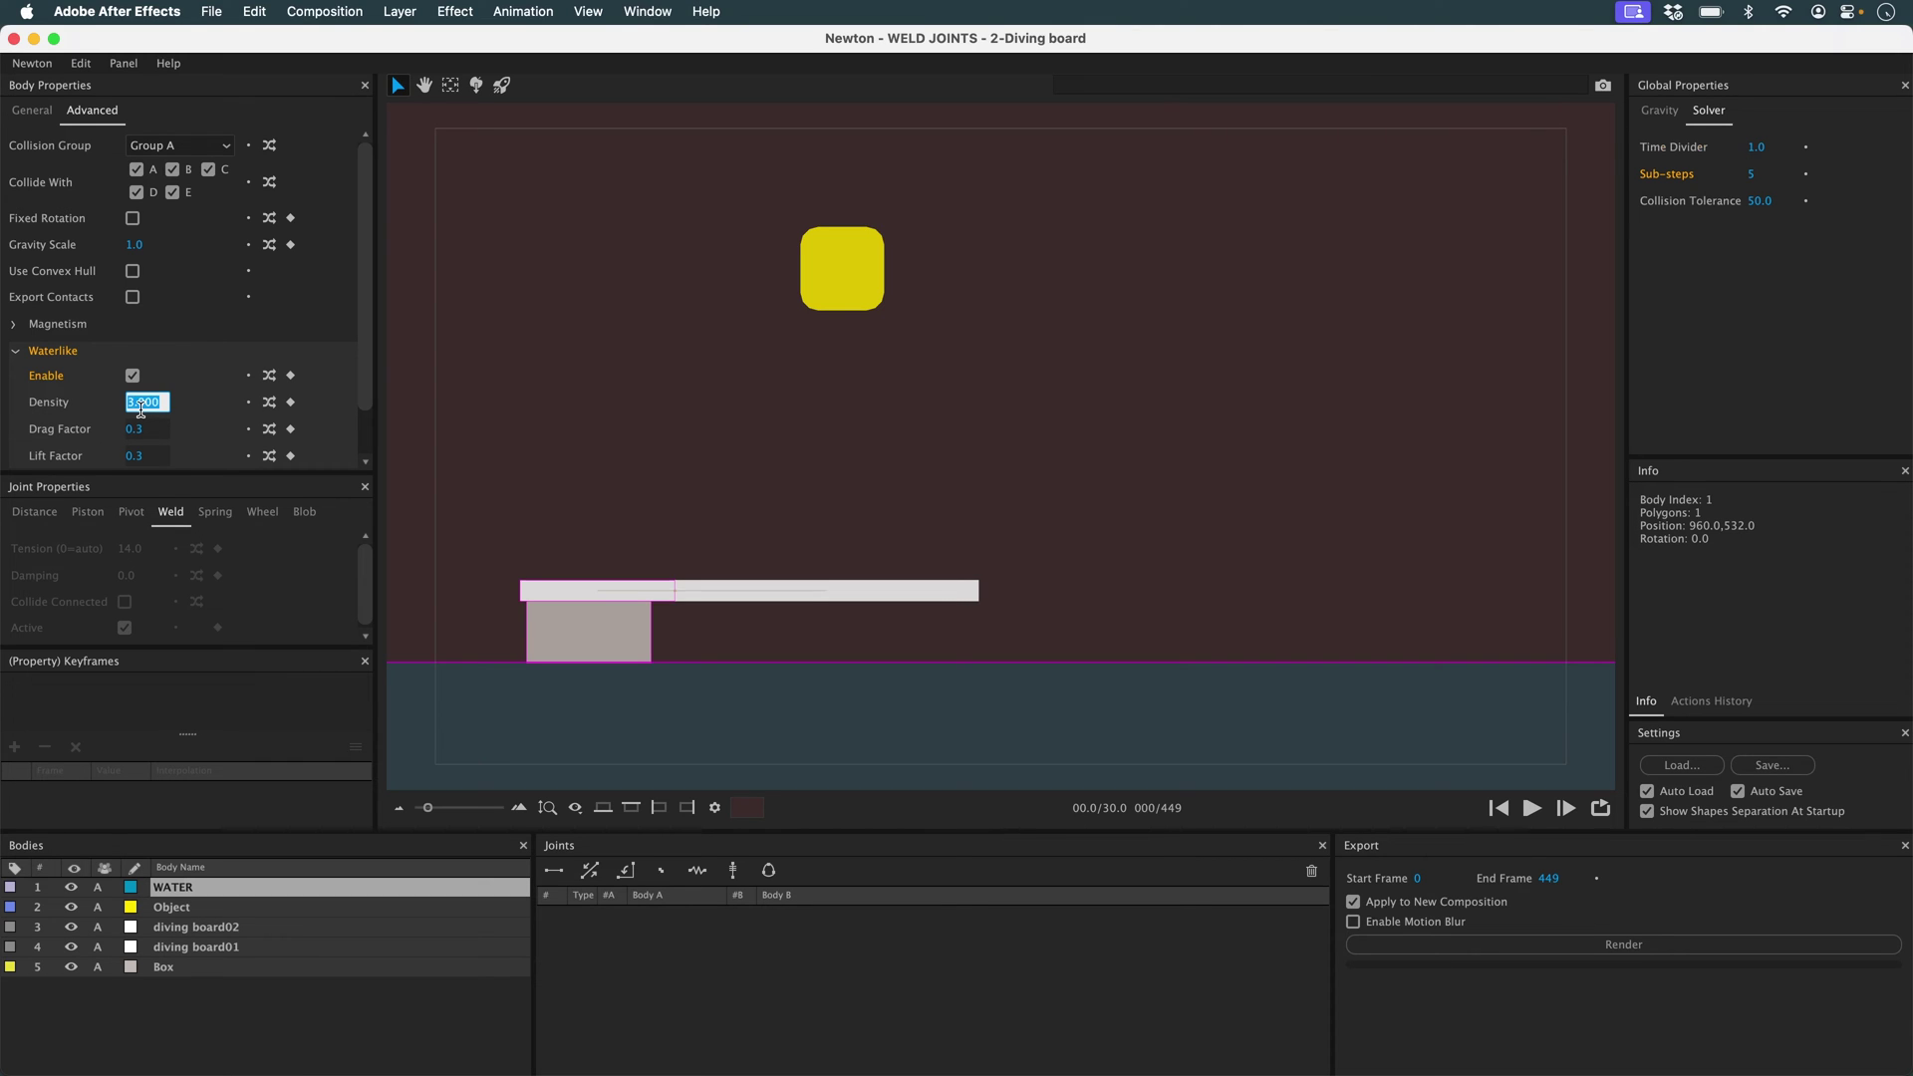
type("9")
key("Return")
key("0")
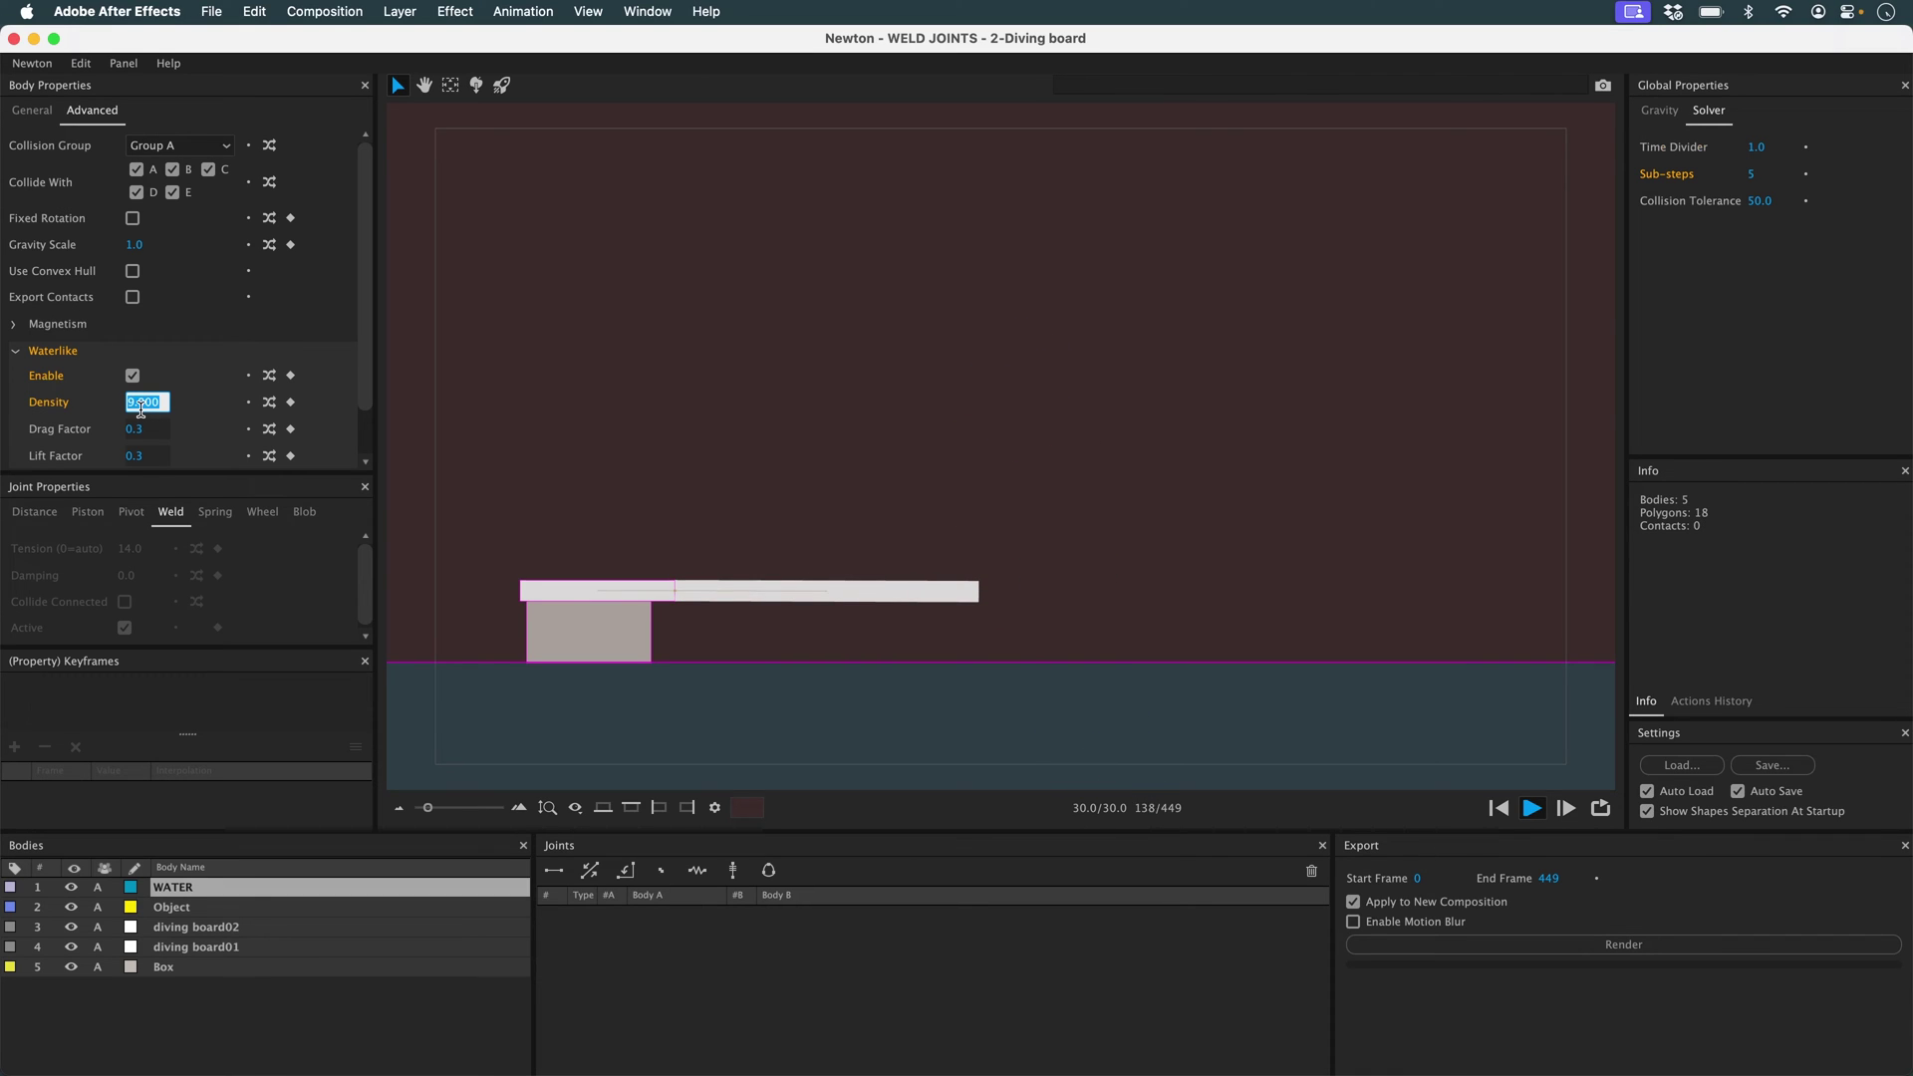
type("18")
key("Return")
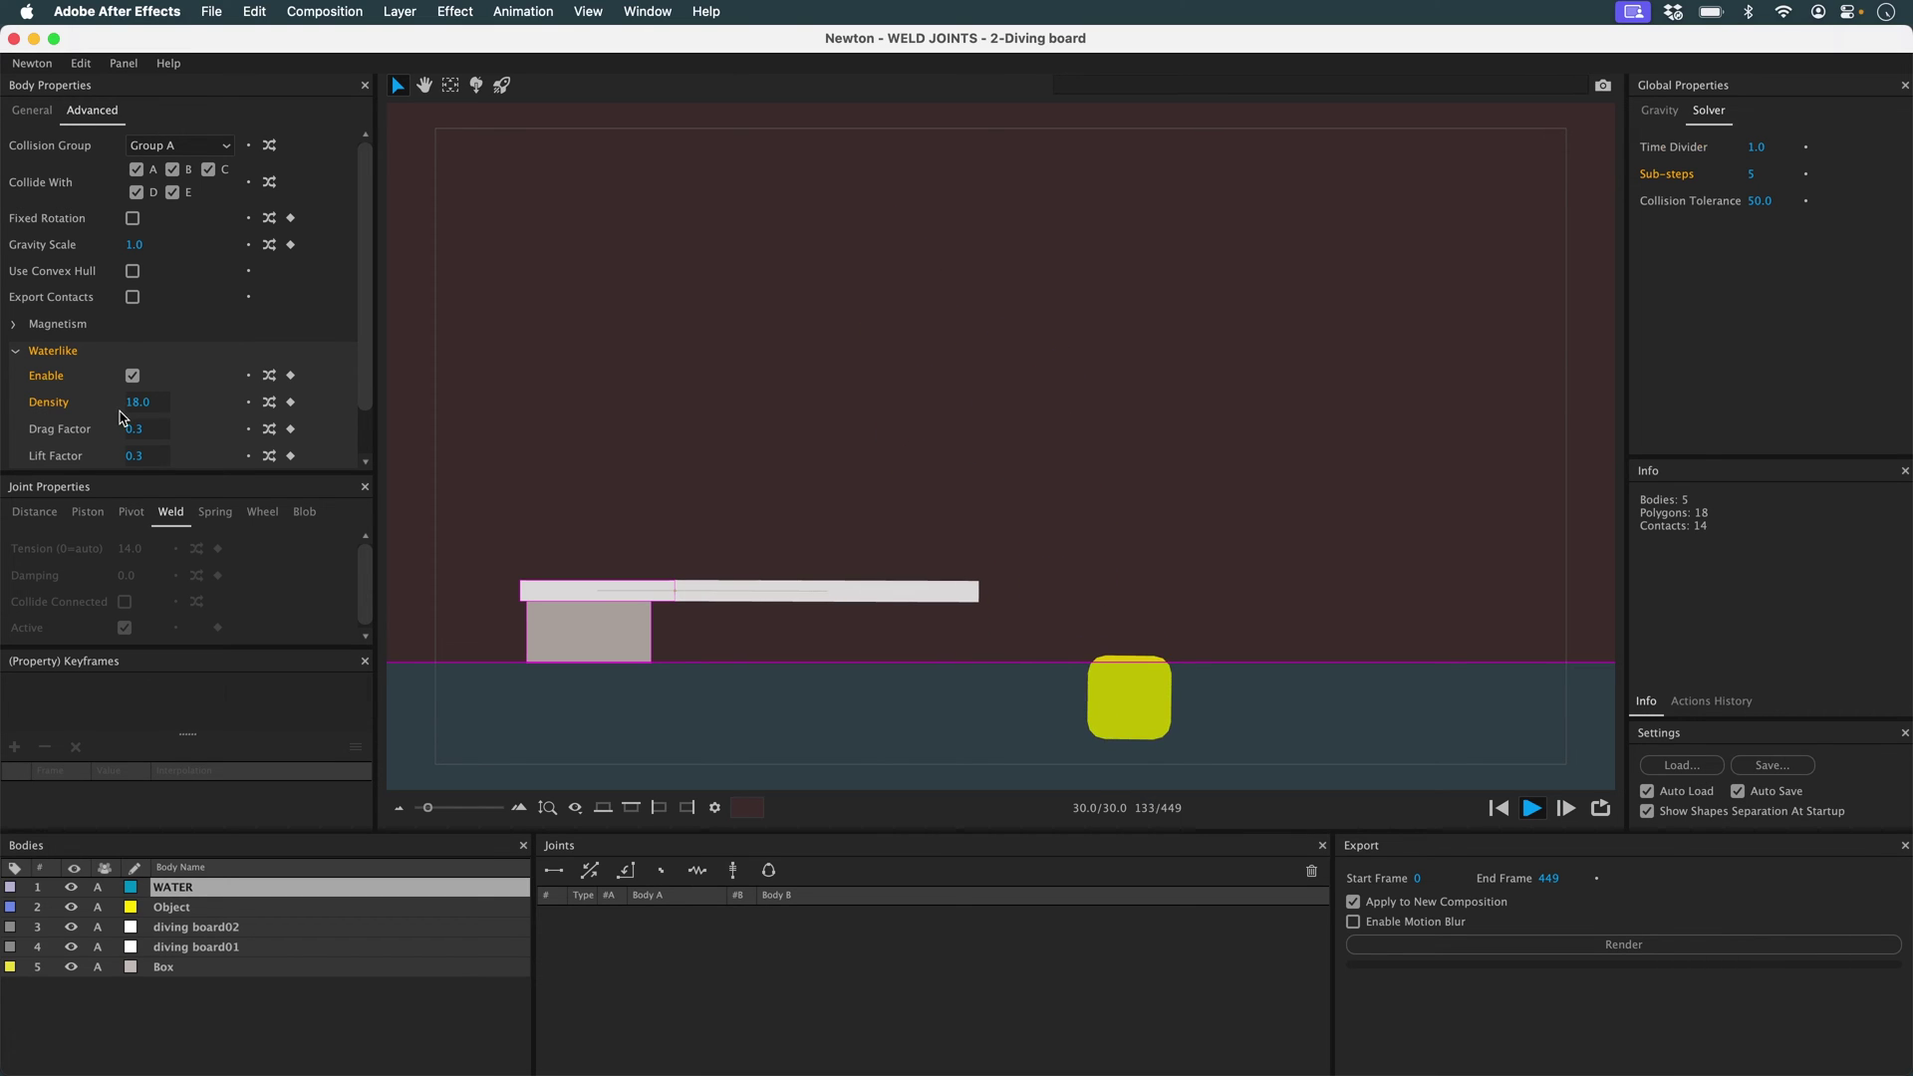
Set Drag and Lift Factor to 0.1 and render 250 simulated frames.
double_click(135, 429)
type("0,1")
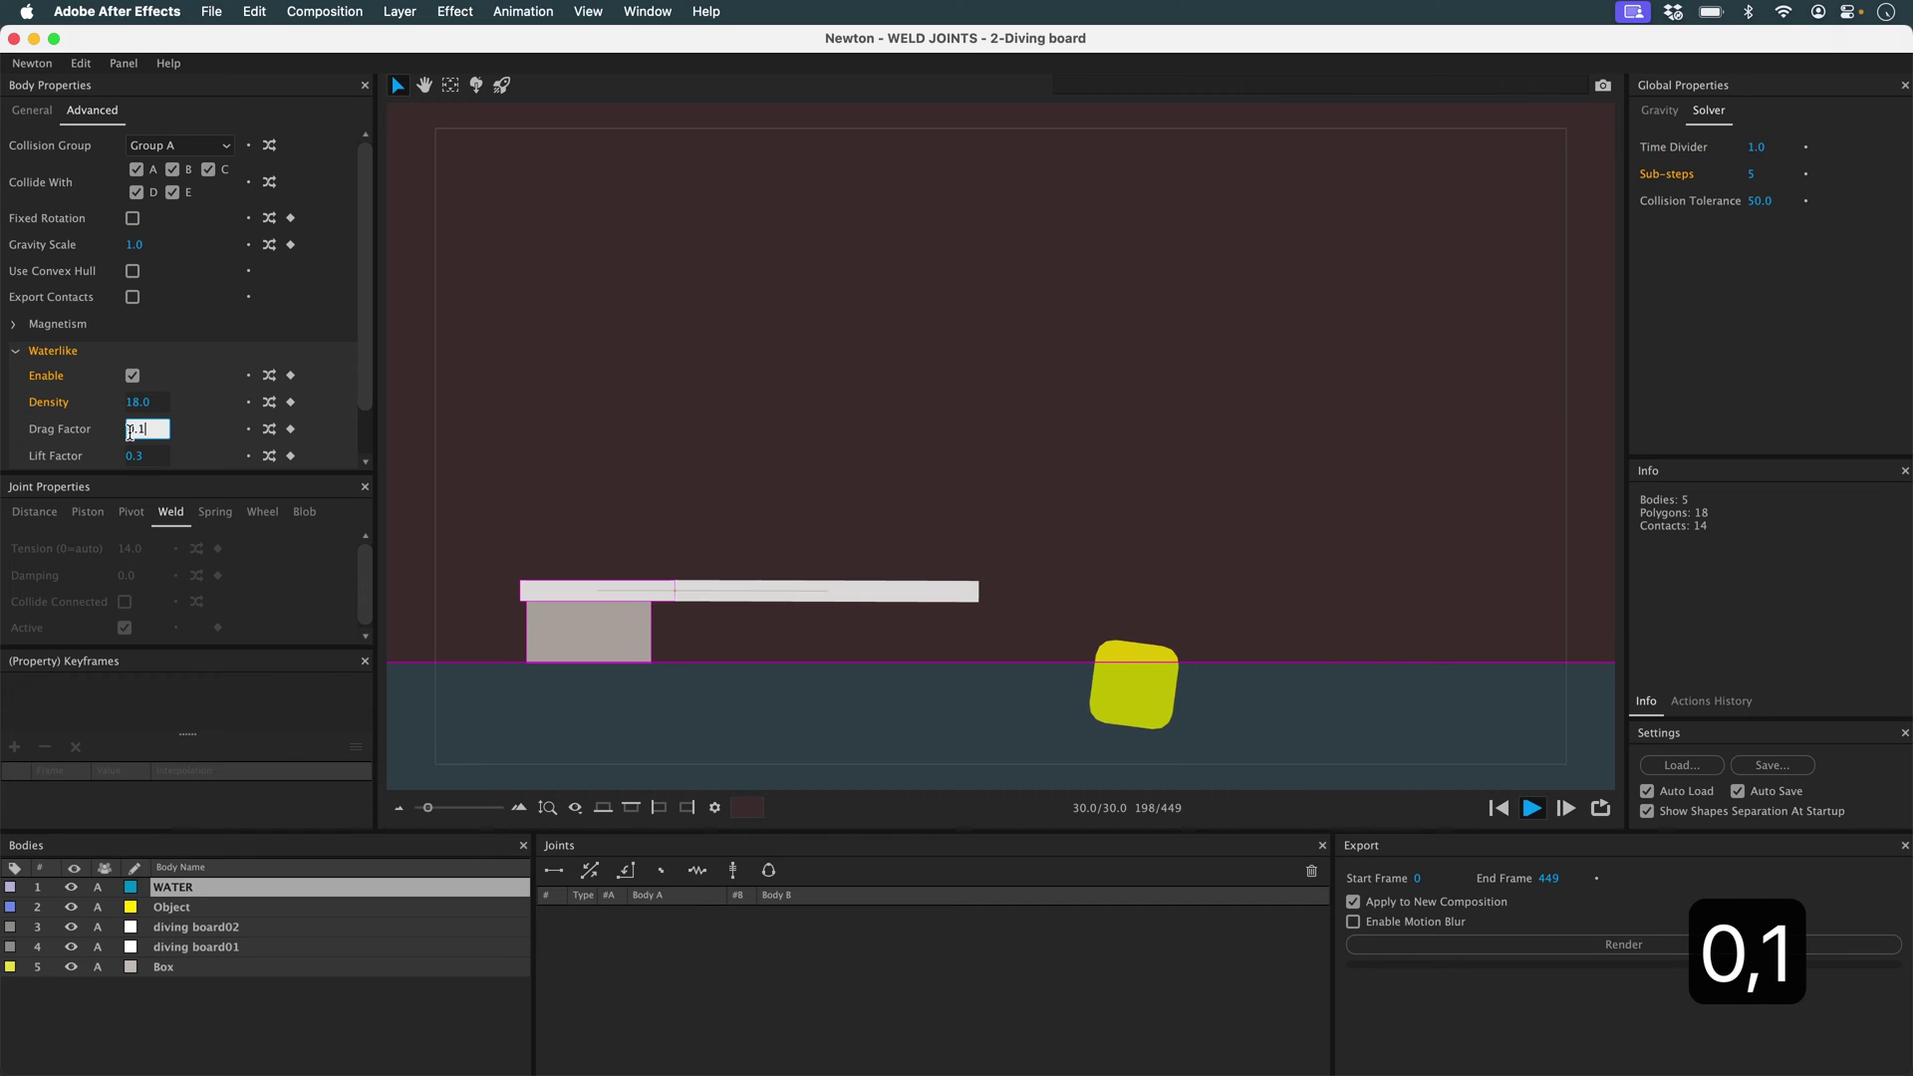
key("Tab")
key("Tab")
type("0.1")
key("Return")
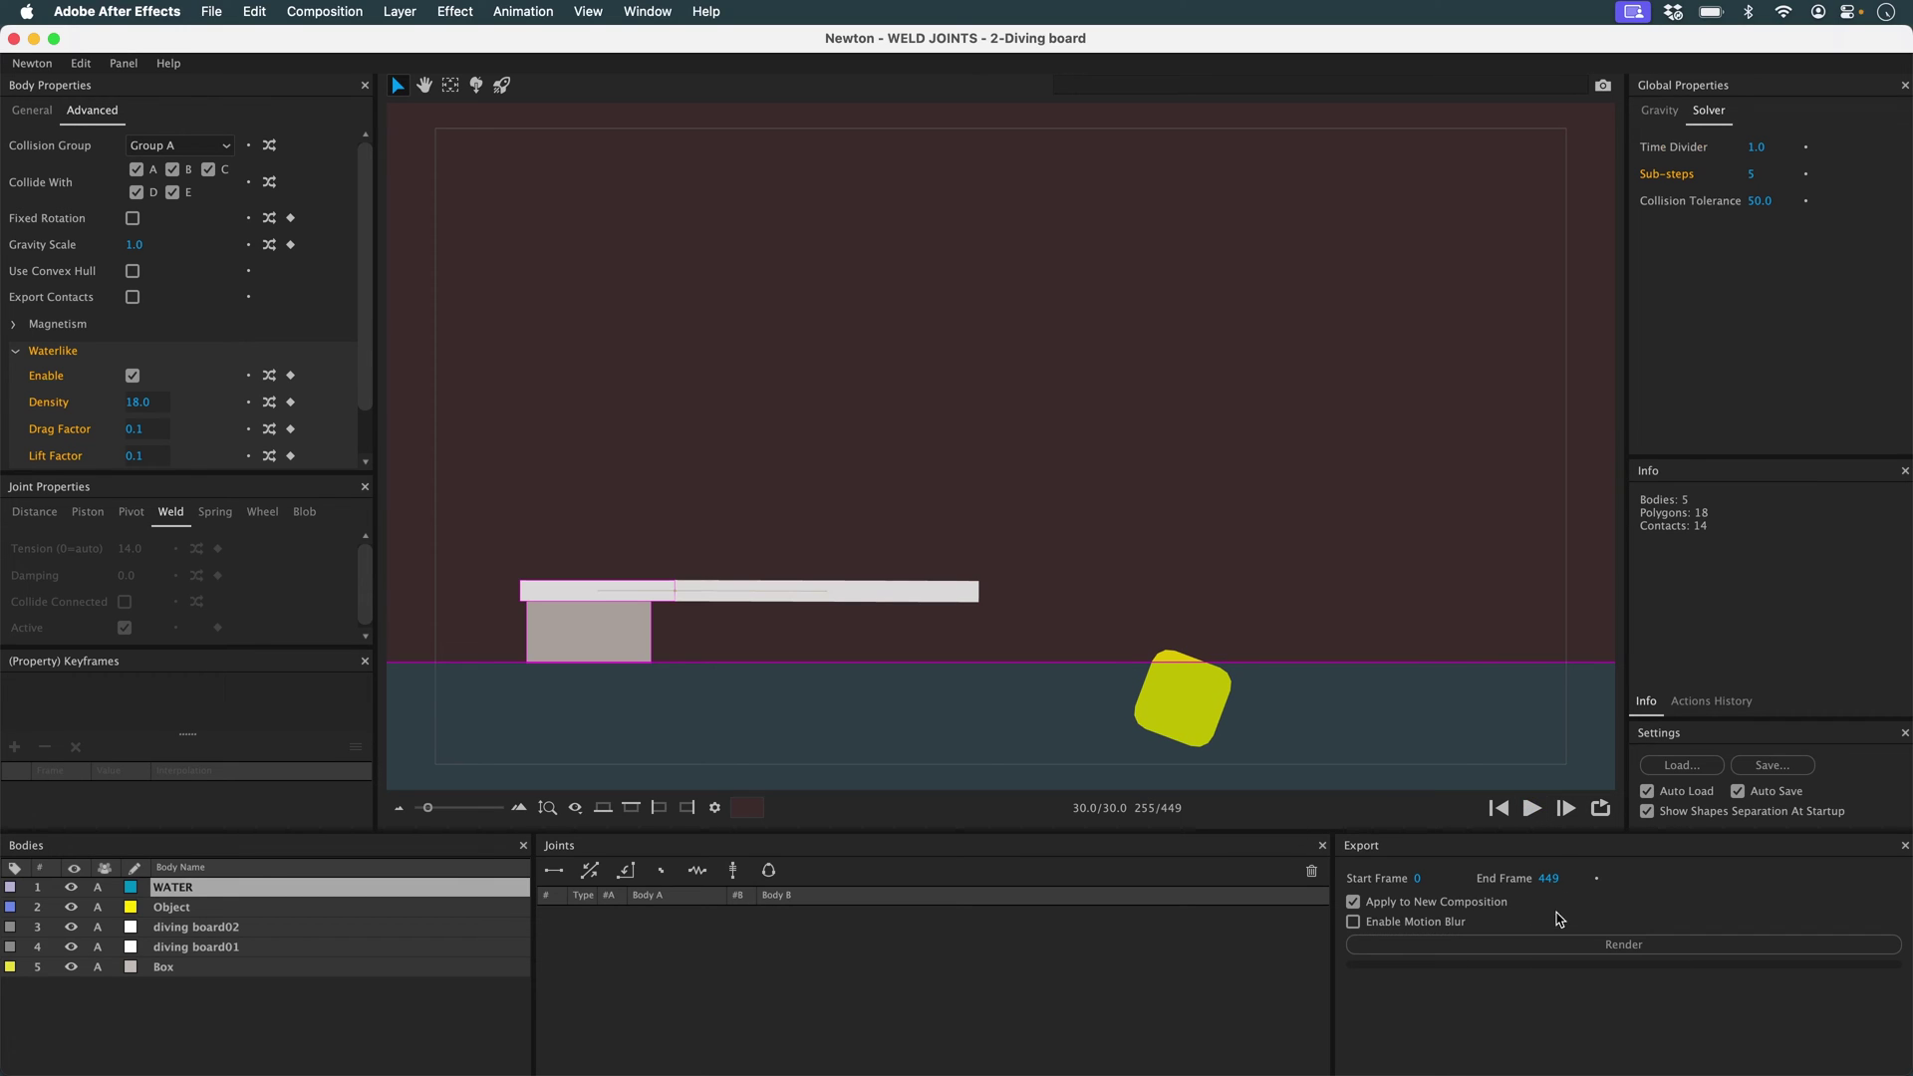
type("250")
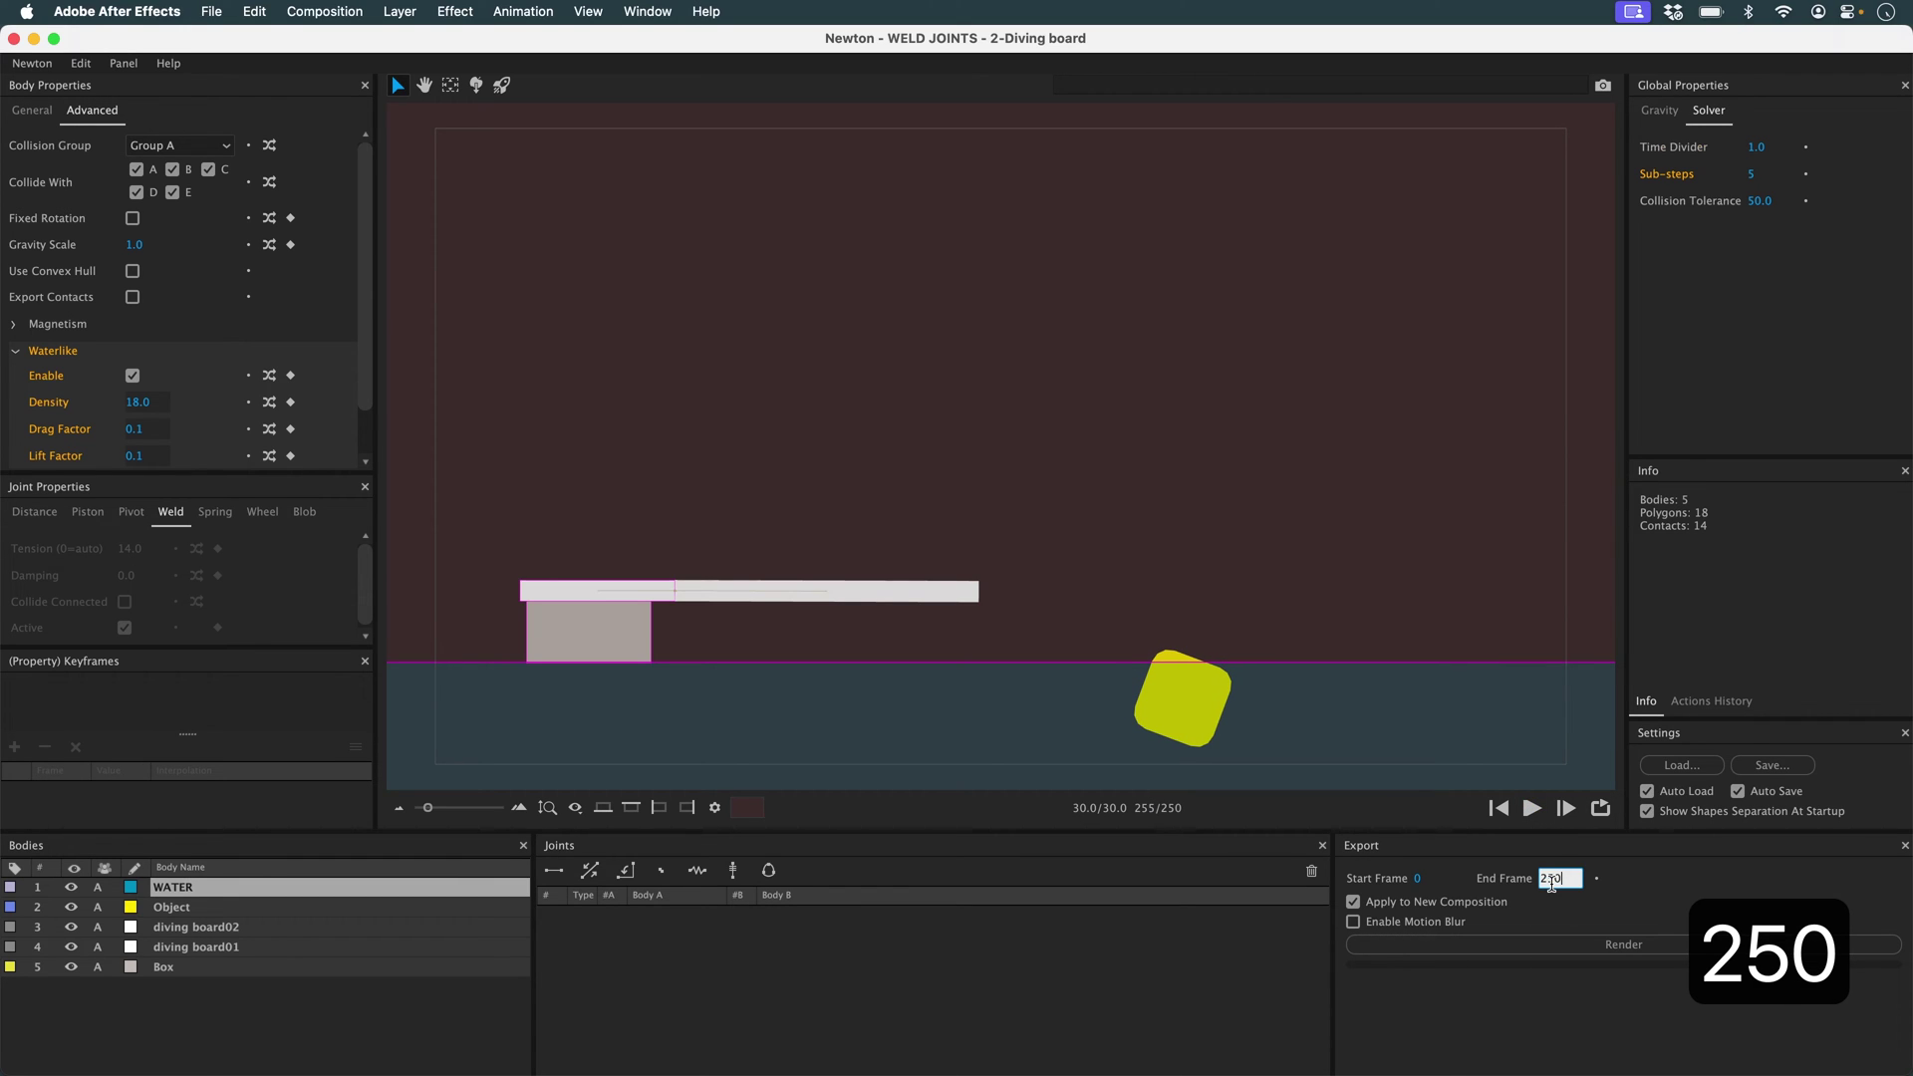
left_click(1625, 943)
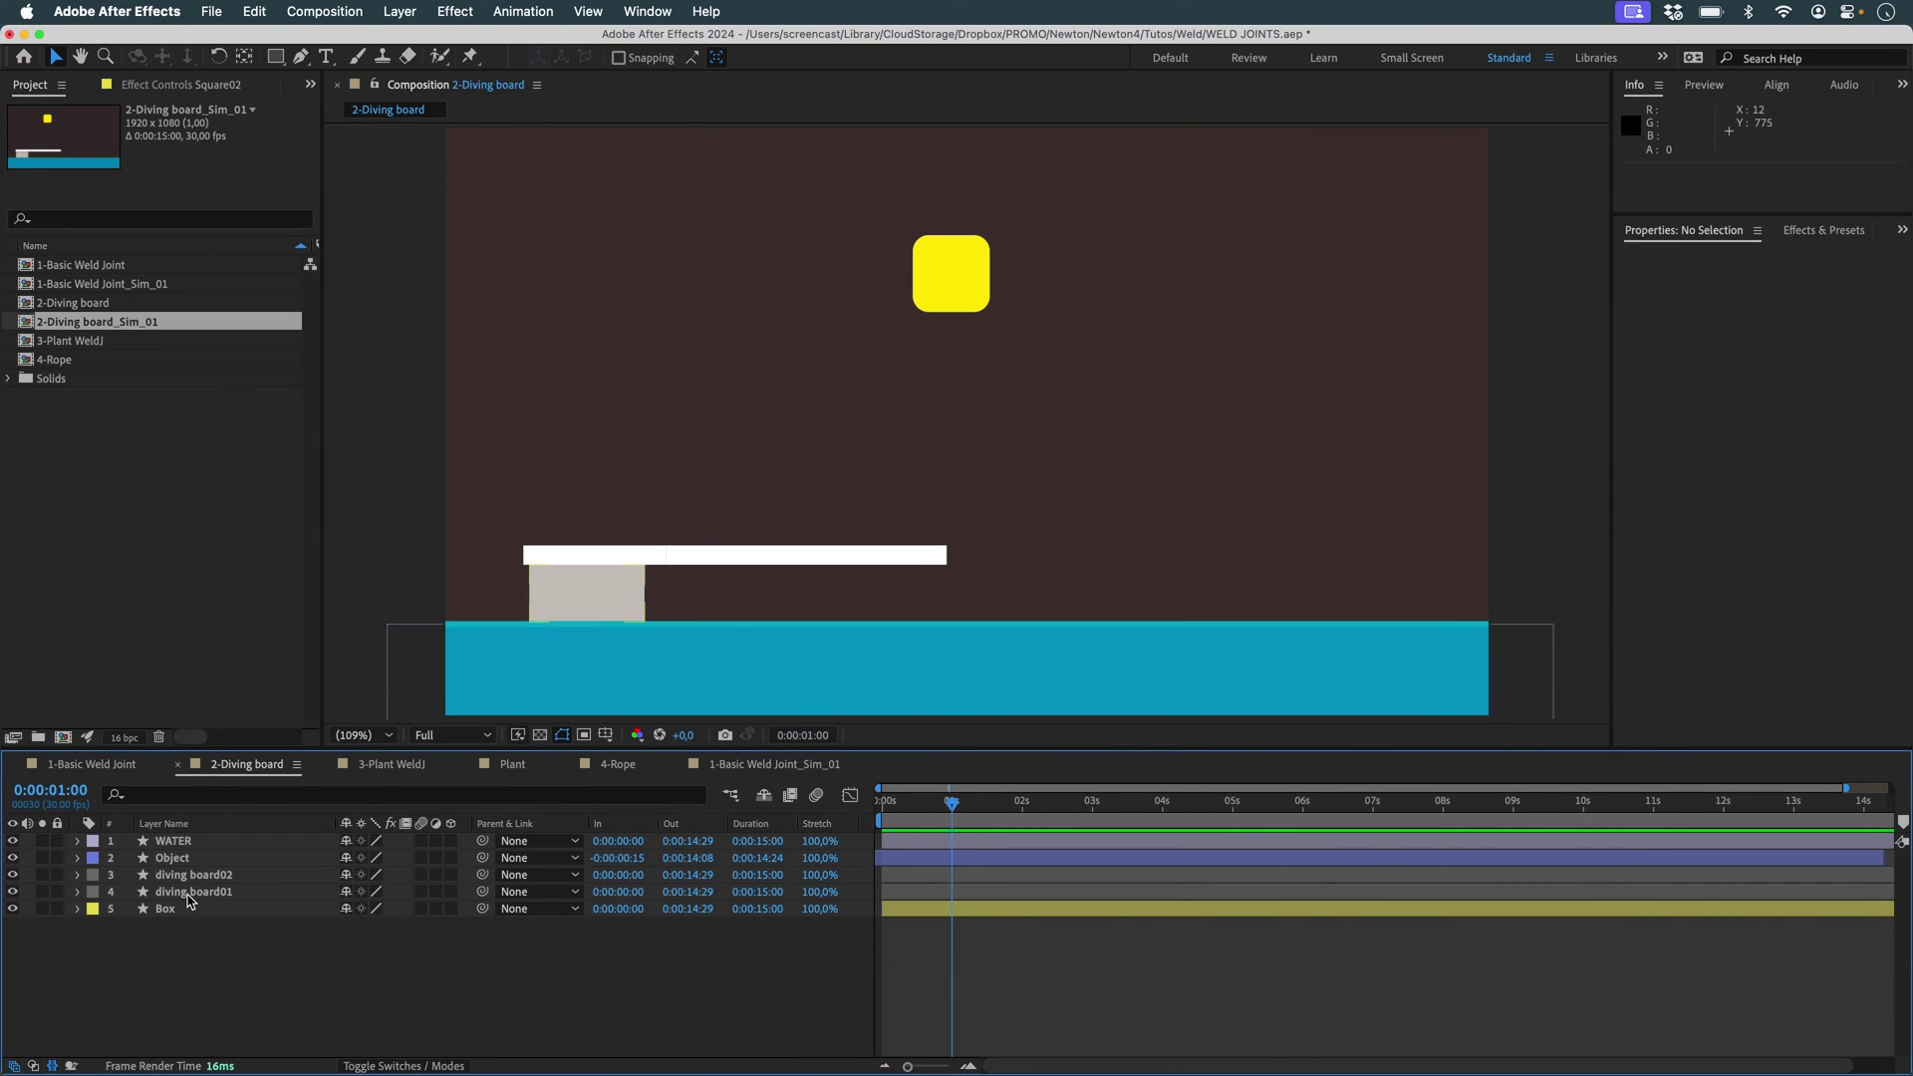
Open 2-Diving board_Sim_01, set the WATER layer to Color mode, and preview.
double_click(134, 324)
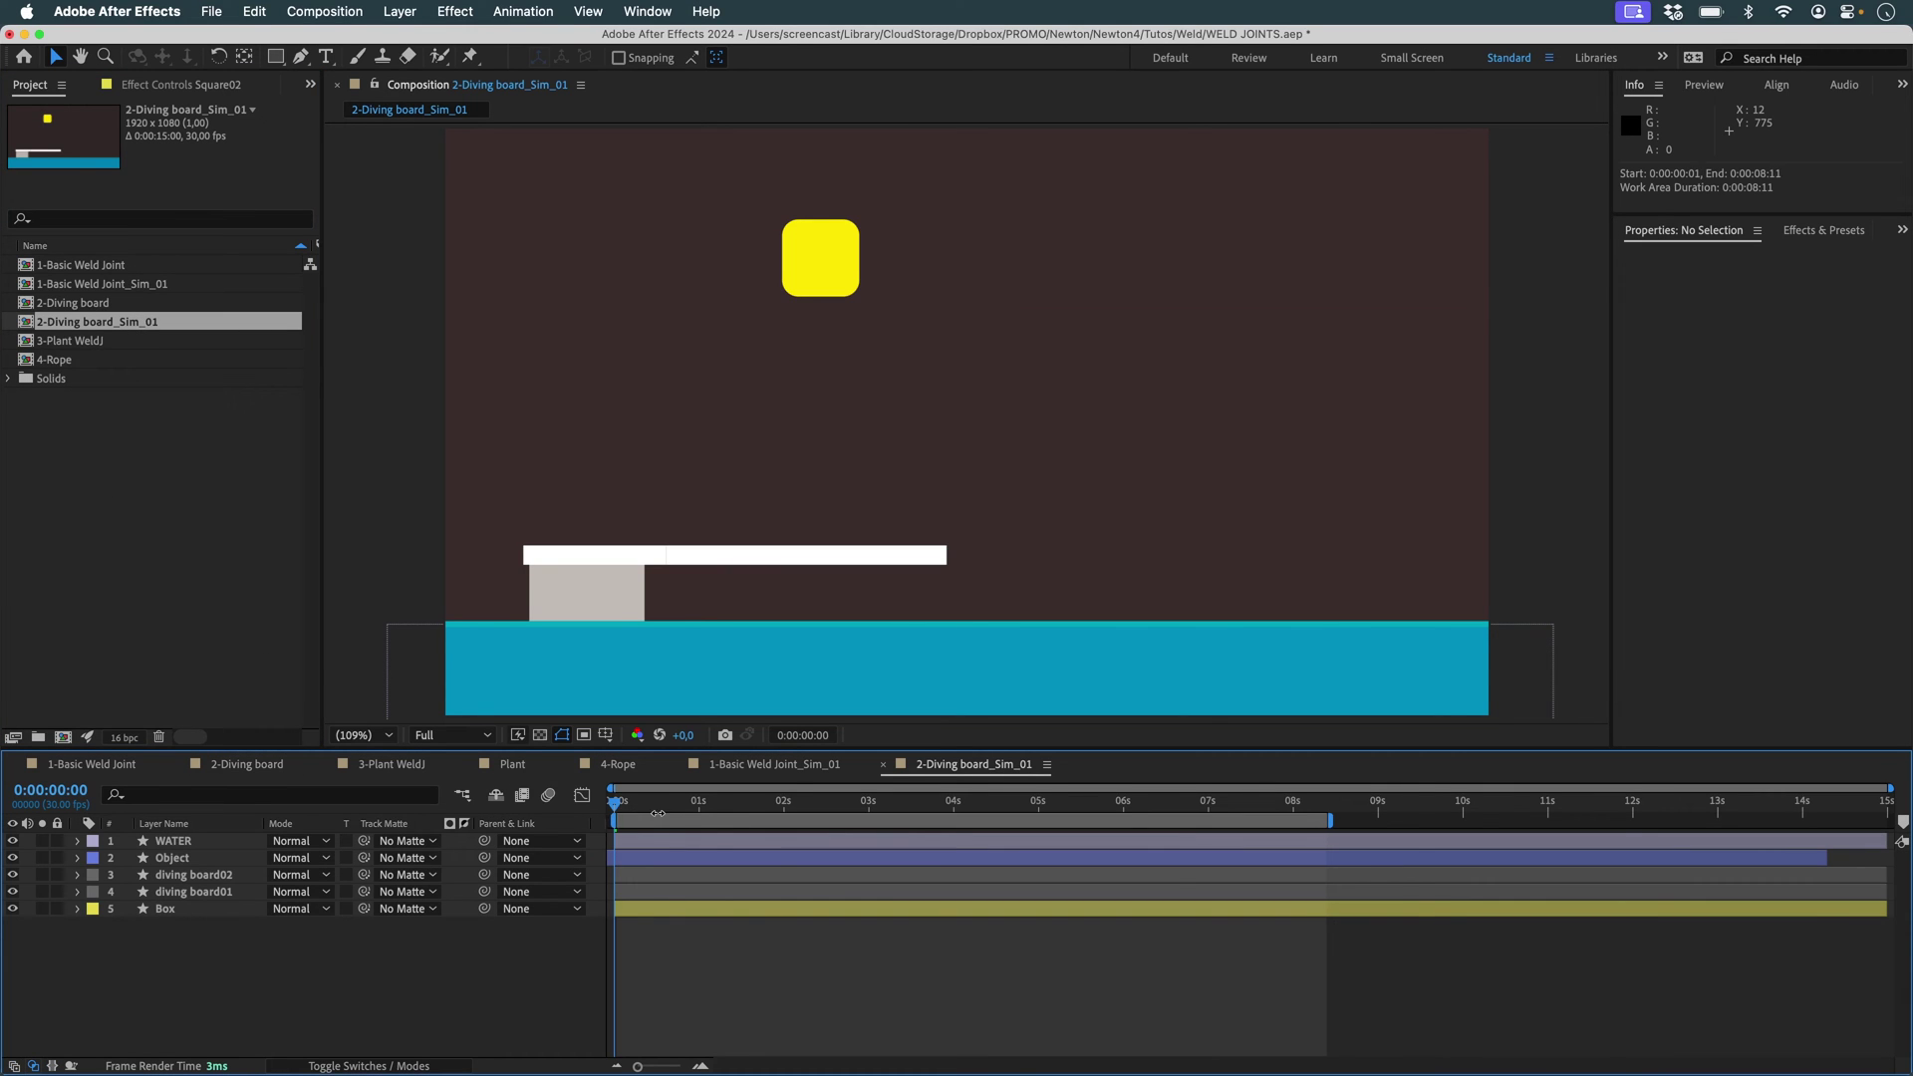
mouse_move(620, 808)
left_mouse_down()
mouse_move(882, 808)
mouse_move(466, 824)
left_mouse_up()
left_click(173, 840)
left_click(293, 840)
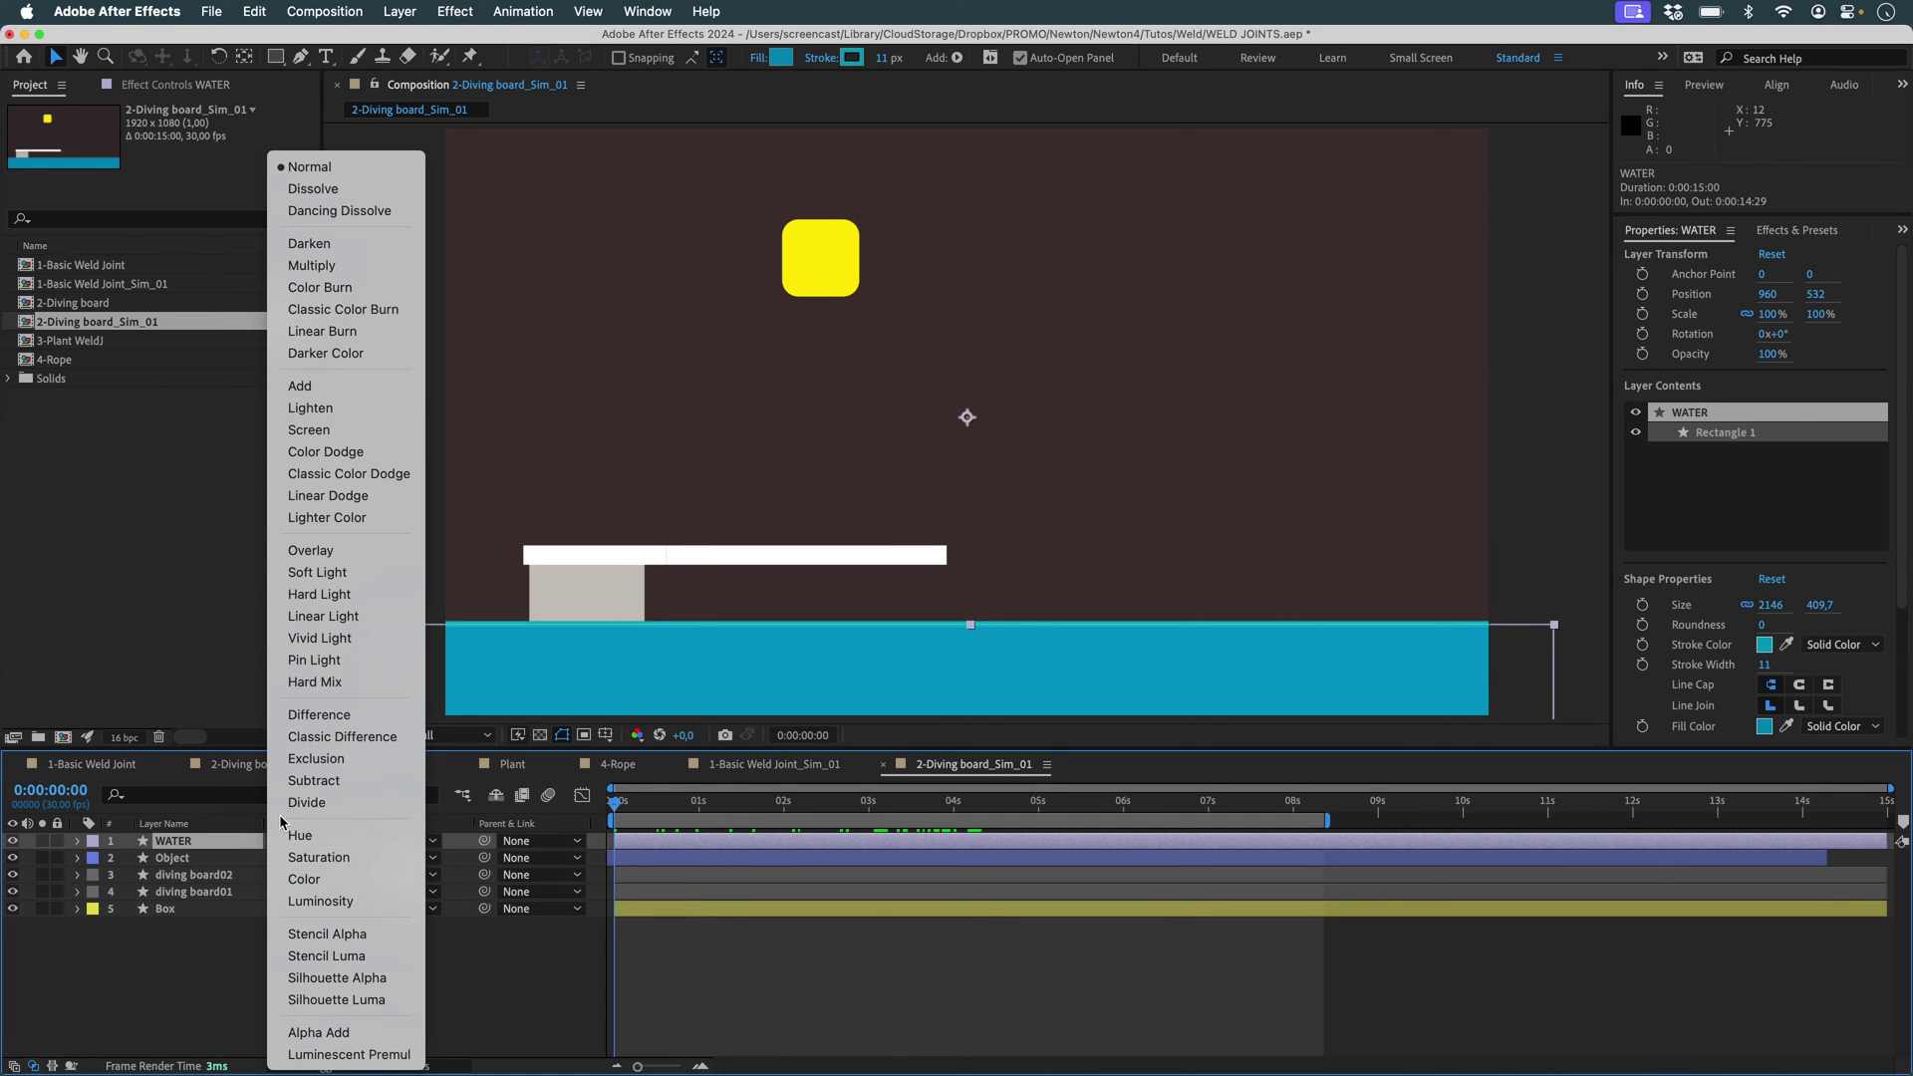
left_click(304, 879)
left_click(310, 1021)
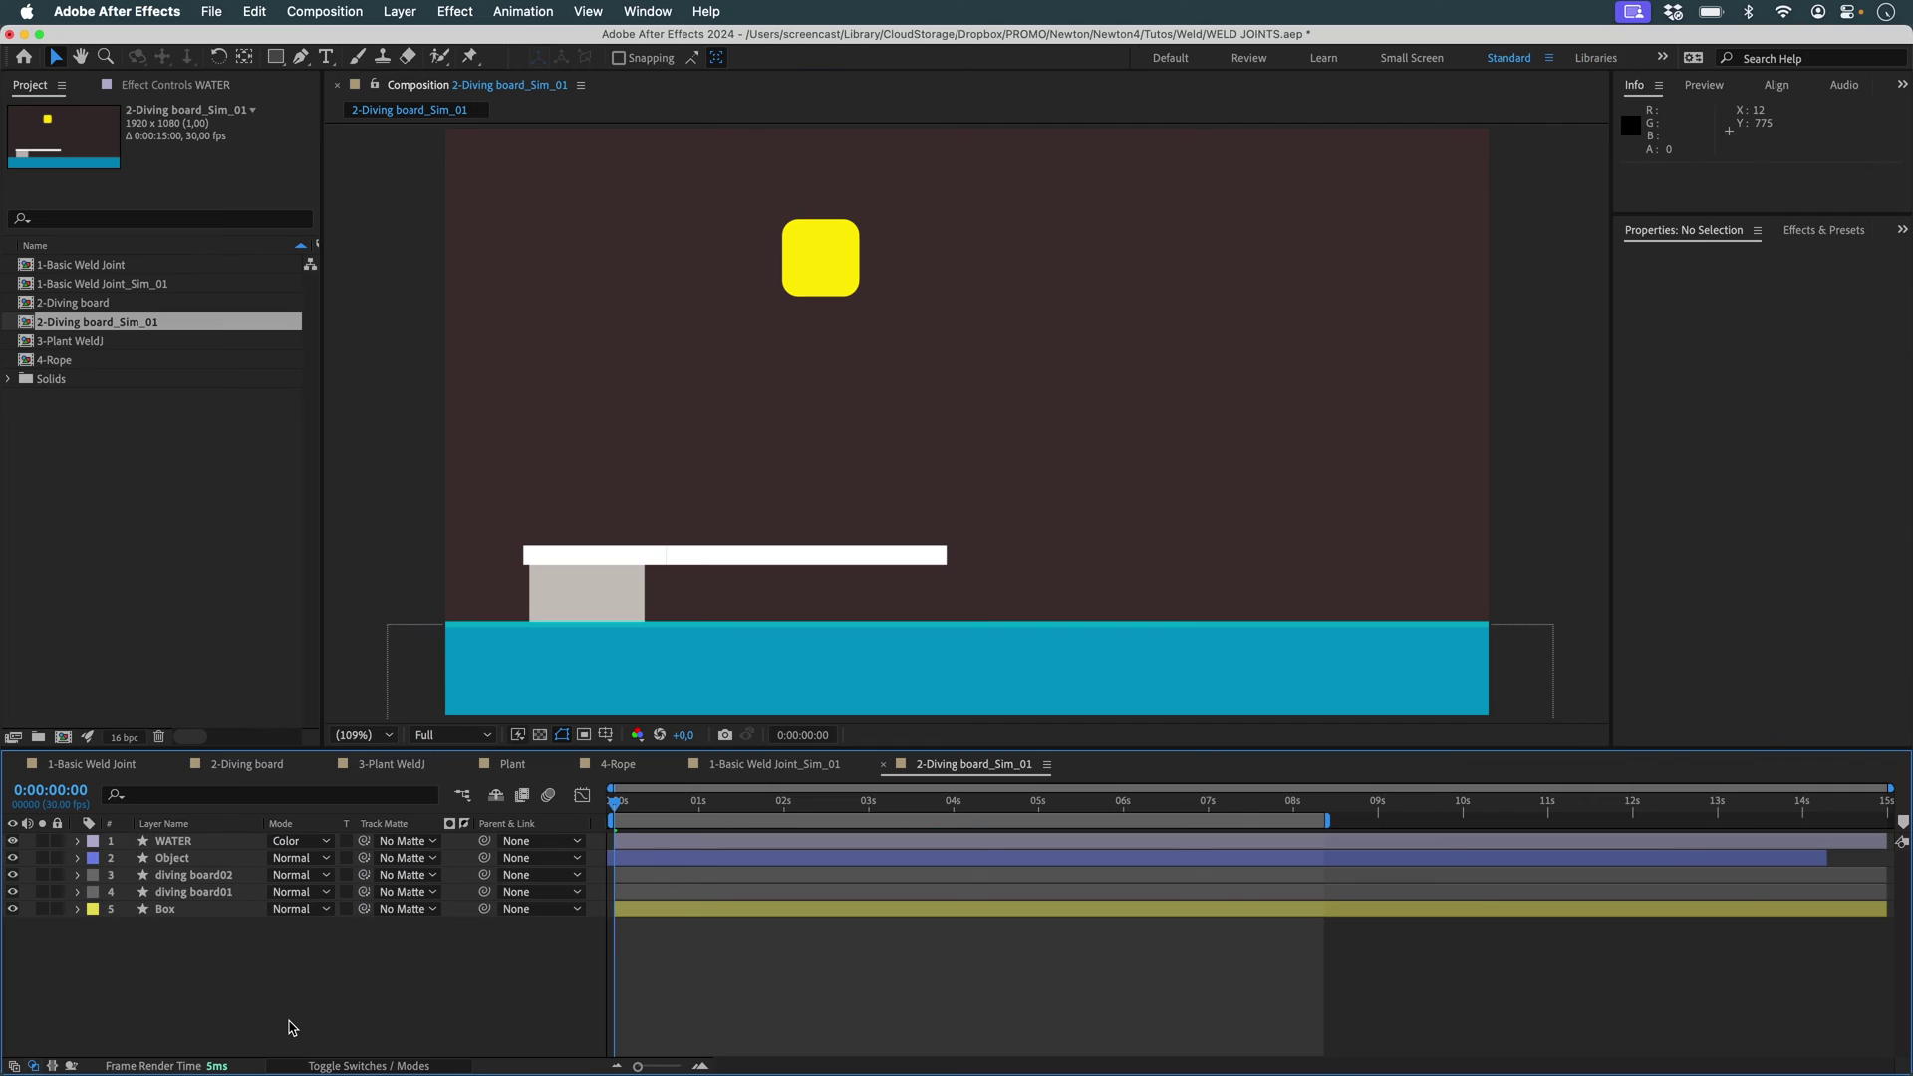
key("KP_0")
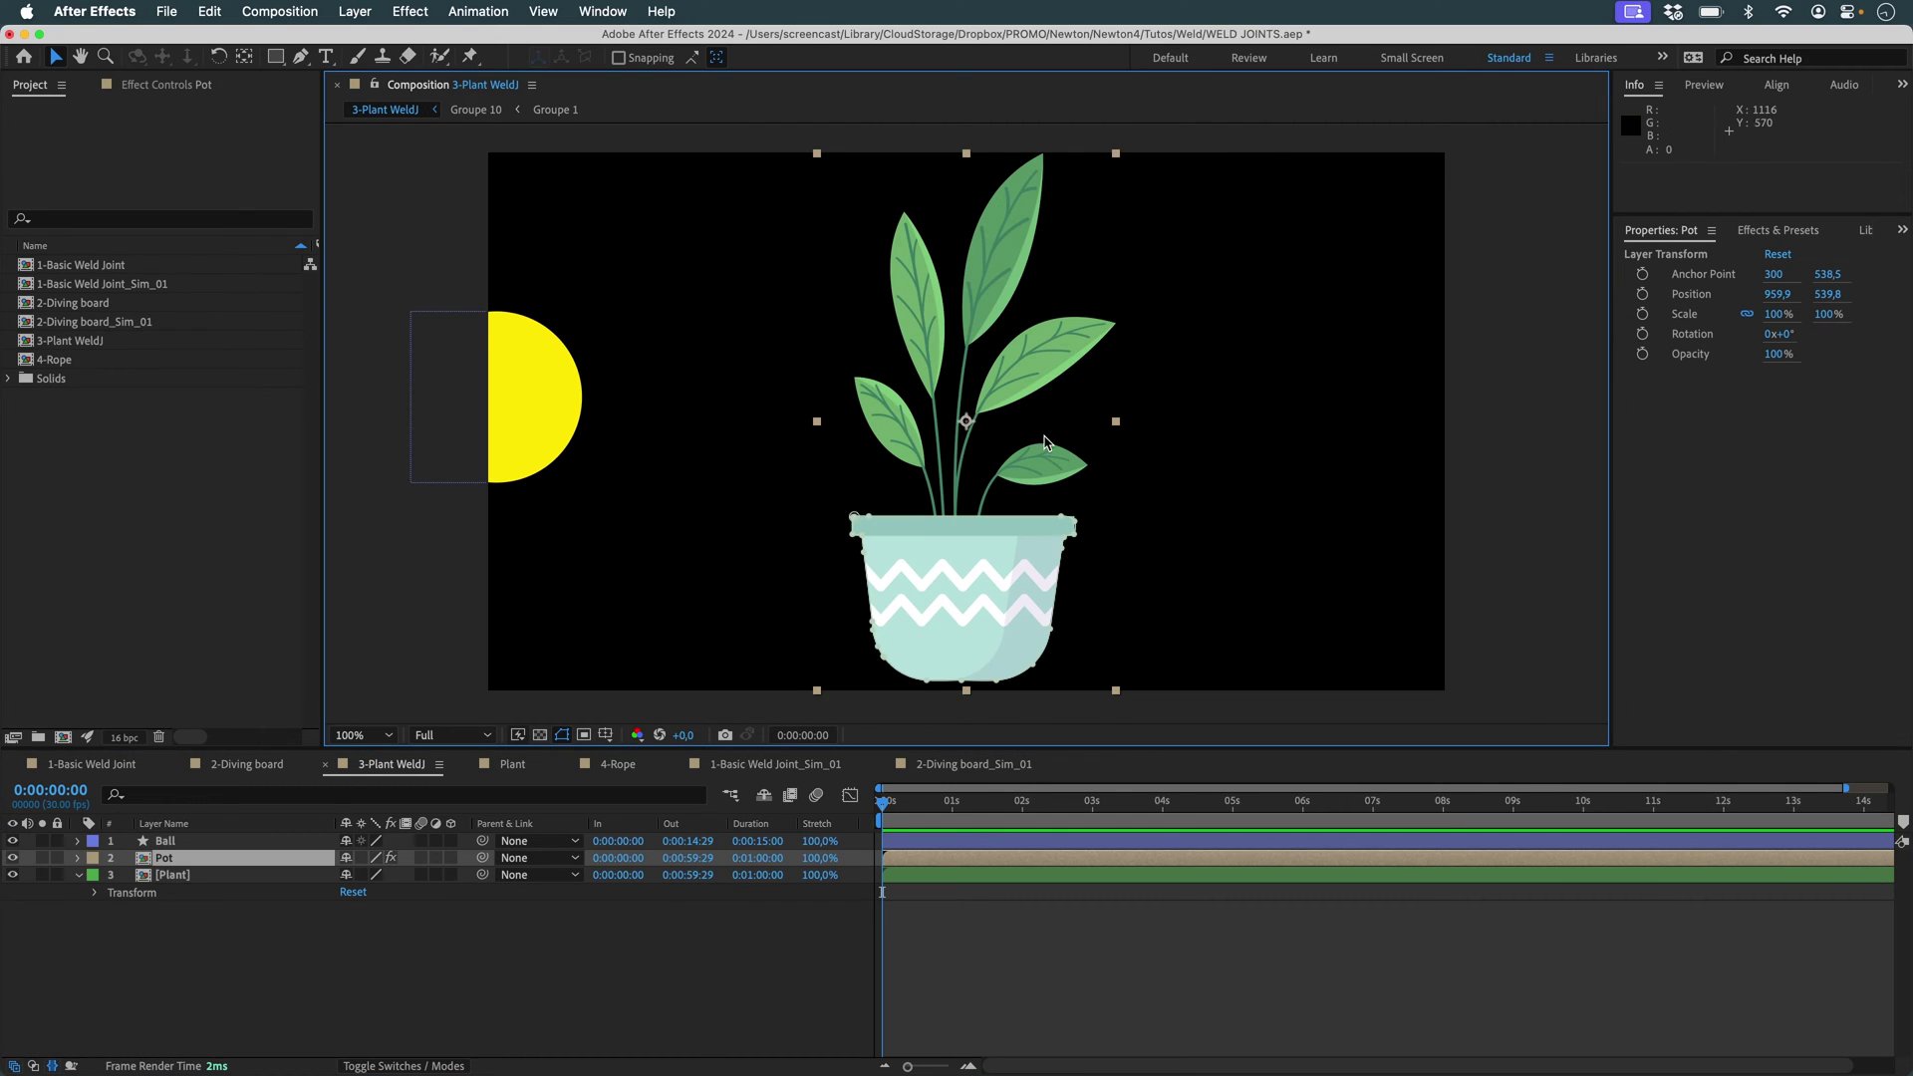
Solo the Plant layer, toggle the transparency grid, unsolo, and browse the scripts list.
left_click(46, 878)
left_click(561, 736)
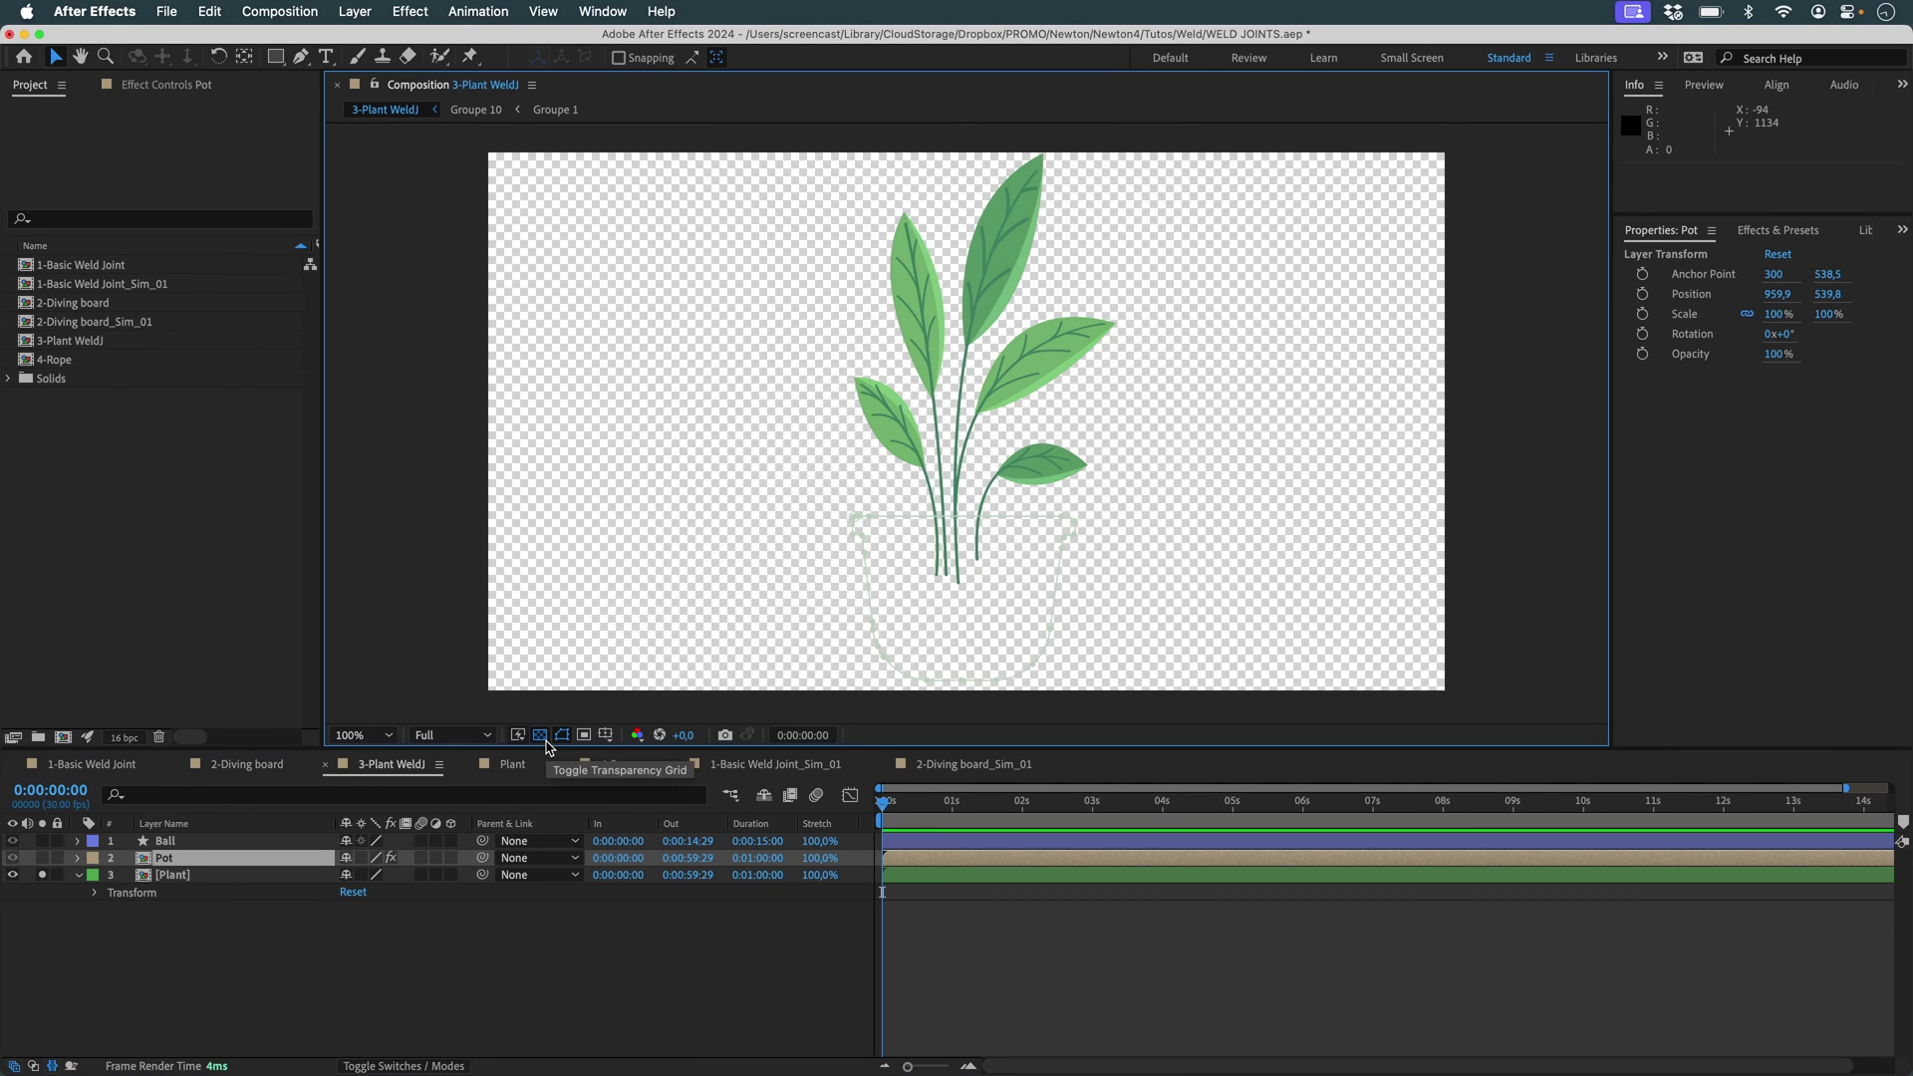
left_click(542, 736)
left_click(606, 735)
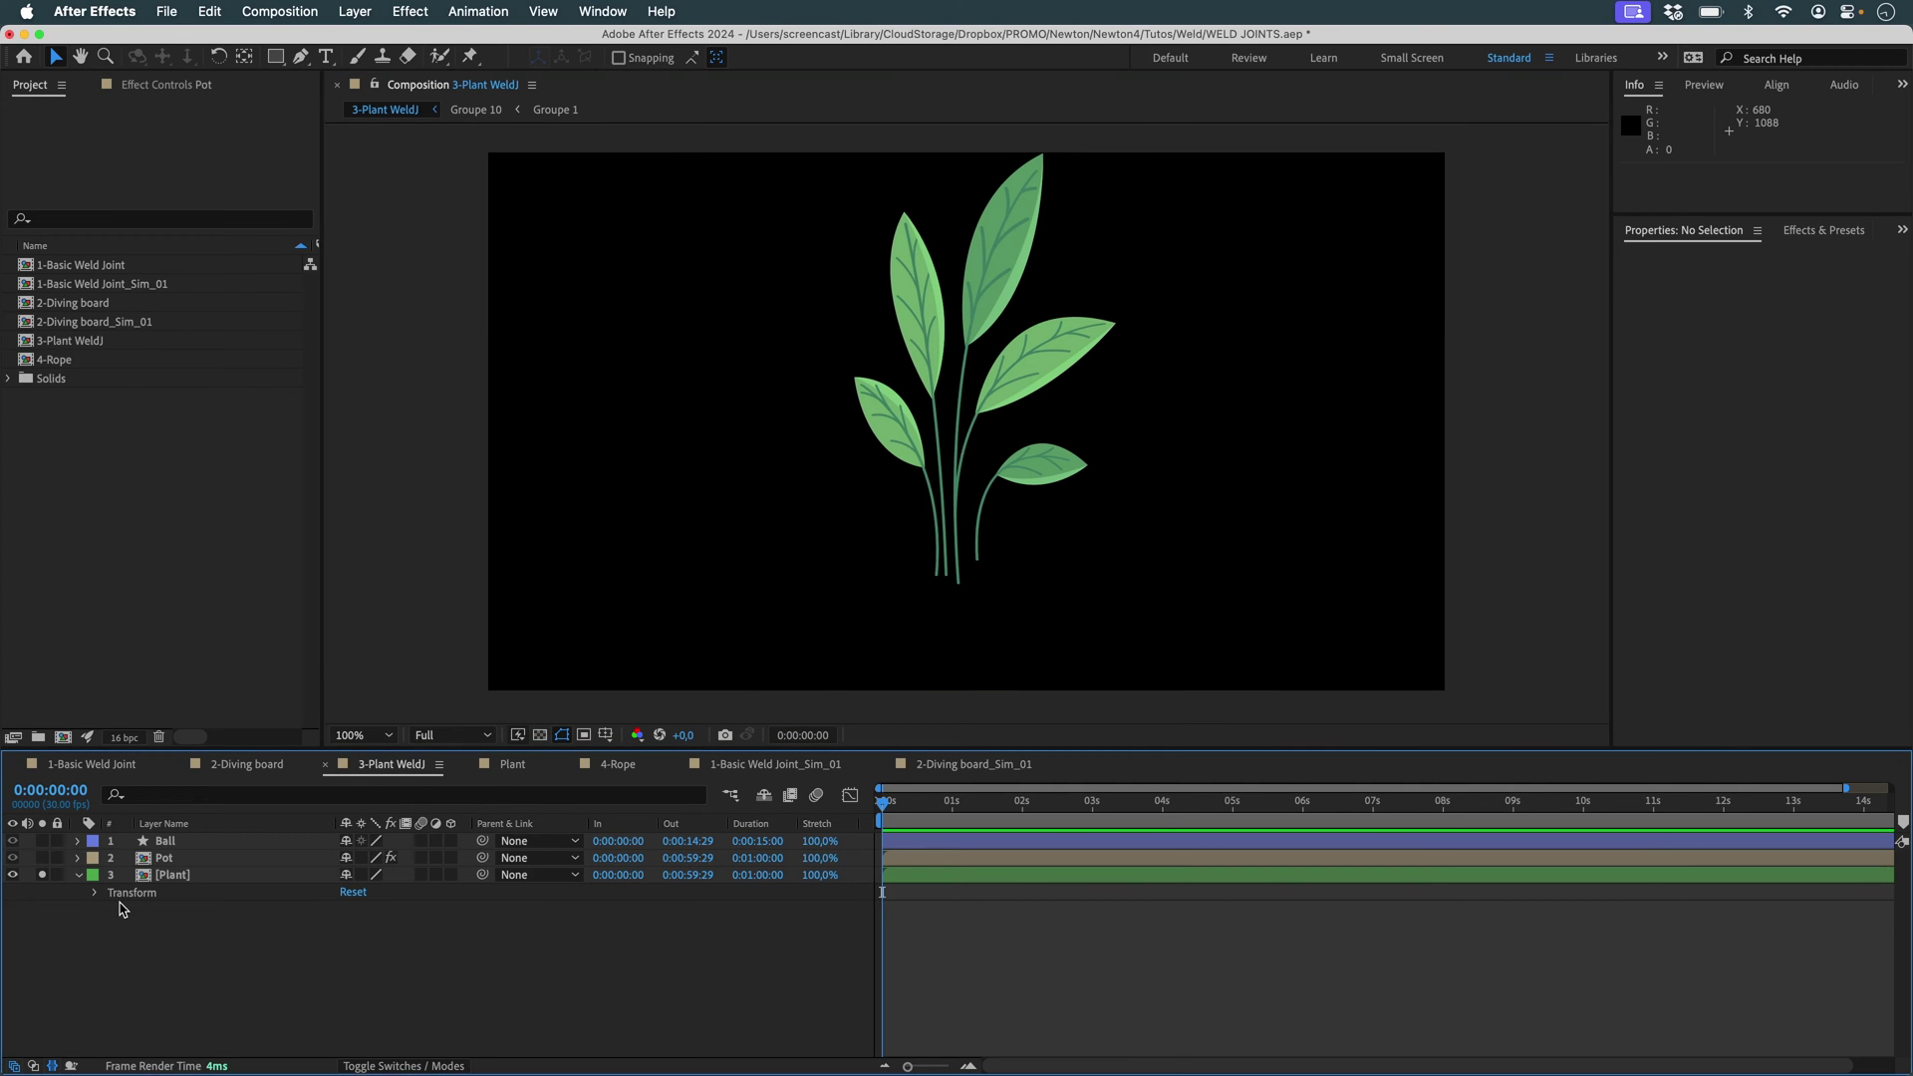
left_click(44, 874)
left_click(44, 875)
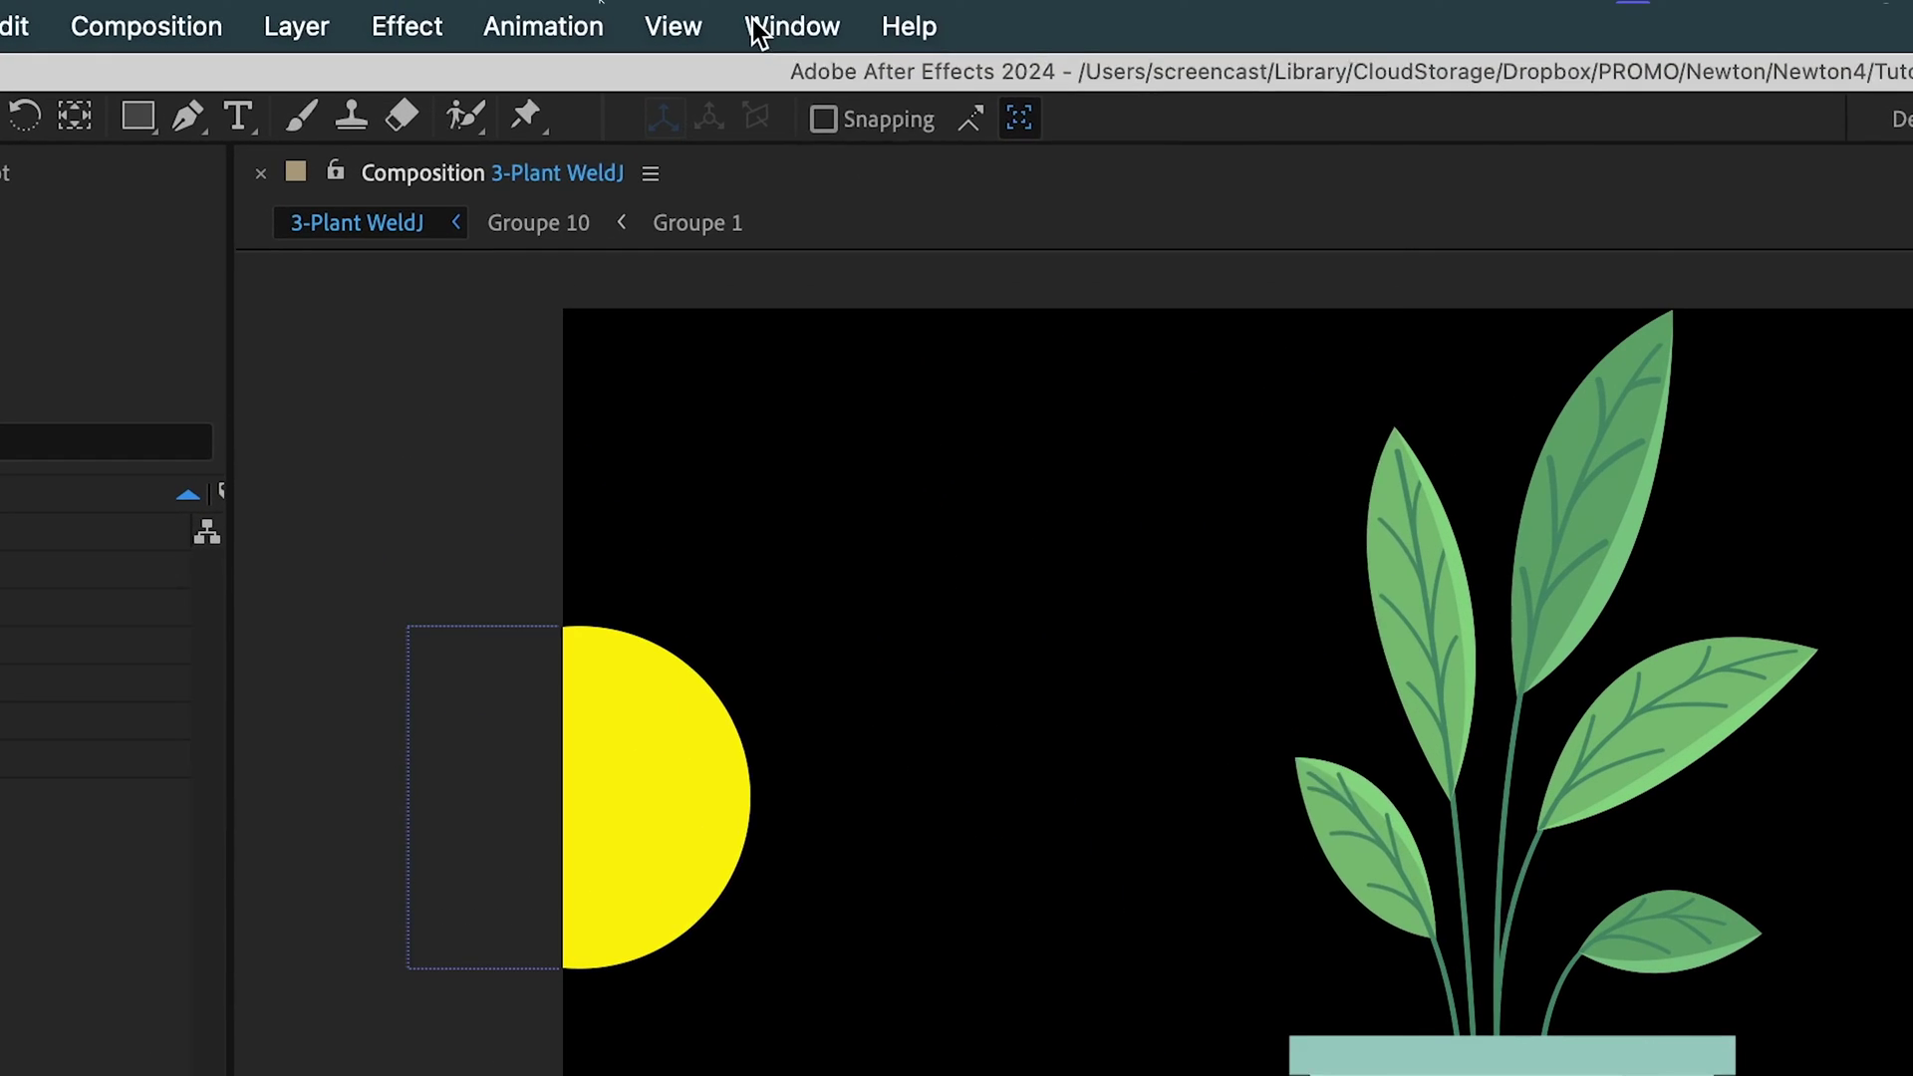
left_click(603, 11)
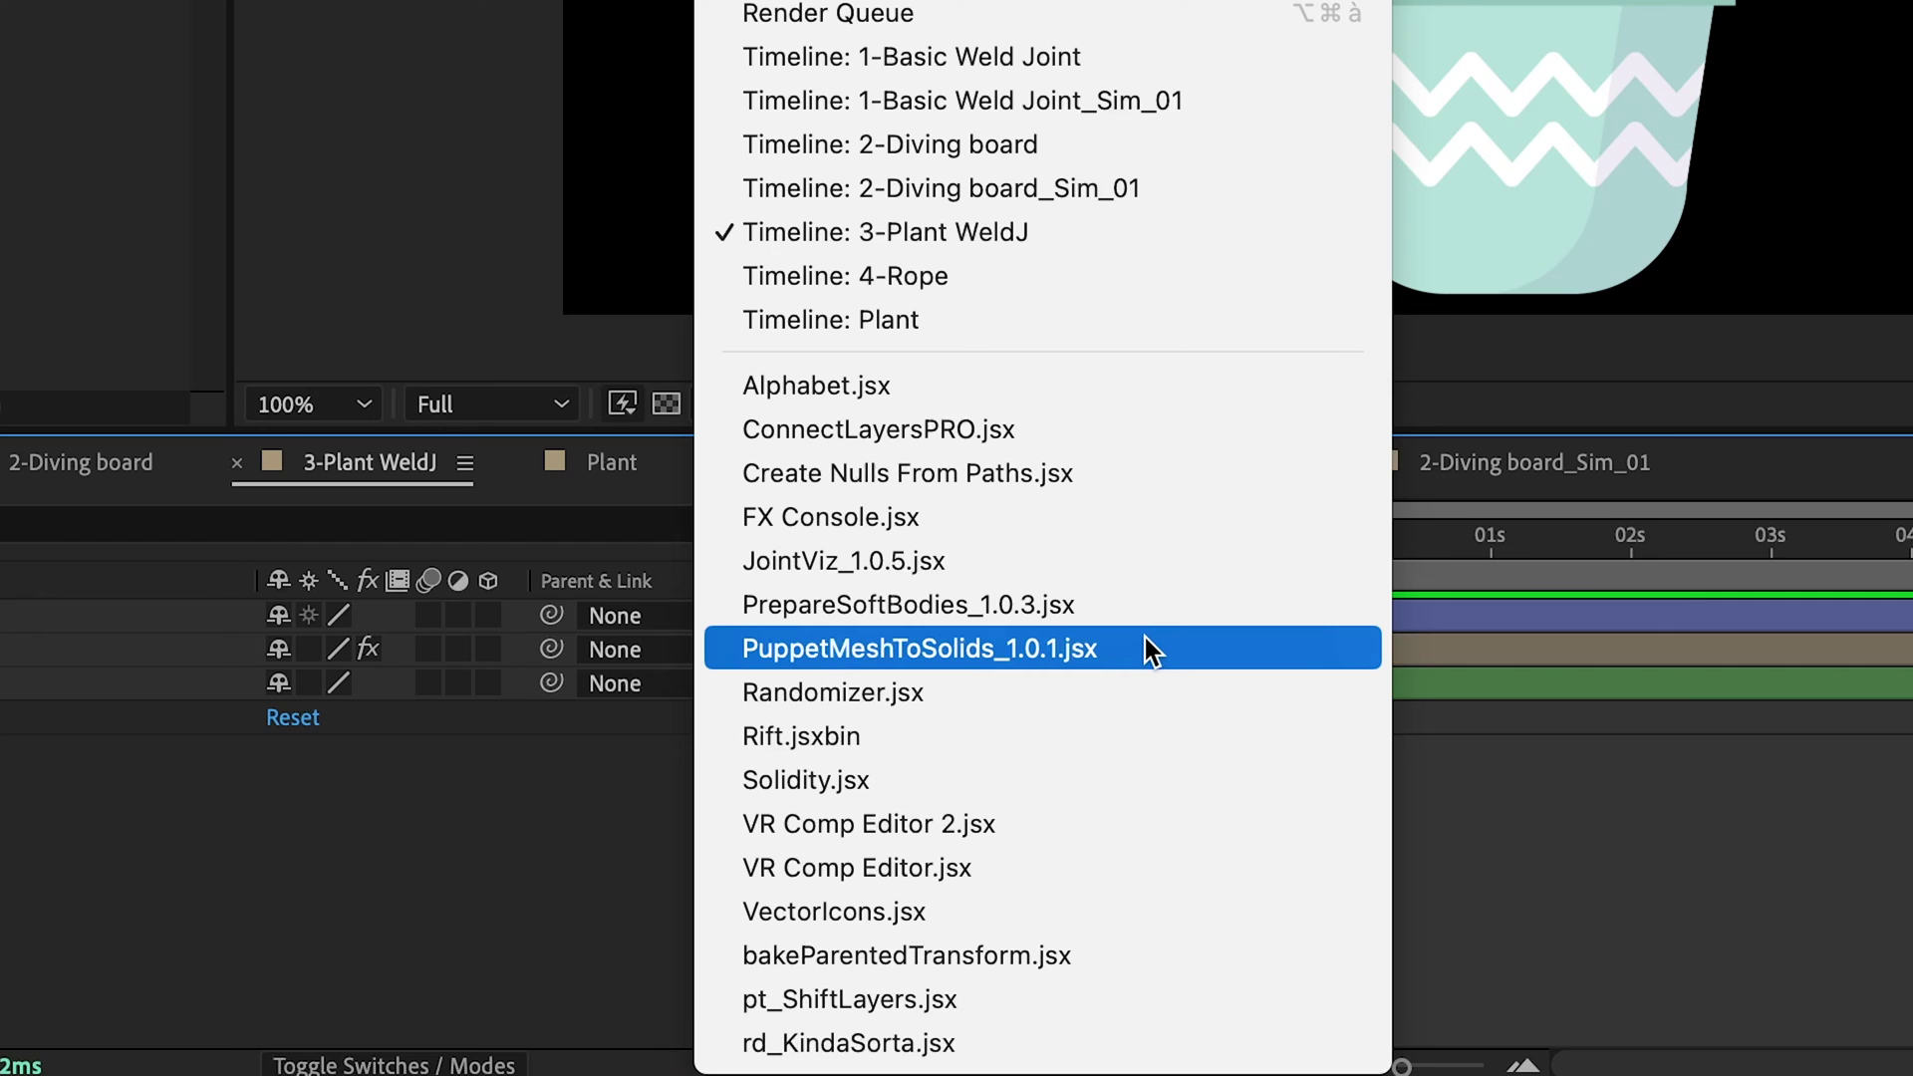
left_click(1565, 781)
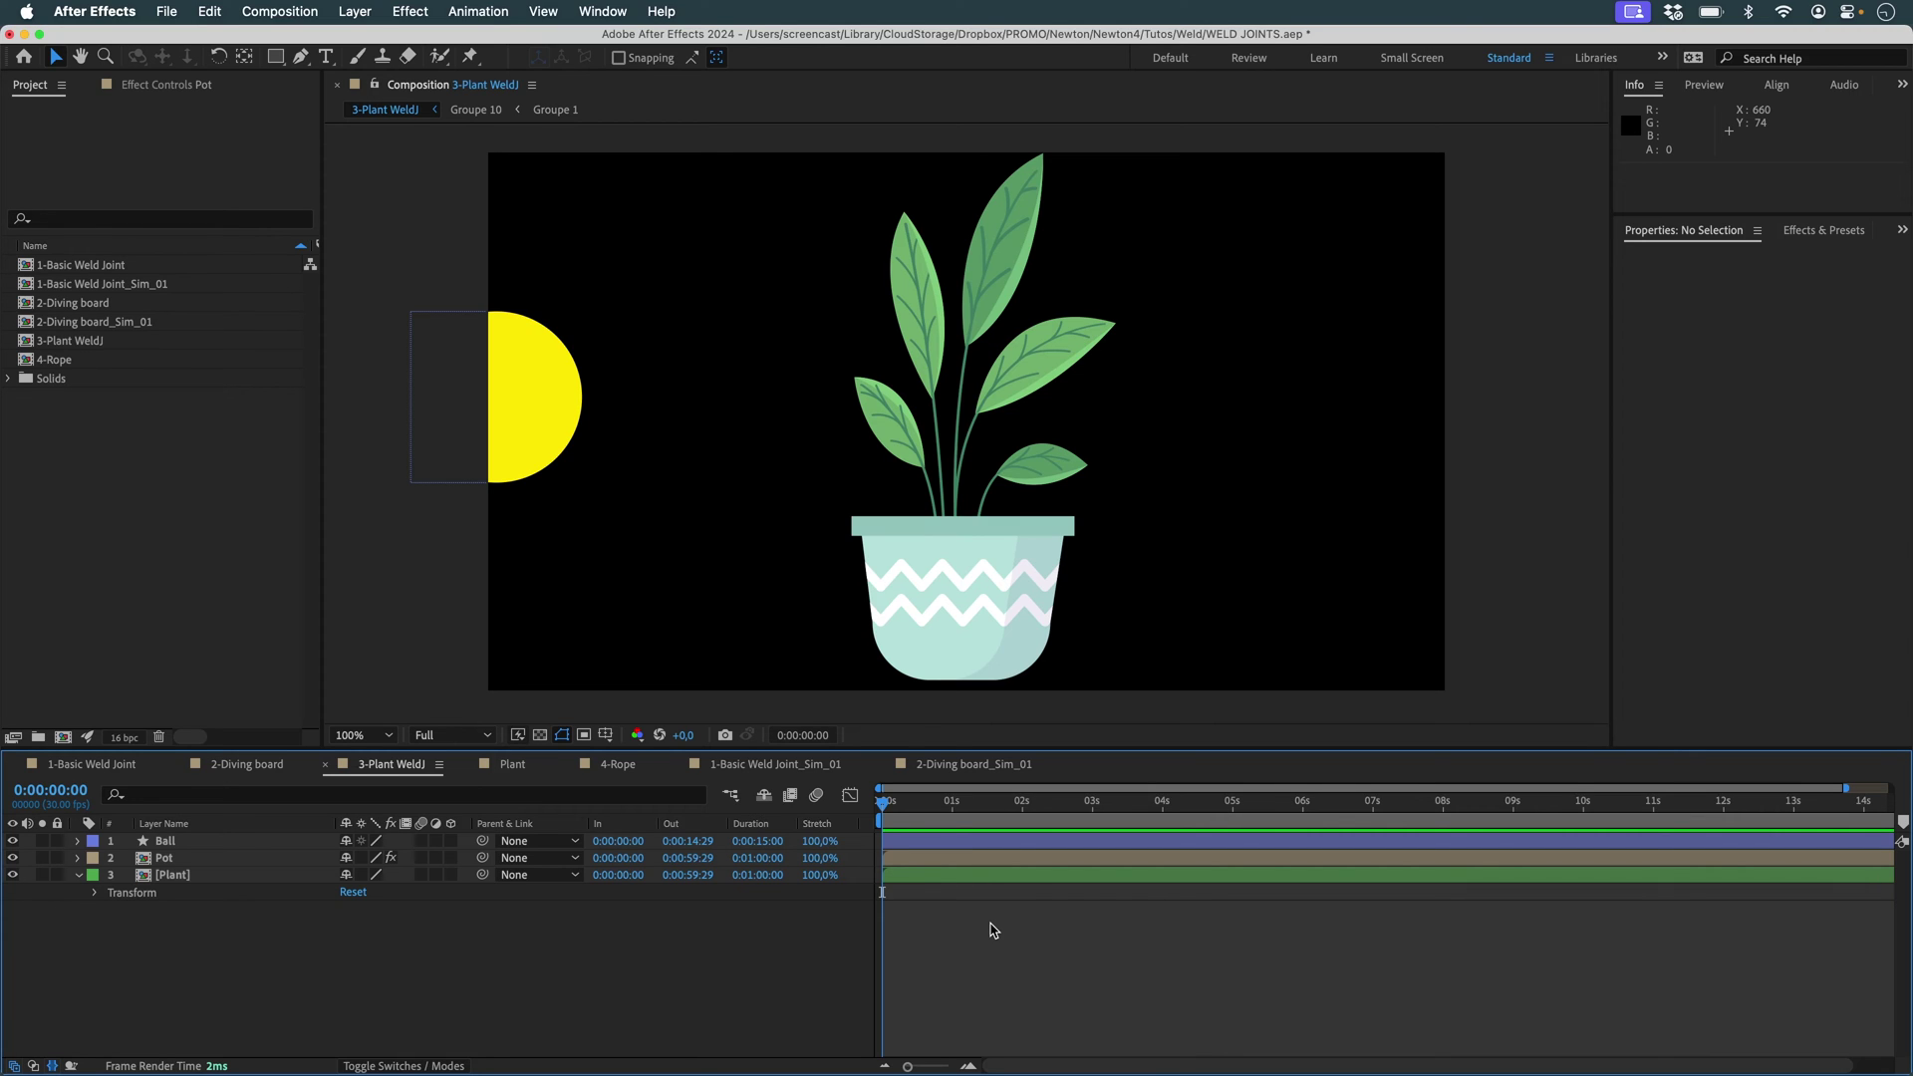
Solo the Plant layer and place five puppet pins along its stem and leaf tips.
left_click(167, 874)
left_click(42, 874)
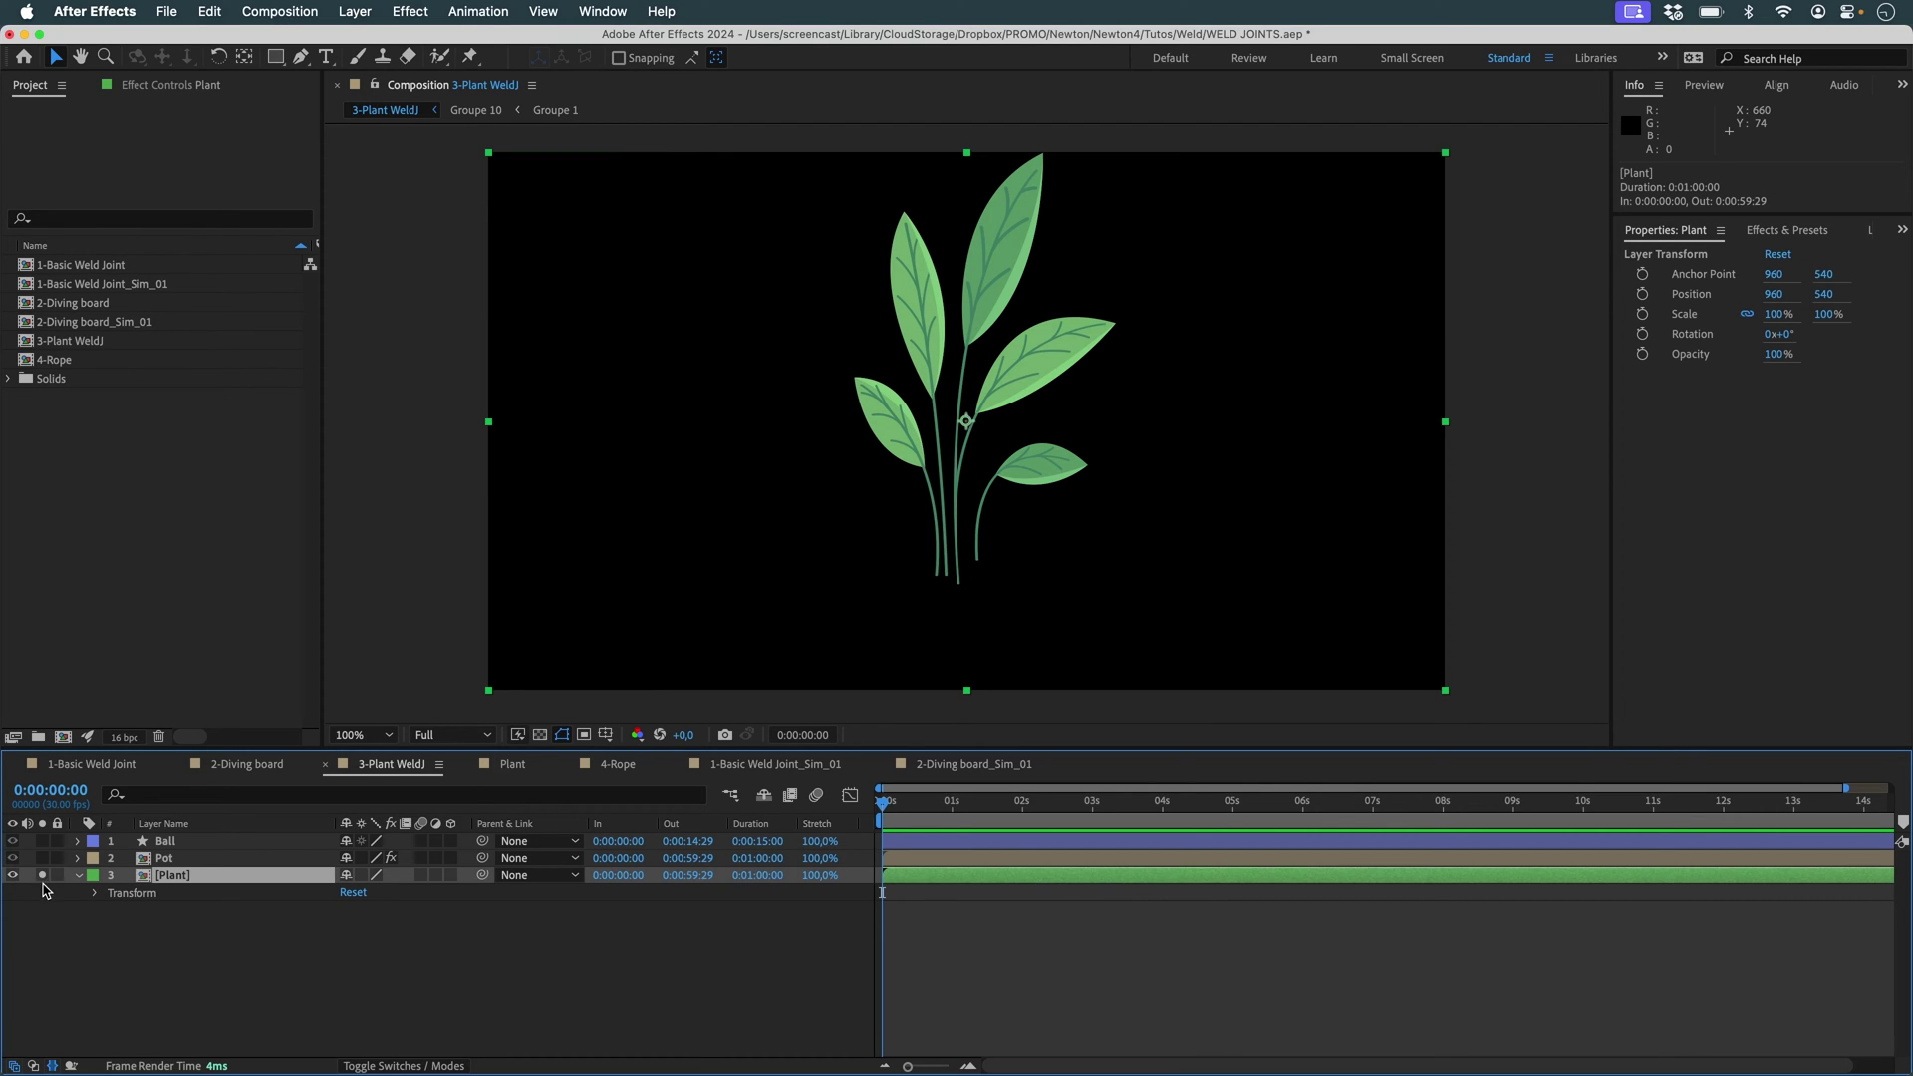
left_click(471, 57)
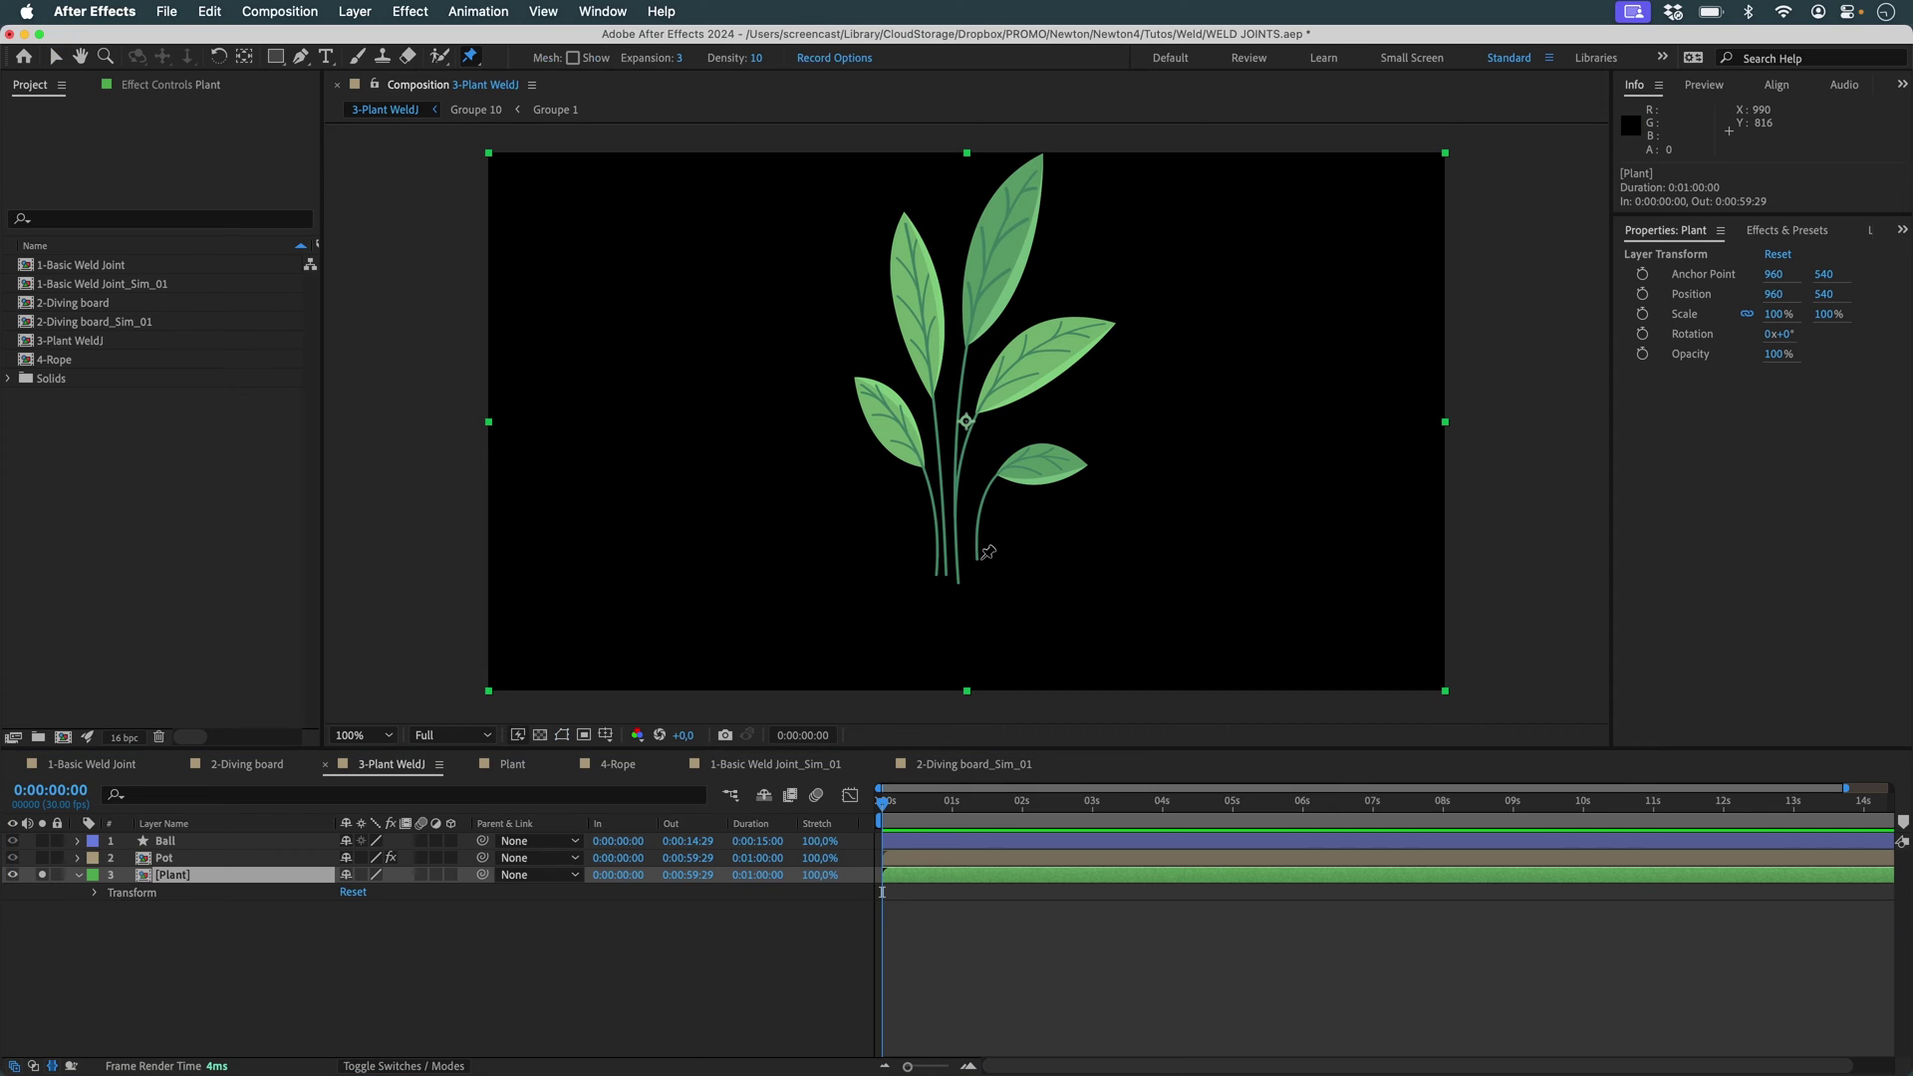
left_click(989, 549)
left_click(1111, 325)
left_click(980, 344)
left_click(950, 458)
left_click(912, 210)
scroll(957, 448, "up", 3)
scroll(956, 448, "down", 3)
scroll(951, 531, "up", 1)
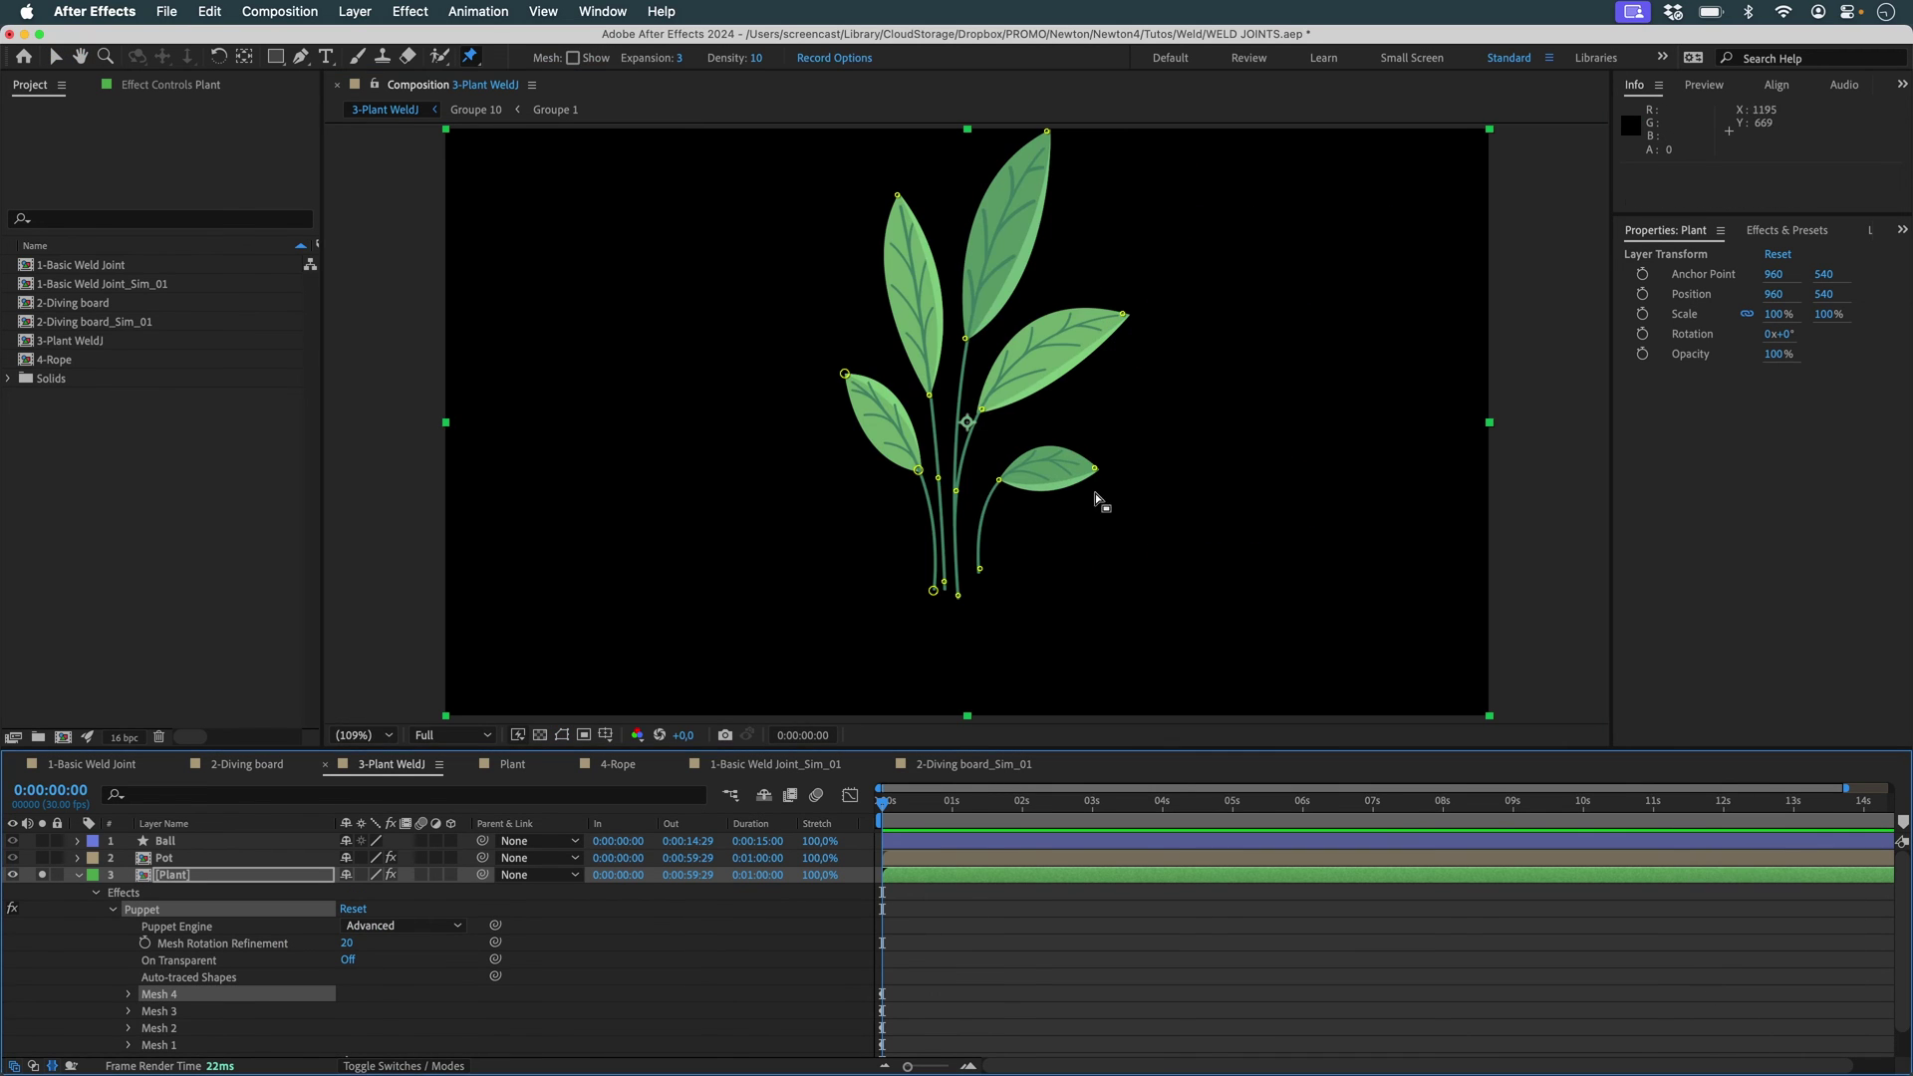
Run the PuppetMeshToSolids script to turn the puppet pins into solid layers.
left_click(604, 11)
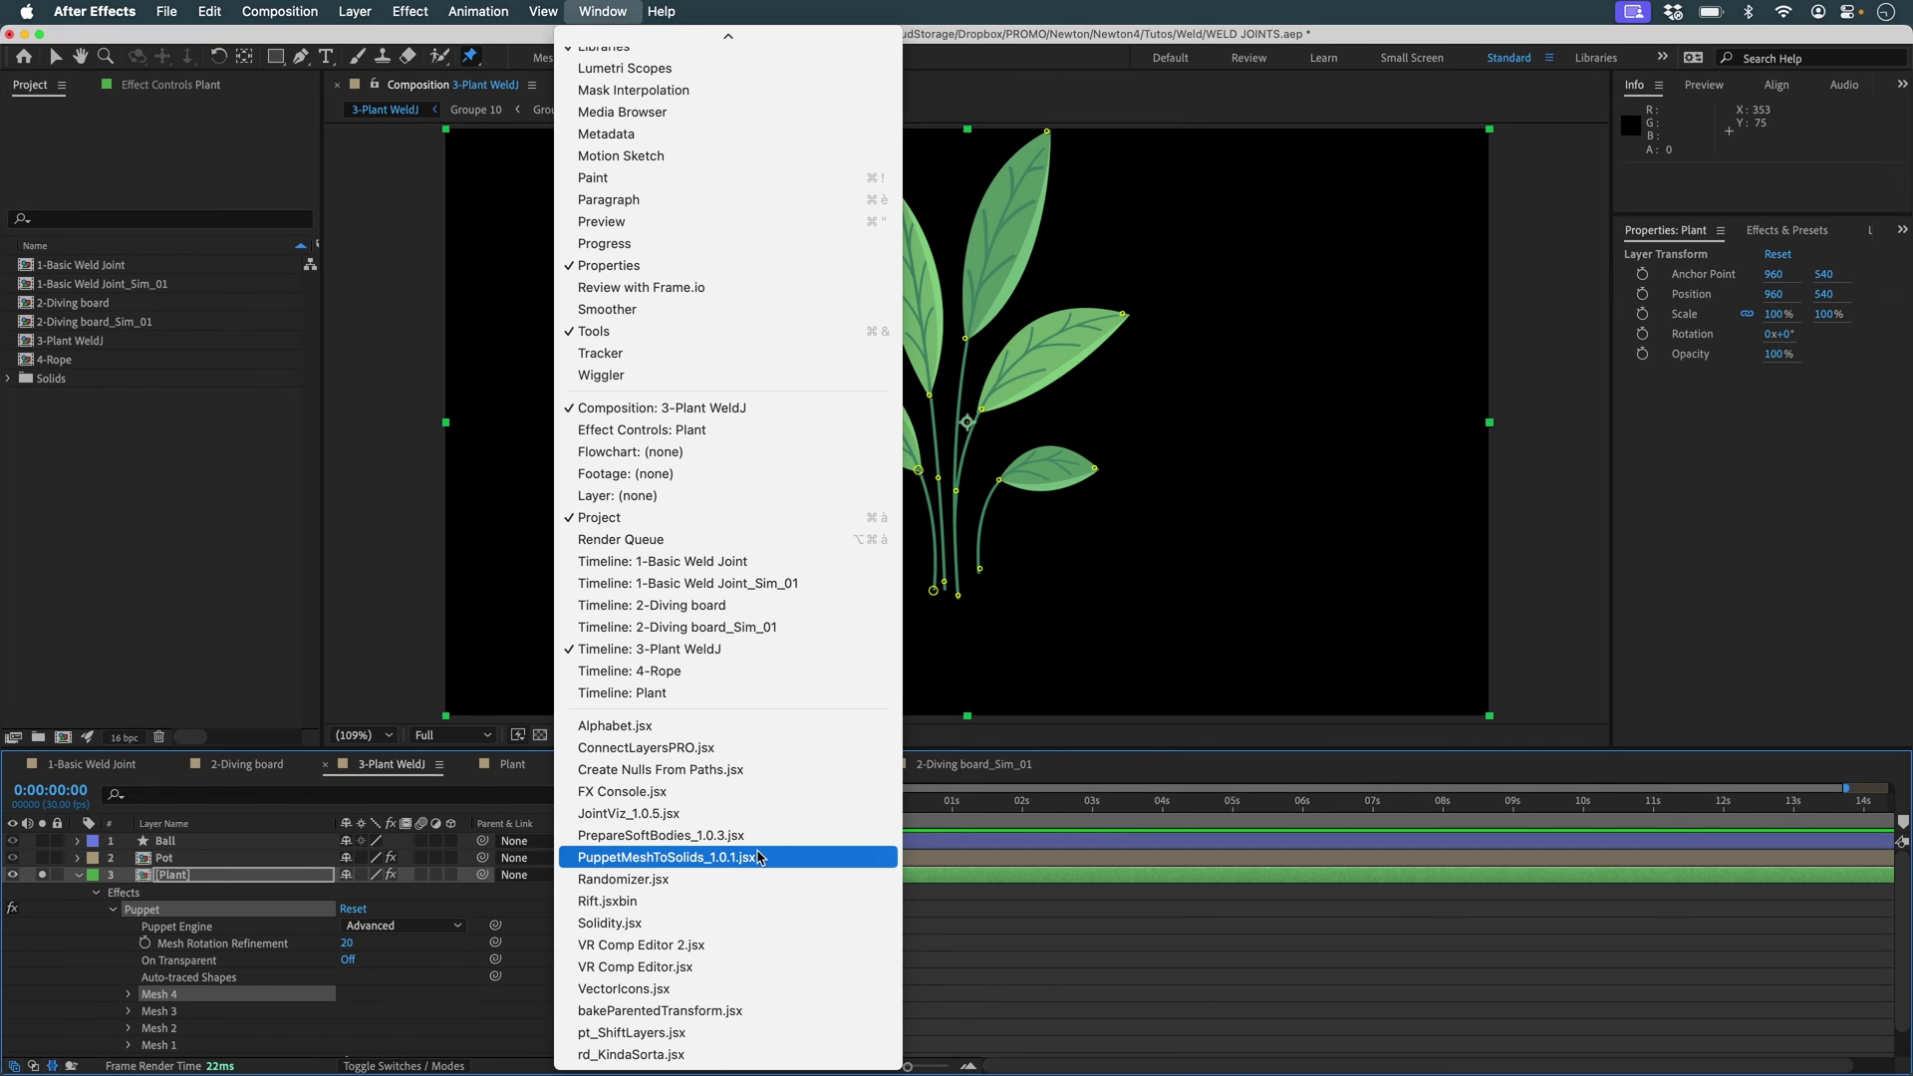
left_click(760, 858)
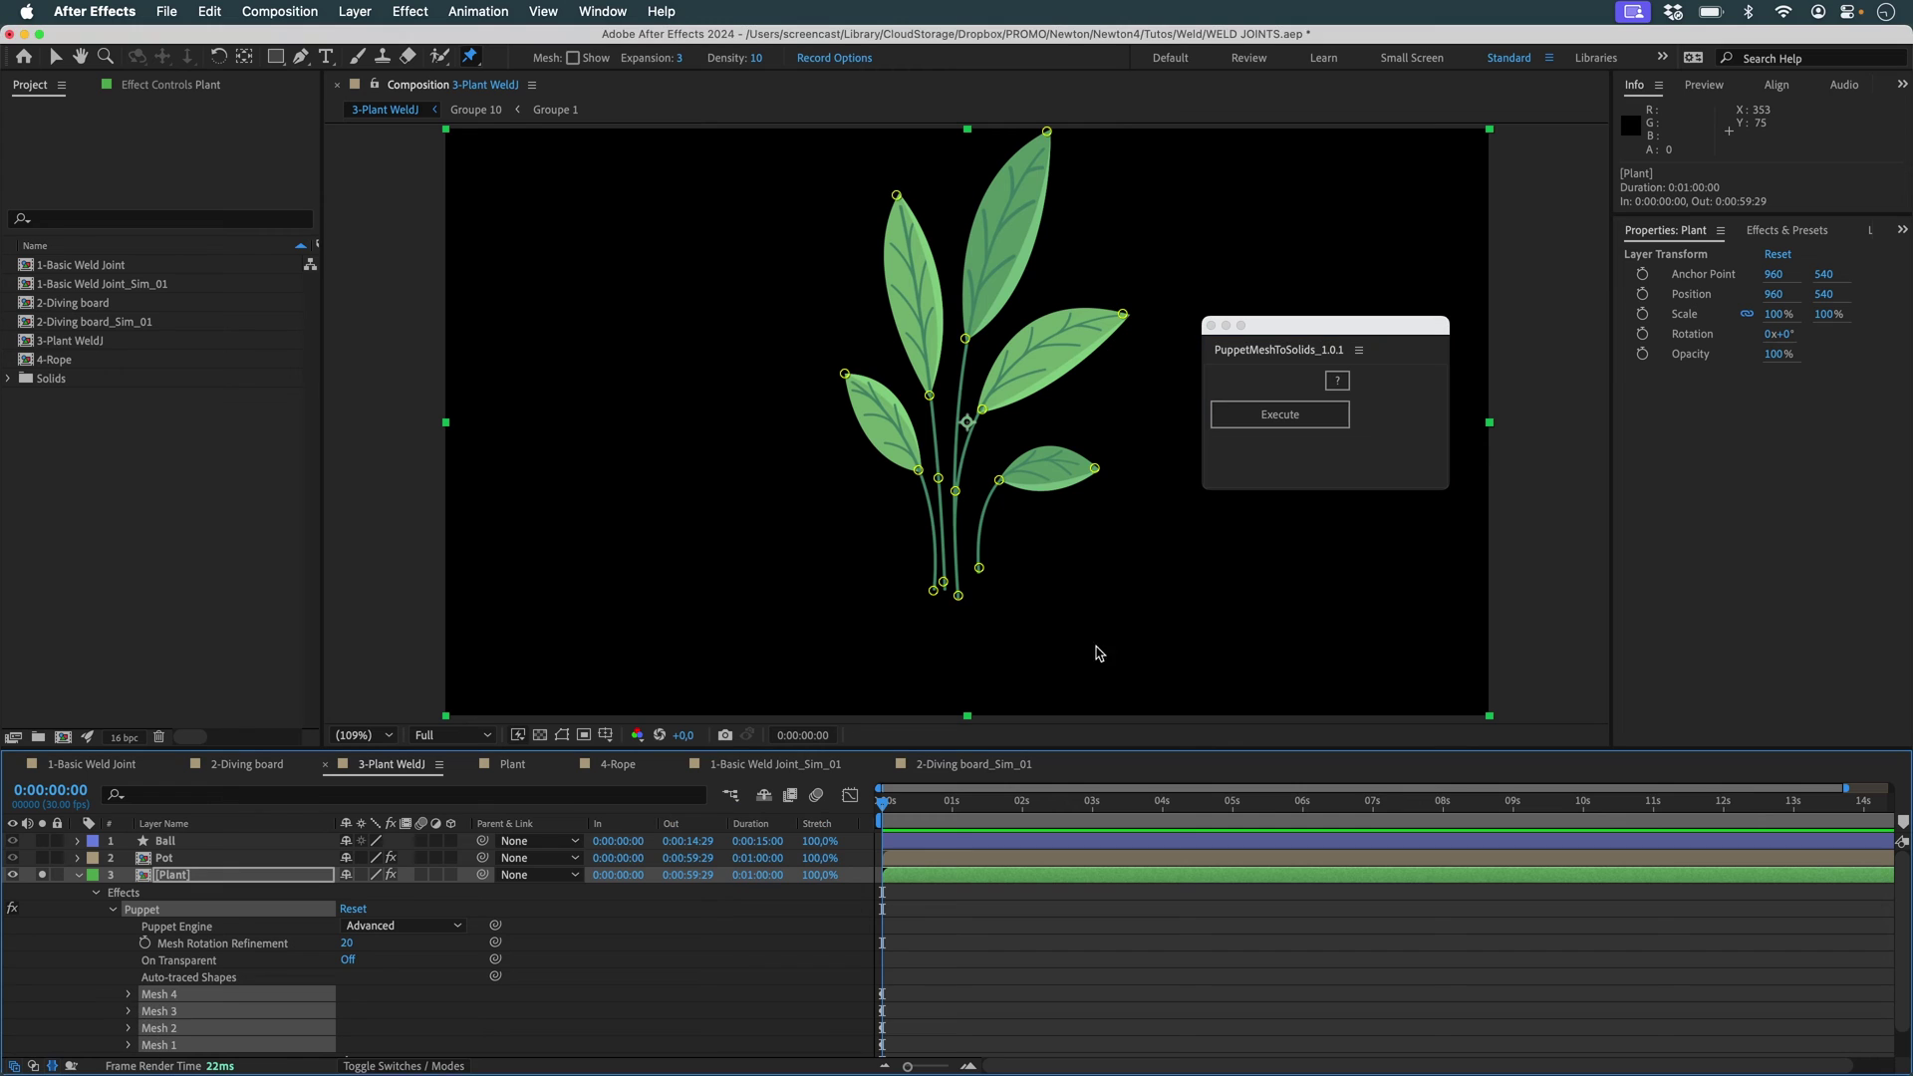
left_click(1278, 414)
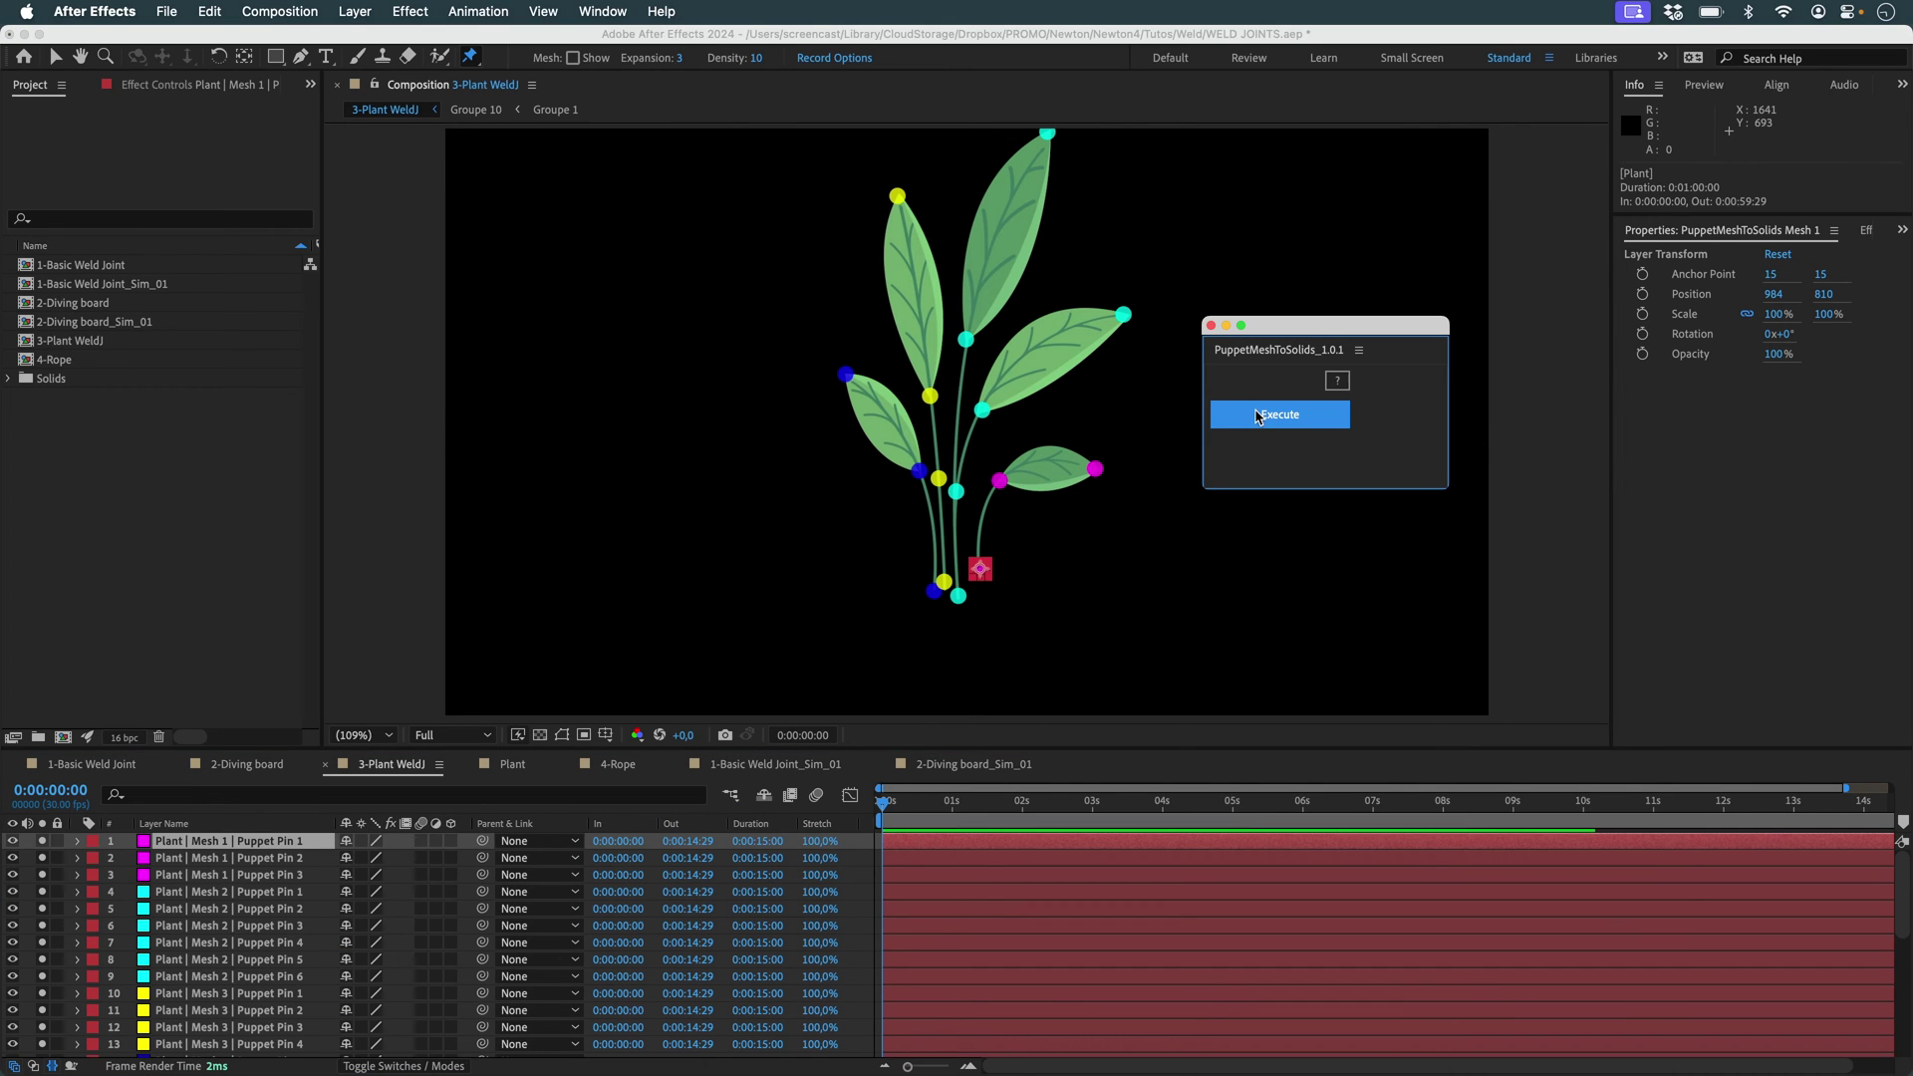
left_click(983, 526)
key("v")
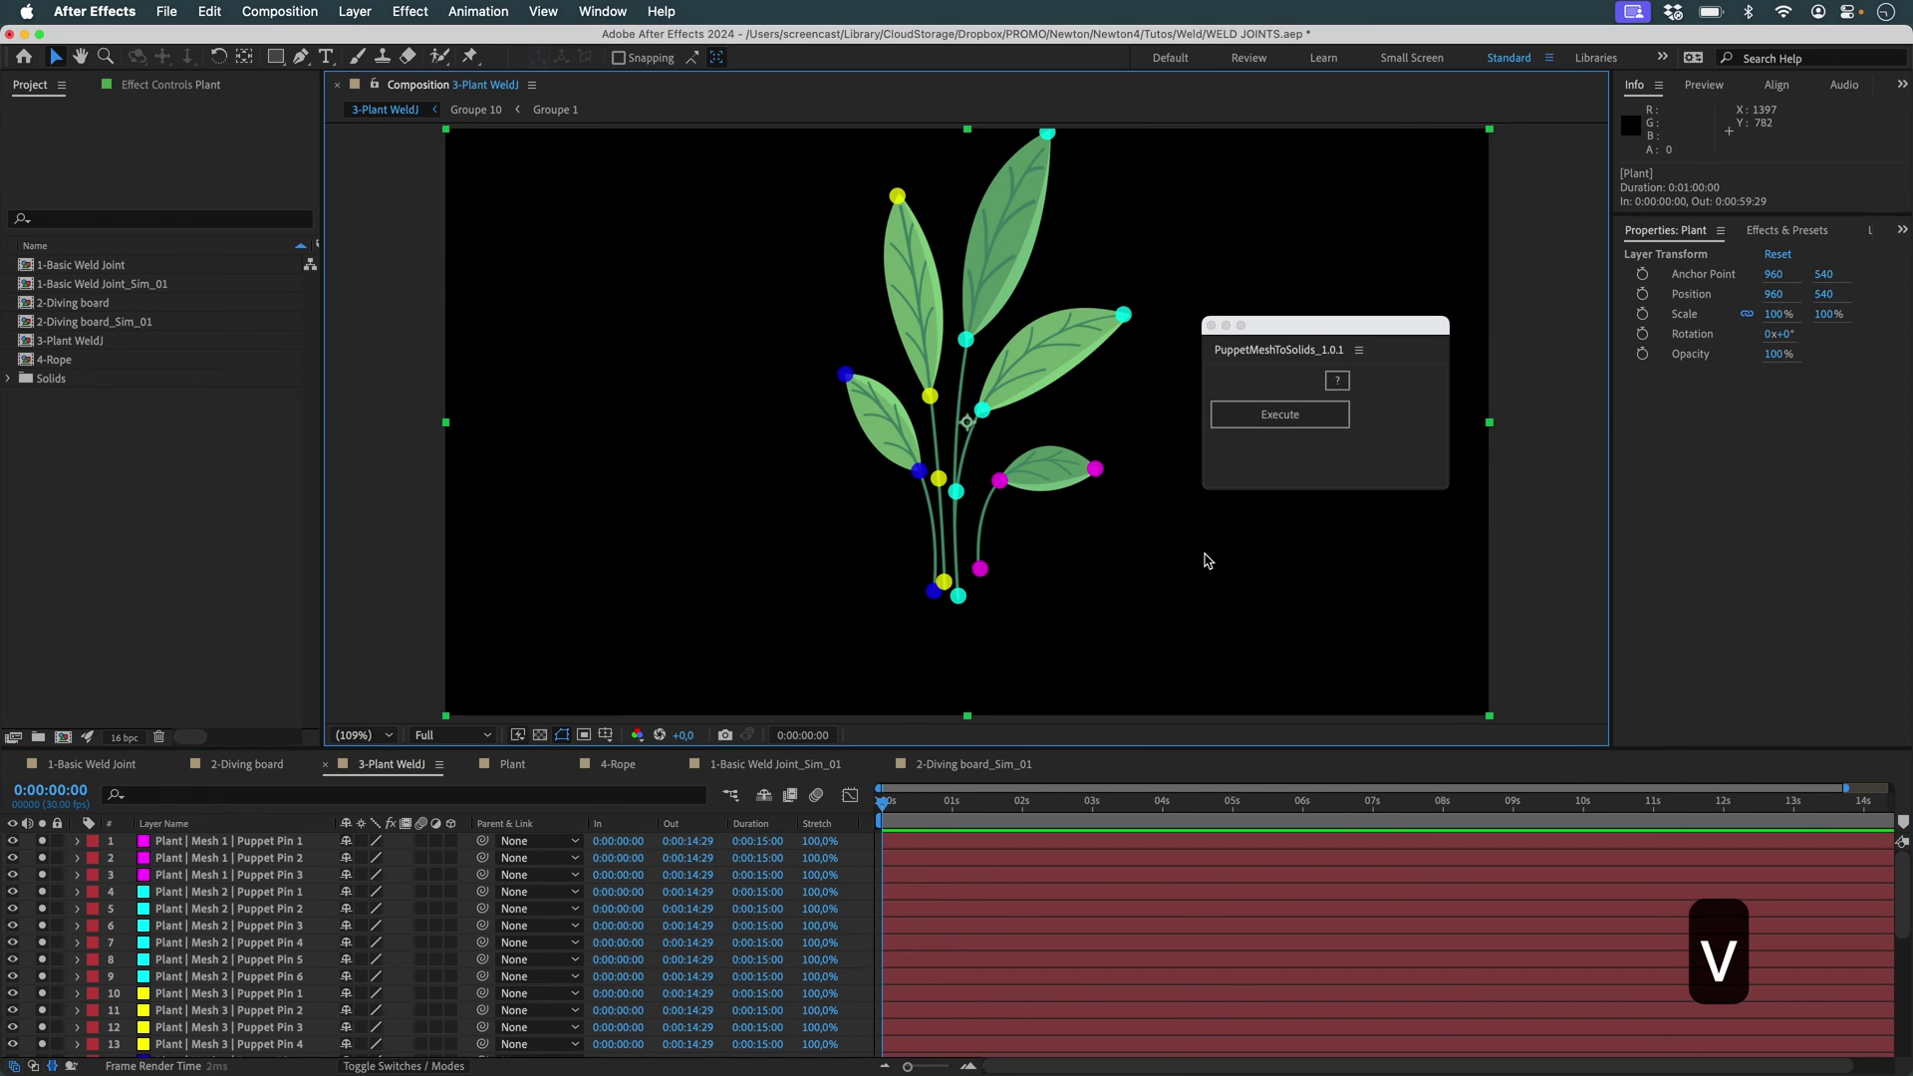
left_click(1211, 556)
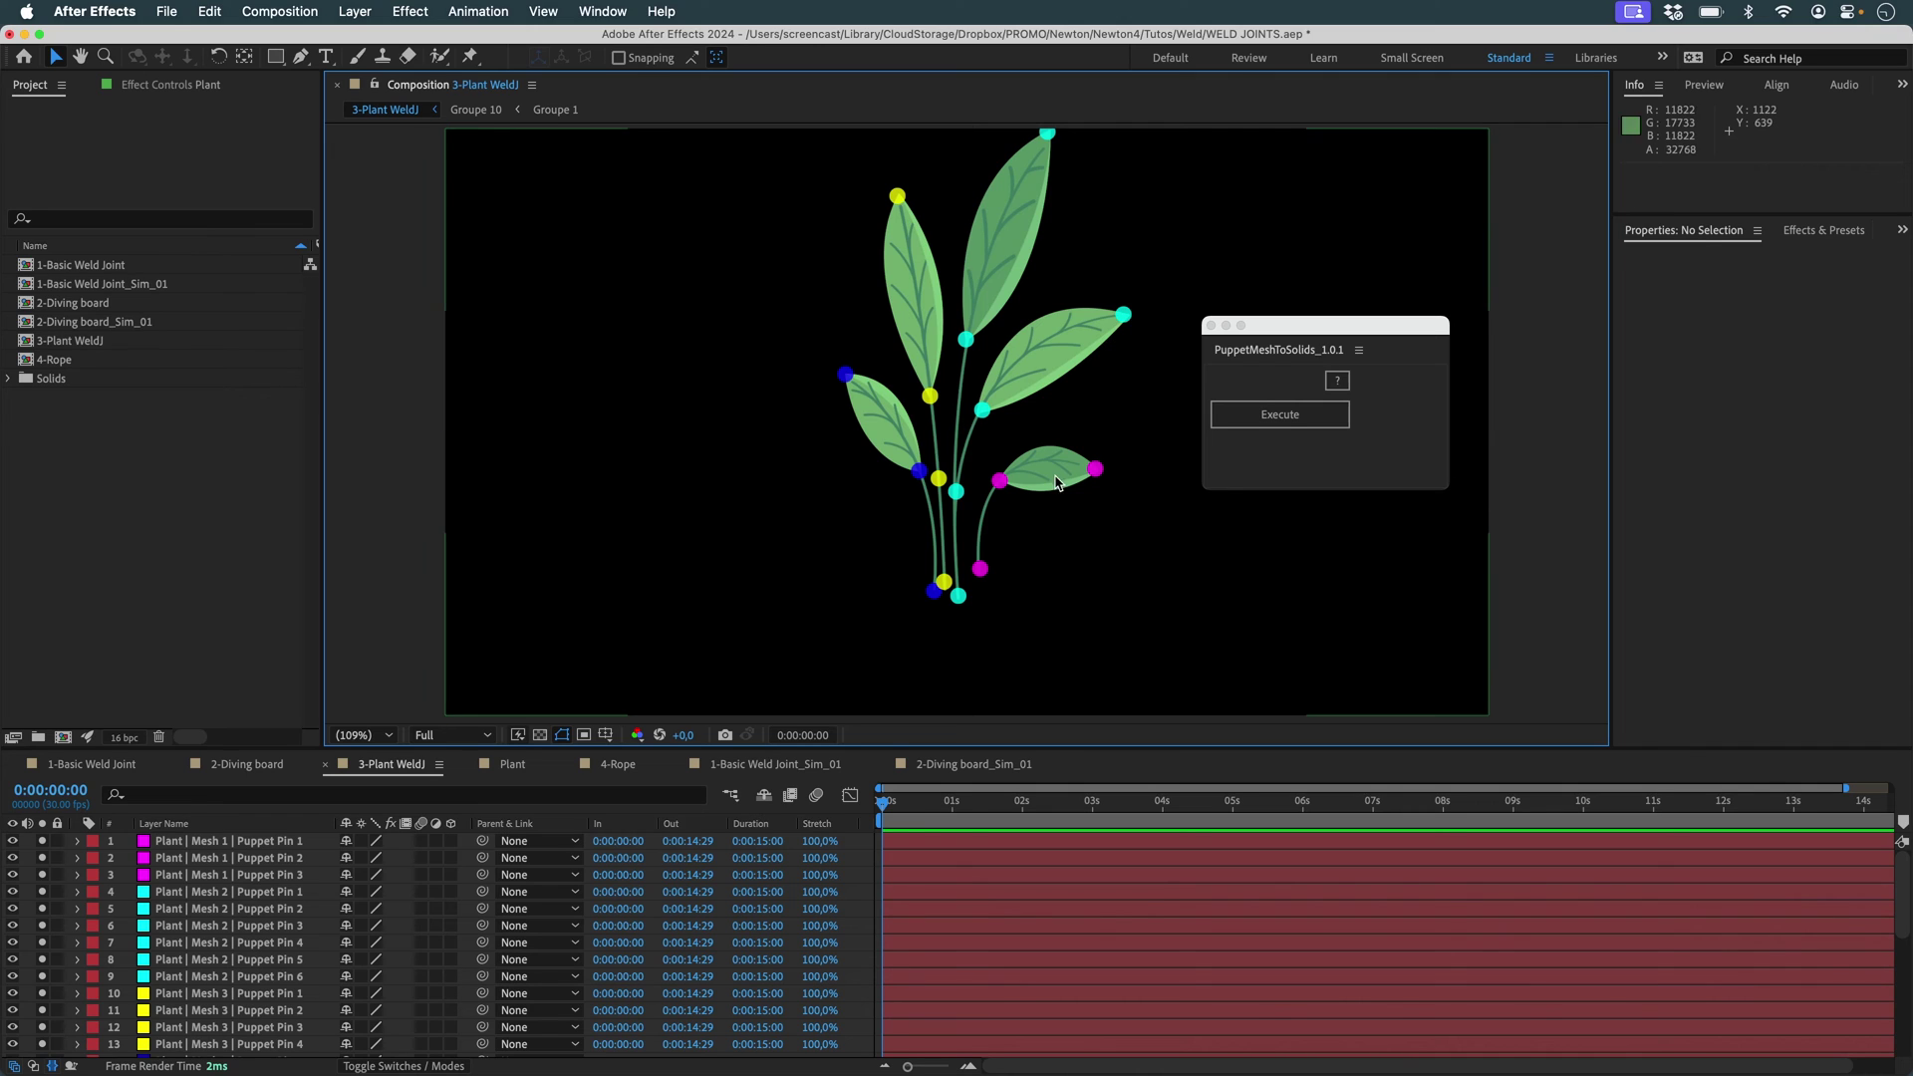
Undo a trial move of the leaf-tip pin, then hide the plant artwork.
left_click(224, 840)
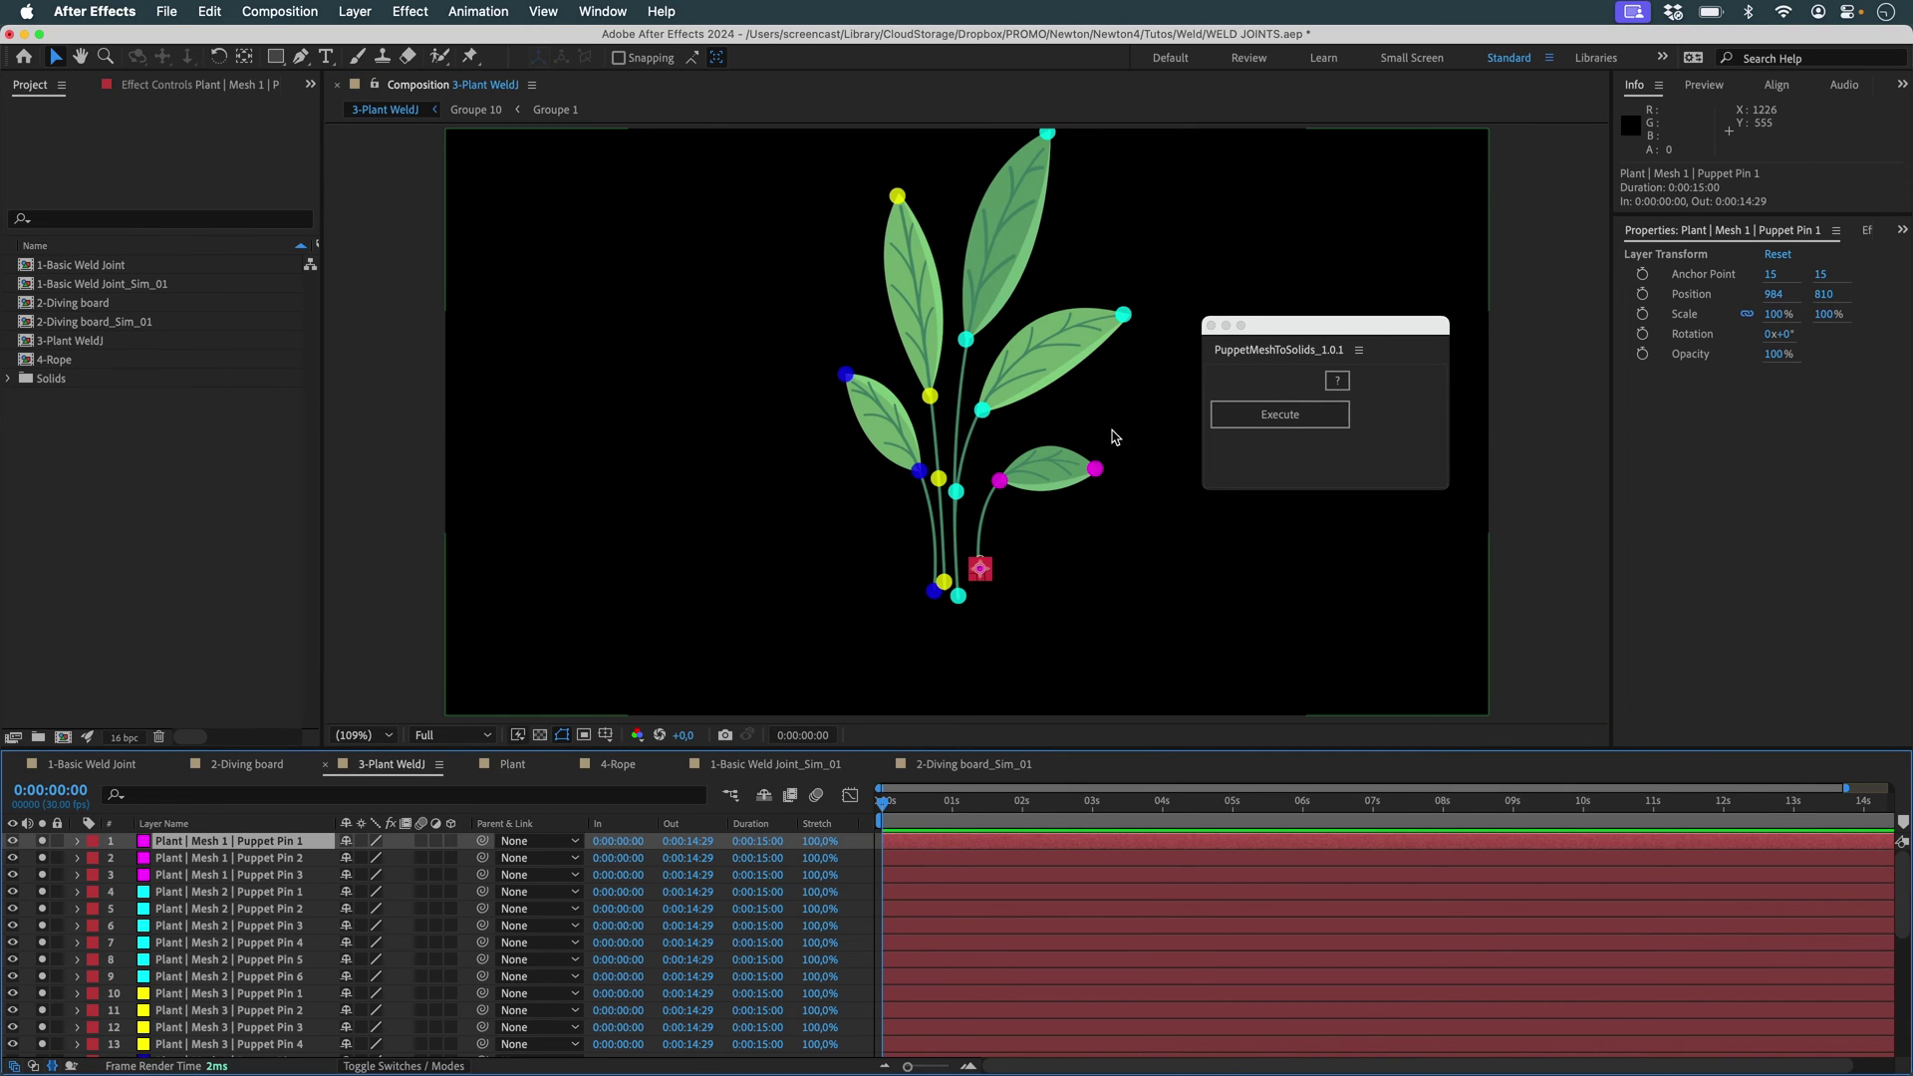
left_click(1096, 471)
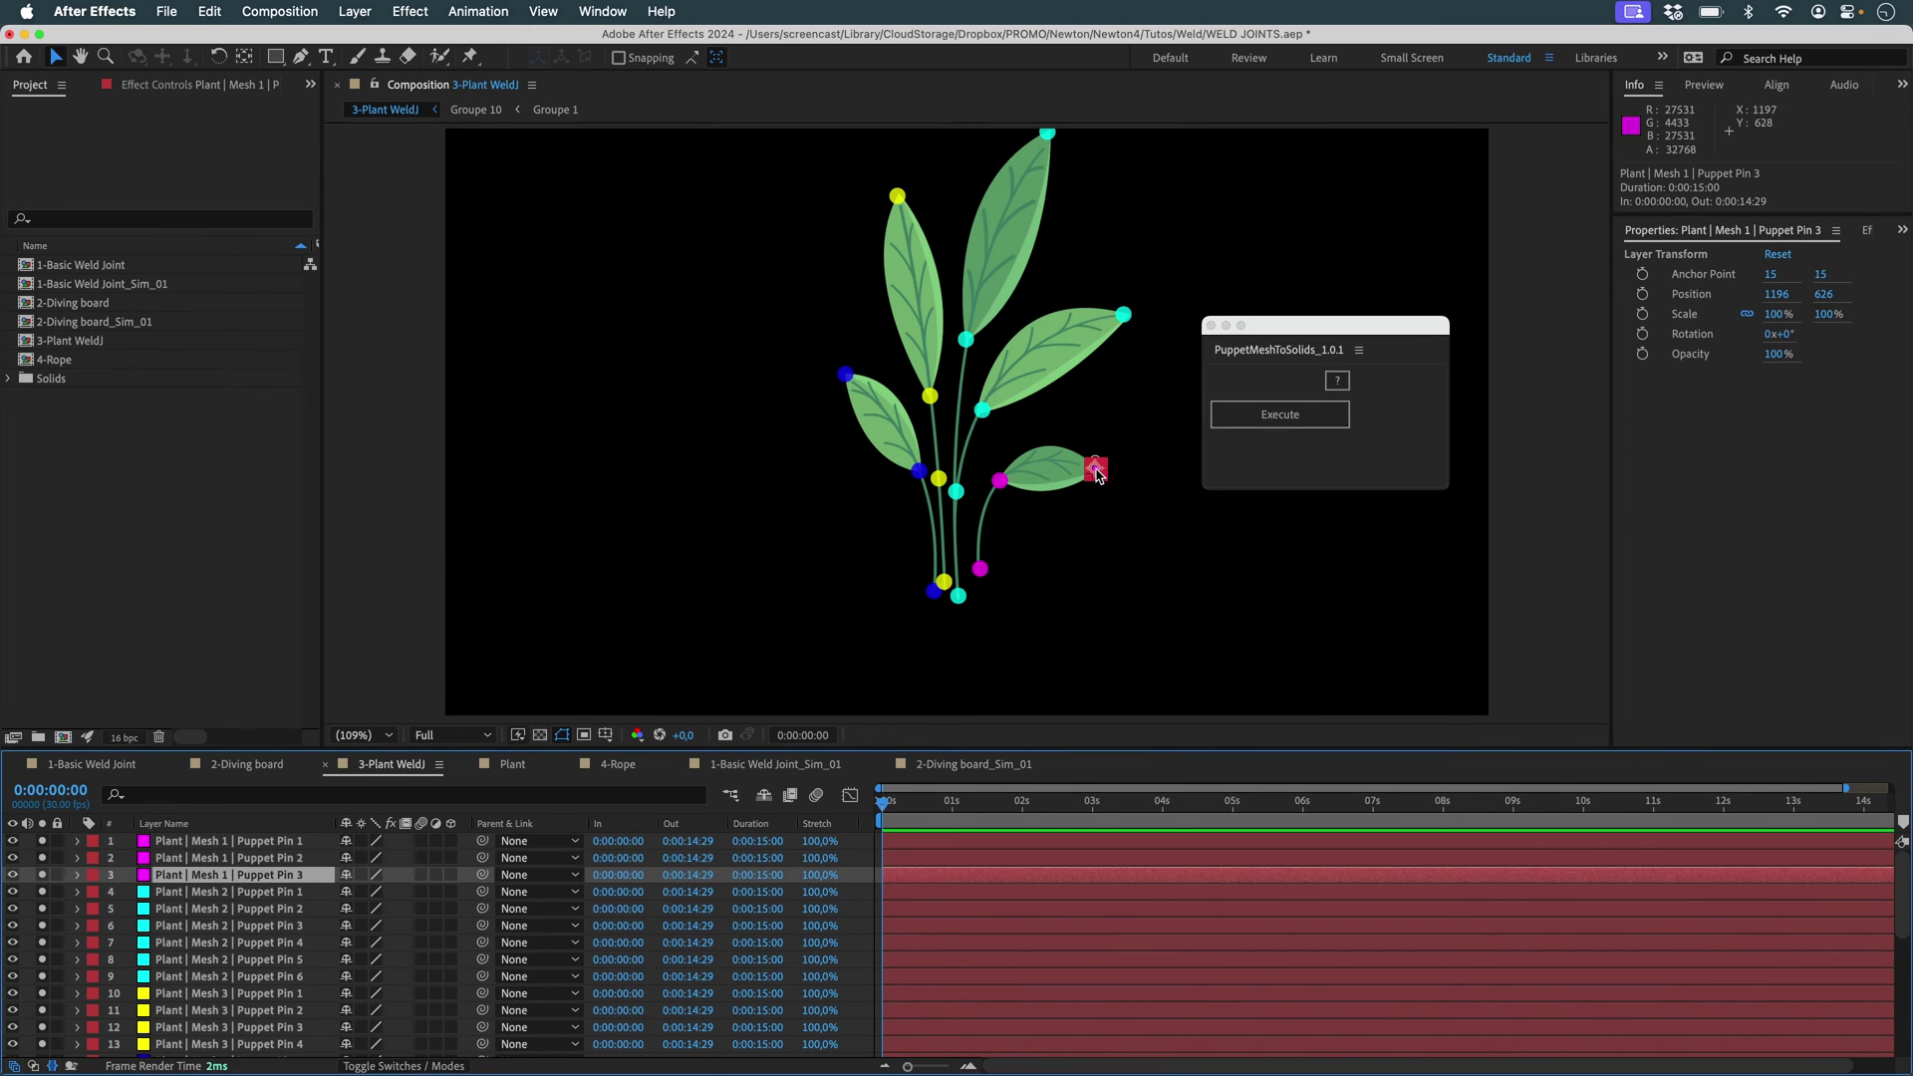
left_click_drag(1096, 471, 1073, 467)
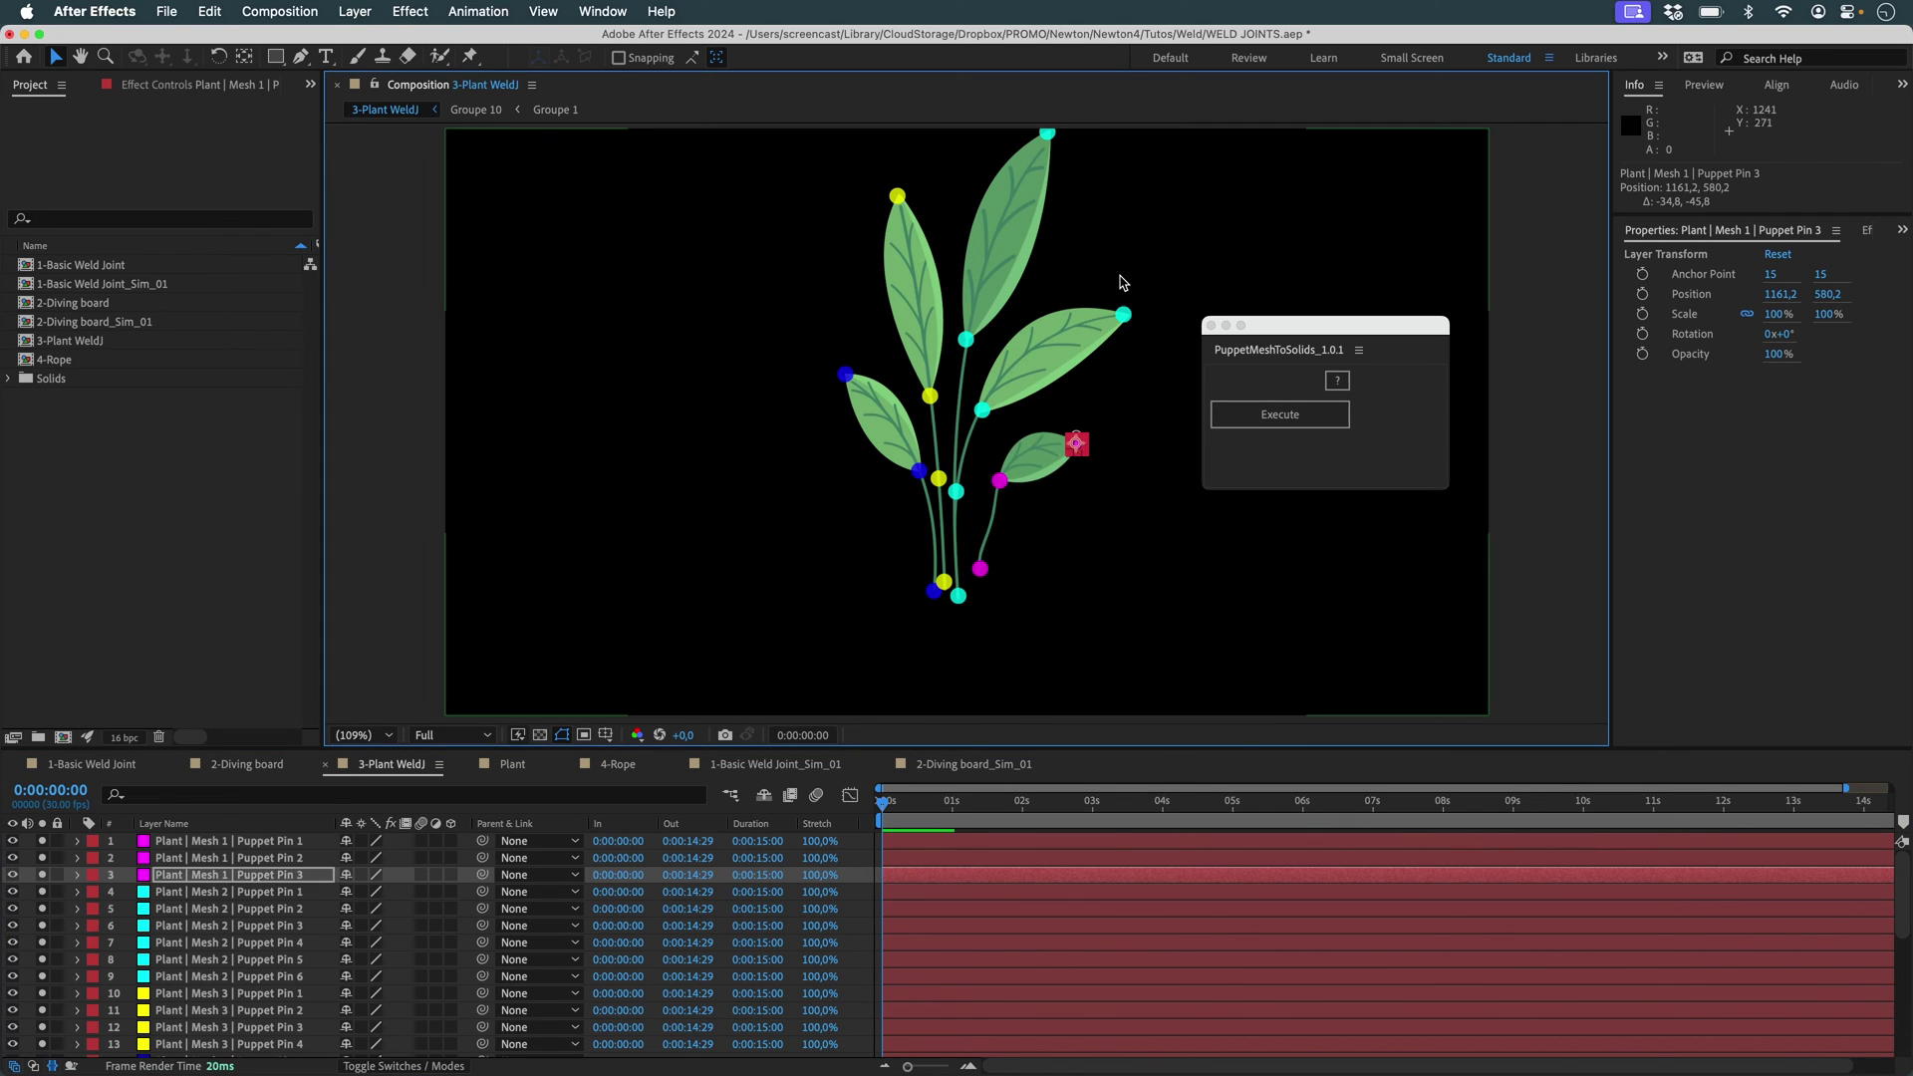
key("super+z")
left_click(815, 531)
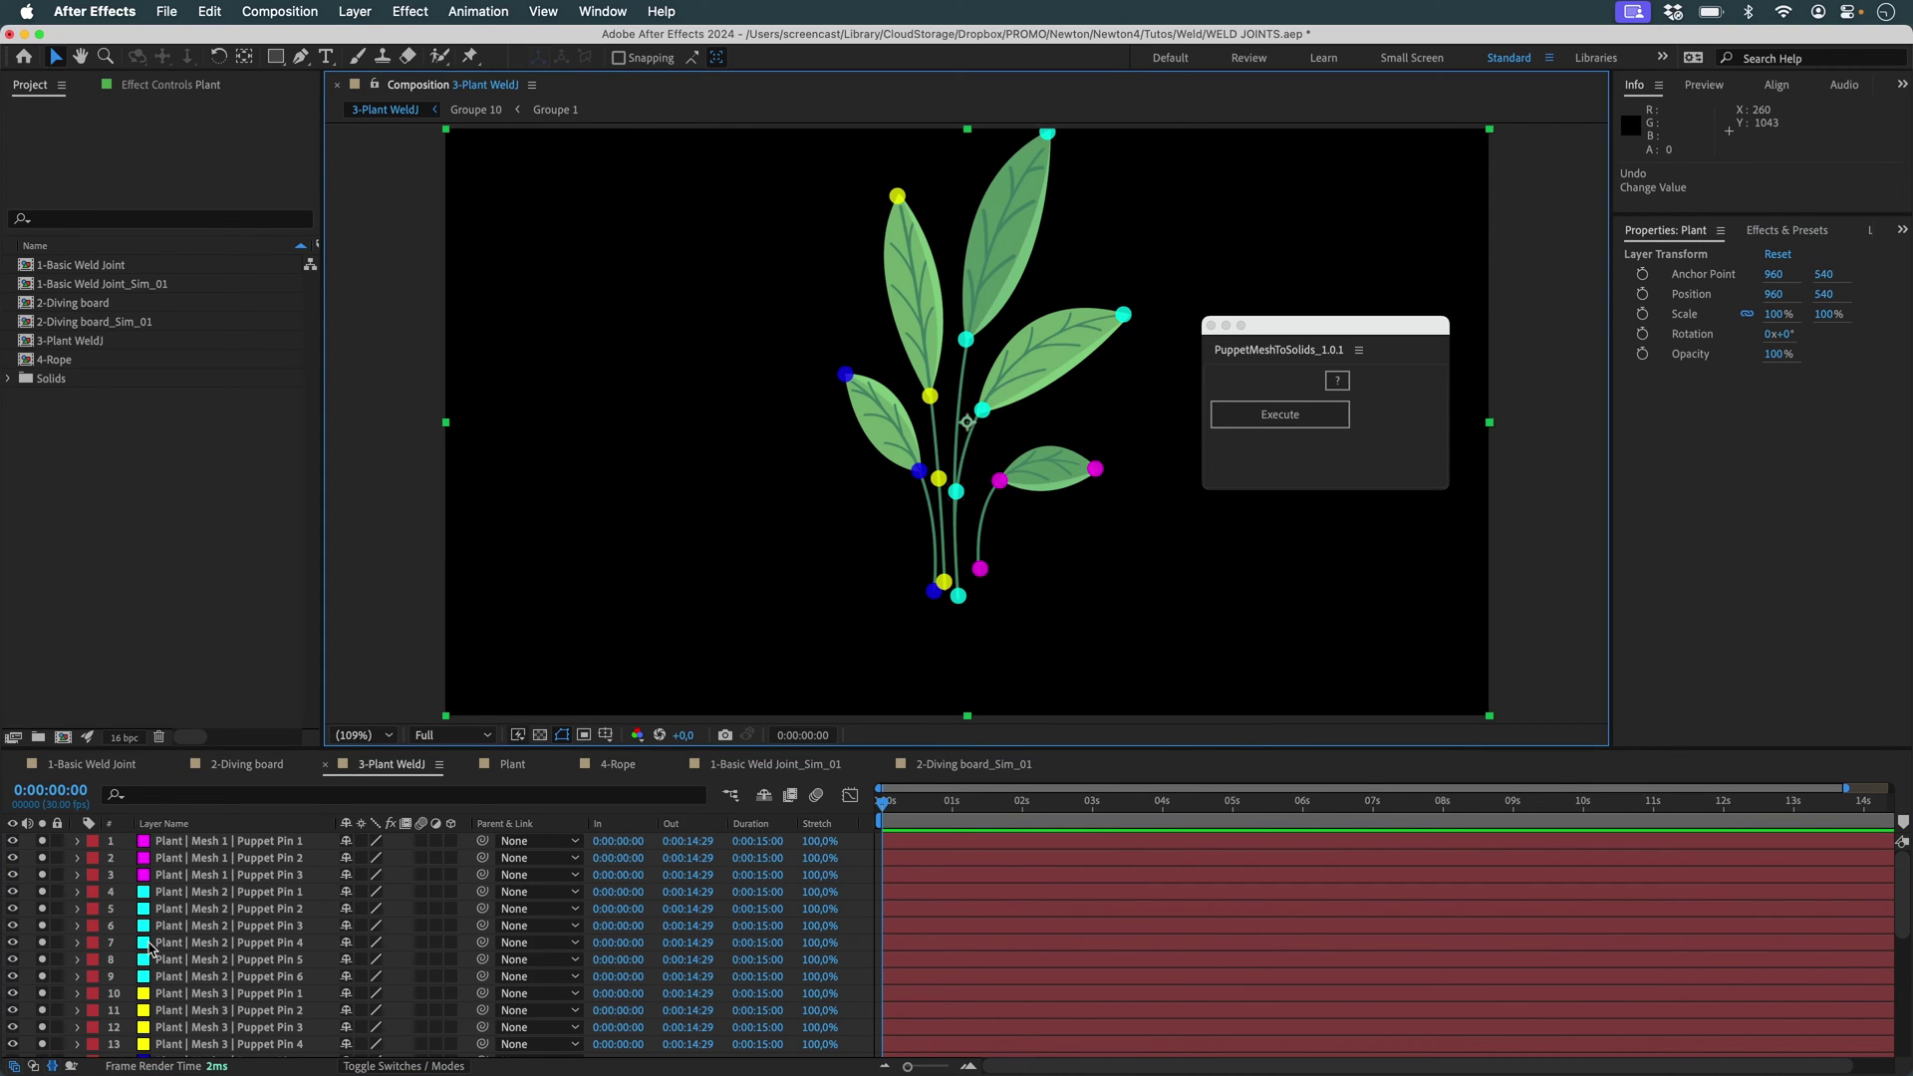
scroll(187, 979, "down", 8)
scroll(60, 956, "up", 1)
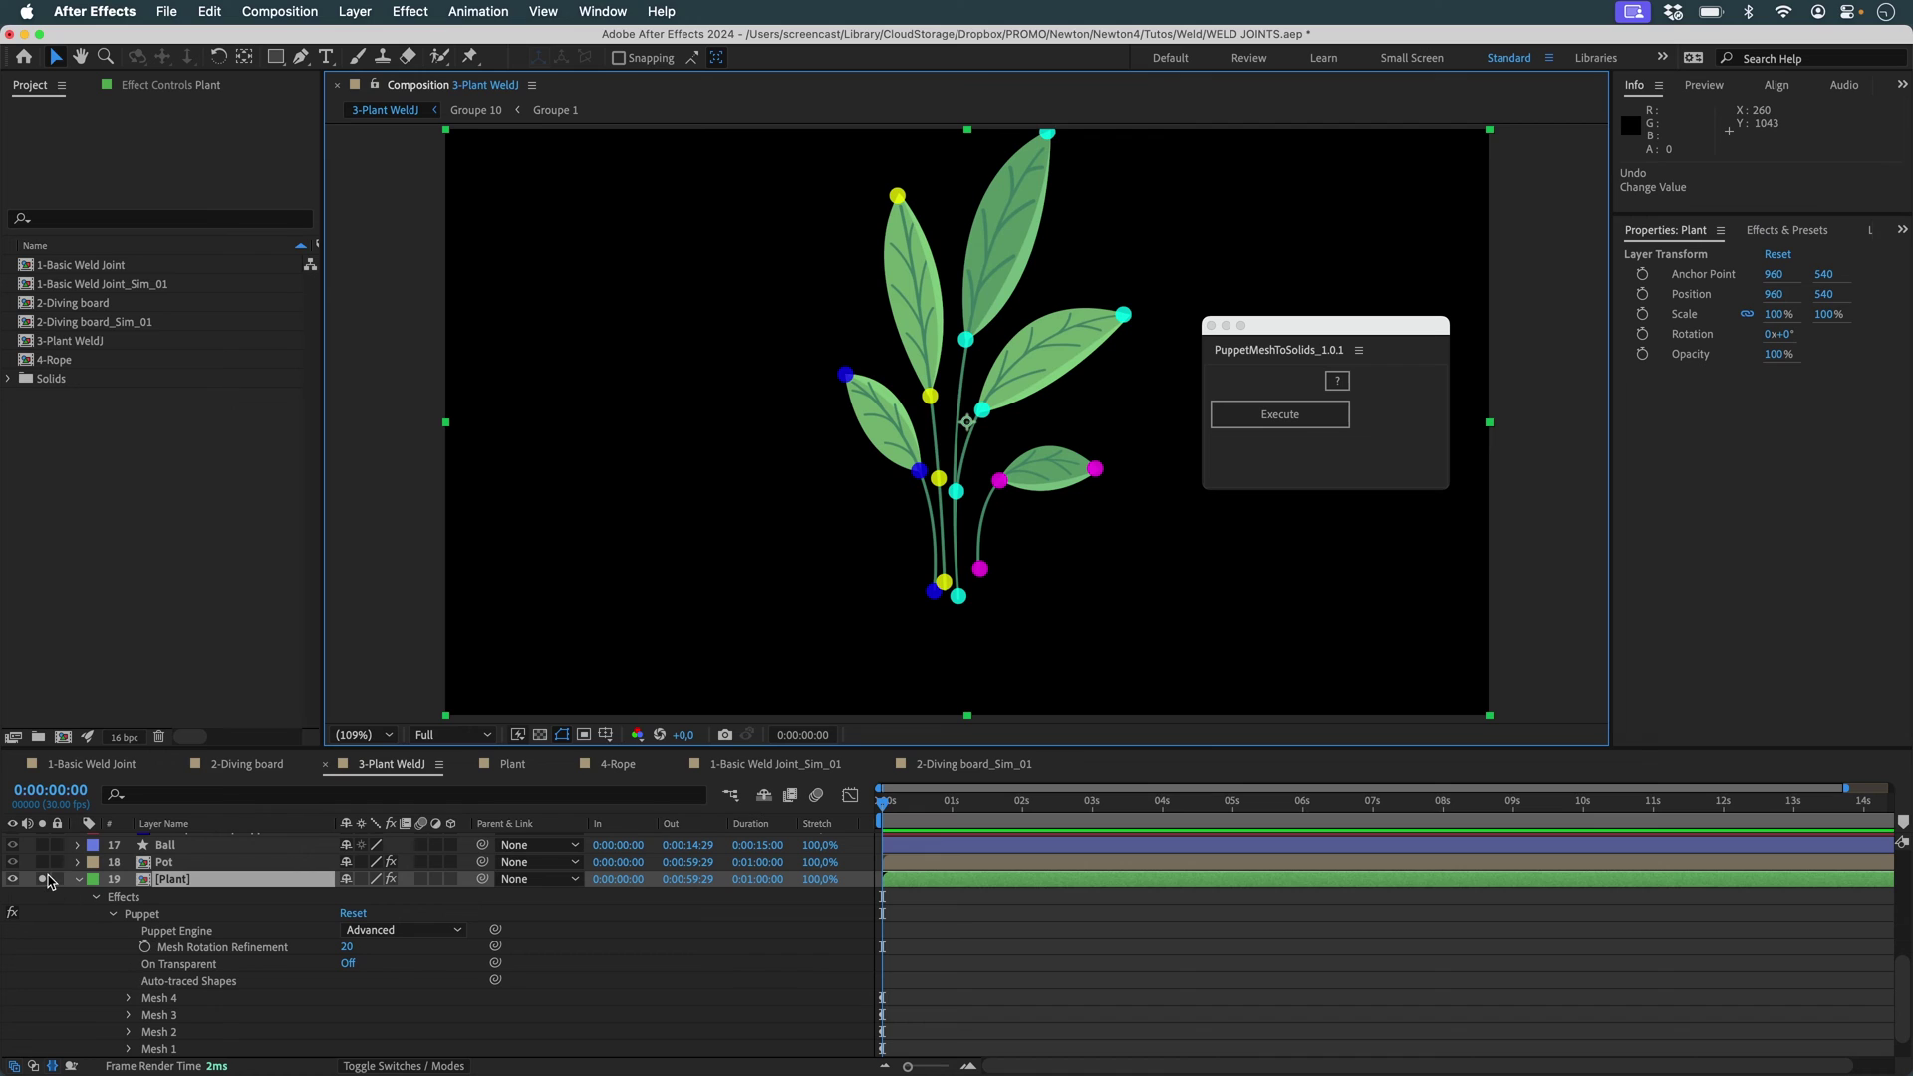
left_click(13, 878)
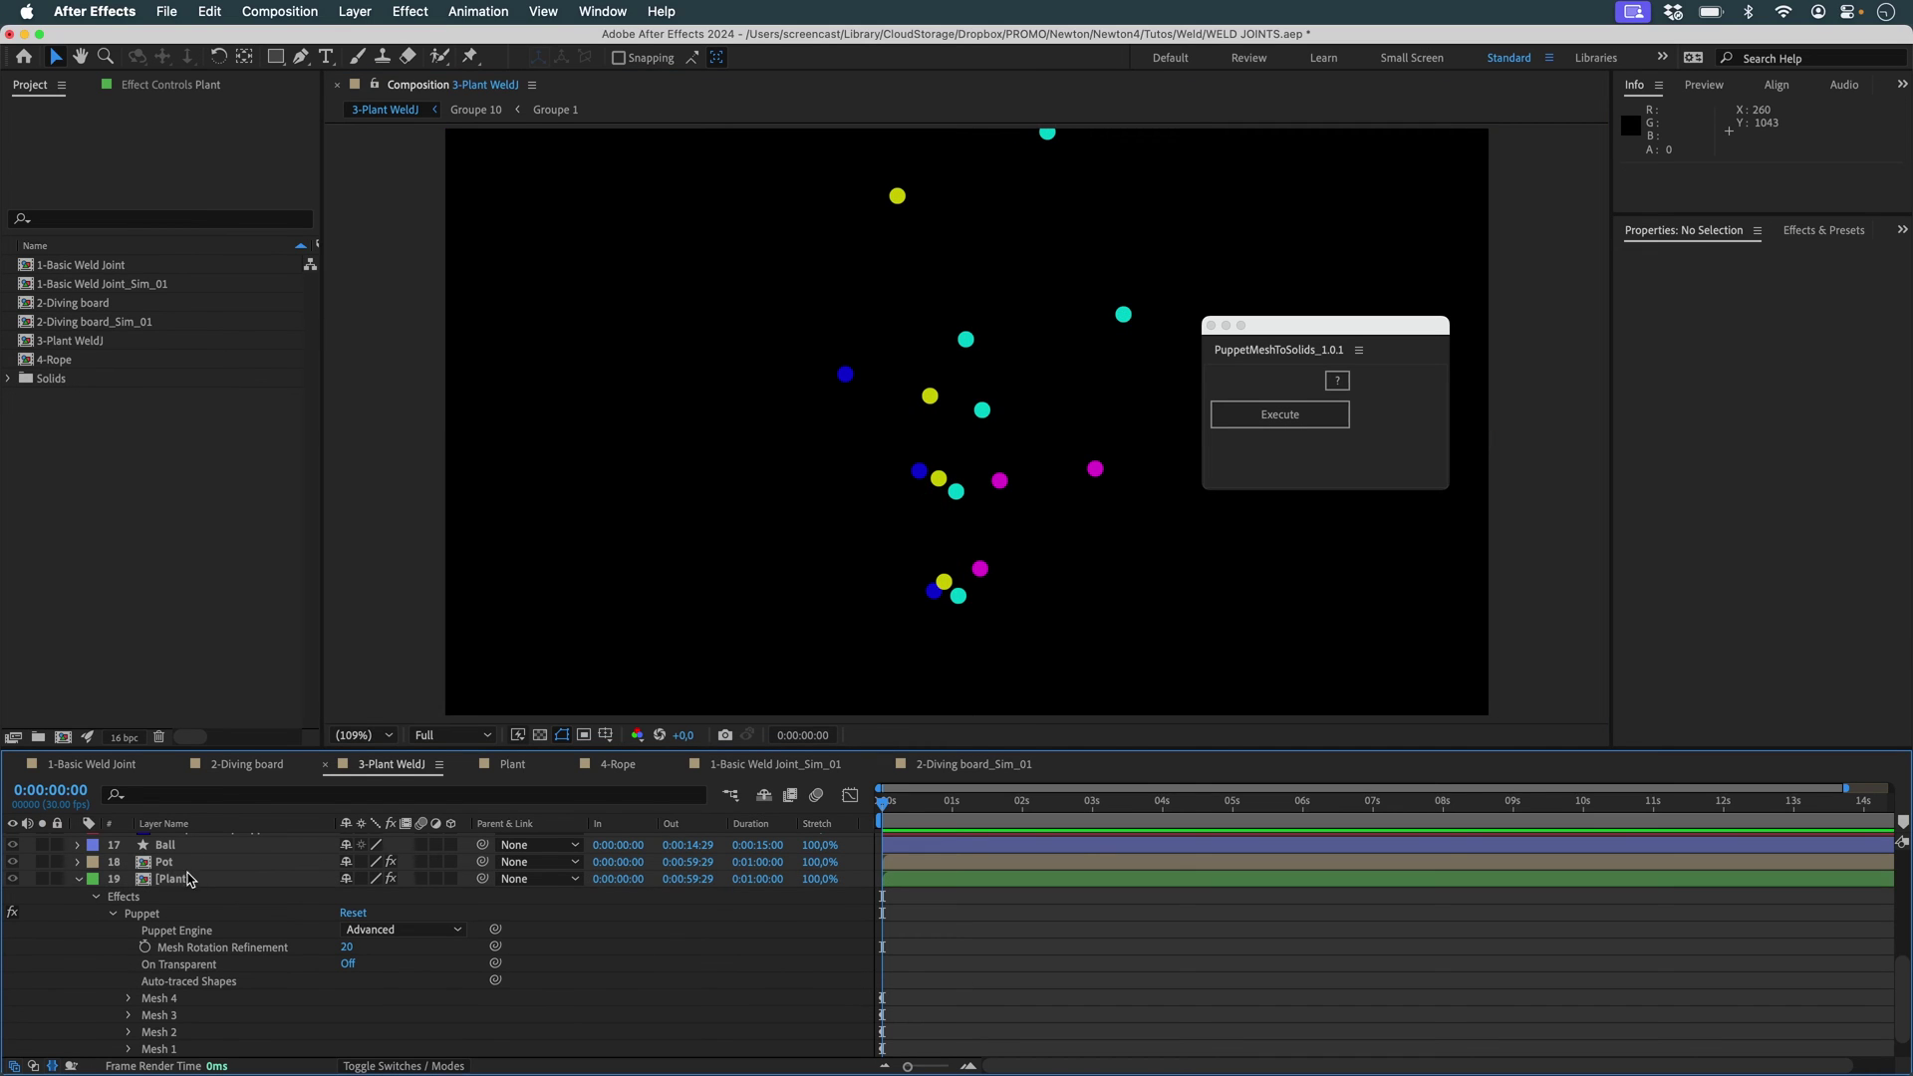
key("super+d")
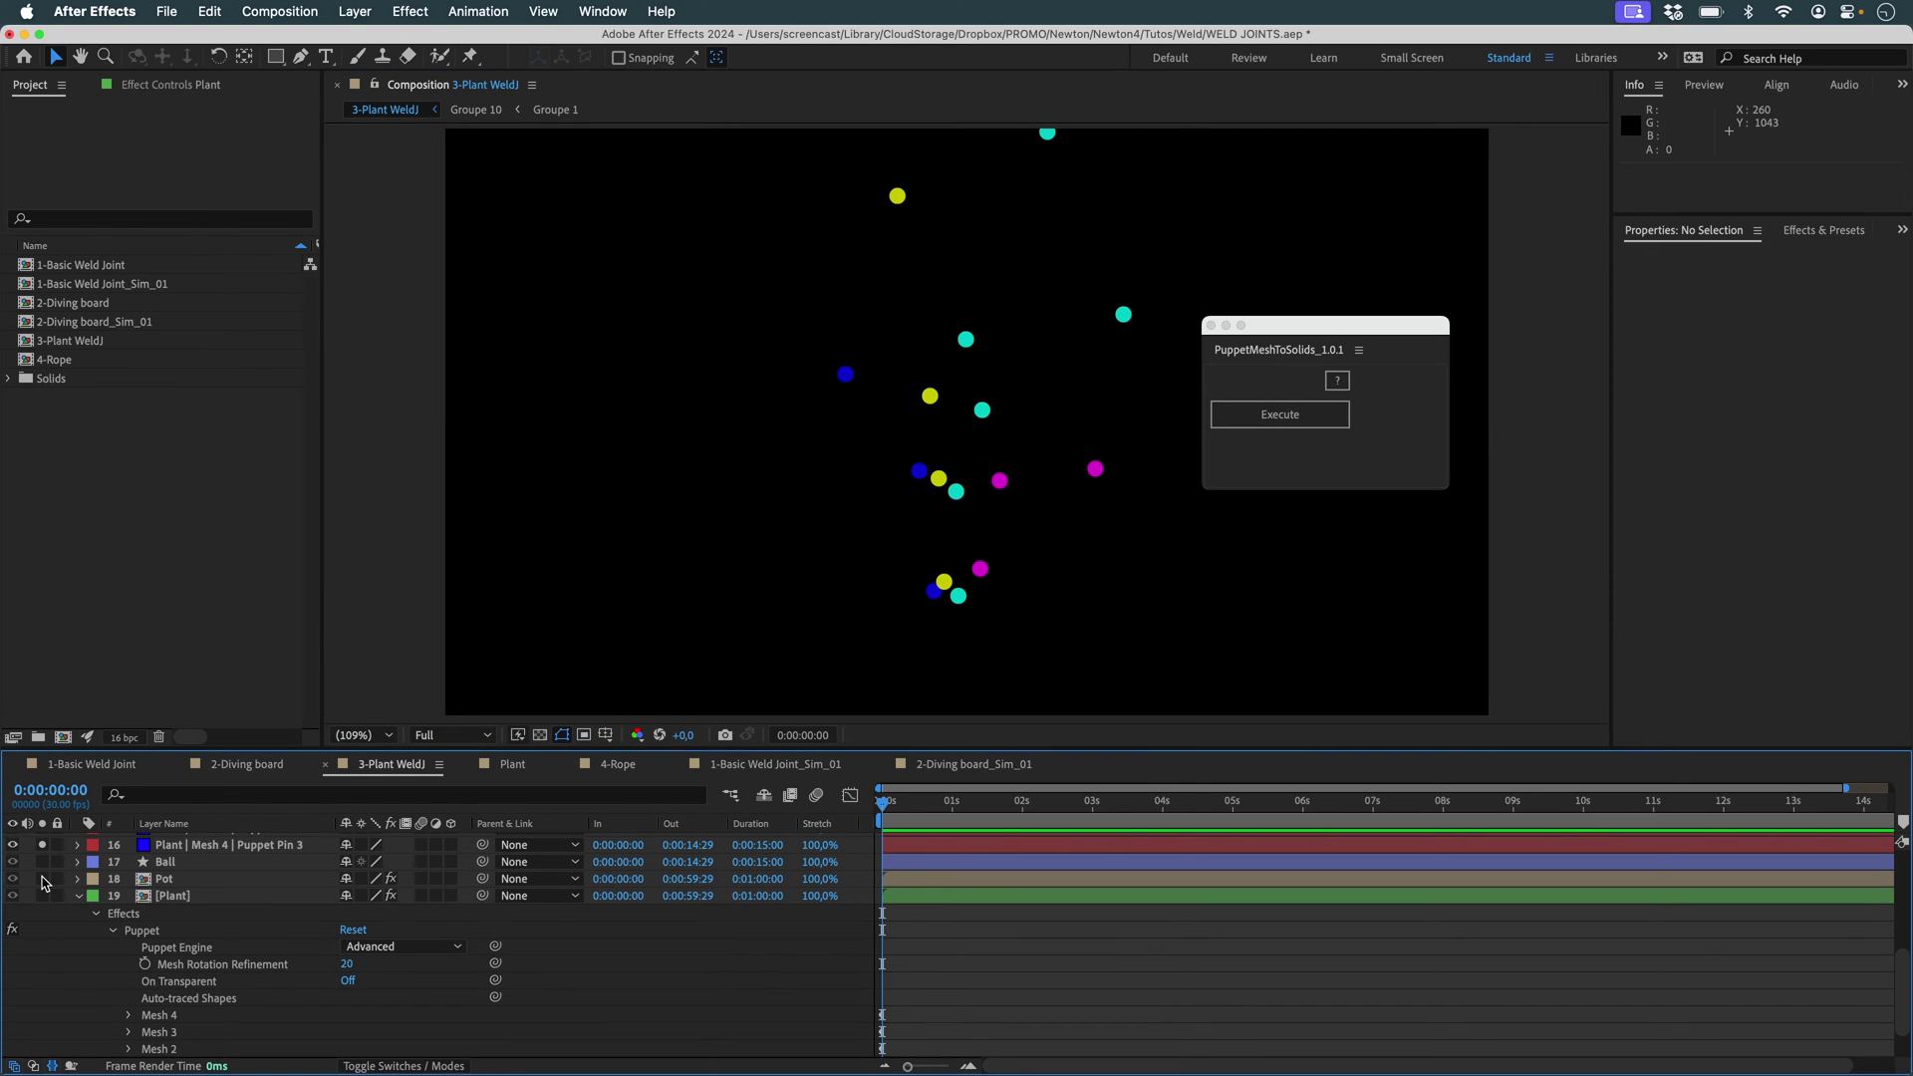
Toggle the pot and plant visibility switches, leaving the plant hidden.
left_click(44, 881)
left_click(46, 881)
scroll(46, 867, "up", 5)
left_click(22, 882)
scroll(21, 883, "down", 8)
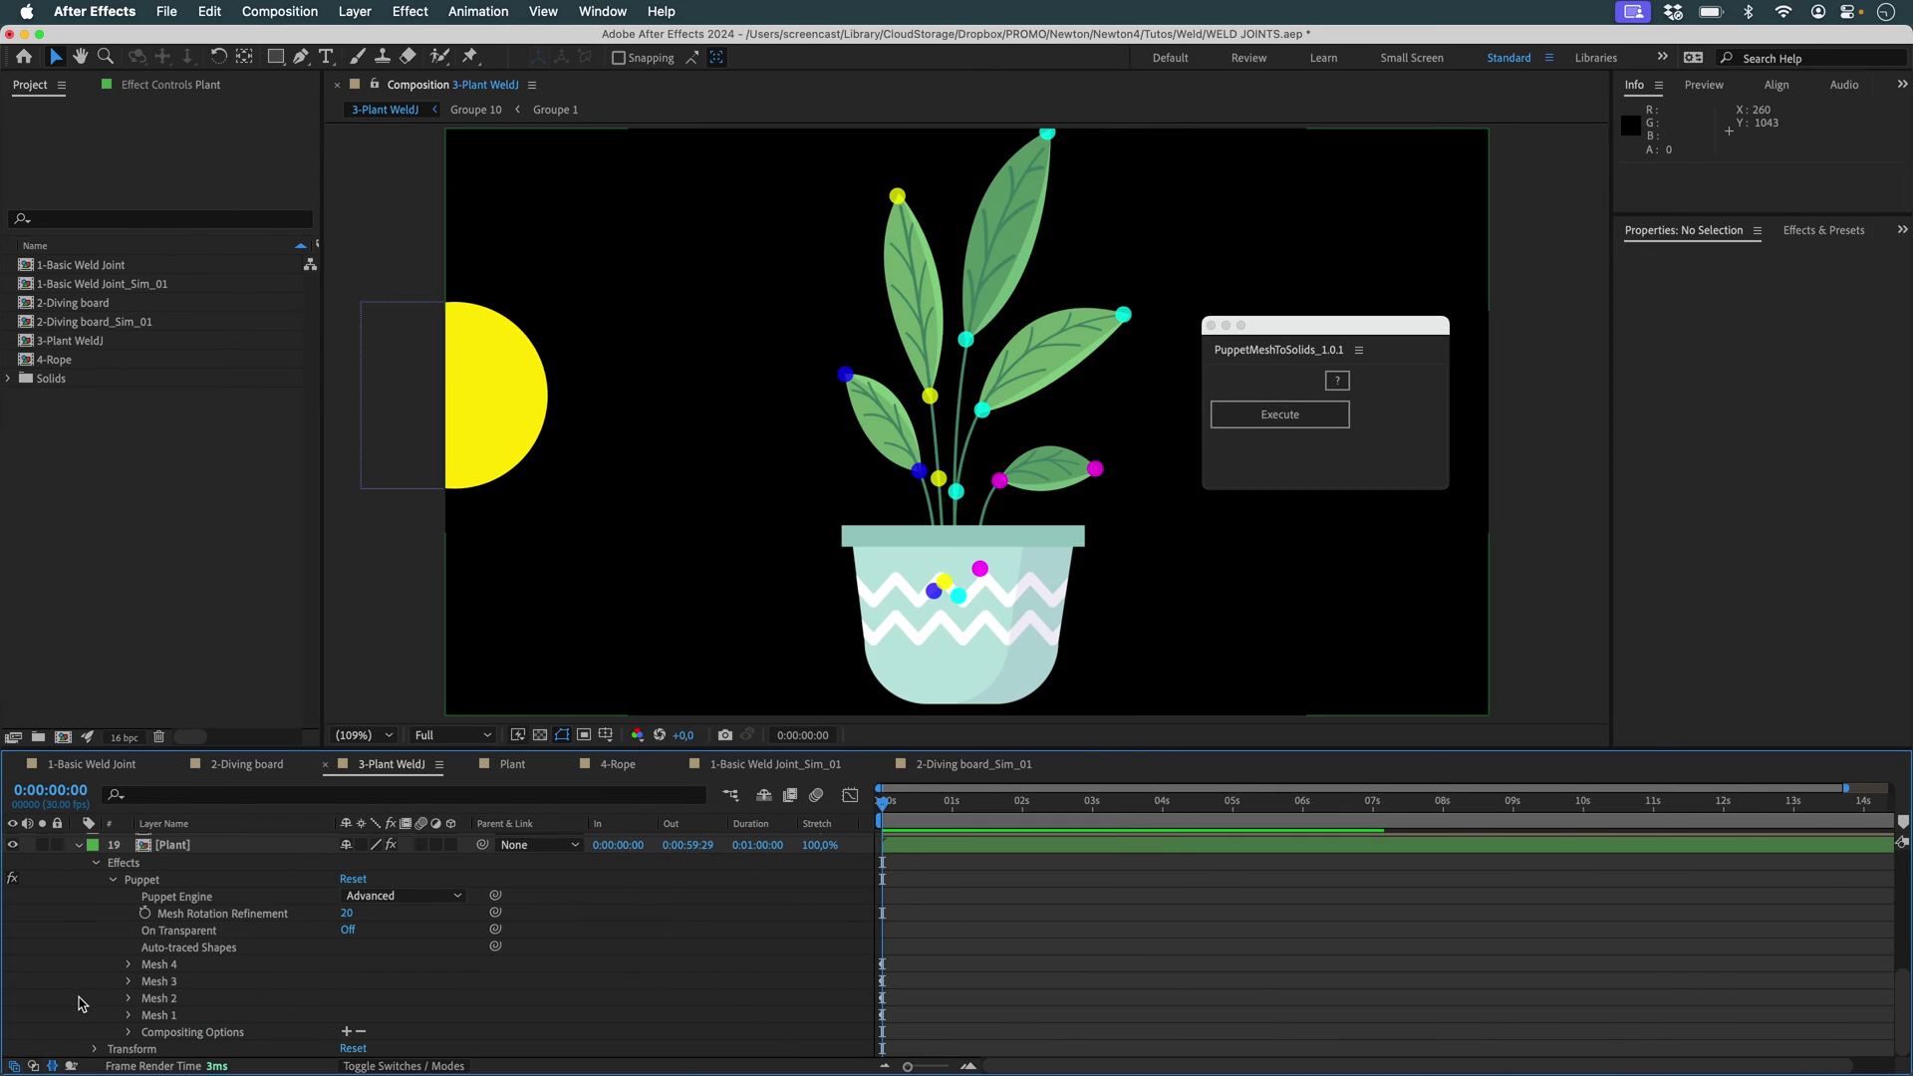
left_click(18, 847)
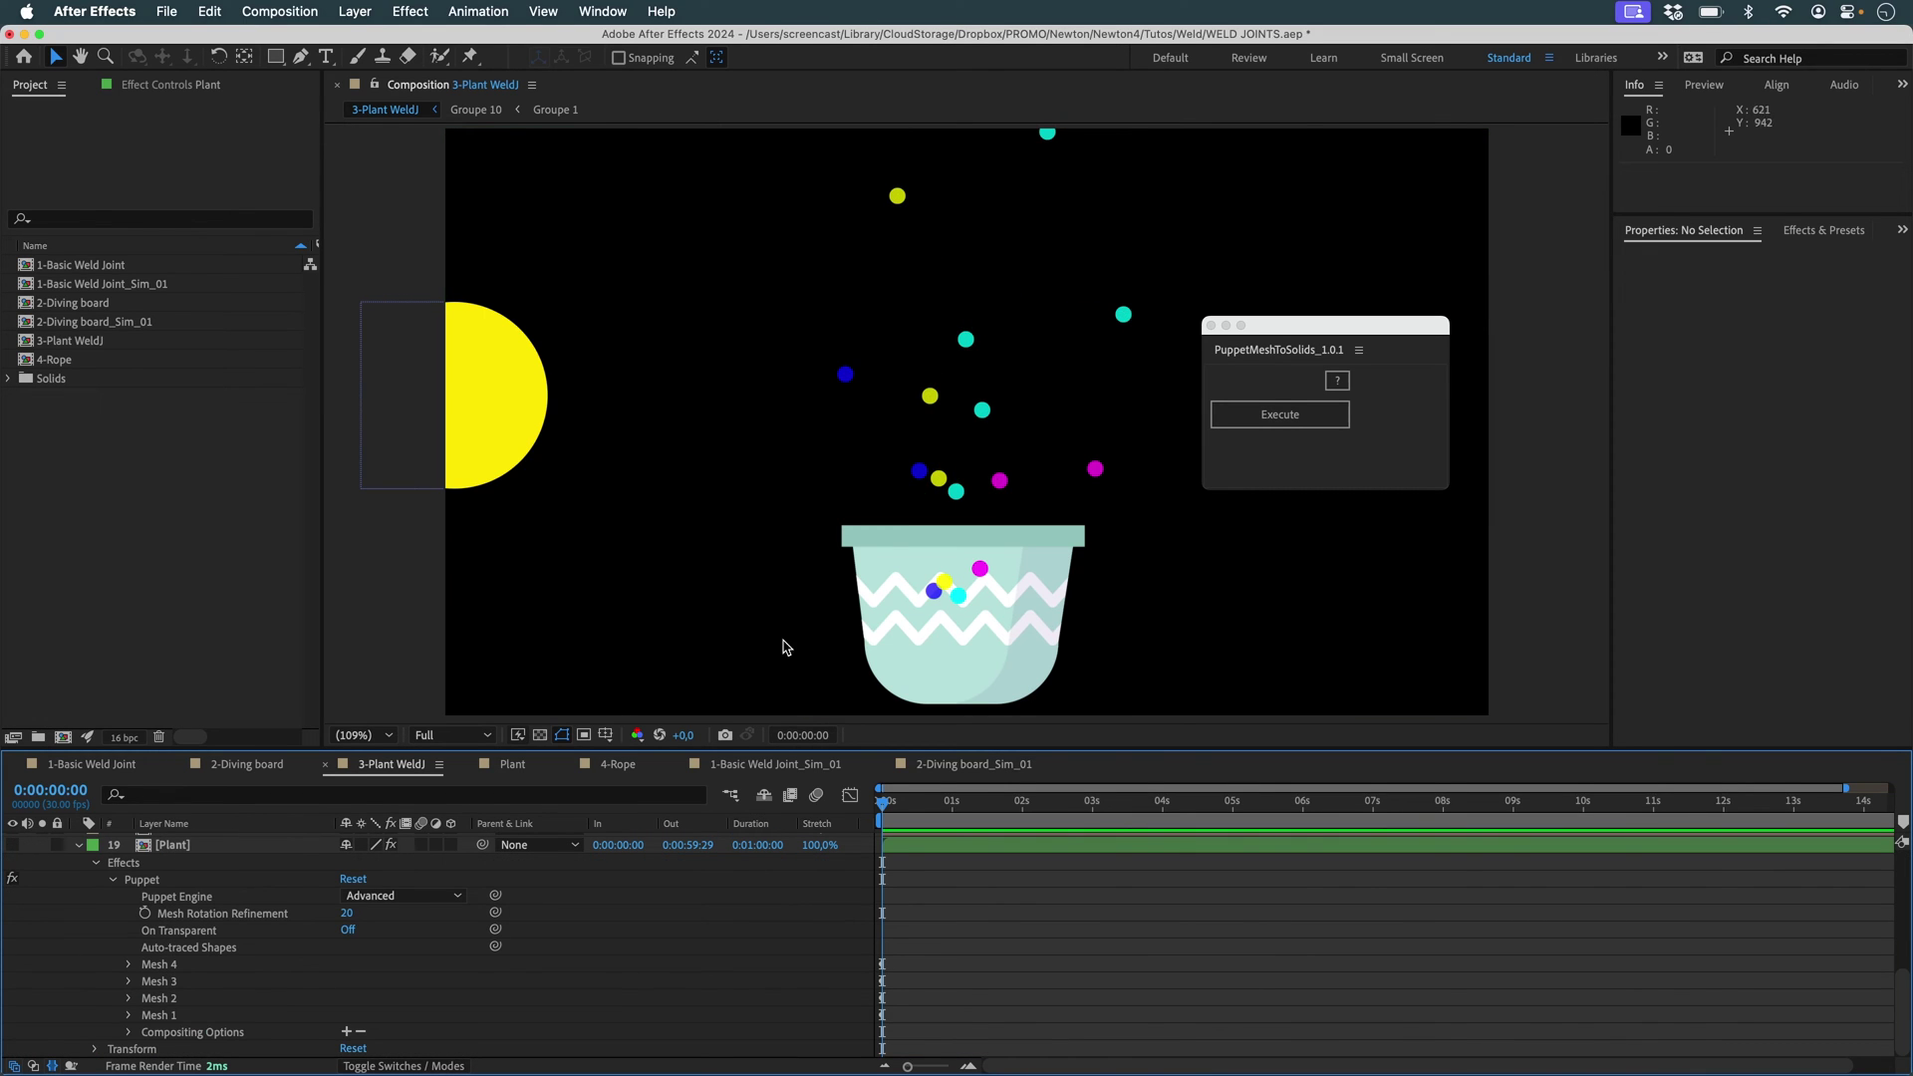
Move the Pot layer's anchor point down to the pot's base with the Pan Behind tool.
left_click(965, 642)
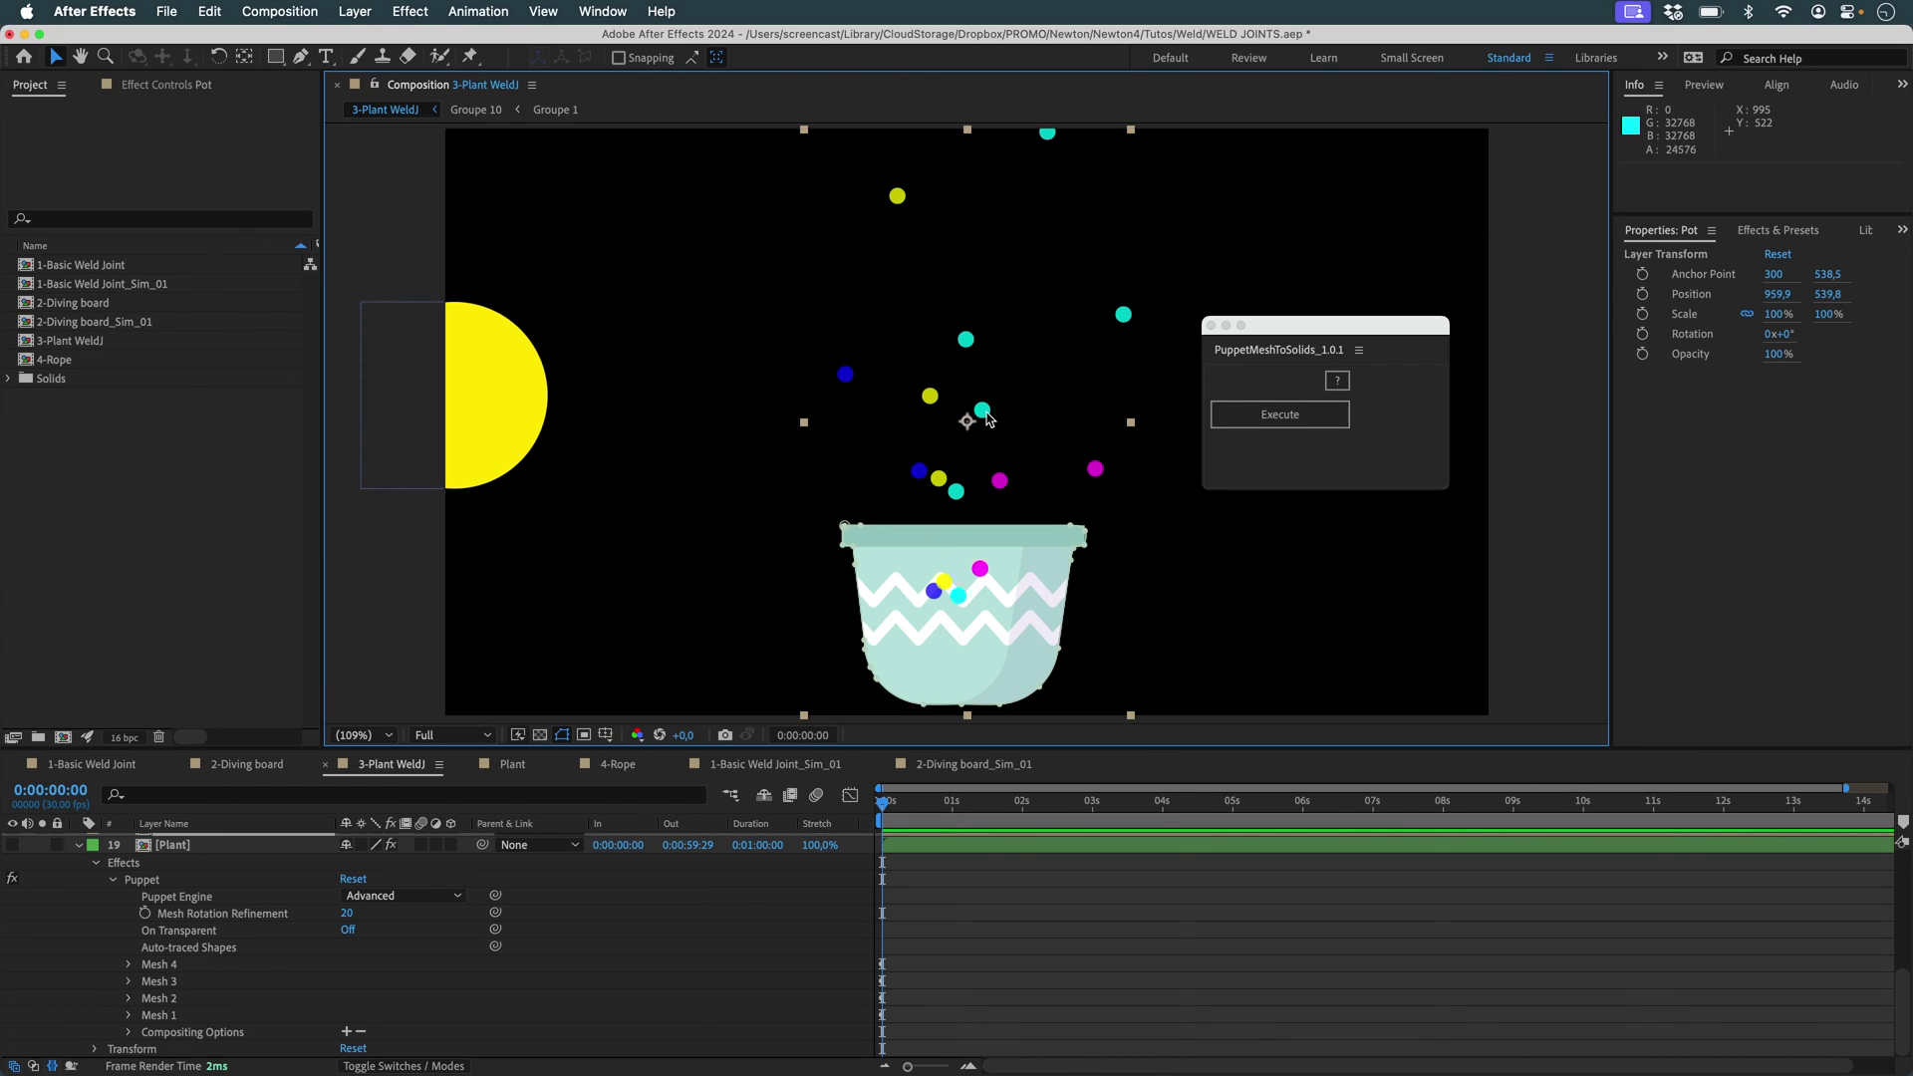
key("y")
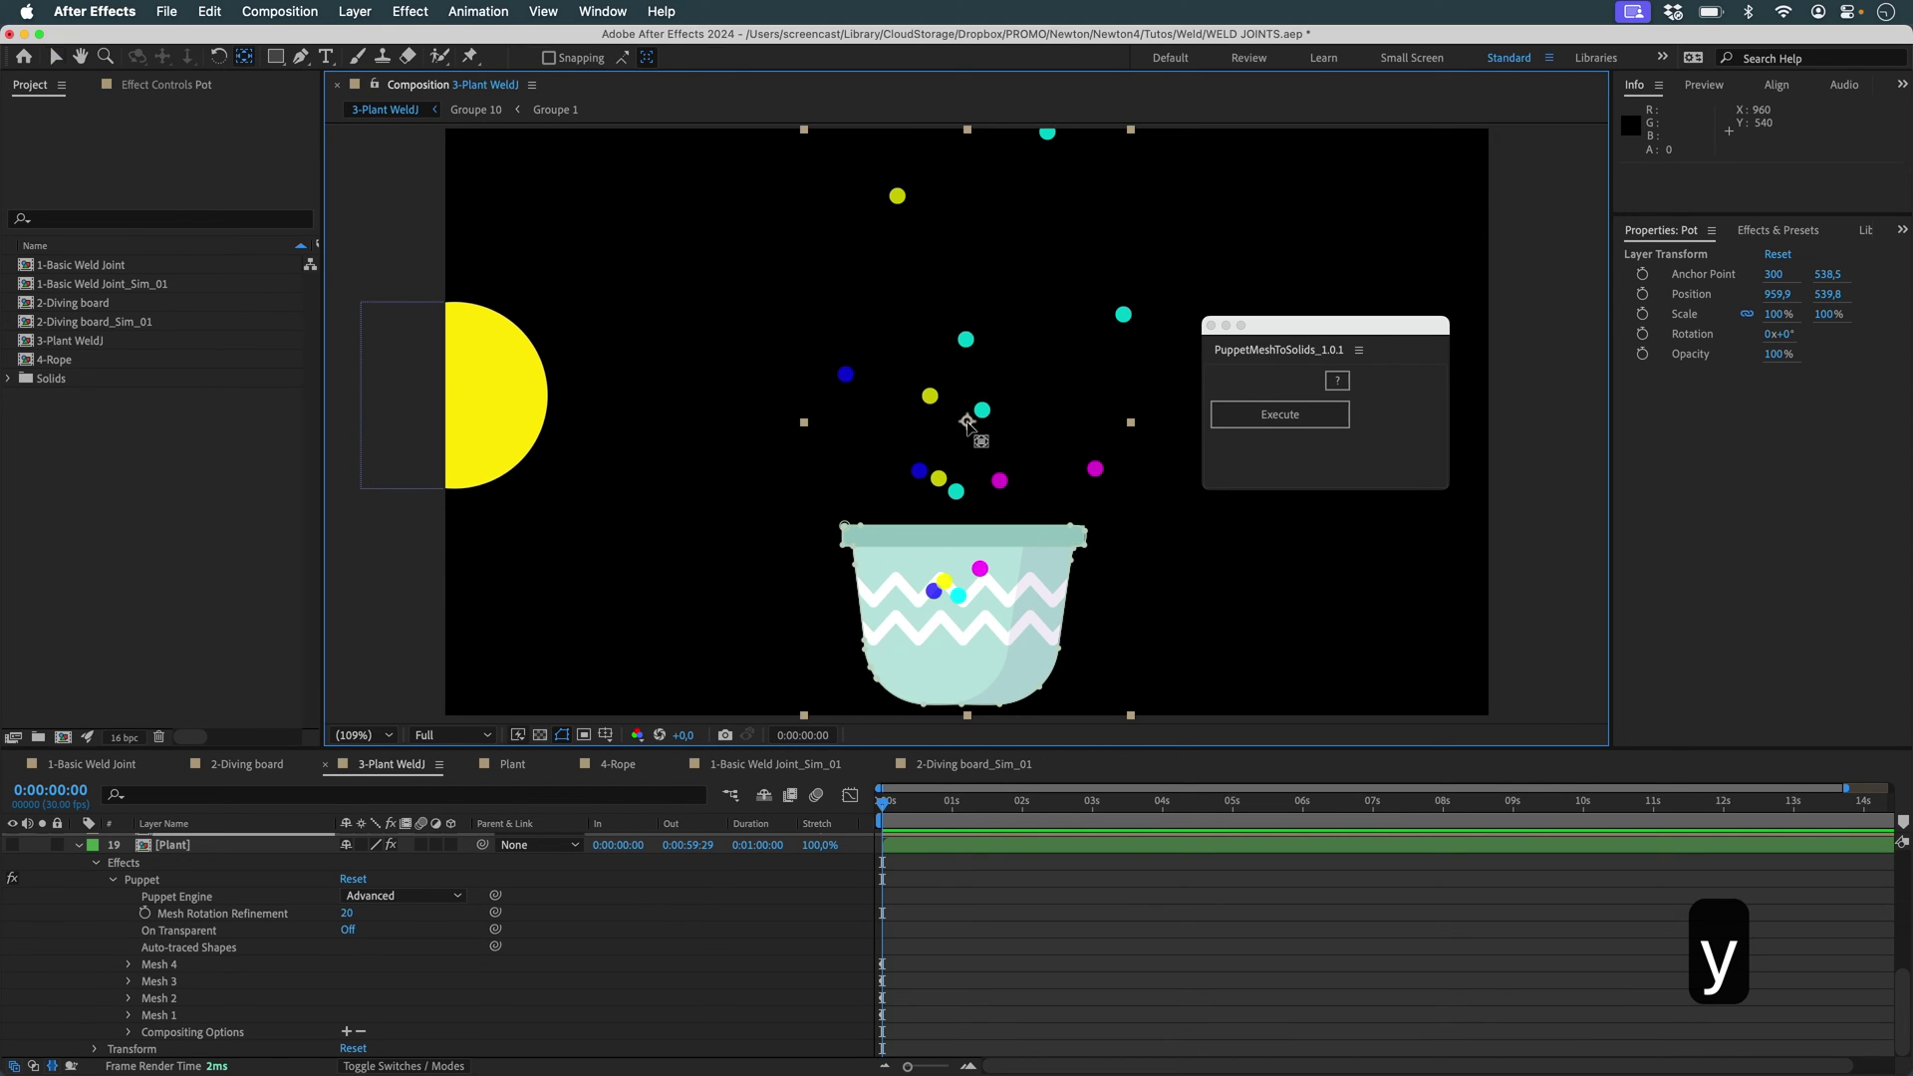
left_click_drag(968, 423, 975, 642)
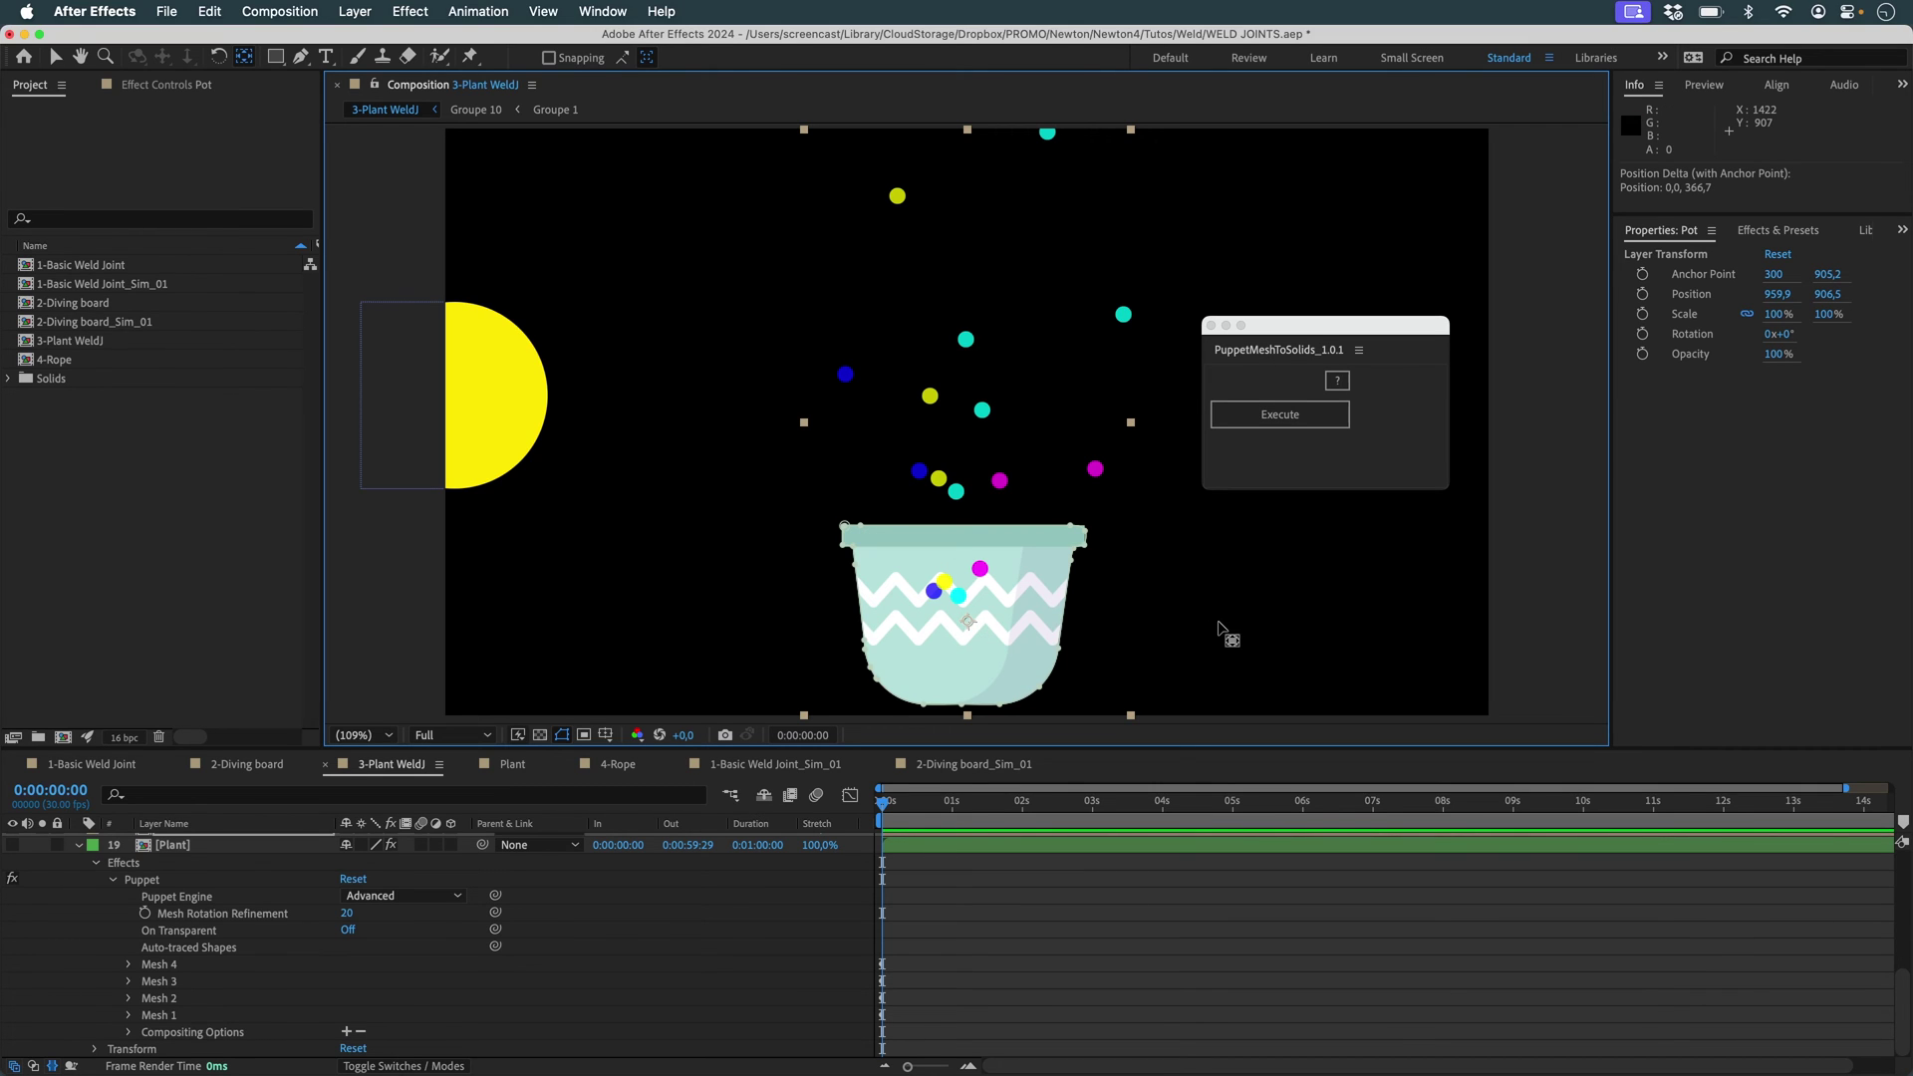
key("v")
left_click(1219, 628)
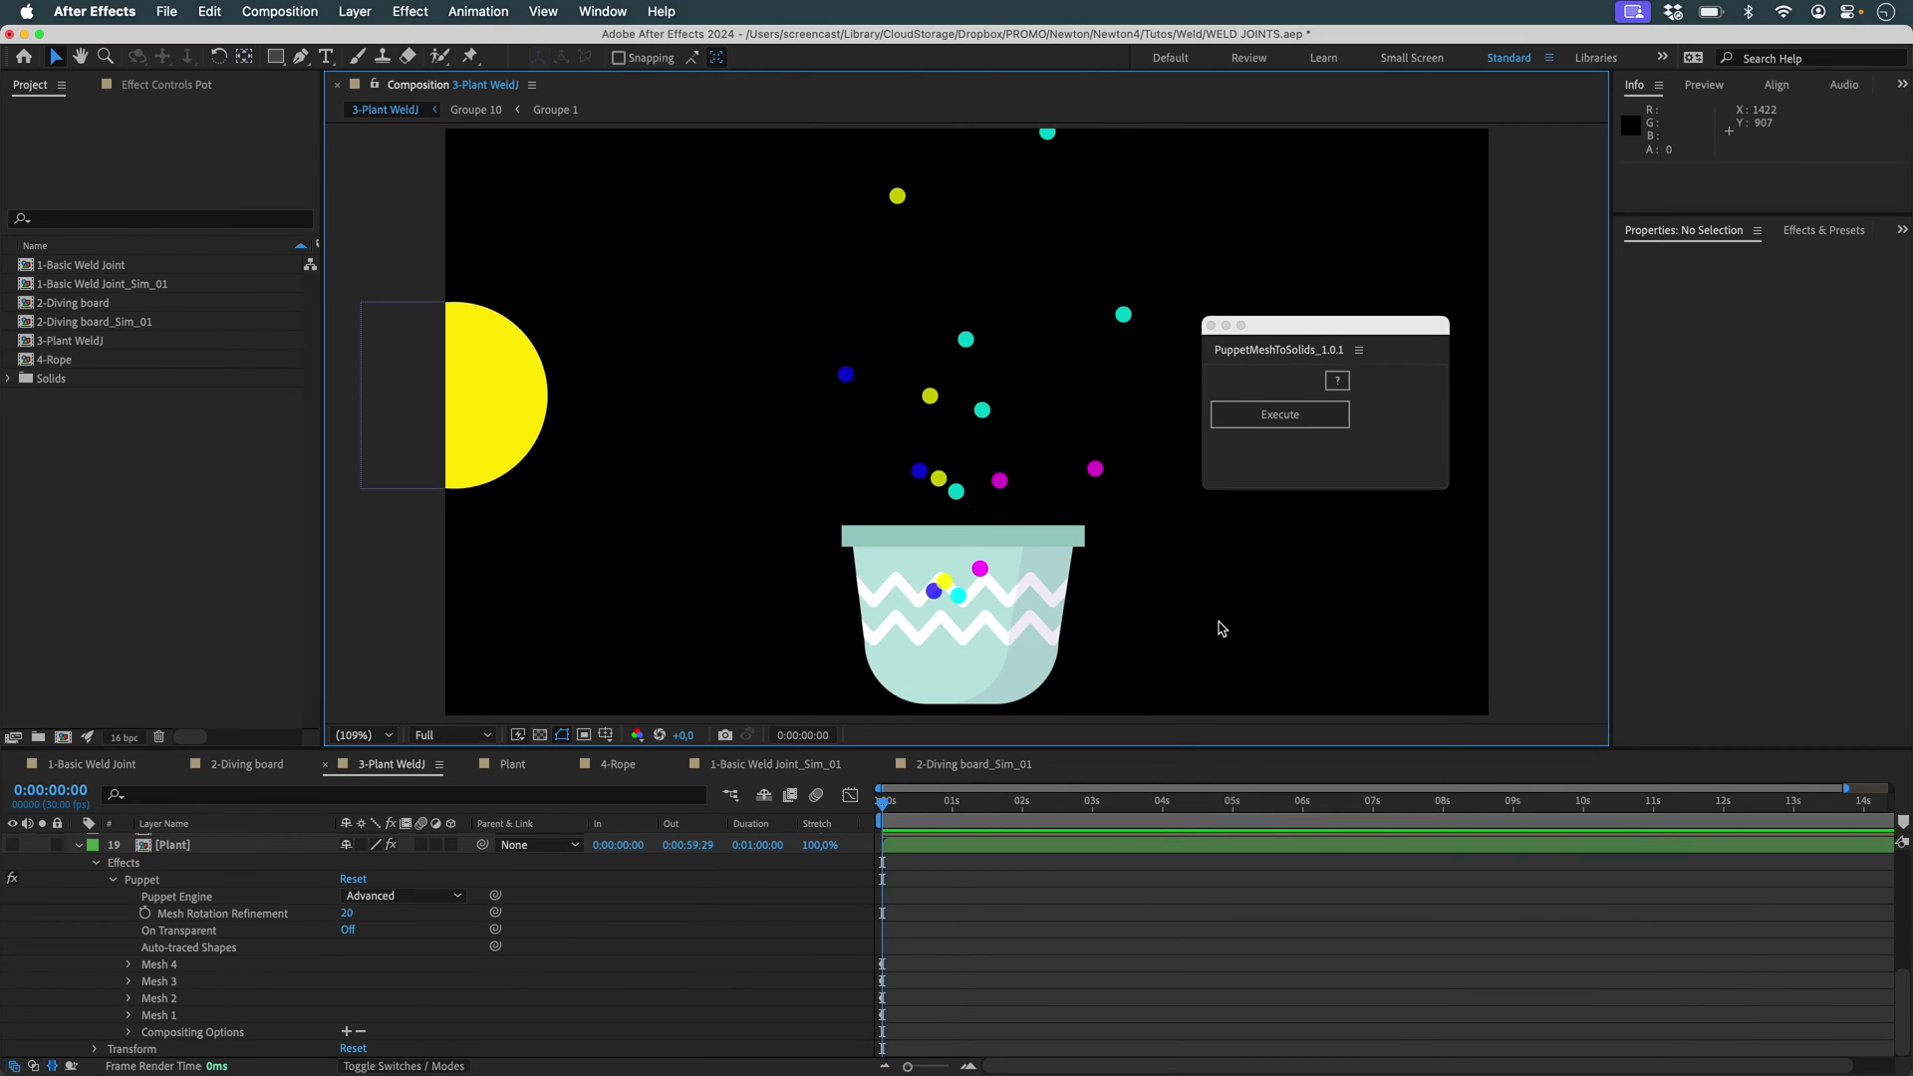
Launch Newton with F5, make the pot a Dead body, and hide it.
key("F5")
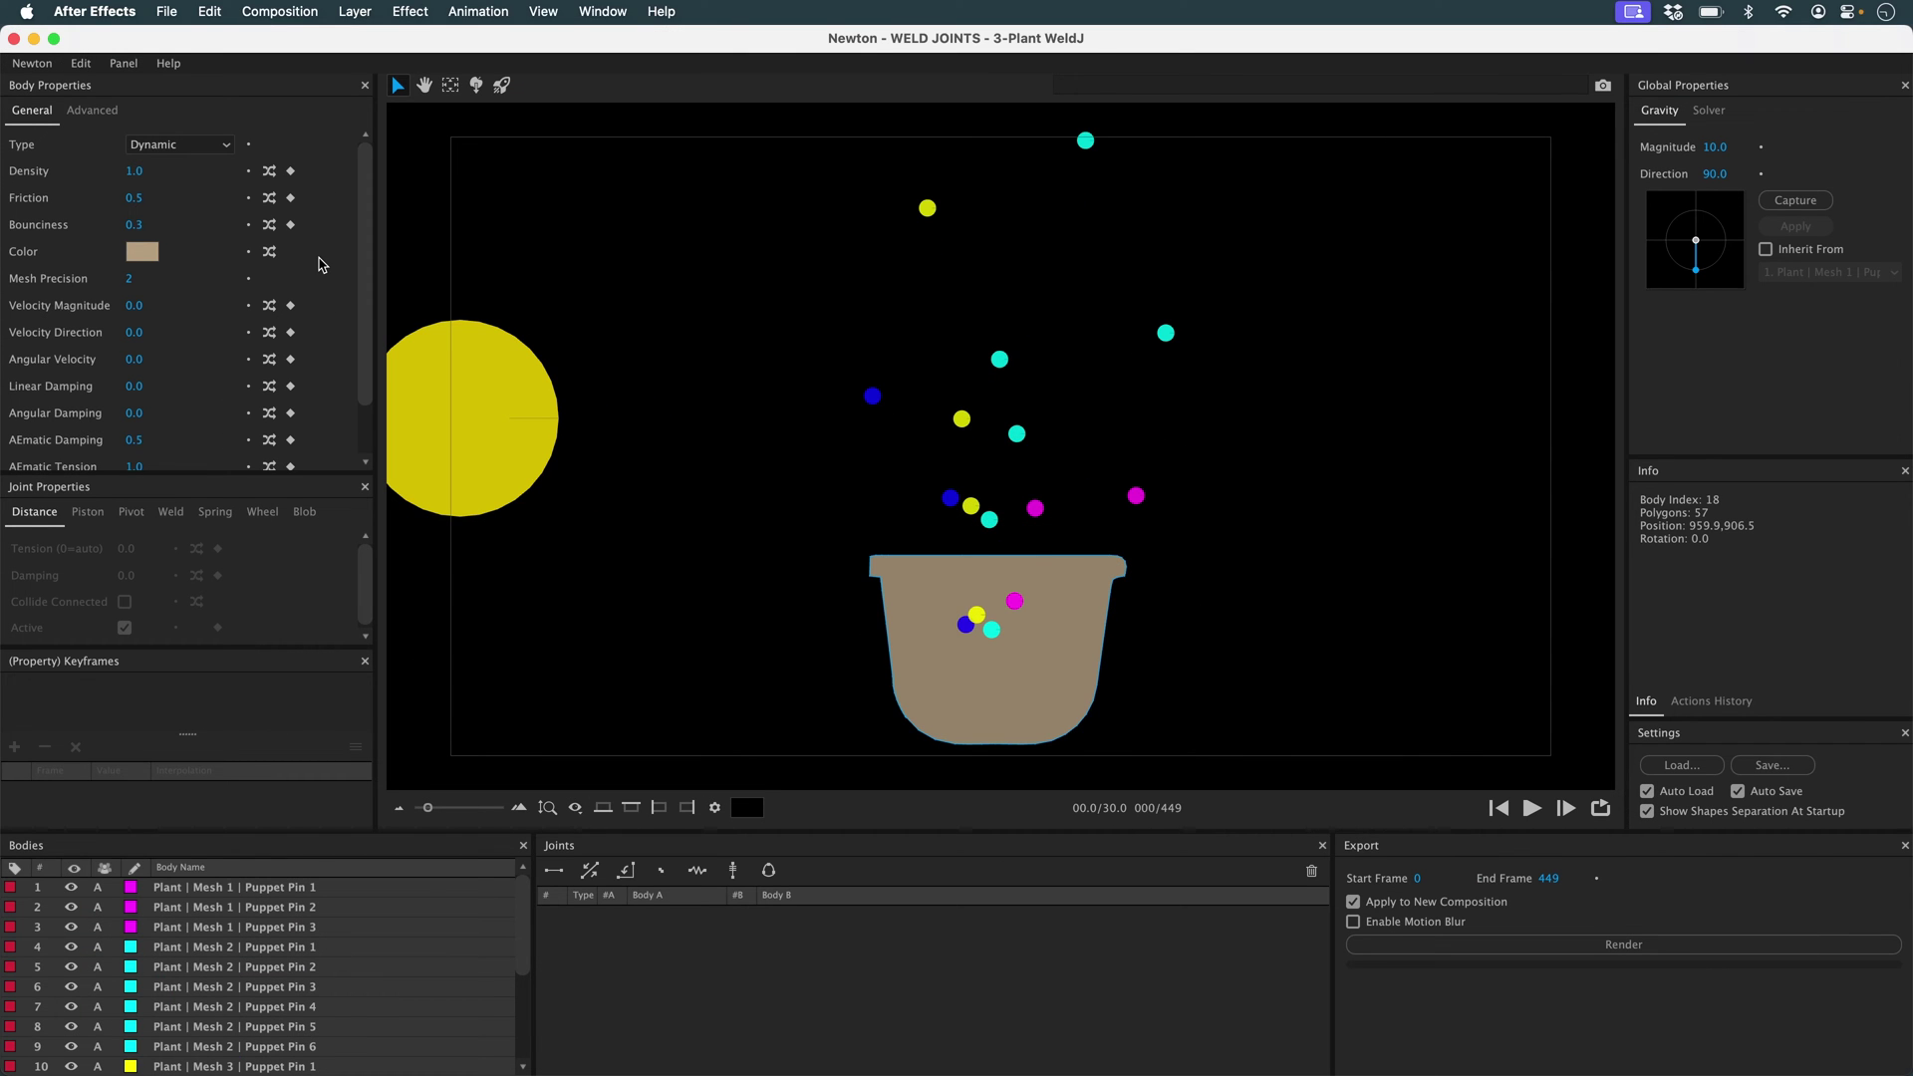
key("e")
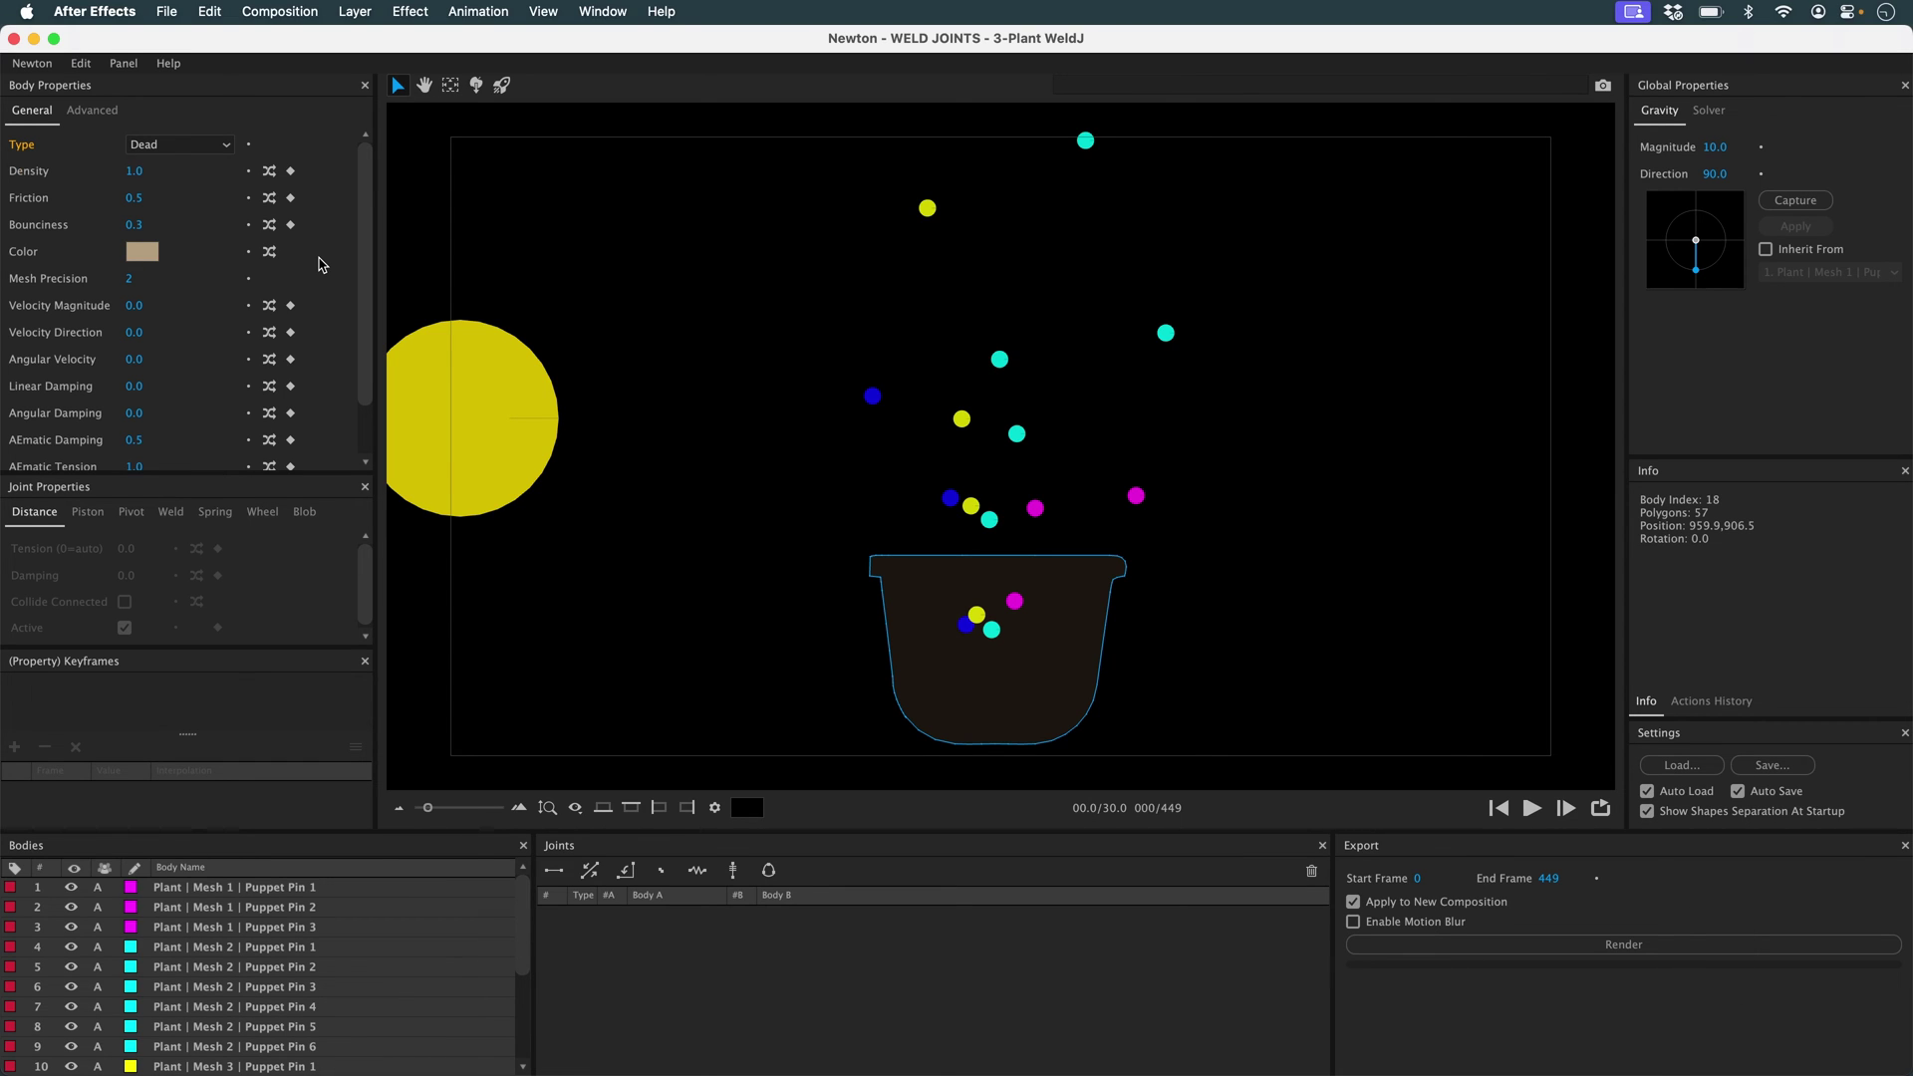
key("alt+h")
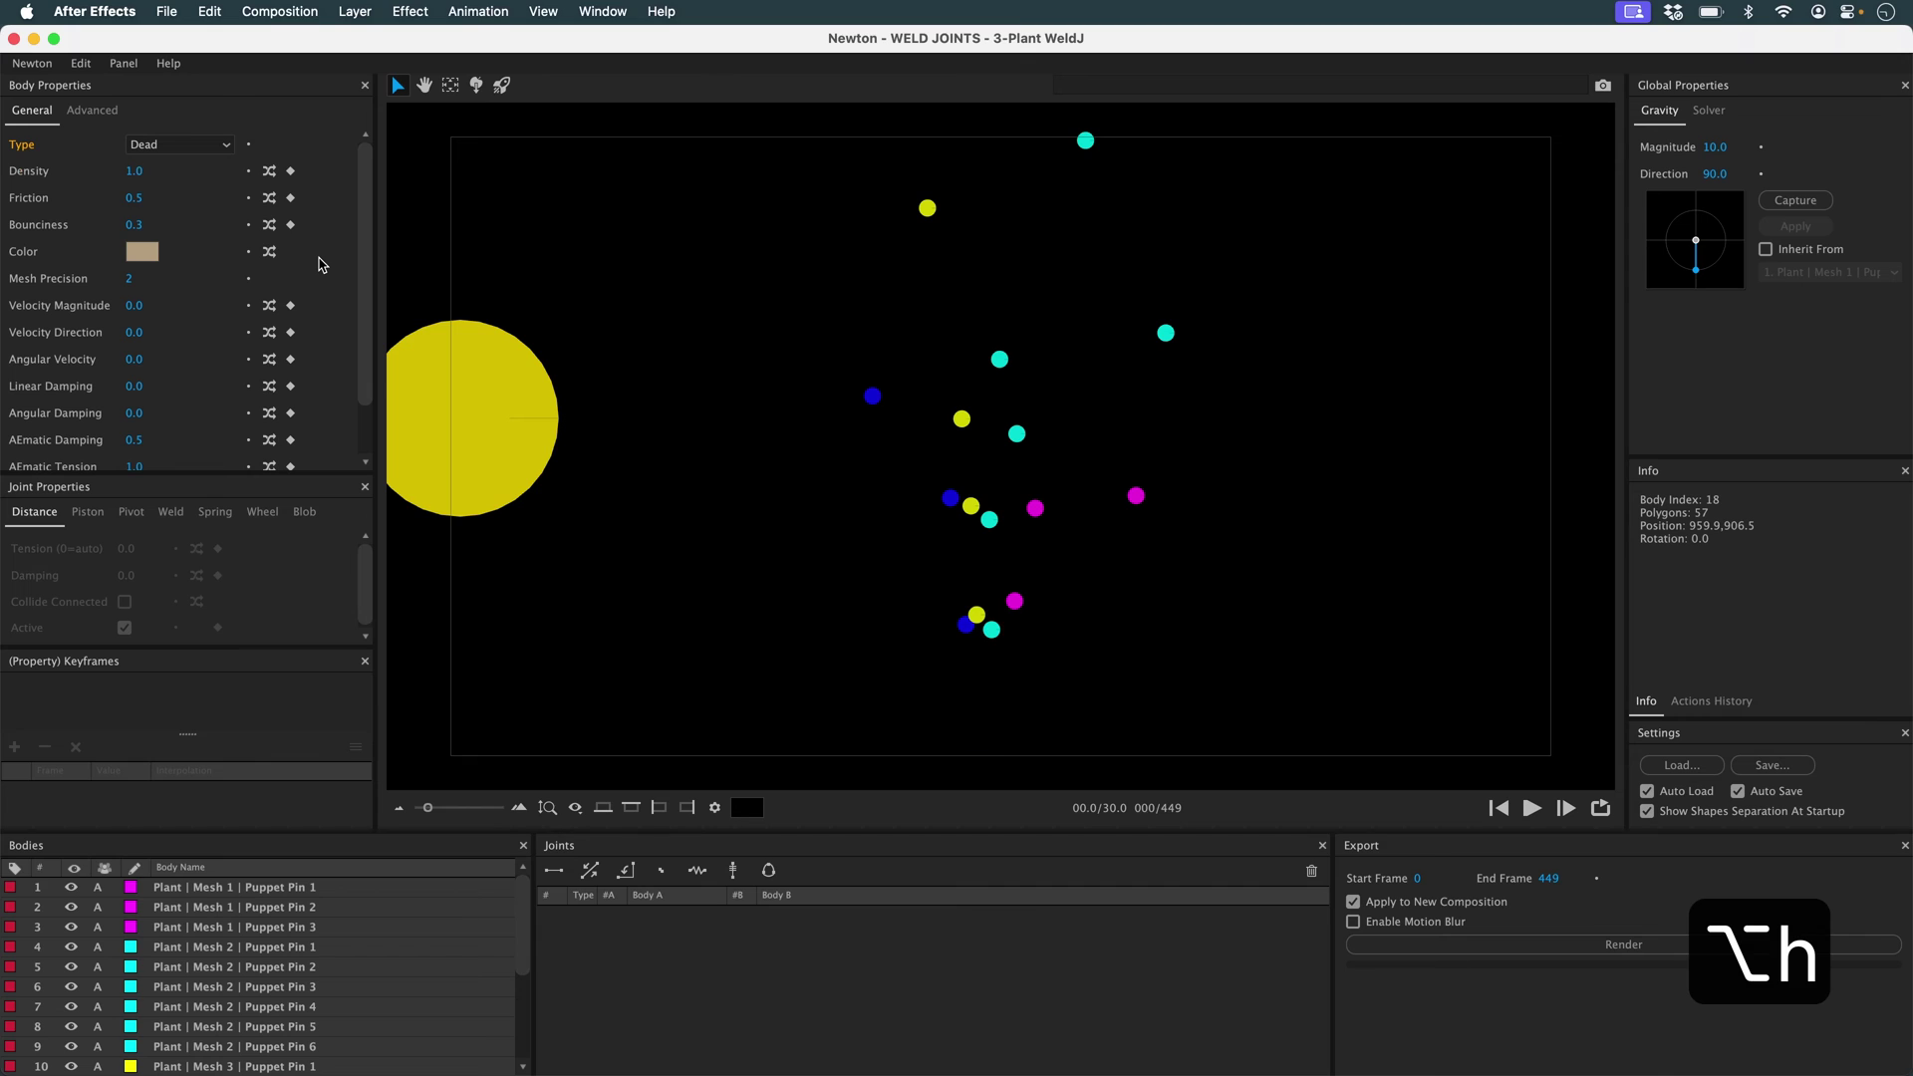
Weld the magenta pins together, then chain the cyan pins along their branch.
left_click(1014, 601)
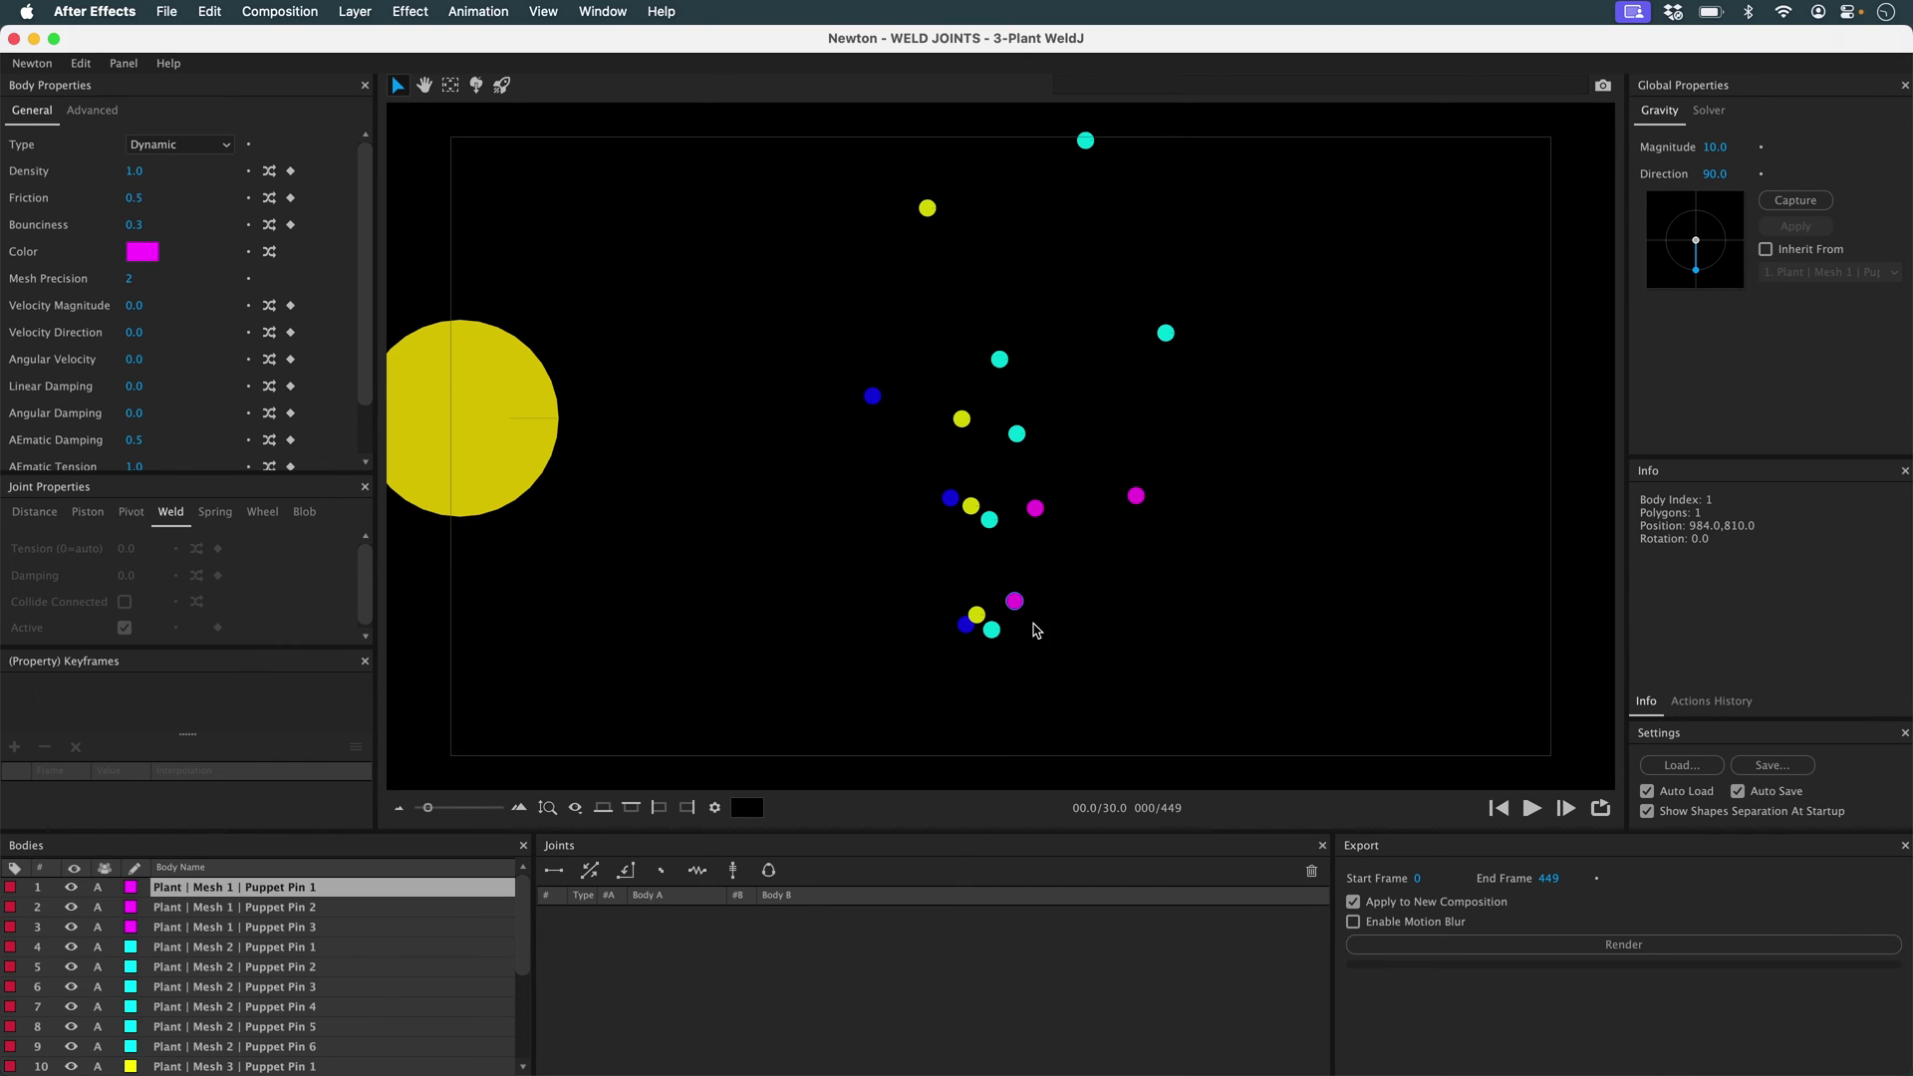
left_click(661, 872)
left_click(994, 630)
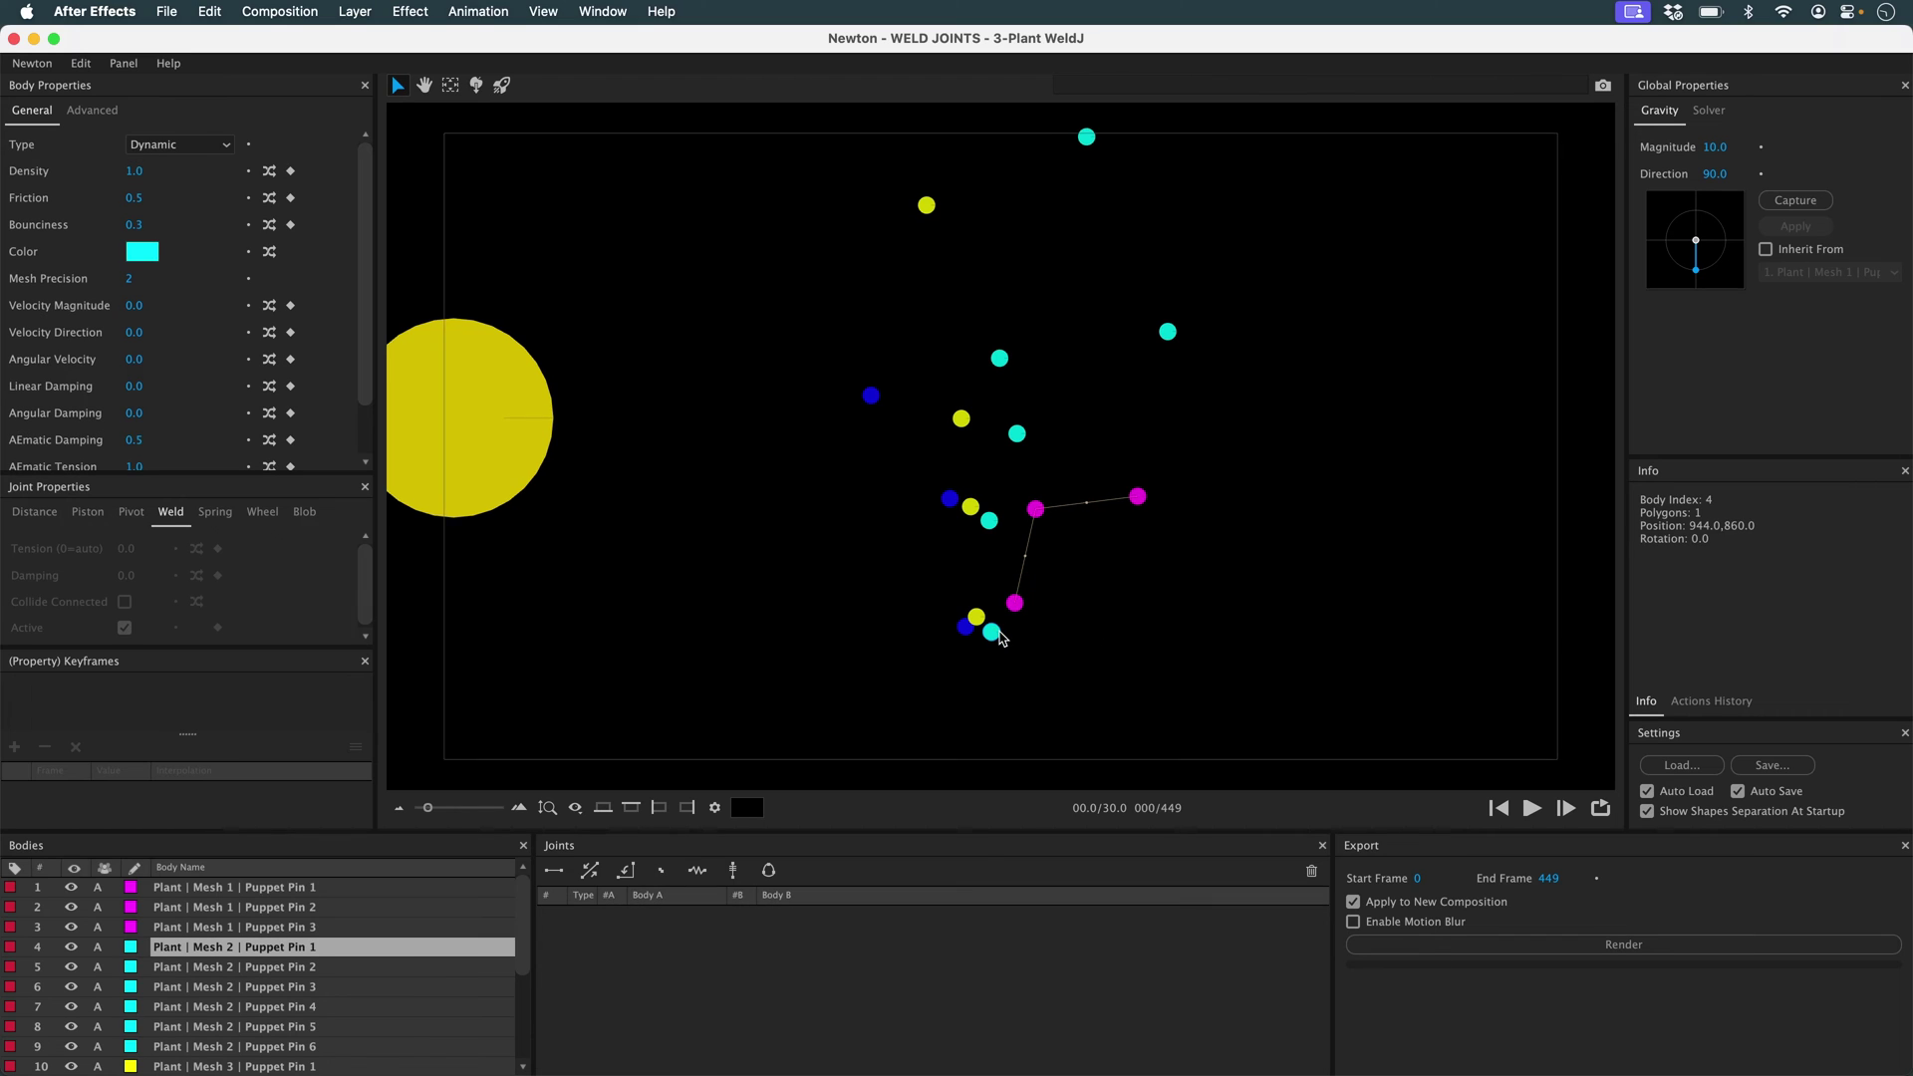
left_click(988, 520, "shift")
left_click(998, 358, "shift")
left_click(1090, 124, "shift")
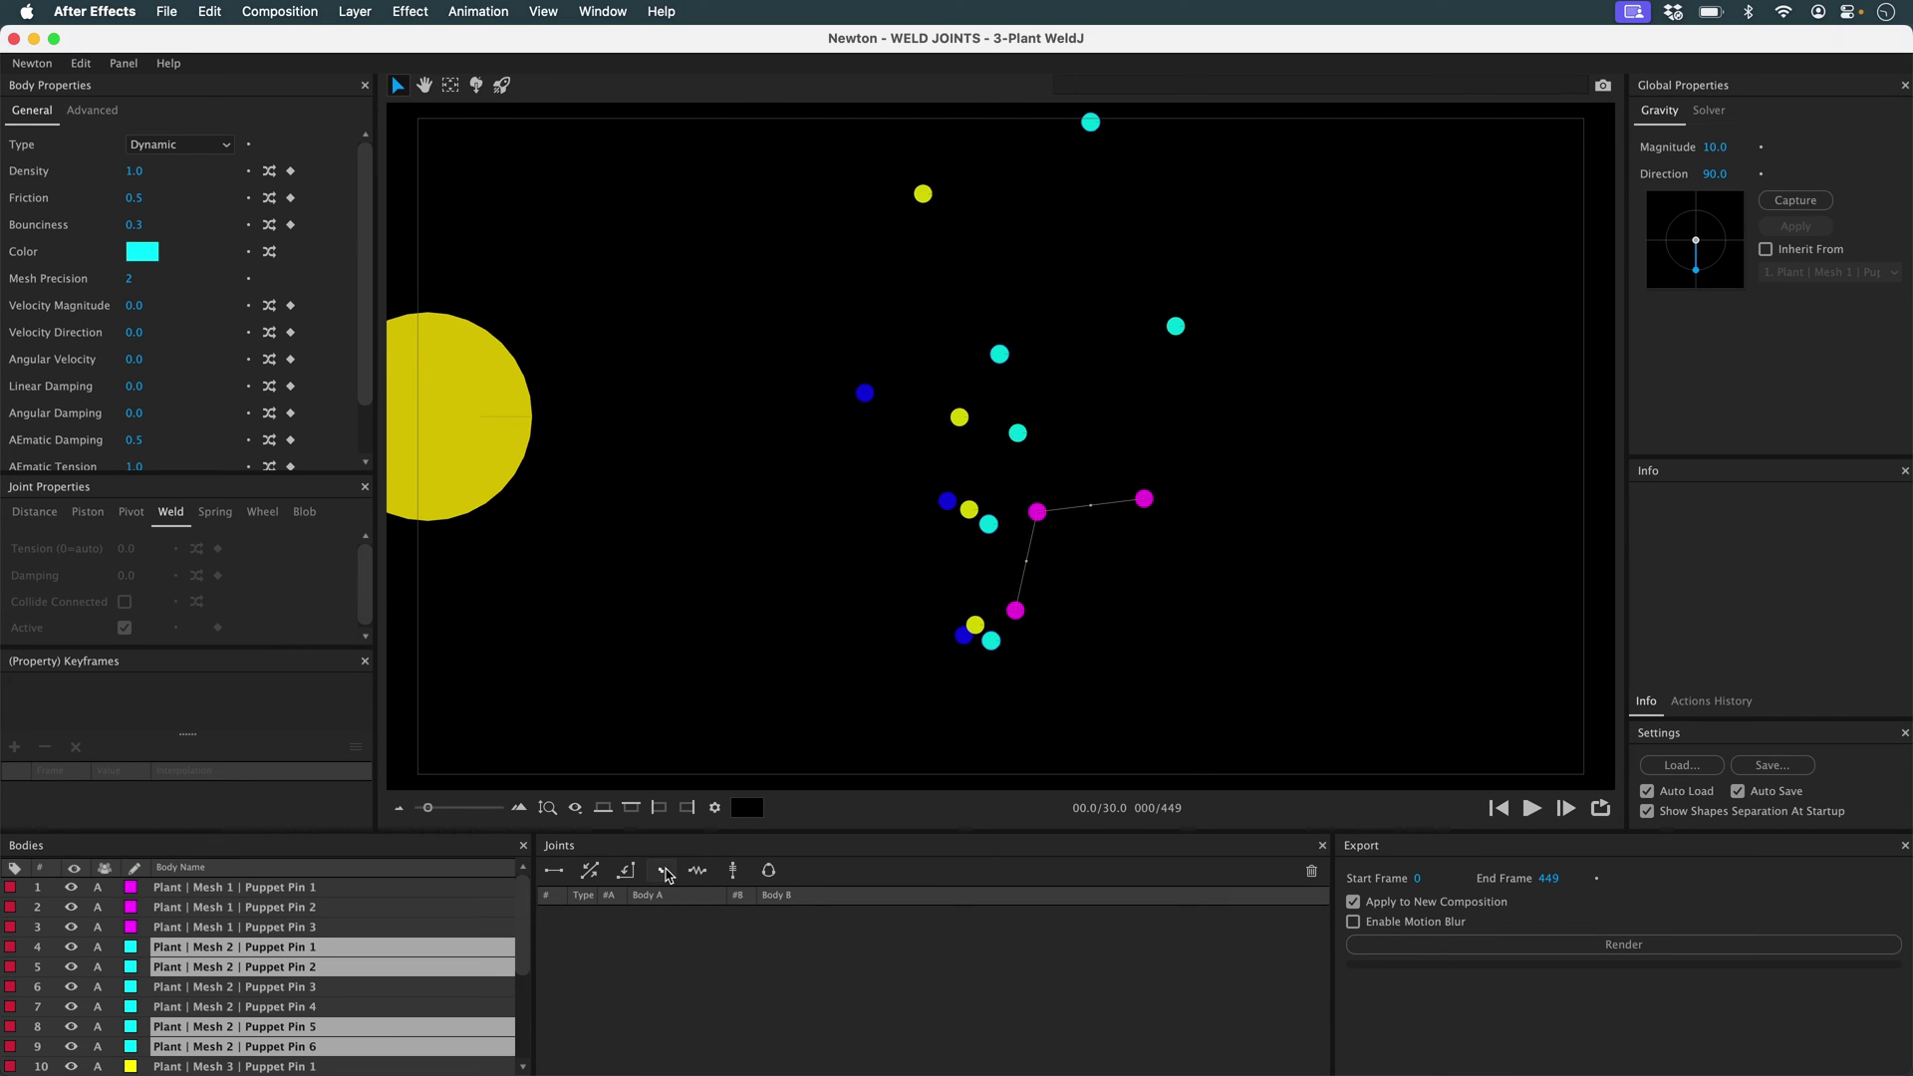
left_click(662, 872)
left_click(990, 644)
left_click(989, 525, "shift")
left_click(1175, 327, "shift")
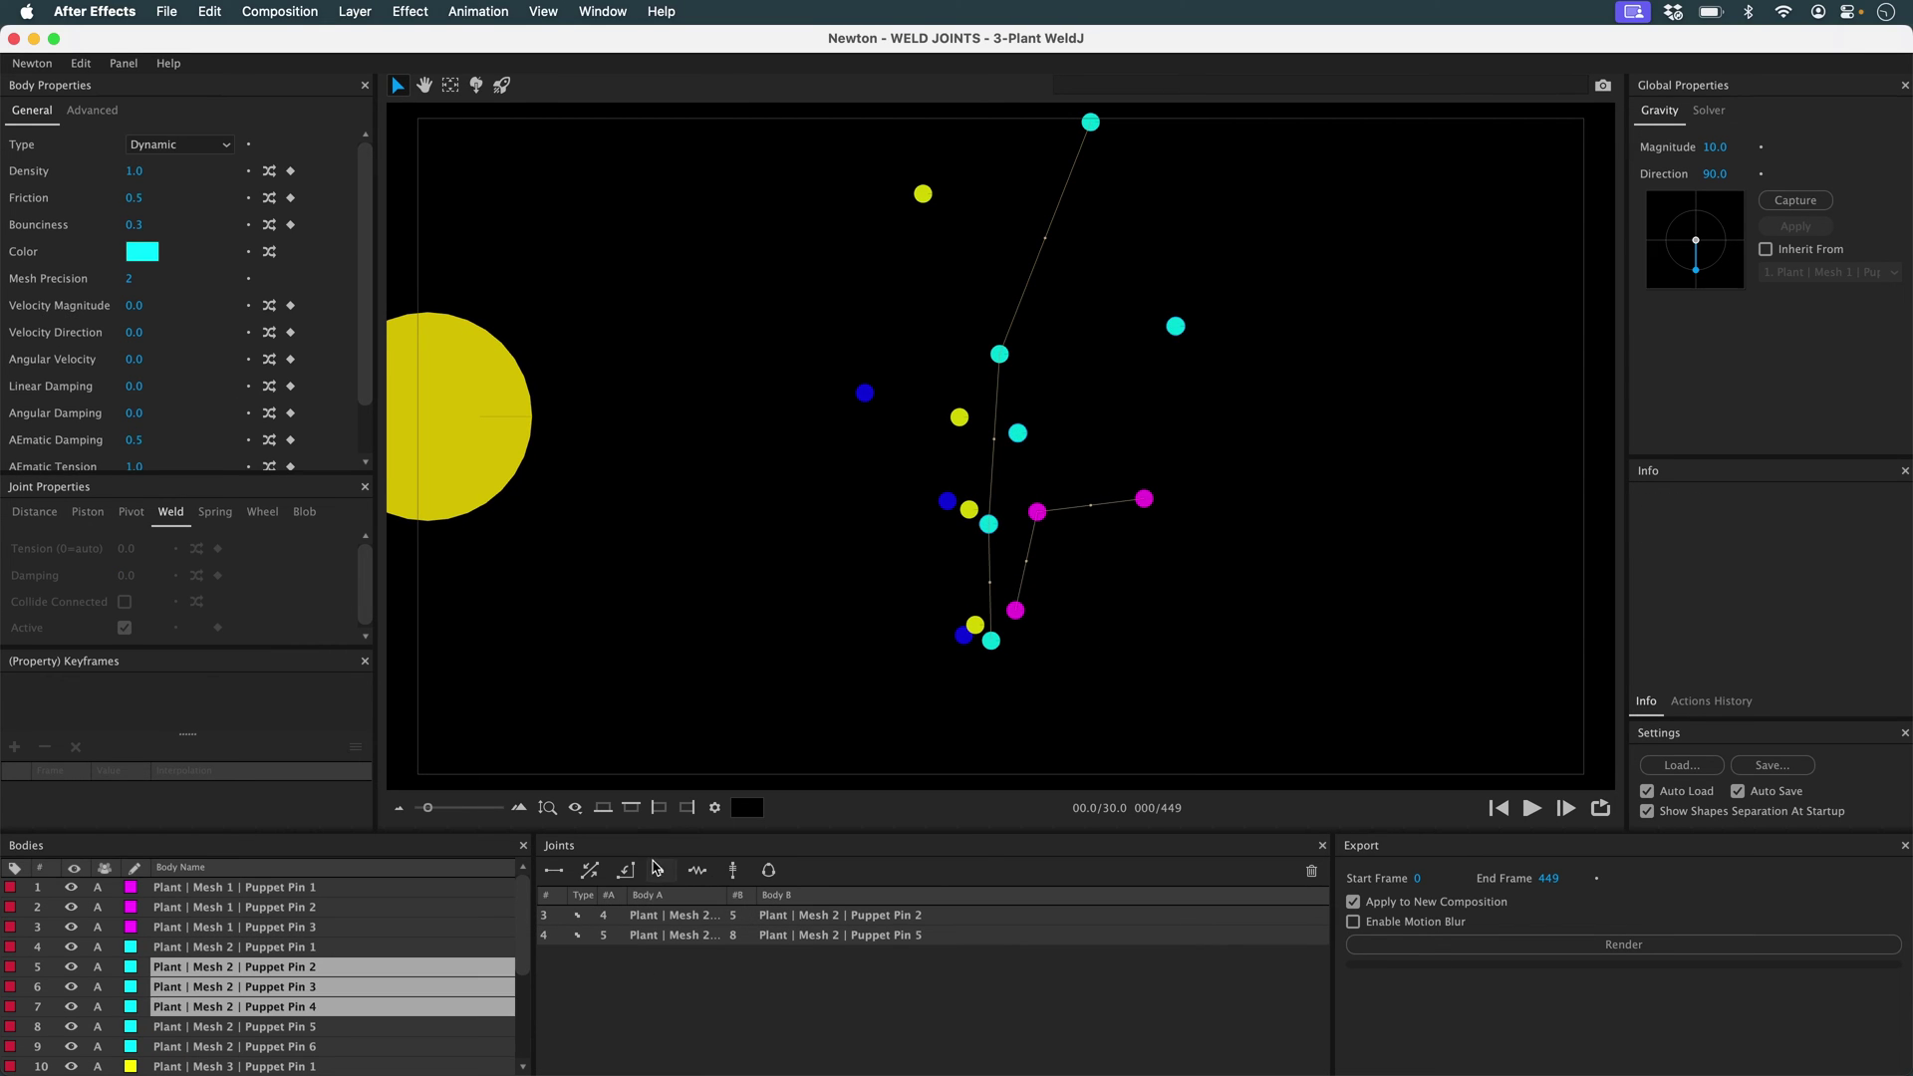
left_click(661, 871)
Weld the yellow pins together and the blue pins together with C.
left_click(975, 625)
left_click(958, 417, "shift")
left_click(923, 194, "shift")
key("c")
left_click(962, 638)
key("c")
Back in After Effects, show the plant artwork and relaunch Newton with F5.
left_click(1043, 637)
left_click(14, 37)
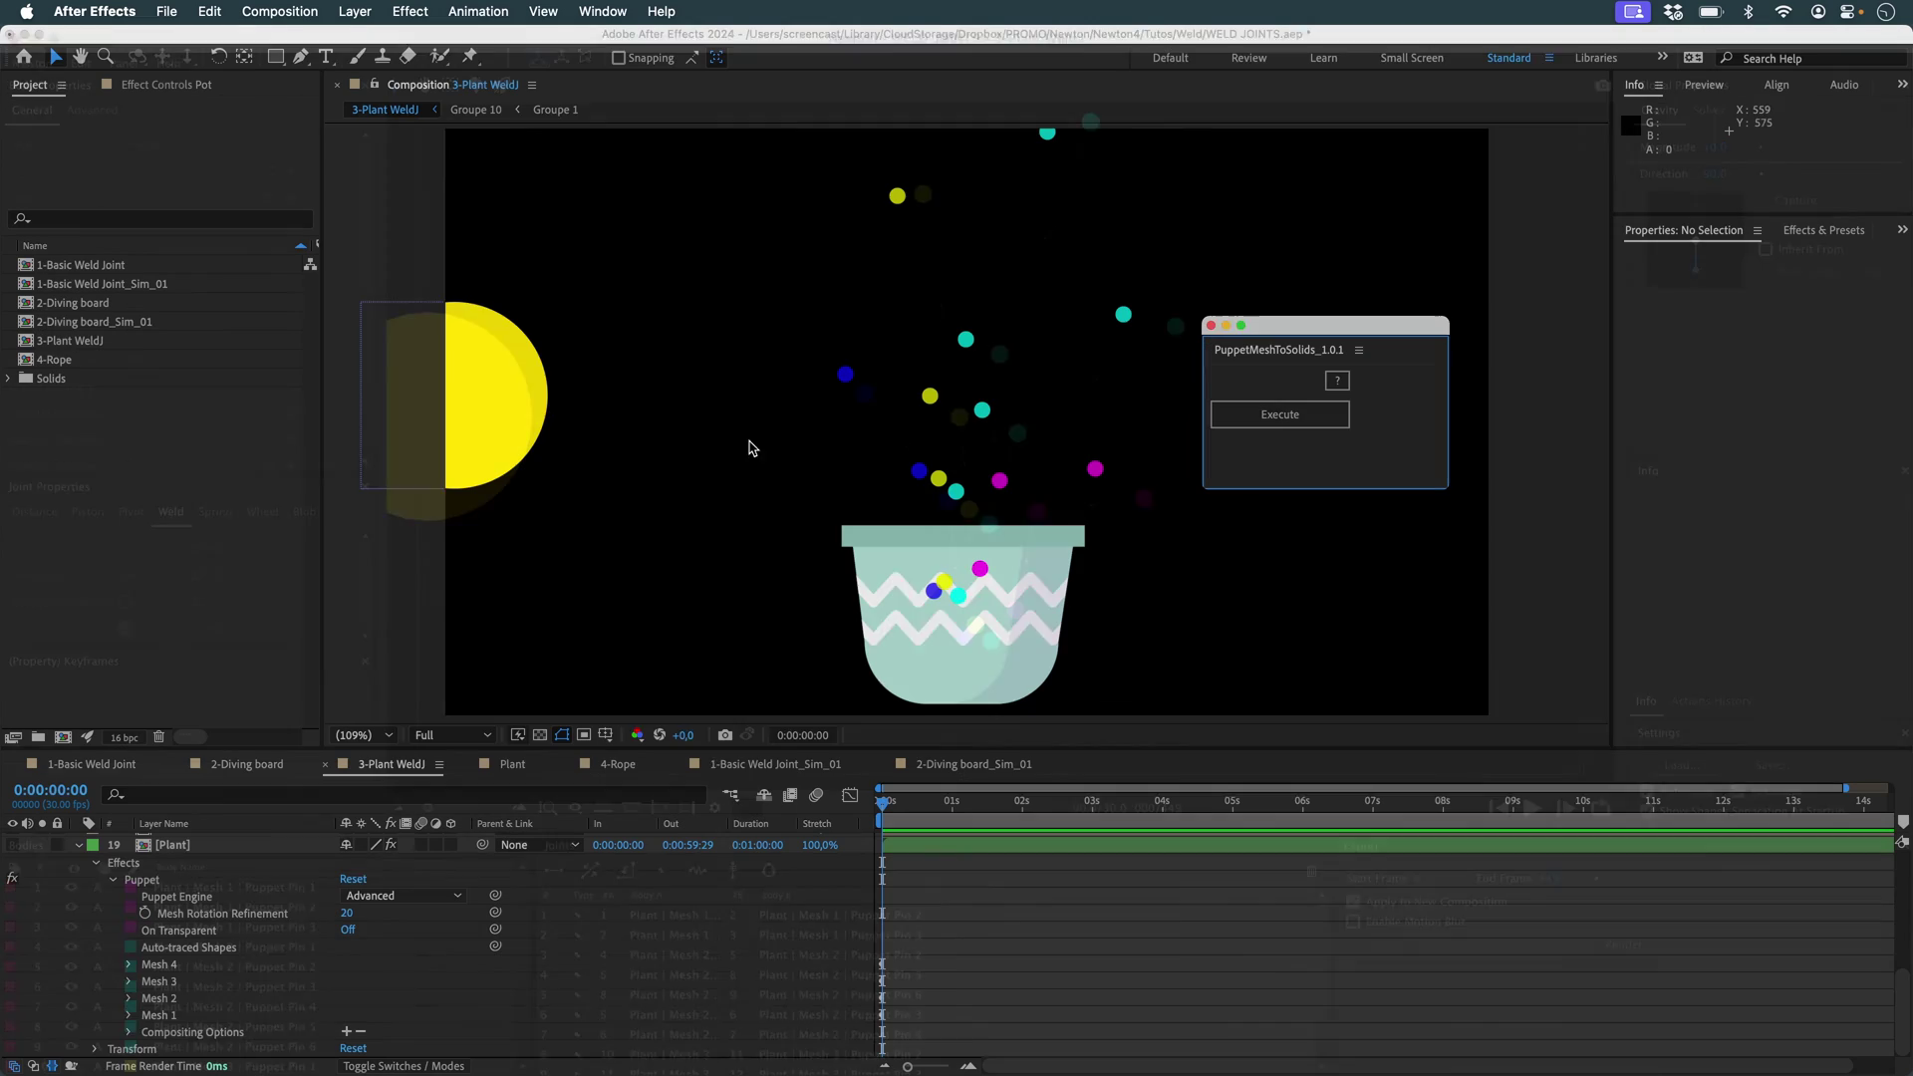
left_click(13, 846)
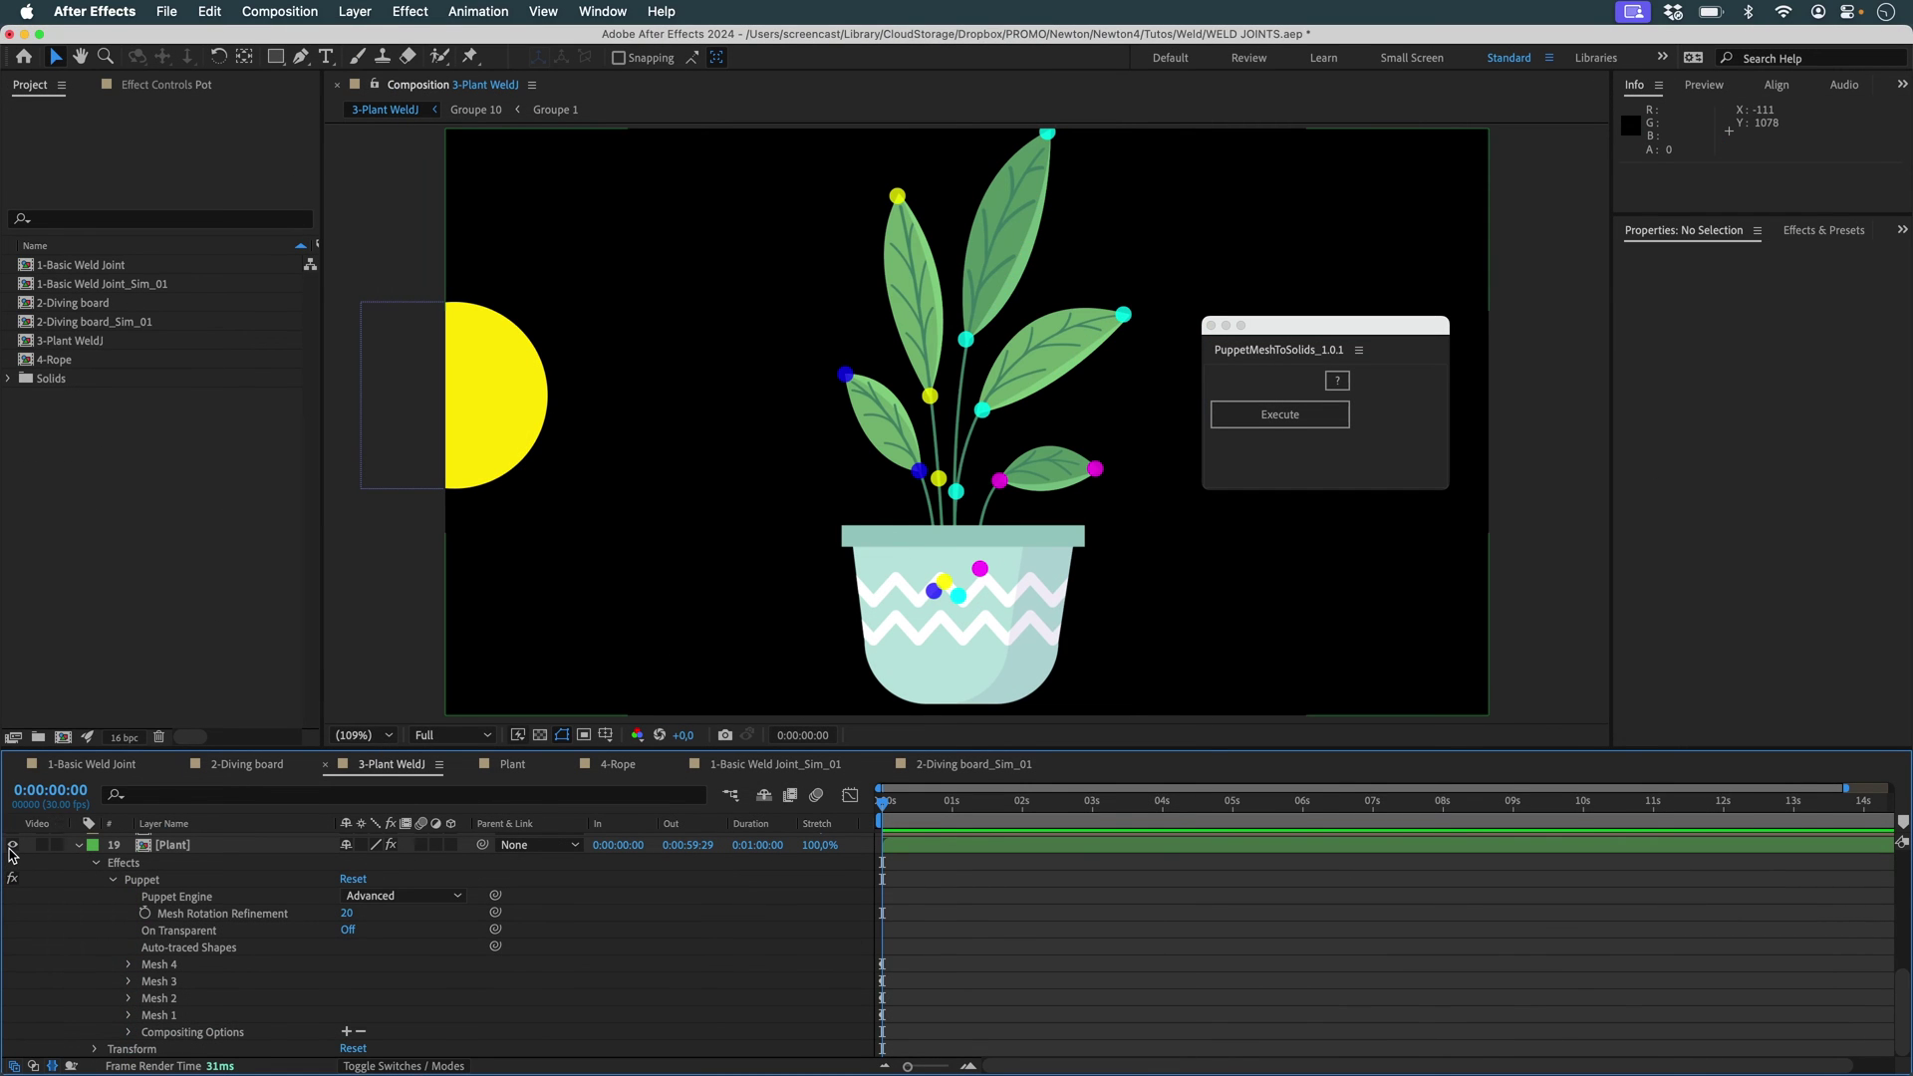
key("F5")
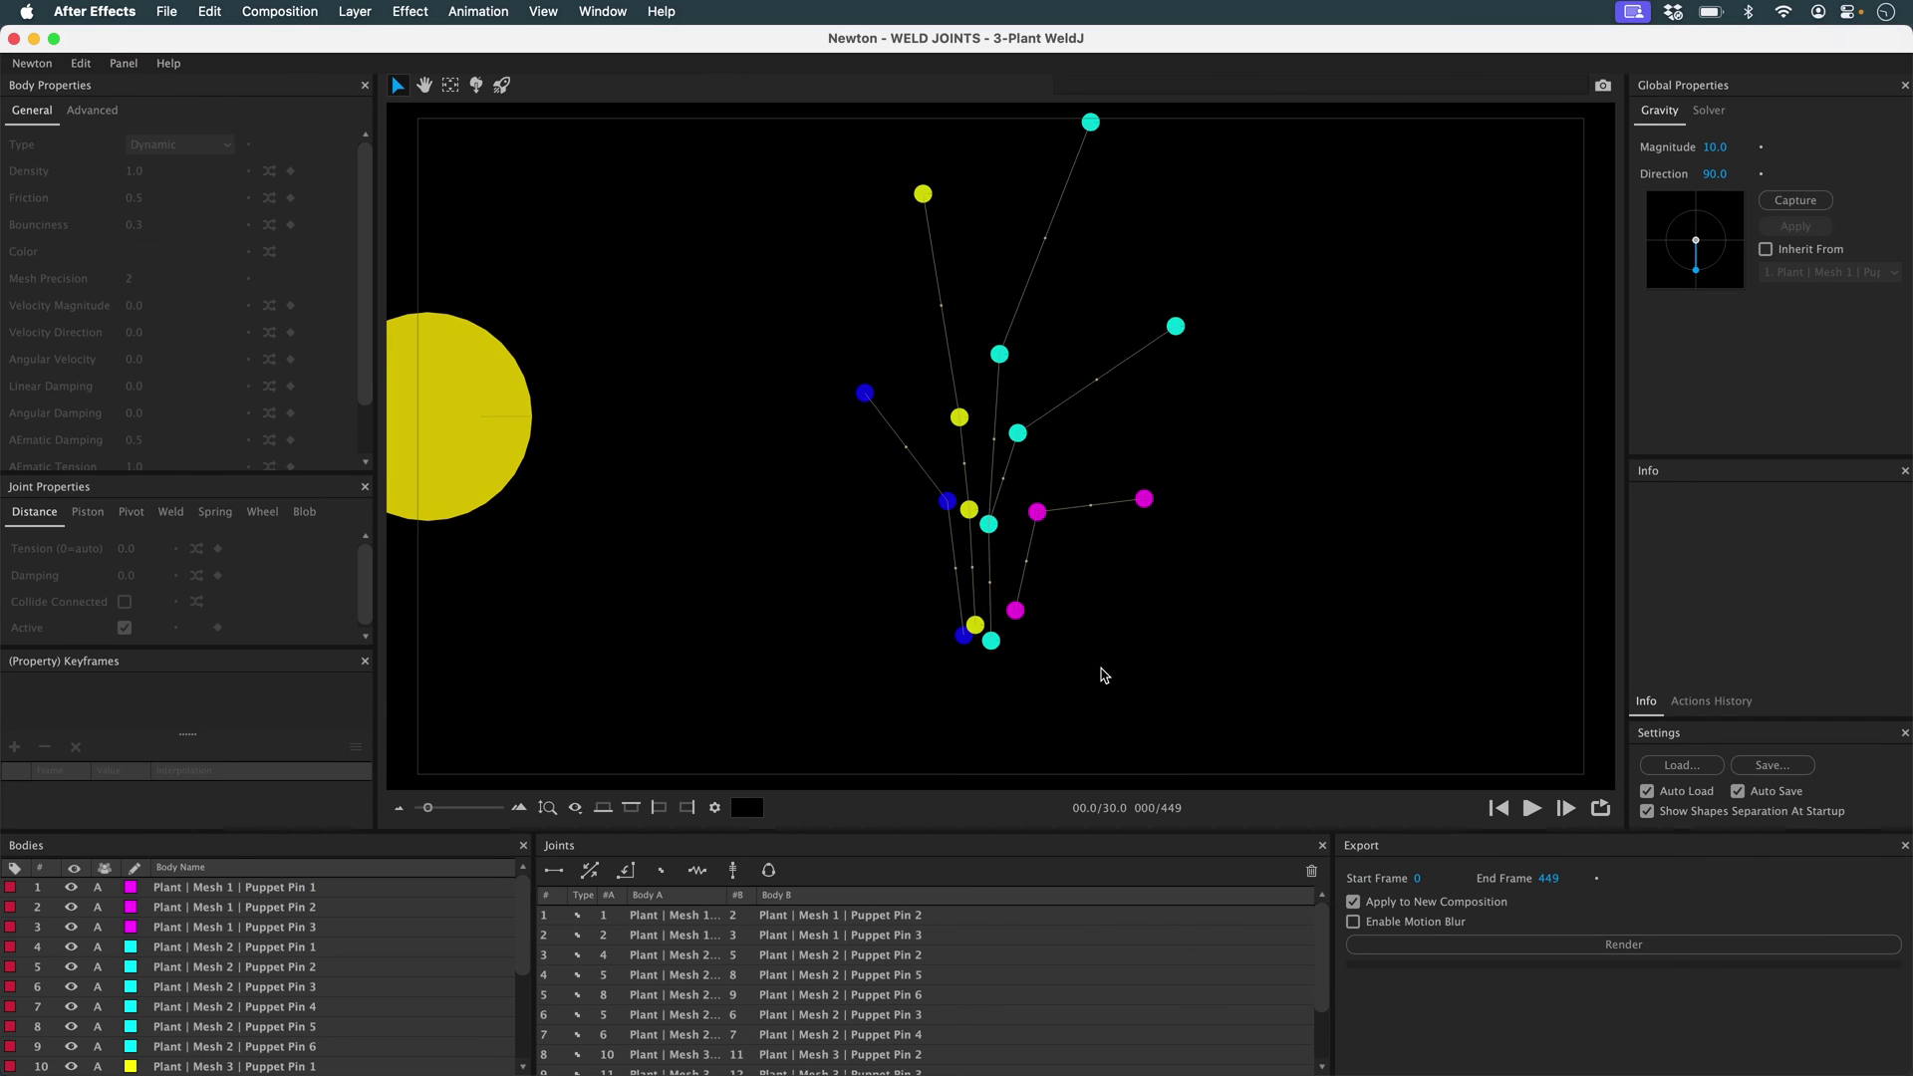
Make the bottom stem pins static and set gravity magnitude to 30.
left_click_drag(922, 701, 1151, 568)
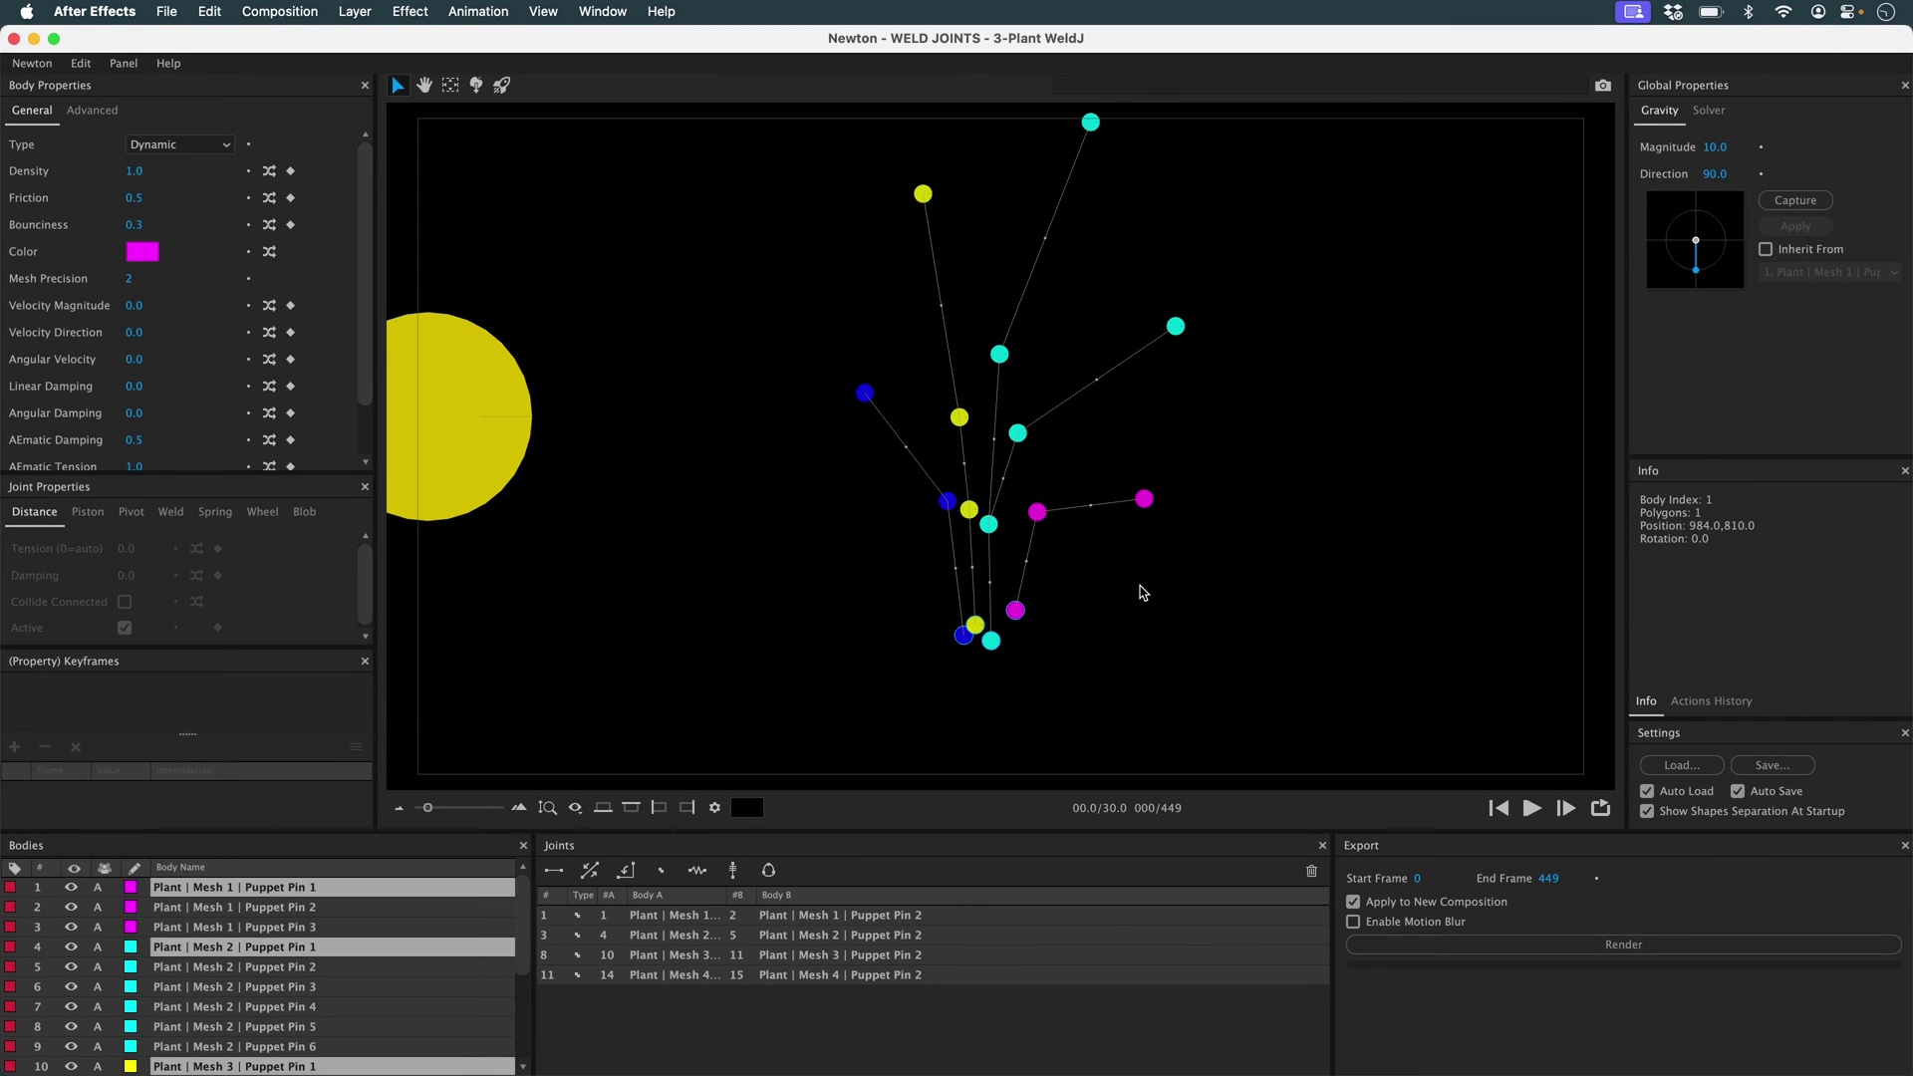
key("s")
left_click(1722, 146)
type("30")
key("Return")
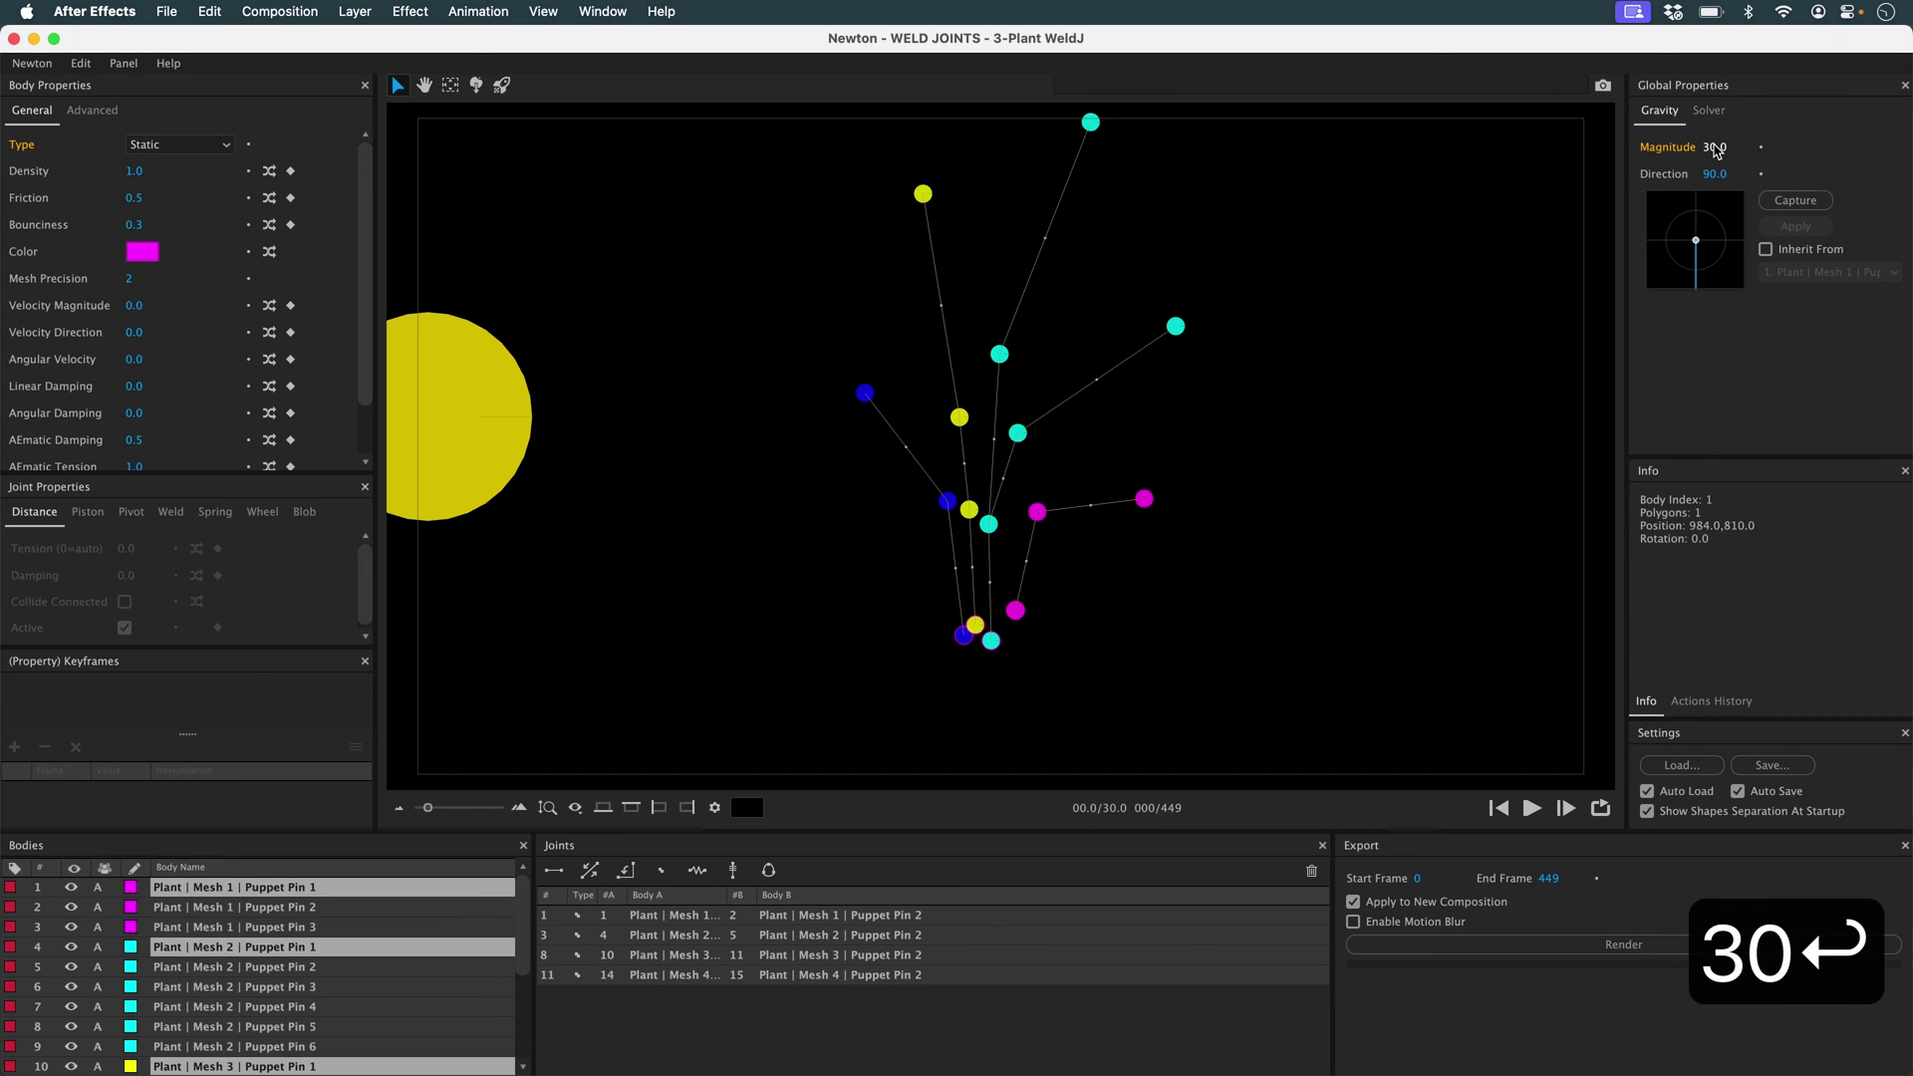
Set the solver sub-steps to 6 and clear the body selection.
left_click(1709, 109)
left_click(1762, 173)
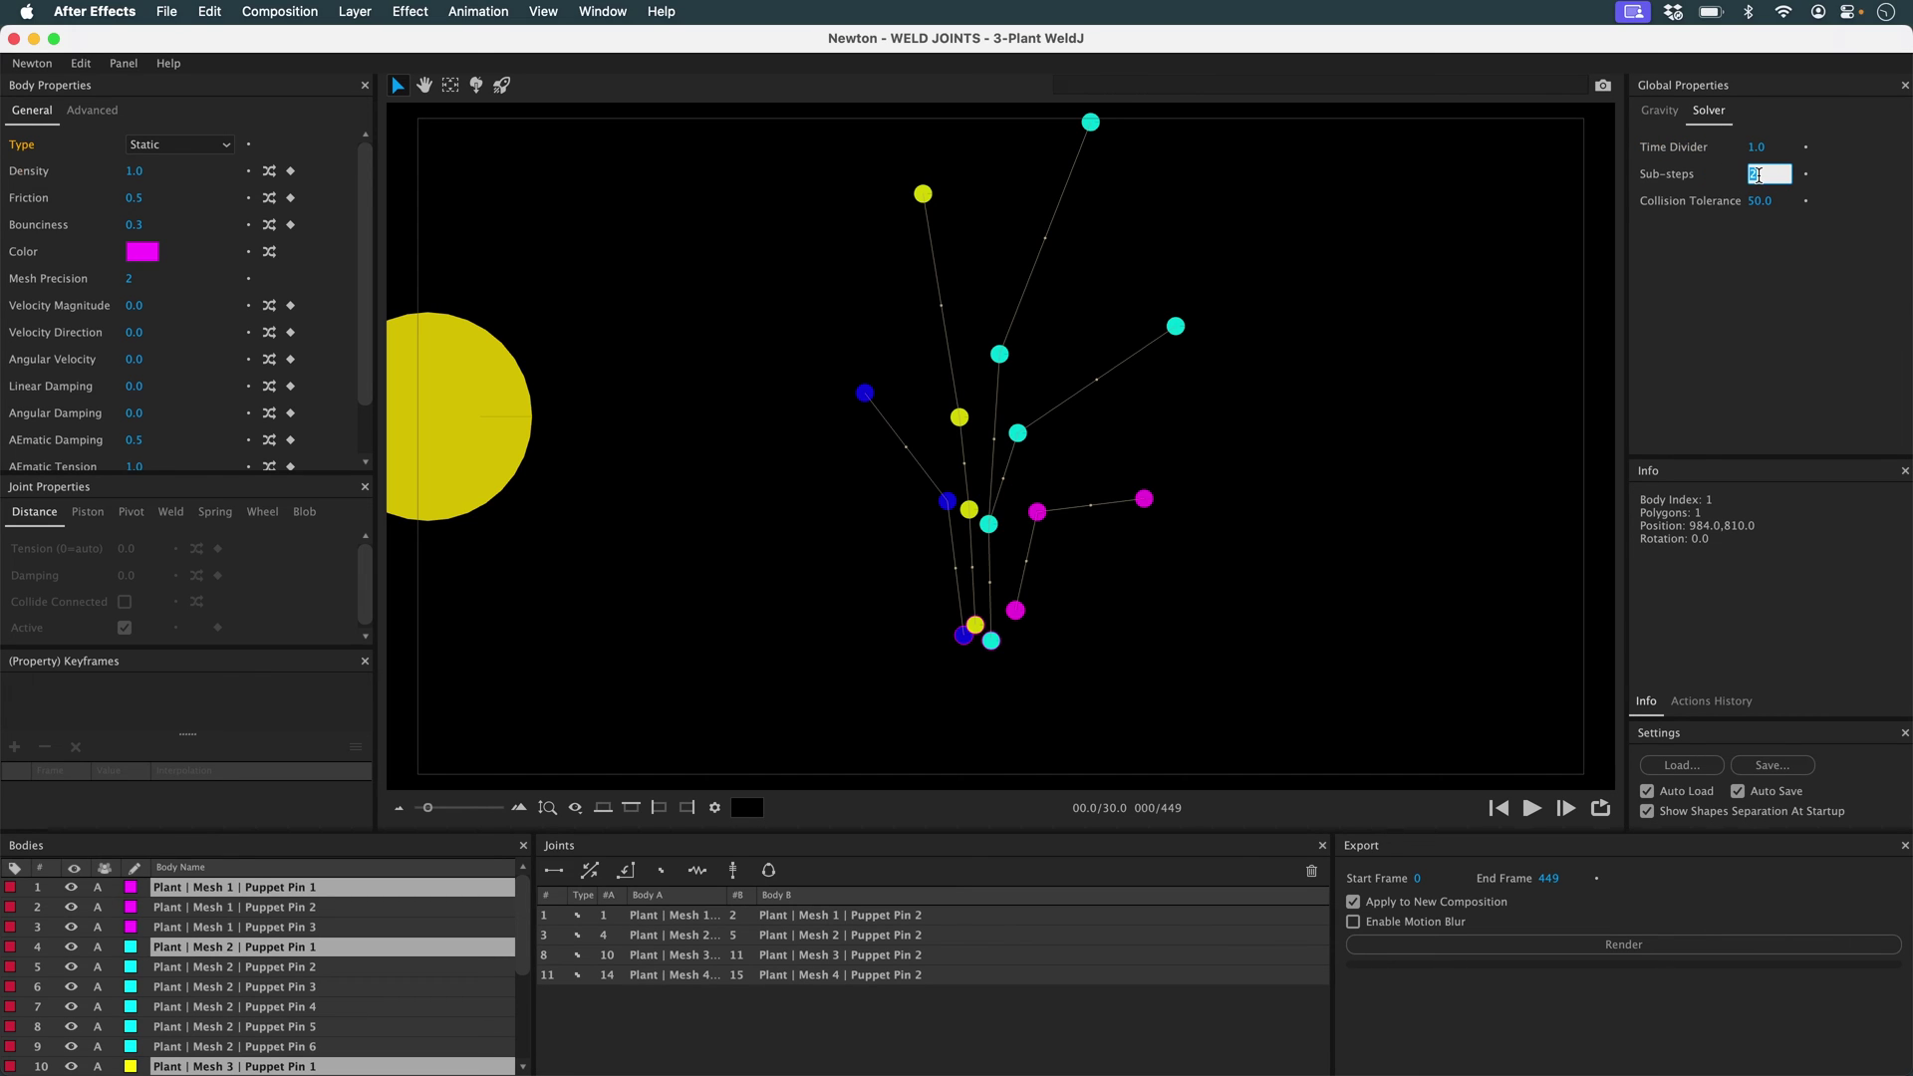
type("6")
key("Return")
left_click(1457, 551)
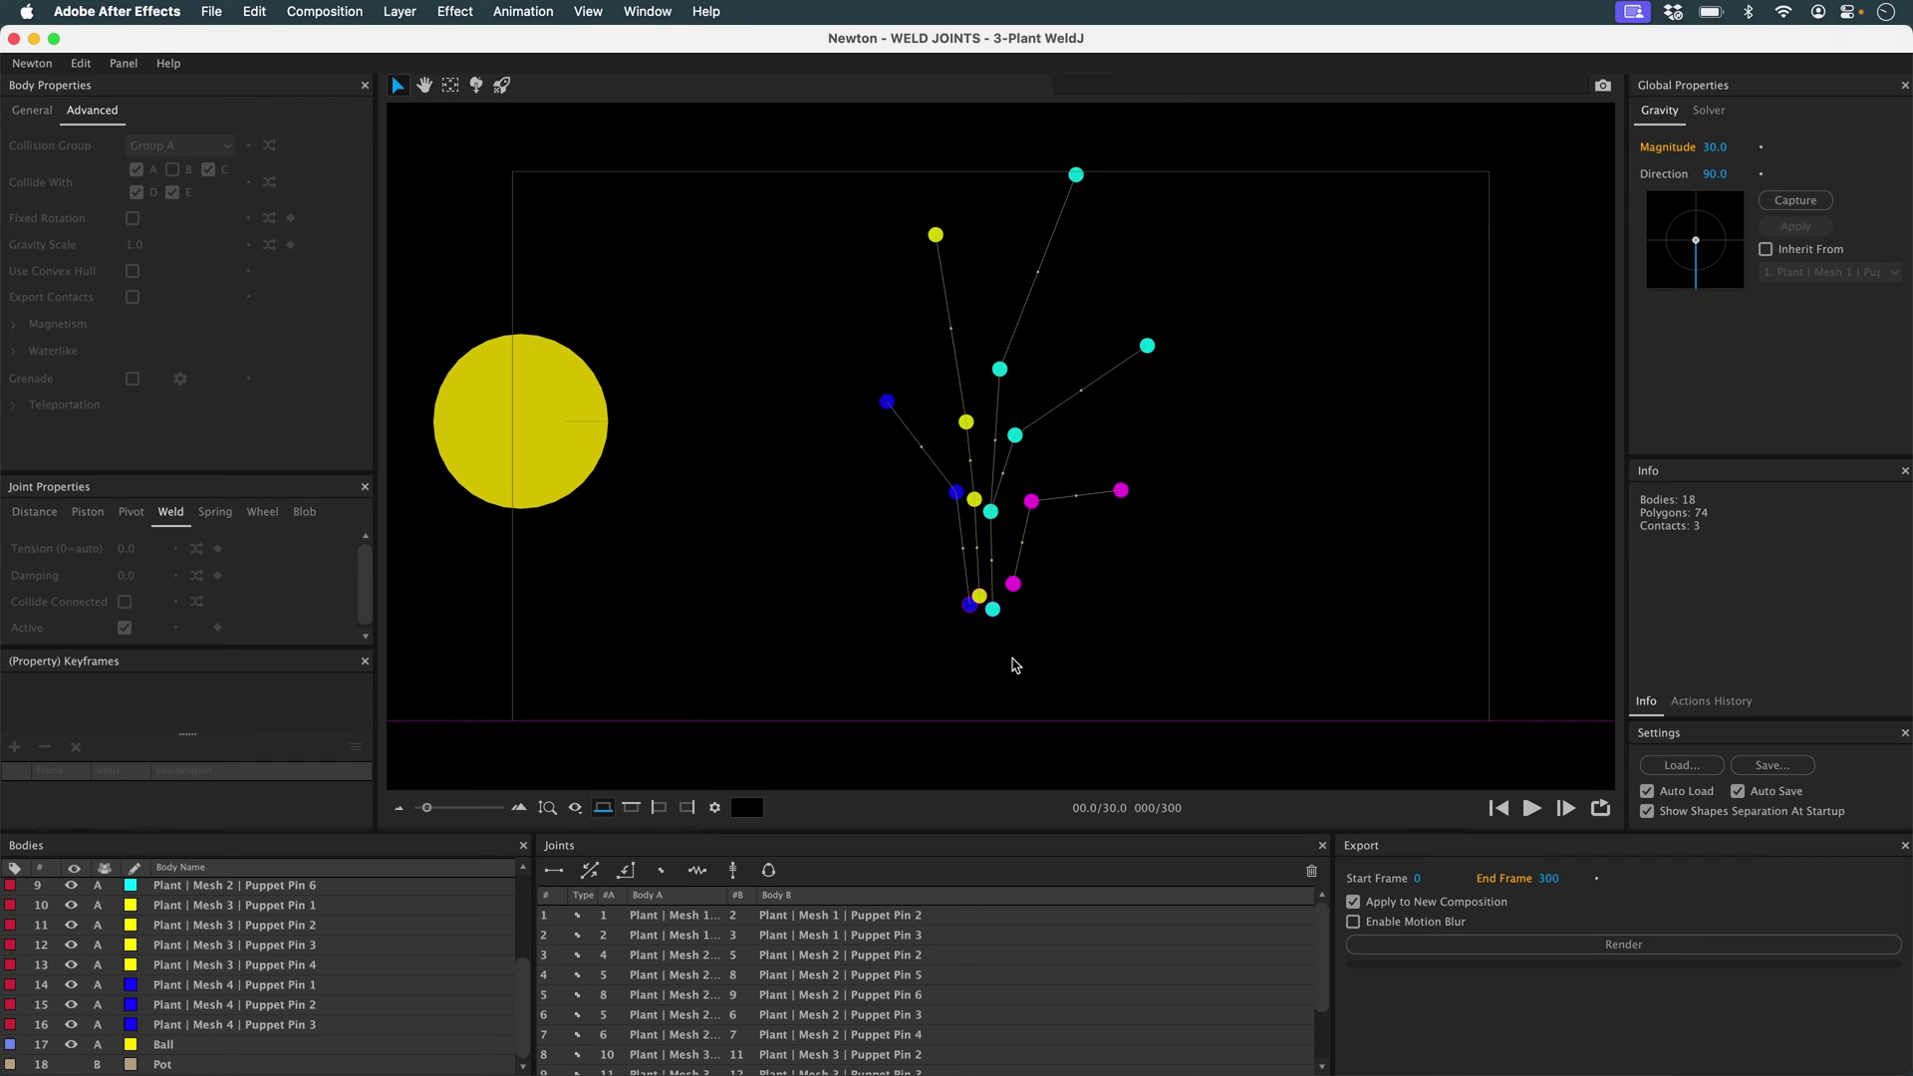
Unhide the Pot body and display it as a filled shape.
left_click_drag(1041, 638, 902, 569)
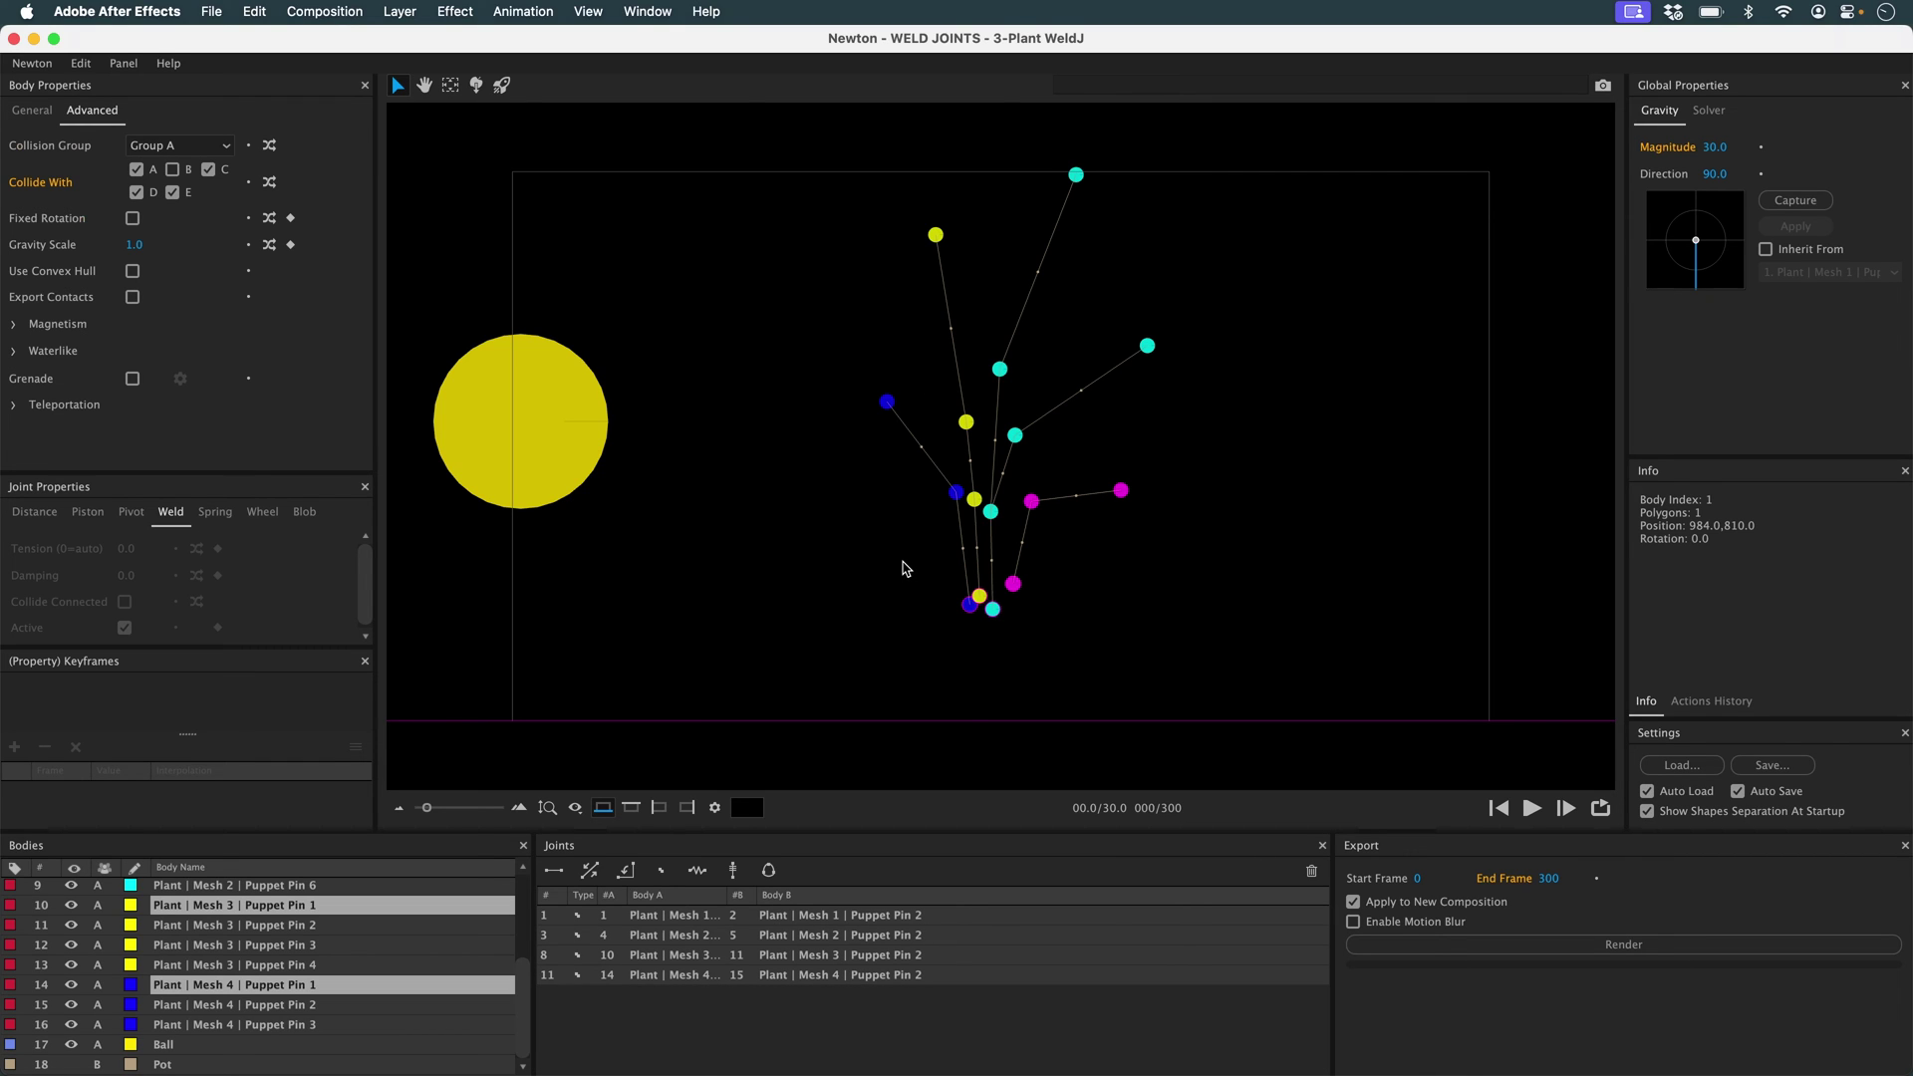
key("d")
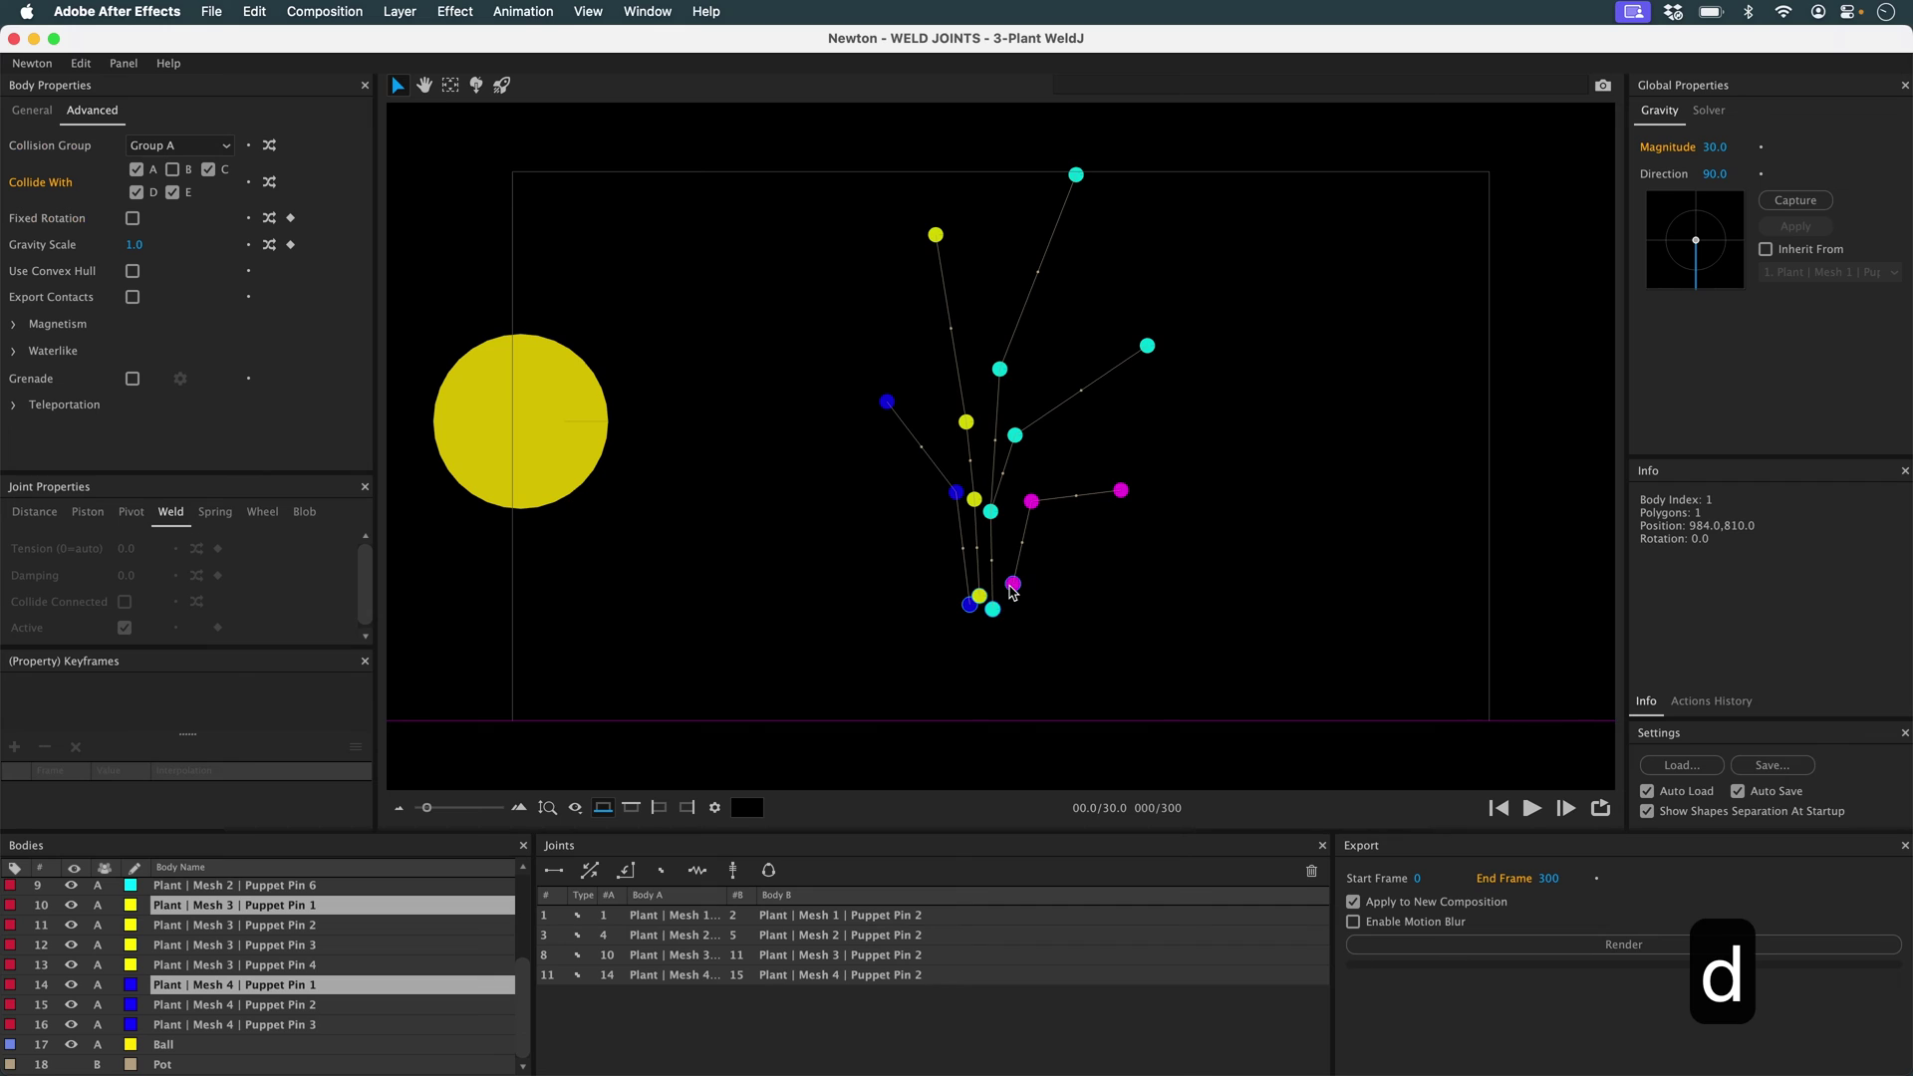
left_click(805, 566)
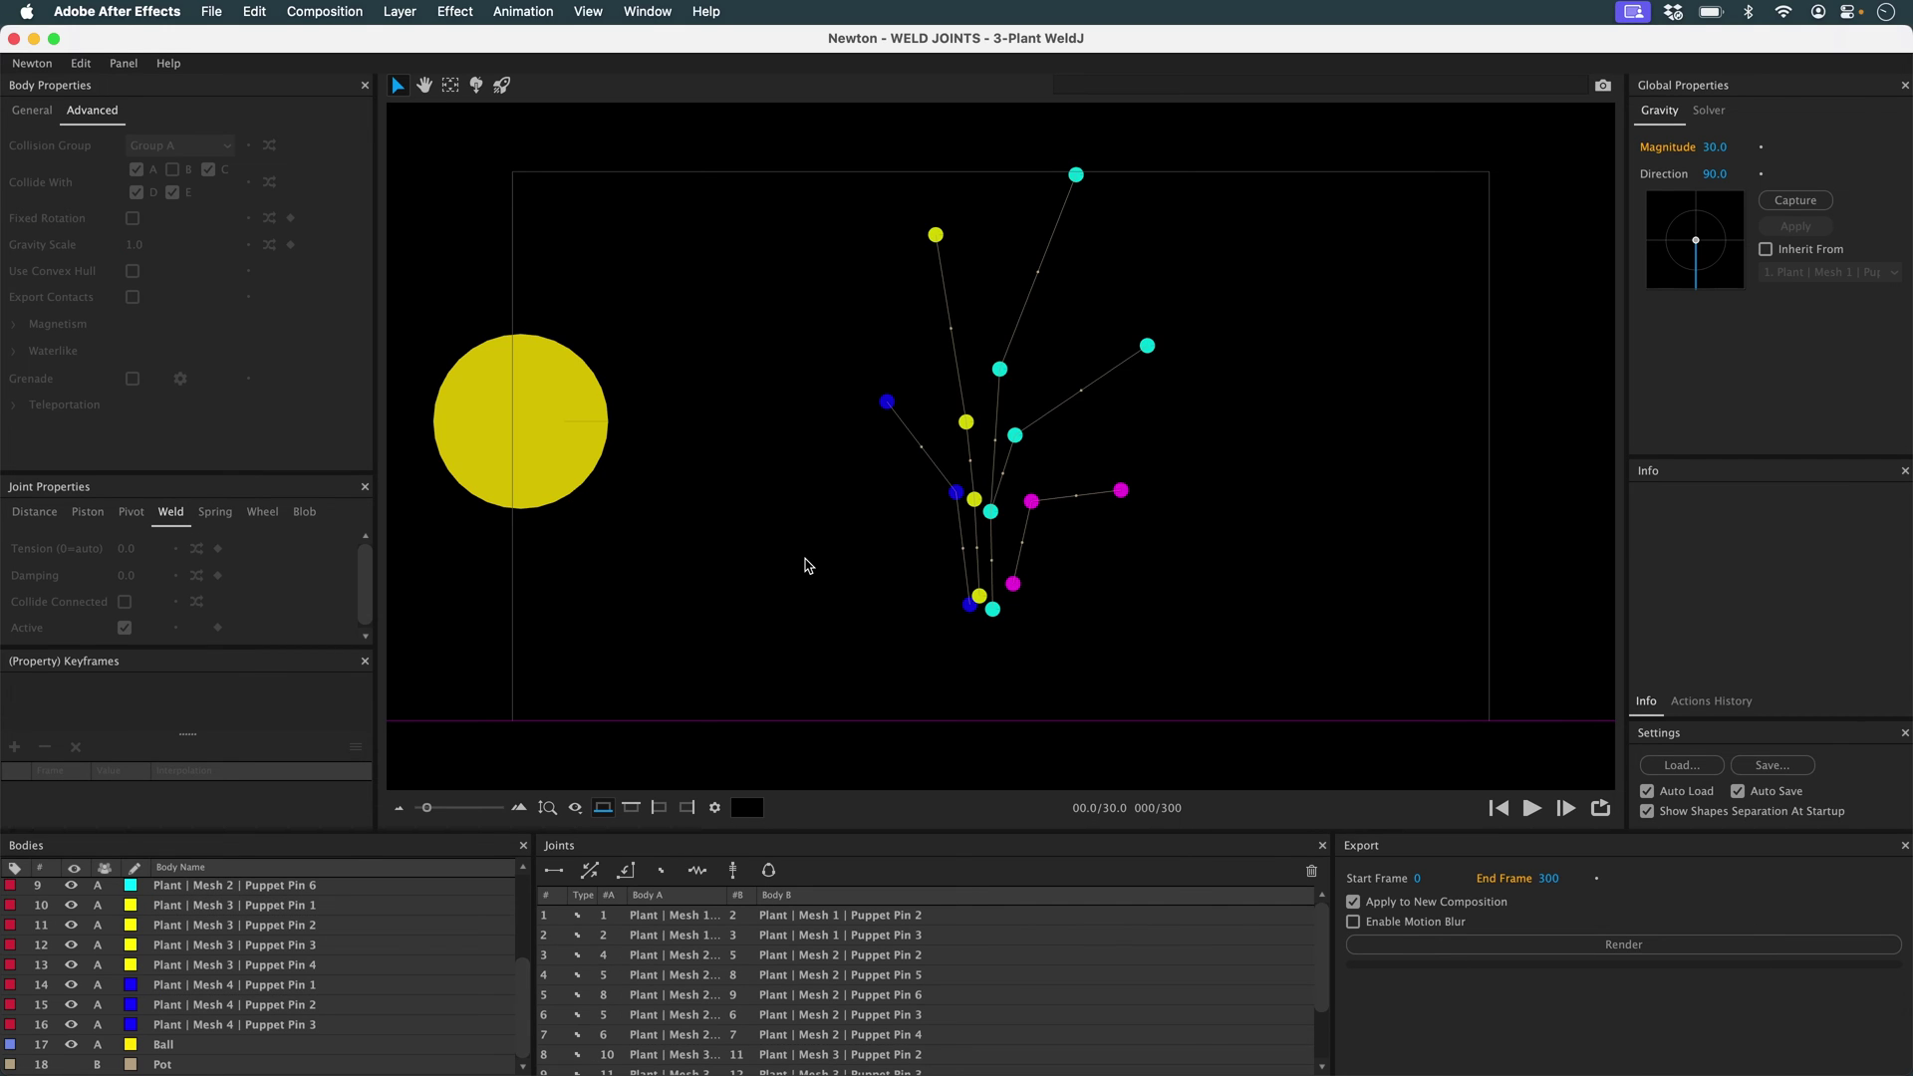
left_click(162, 1064)
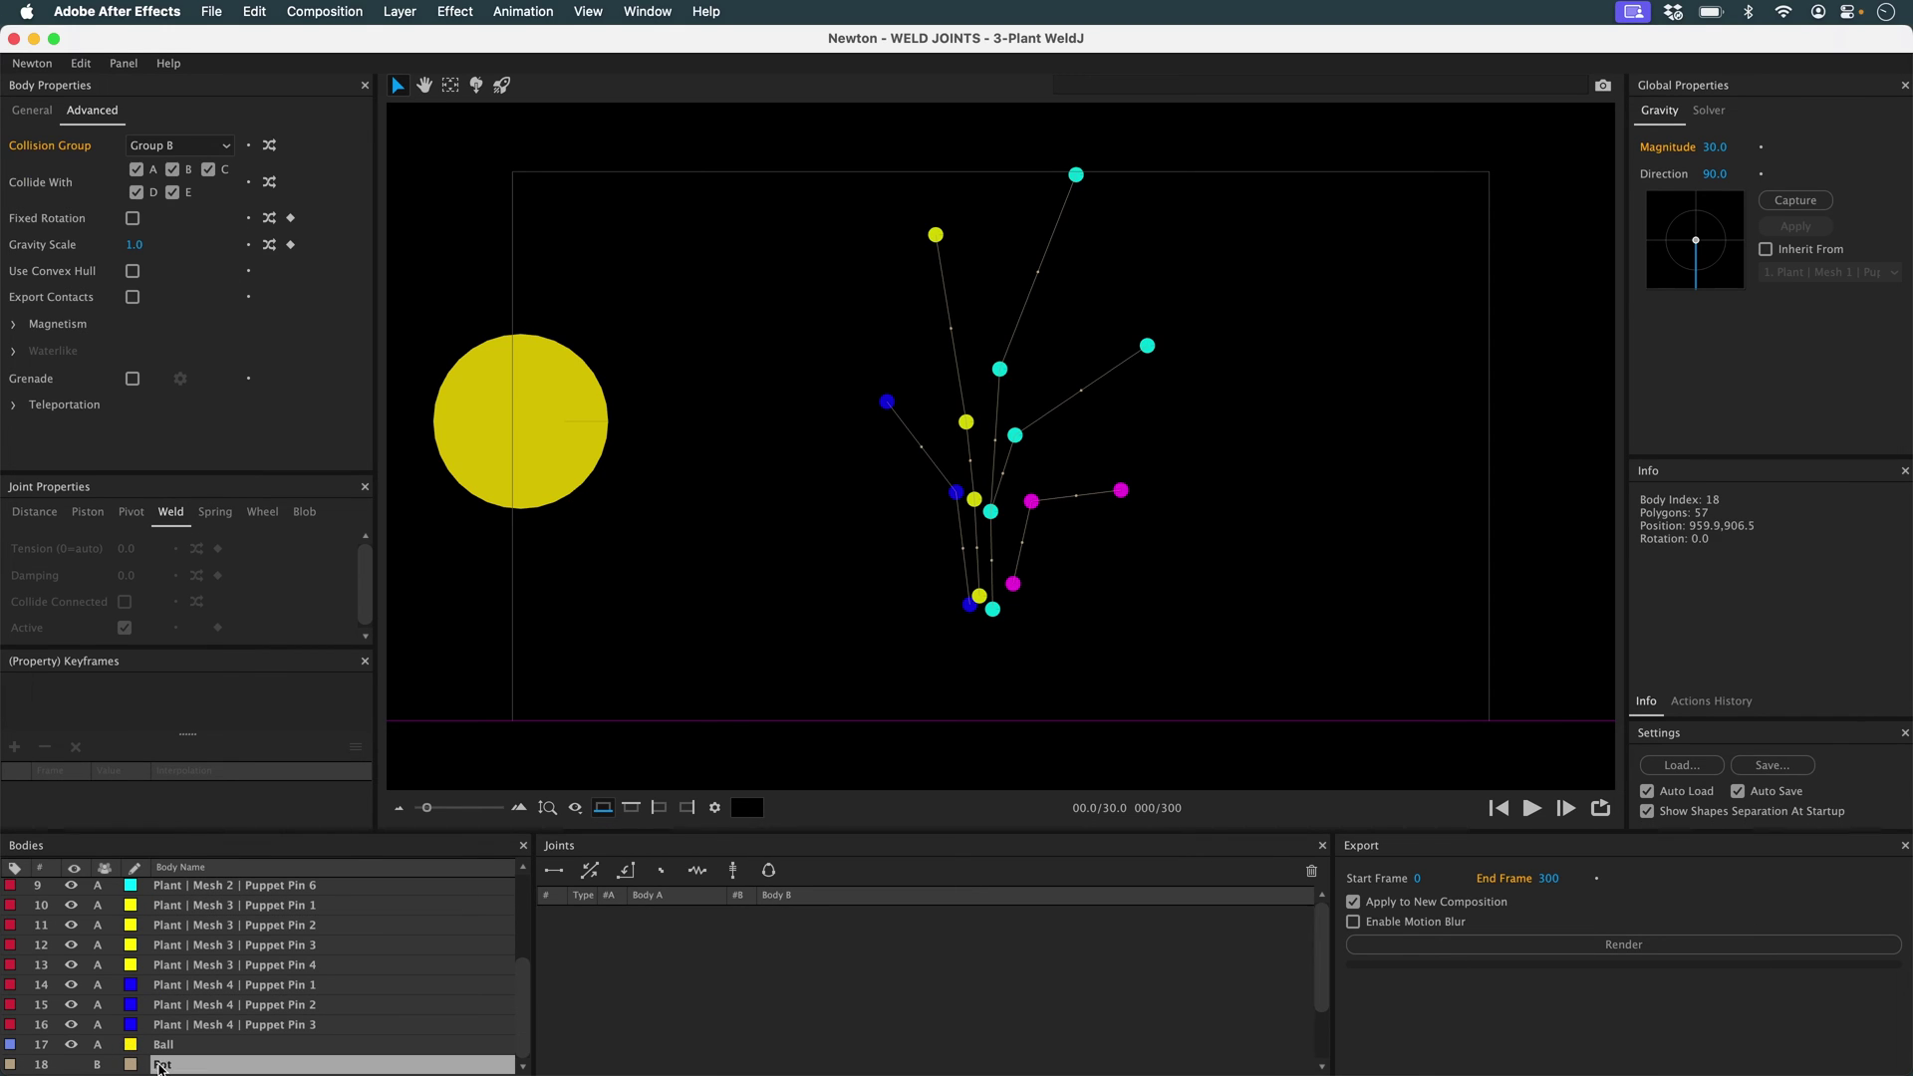
left_click(33, 111)
left_click(131, 460)
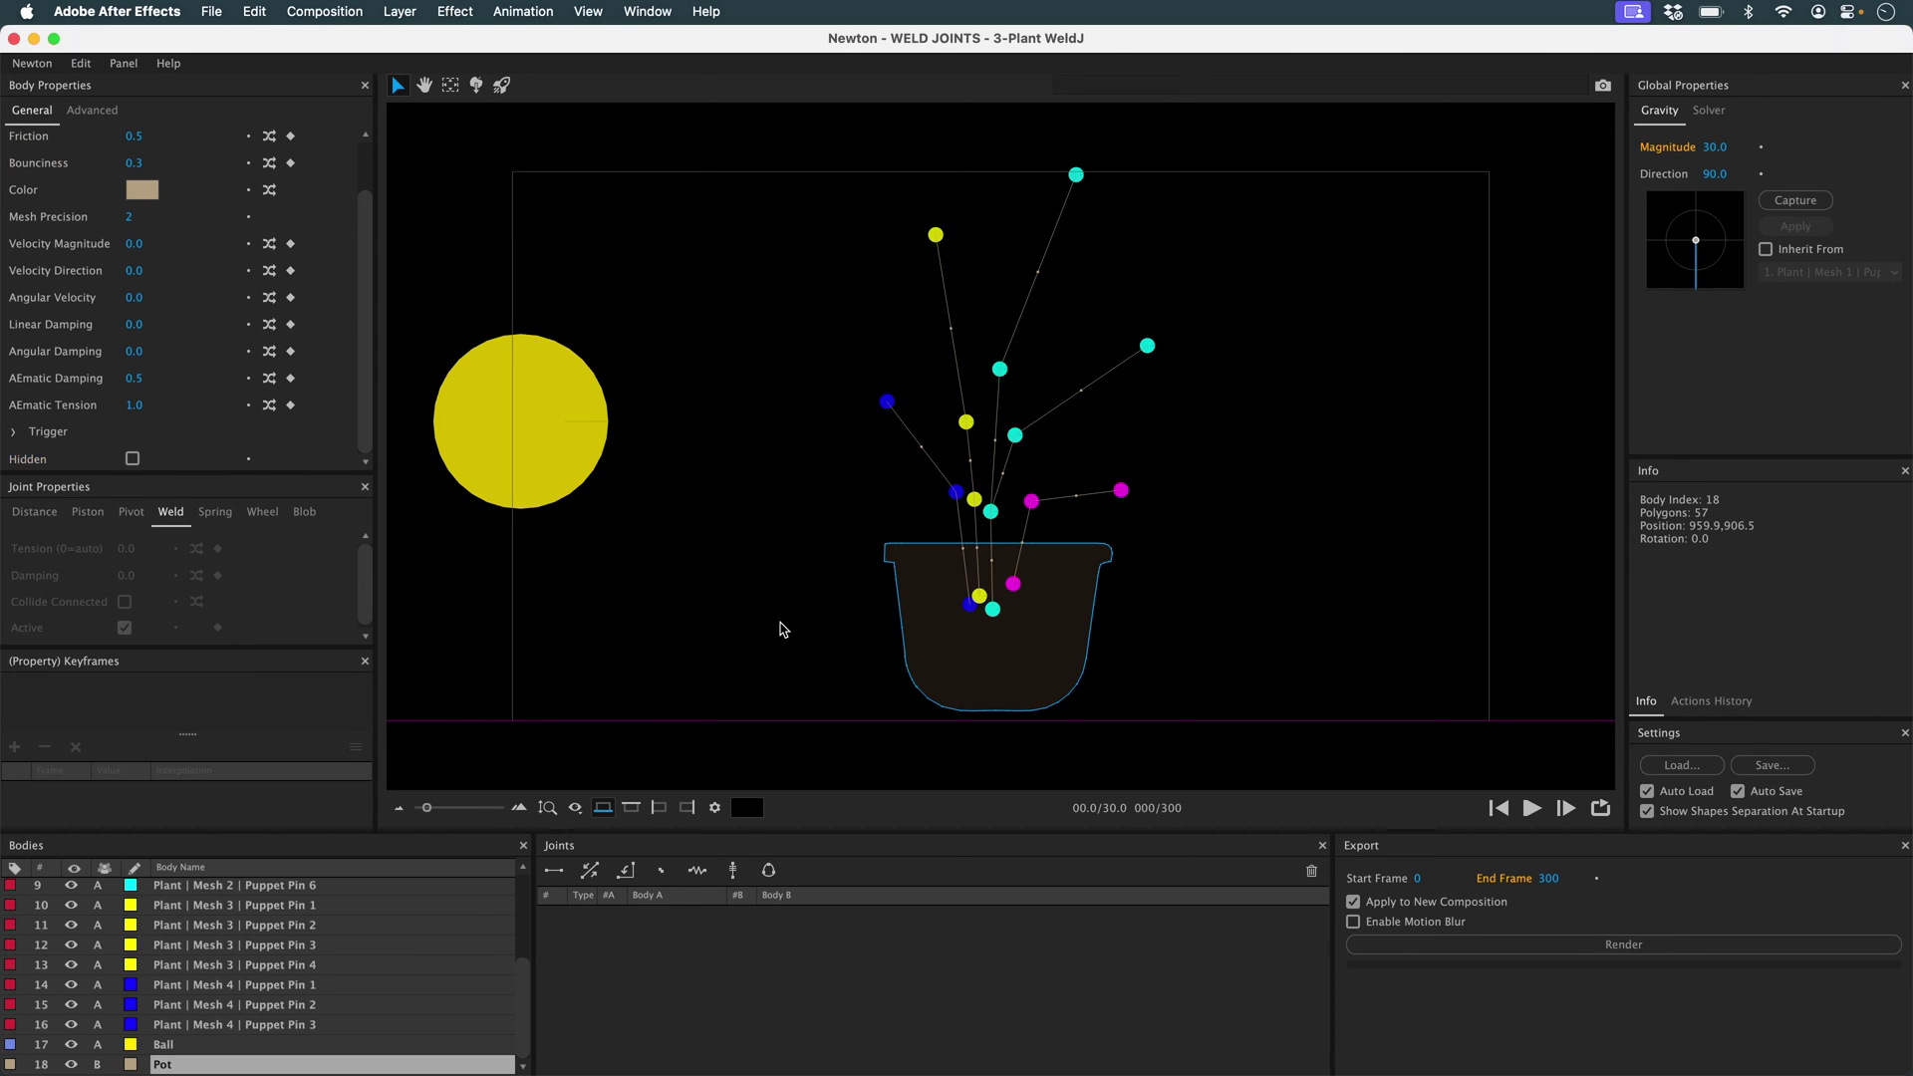
left_click(852, 677)
left_click(928, 634)
key("d")
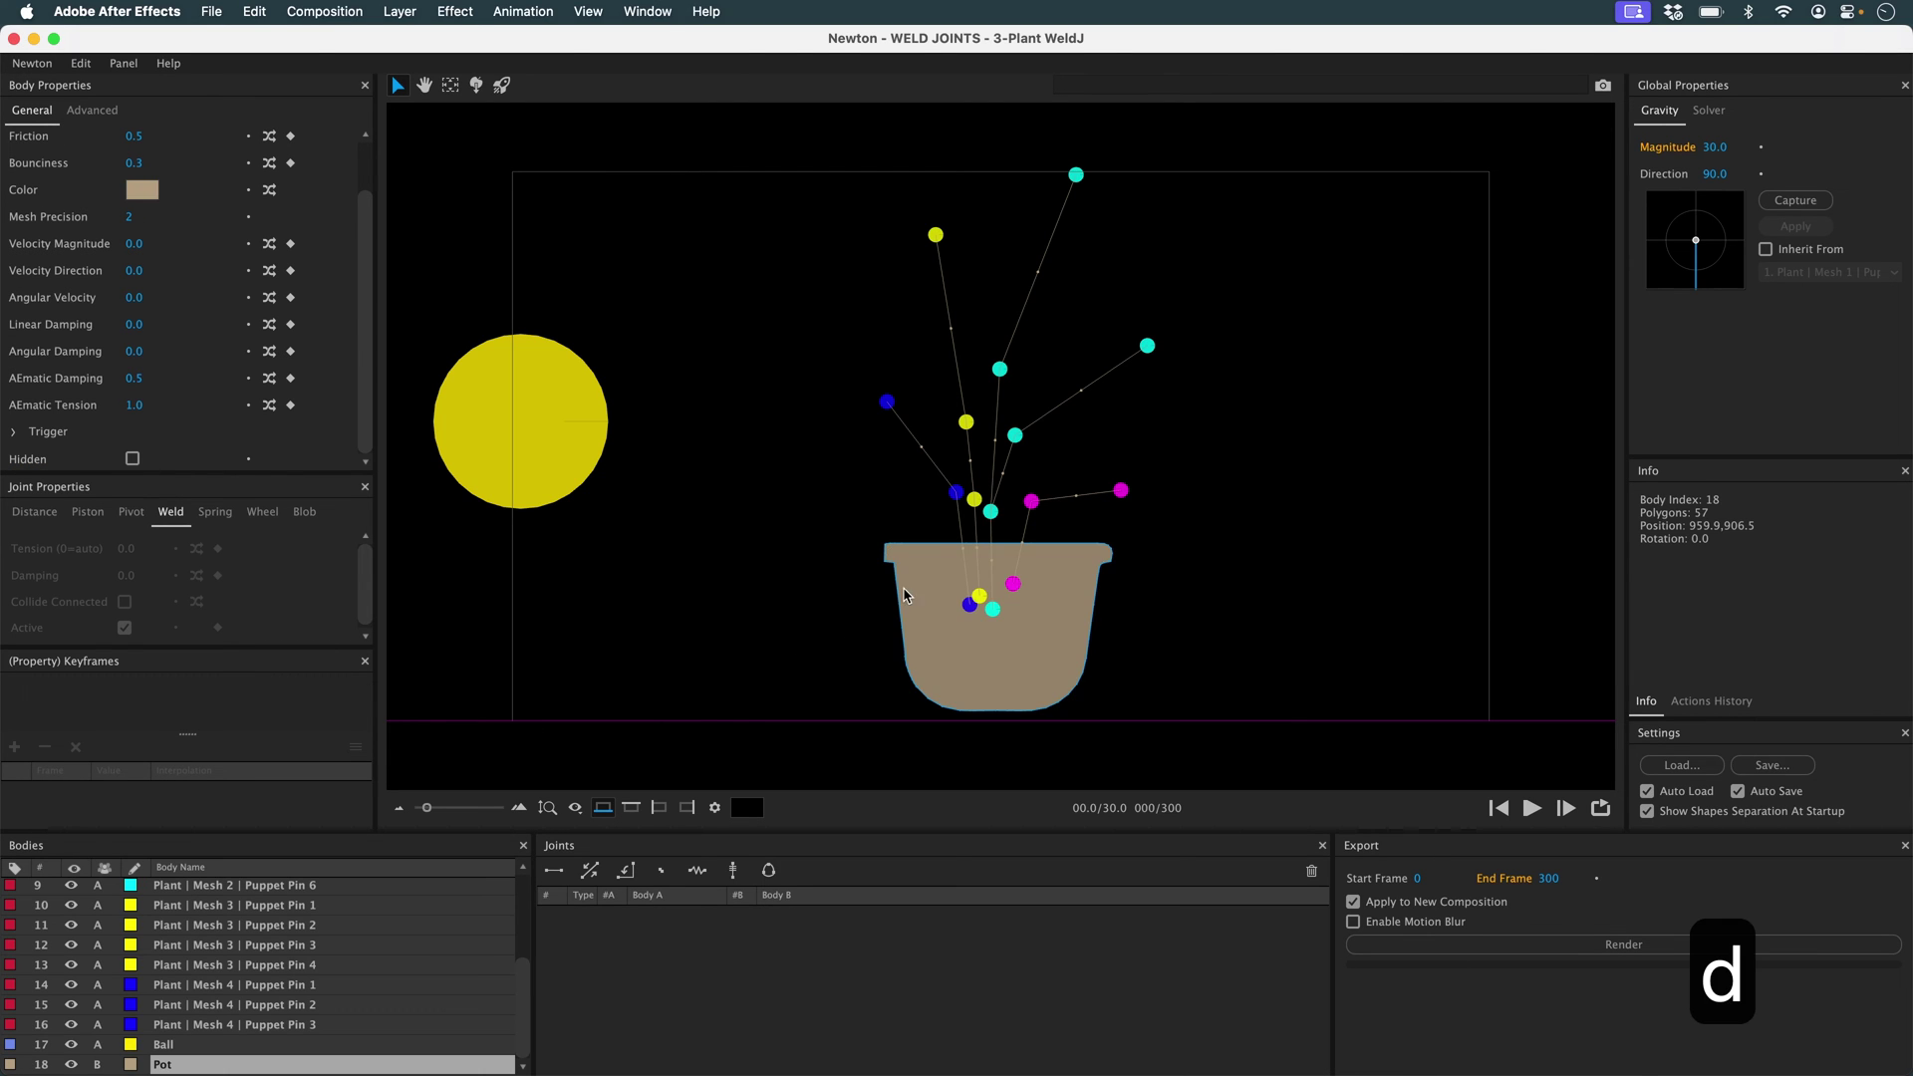
scroll(873, 630, "up", 2)
scroll(852, 568, "up", 2)
scroll(837, 478, "up", 3)
Weld the plant's yellow base pins to the Pot.
left_click(993, 391, "shift")
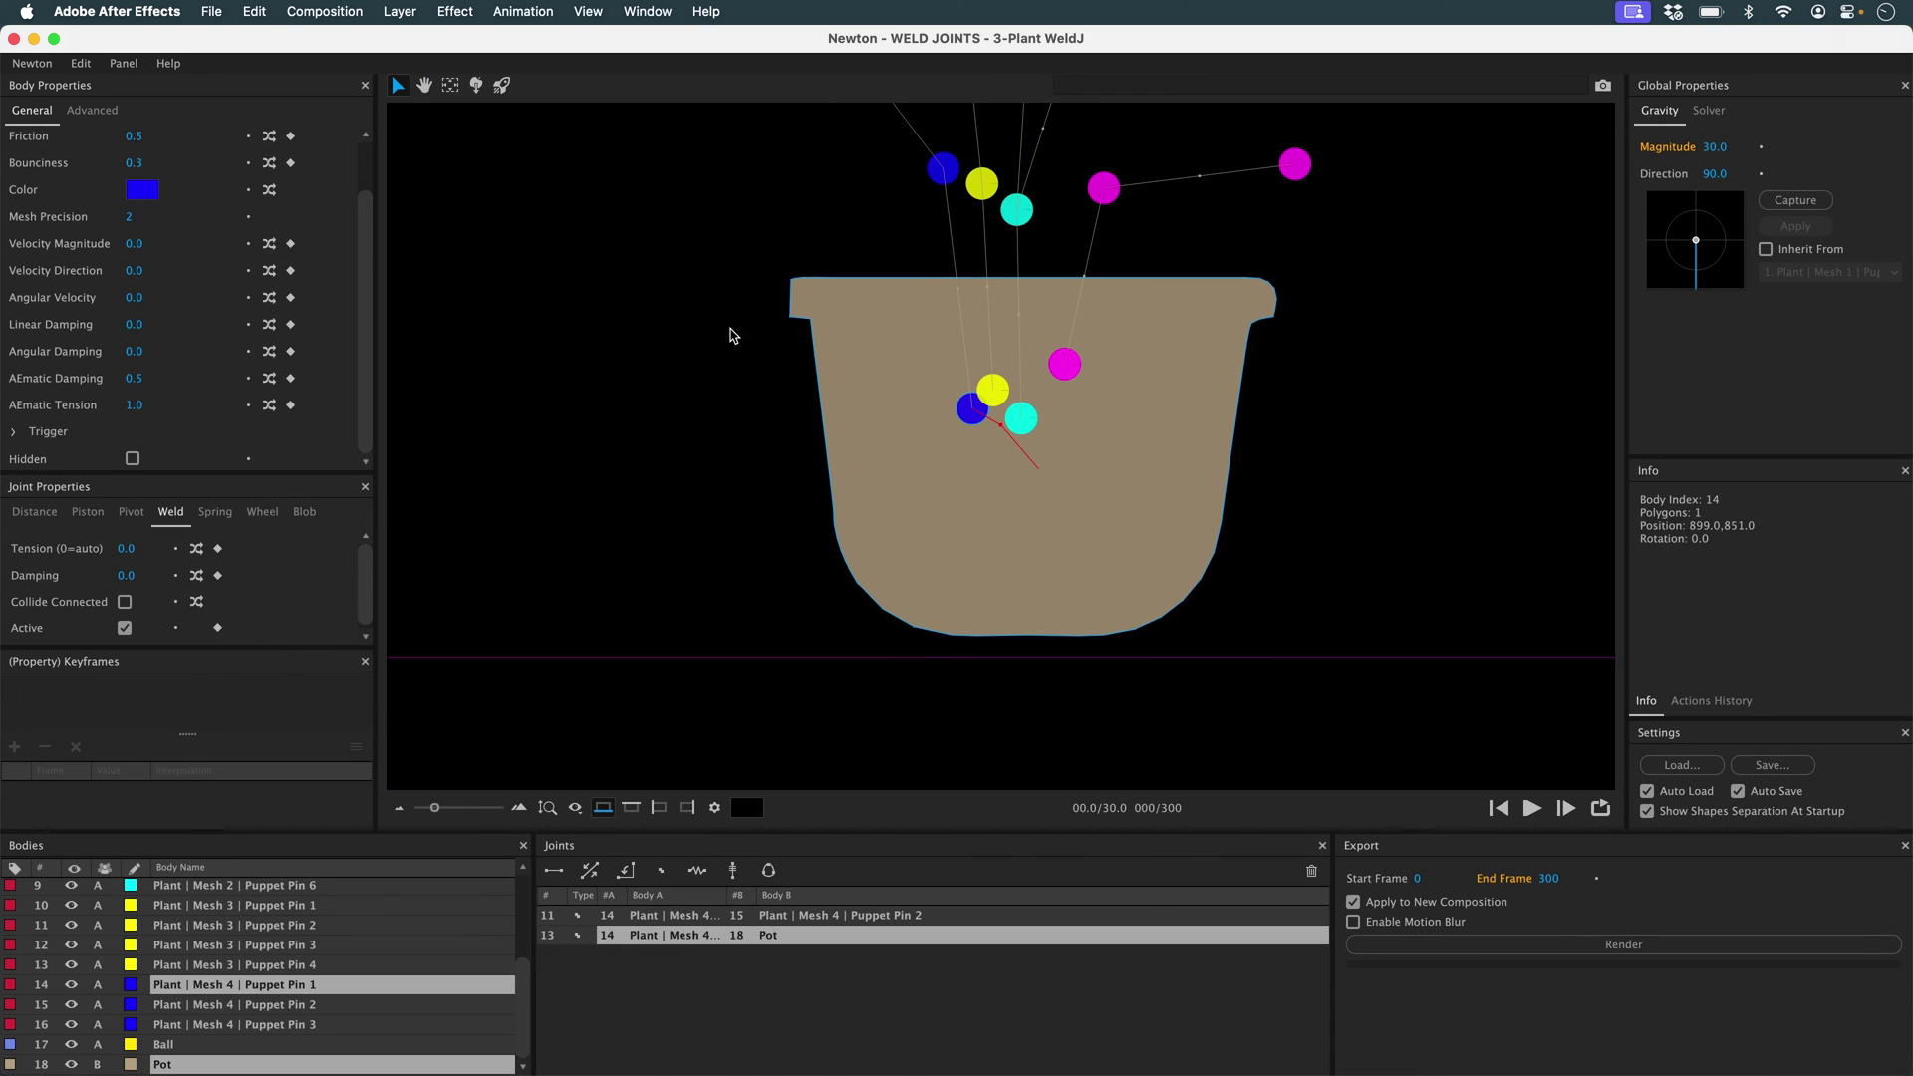
left_click(728, 868)
left_click(1063, 365, "shift")
left_click(727, 867)
left_click(792, 355)
Fit the scene in view, play the simulation, and reset it.
key("f")
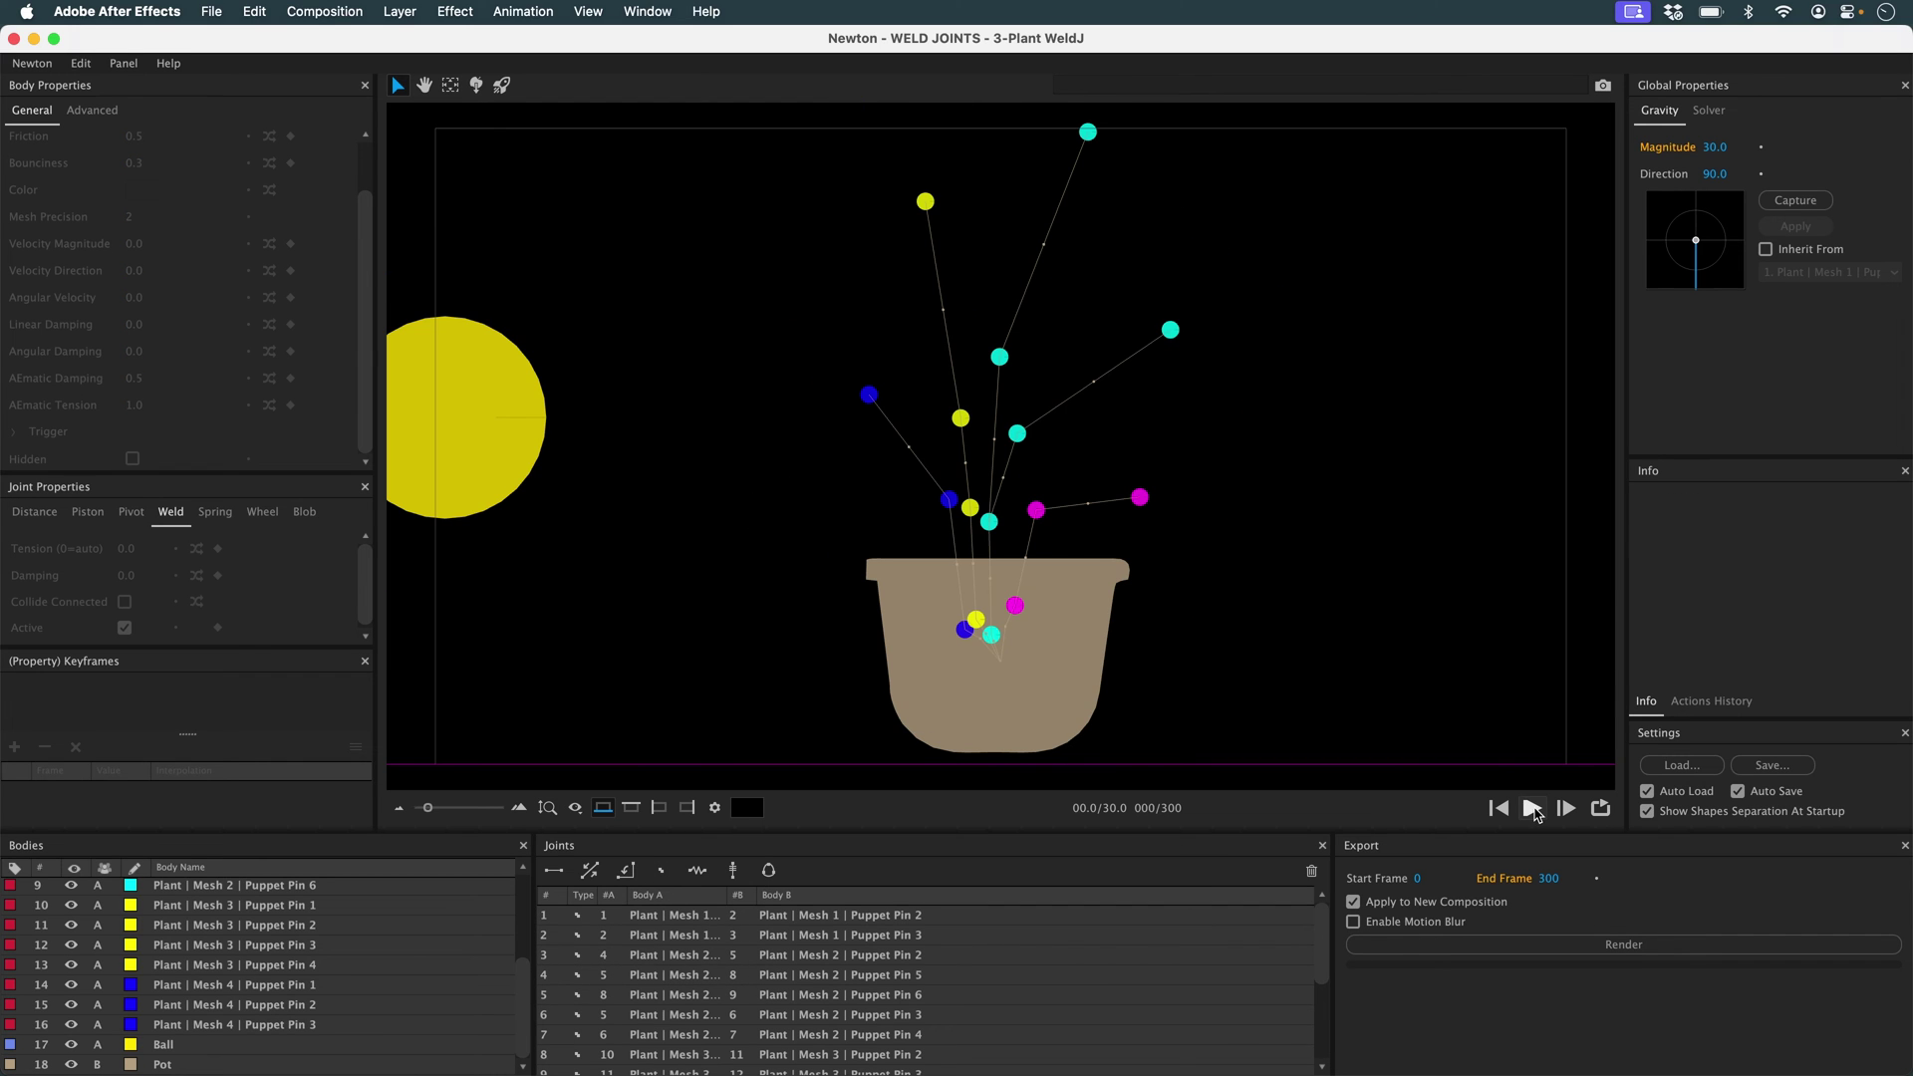
left_click(1532, 807)
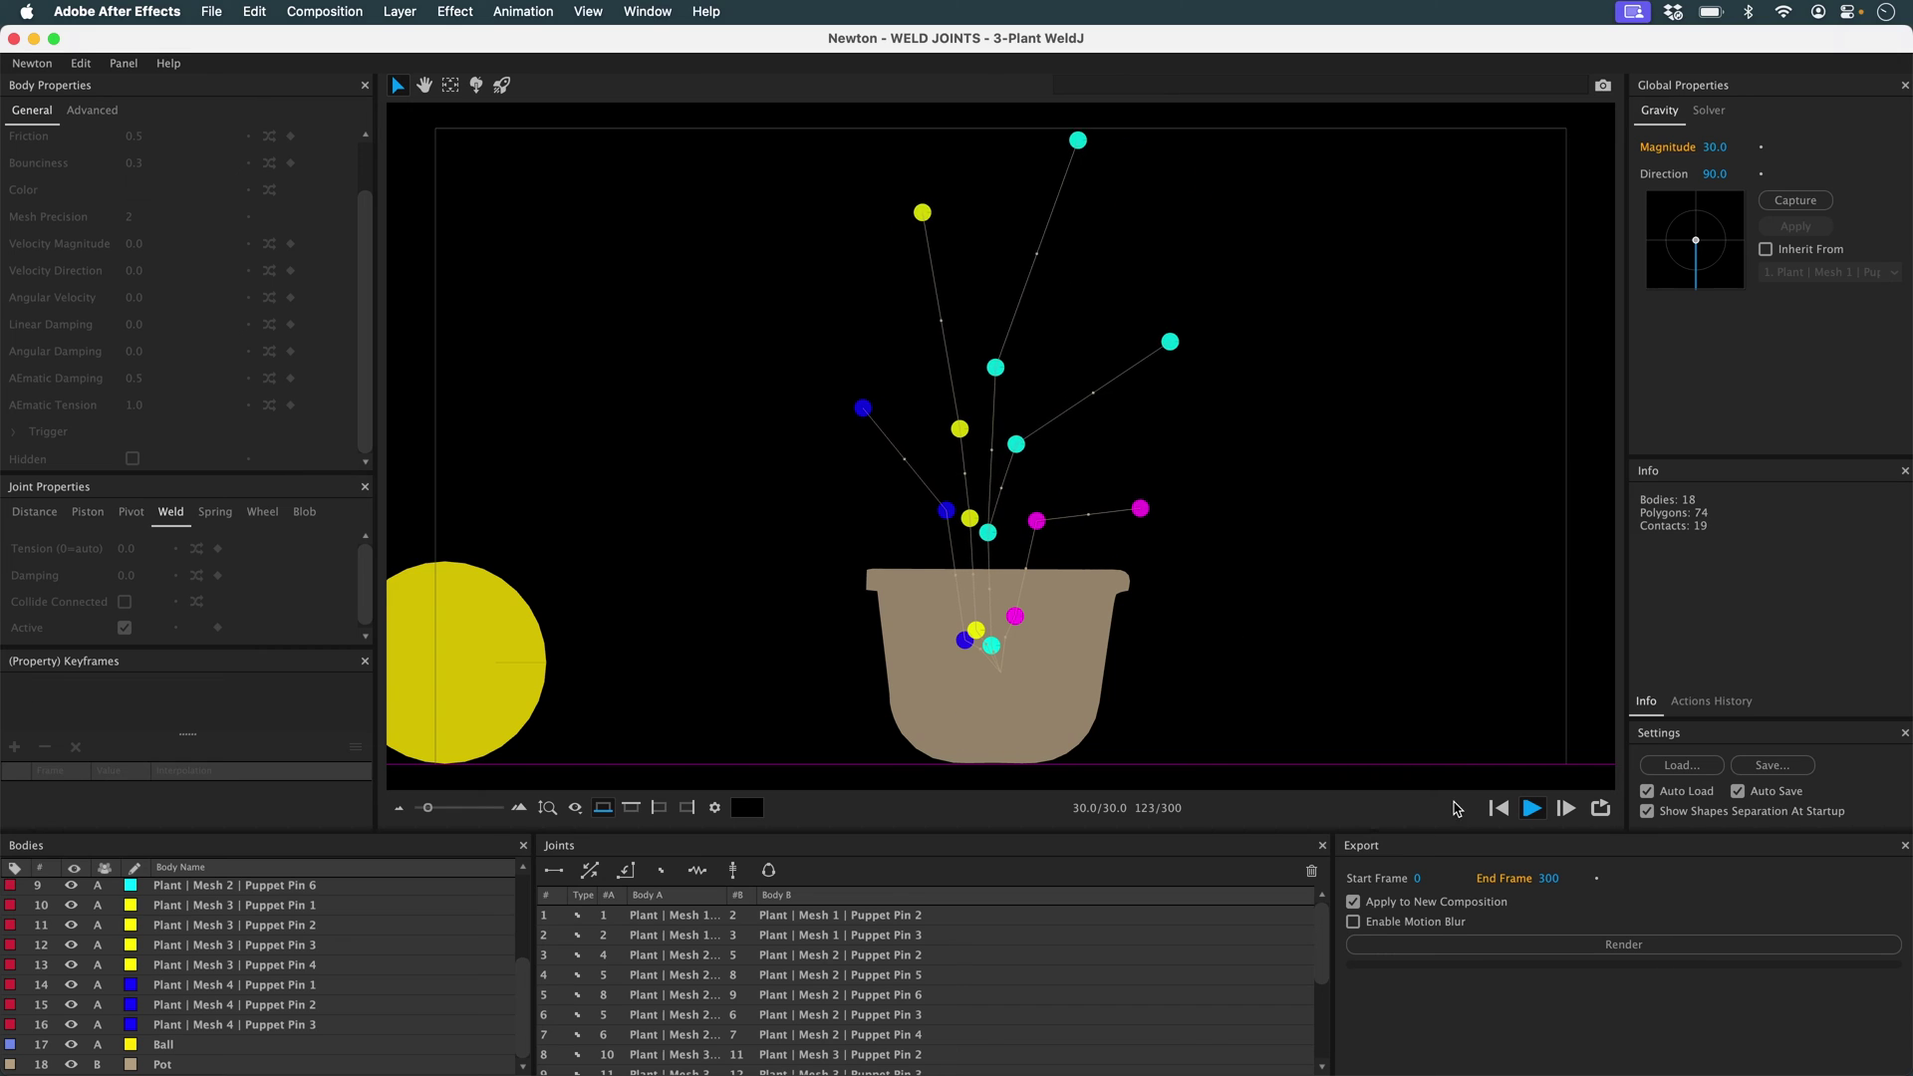
left_click(1499, 809)
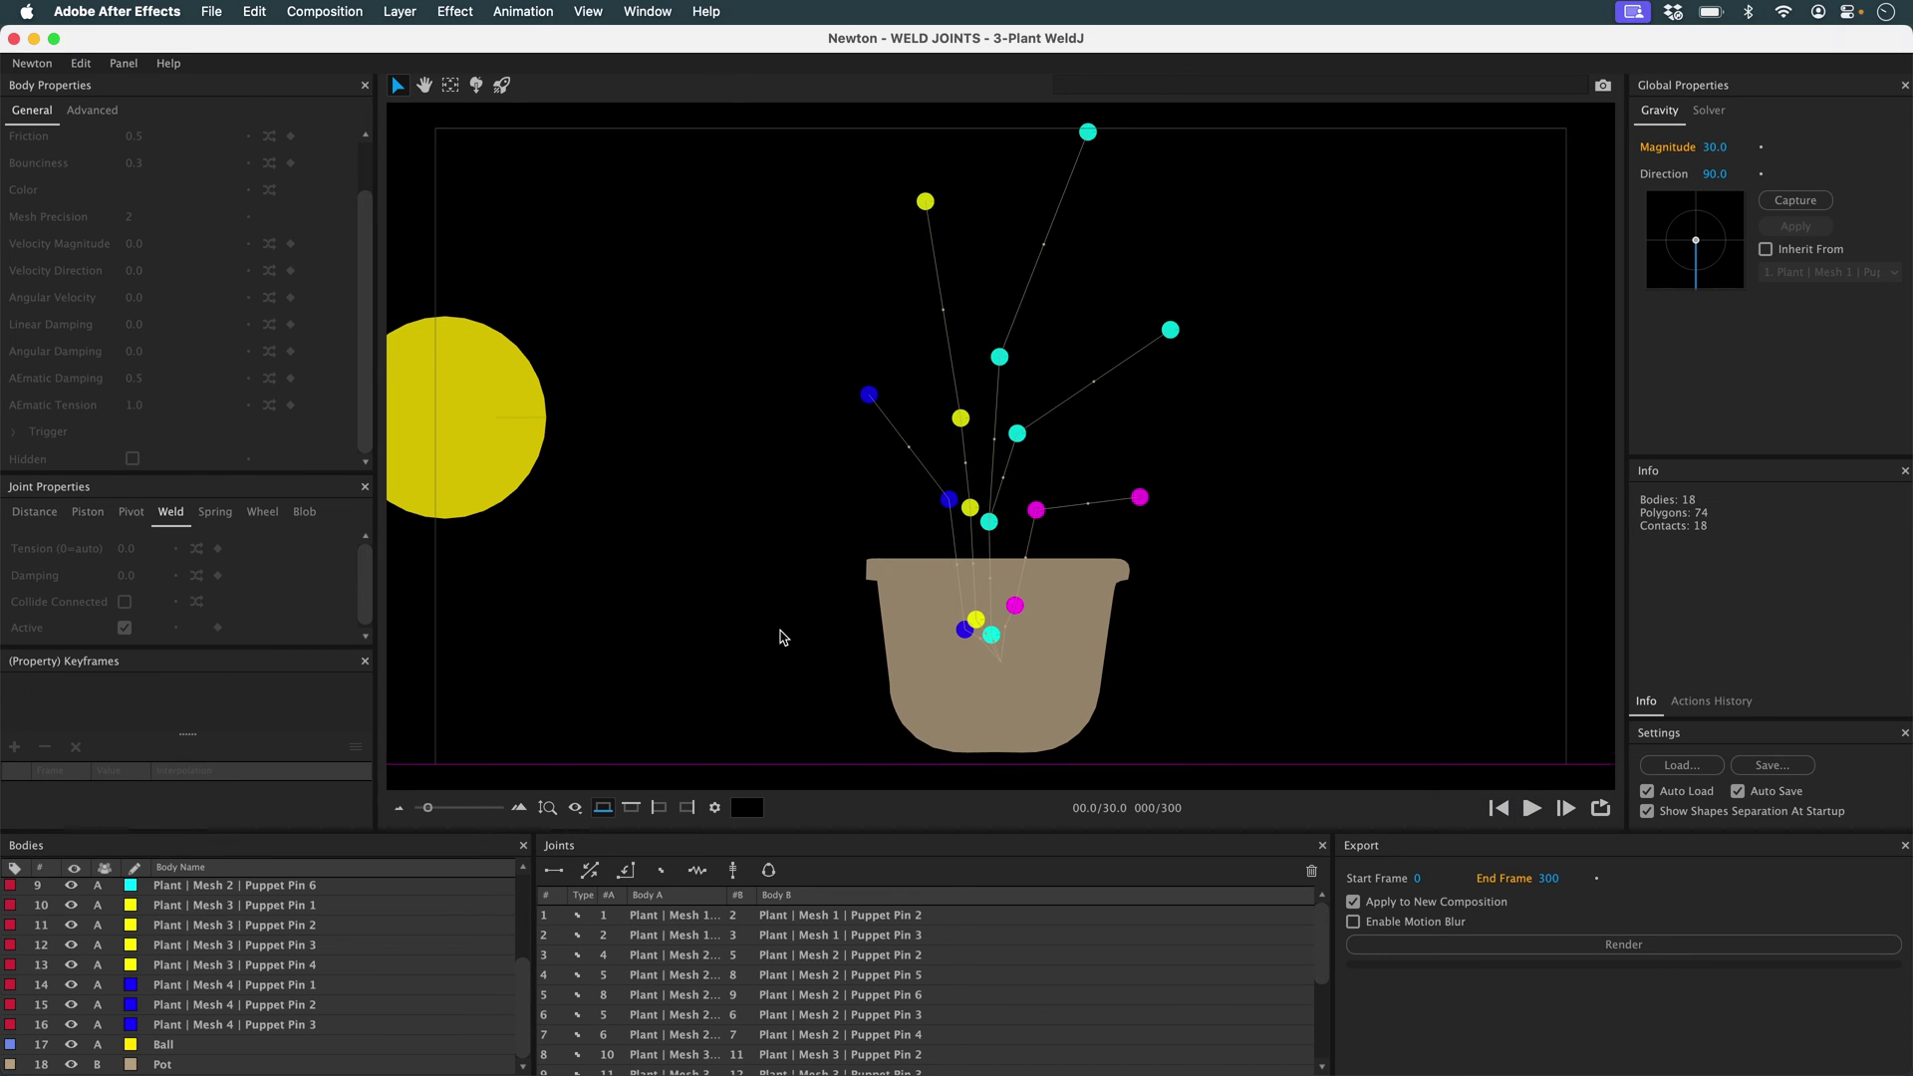
scroll(780, 639, "down", 1)
scroll(780, 638, "down", 1)
Move the Ball upper left, launch it toward the pot at velocity 13.6, density 1.5.
left_click_drag(782, 633, 884, 547)
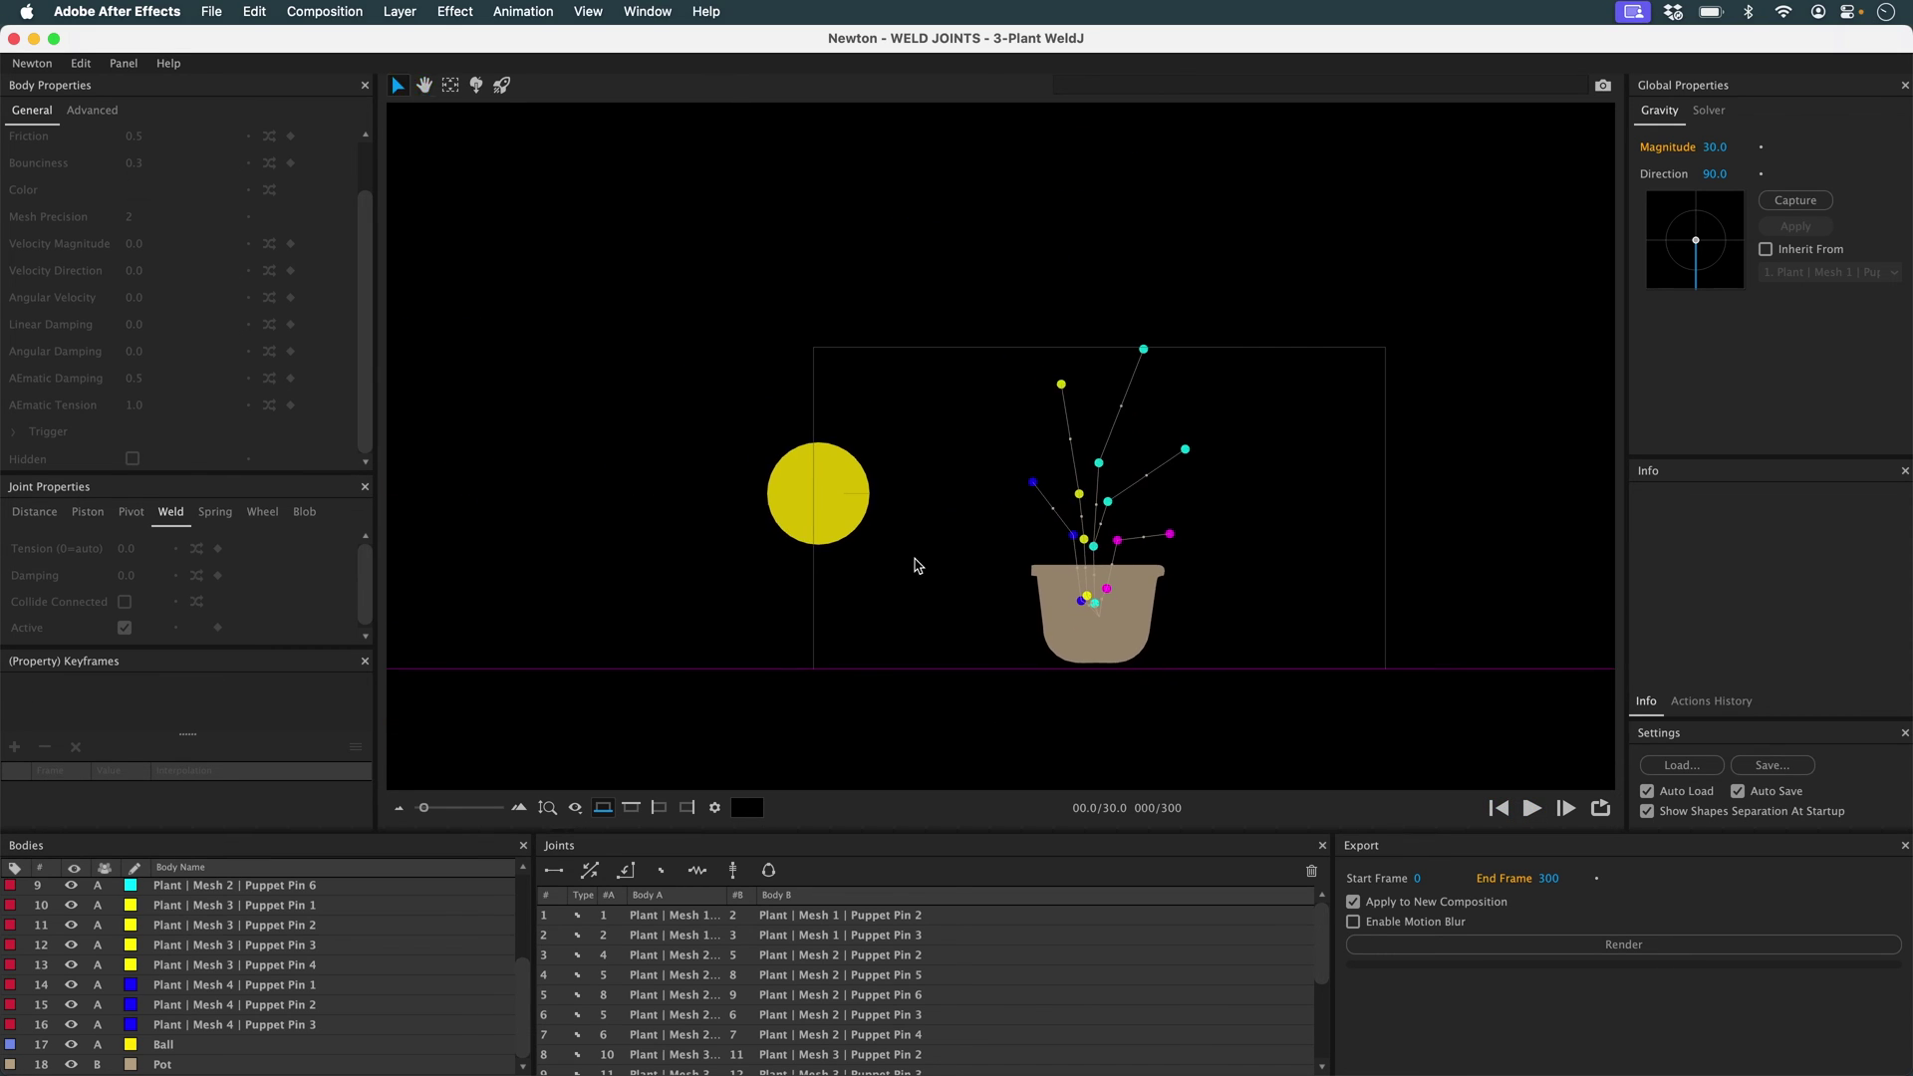
left_click_drag(818, 494, 437, 393)
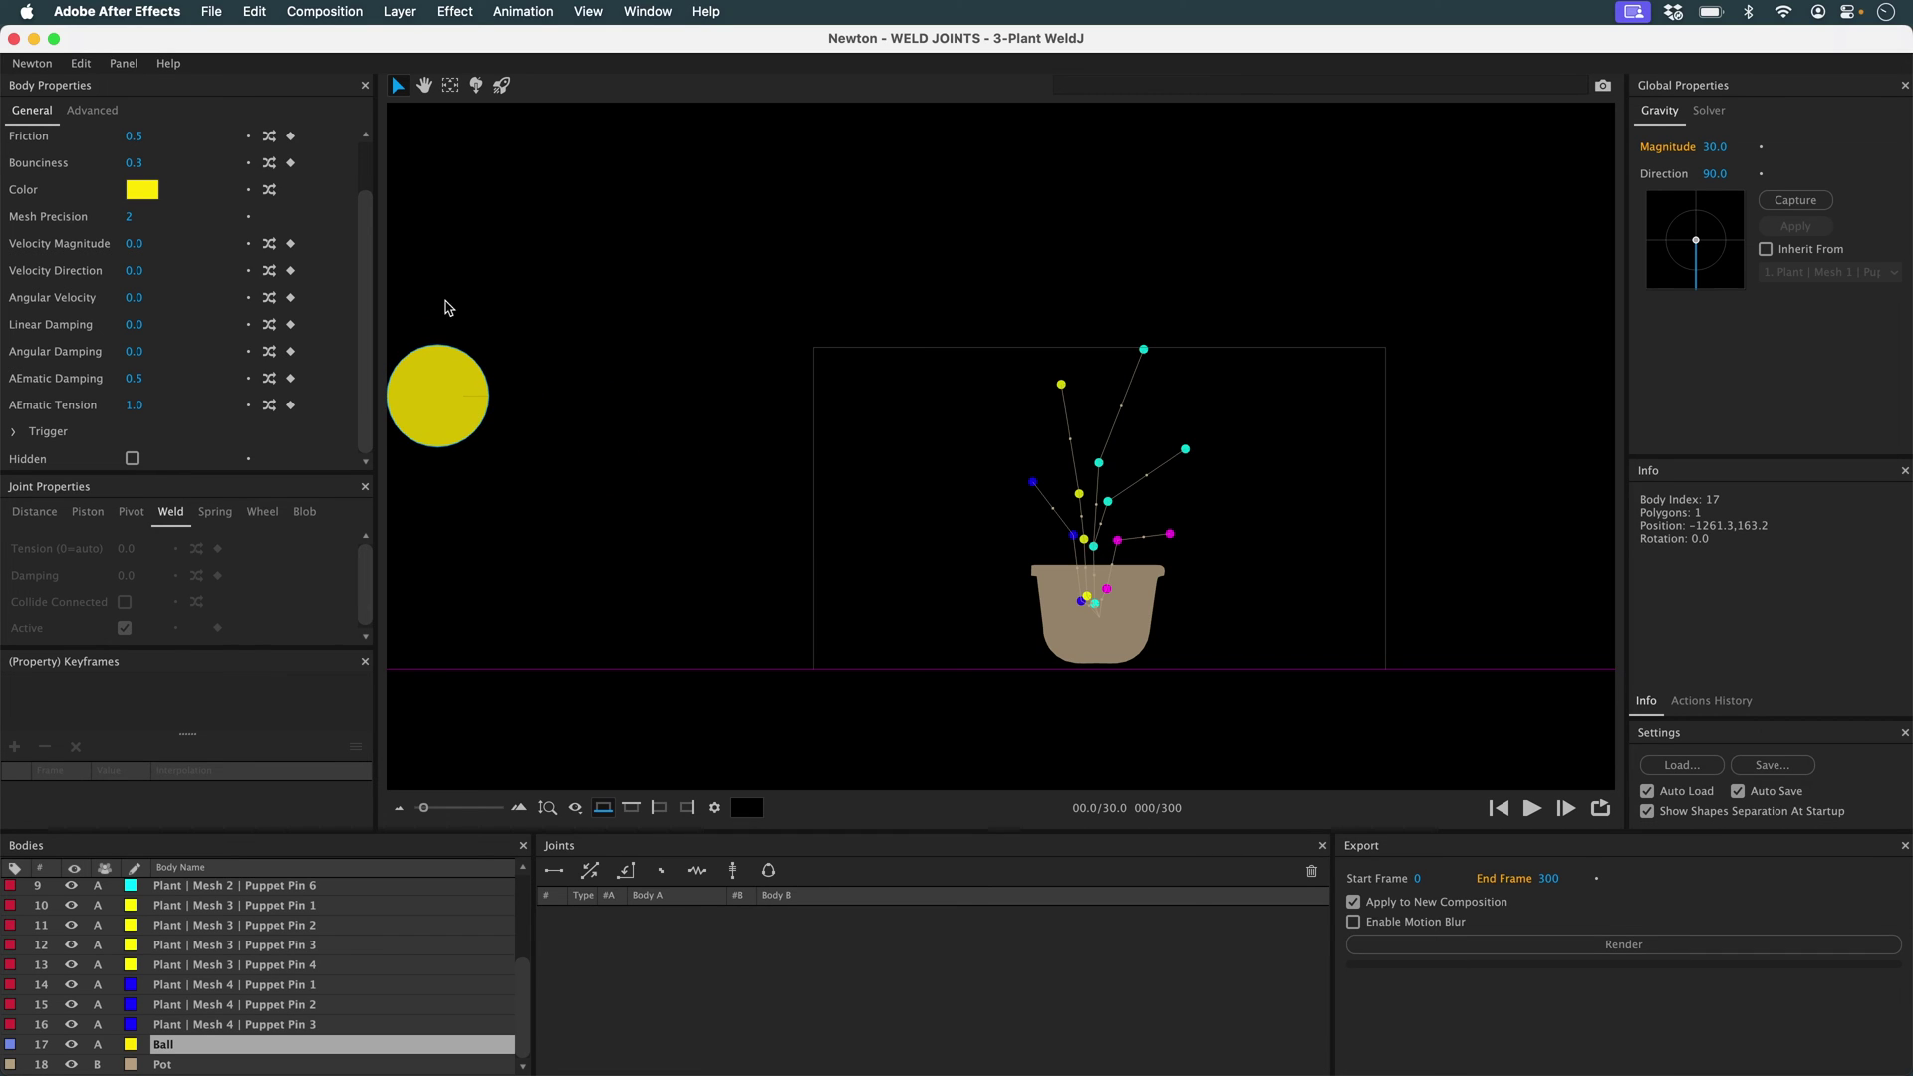
left_click(500, 84)
left_click_drag(438, 402, 478, 399)
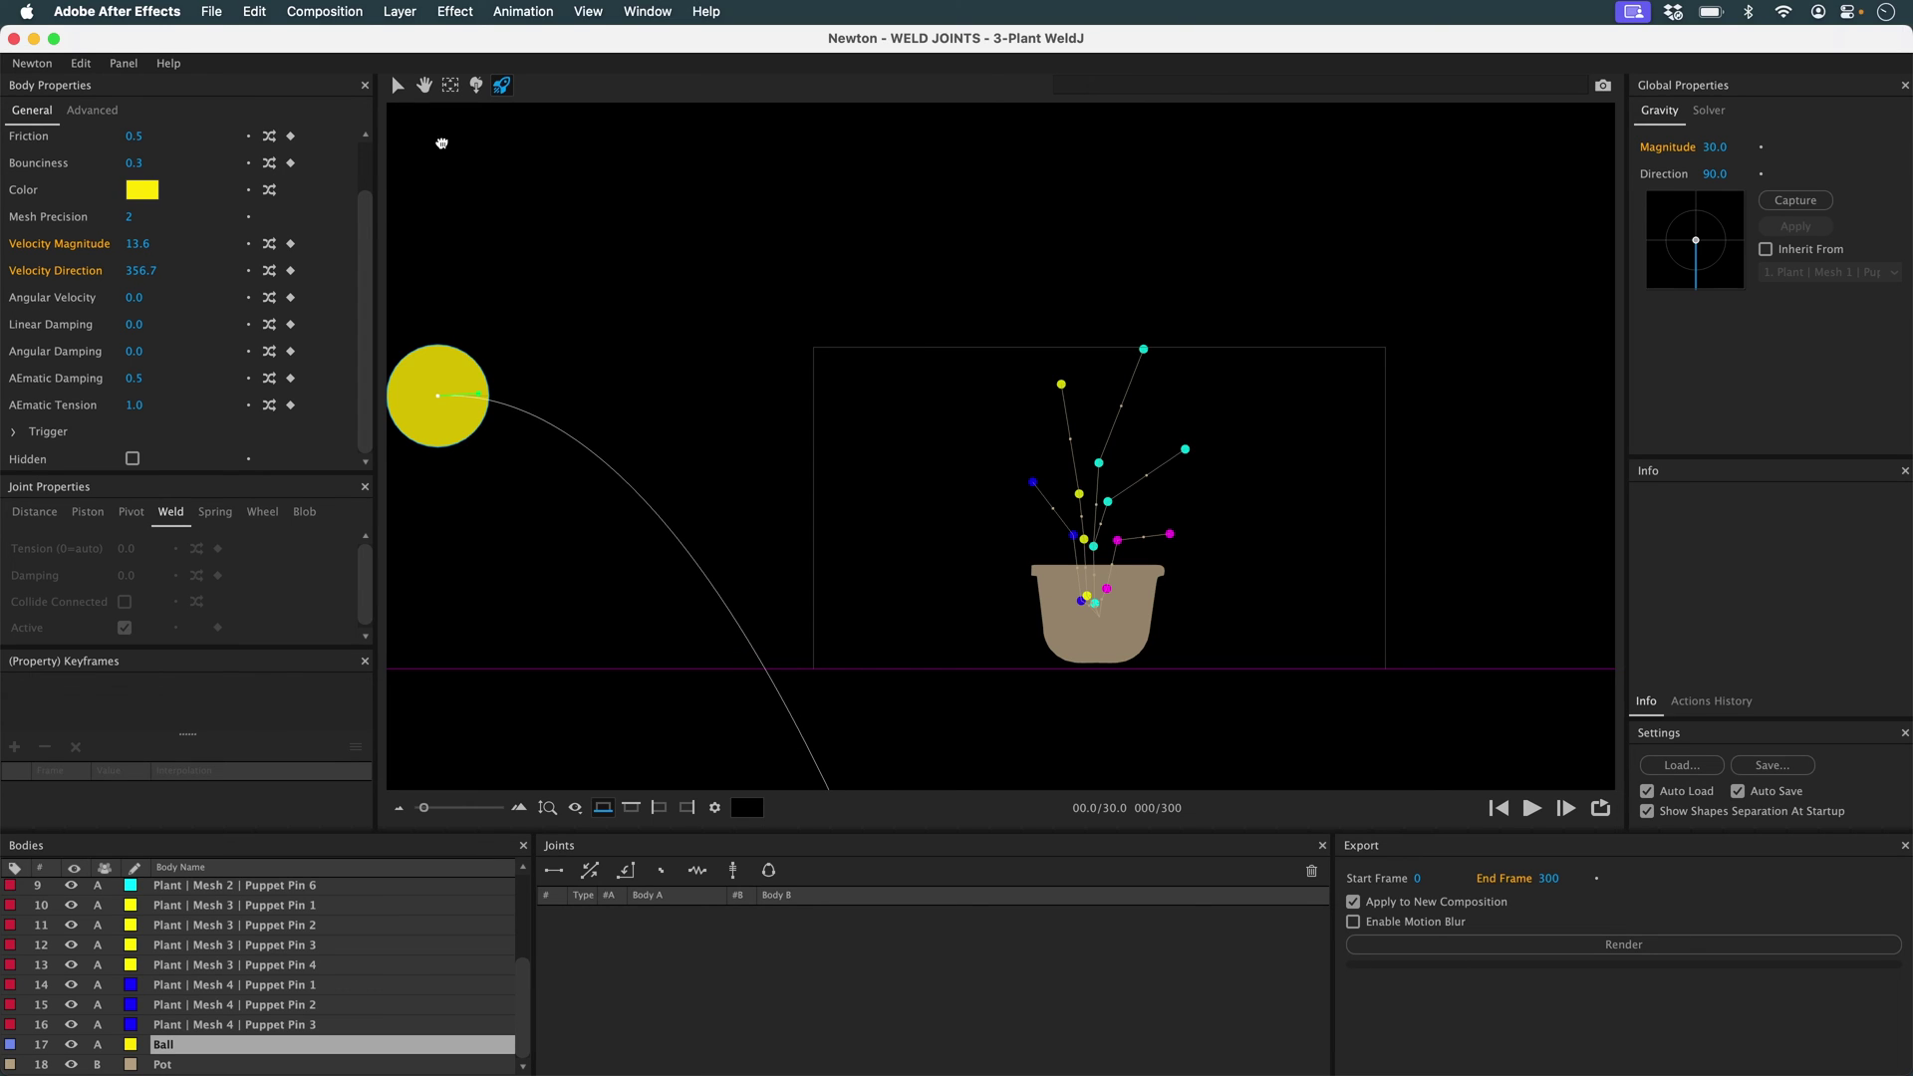
scroll(367, 157, "up", 3)
double_click(143, 170)
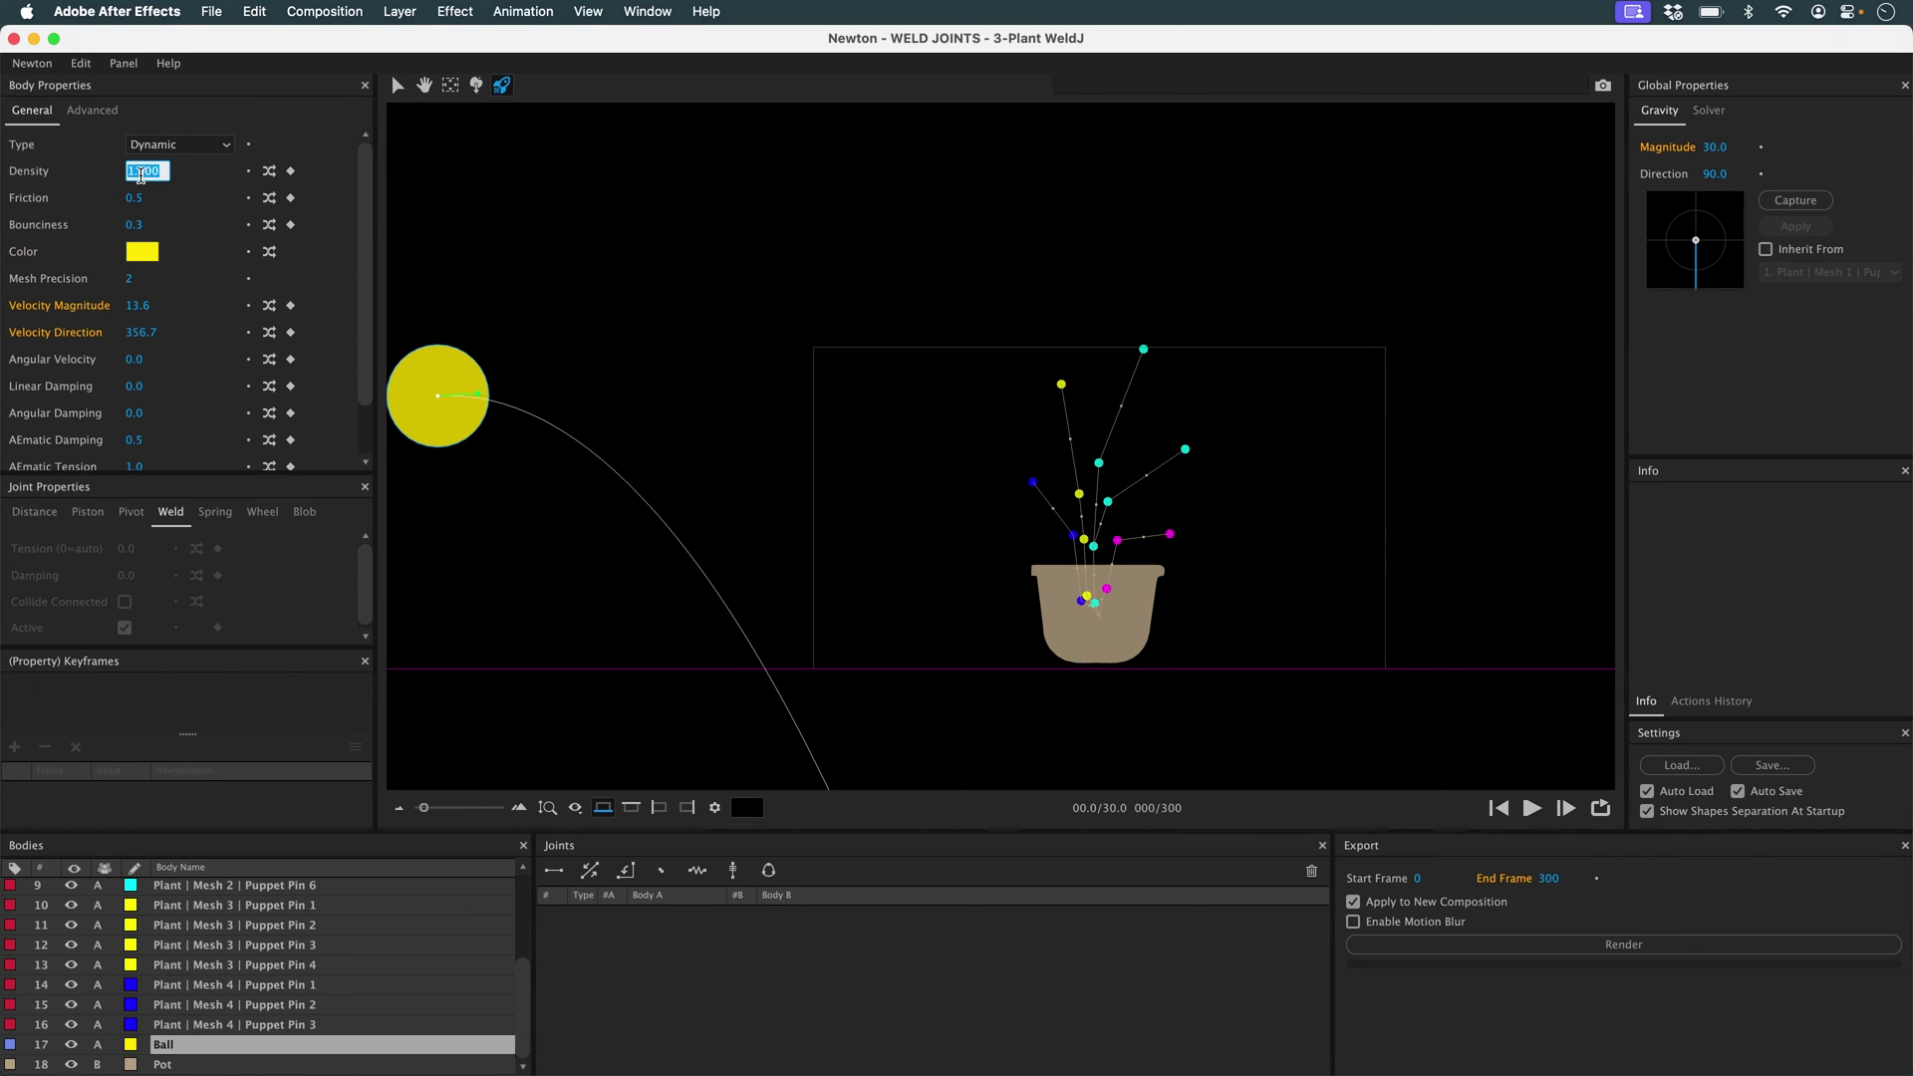
type("1,5")
key("Return")
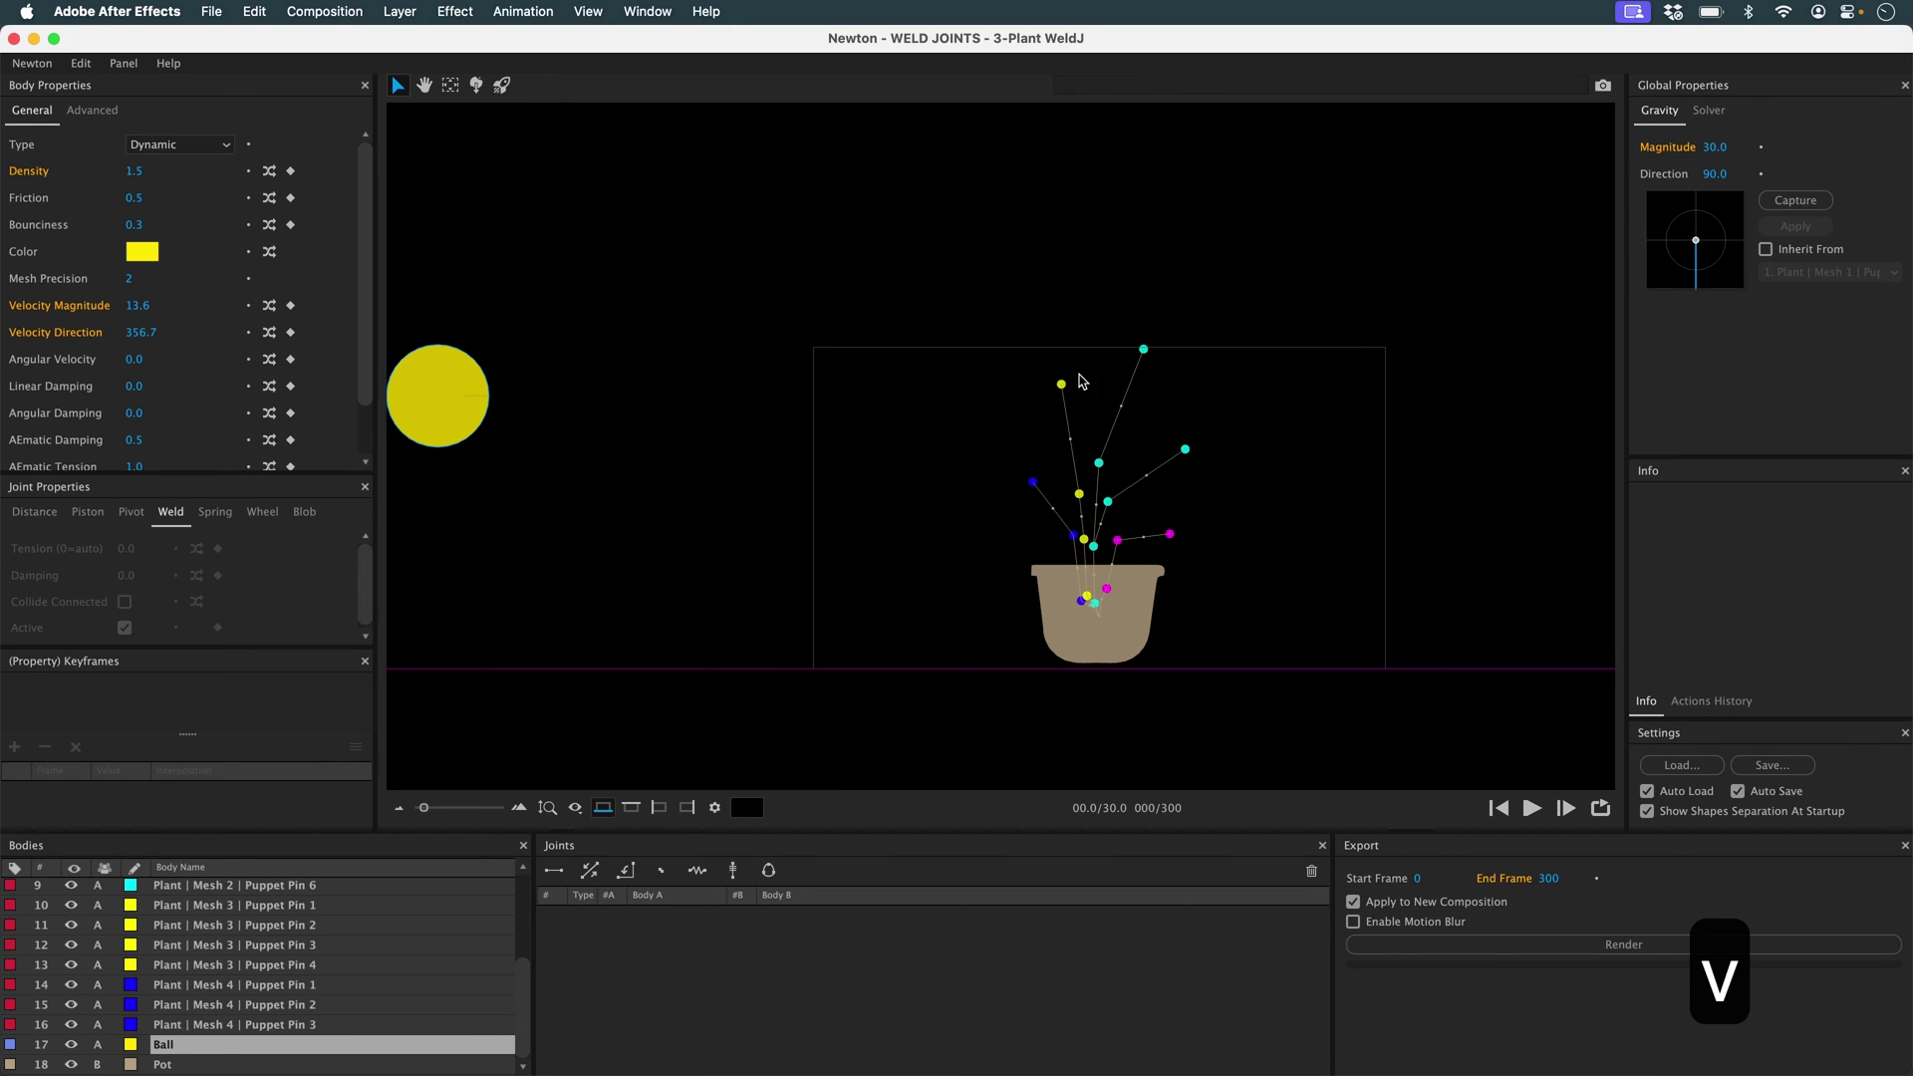
Turn off Collide With A for all plant pins, test-play, and render to After Effects.
left_click_drag(972, 330, 1233, 556)
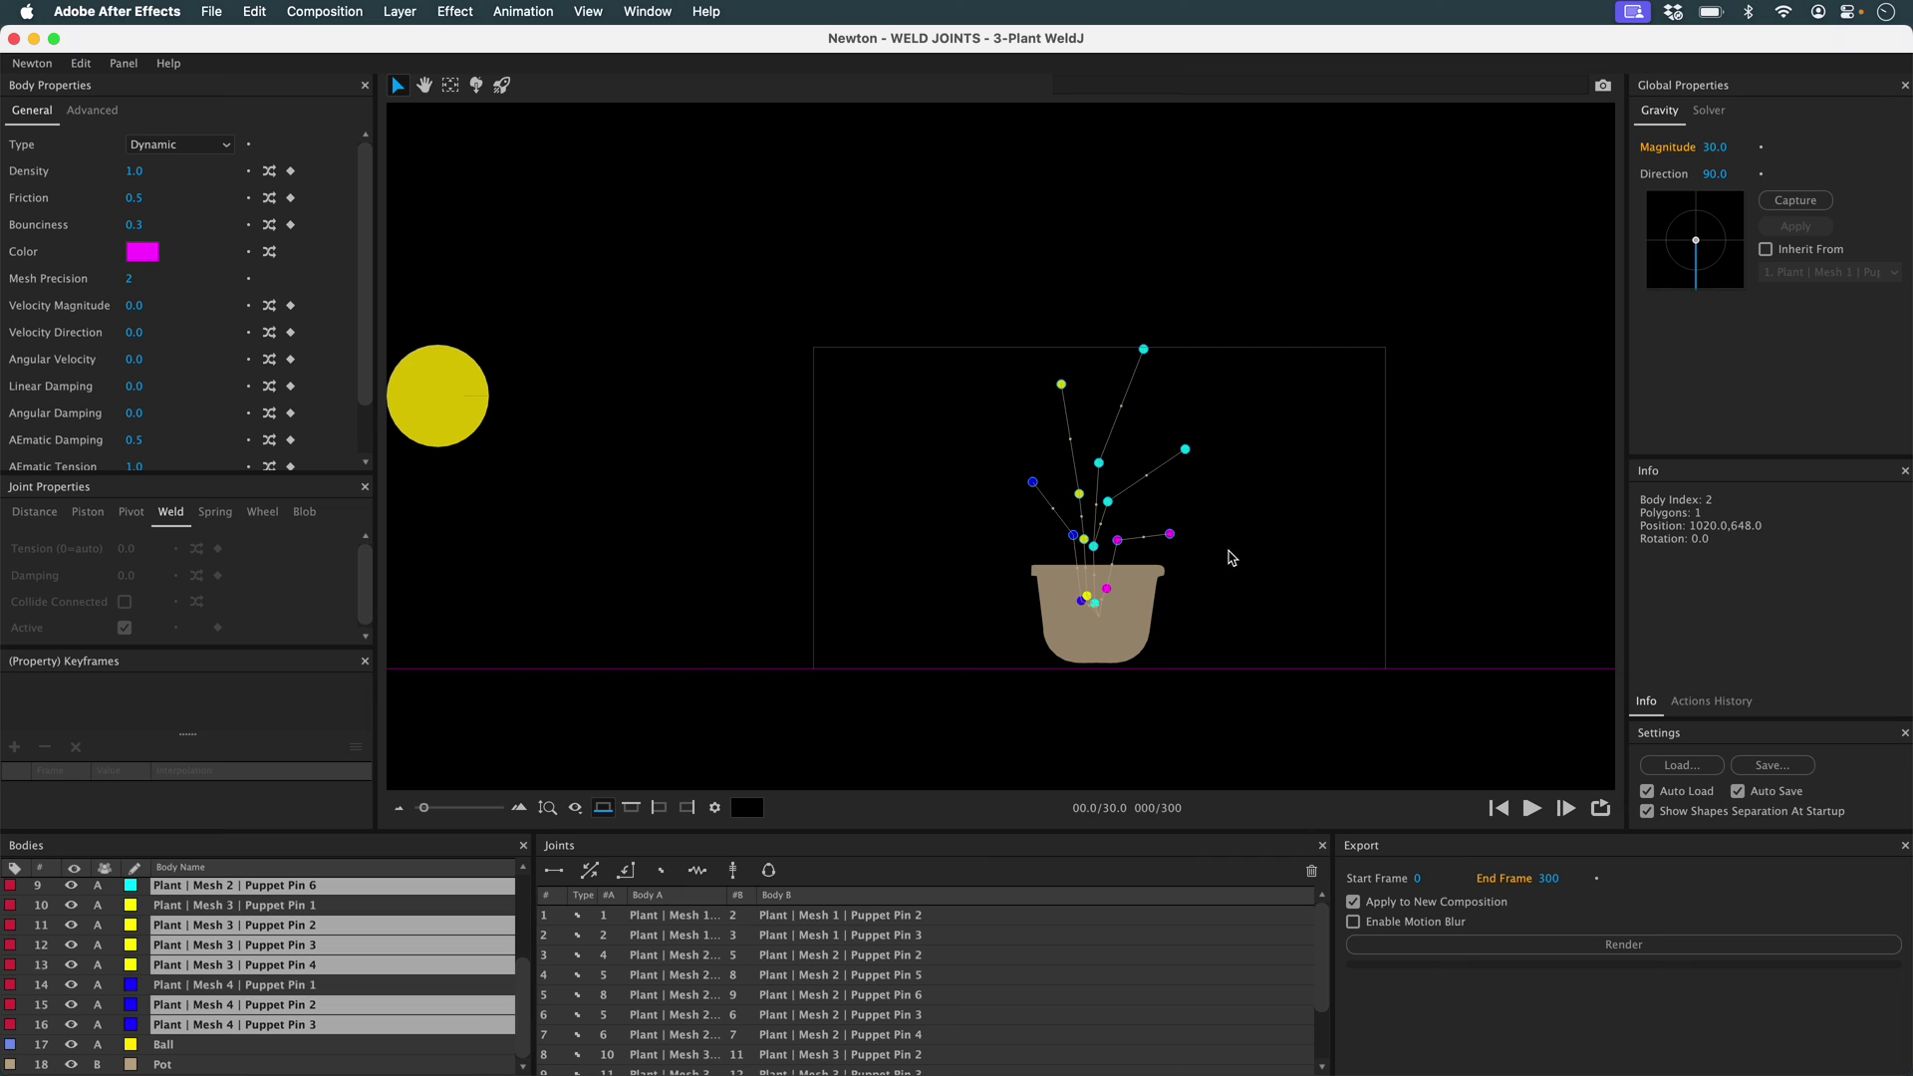
left_click(93, 112)
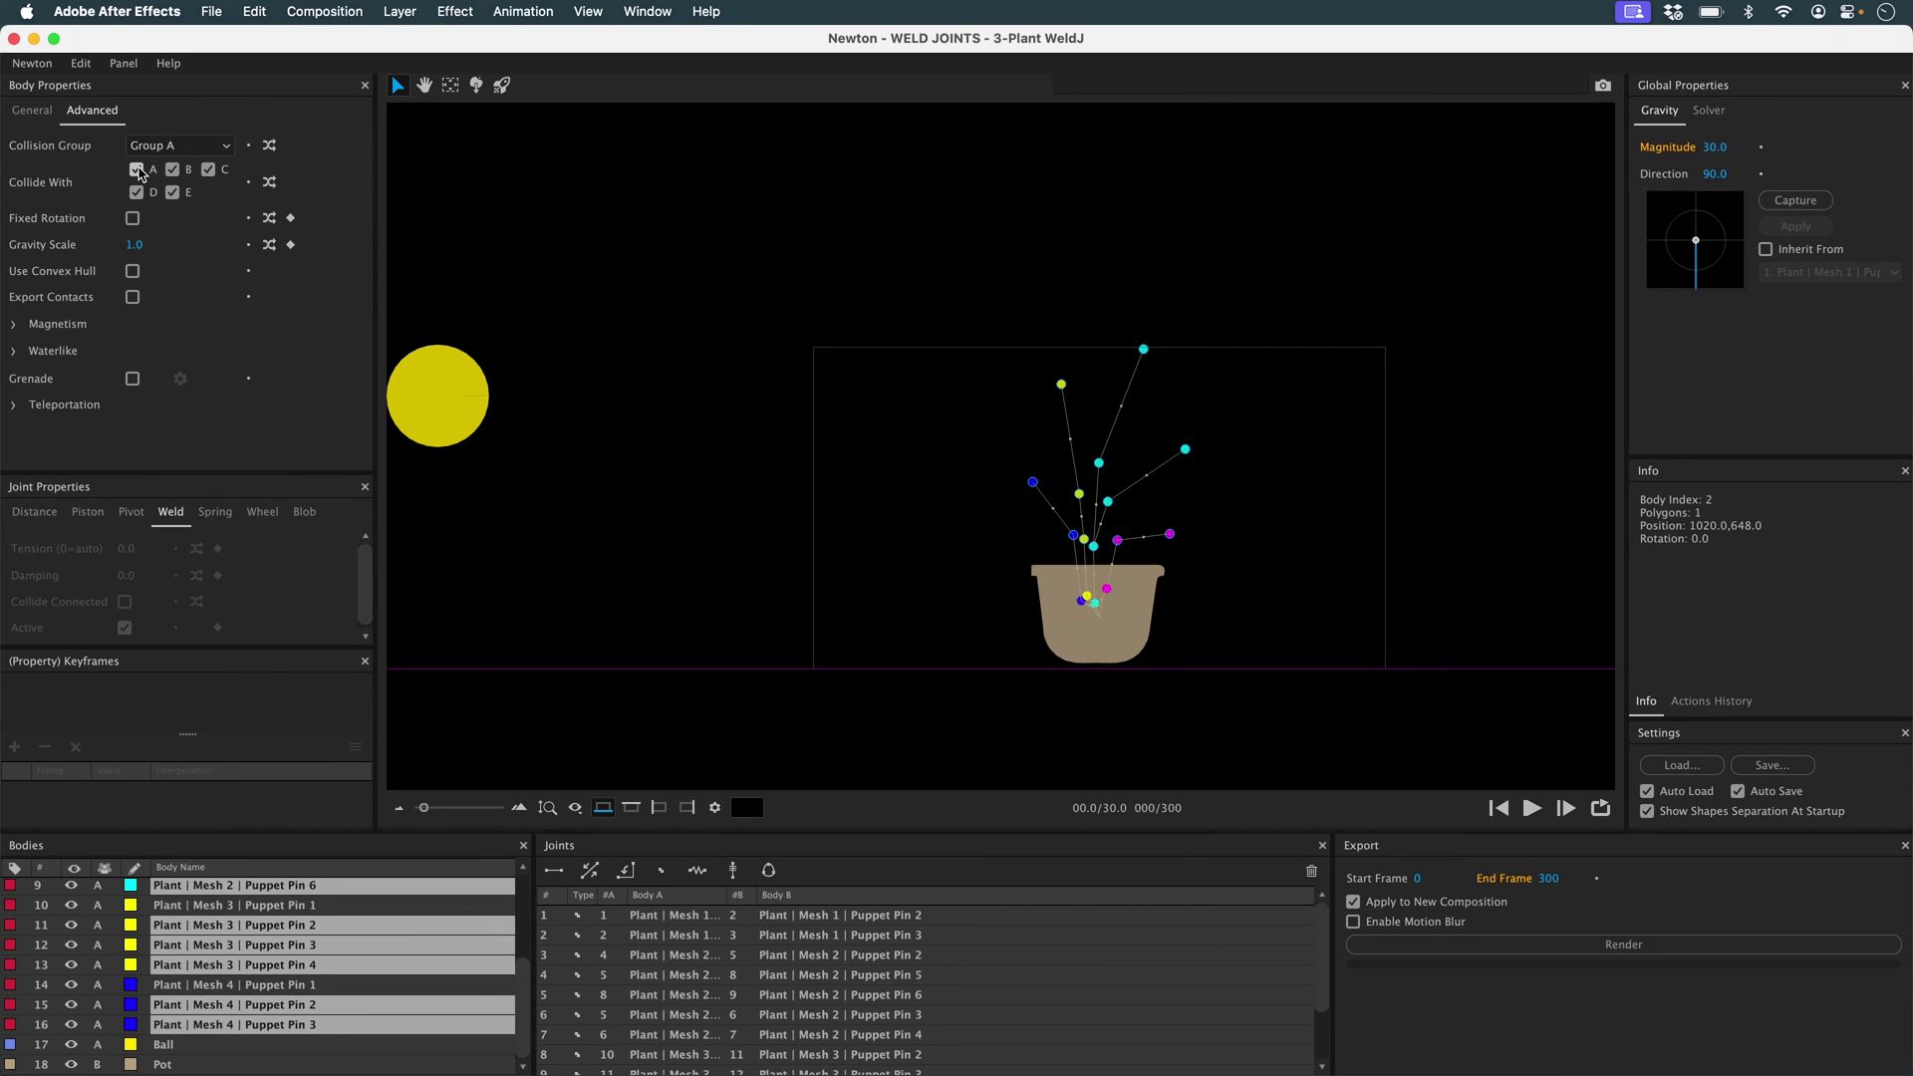
left_click(137, 169)
left_click(1532, 808)
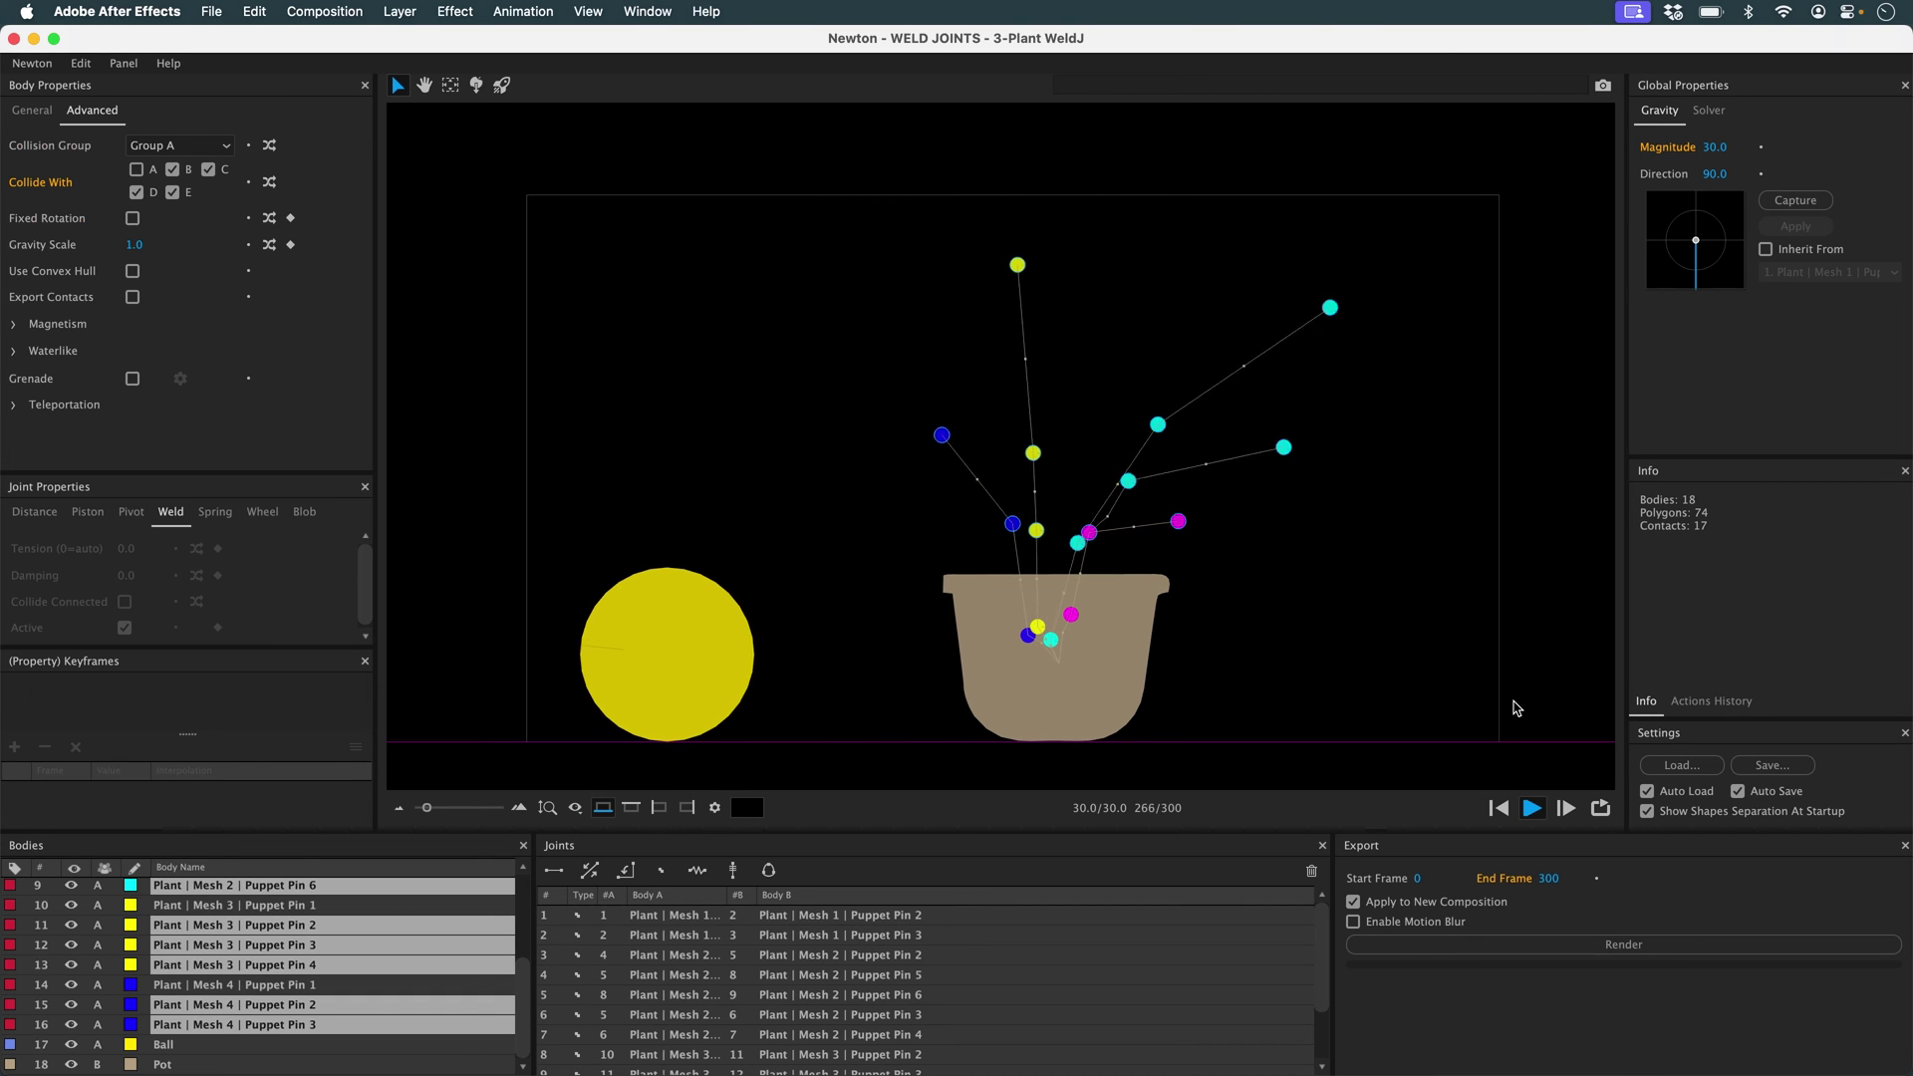
left_click(1616, 948)
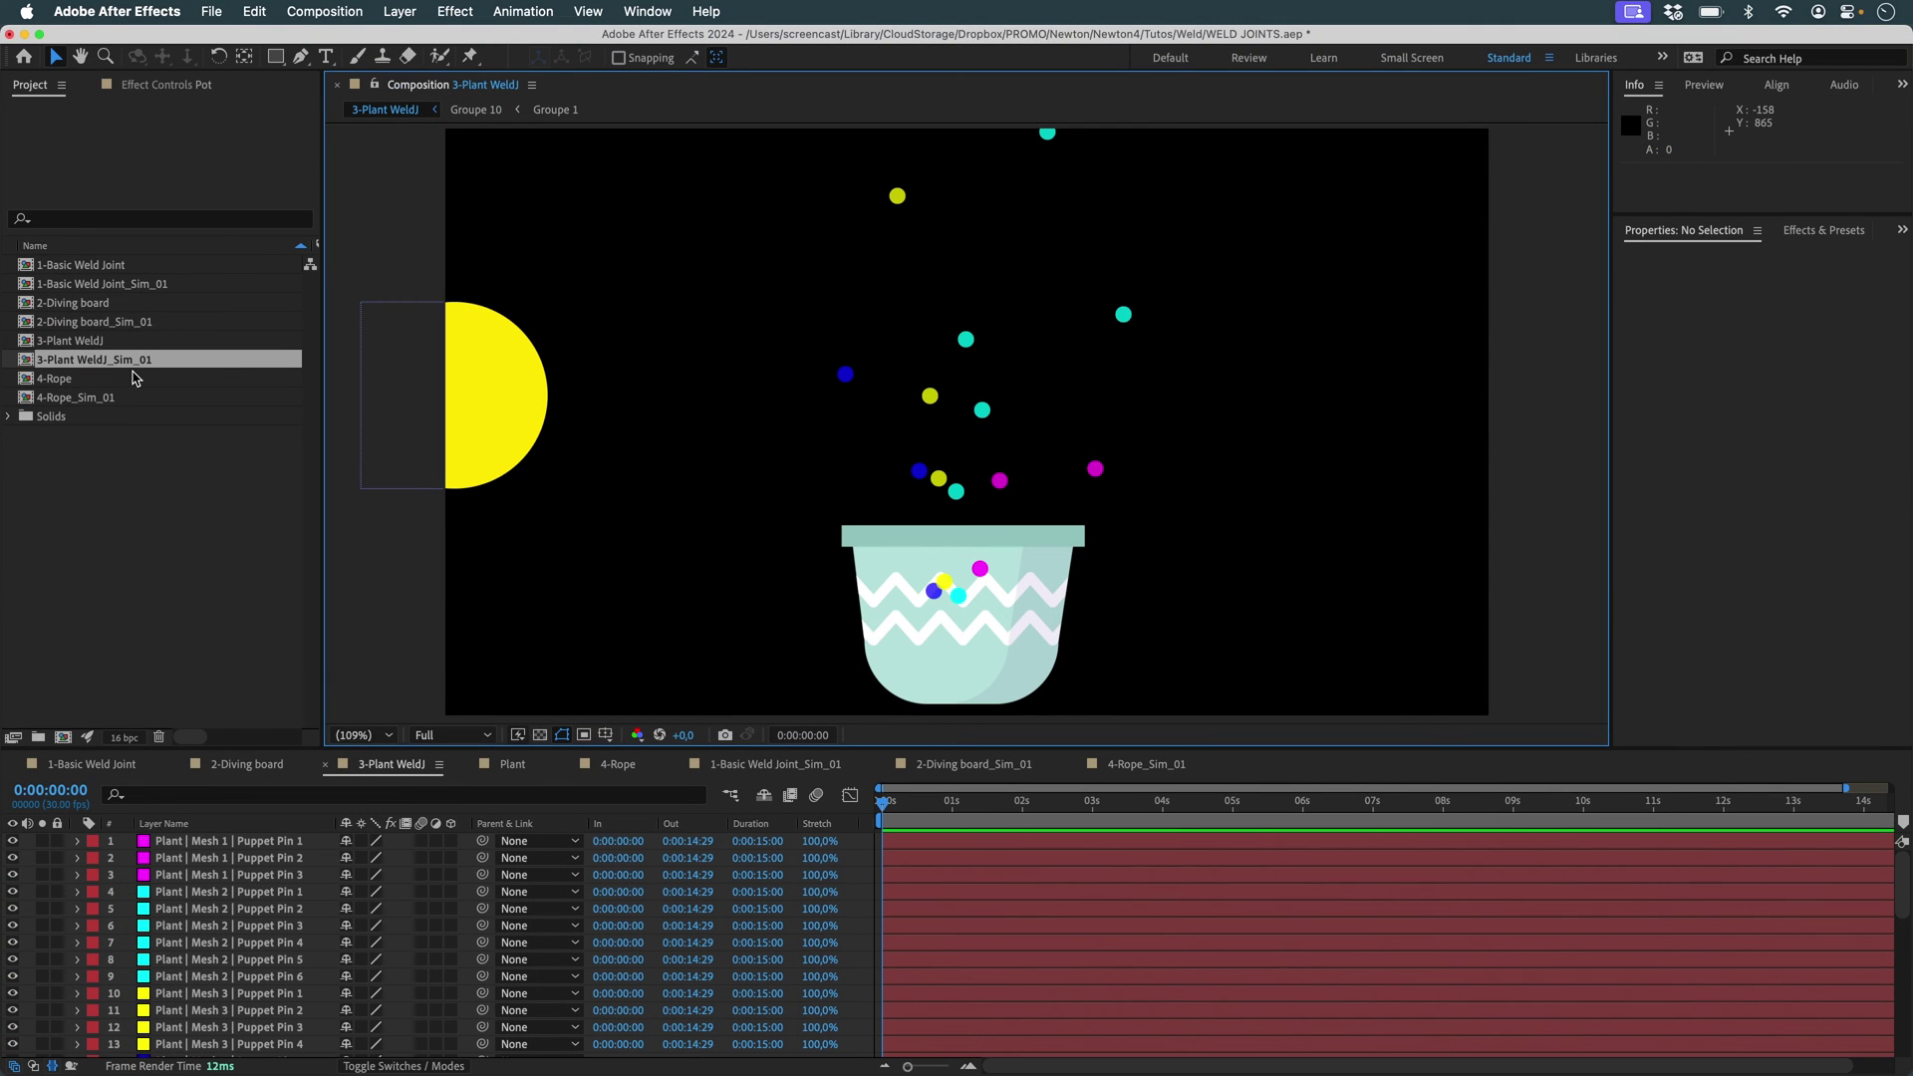
RAM-preview 3-Plant WeldJ_Sim_01 with Plant shown and pins hidden, then reopen 3-Plant WeldJ.
double_click(132, 363)
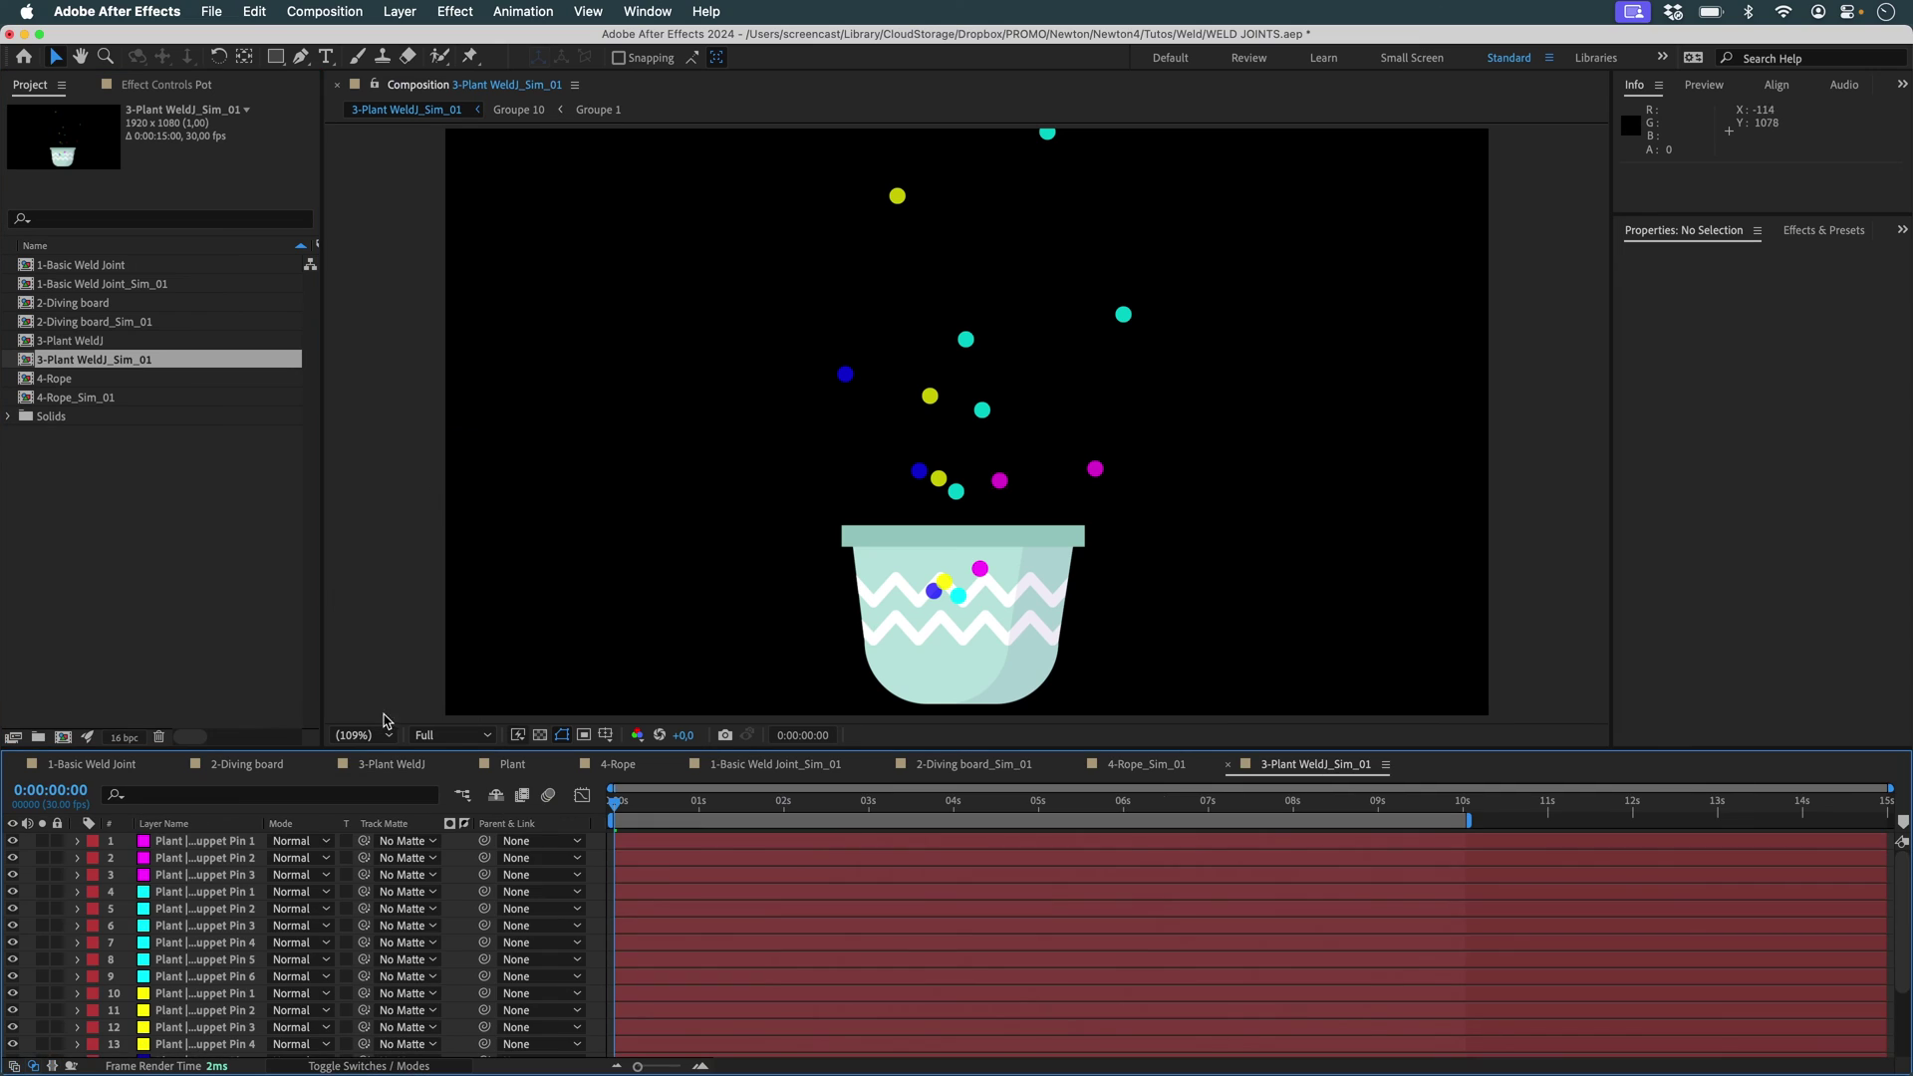
scroll(94, 998, "down", 3)
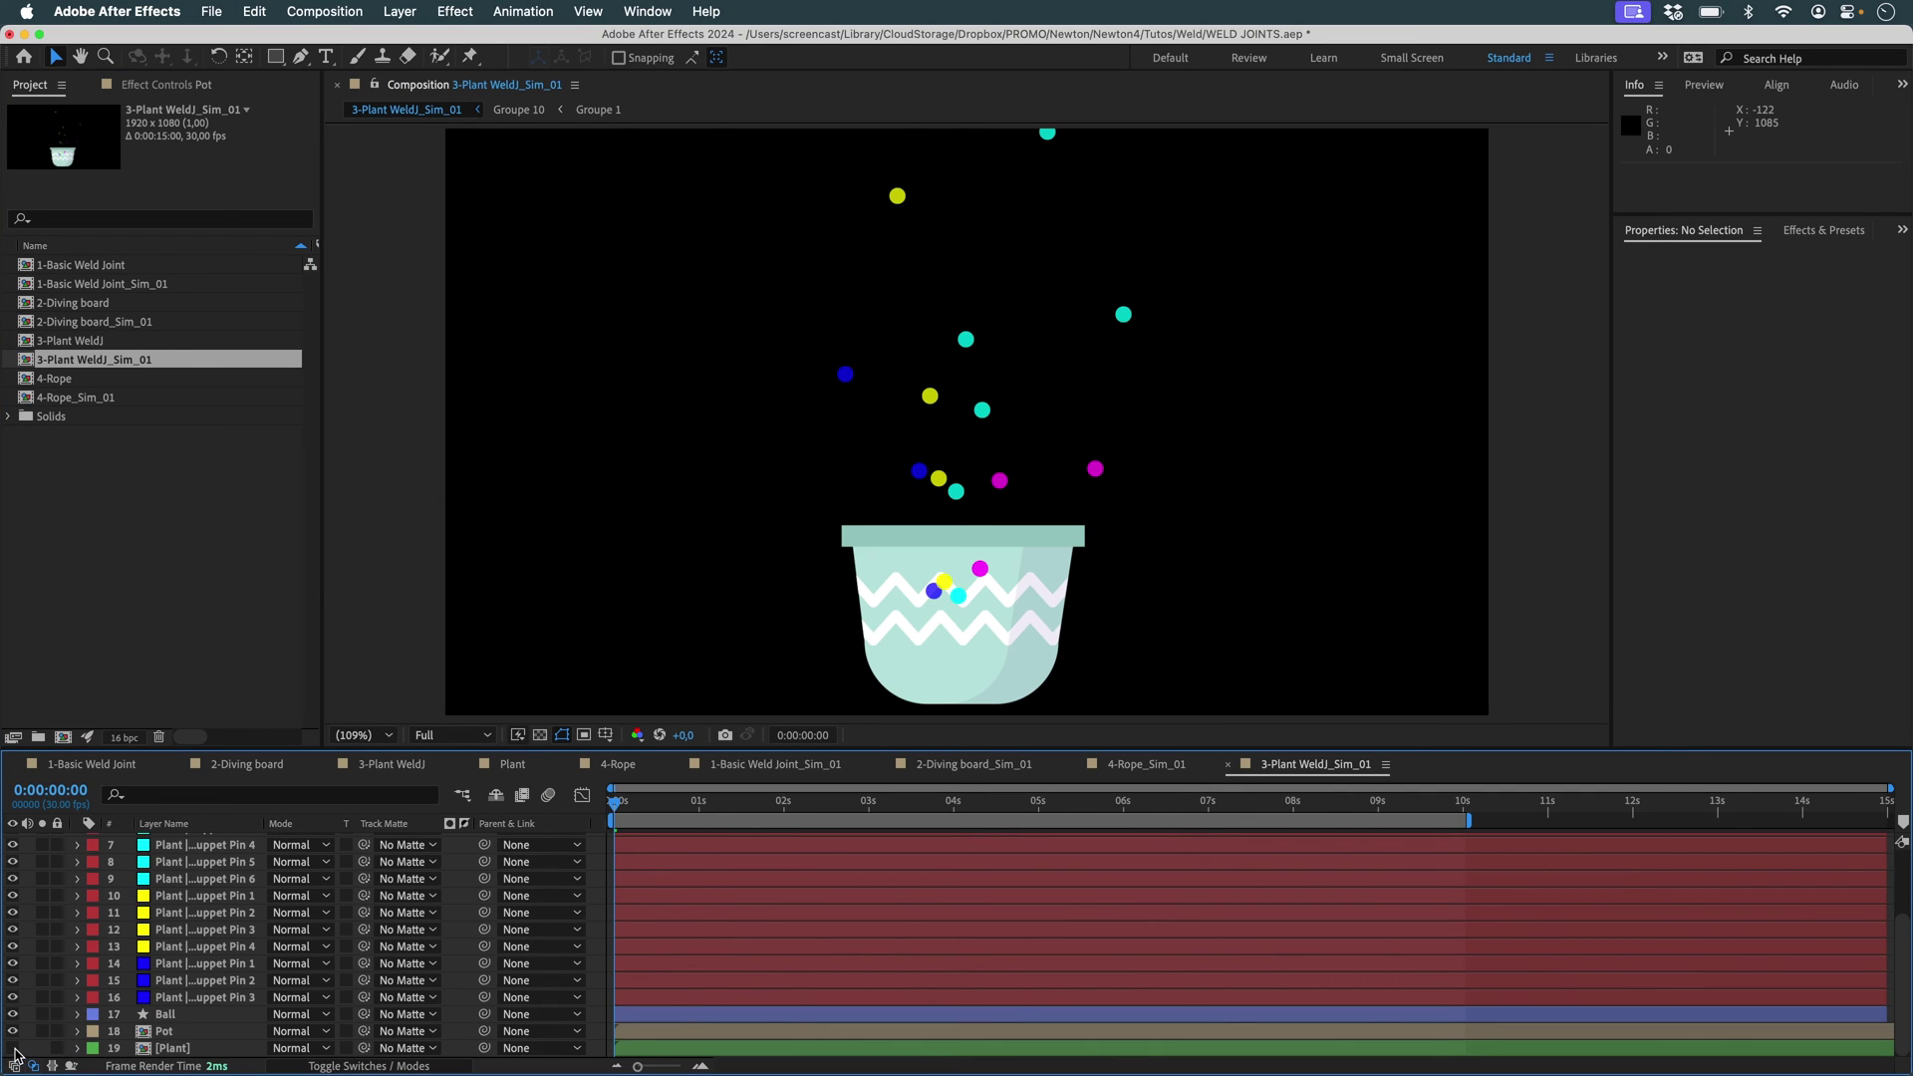
left_click(14, 1048)
scroll(18, 1002, "up", 3)
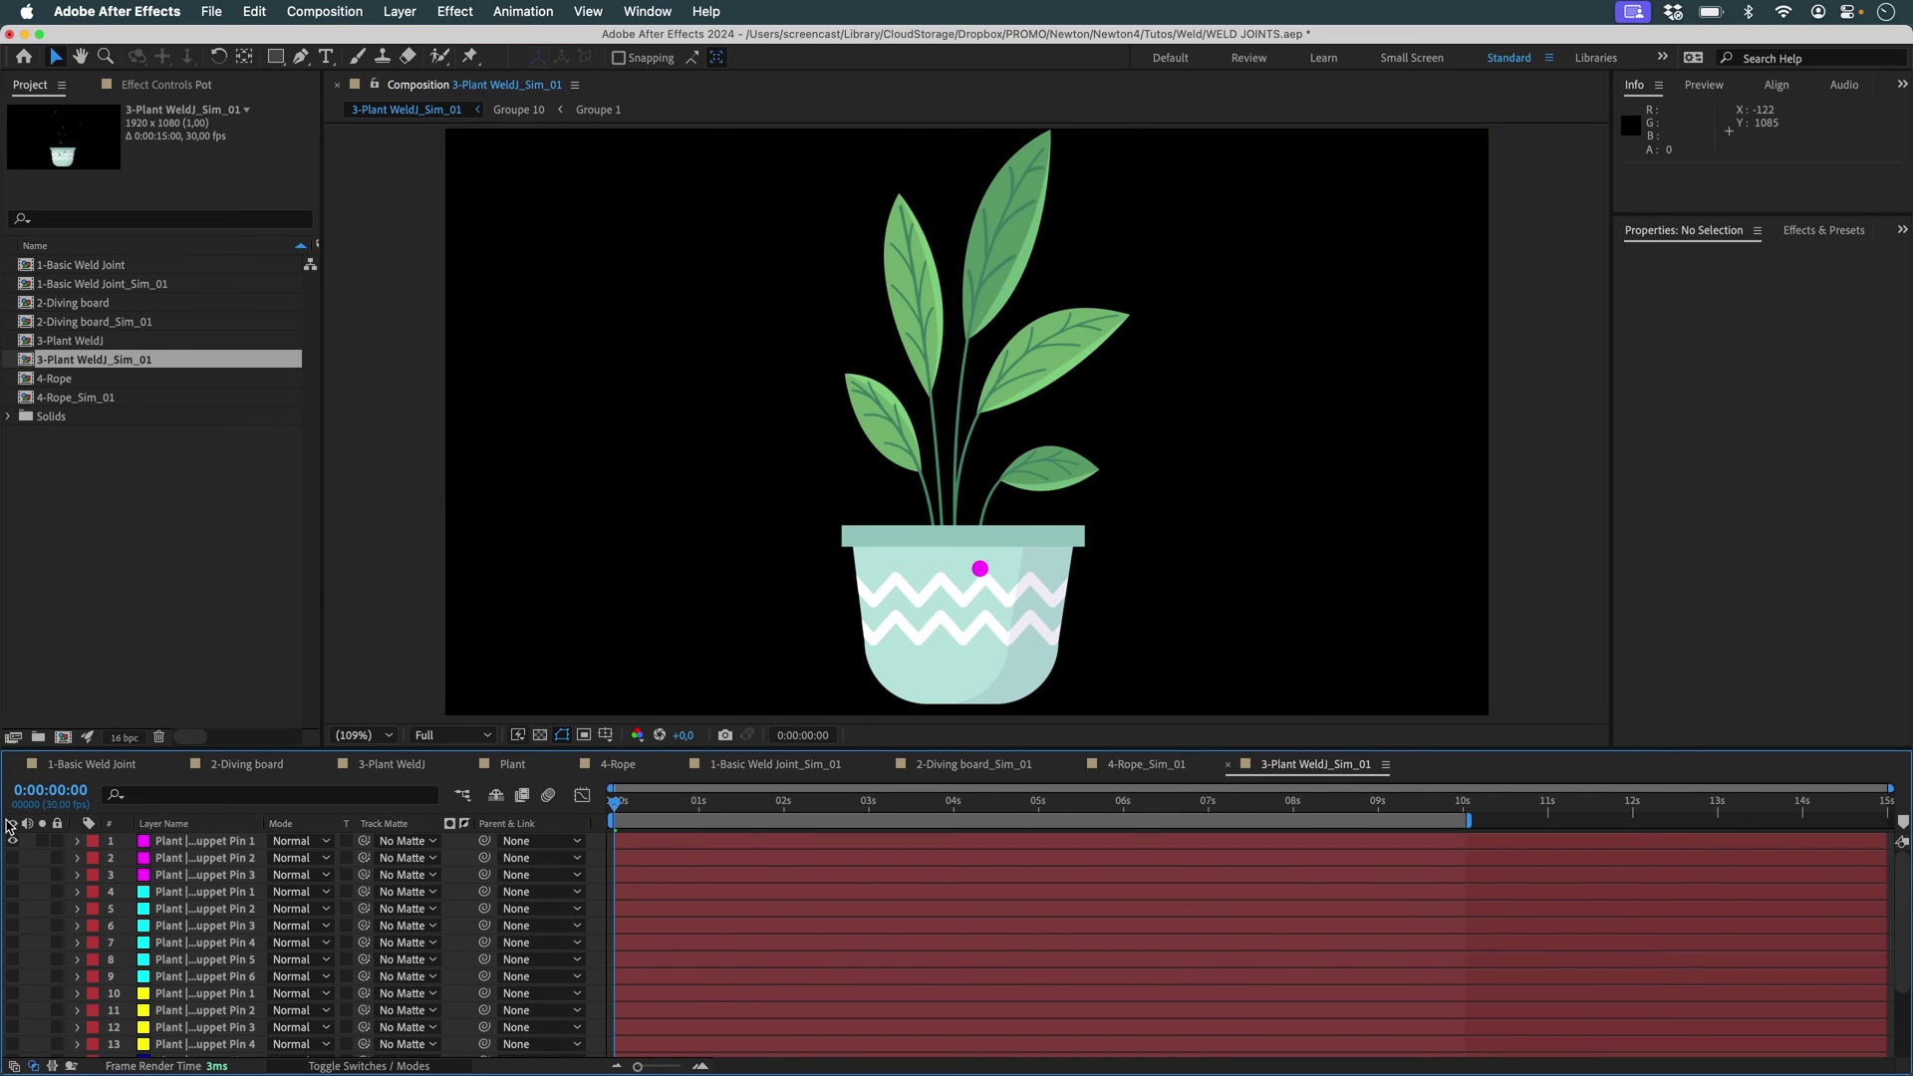
left_click(12, 852)
left_click(539, 611)
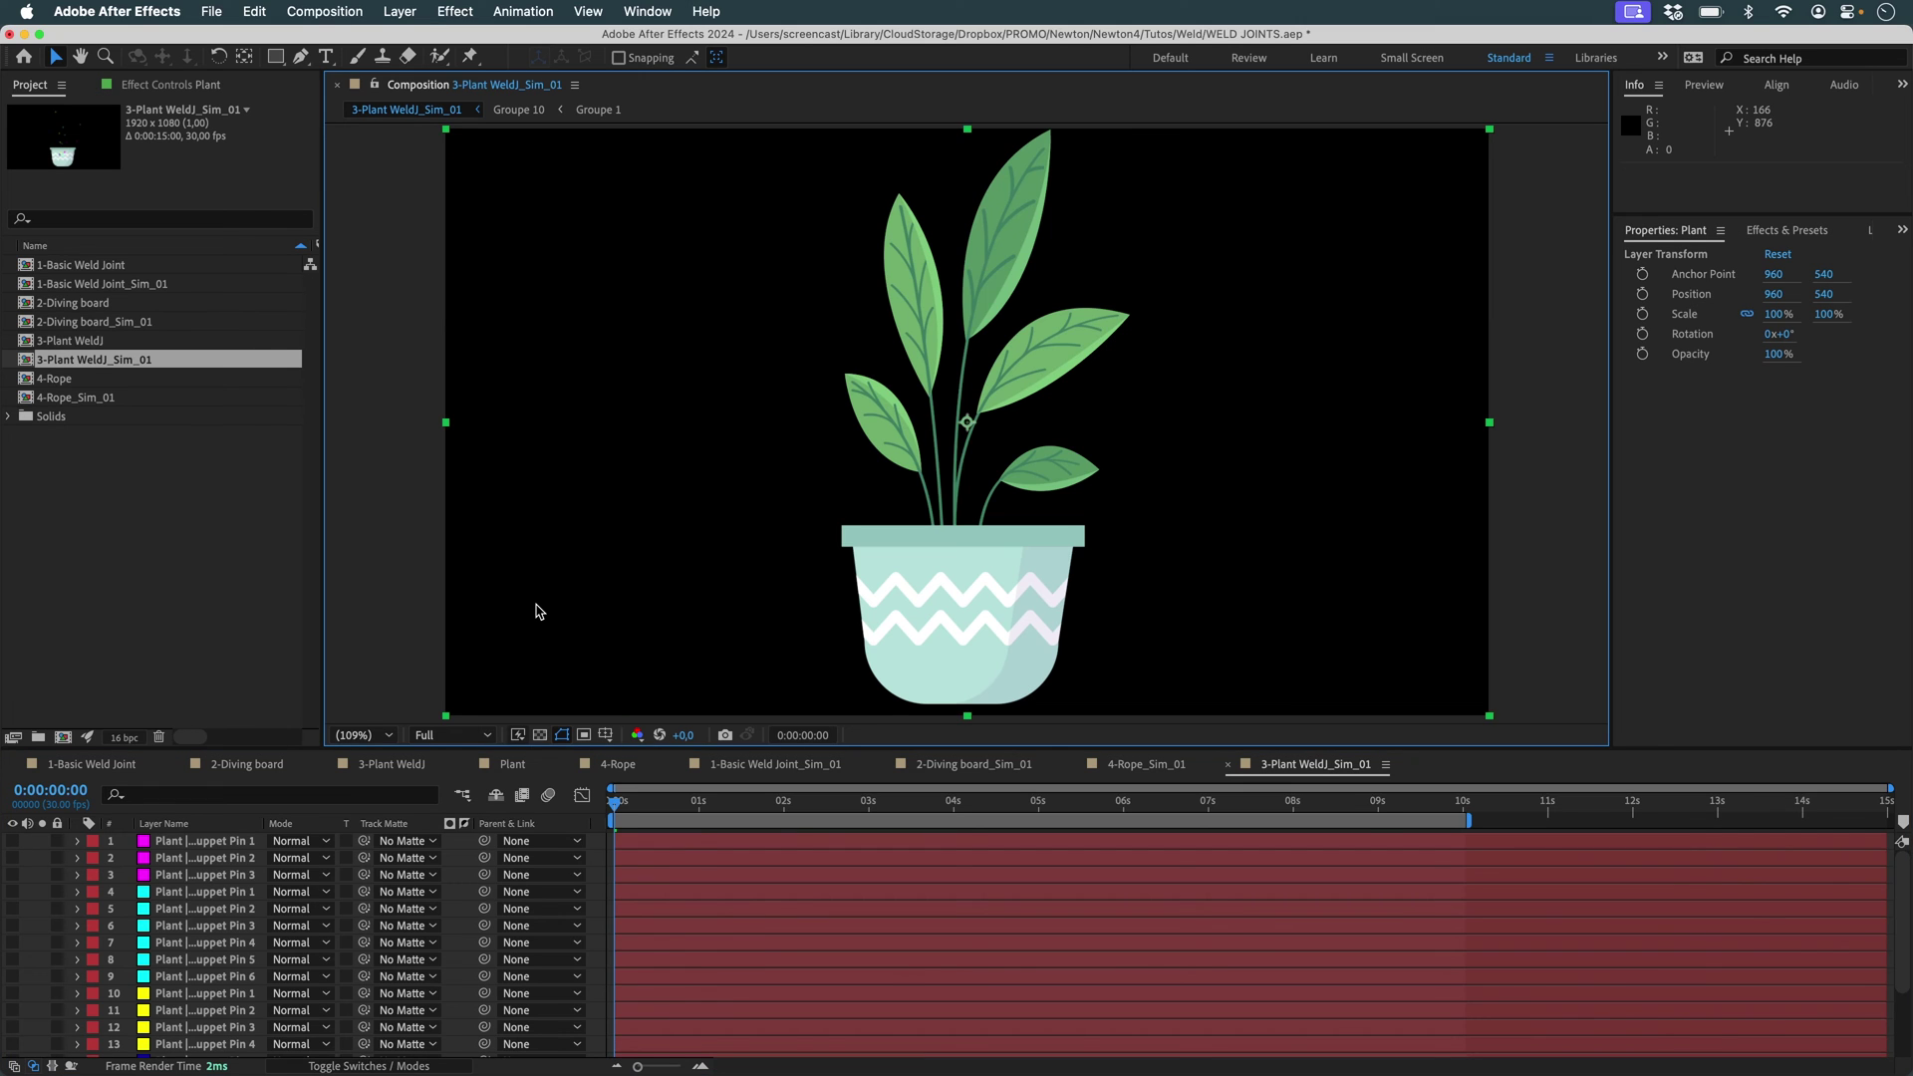
key("KP_0")
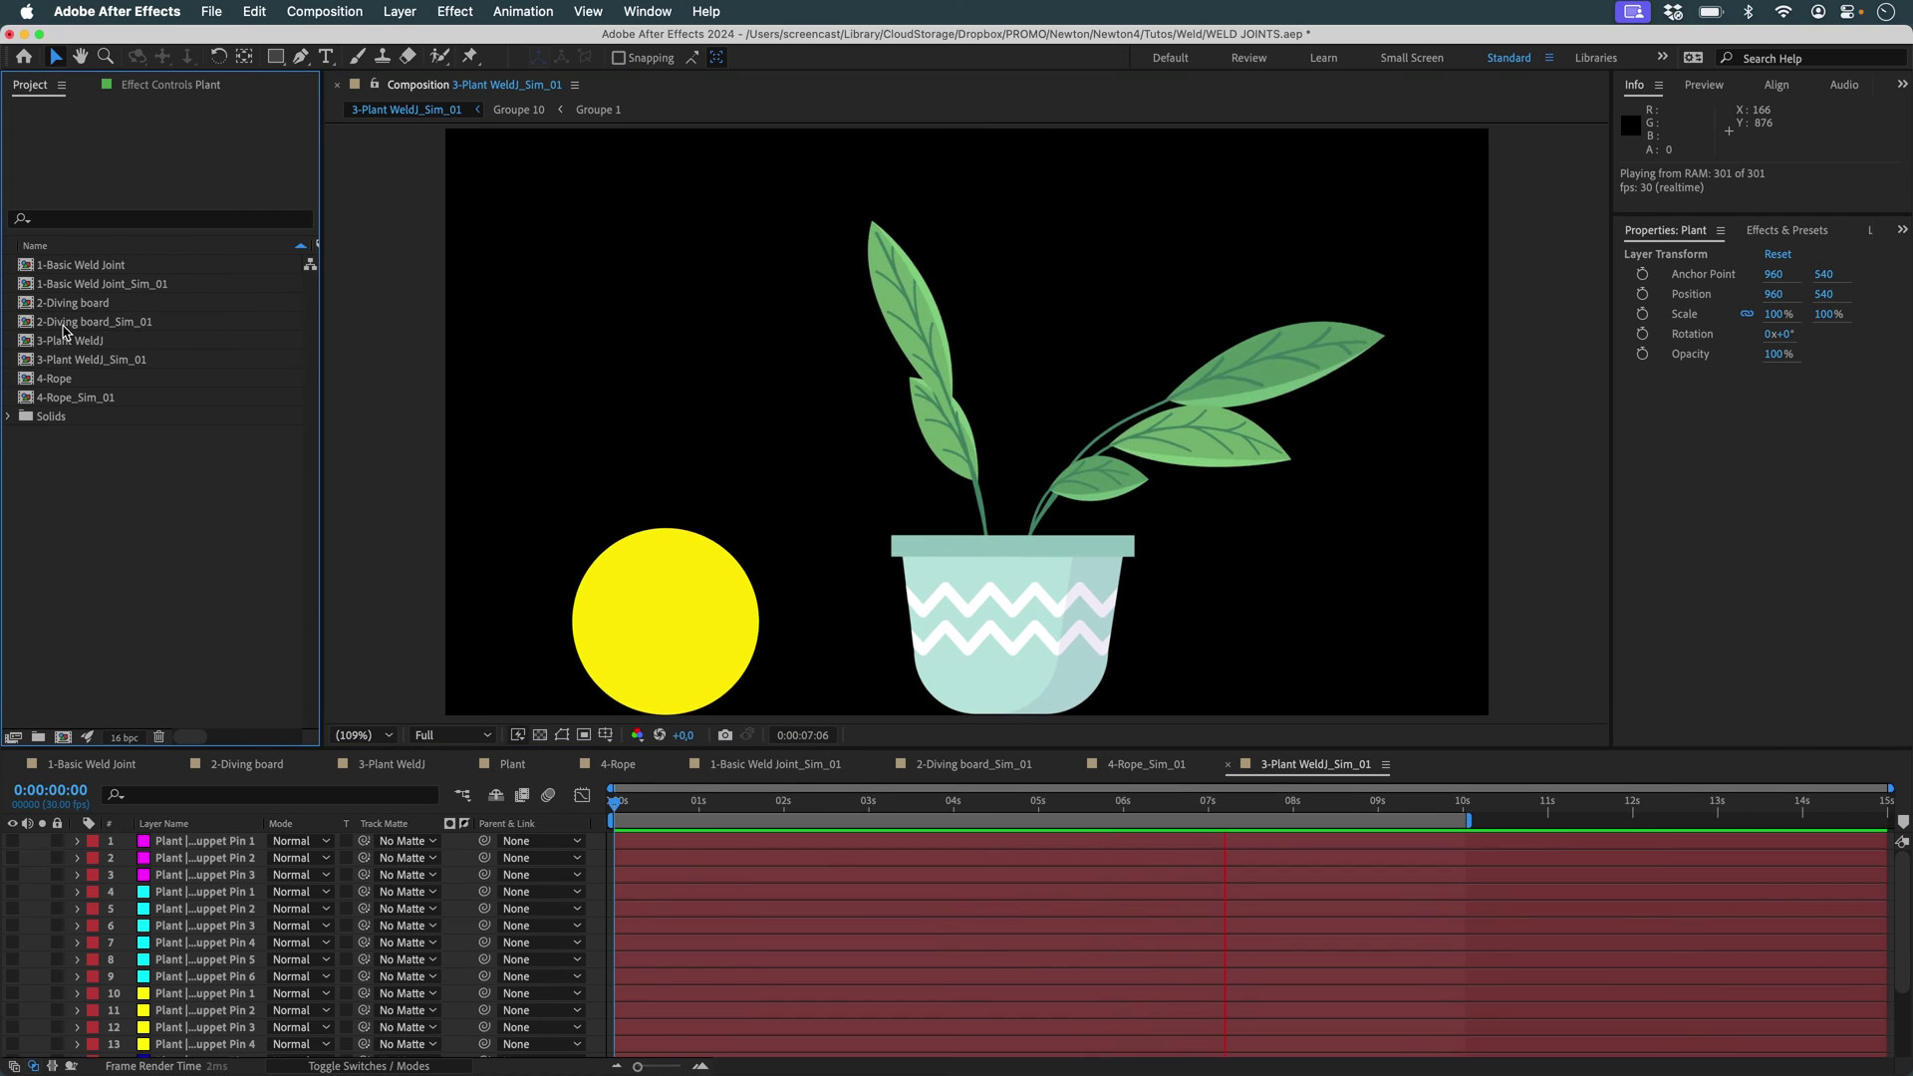
double_click(76, 341)
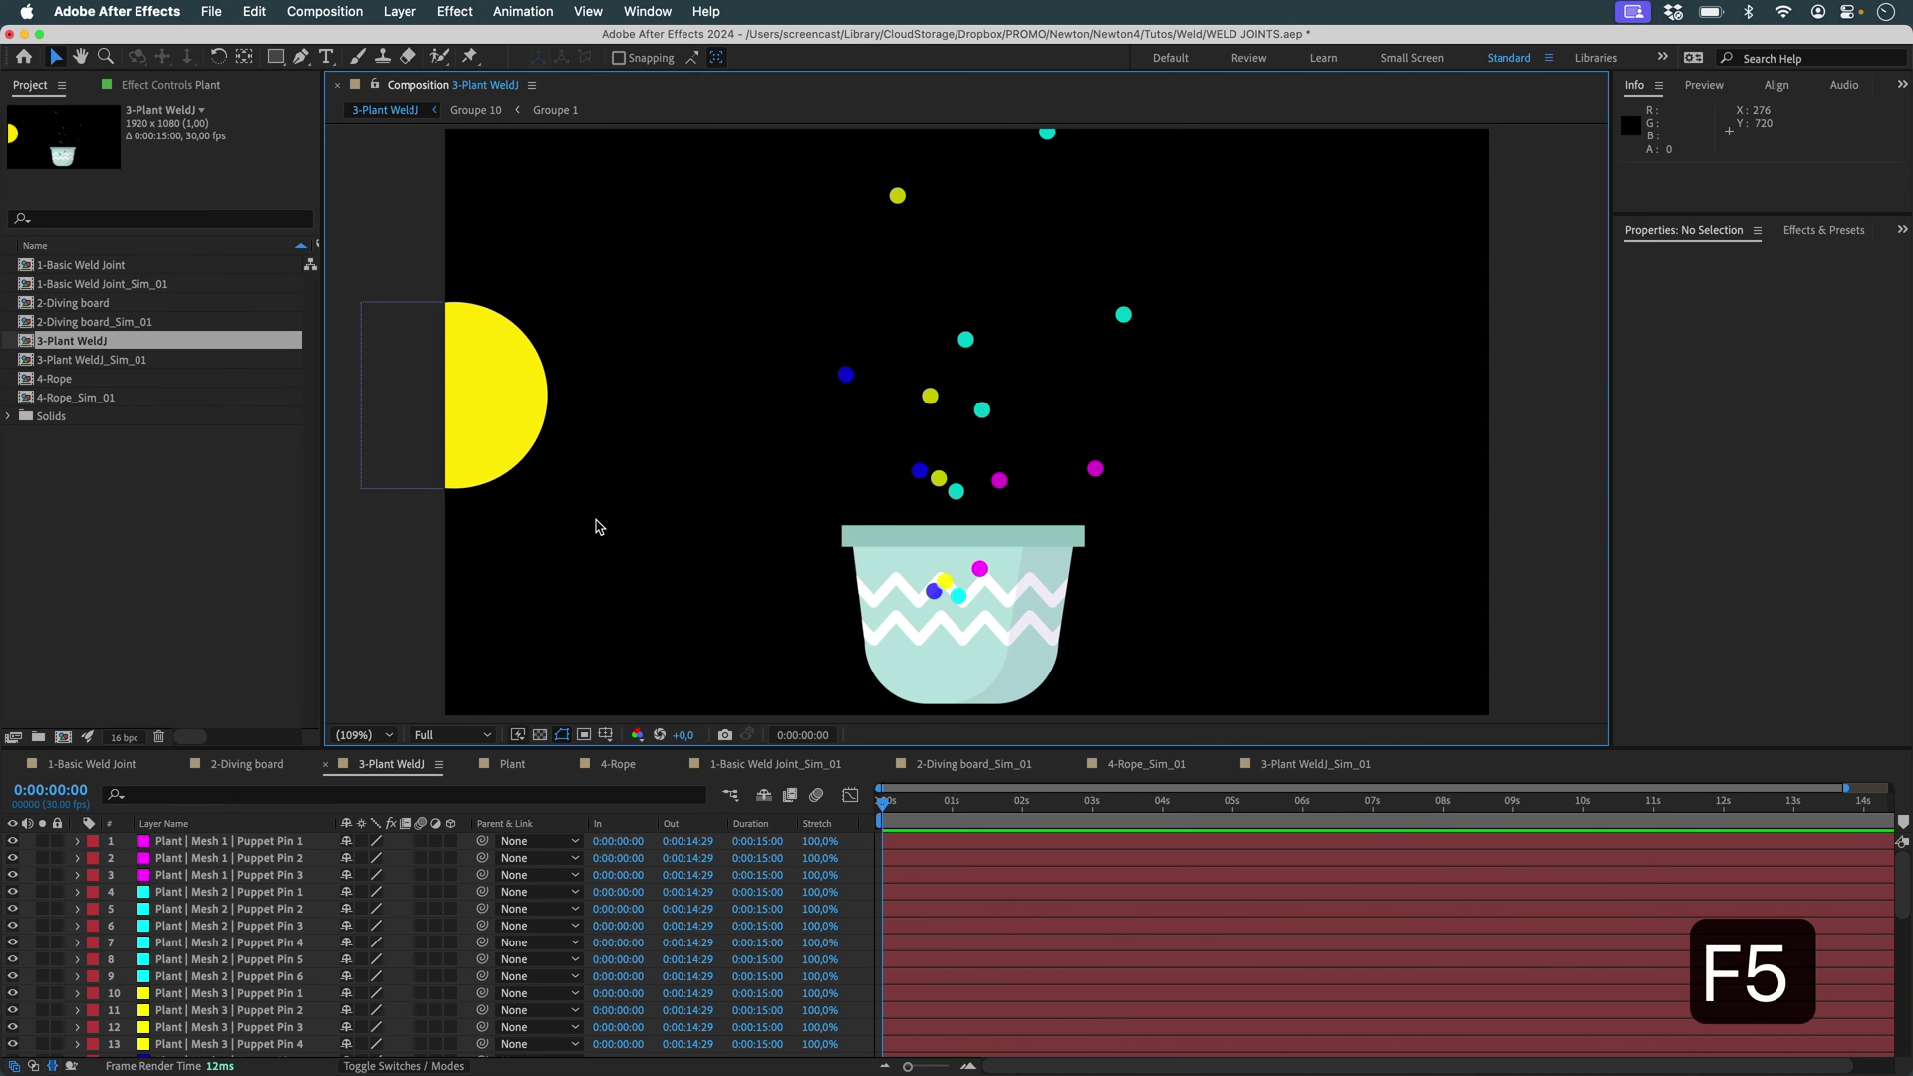
In relaunched Newton, give all plant weld joints tension 79.8 and damping 18.7, then play.
key("F5")
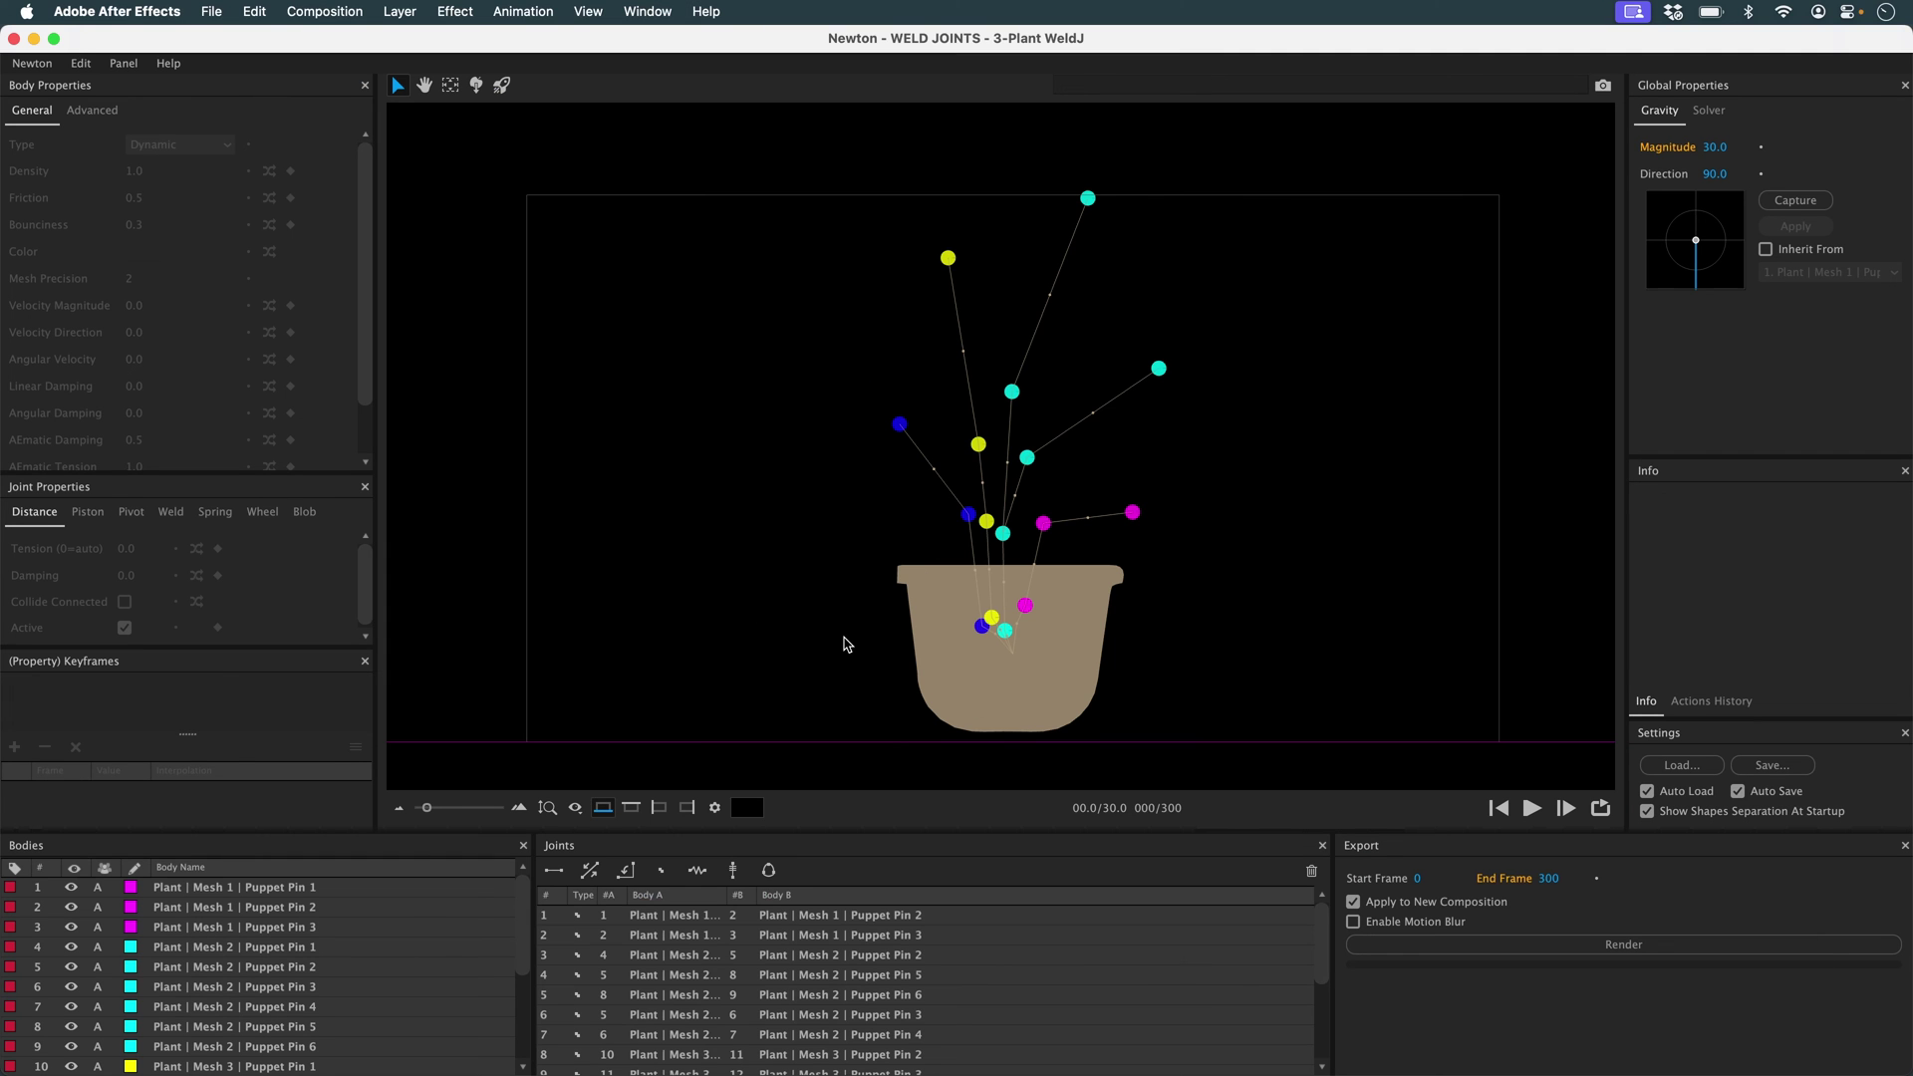
mouse_move(815, 169)
left_mouse_down()
mouse_move(1223, 509)
mouse_move(1240, 544)
left_mouse_up()
key("w")
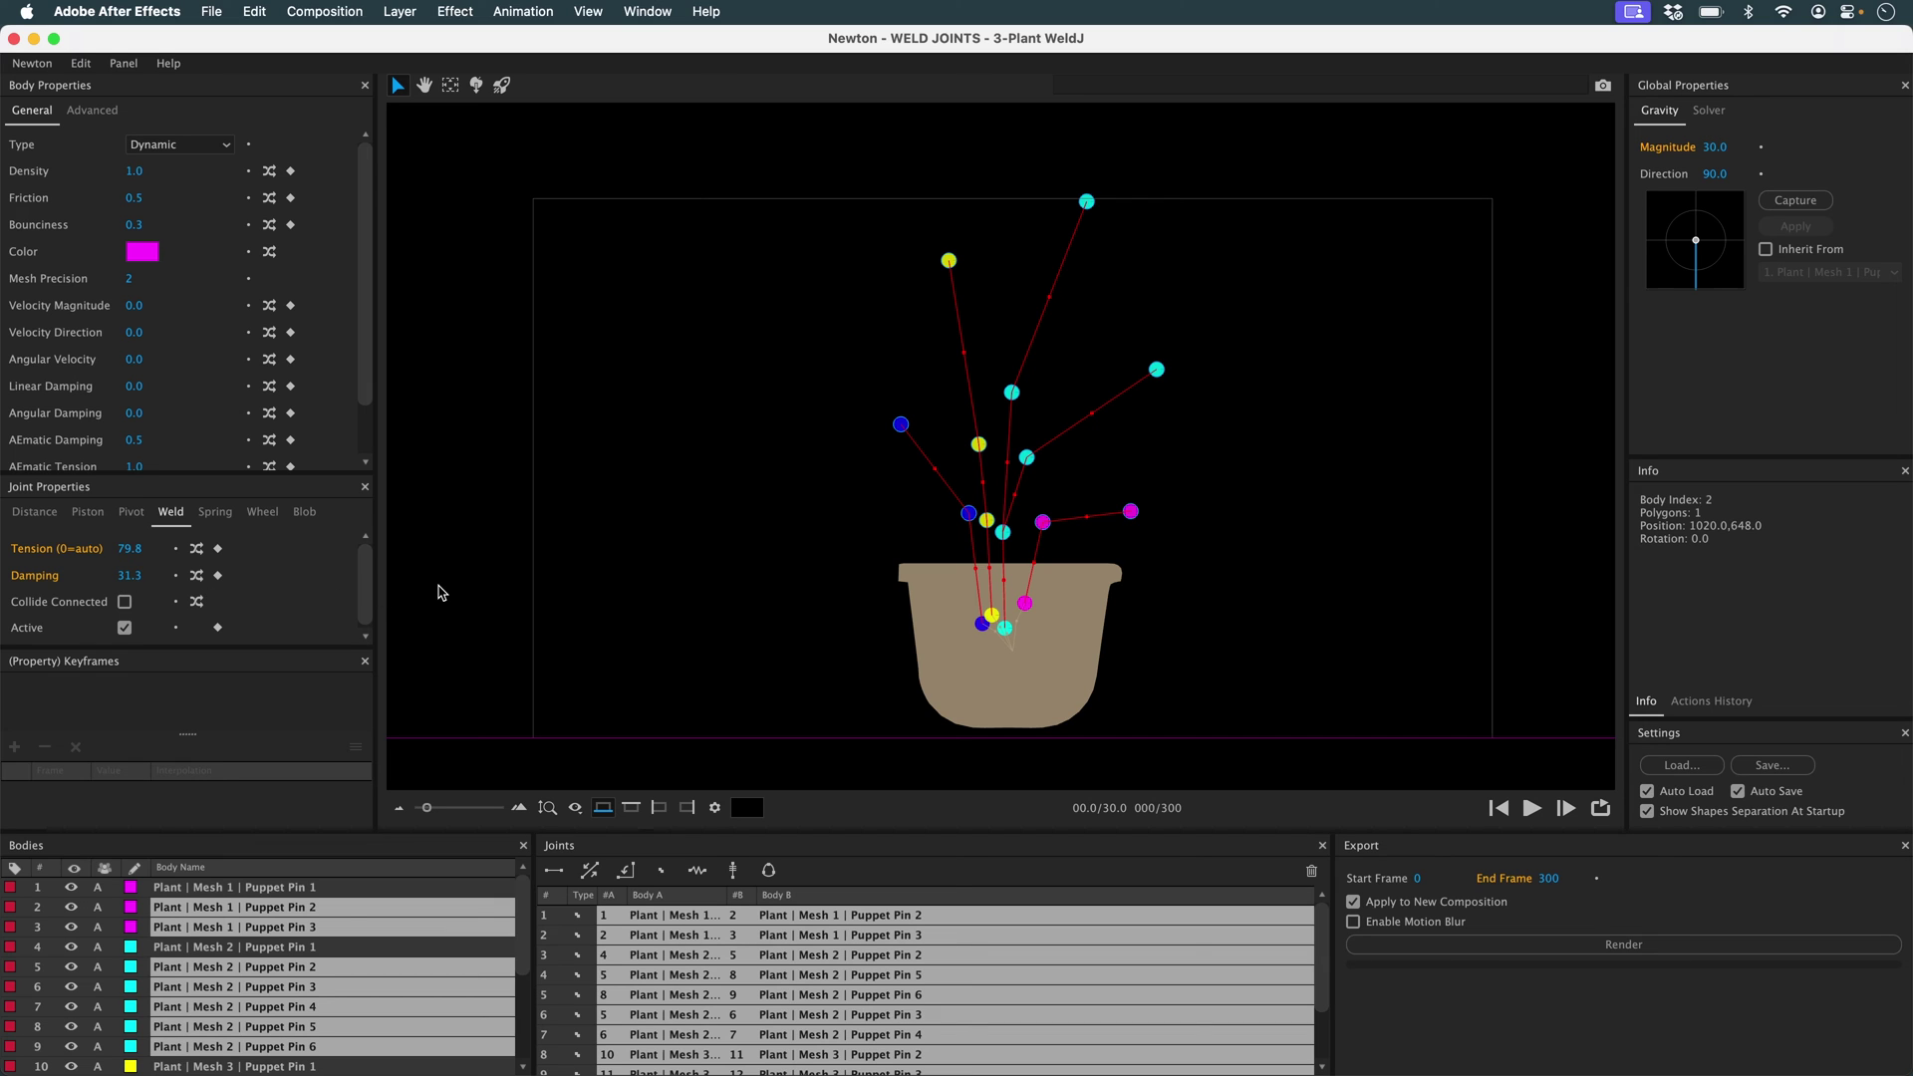
left_click(1530, 808)
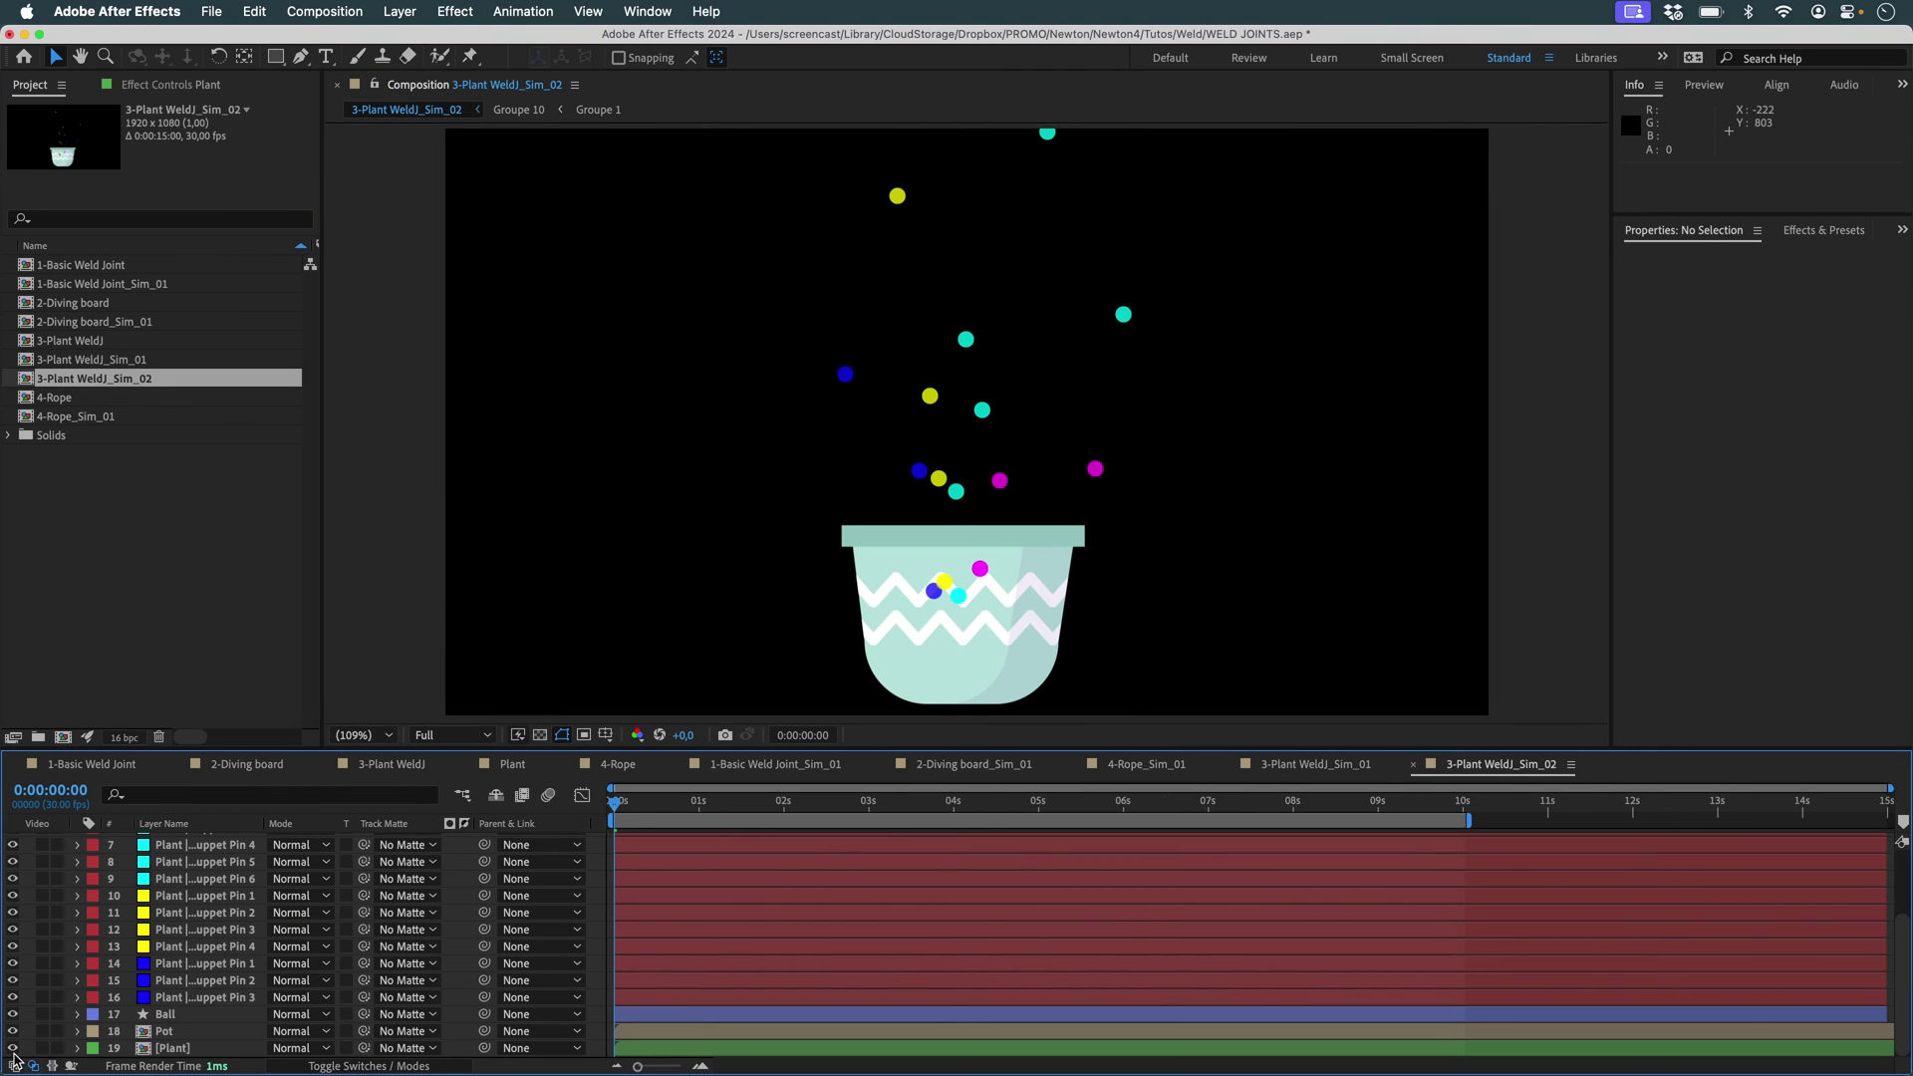
Hide the sixteen pin layers and RAM-preview the second simulation.
key("ctrl+shift+h")
key("KP_0")
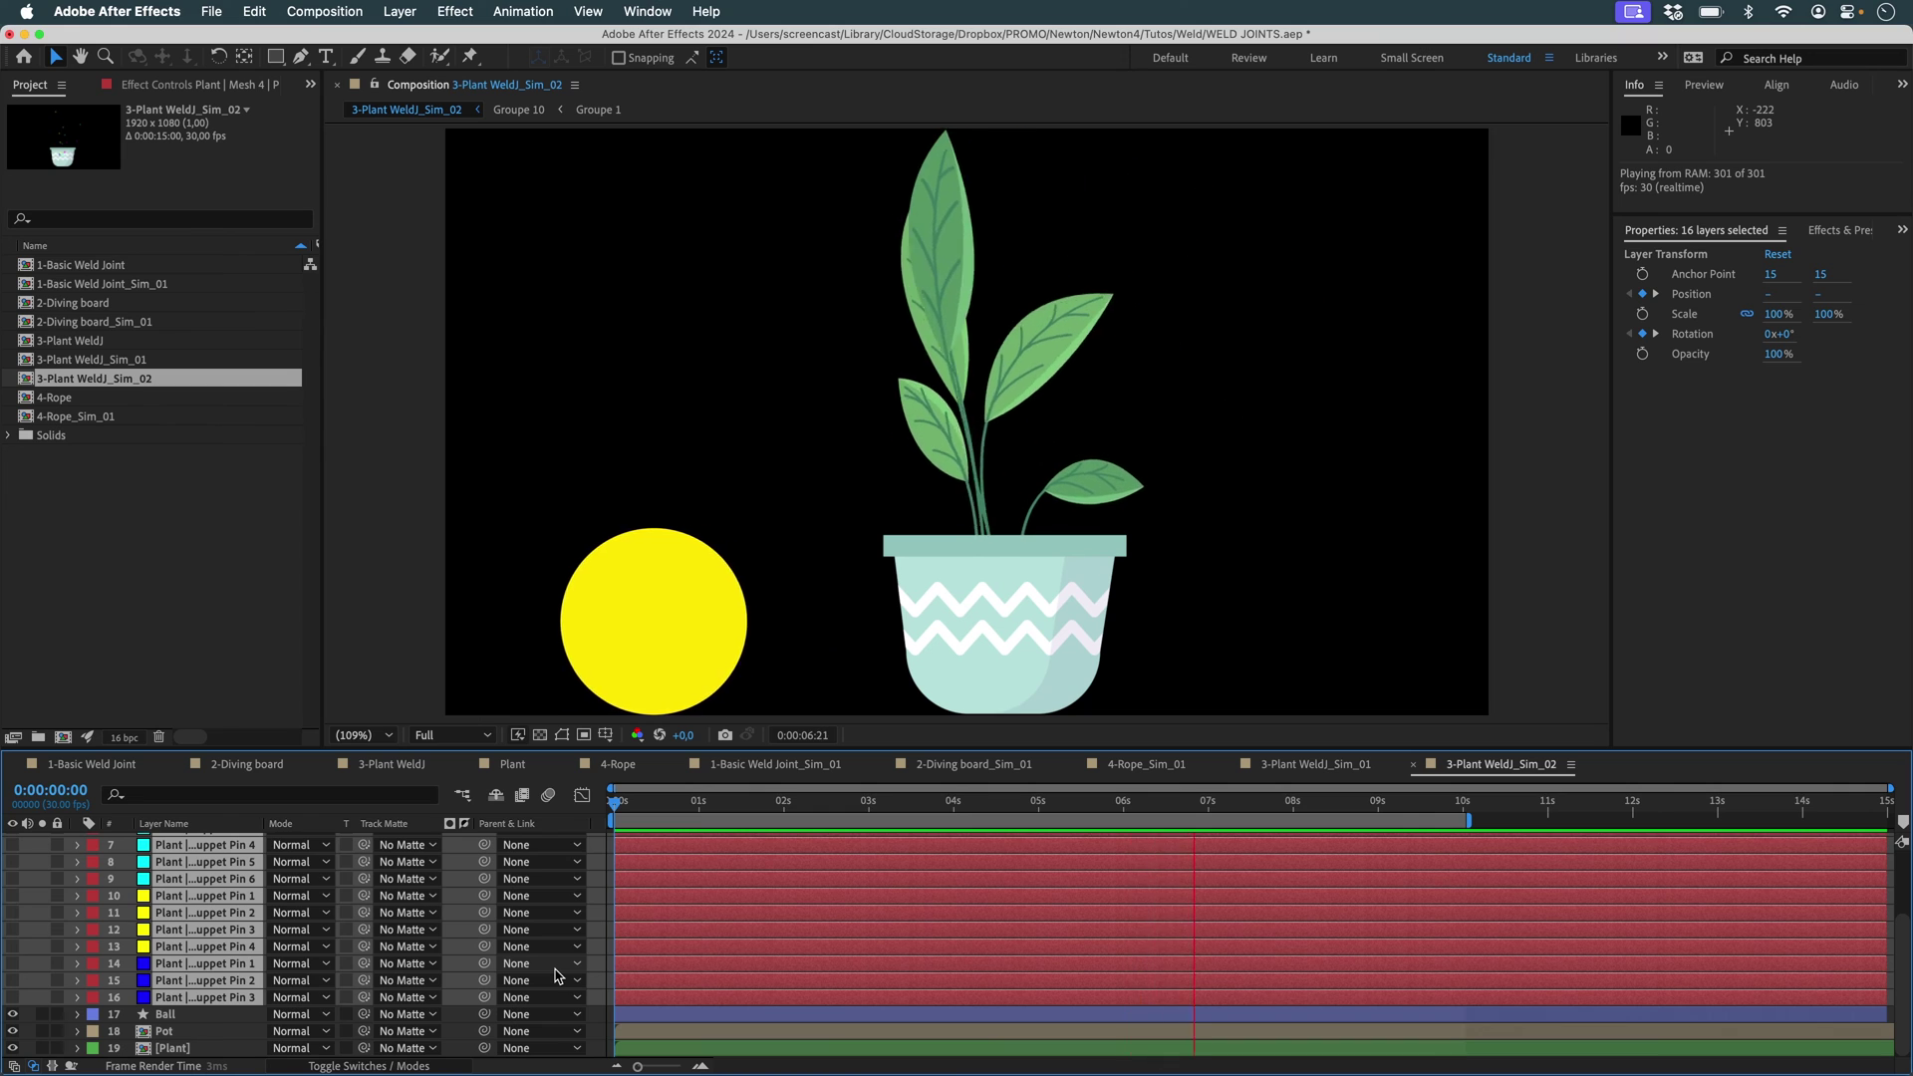
left_click(587, 957)
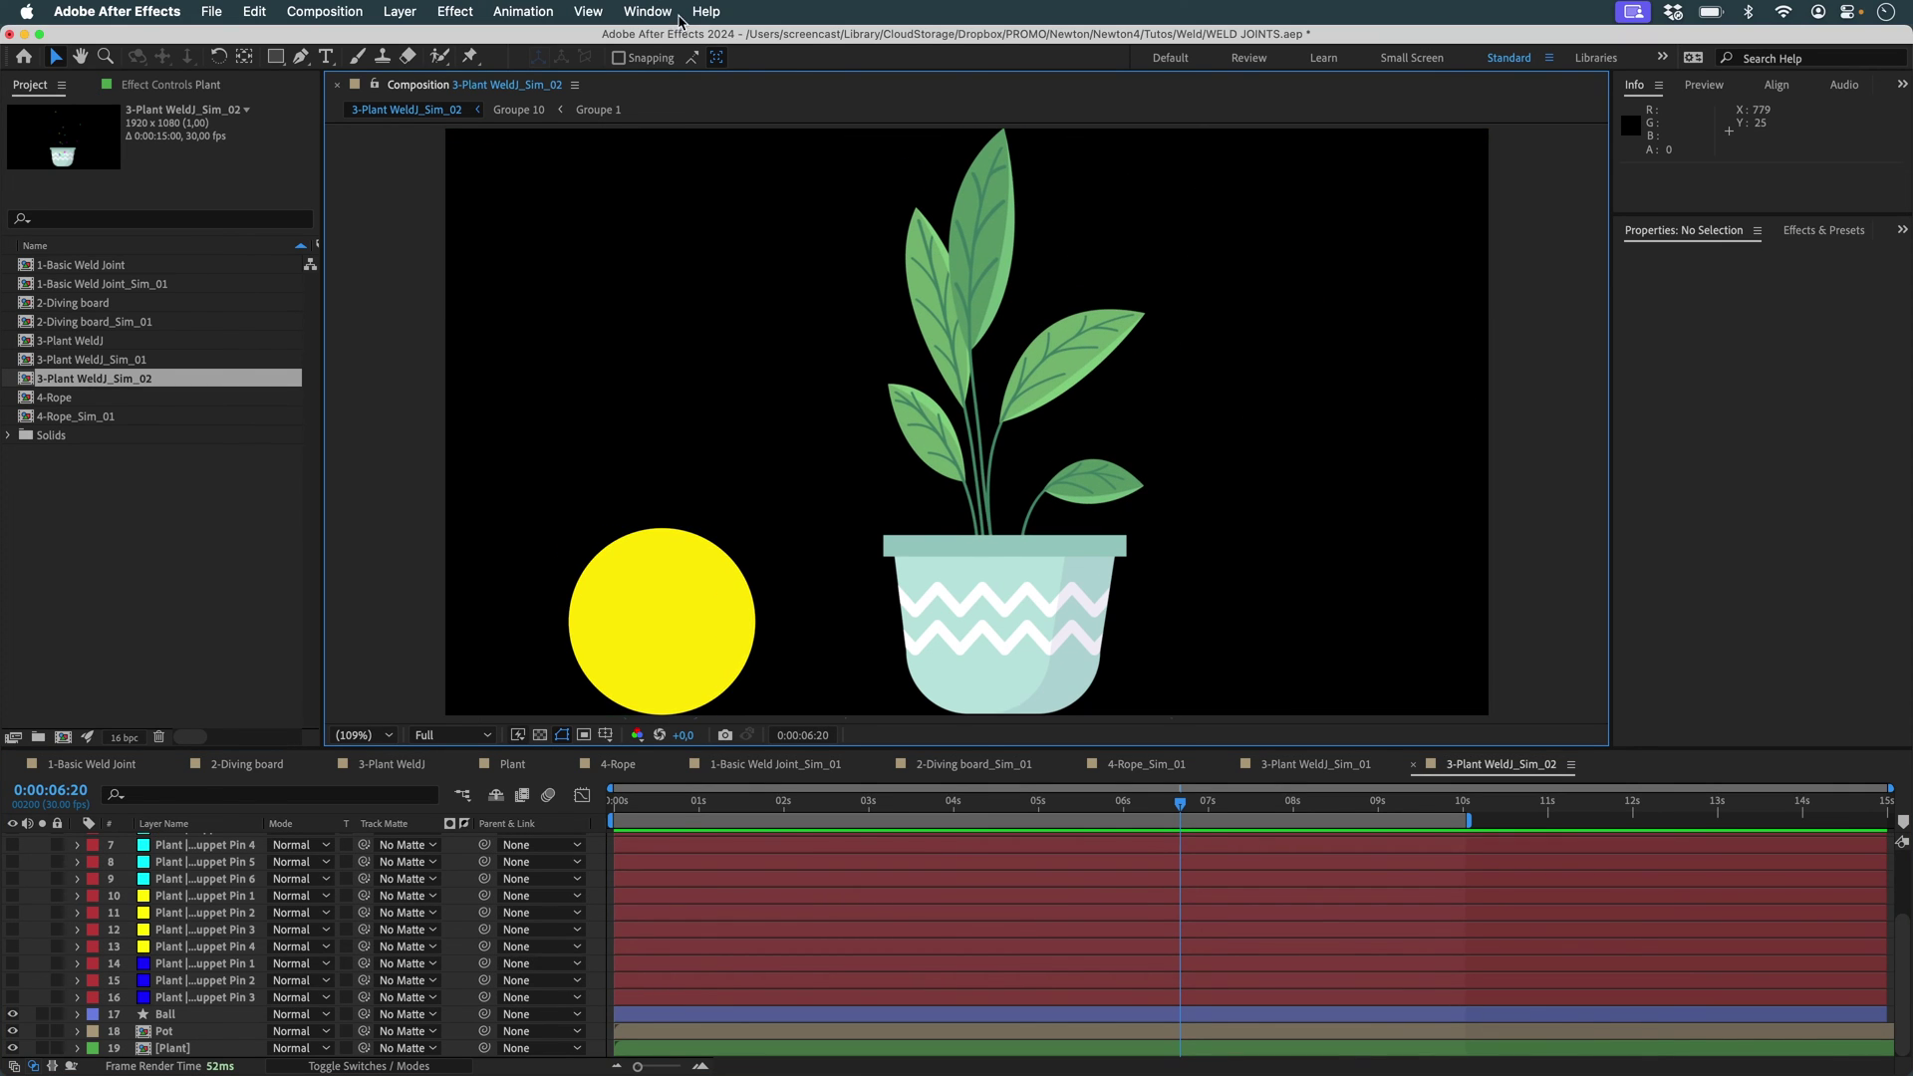
Run the PuppetMeshToSolids script from the Window menu and preview again.
left_click(589, 13)
scroll(747, 896, "down", 5)
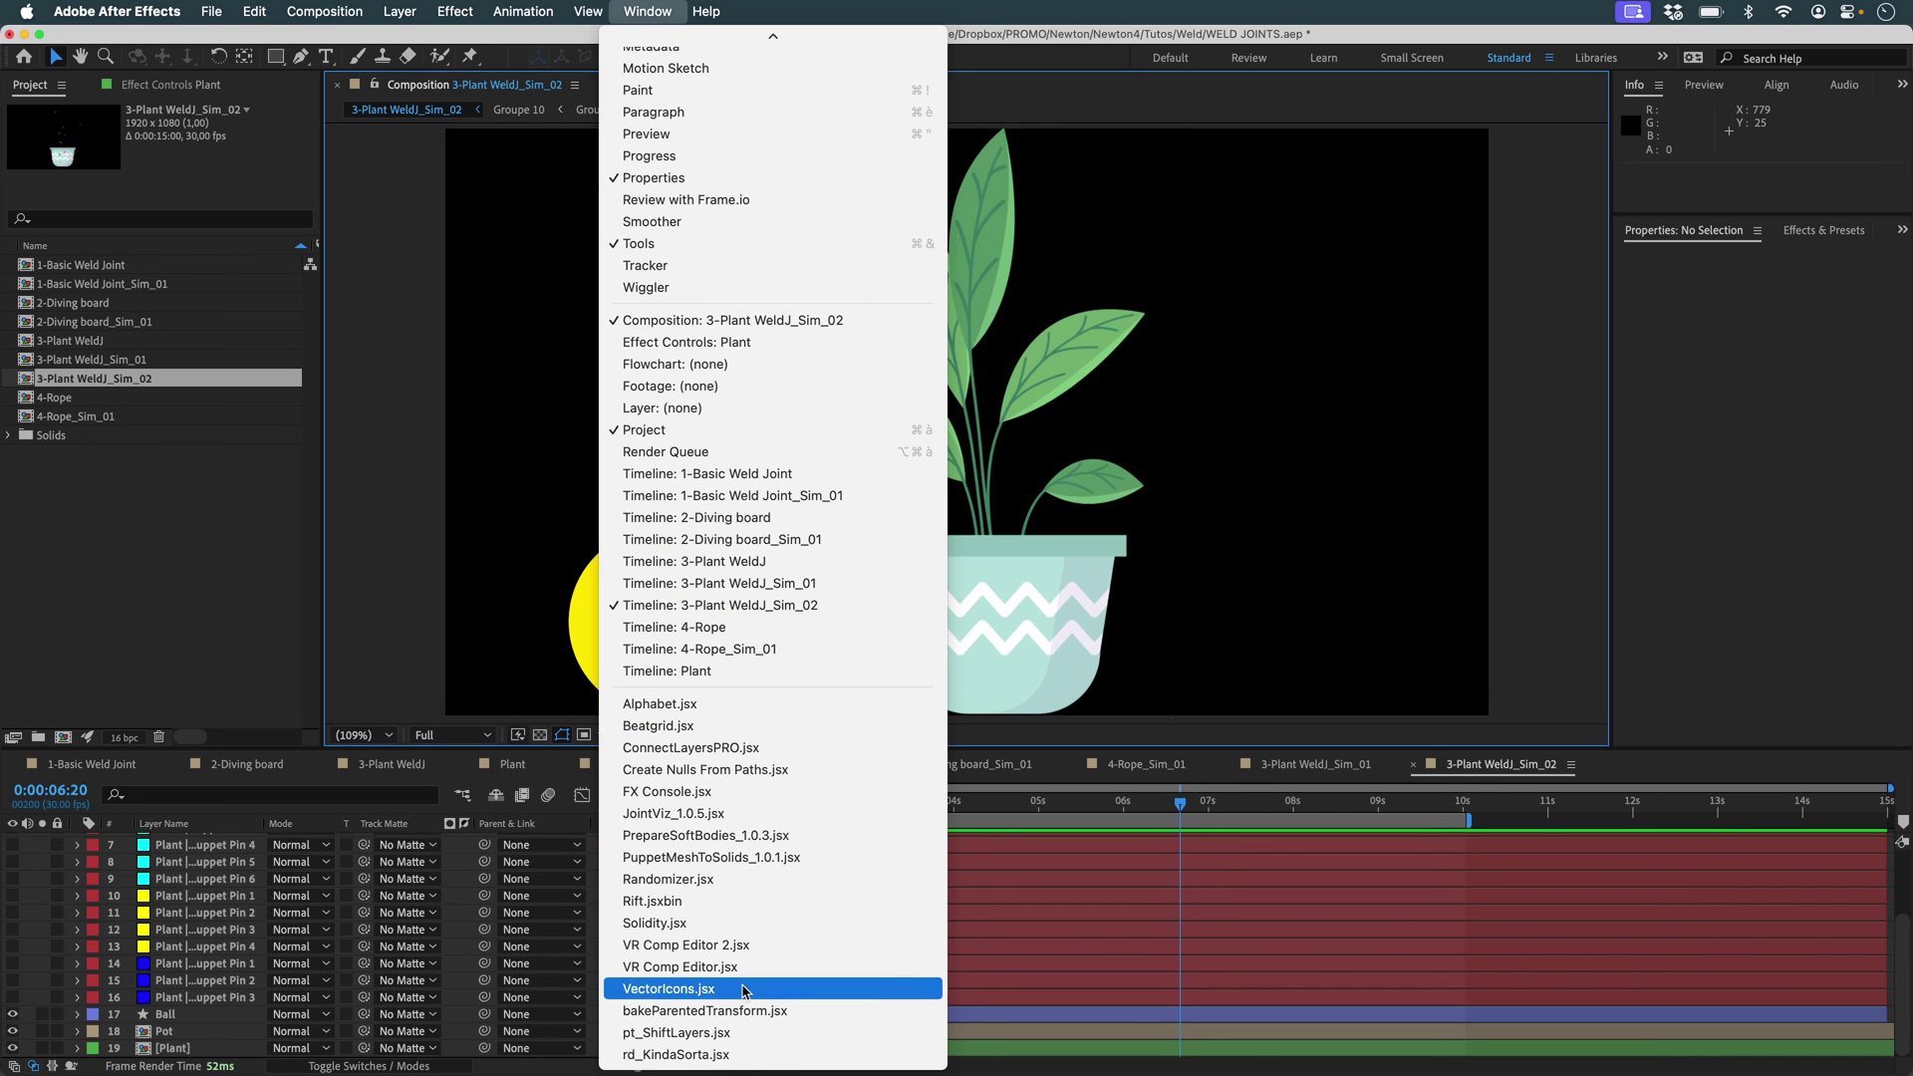
left_click(847, 858)
left_click_drag(1709, 338, 1453, 342)
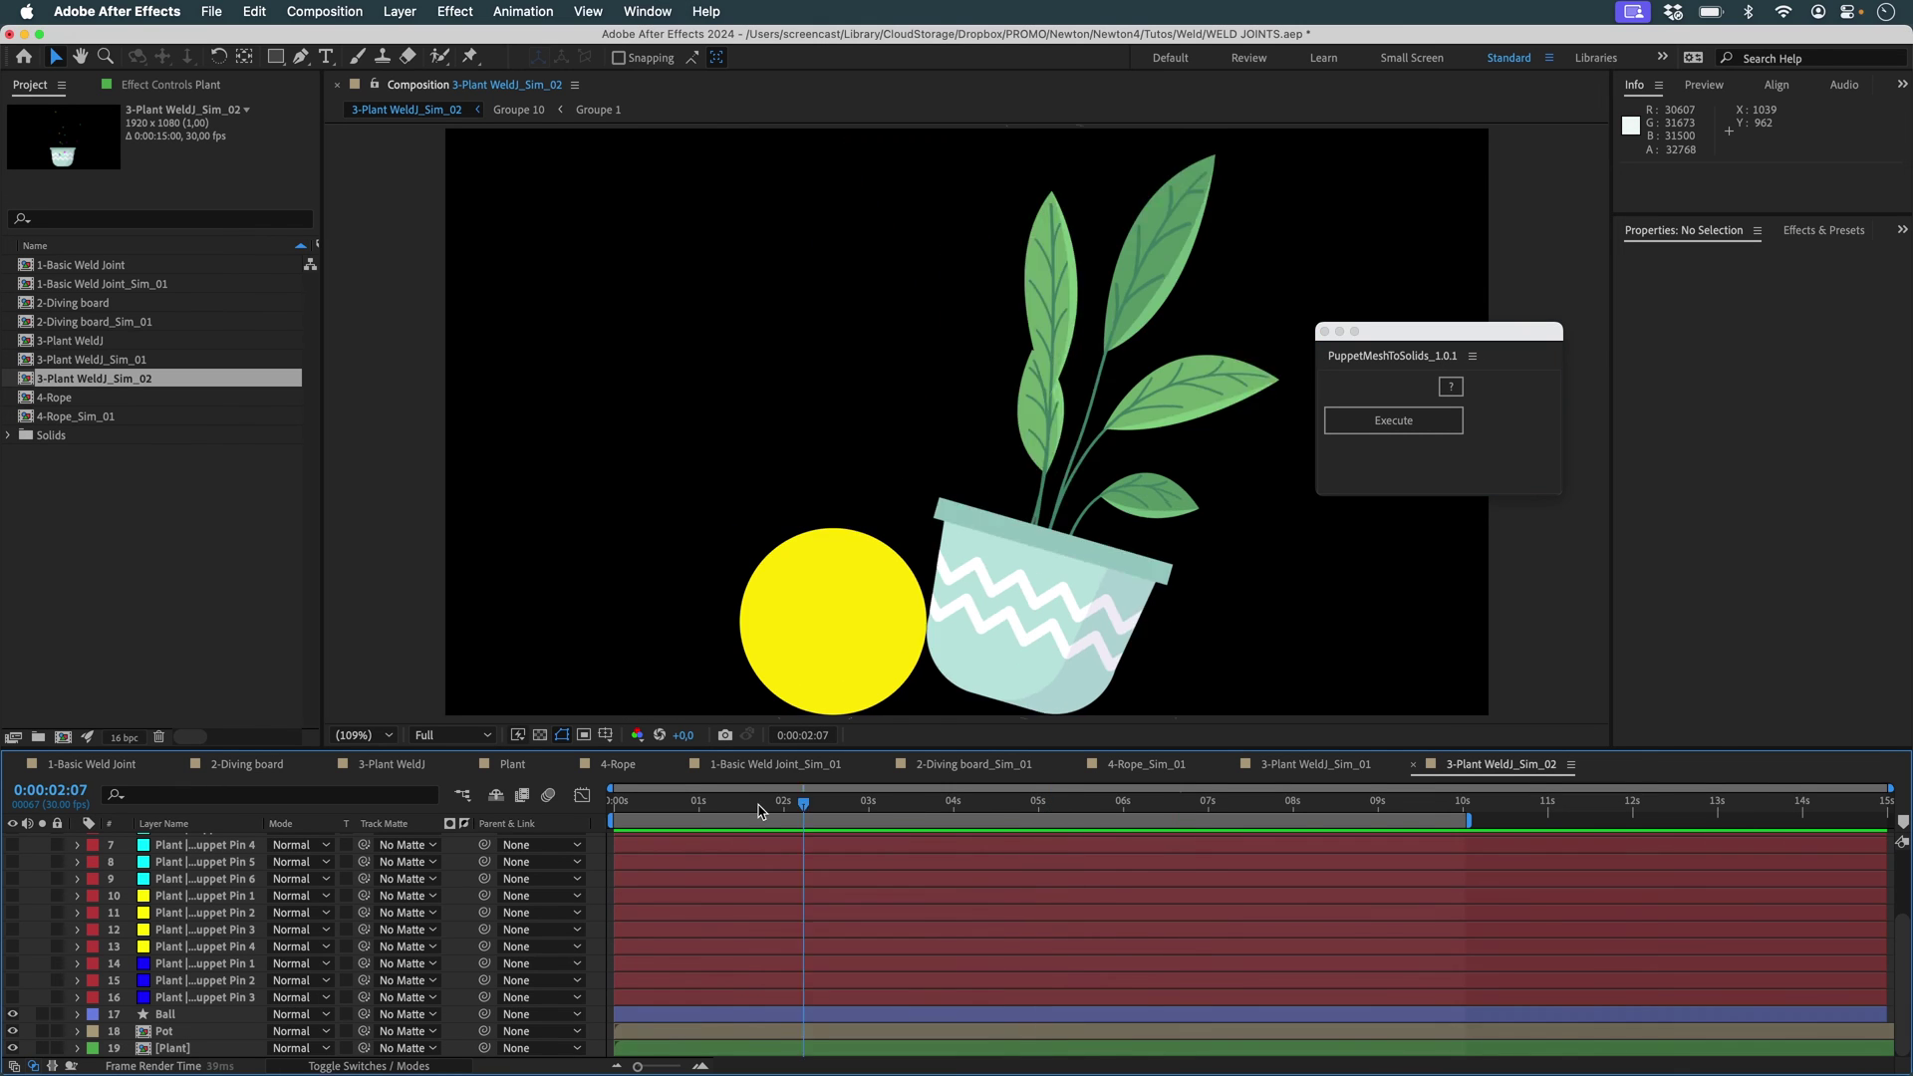
key("KP_0")
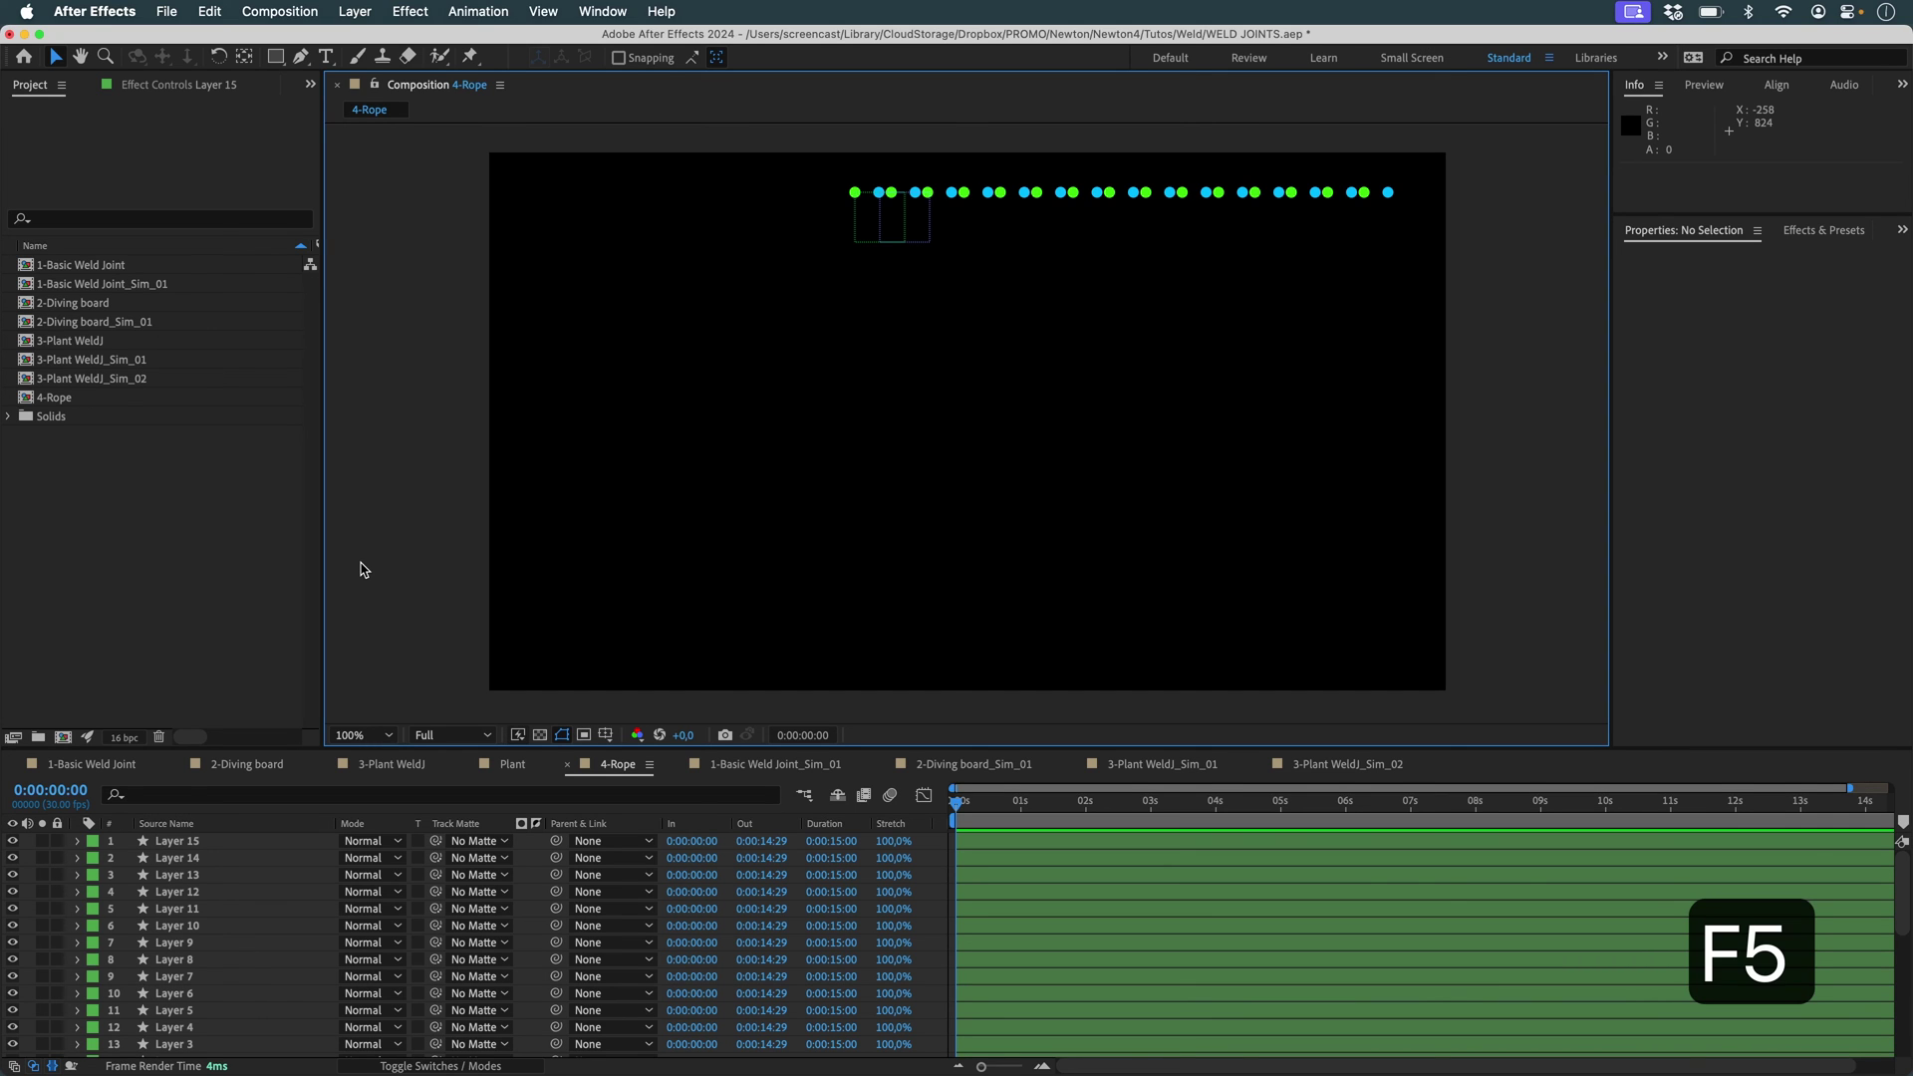
Load the rope scene in Newton and weld the green bead bodies into a chain.
key("F5")
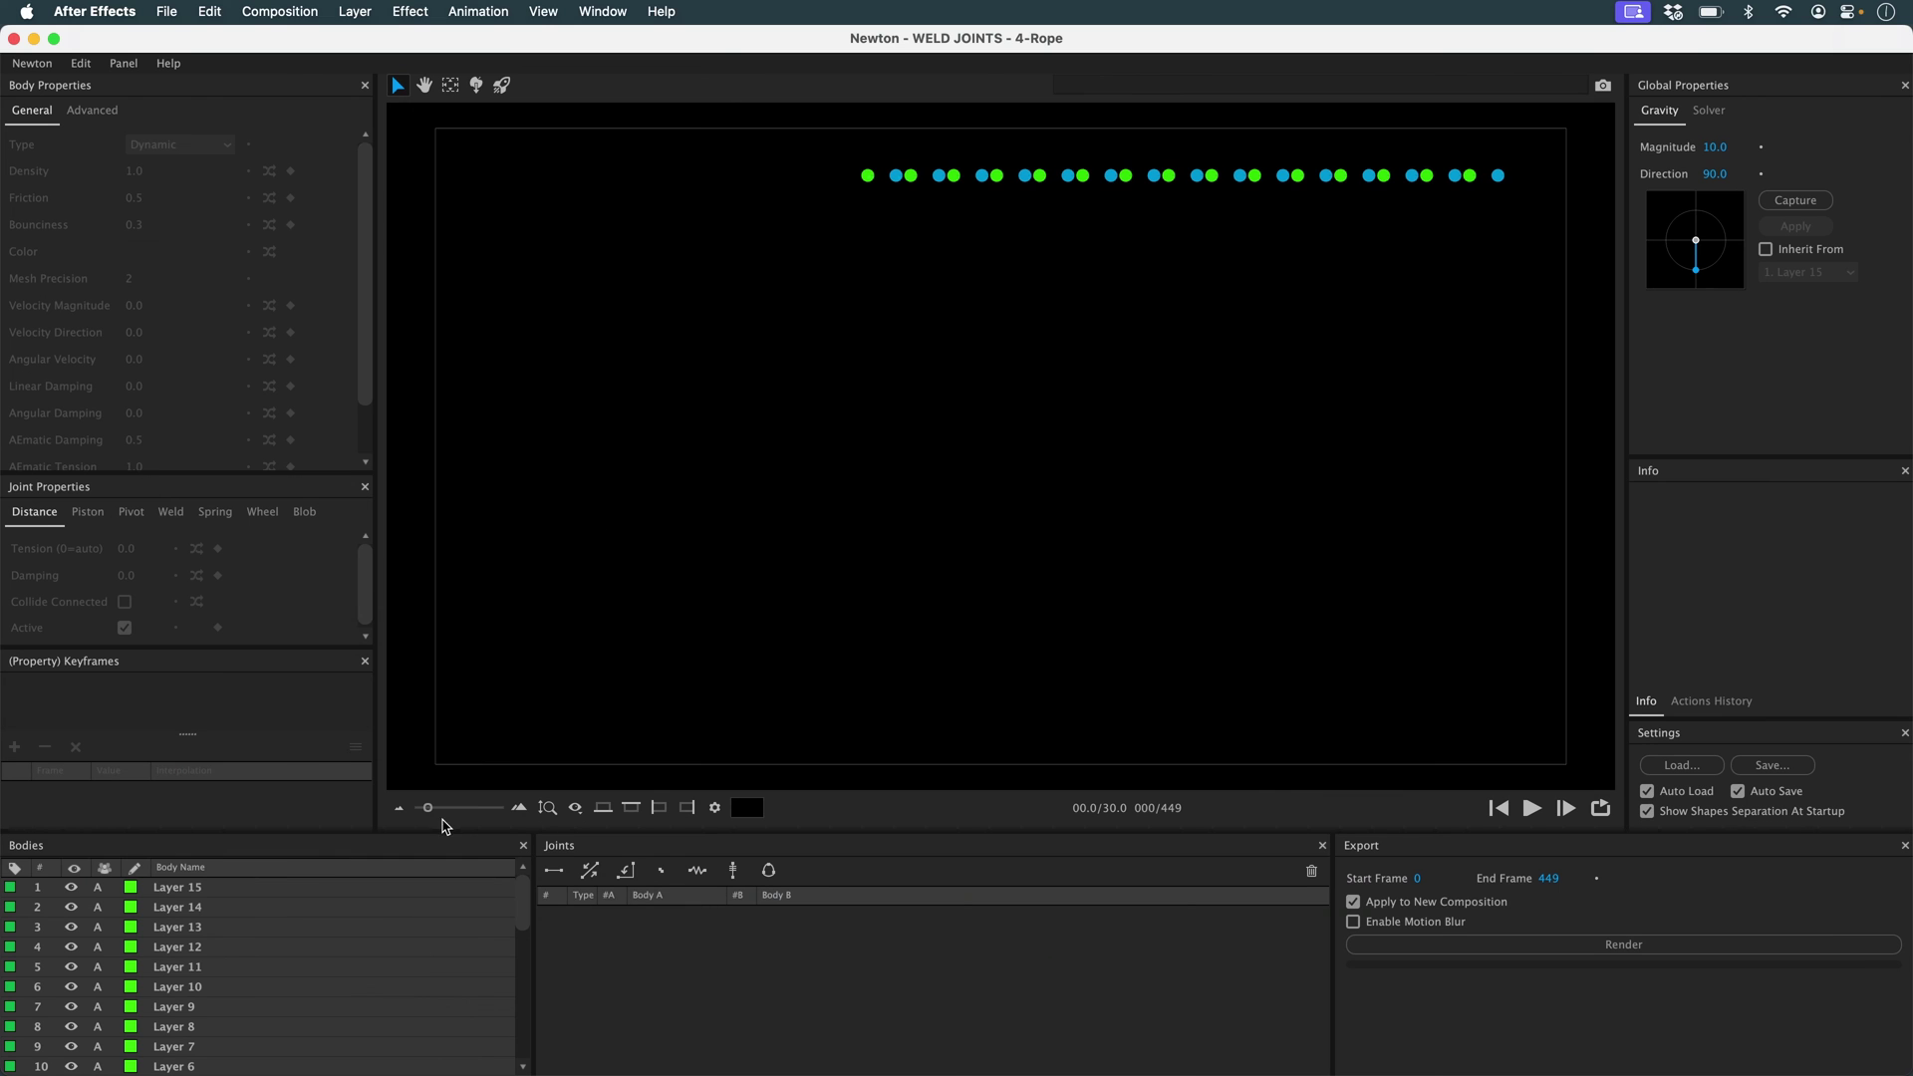
left_click(867, 177)
left_click(780, 455)
left_click(191, 929)
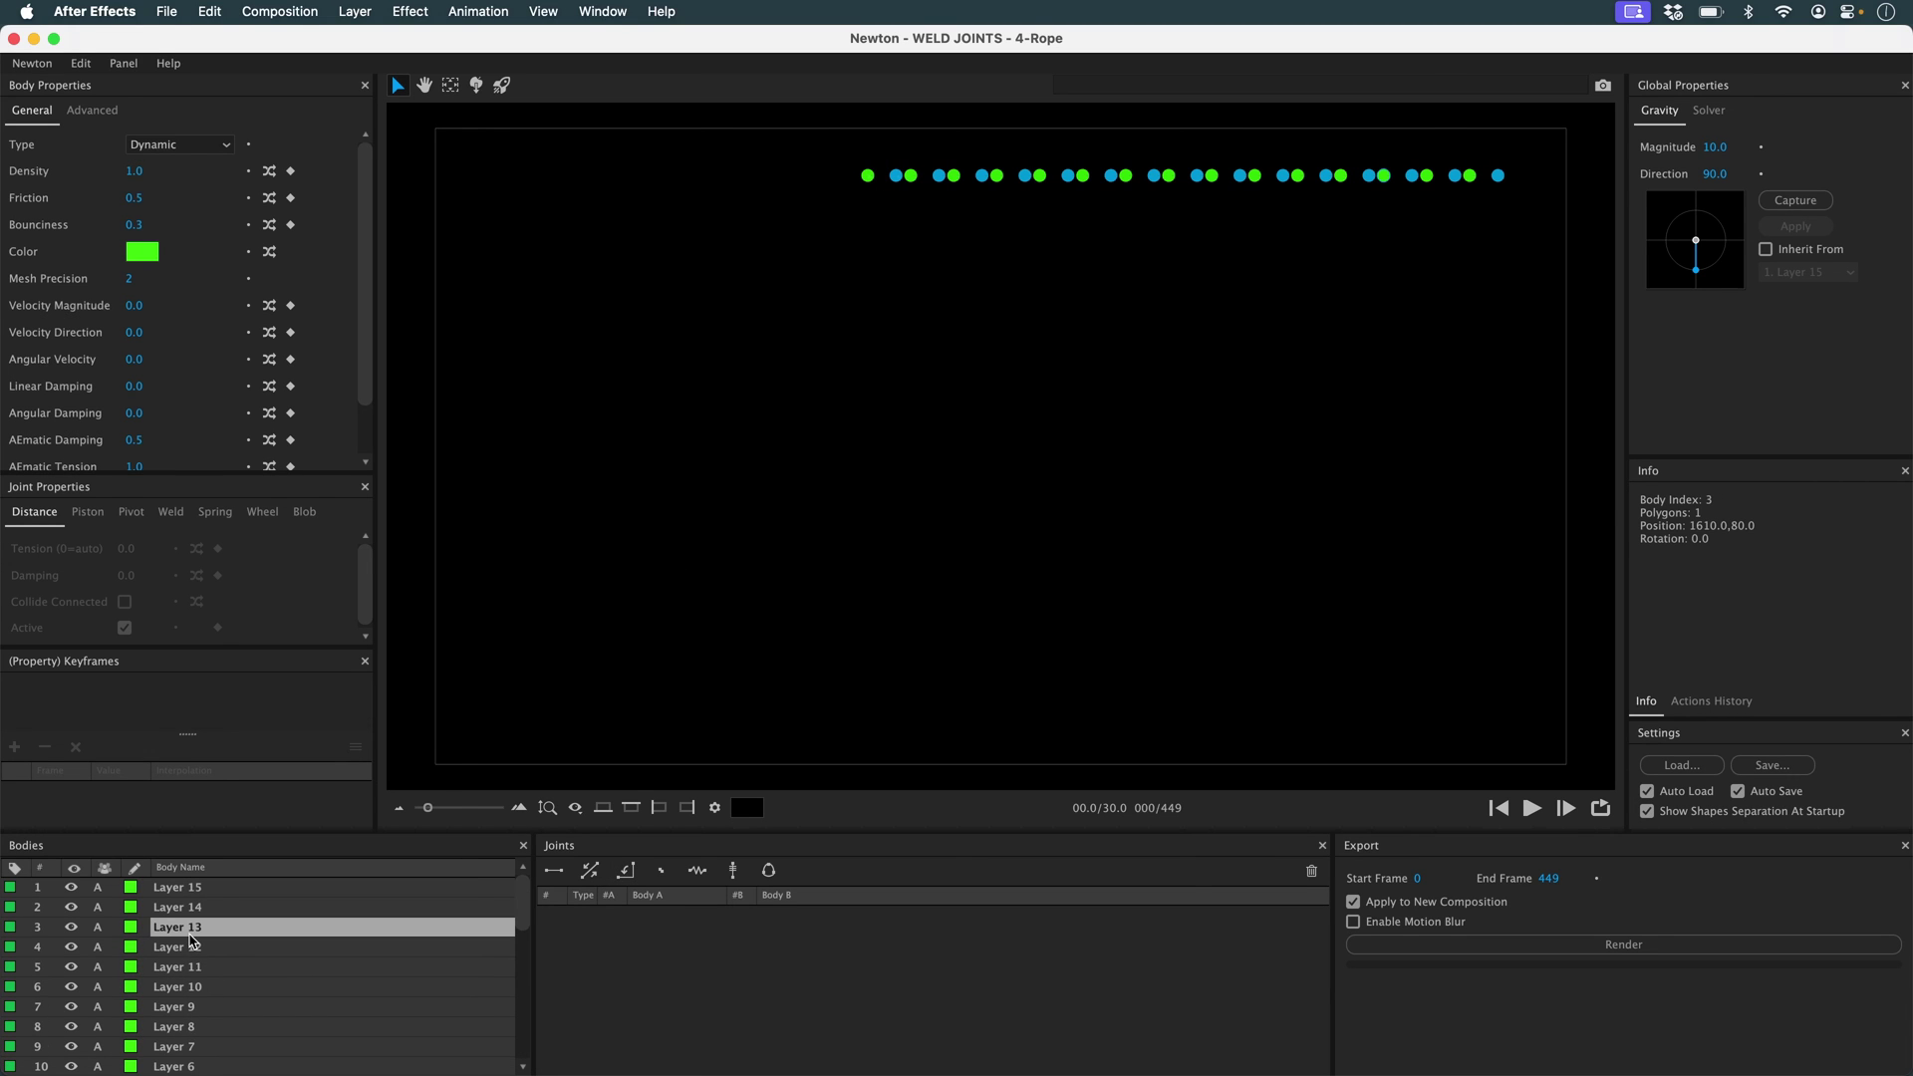
scroll(191, 944, "down", 5)
left_click(192, 944, "shift")
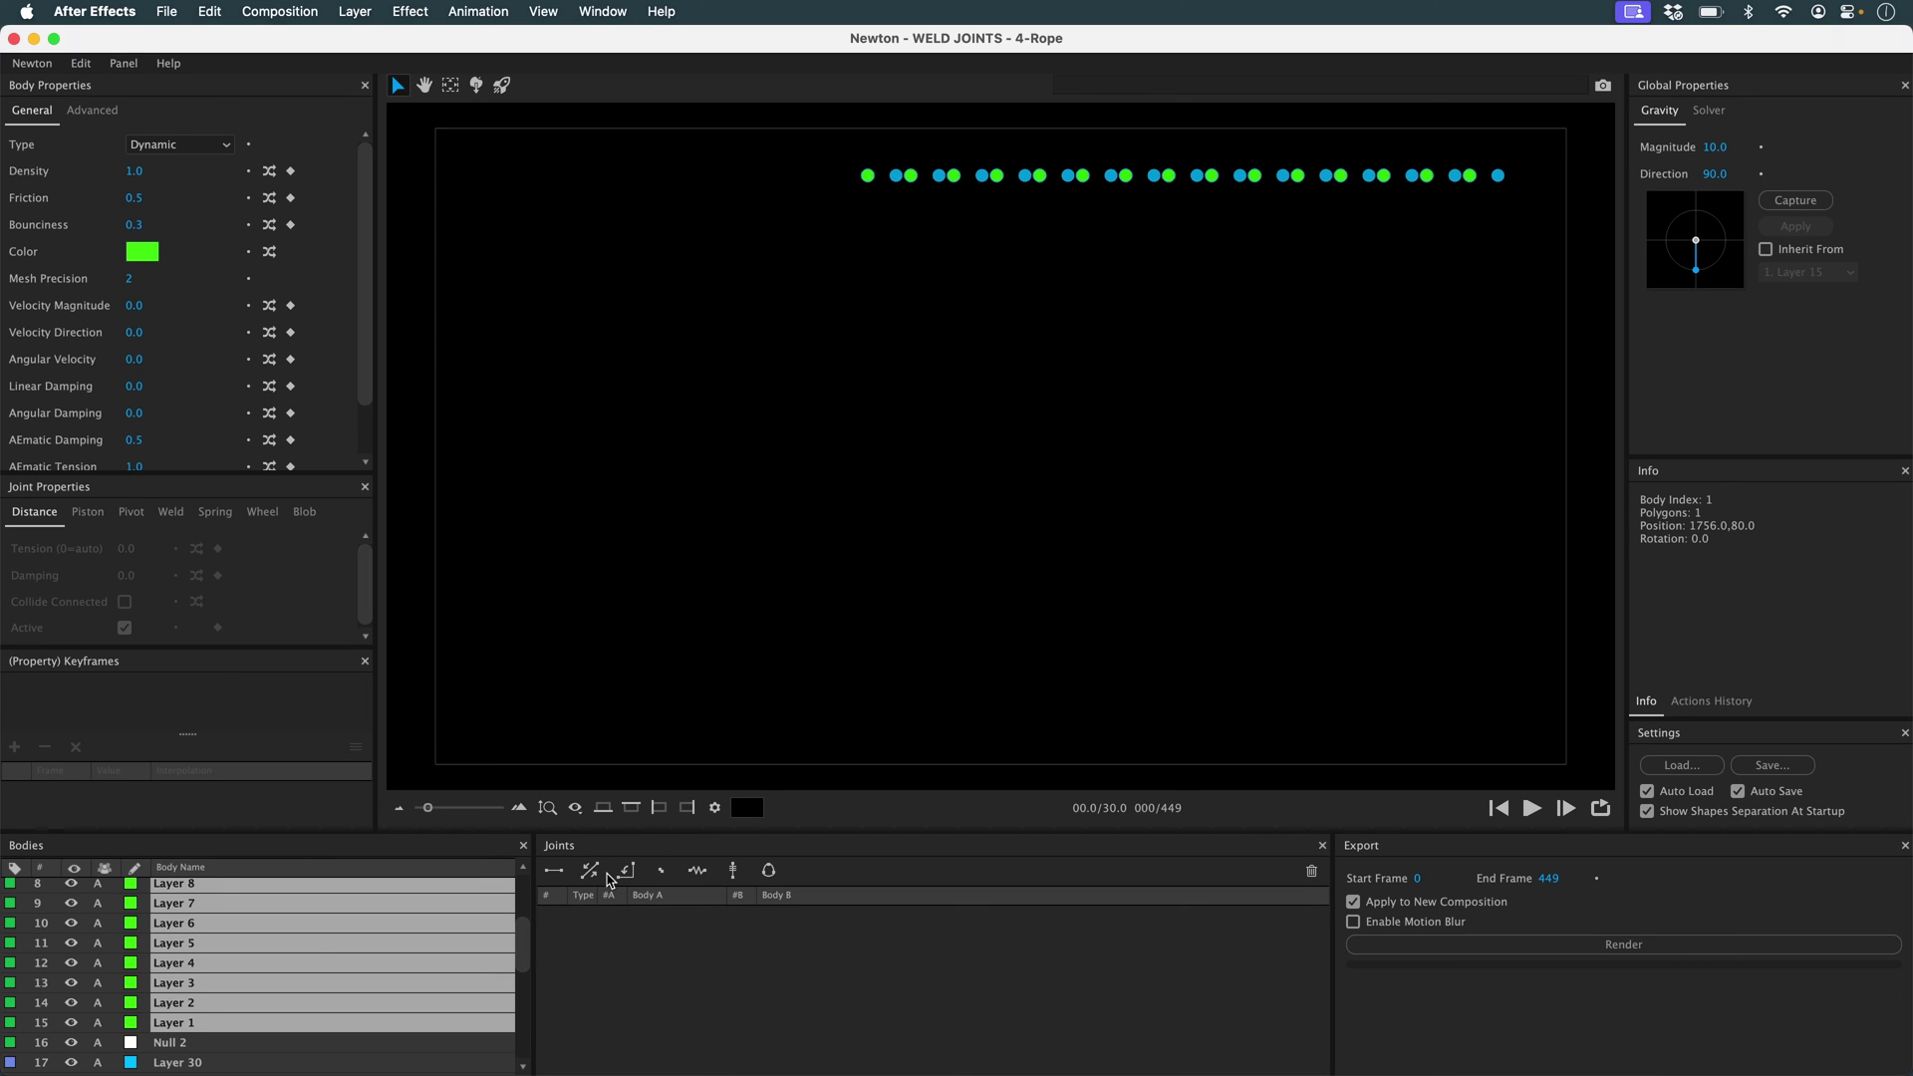
left_click(674, 875)
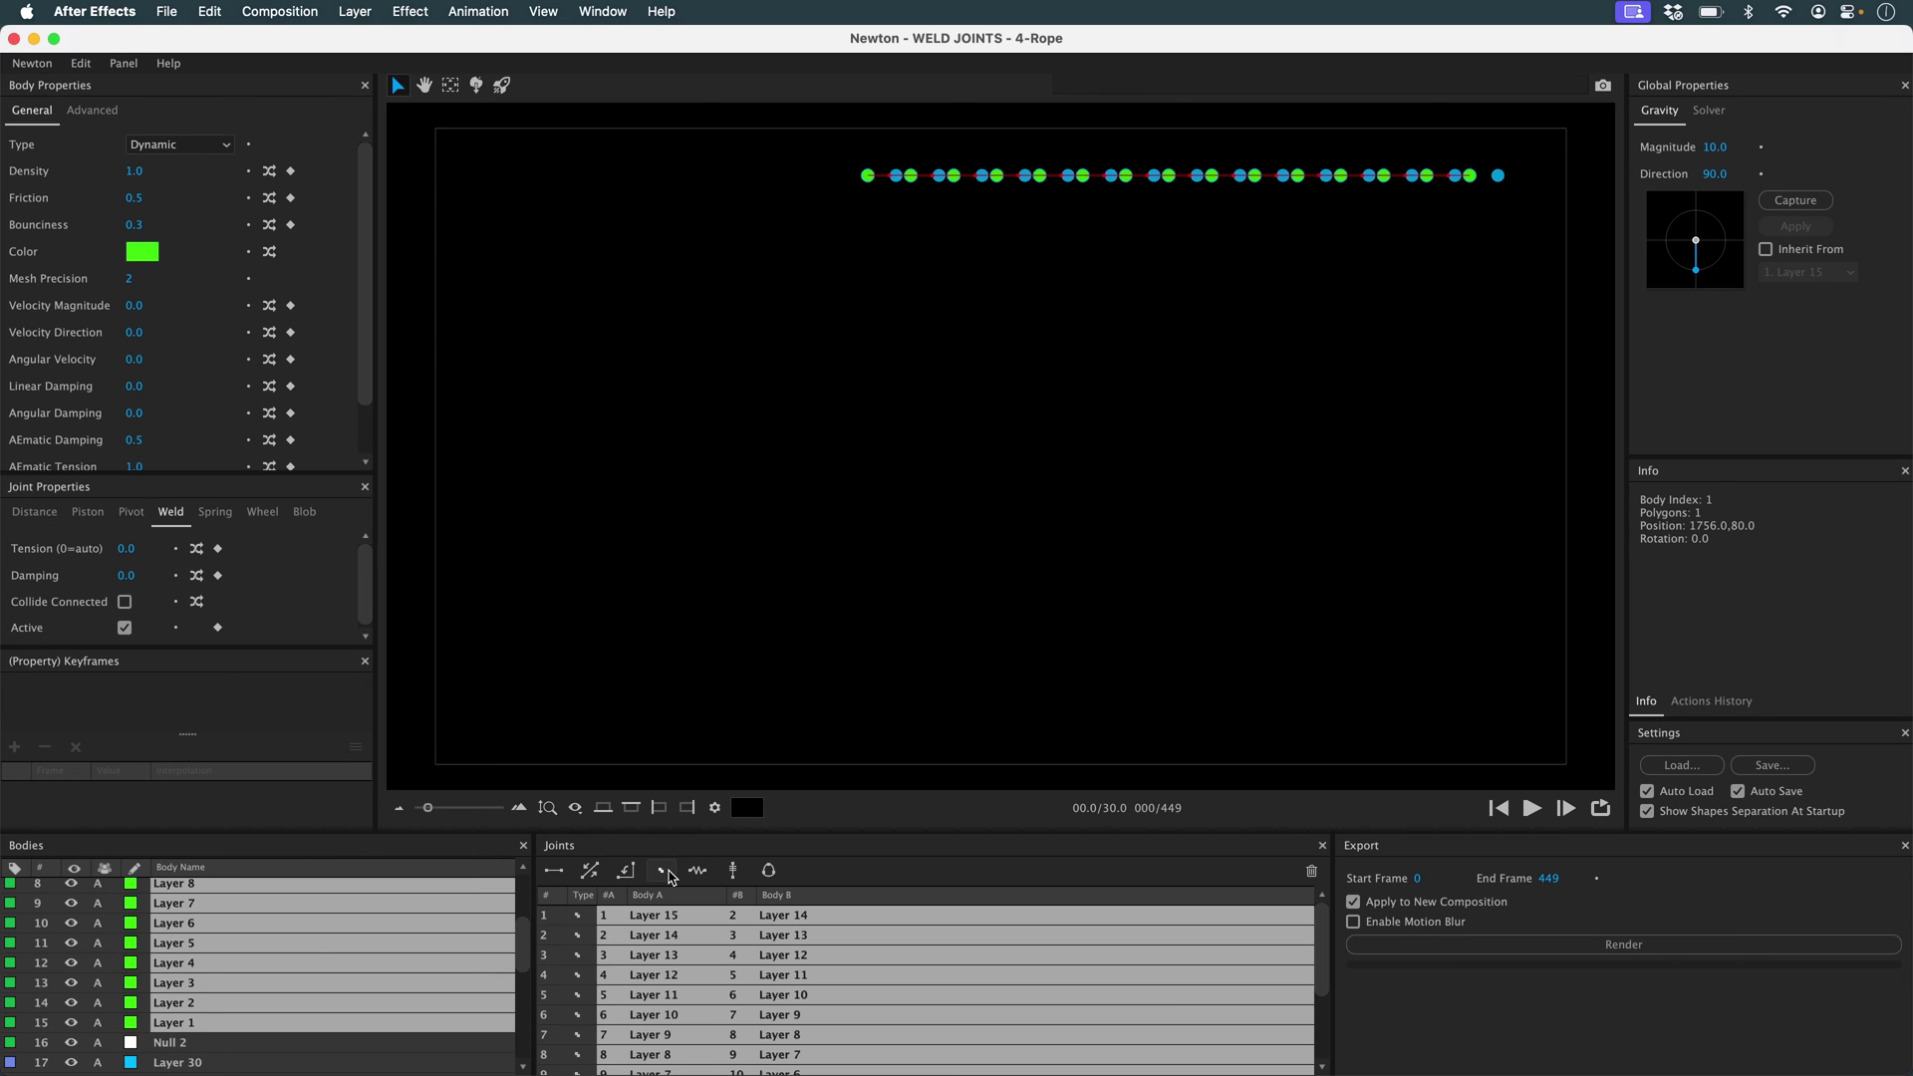
Pivot the green rope's end bead to the null and link the blue beads with pivot joints.
left_click(192, 1044)
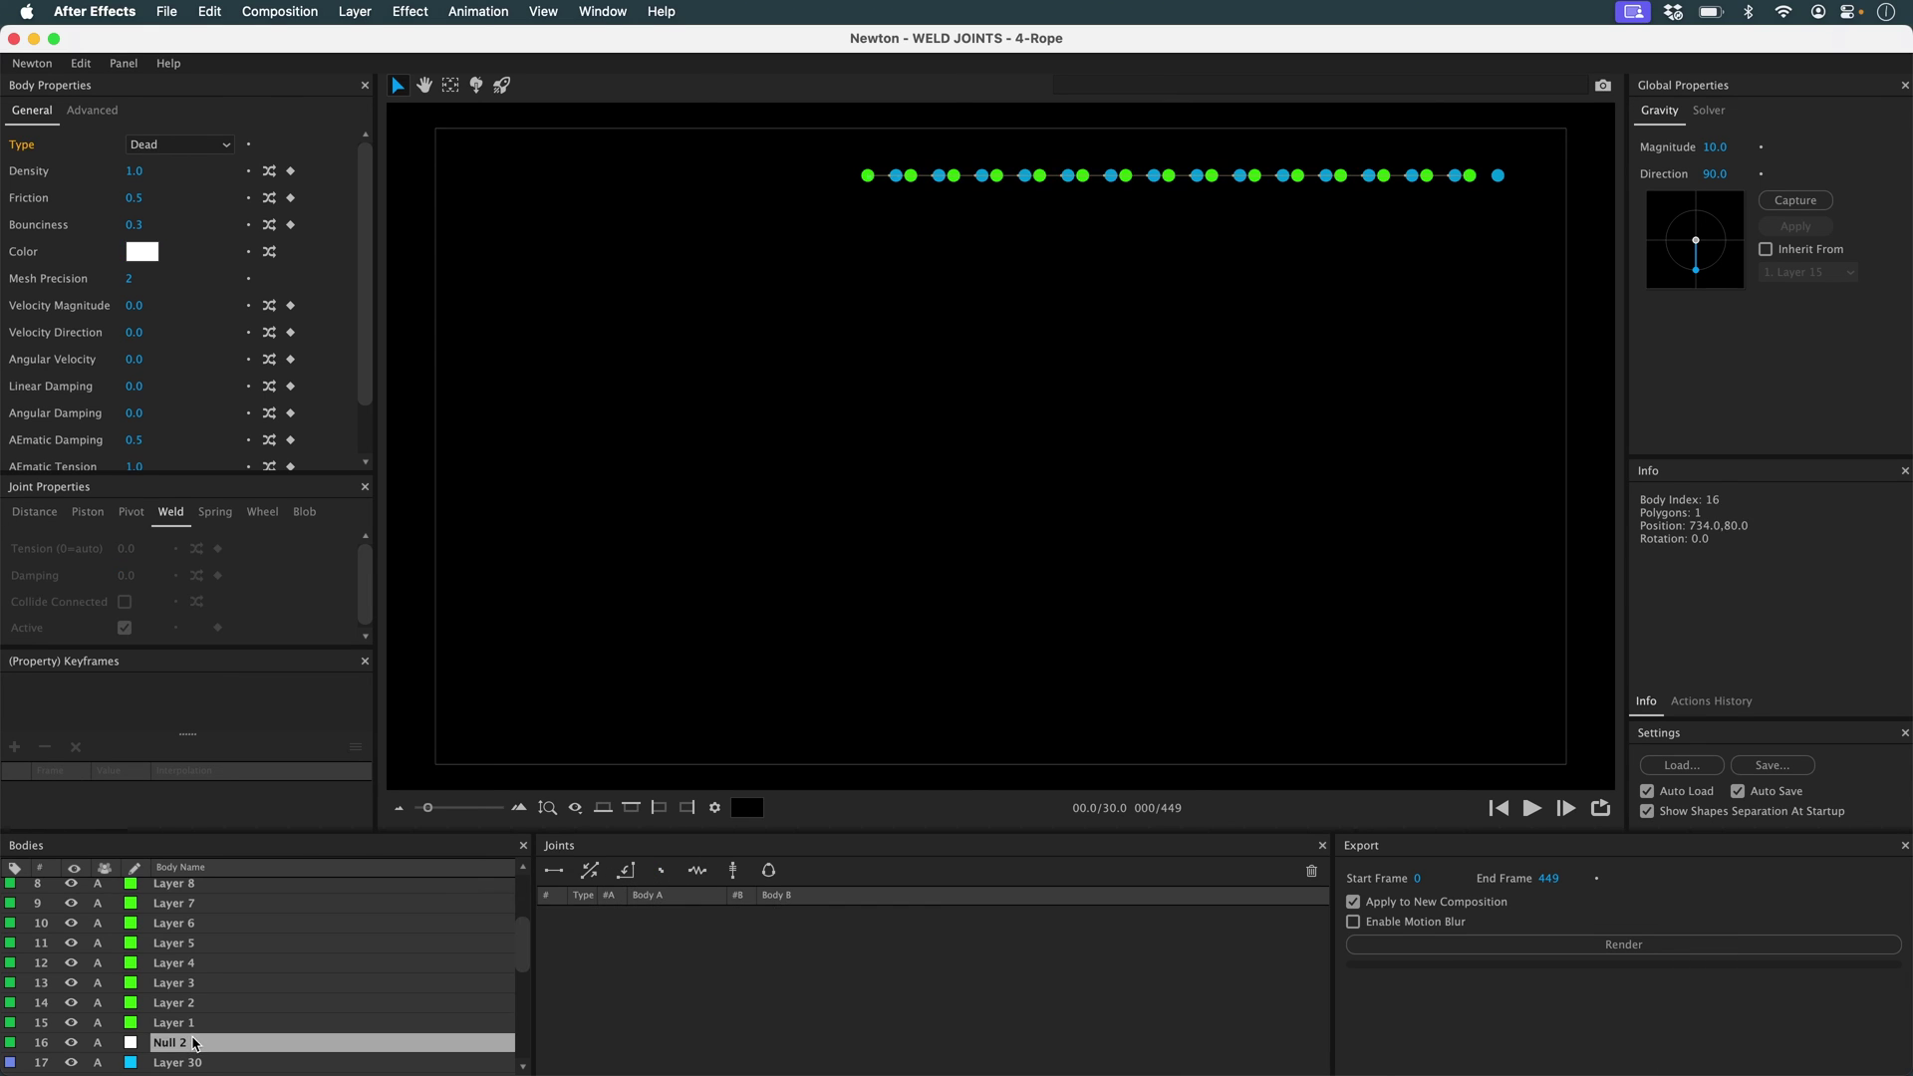
left_click(629, 872)
scroll(217, 1023, "down", 3)
left_click(218, 986)
key("super+a")
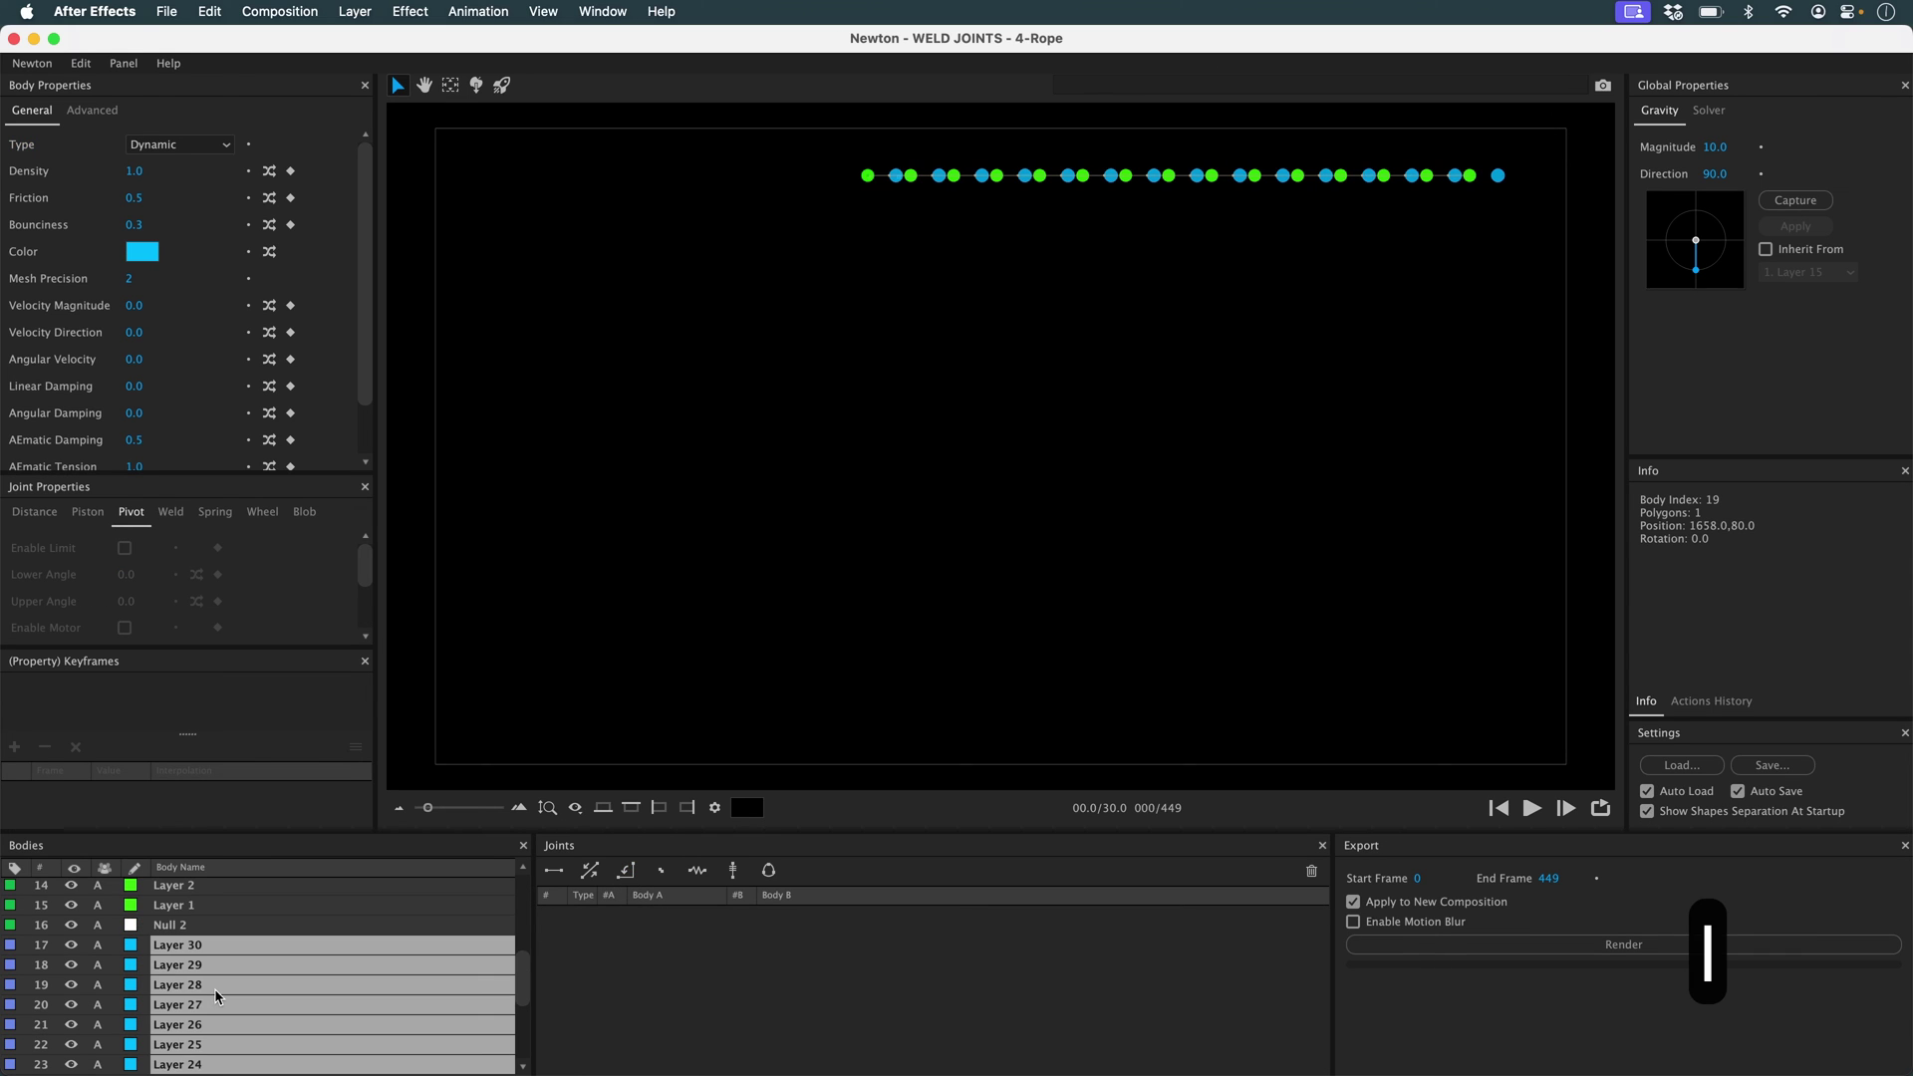
scroll(217, 995, "down", 5)
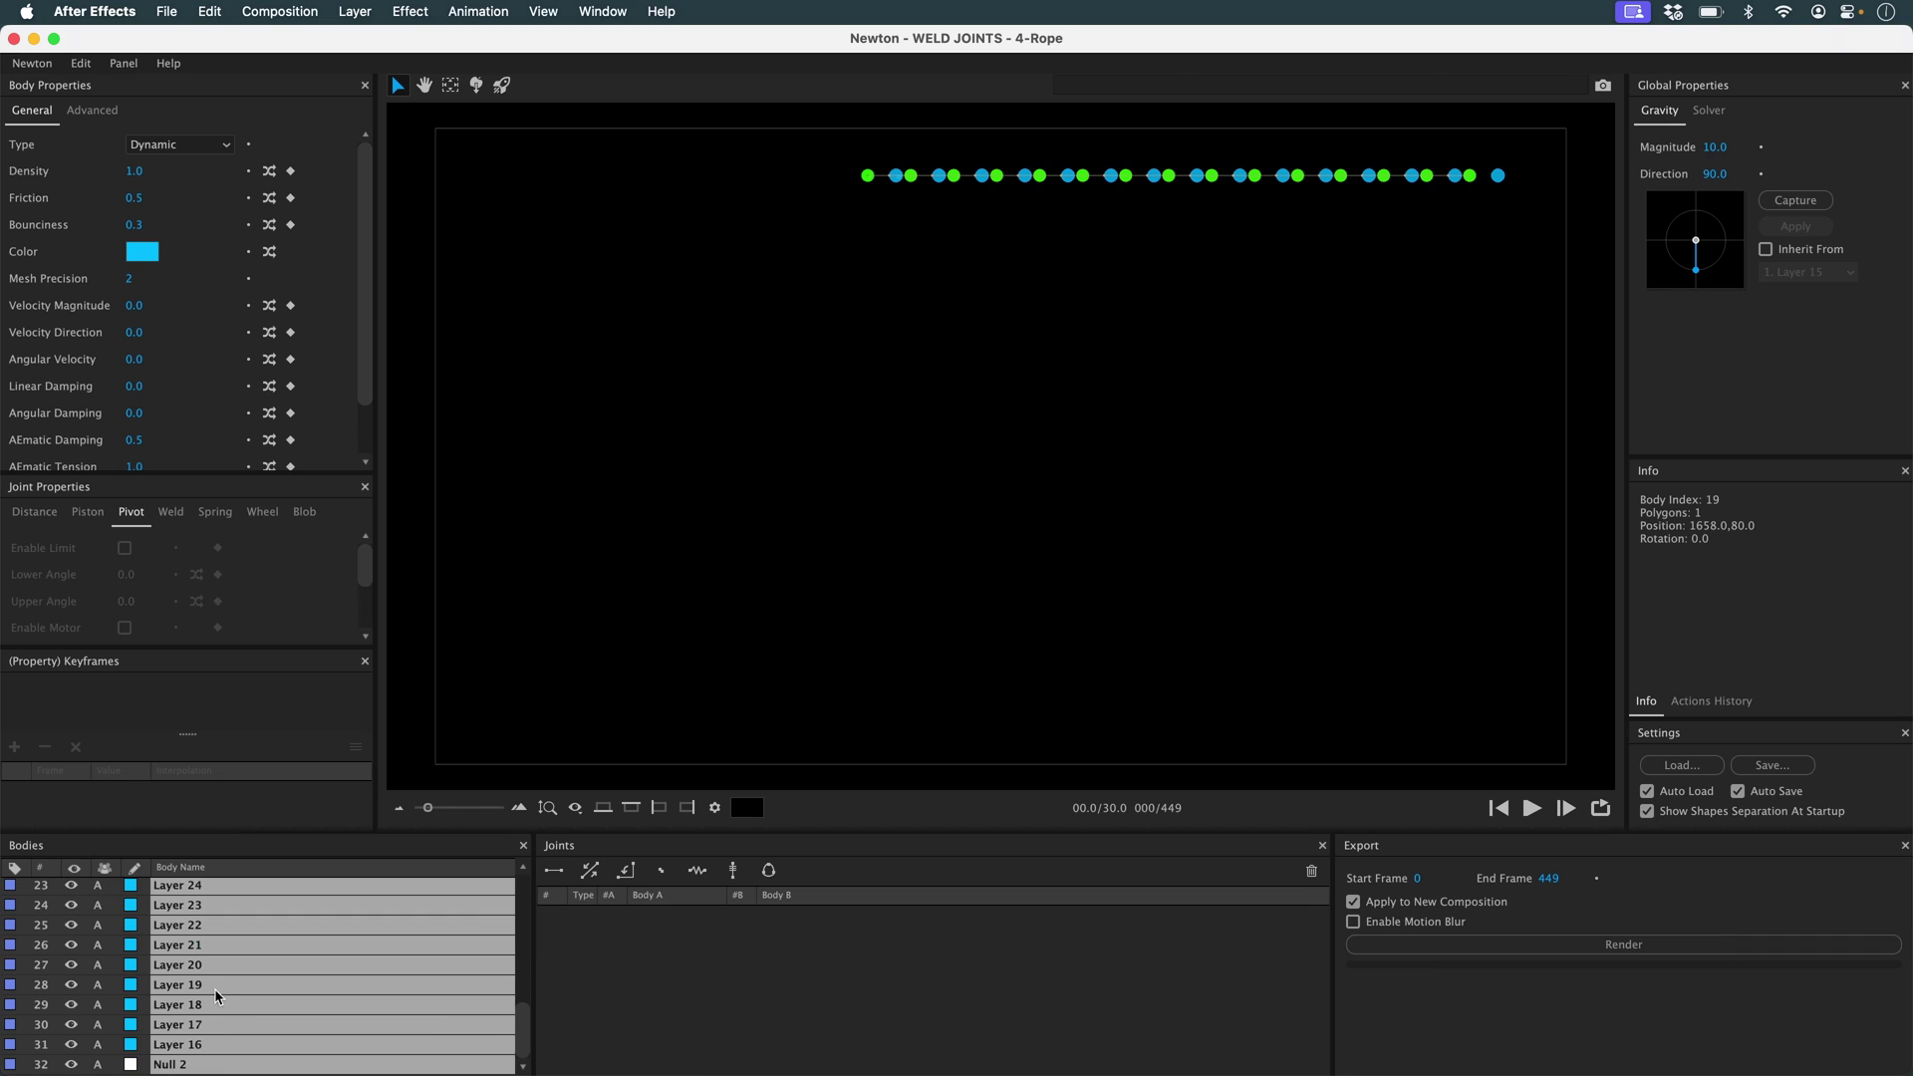
left_click(629, 872)
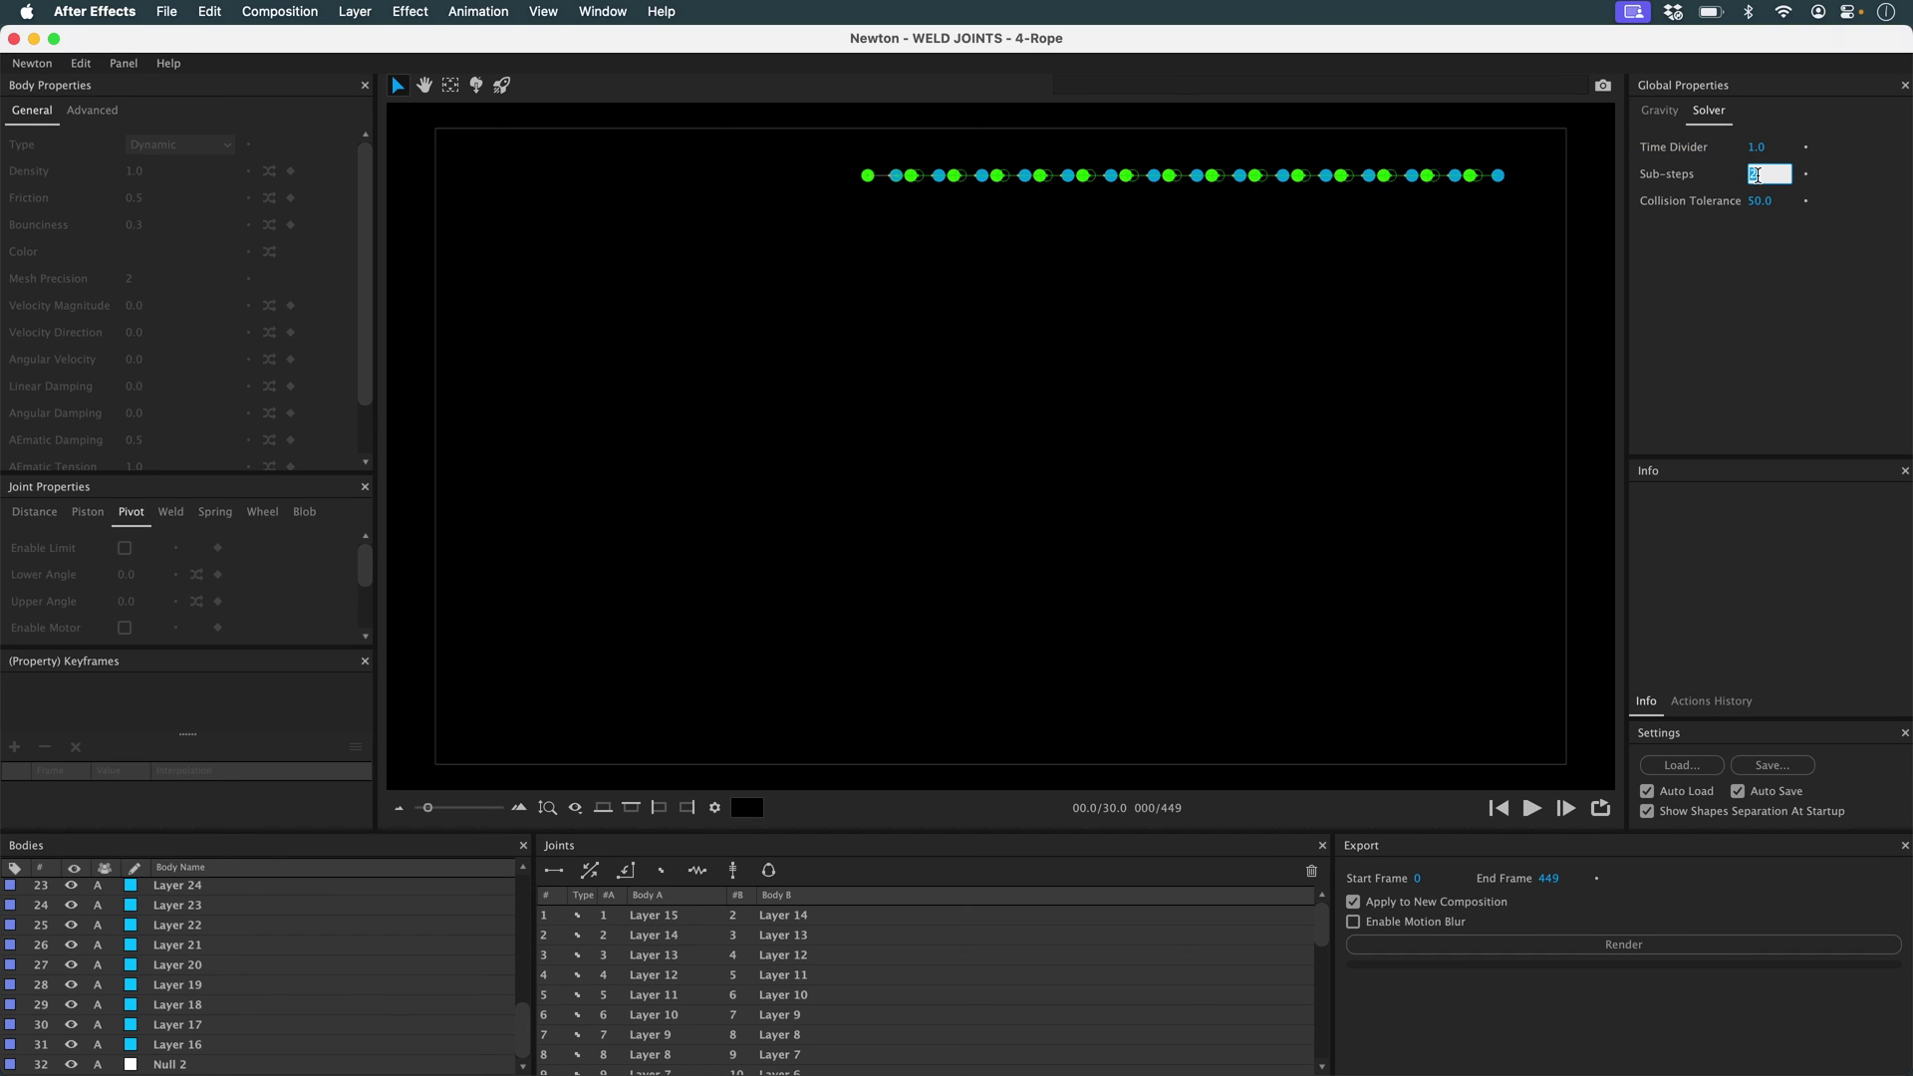
type("0")
Confirm 10 sub-steps, review all bodies' collision settings, and play the rope simulation.
key("Return")
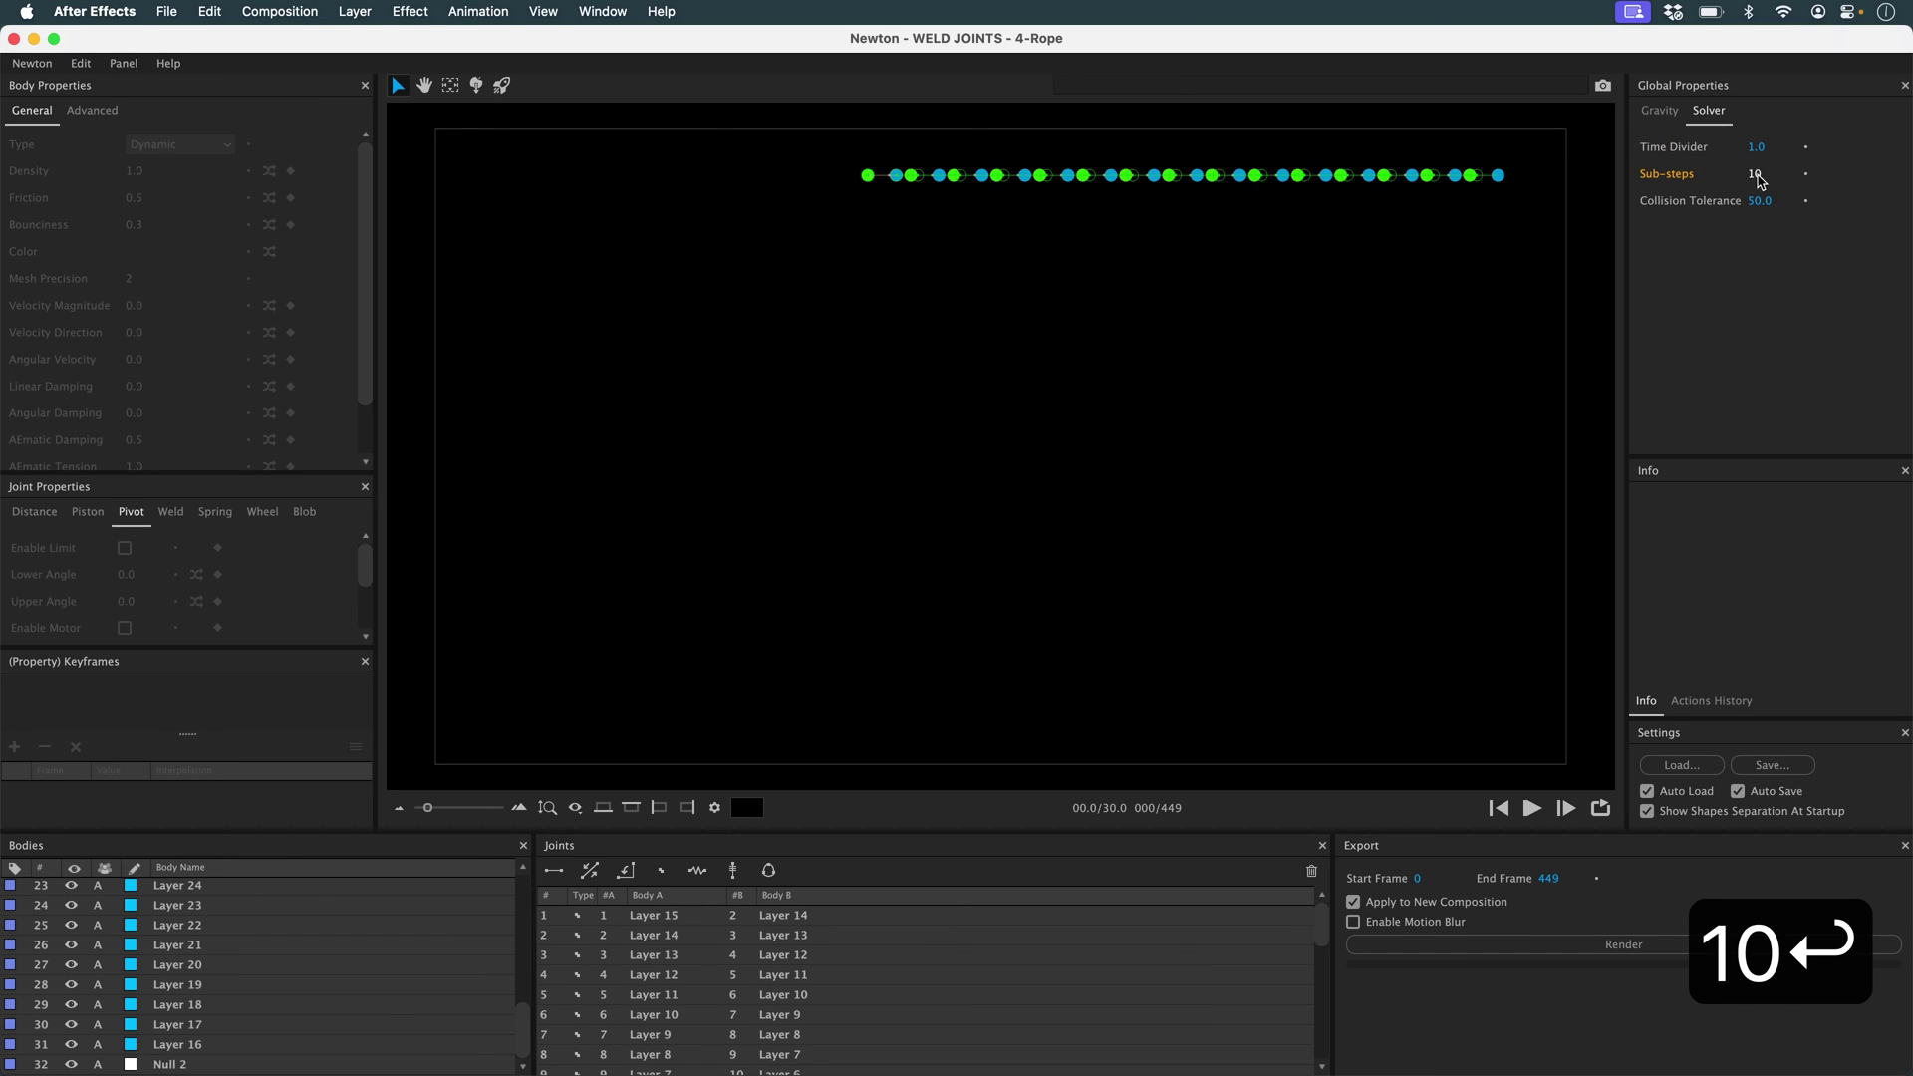
left_click(255, 971)
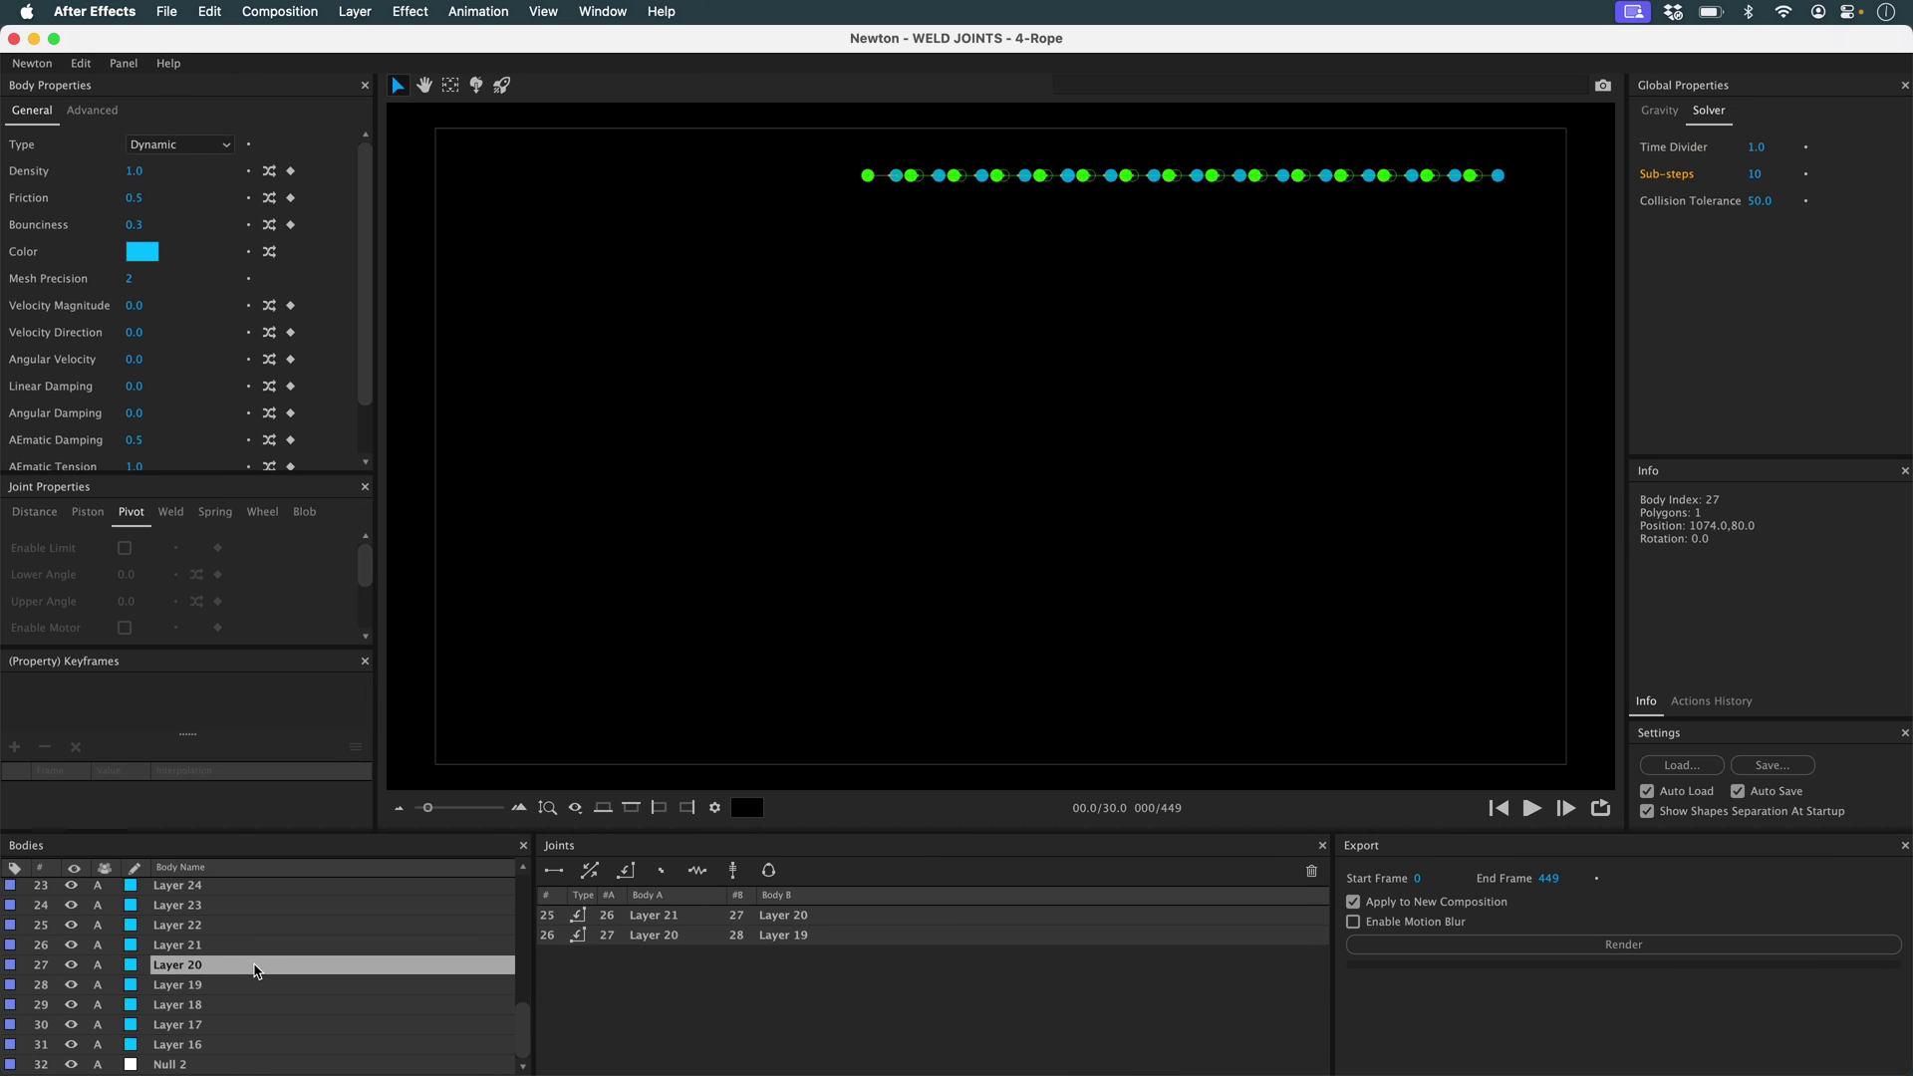
key("super+a")
left_click(92, 110)
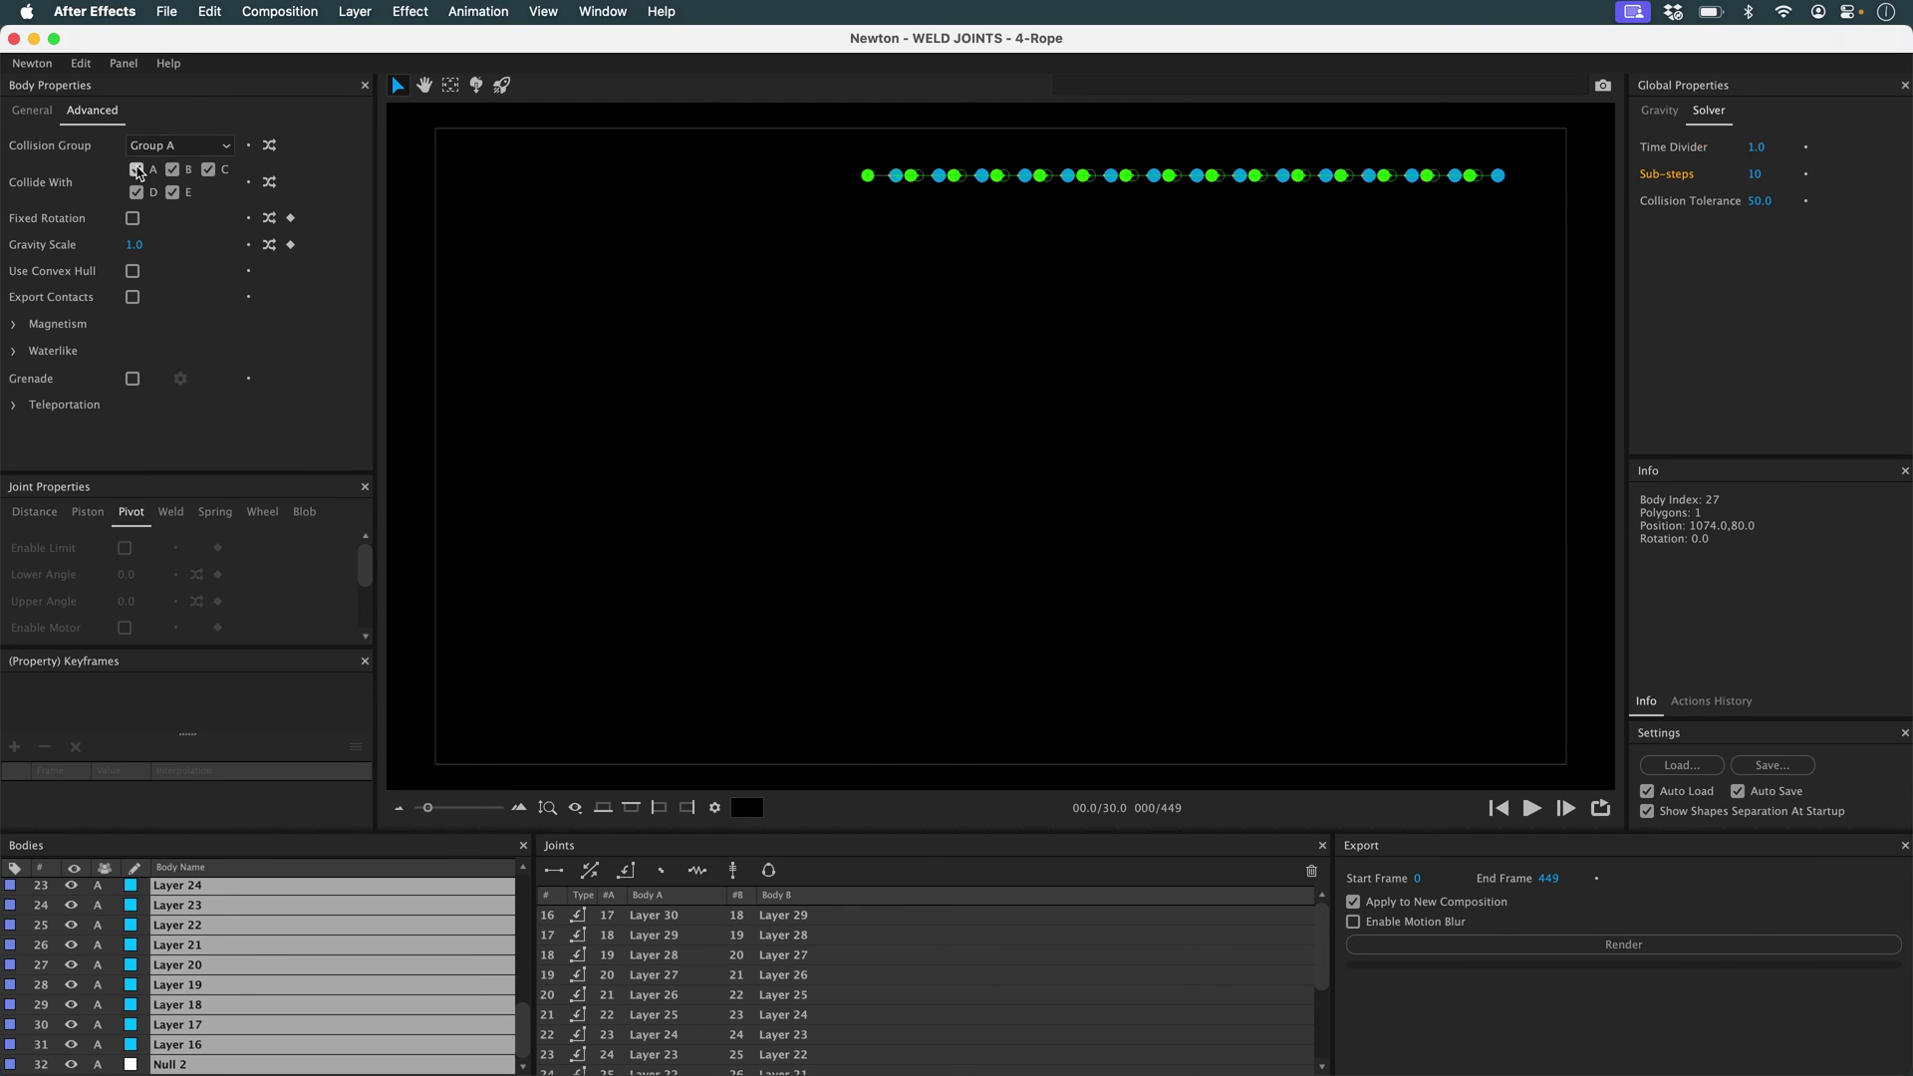
left_click(947, 398)
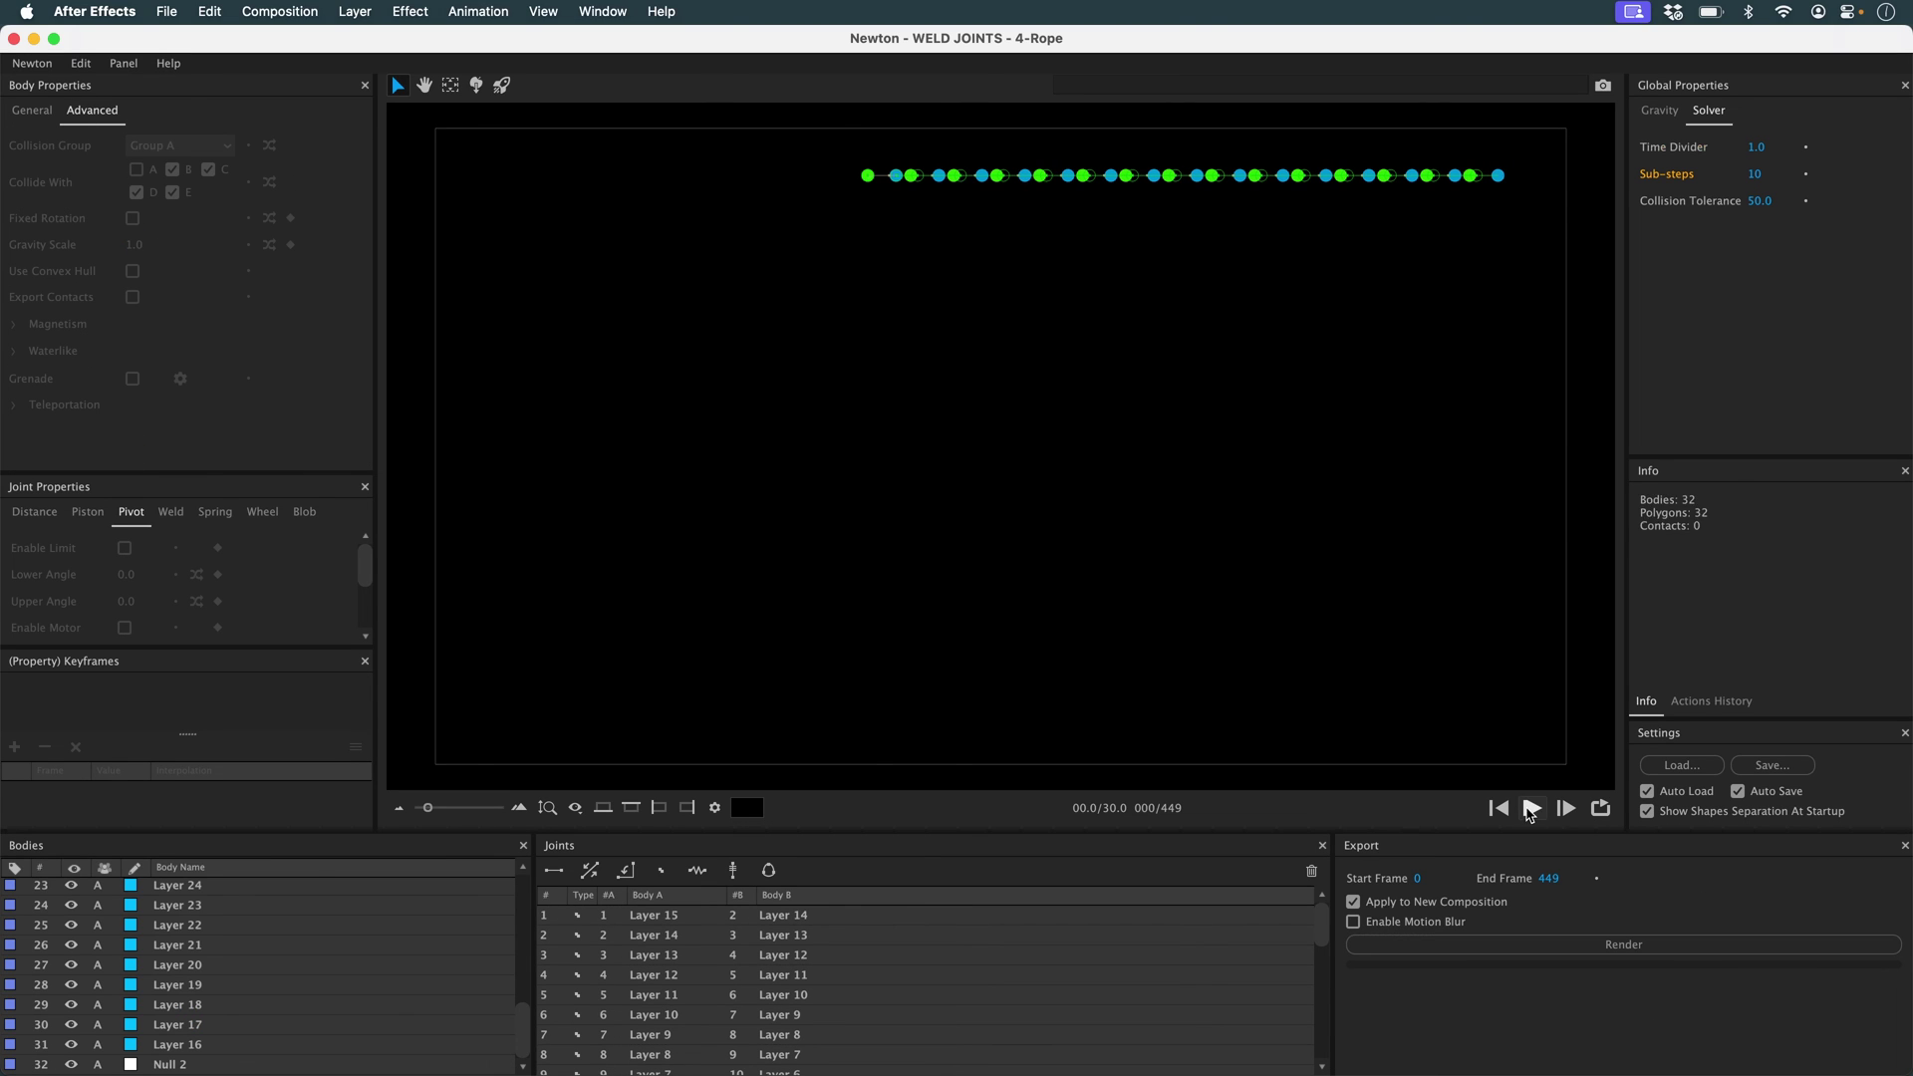
left_click(1531, 810)
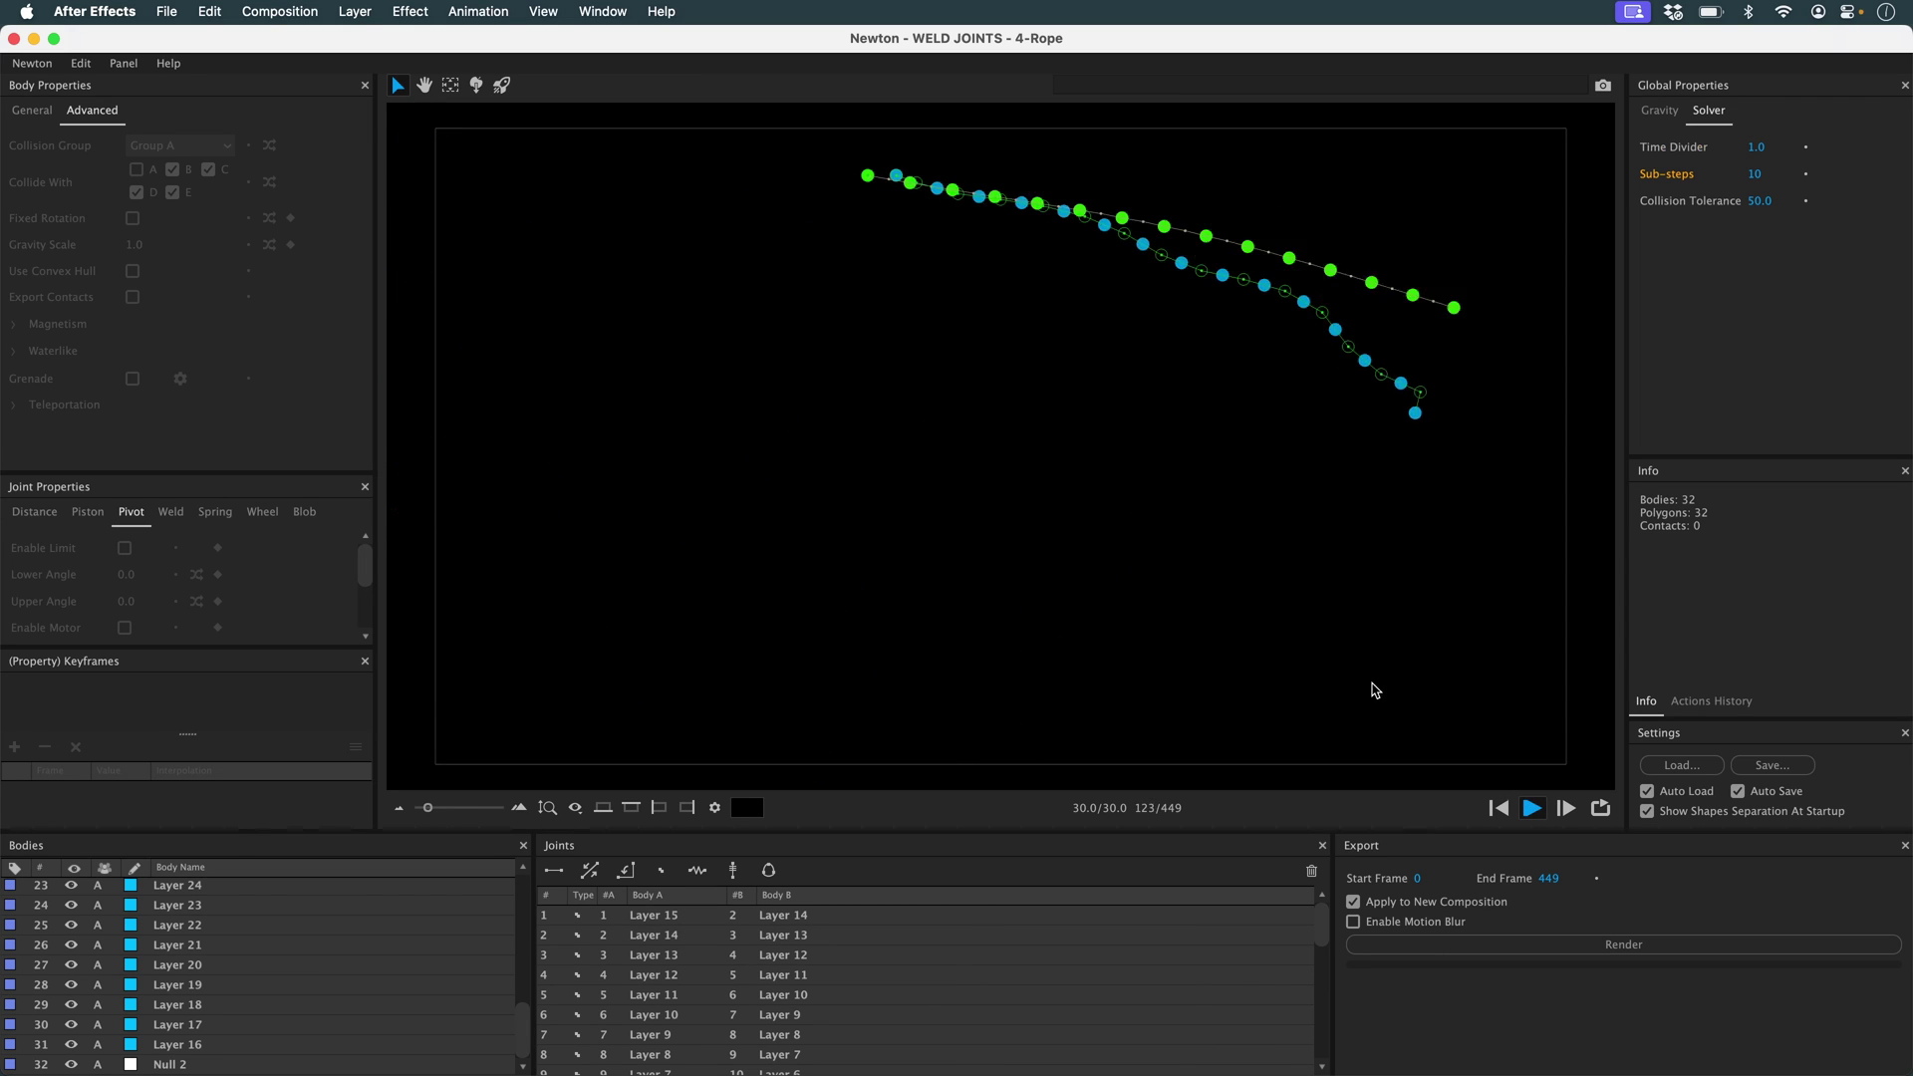
key("space")
key("space")
key("space")
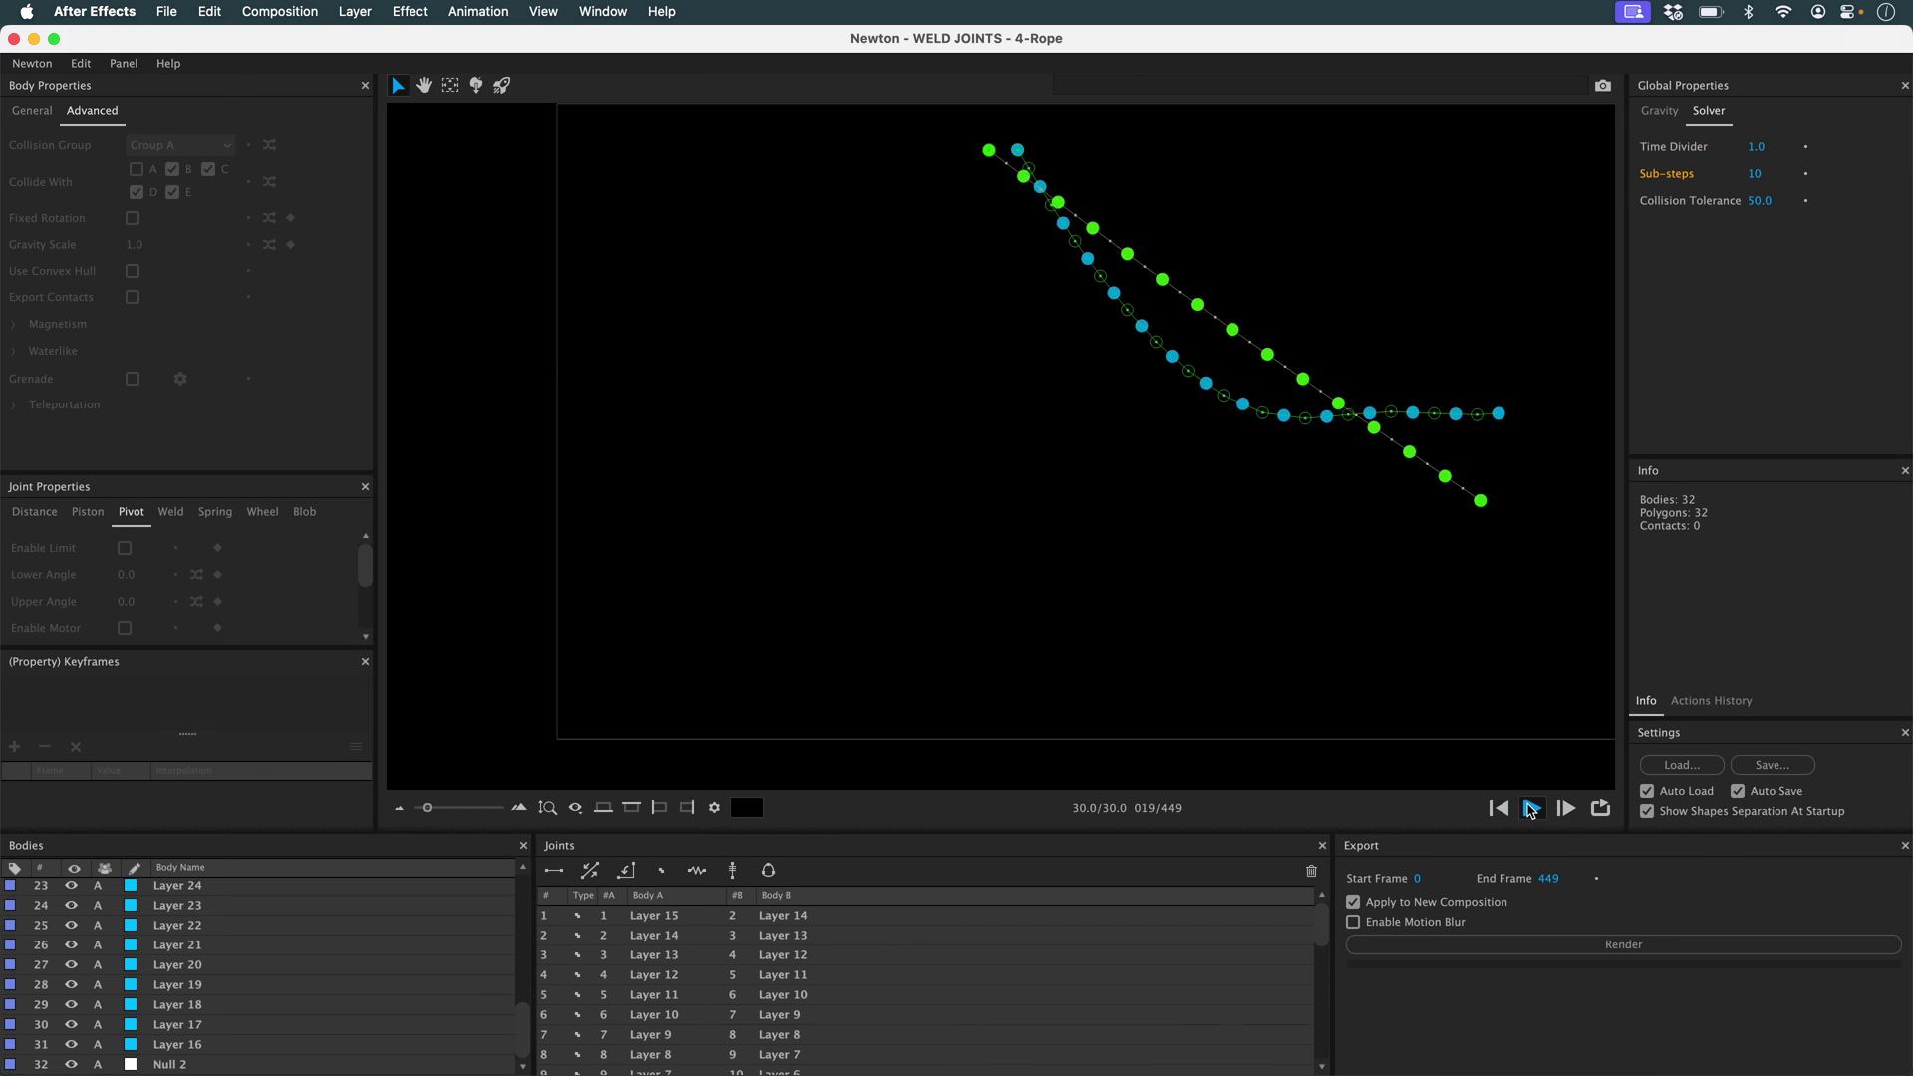
Select all the rope's weld joints and resume the simulation.
left_click(699, 974)
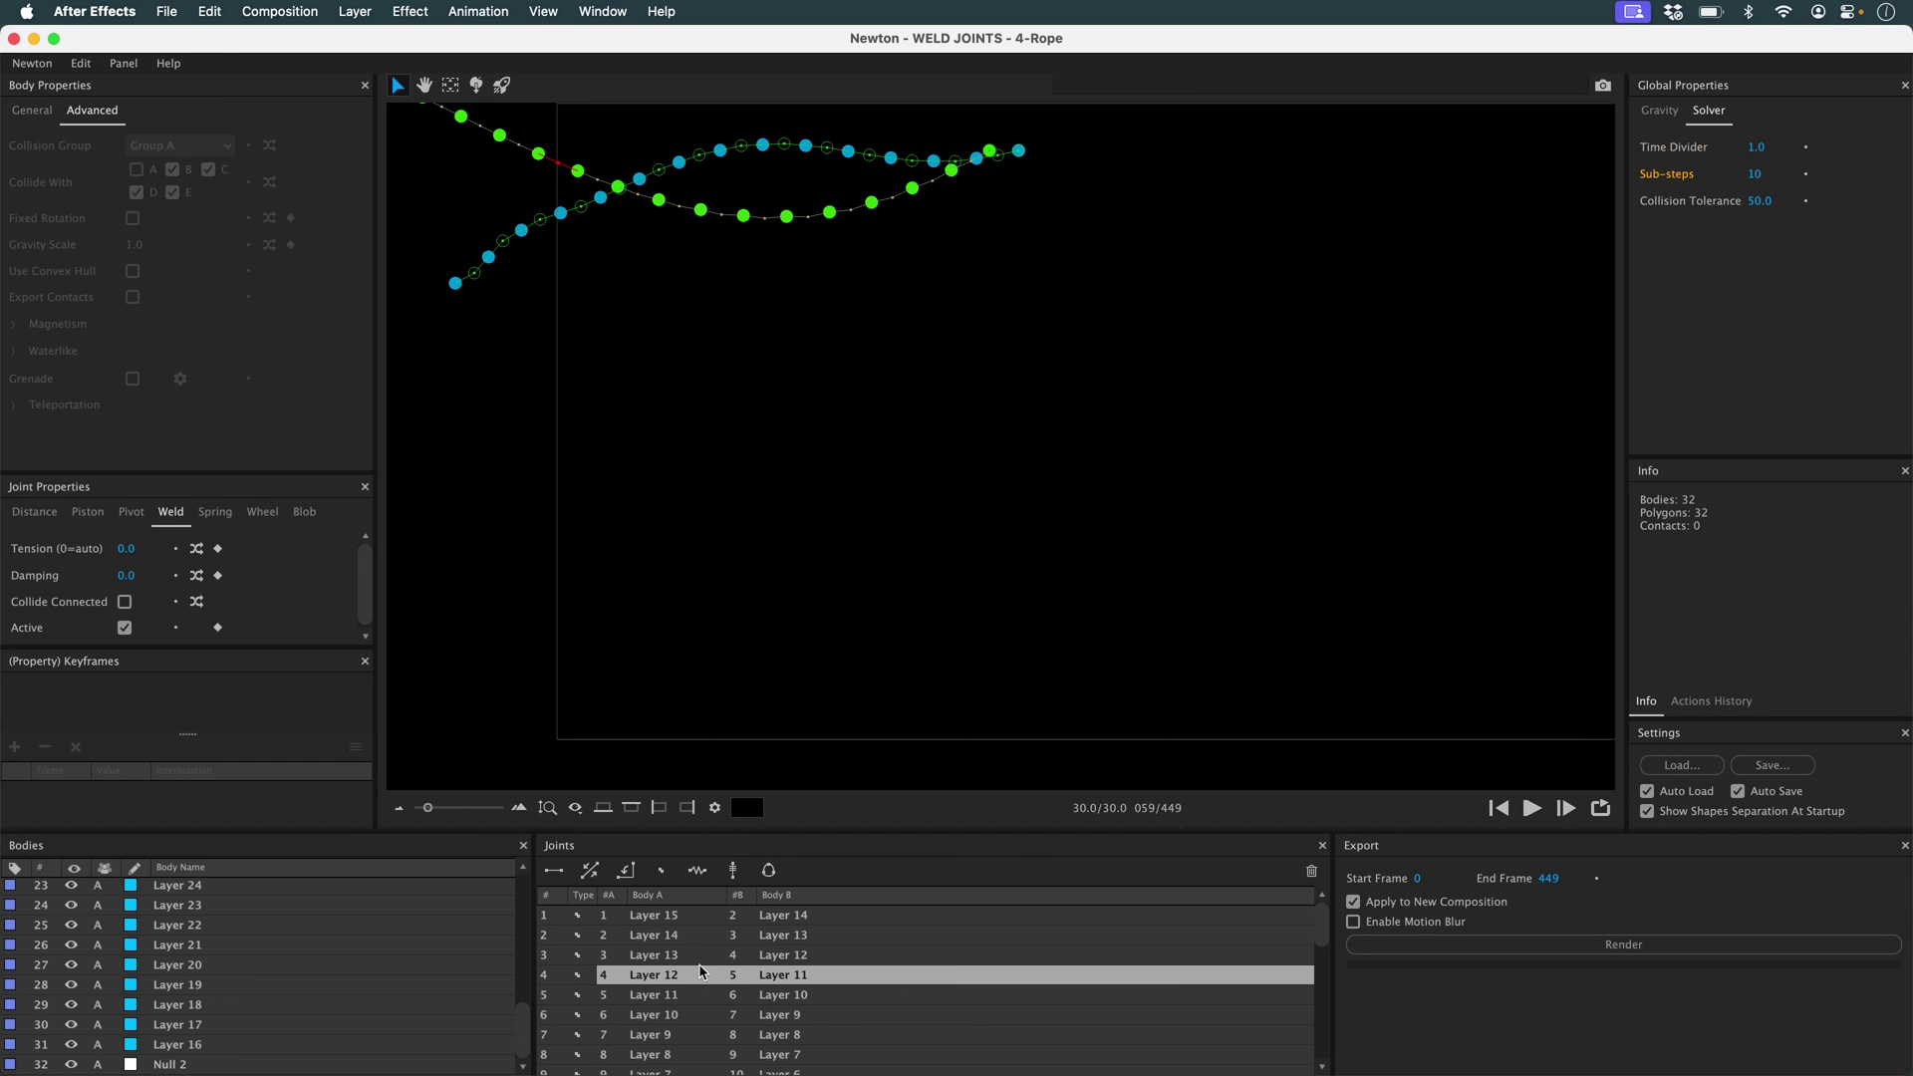
key("super+a")
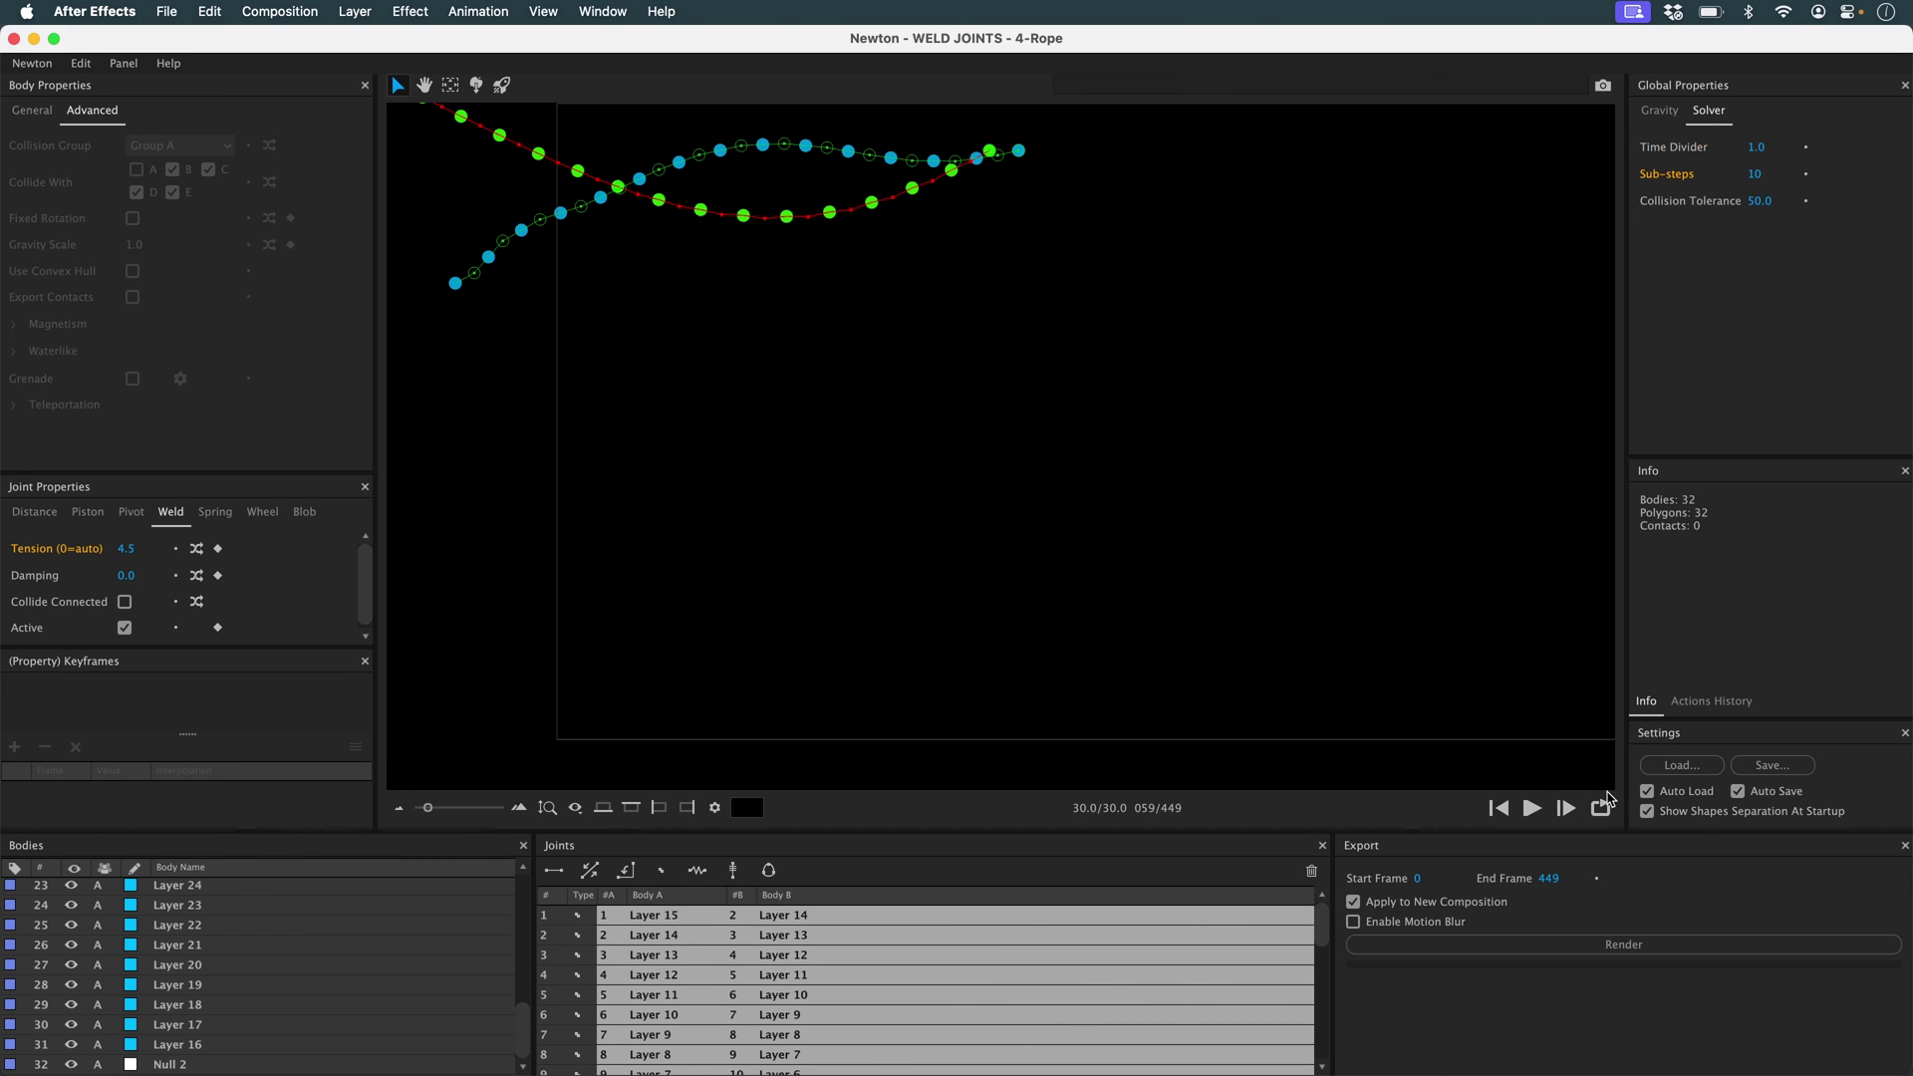
left_click(1531, 808)
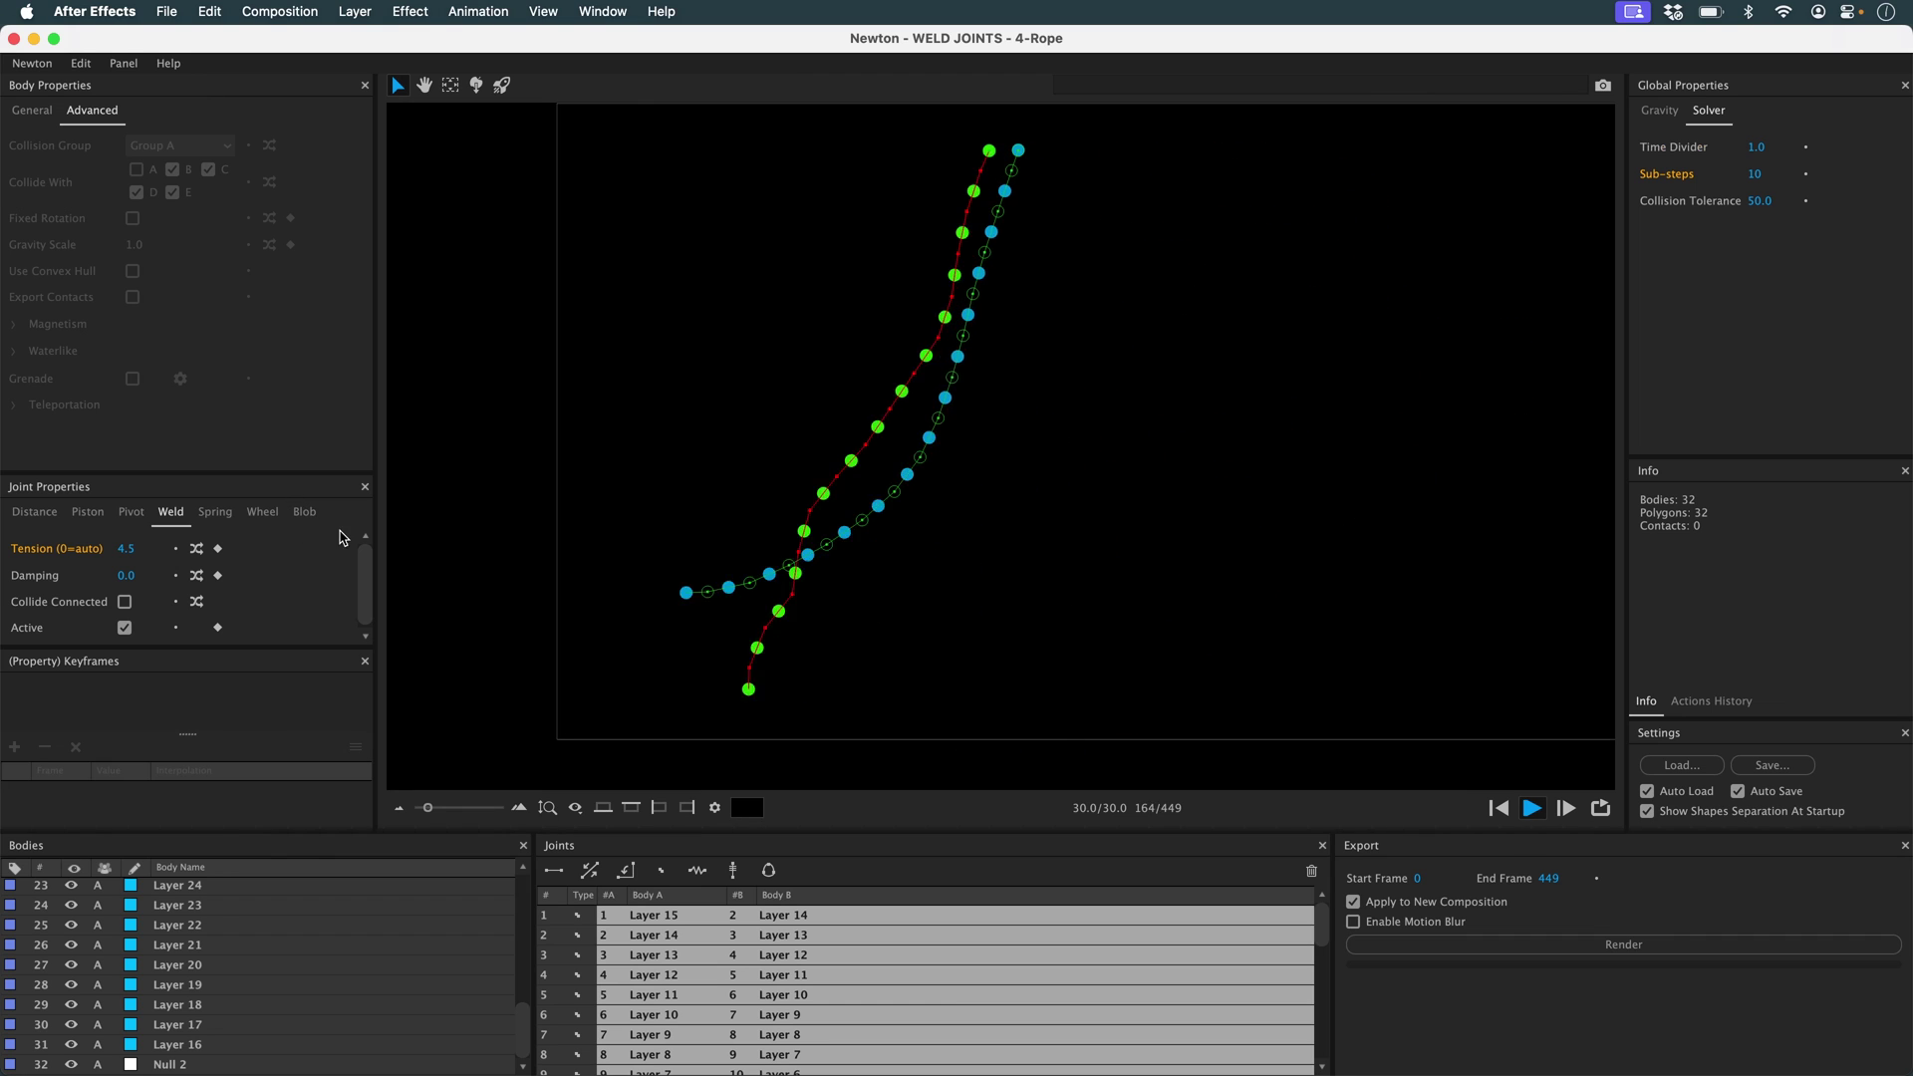
Raise the joints' Weld Tension to 28.8 and Damping to 26.0 during playback.
mouse_move(128, 549)
left_mouse_down()
mouse_move(164, 556)
mouse_move(131, 558)
left_mouse_up()
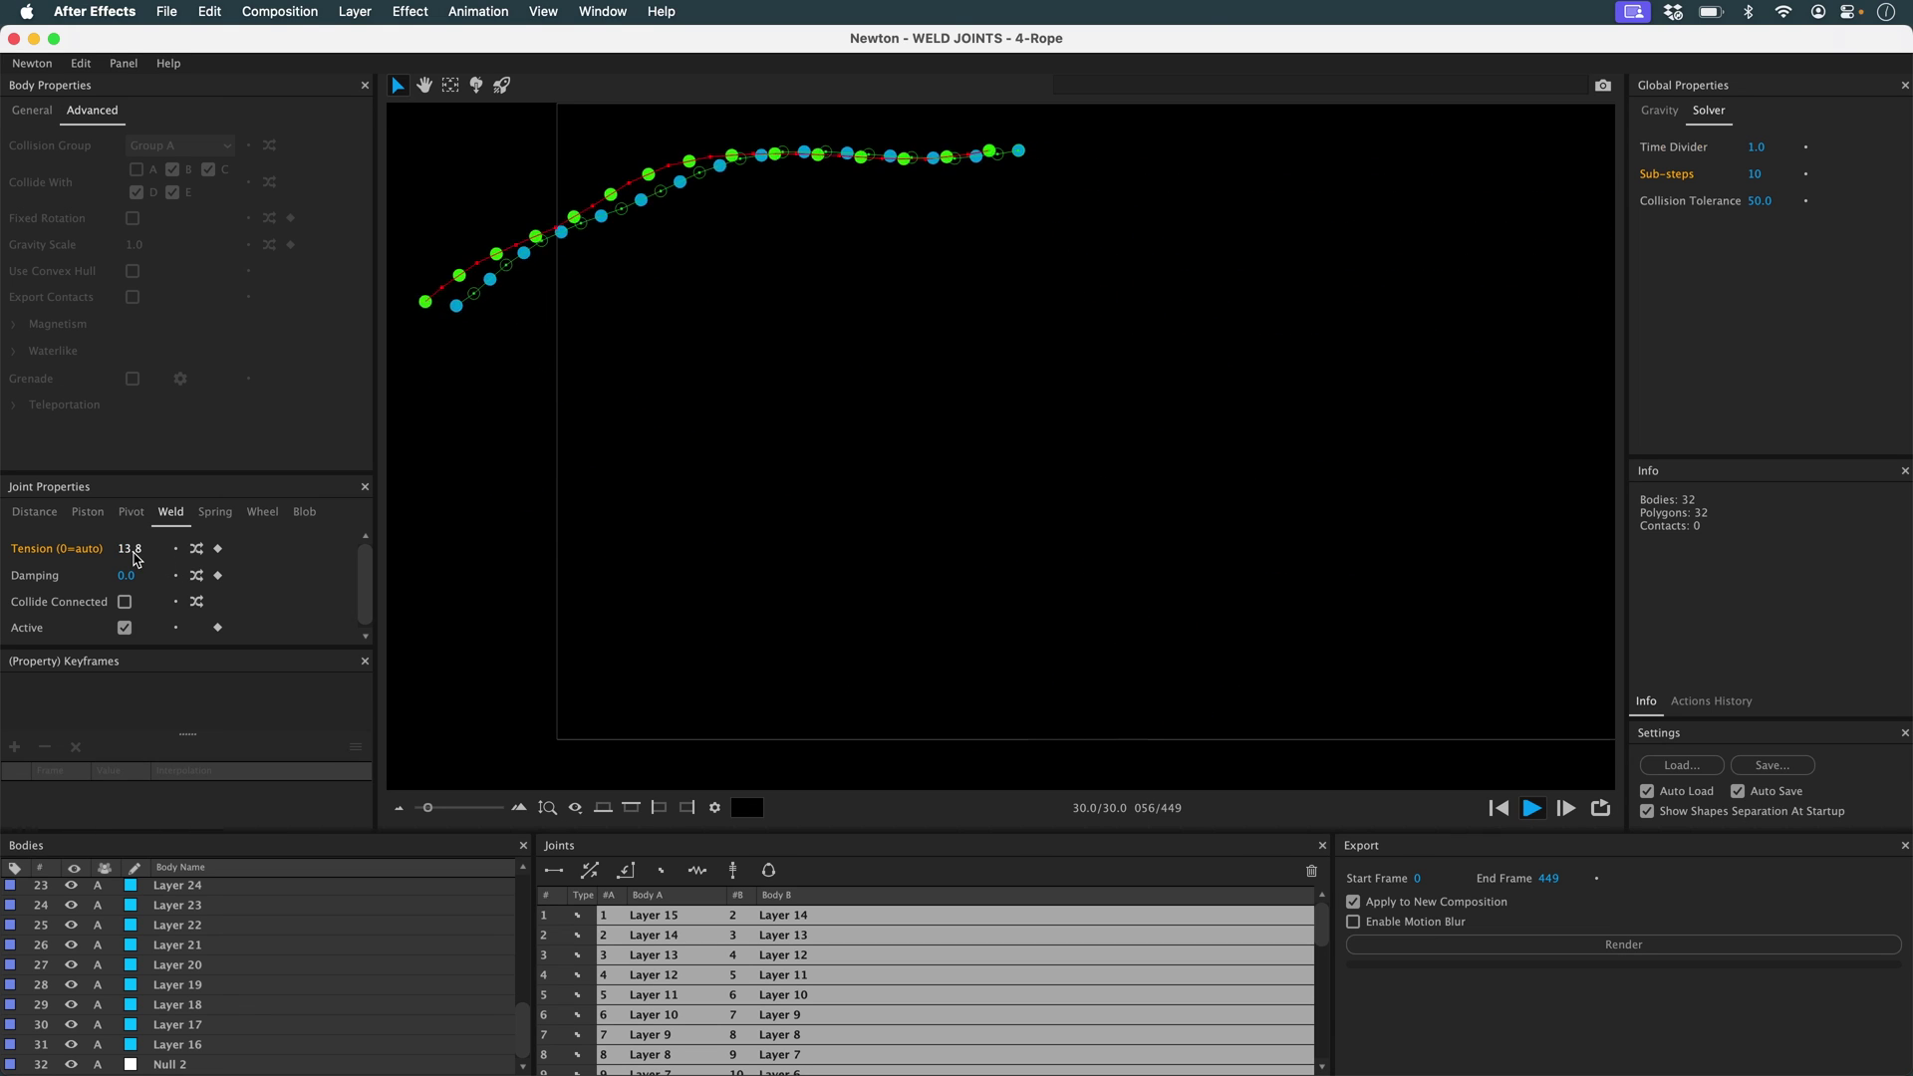
left_click_drag(135, 558, 149, 556)
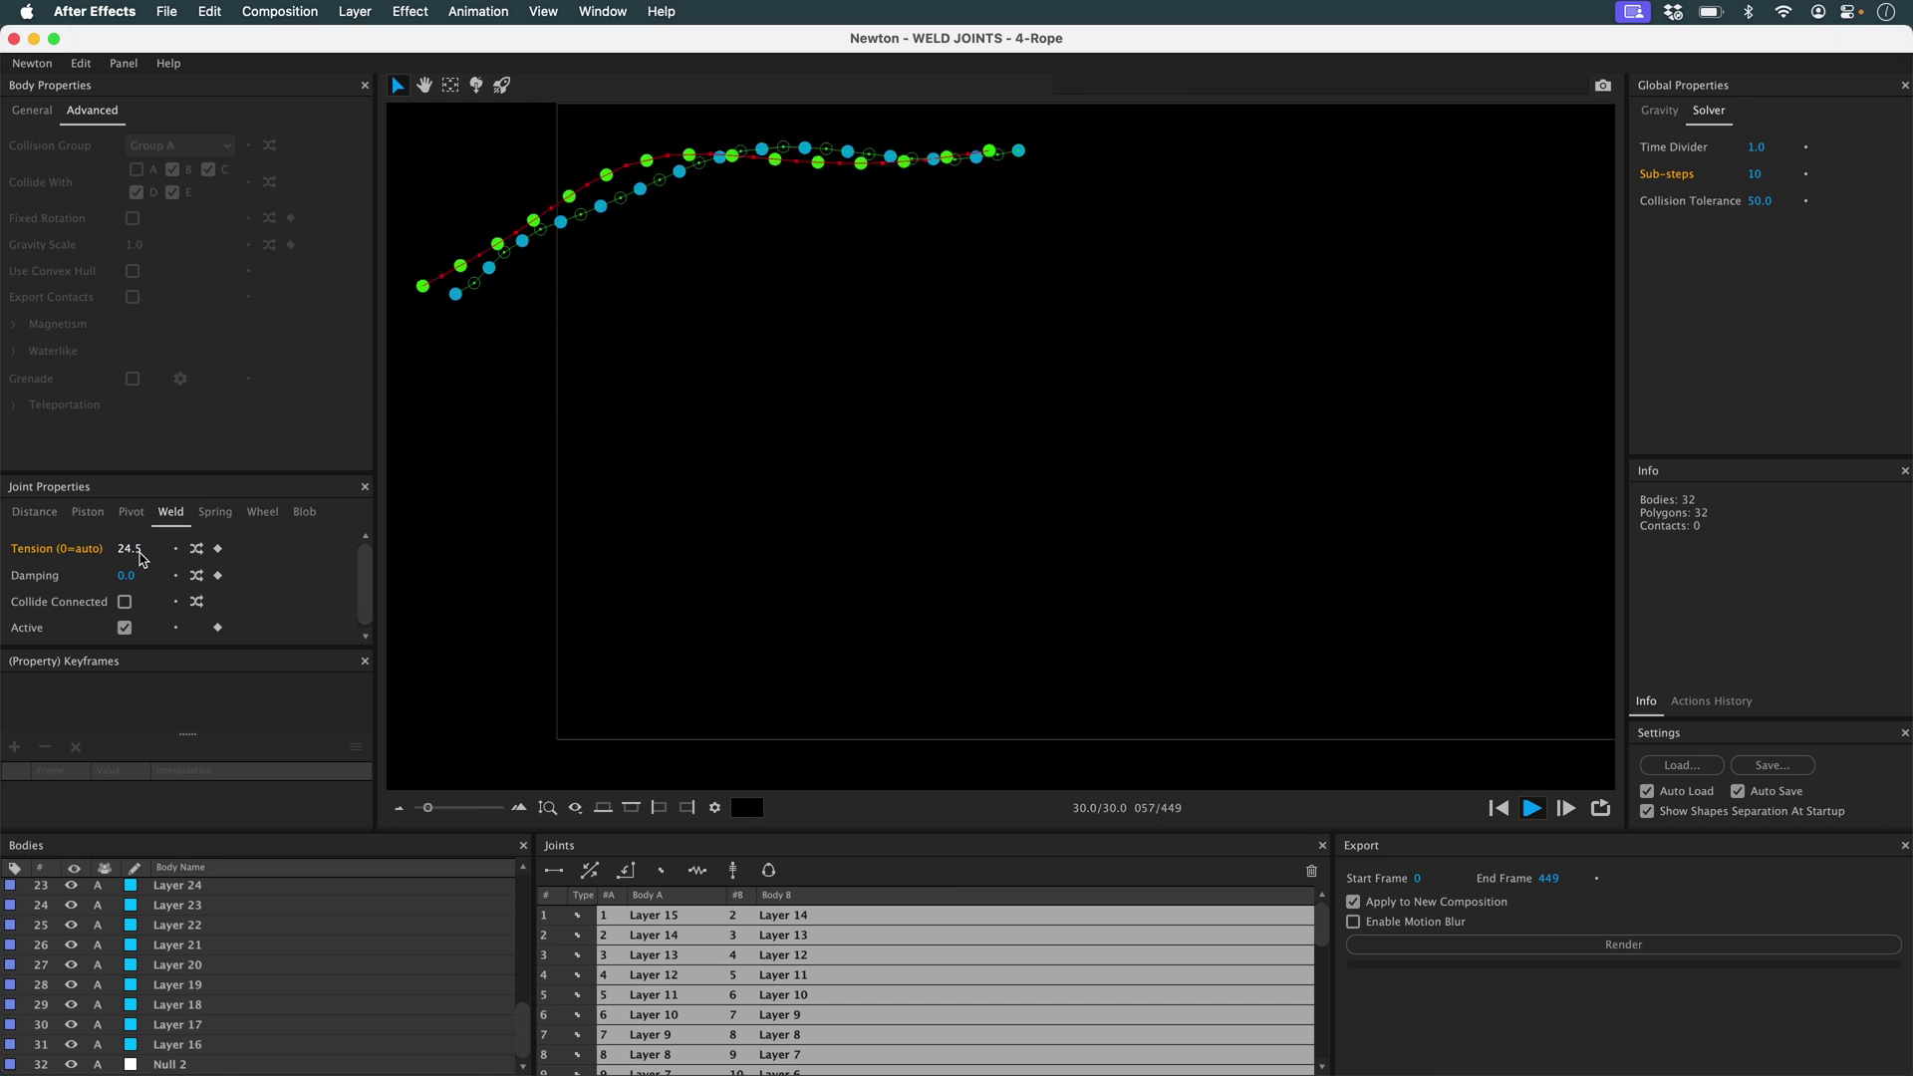
left_click_drag(128, 576, 150, 583)
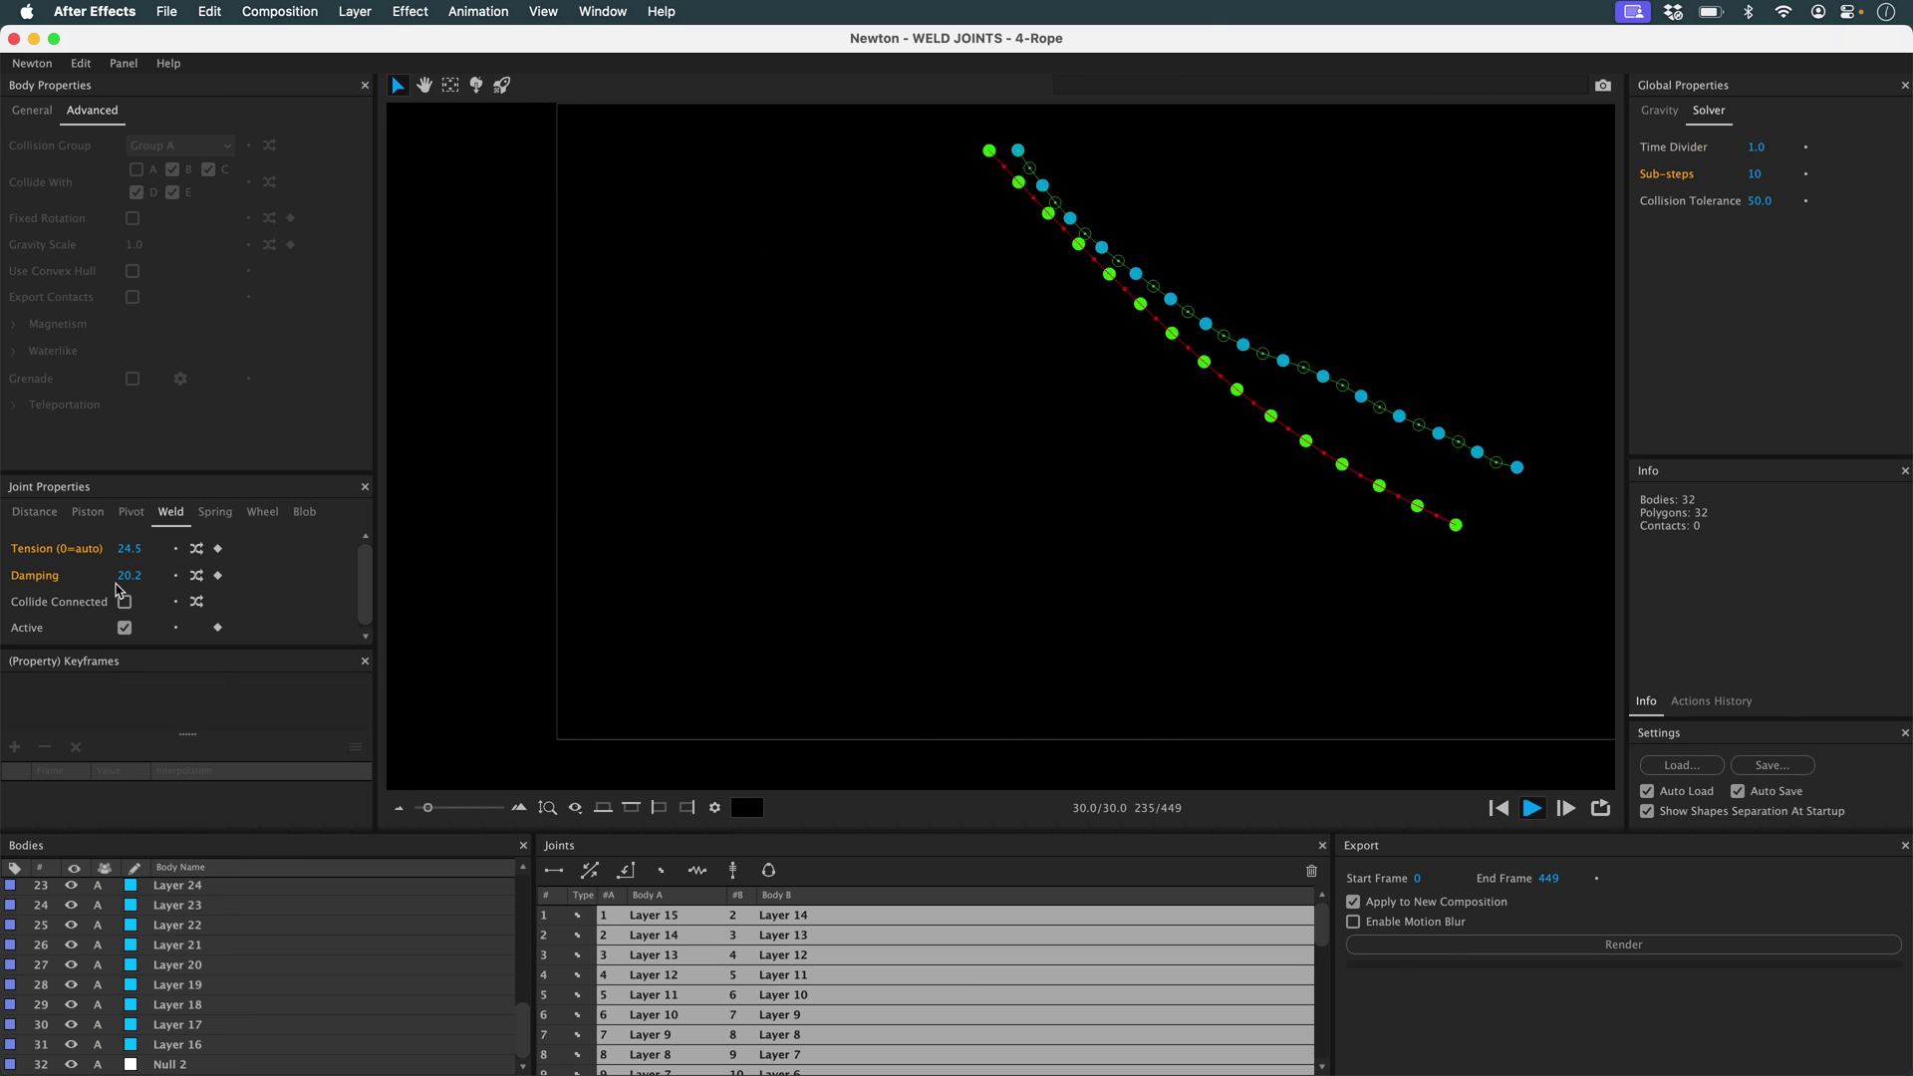
left_click_drag(133, 576, 147, 563)
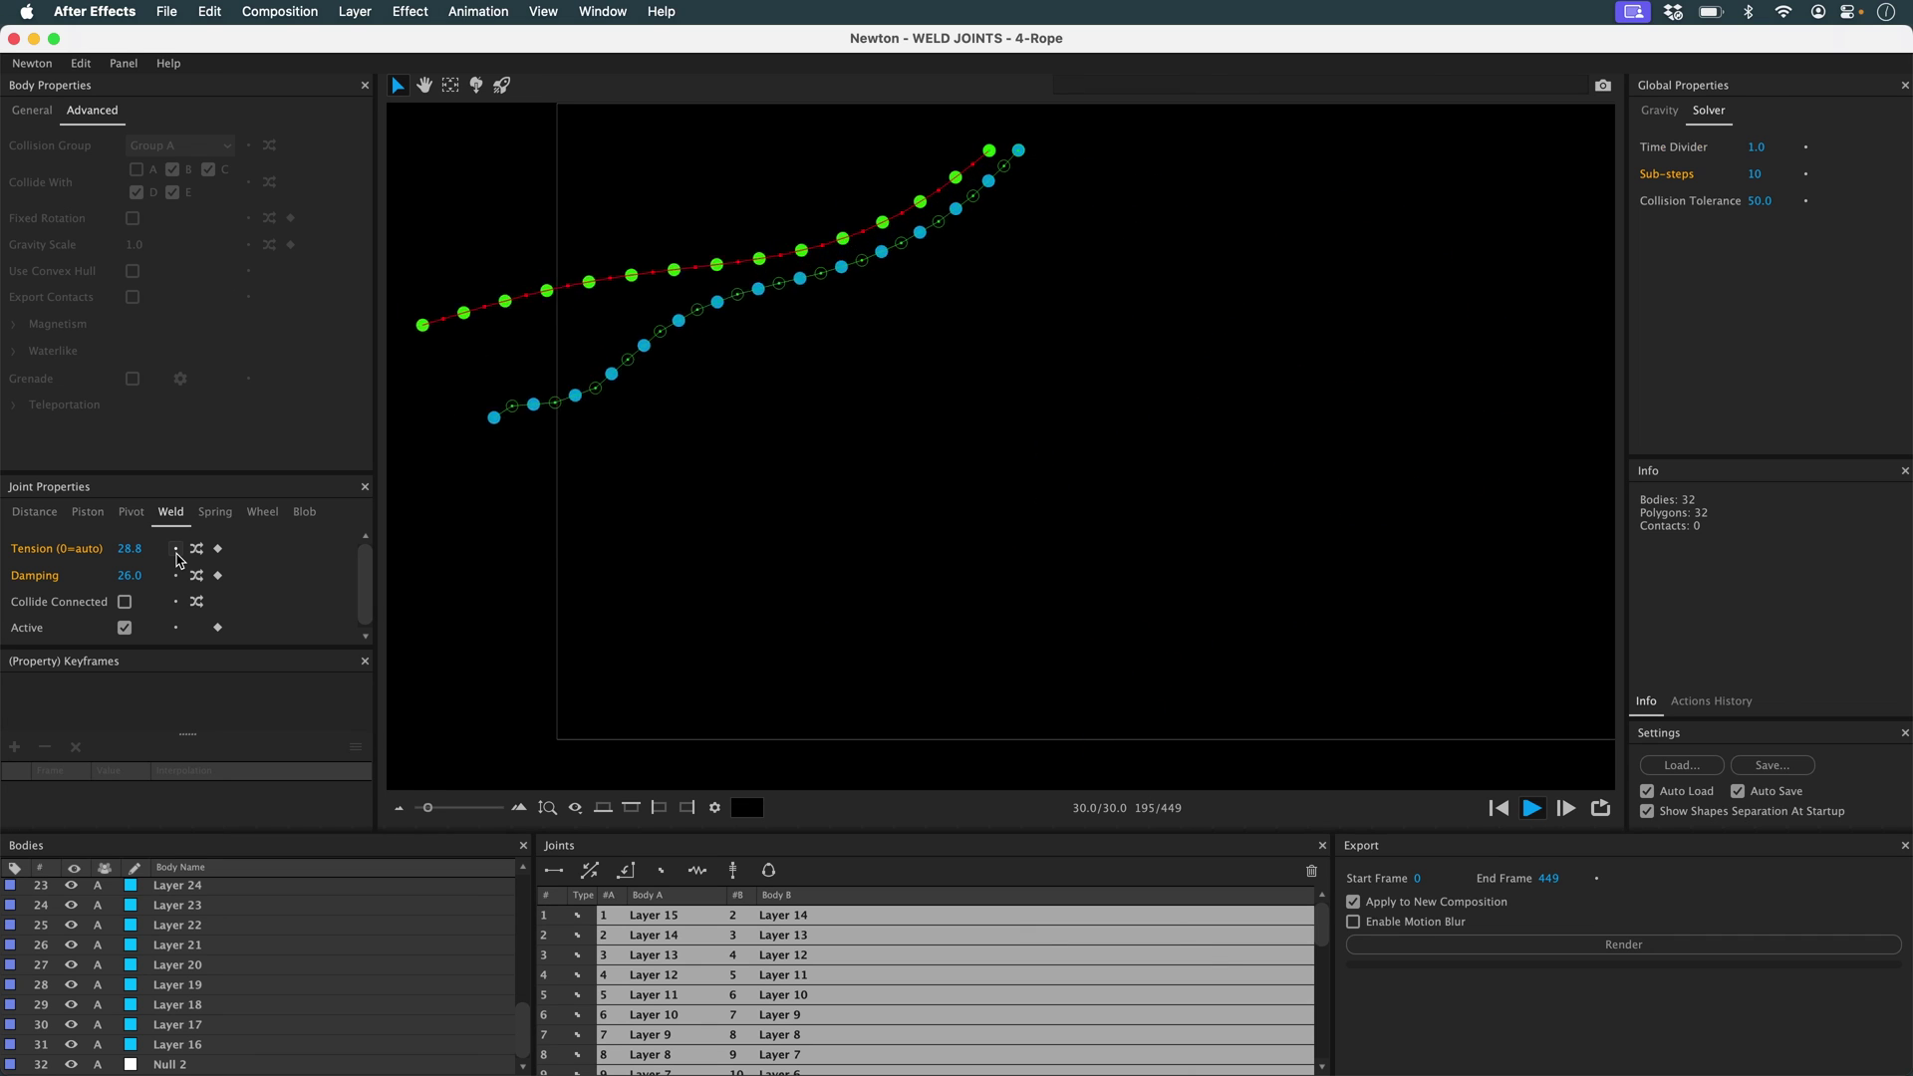
Pull the green rope away from the blue one to test its stiffness, then deselect.
left_click_drag(1420, 360, 1314, 354)
mouse_move(644, 534)
left_mouse_down()
mouse_move(940, 363)
mouse_move(1447, 457)
left_mouse_up()
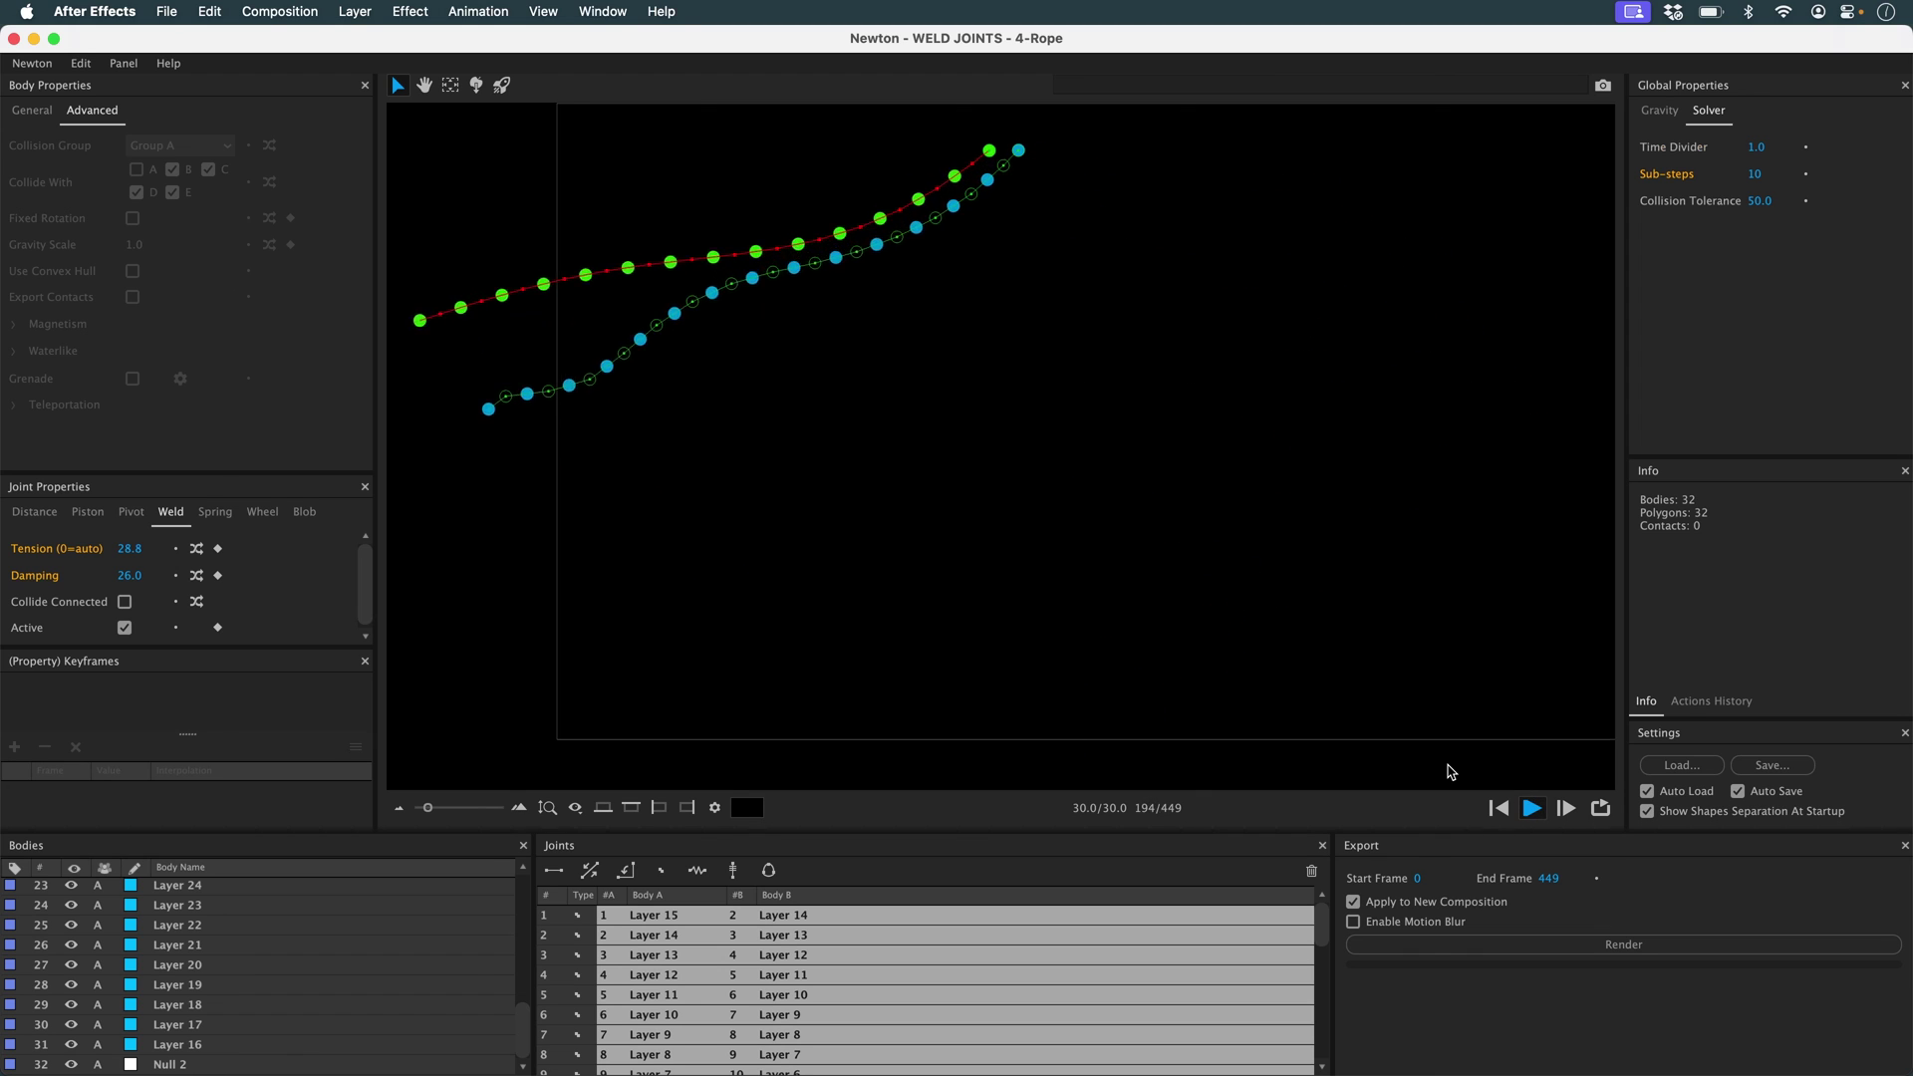
left_click(1466, 702)
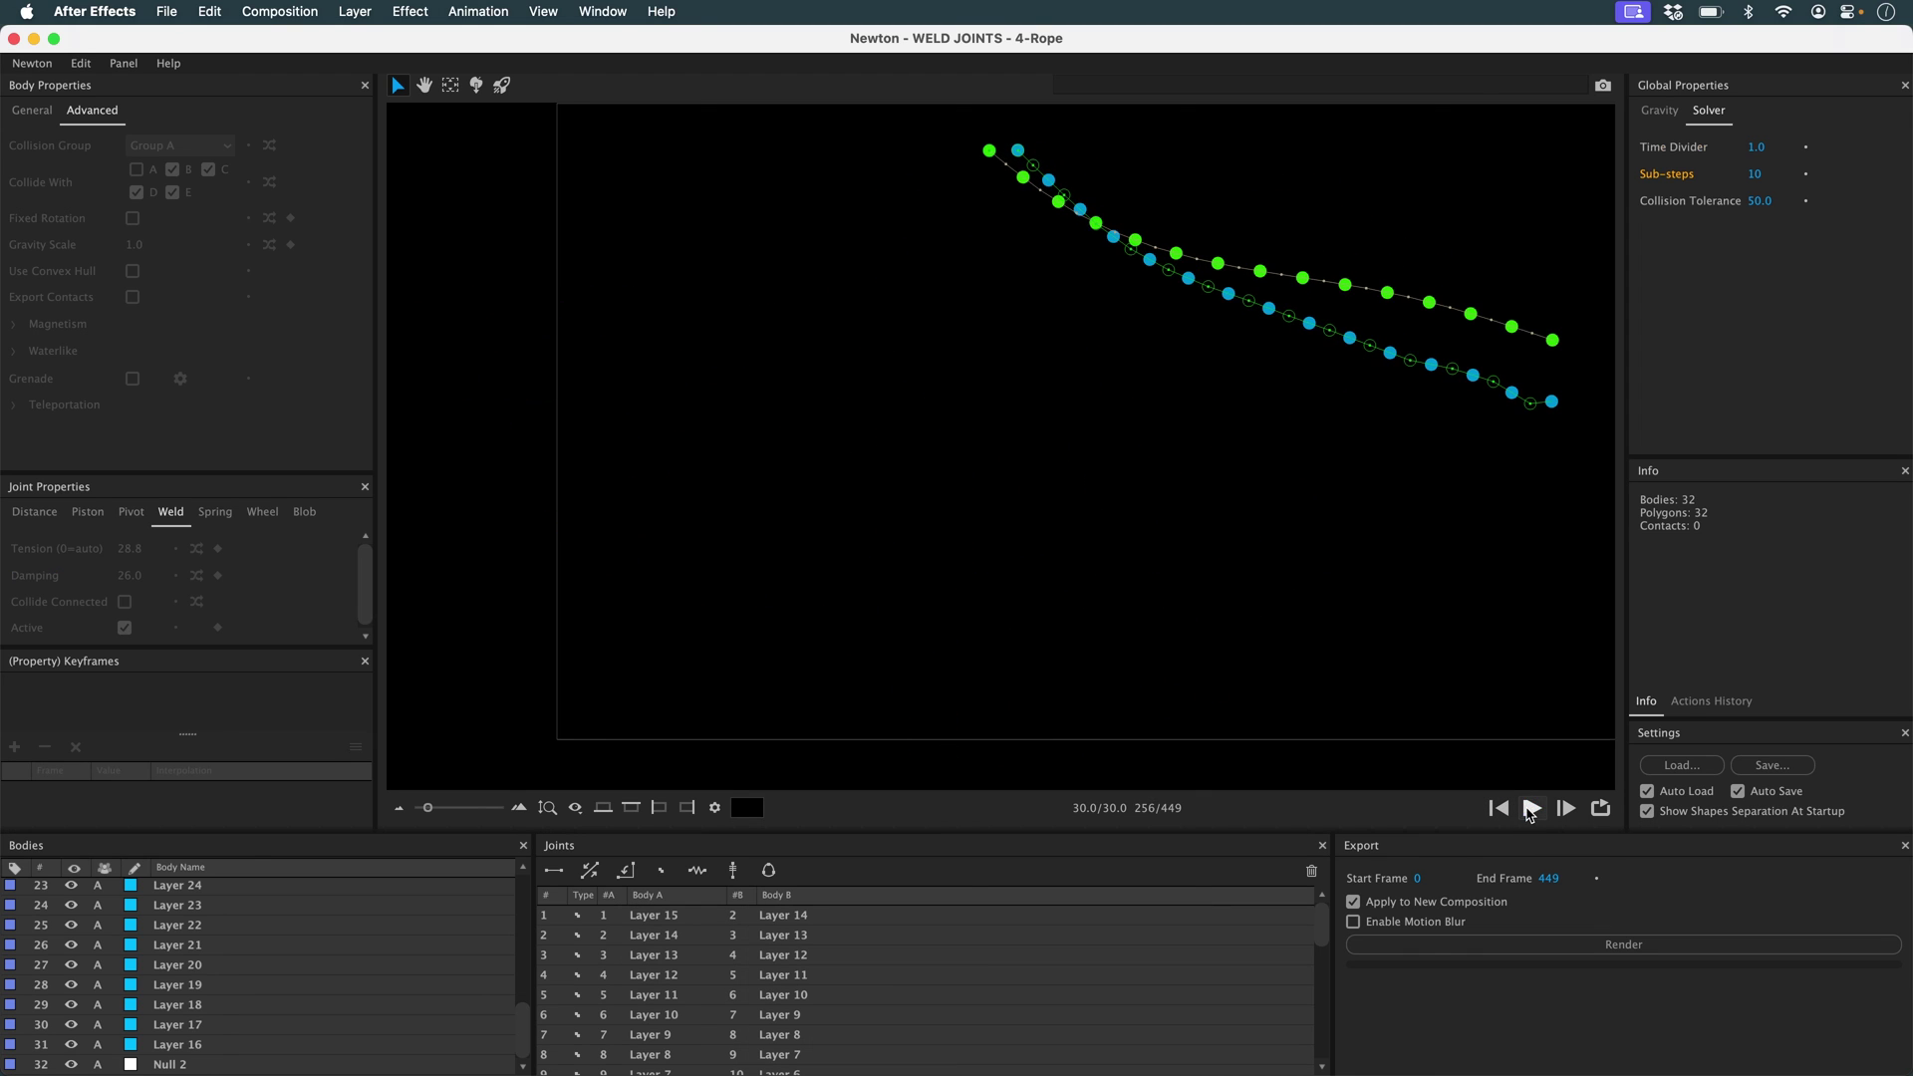
Render the rope simulation into the new 4-Rope_Sim_01 composition, then undo once.
left_click(1594, 949)
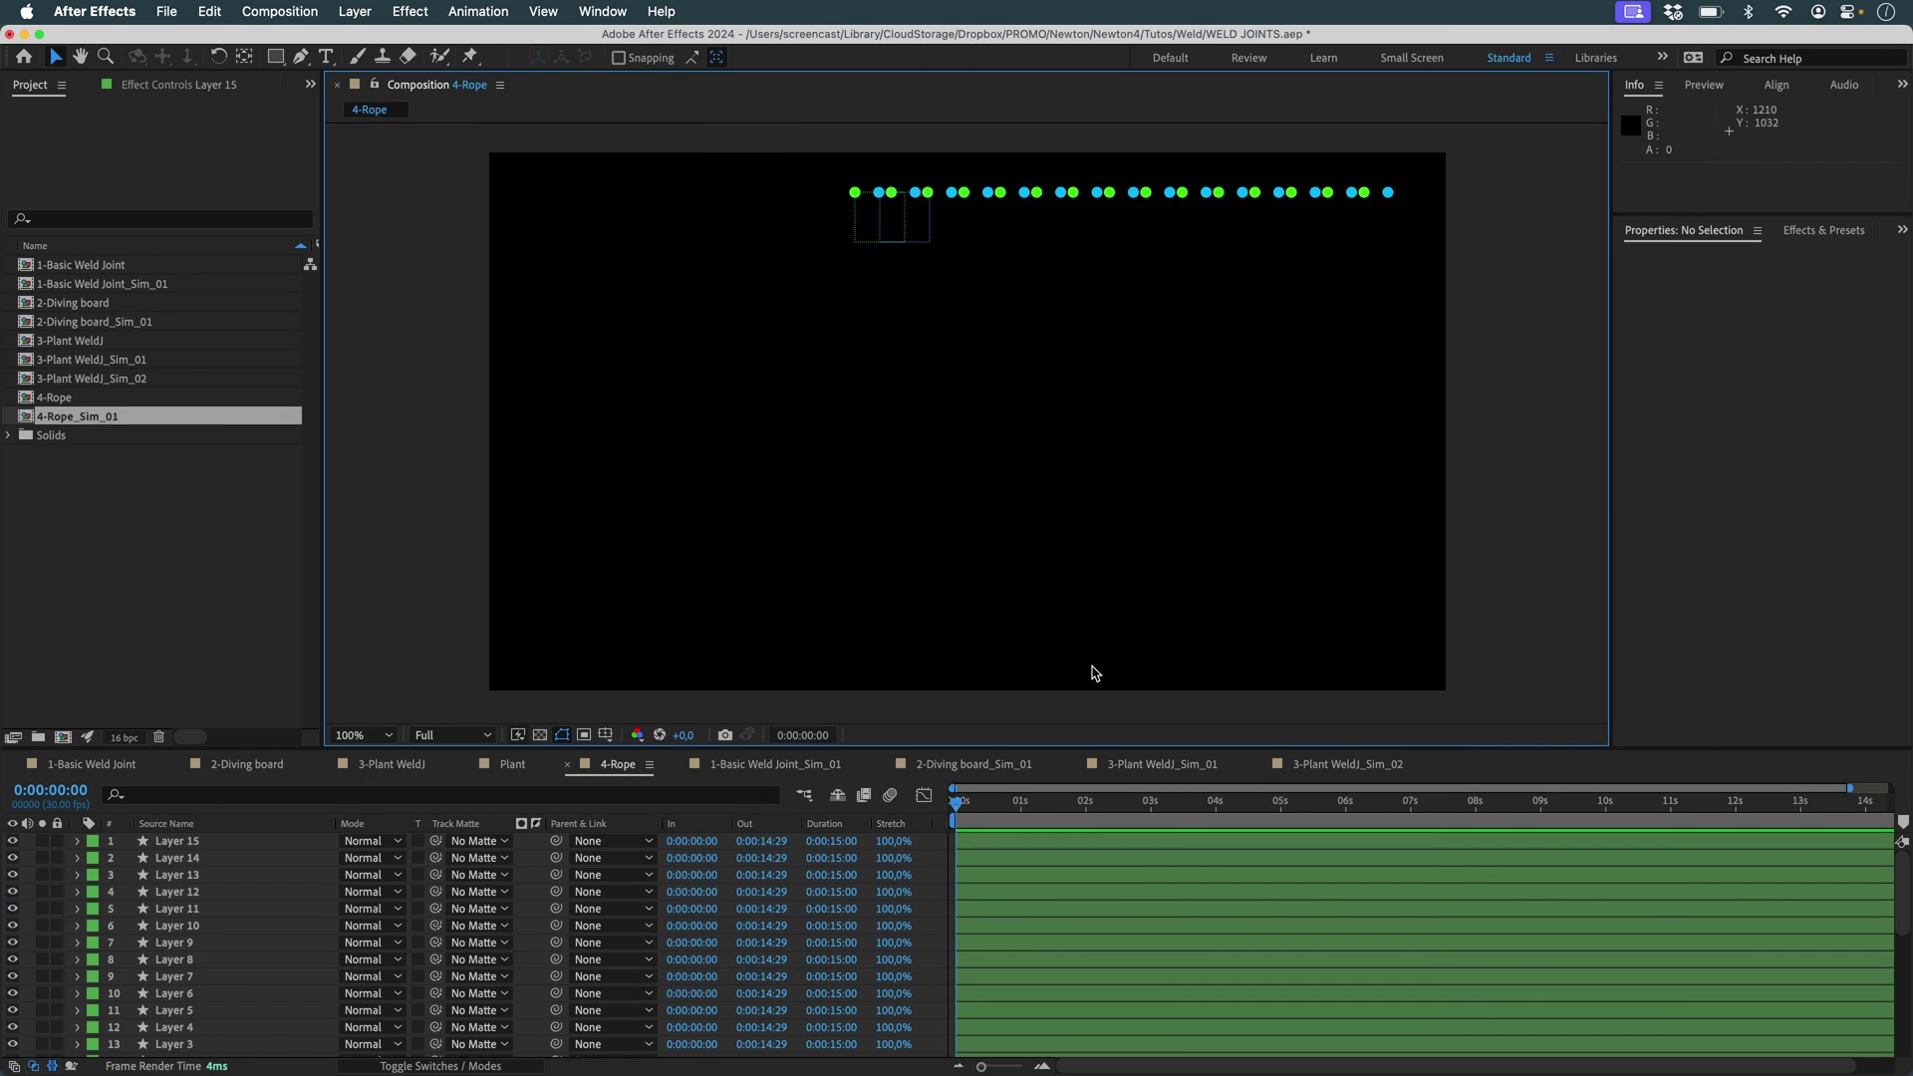
key("super+z")
key("super+z")
key("super+z")
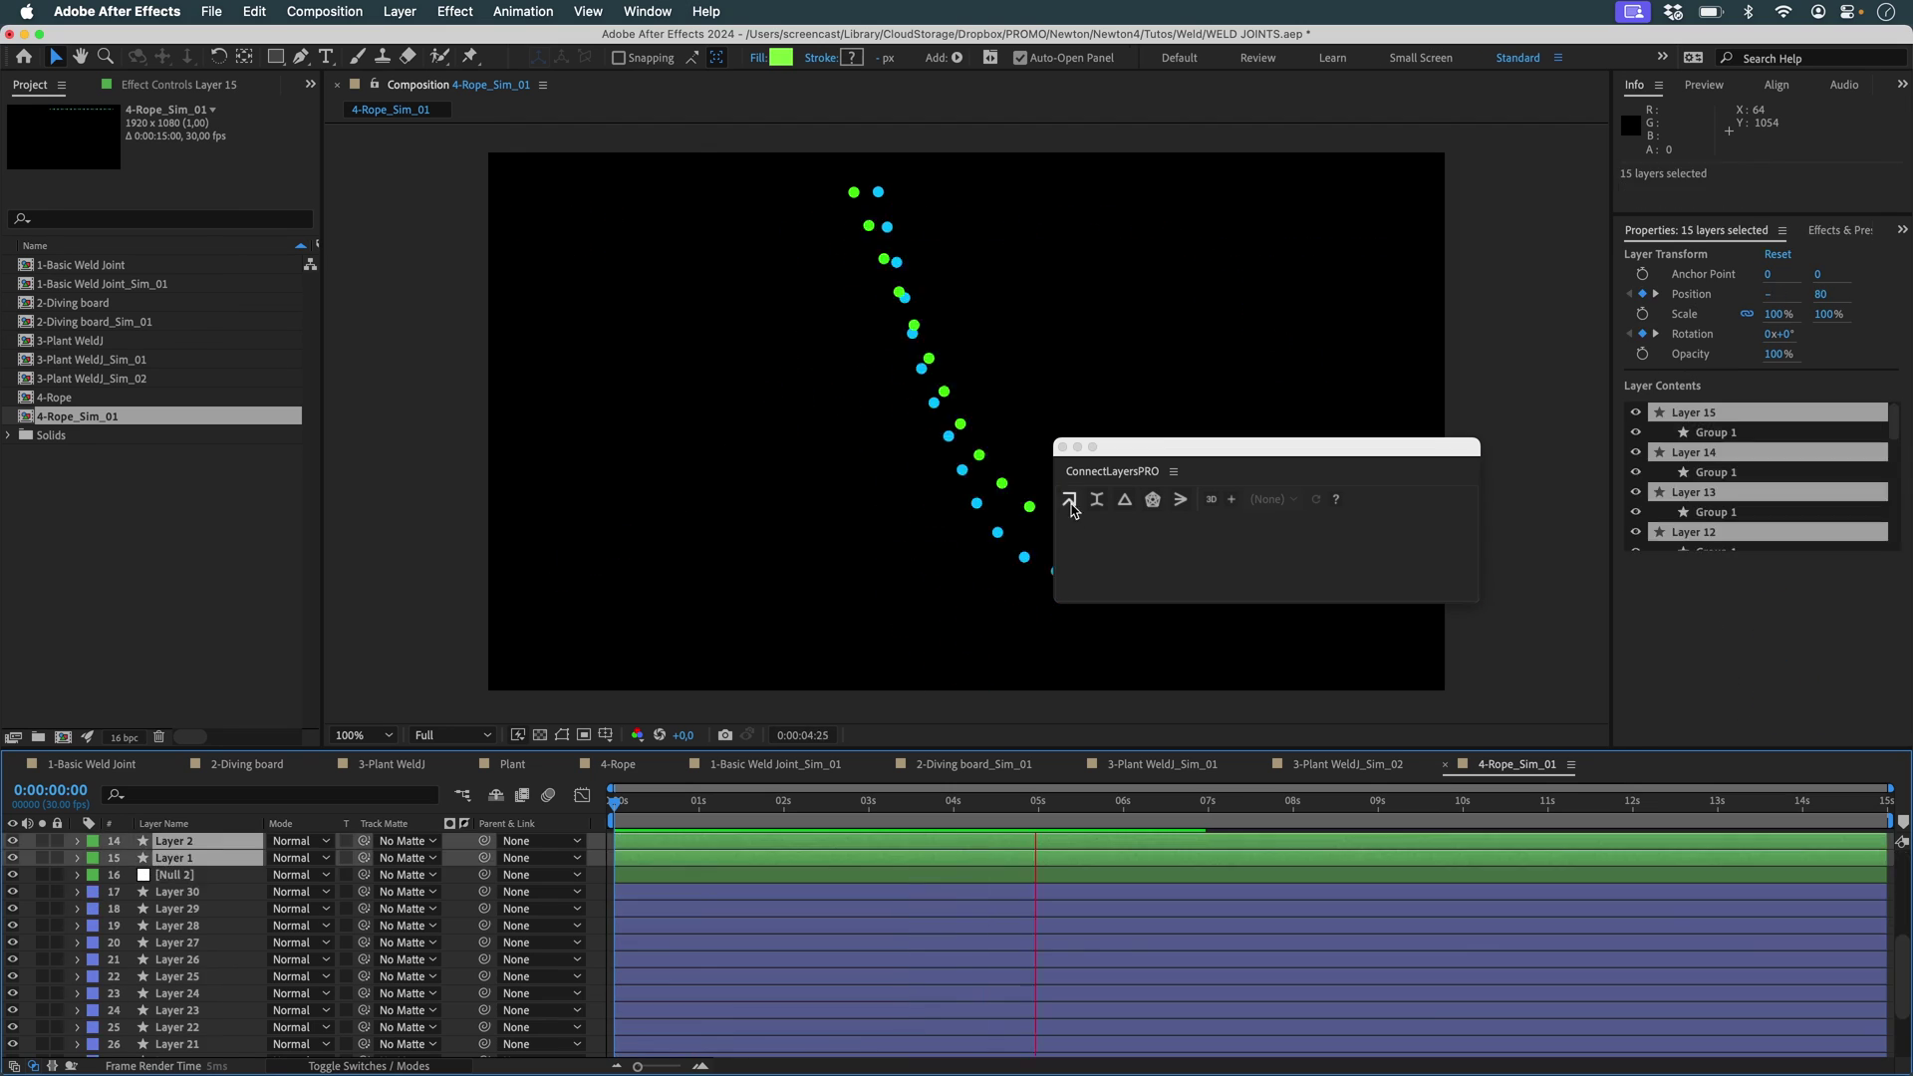